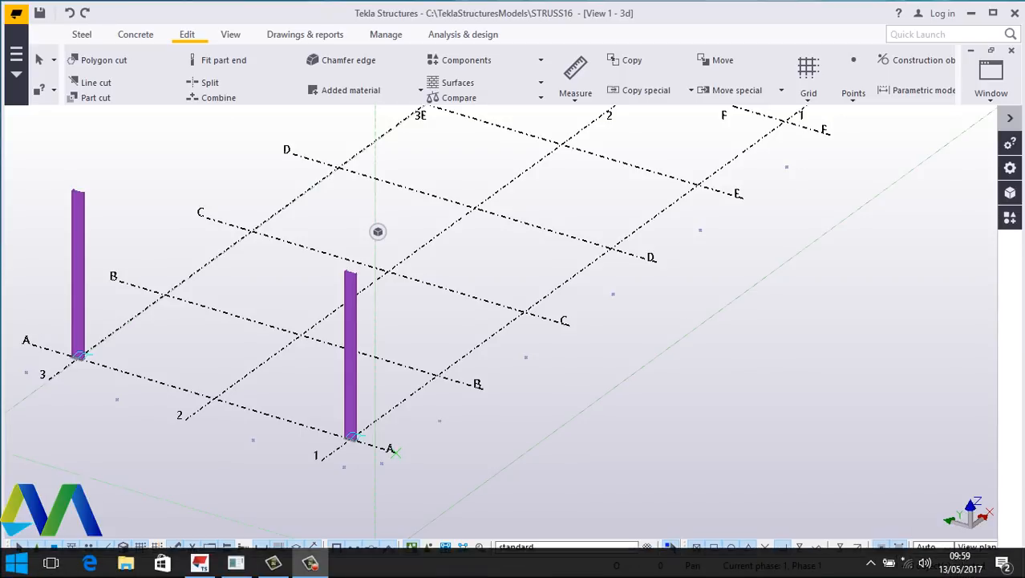
{"action": "scroll", "coordinate": [961, 467], "scroll_direction": "down", "scroll_amount": 2}
{"action": "scroll", "coordinate": [961, 468], "scroll_direction": "up", "scroll_amount": 1}
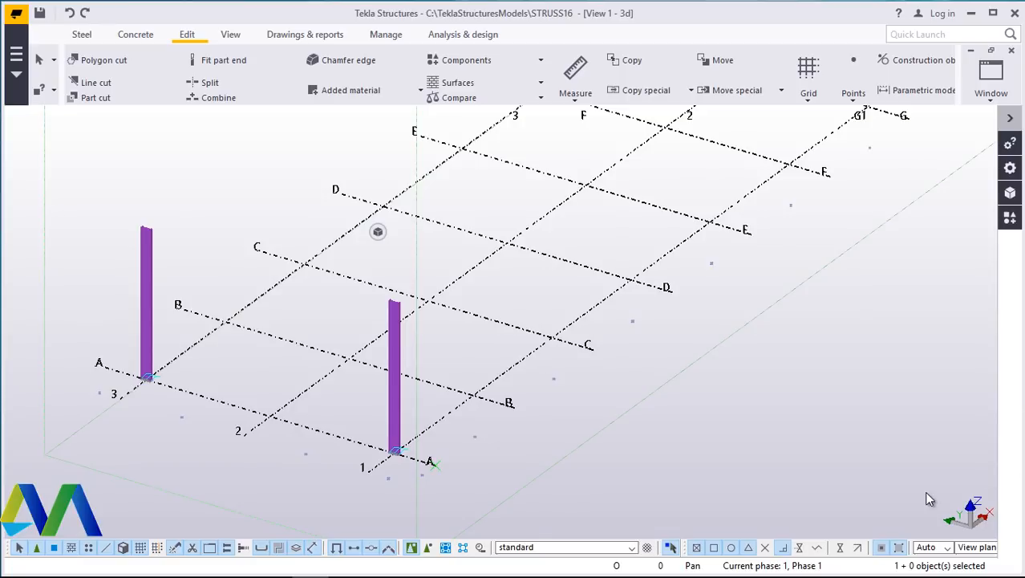
{"action": "scroll", "coordinate": [929, 498], "scroll_direction": "down", "scroll_amount": 2}
{"action": "scroll", "coordinate": [610, 311], "scroll_direction": "down", "scroll_amount": 1}
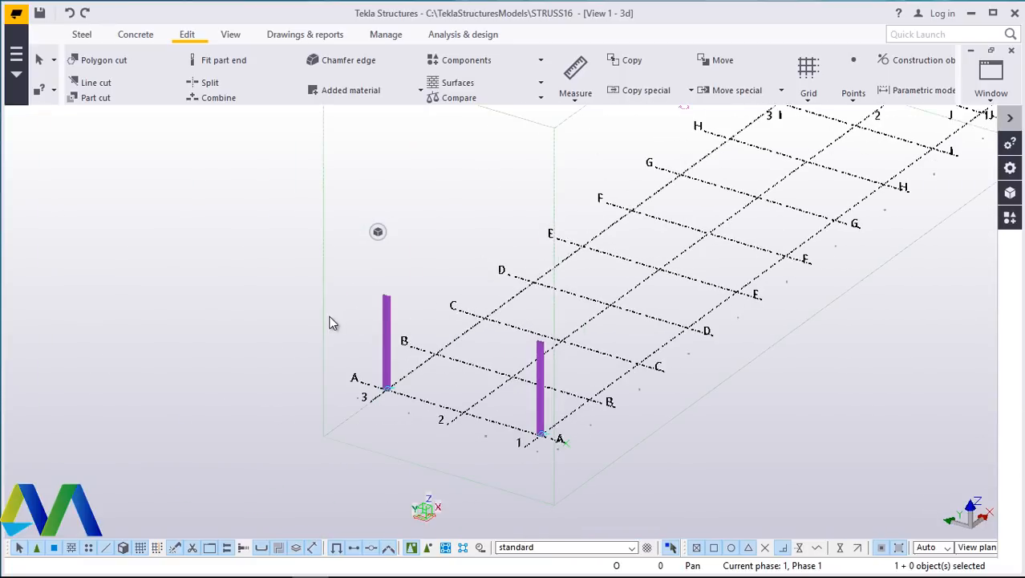
{"action": "scroll", "coordinate": [333, 322], "scroll_direction": "down", "scroll_amount": 1}
{"action": "scroll", "coordinate": [774, 268], "scroll_direction": "up", "scroll_amount": 2}
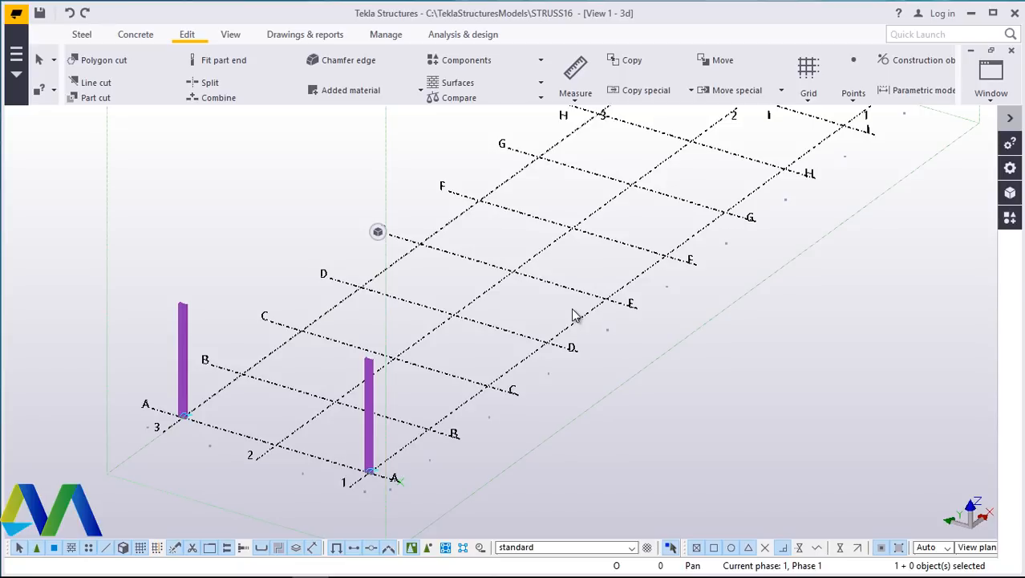
- Open the grid's properties and review its coordinates, labels and line extensions, then close the dialog
{"action": "double_click", "coordinate": [571, 343]}
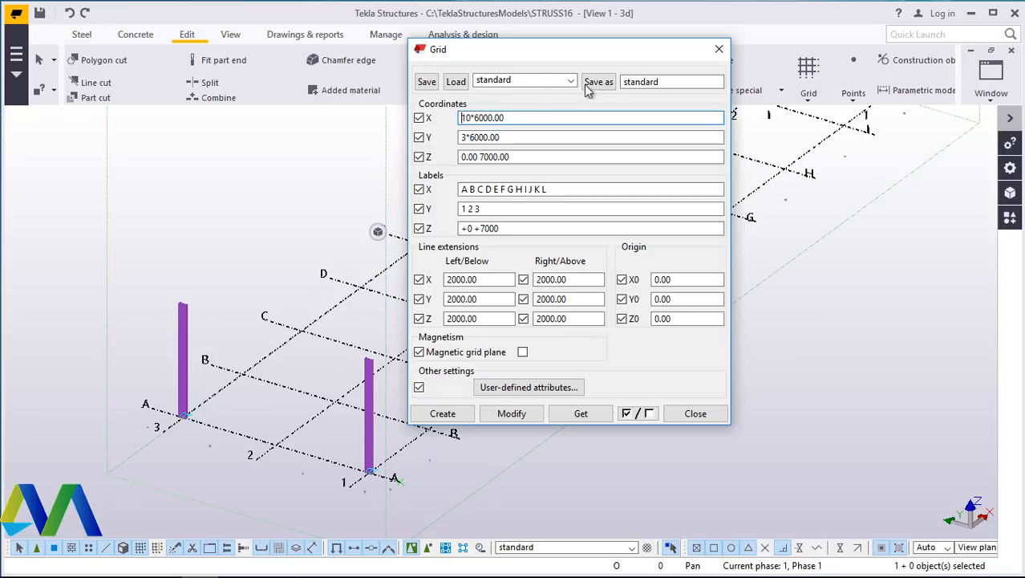
{"action": "left_click_drag", "start_coordinate": [498, 62], "coordinate": [573, 65]}
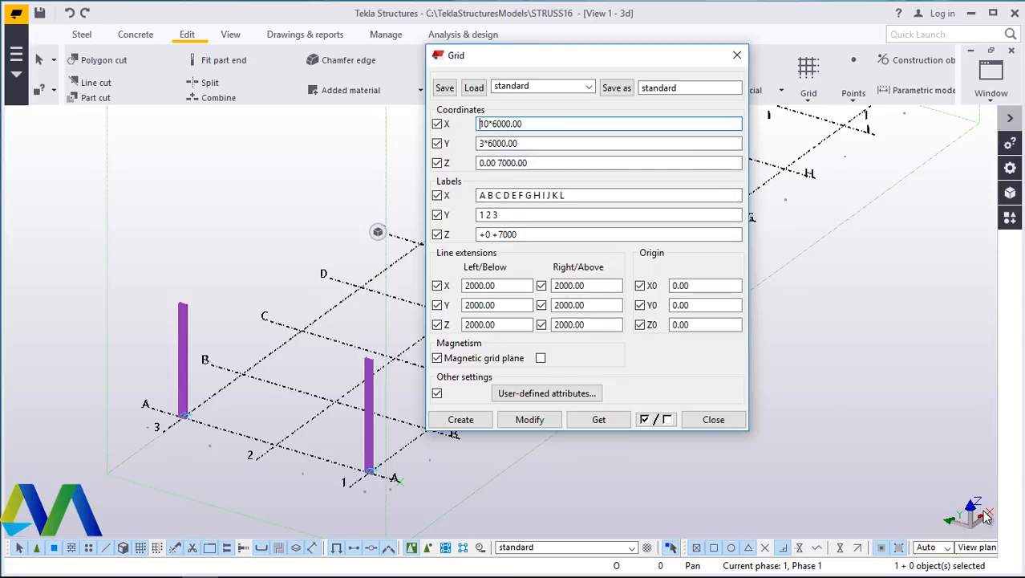
{"action": "double_click", "coordinate": [532, 124]}
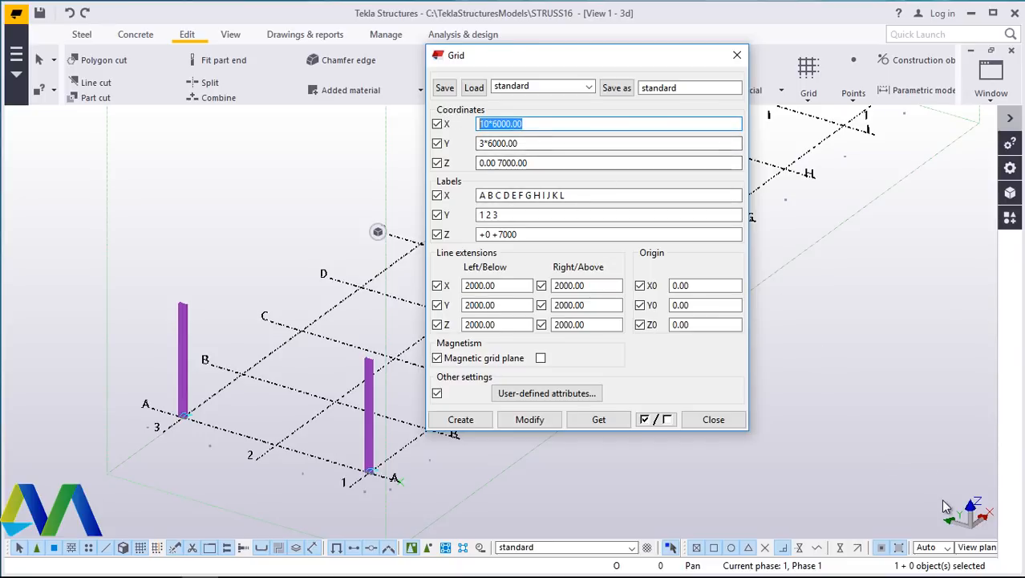
{"action": "left_click", "coordinate": [490, 128]}
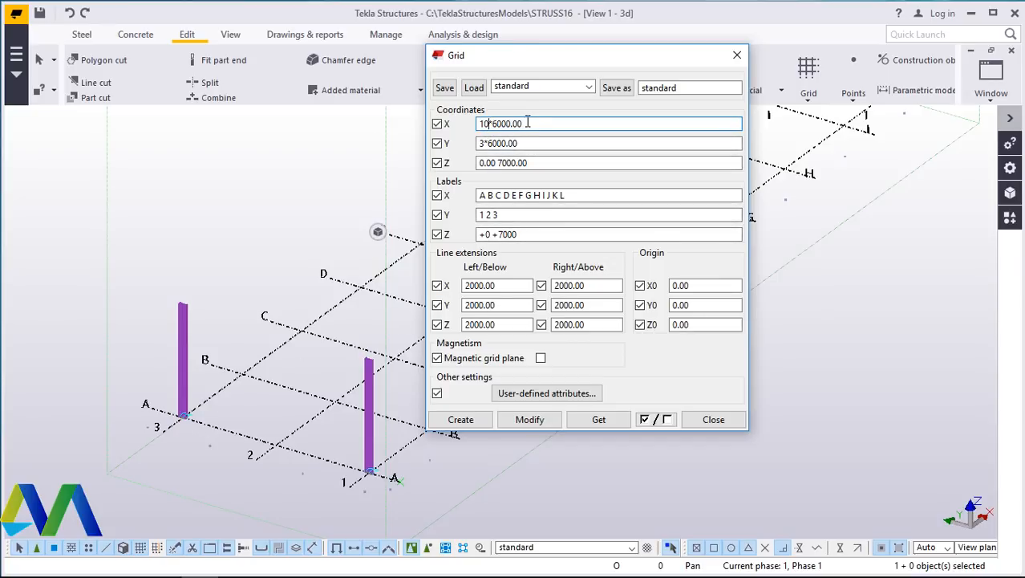
{"action": "left_click", "coordinate": [505, 144]}
{"action": "left_click", "coordinate": [585, 196]}
{"action": "left_click_drag", "start_coordinate": [513, 55], "coordinate": [790, 89]}
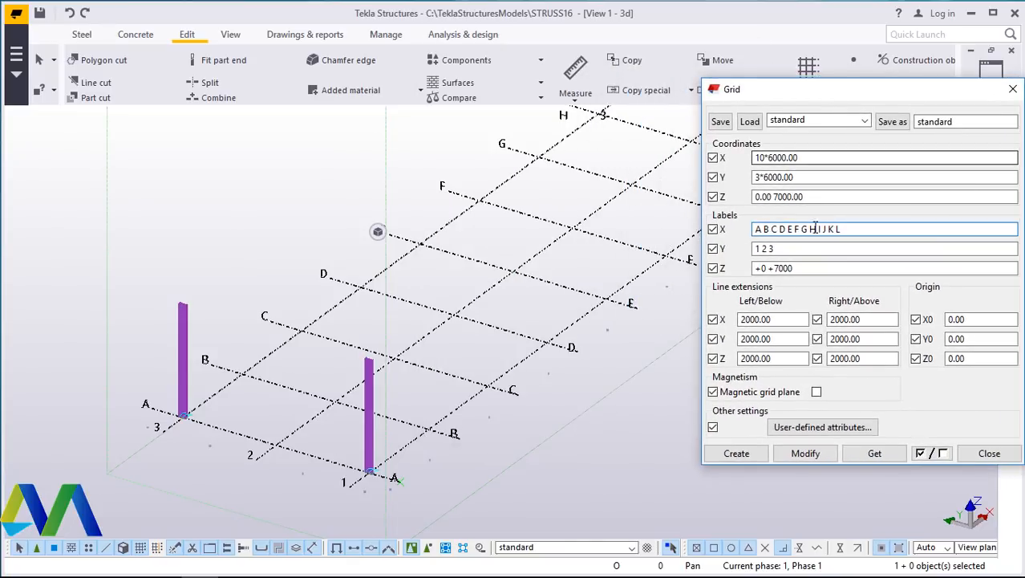
{"action": "left_click_drag", "start_coordinate": [843, 229], "coordinate": [752, 227]}
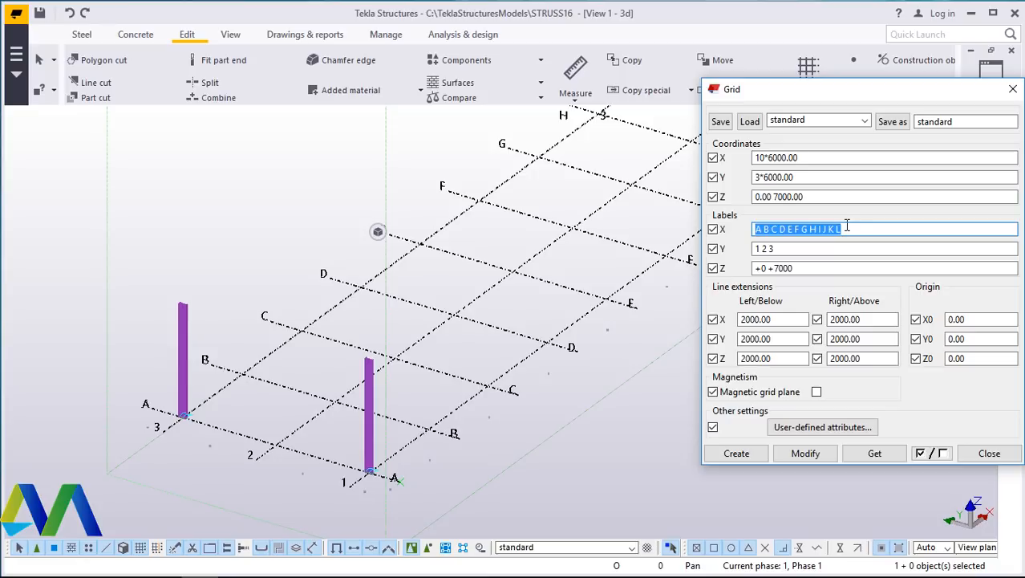
{"action": "left_click", "coordinate": [815, 269]}
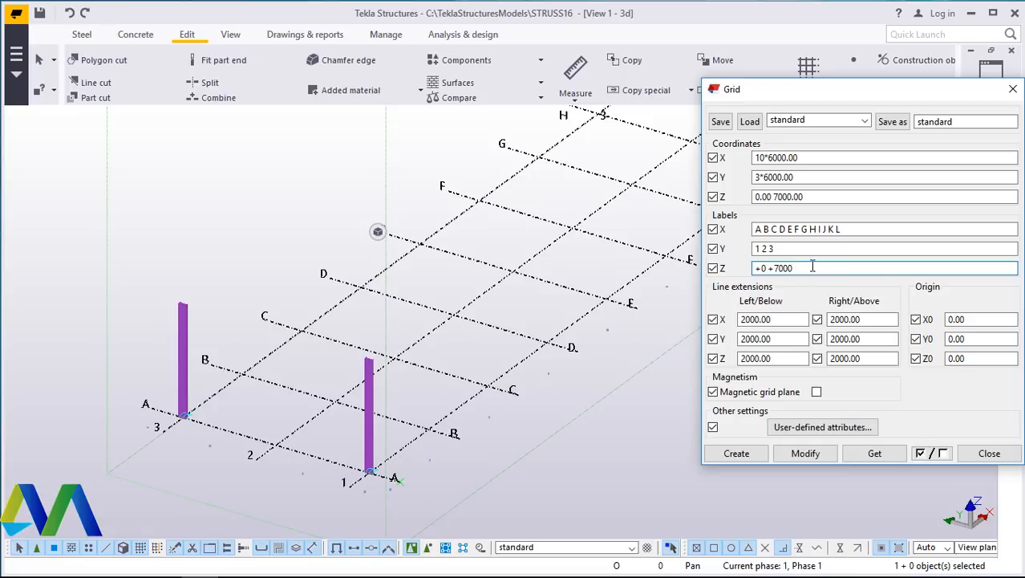
{"action": "left_click", "coordinate": [768, 268]}
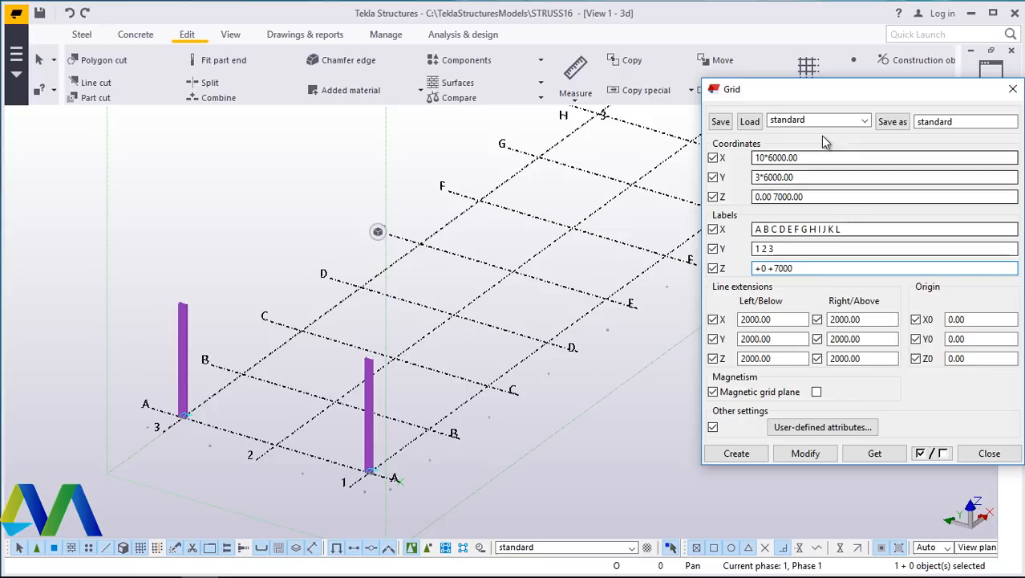
{"action": "left_click_drag", "start_coordinate": [792, 90], "coordinate": [647, 81]}
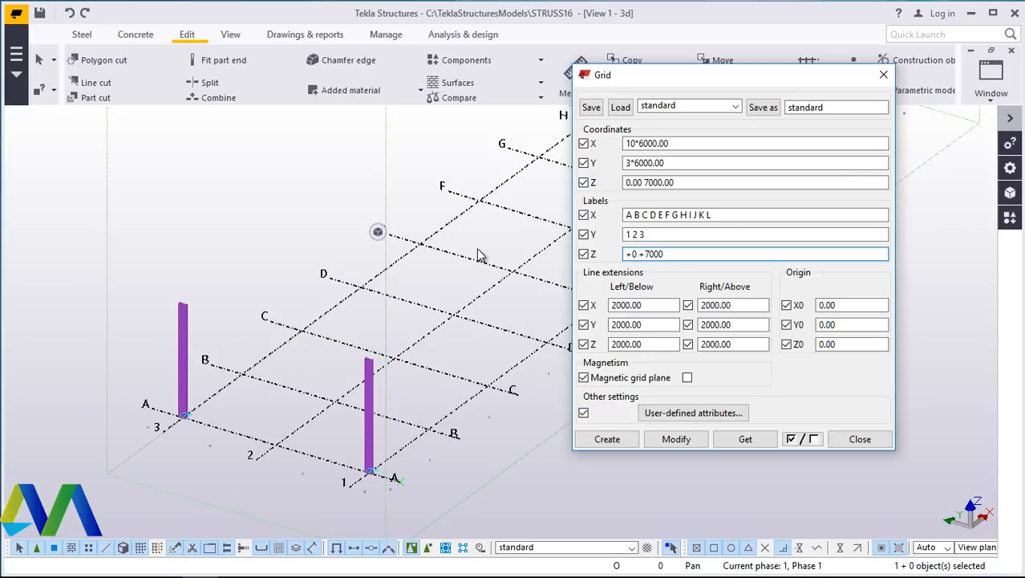
{"action": "left_click", "coordinate": [882, 76]}
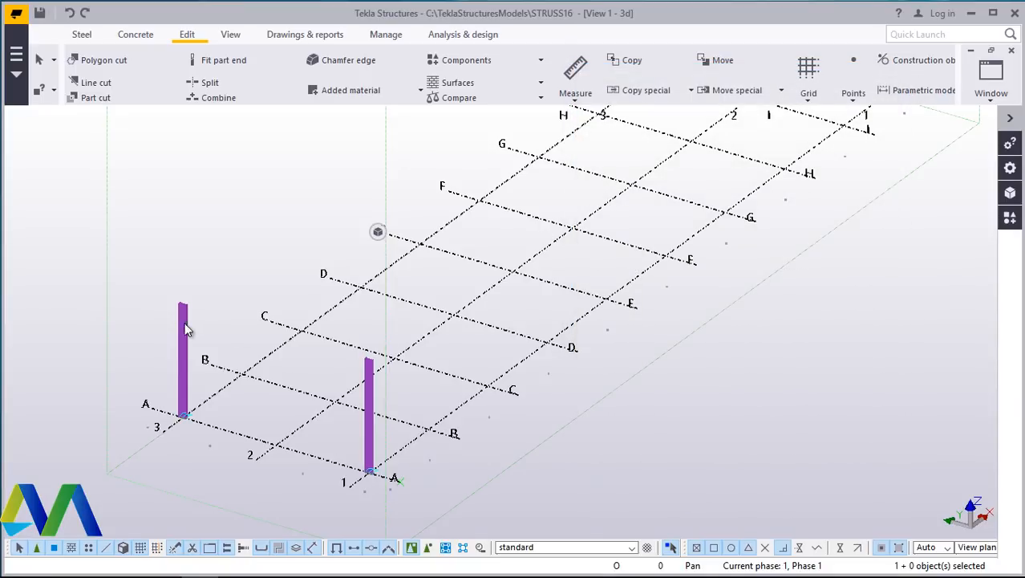
- Pan the 3d model view, then switch to the View 2 - Grid D elevation view
{"action": "scroll", "coordinate": [185, 322], "scroll_direction": "up", "scroll_amount": 3}
{"action": "scroll", "coordinate": [184, 291], "scroll_direction": "up", "scroll_amount": 1}
{"action": "scroll", "coordinate": [330, 272], "scroll_direction": "down", "scroll_amount": 6}
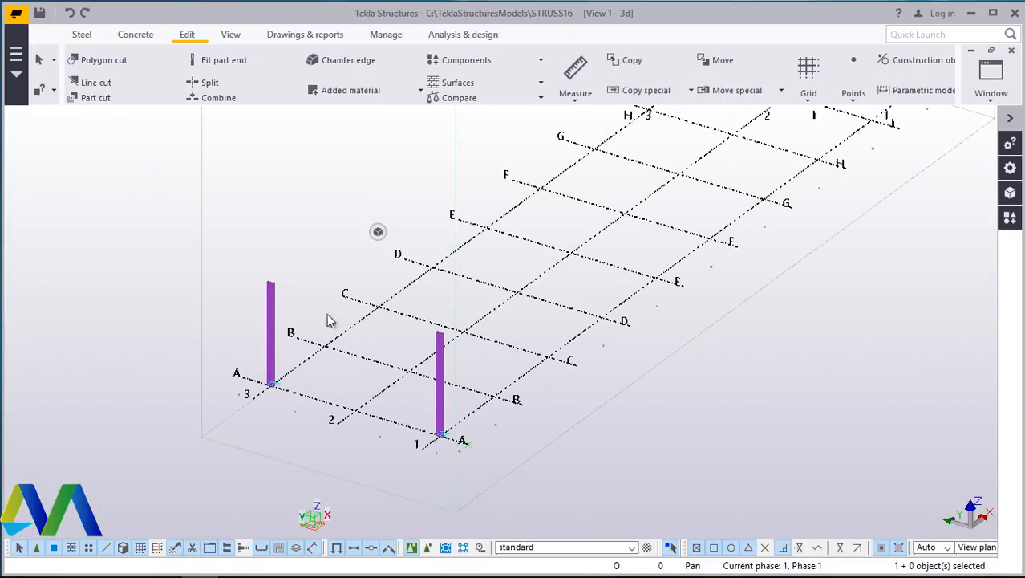
{"action": "scroll", "coordinate": [388, 360], "scroll_direction": "up", "scroll_amount": 4}
{"action": "scroll", "coordinate": [388, 361], "scroll_direction": "up", "scroll_amount": 1}
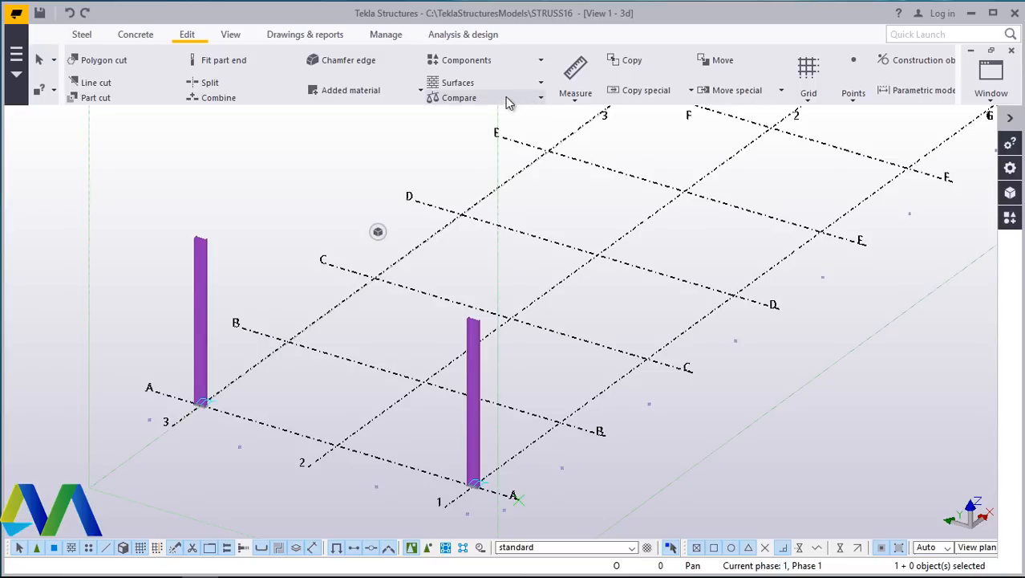
{"action": "left_click", "coordinate": [230, 34]}
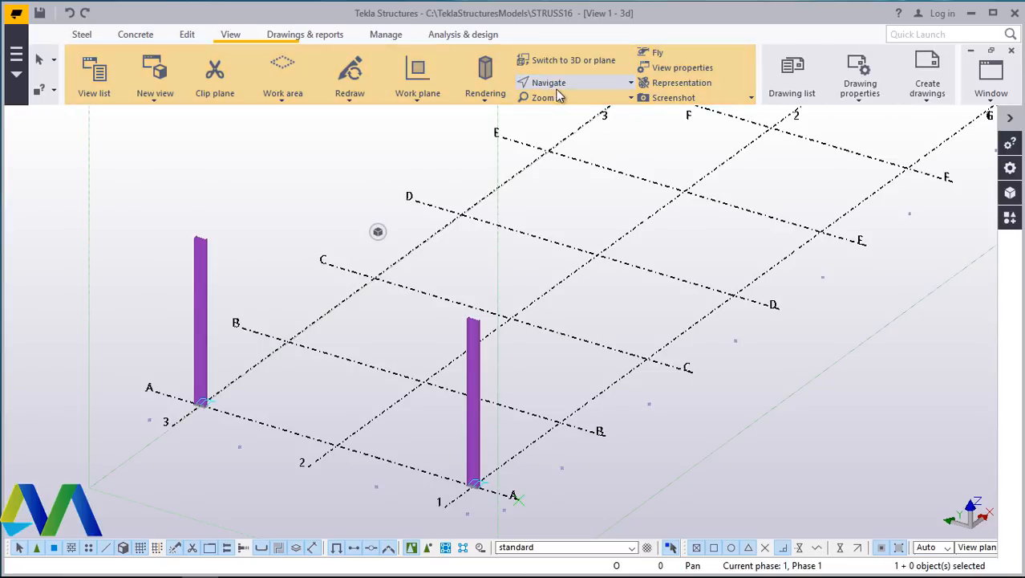
{"action": "left_click", "coordinate": [550, 83]}
{"action": "left_click", "coordinate": [578, 109]}
{"action": "left_click", "coordinate": [430, 436]}
{"action": "left_click_drag", "start_coordinate": [434, 435], "coordinate": [367, 354]}
{"action": "middle_click_drag", "start_coordinate": [367, 364], "coordinate": [366, 337], "text": "ctrl"}
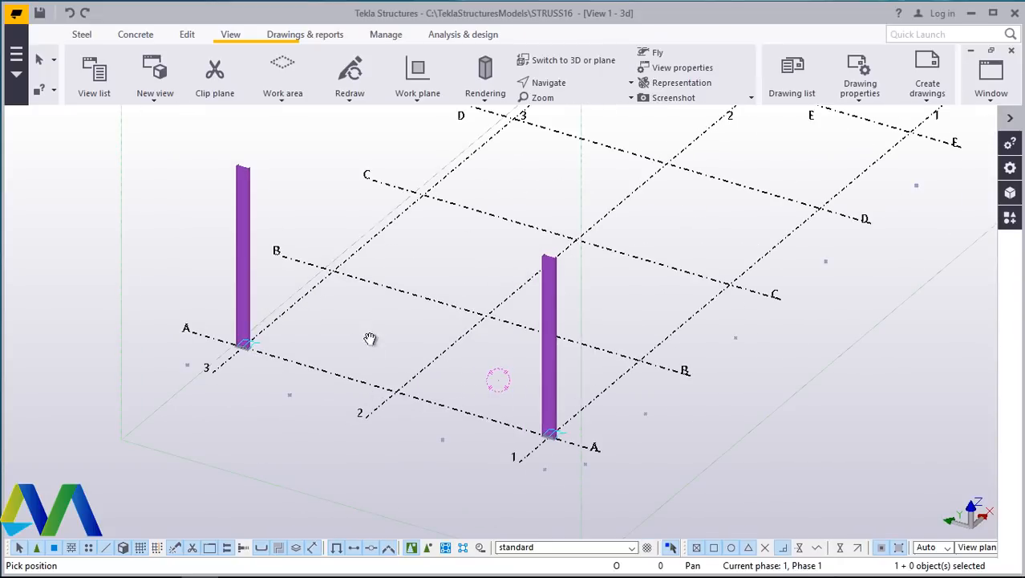
{"action": "right_click", "coordinate": [366, 316]}
{"action": "left_click", "coordinate": [429, 322]}
{"action": "left_click", "coordinate": [989, 99]}
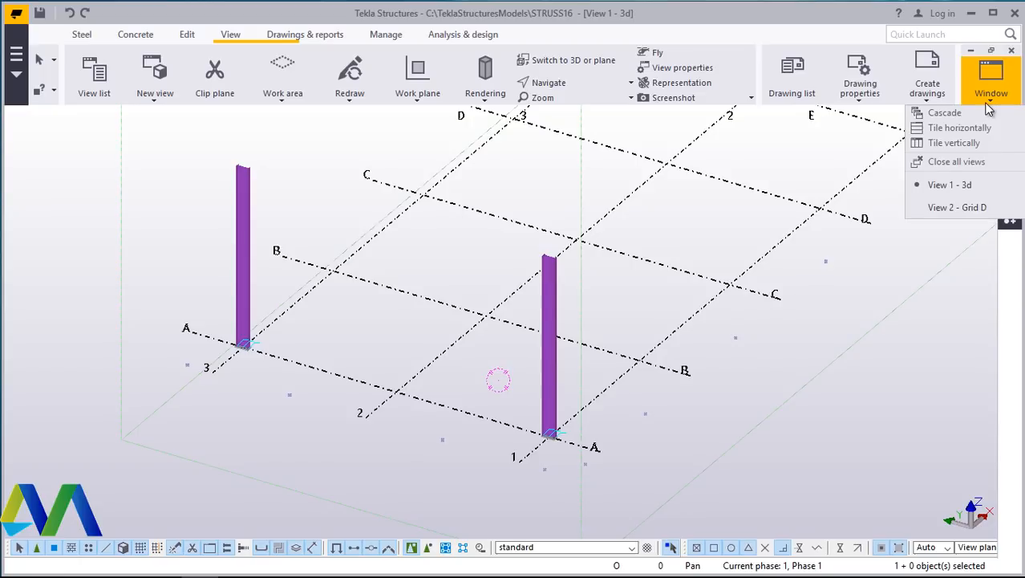
{"action": "left_click", "coordinate": [959, 210]}
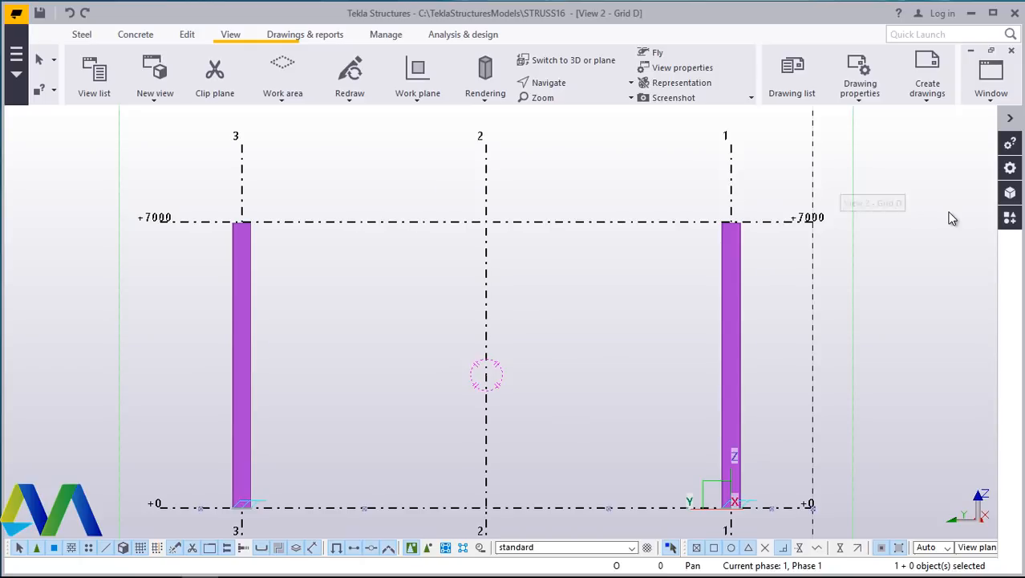
- Zoom around the Grid D elevation, then switch back to the View 1 - 3d view
{"action": "scroll", "coordinate": [412, 254], "scroll_direction": "down", "scroll_amount": 2}
{"action": "scroll", "coordinate": [364, 256], "scroll_direction": "down", "scroll_amount": 2}
{"action": "scroll", "coordinate": [401, 410], "scroll_direction": "up", "scroll_amount": 3}
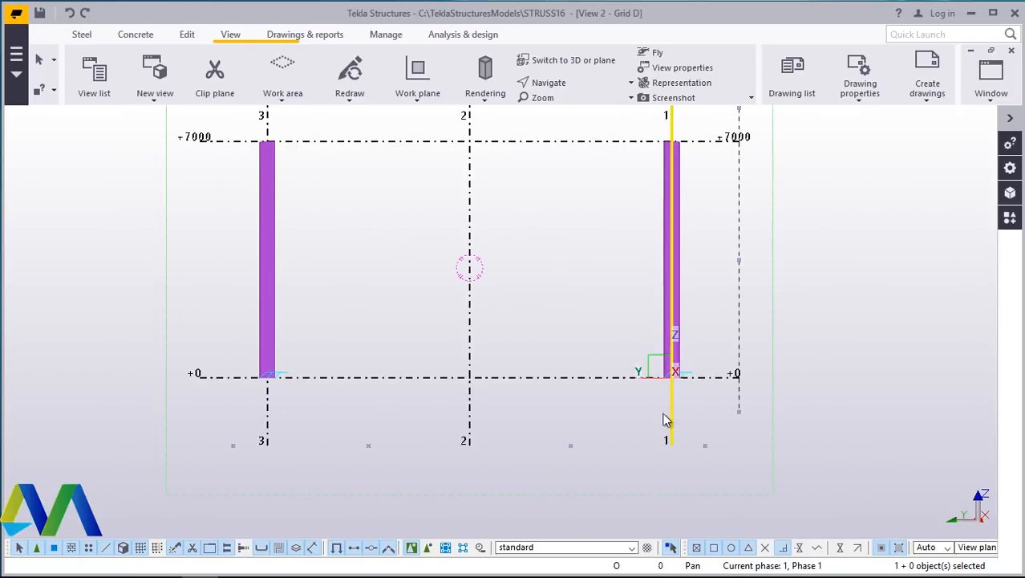
{"action": "scroll", "coordinate": [325, 417], "scroll_direction": "down", "scroll_amount": 2}
{"action": "scroll", "coordinate": [377, 225], "scroll_direction": "up", "scroll_amount": 4}
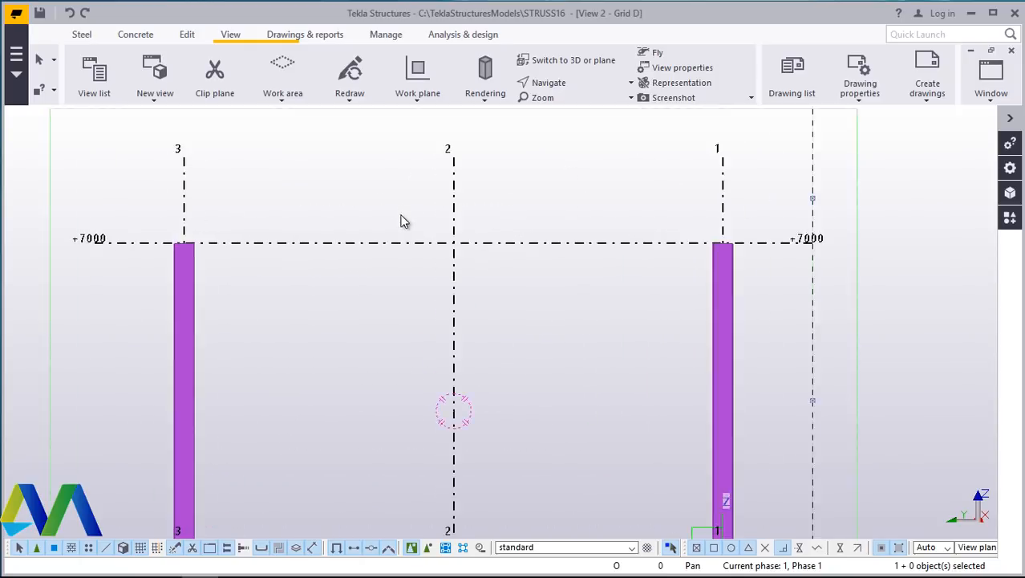
{"action": "scroll", "coordinate": [359, 311], "scroll_direction": "down", "scroll_amount": 2}
{"action": "scroll", "coordinate": [425, 286], "scroll_direction": "up", "scroll_amount": 3}
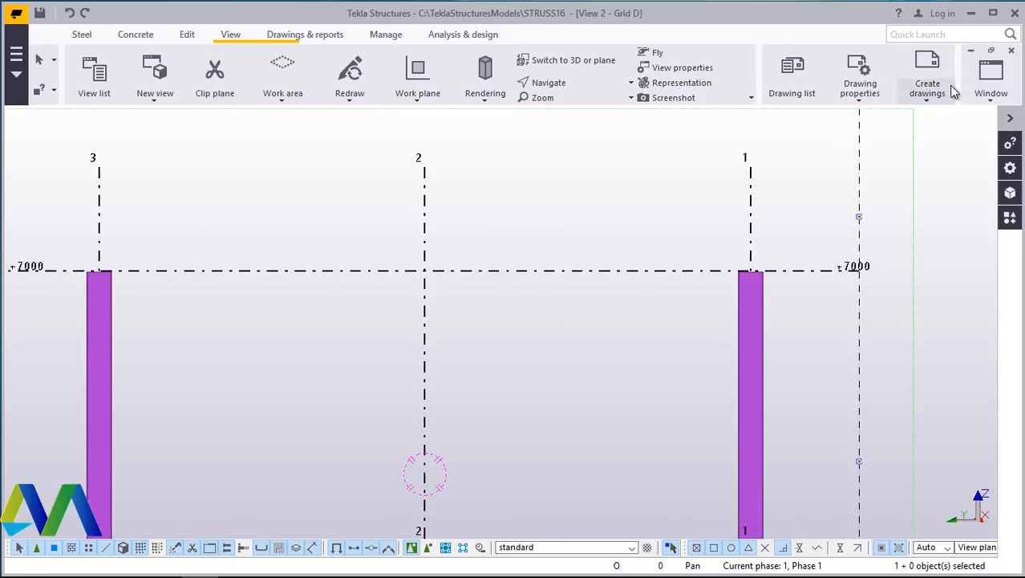
{"action": "left_click", "coordinate": [989, 94]}
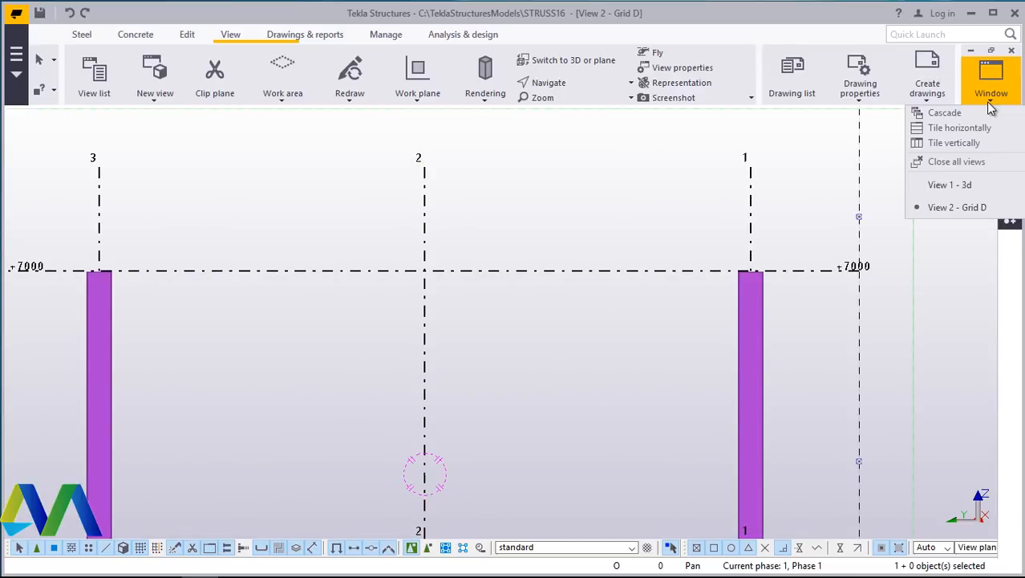
{"action": "left_click", "coordinate": [955, 184]}
- Redraw the 3d view
{"action": "scroll", "coordinate": [514, 321], "scroll_direction": "up", "scroll_amount": 4}
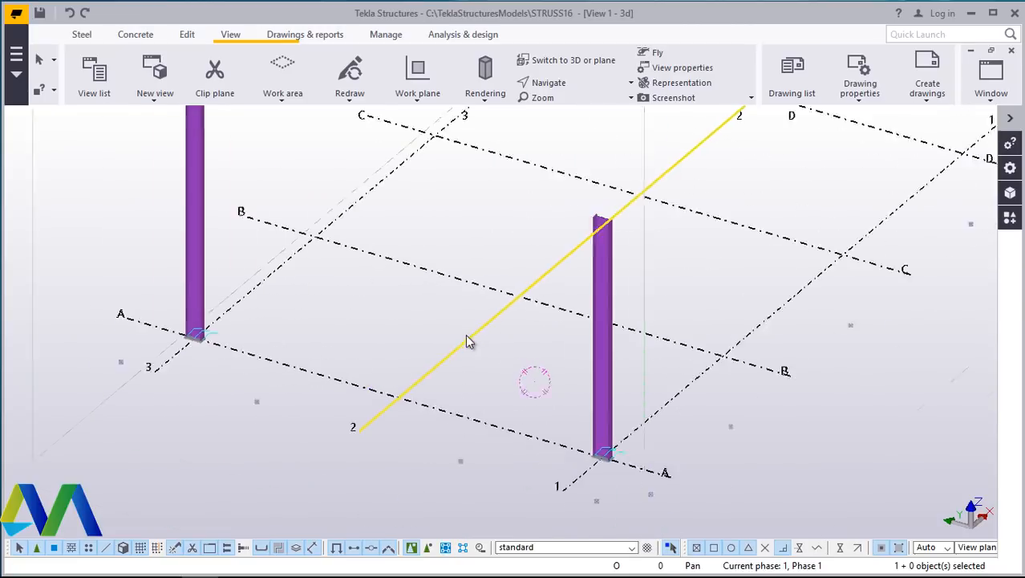
{"action": "scroll", "coordinate": [504, 312], "scroll_direction": "down", "scroll_amount": 2}
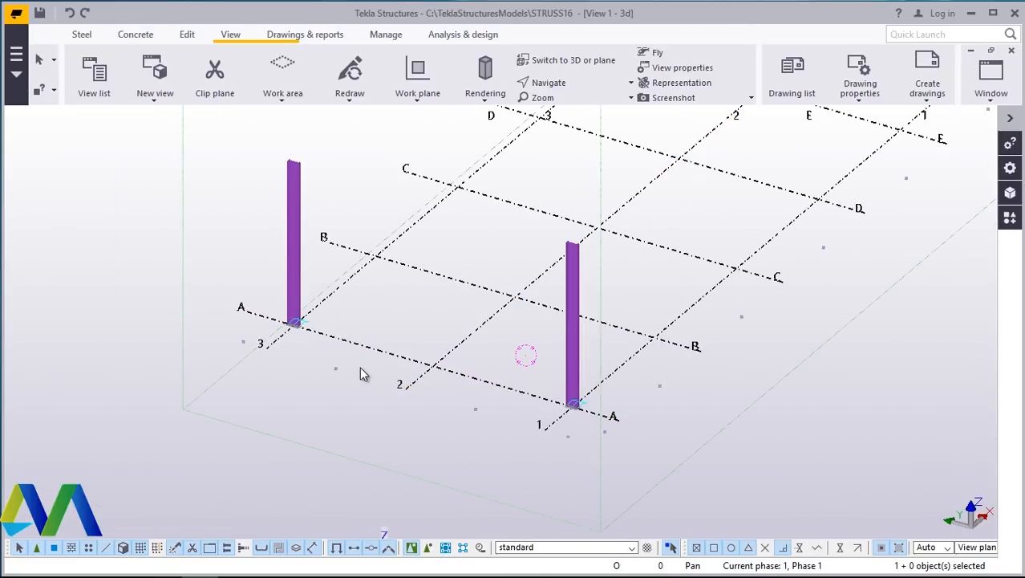
{"action": "right_click", "coordinate": [366, 349]}
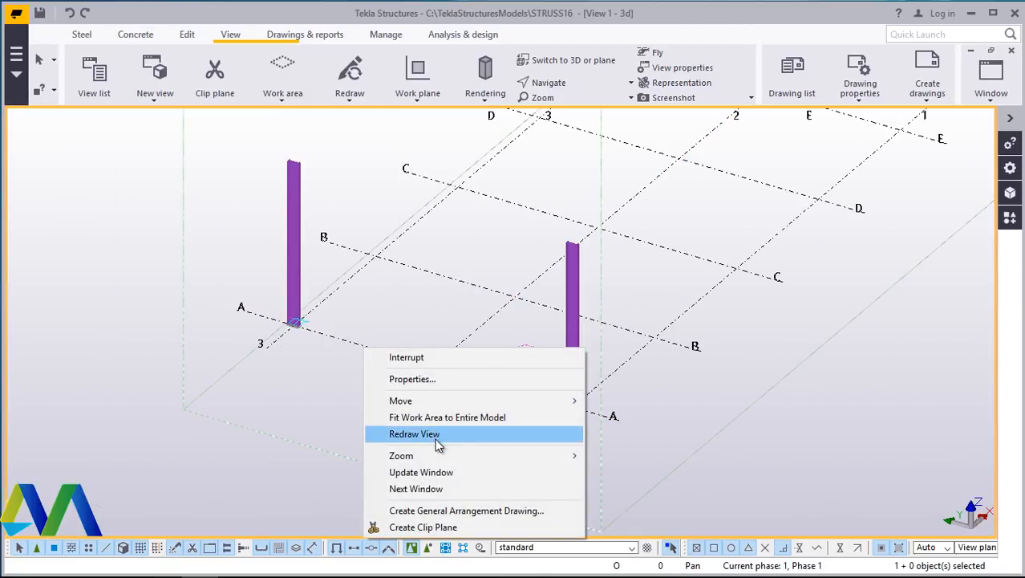
{"action": "left_click", "coordinate": [350, 348]}
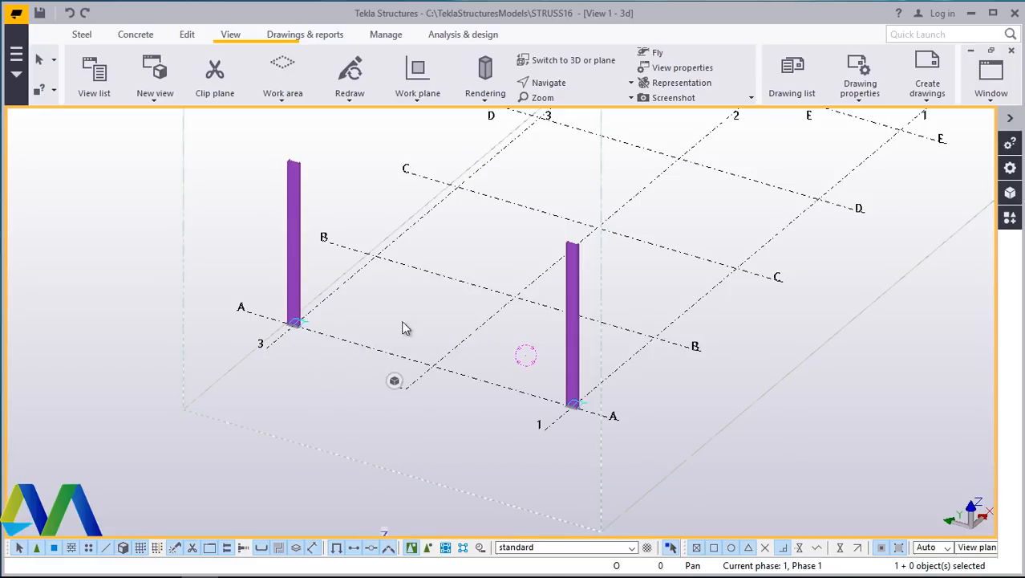
- Create views along all grid lines for the XY, ZY and XZ planes with prefixes Plan and Grid
{"action": "right_click", "coordinate": [427, 273]}
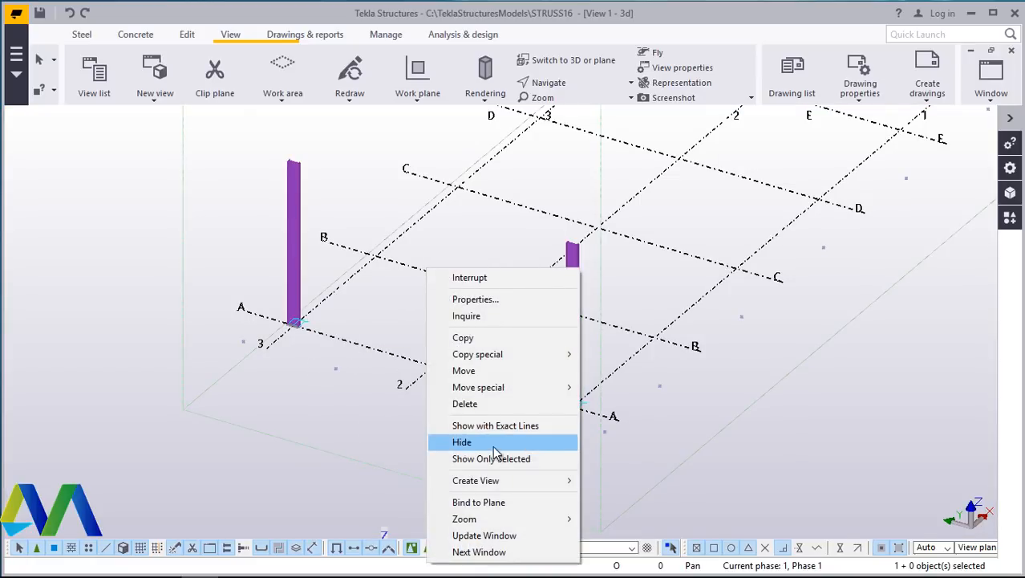
{"action": "mouse_move", "coordinate": [491, 481]}
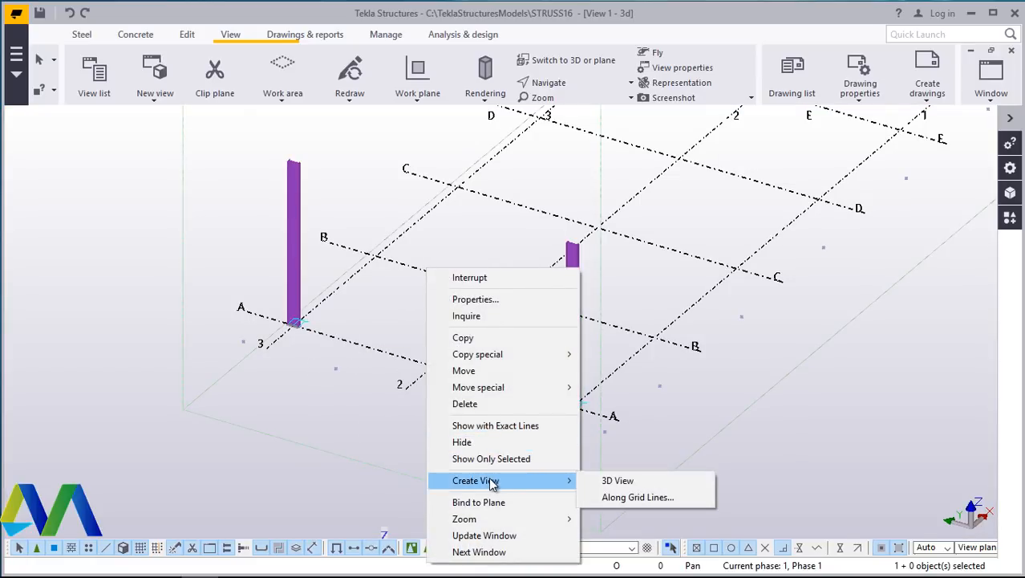
{"action": "left_click", "coordinate": [632, 498]}
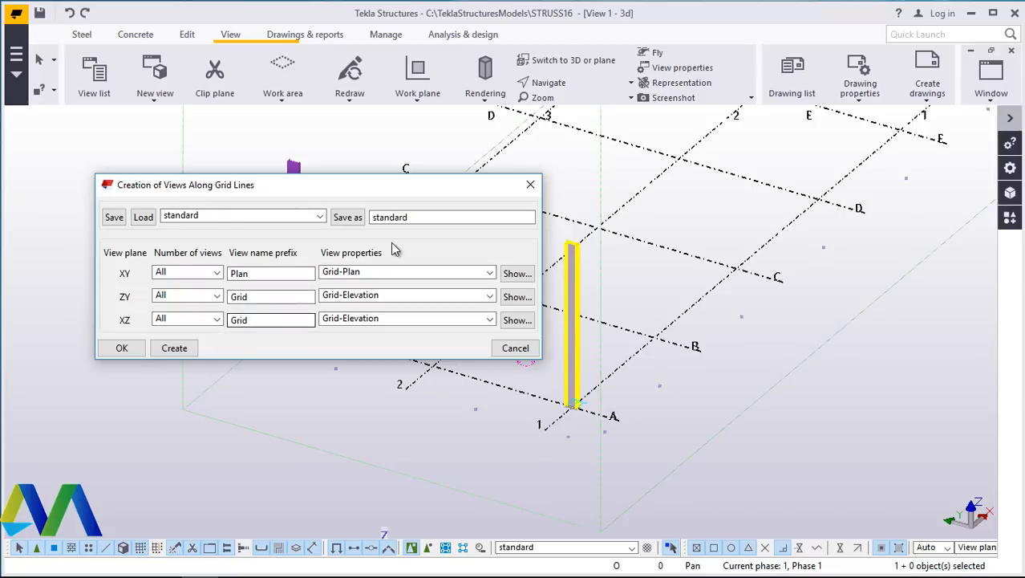
{"action": "left_click", "coordinate": [183, 358]}
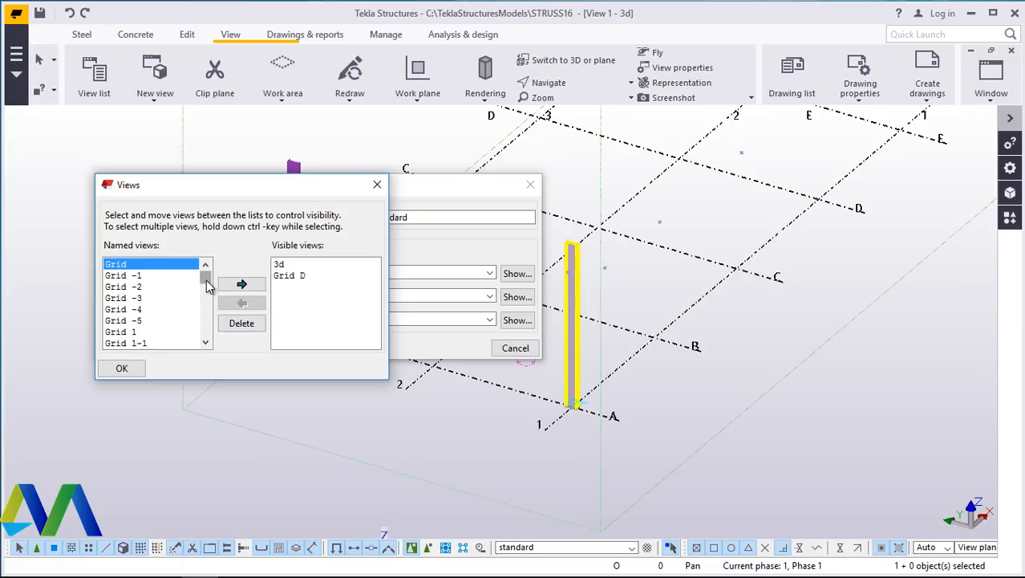
- Make the Grid A view visible from the named views list, then remove it from the visible views again
{"action": "left_click_drag", "start_coordinate": [207, 288], "coordinate": [206, 309]}
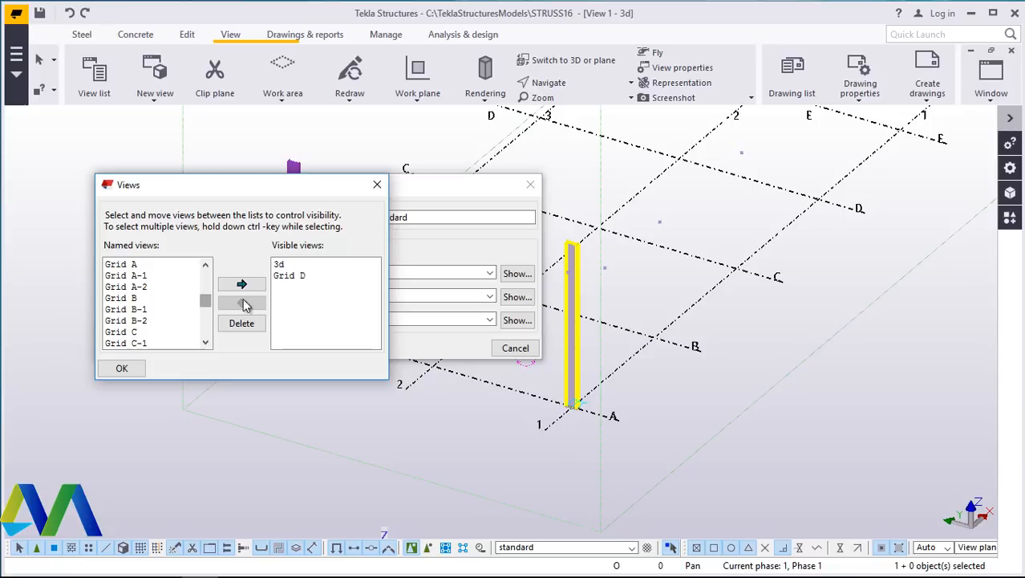
{"action": "scroll", "coordinate": [157, 317], "scroll_direction": "down", "scroll_amount": 2}
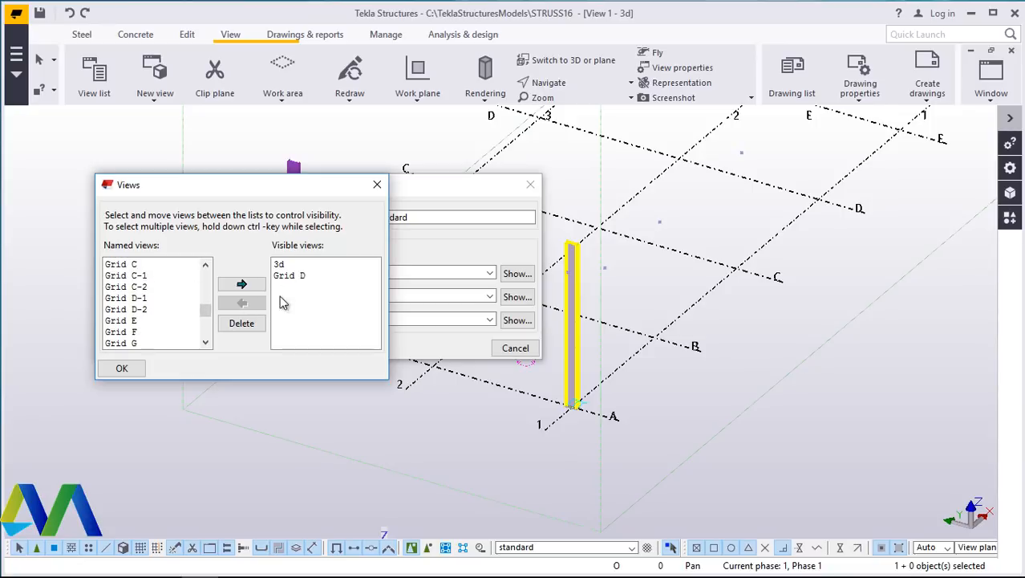
{"action": "scroll", "coordinate": [144, 304], "scroll_direction": "up", "scroll_amount": 3}
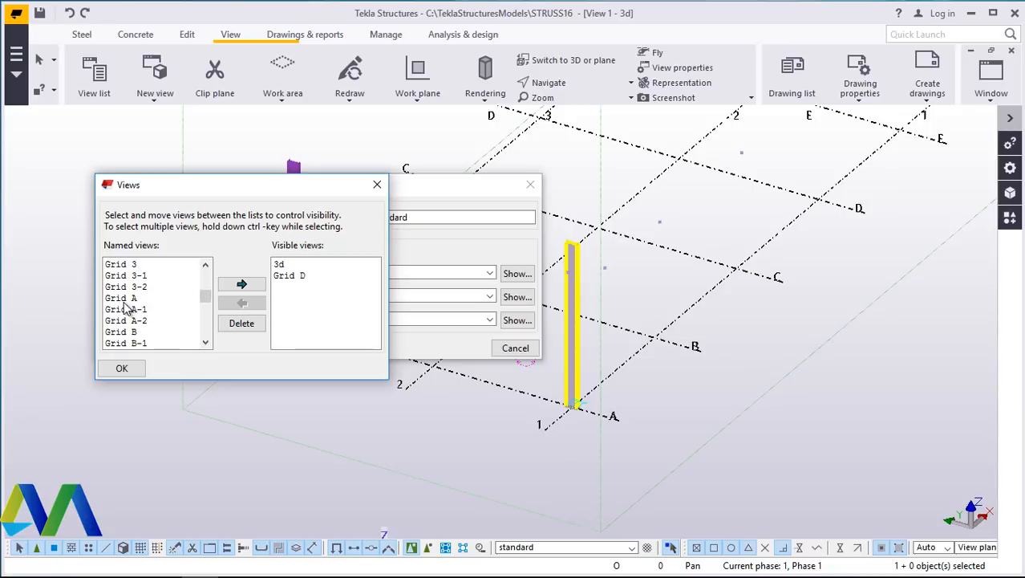
{"action": "left_click", "coordinate": [128, 298]}
{"action": "left_click", "coordinate": [240, 286]}
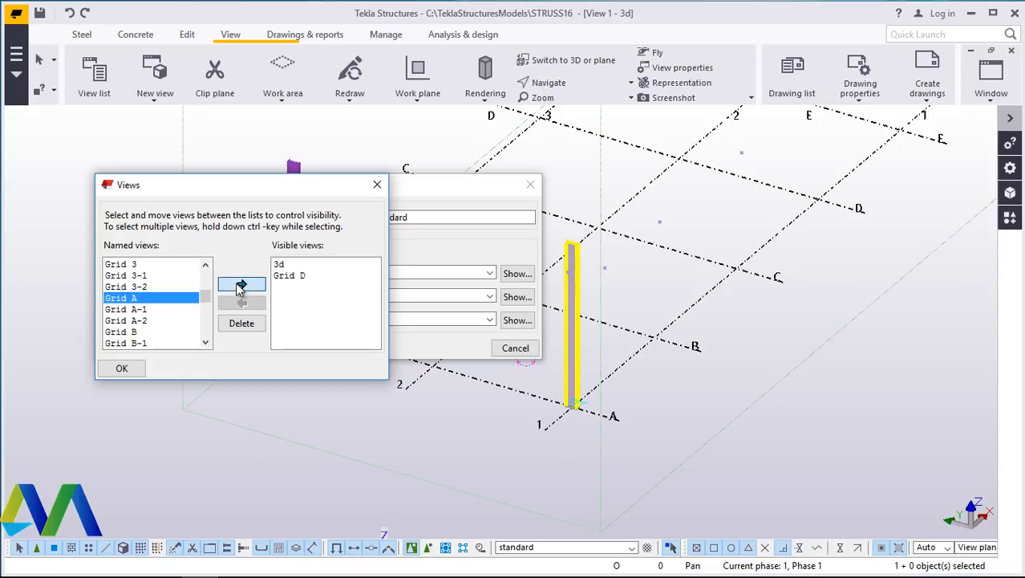
{"action": "left_click", "coordinate": [302, 277]}
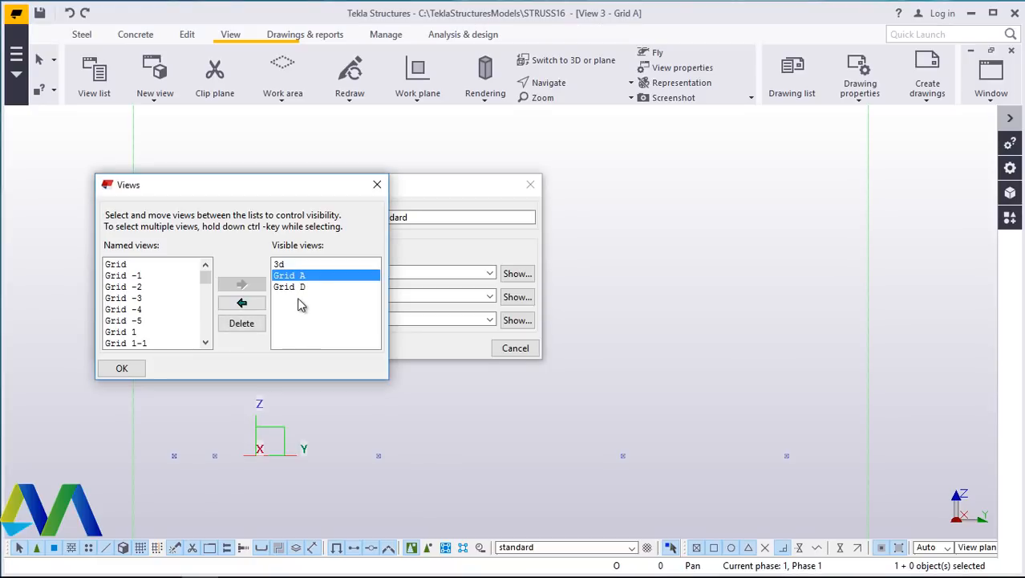
{"action": "left_click", "coordinate": [241, 303]}
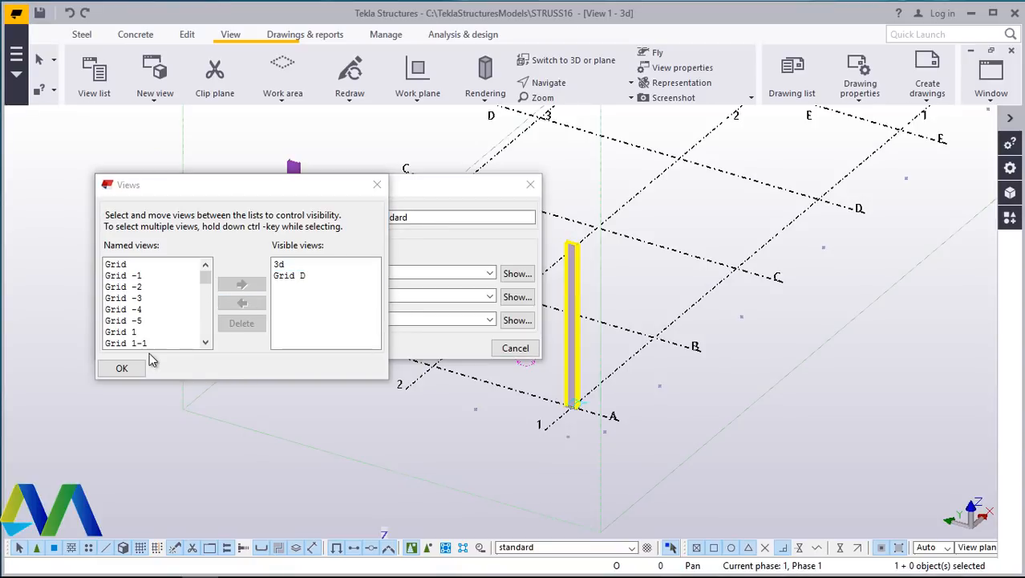
- Close the Views and grid-line view creation dialogs and zoom around the Grid D elevation
{"action": "left_click", "coordinate": [296, 276]}
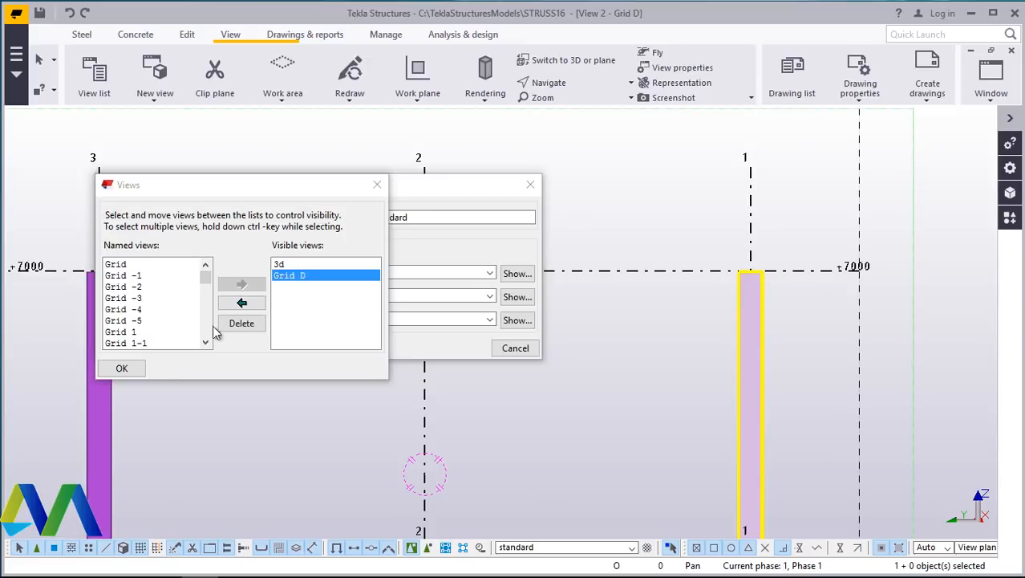
{"action": "left_click", "coordinate": [131, 373]}
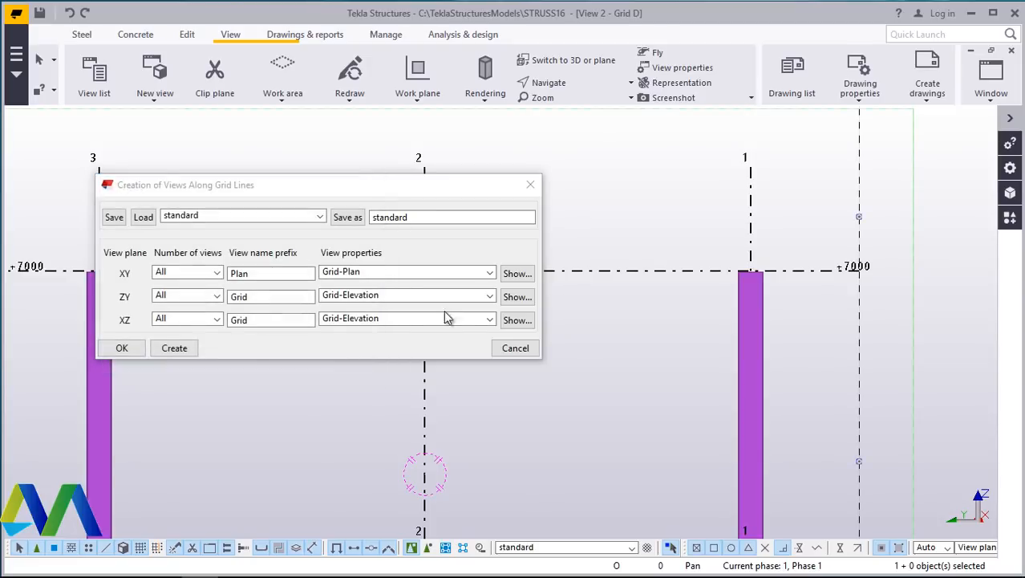
{"action": "left_click", "coordinate": [515, 350]}
{"action": "scroll", "coordinate": [313, 336], "scroll_direction": "down", "scroll_amount": 3}
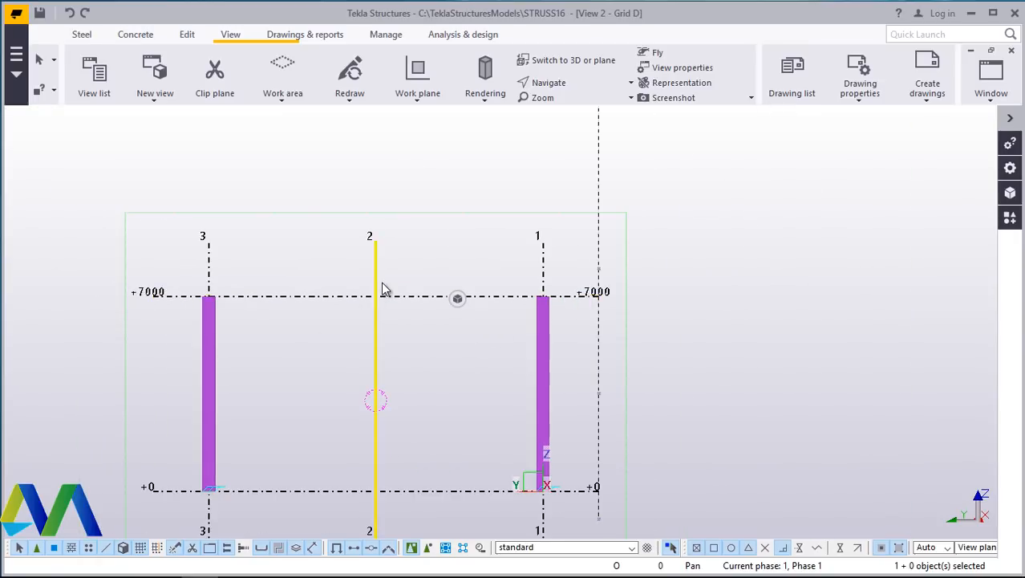
{"action": "scroll", "coordinate": [297, 309], "scroll_direction": "up", "scroll_amount": 3}
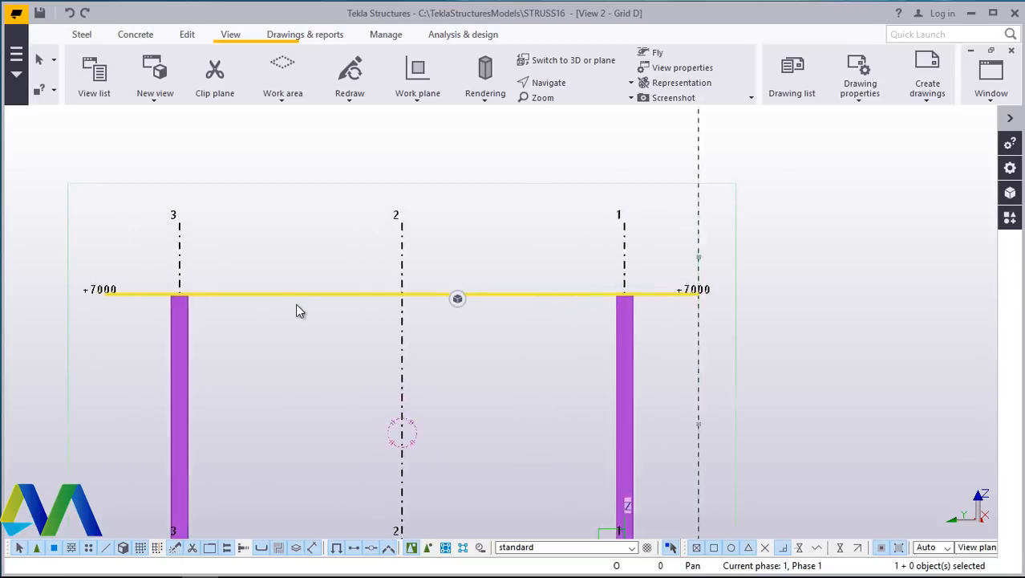
{"action": "scroll", "coordinate": [337, 317], "scroll_direction": "down", "scroll_amount": 4}
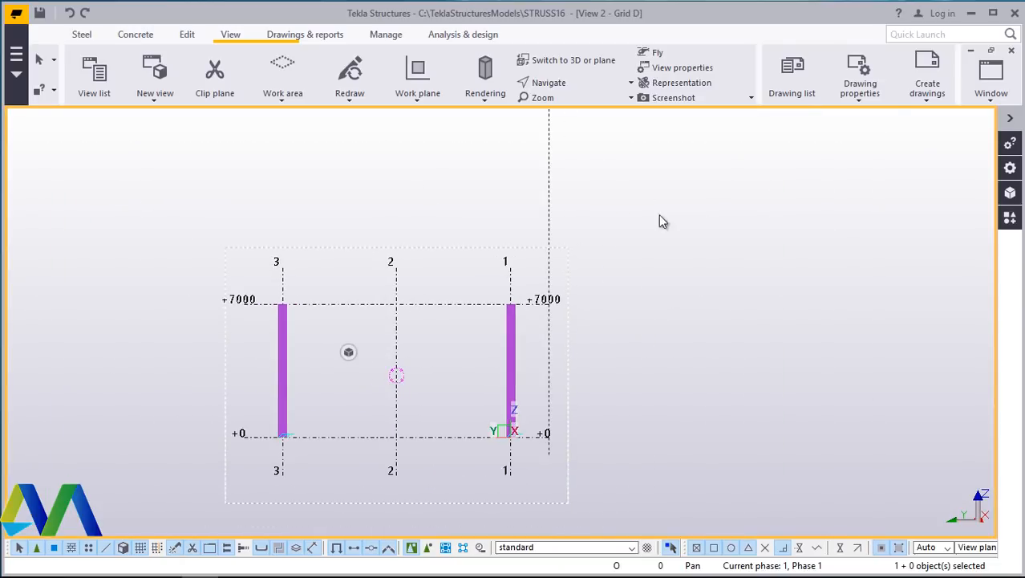
- Start drawing a construction line in the Grid D elevation near the column tops, then interrupt the command
{"action": "left_click", "coordinate": [185, 36]}
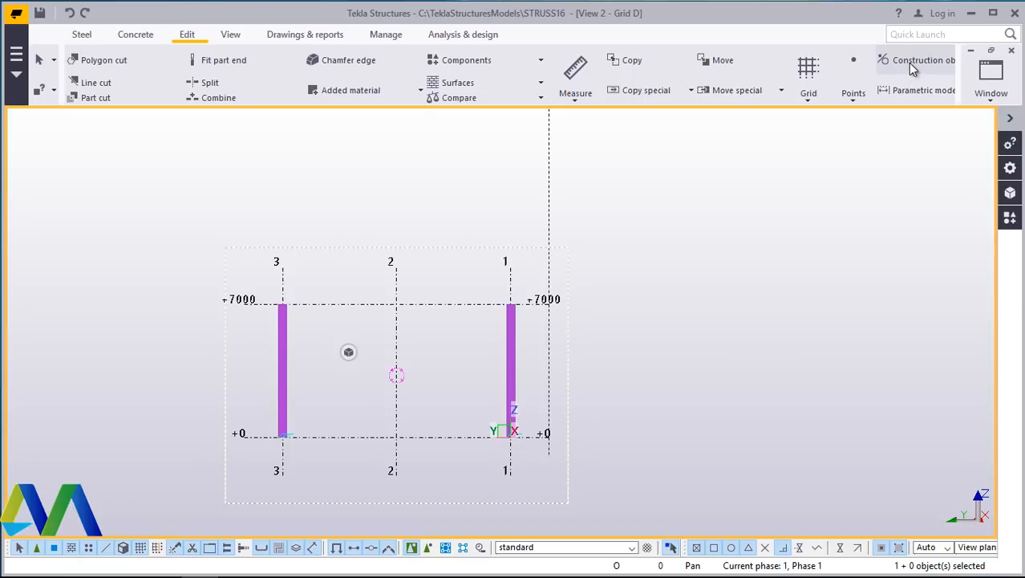
{"action": "left_click", "coordinate": [908, 63]}
{"action": "left_click", "coordinate": [905, 92]}
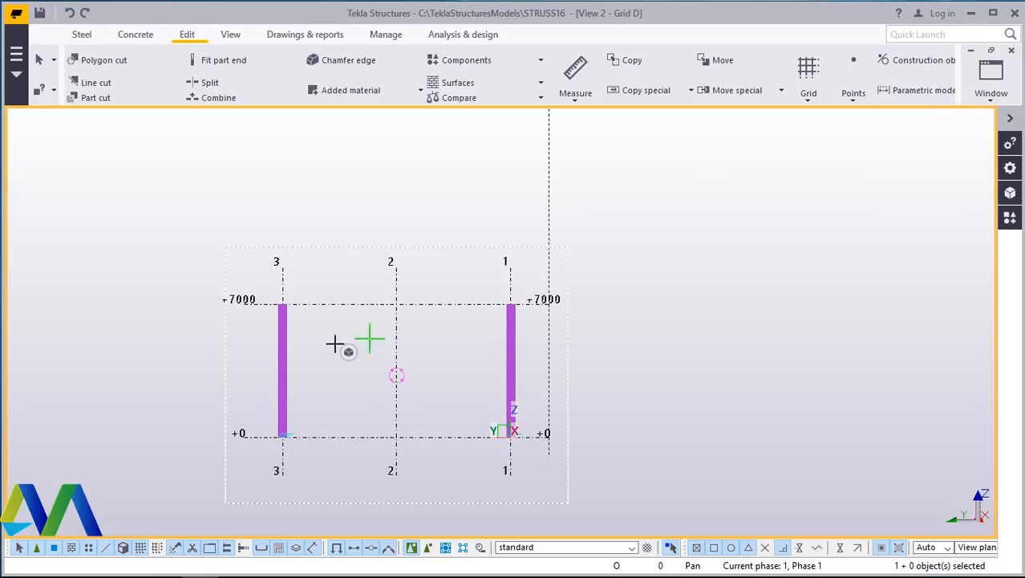
{"action": "scroll", "coordinate": [265, 289], "scroll_direction": "up", "scroll_amount": 8}
{"action": "scroll", "coordinate": [255, 279], "scroll_direction": "up", "scroll_amount": 10}
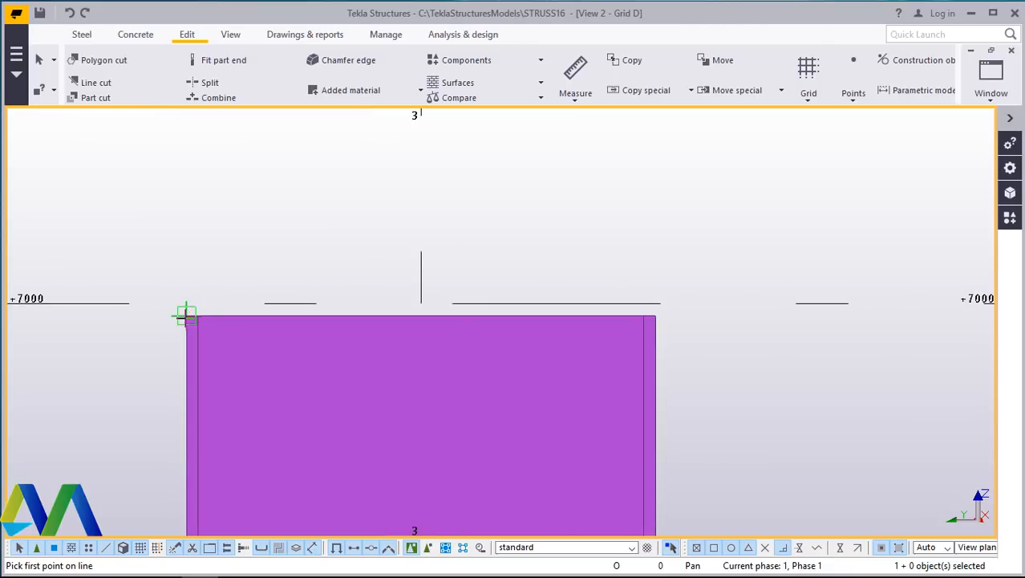
{"action": "scroll", "coordinate": [186, 315], "scroll_direction": "down", "scroll_amount": 10}
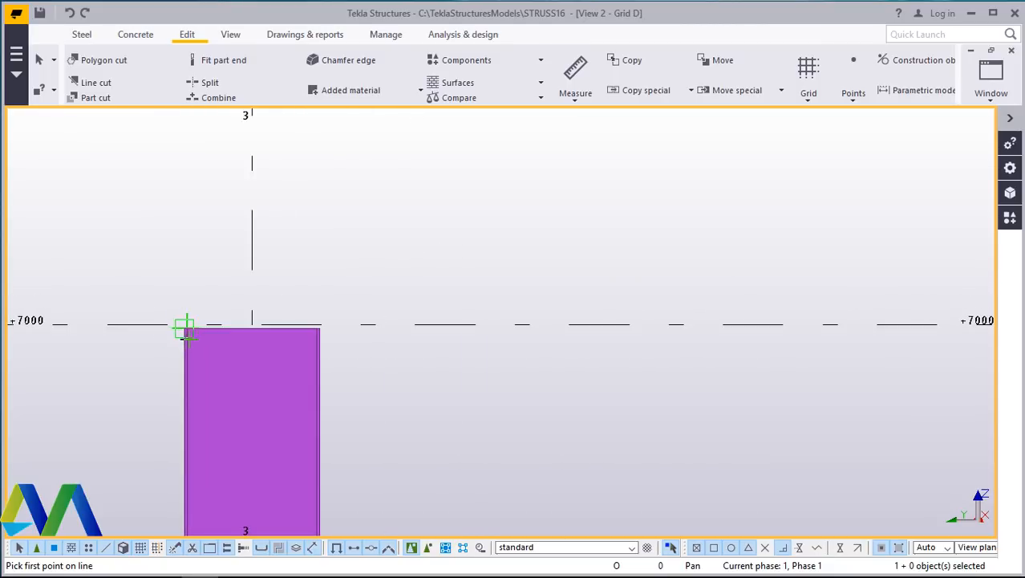
{"action": "scroll", "coordinate": [355, 286], "scroll_direction": "down", "scroll_amount": 5}
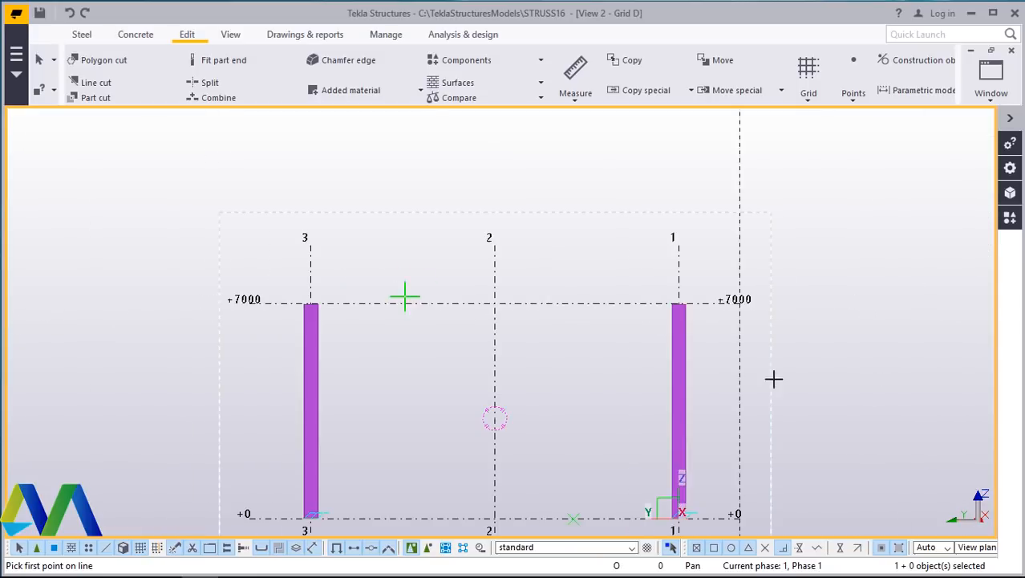
{"action": "scroll", "coordinate": [698, 299], "scroll_direction": "up", "scroll_amount": 3}
{"action": "scroll", "coordinate": [674, 295], "scroll_direction": "up", "scroll_amount": 6}
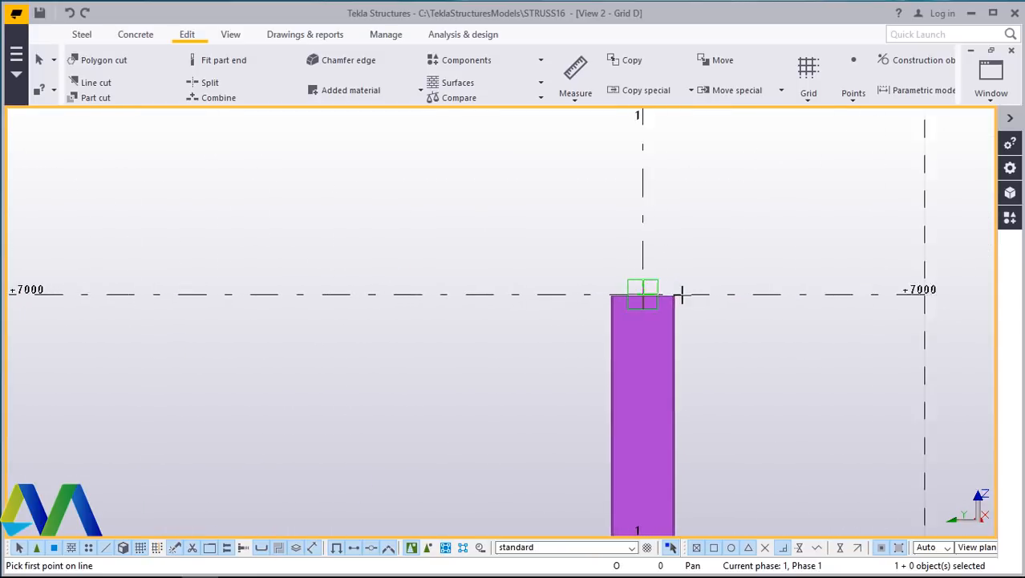
{"action": "right_click", "coordinate": [720, 197]}
{"action": "left_click", "coordinate": [758, 209]}
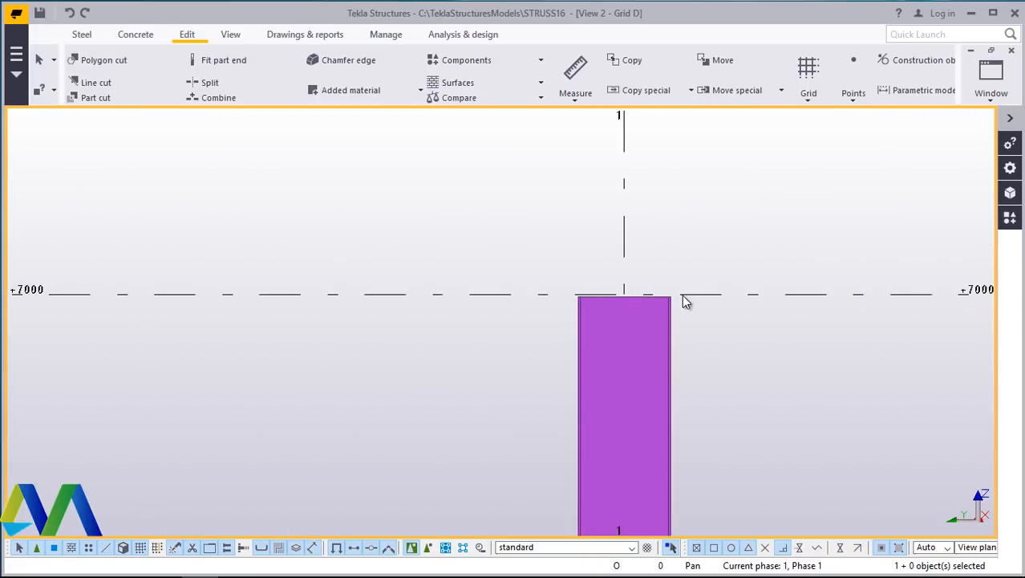
- Switch to the View 1 - 3d view and zoom in on the top of the column
{"action": "scroll", "coordinate": [658, 305], "scroll_direction": "up", "scroll_amount": 4}
{"action": "scroll", "coordinate": [481, 291], "scroll_direction": "up", "scroll_amount": 5}
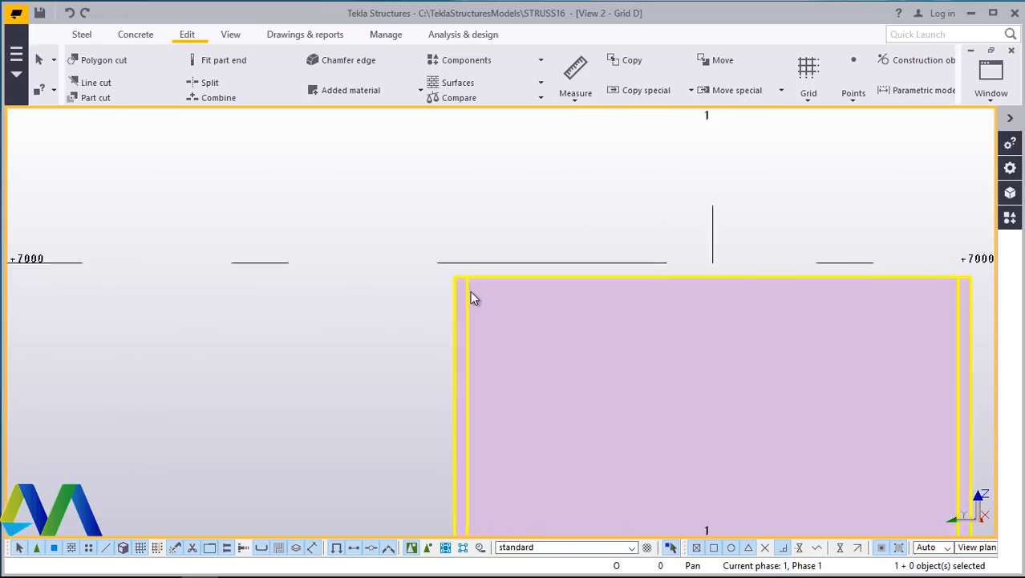
{"action": "scroll", "coordinate": [478, 295], "scroll_direction": "down", "scroll_amount": 5}
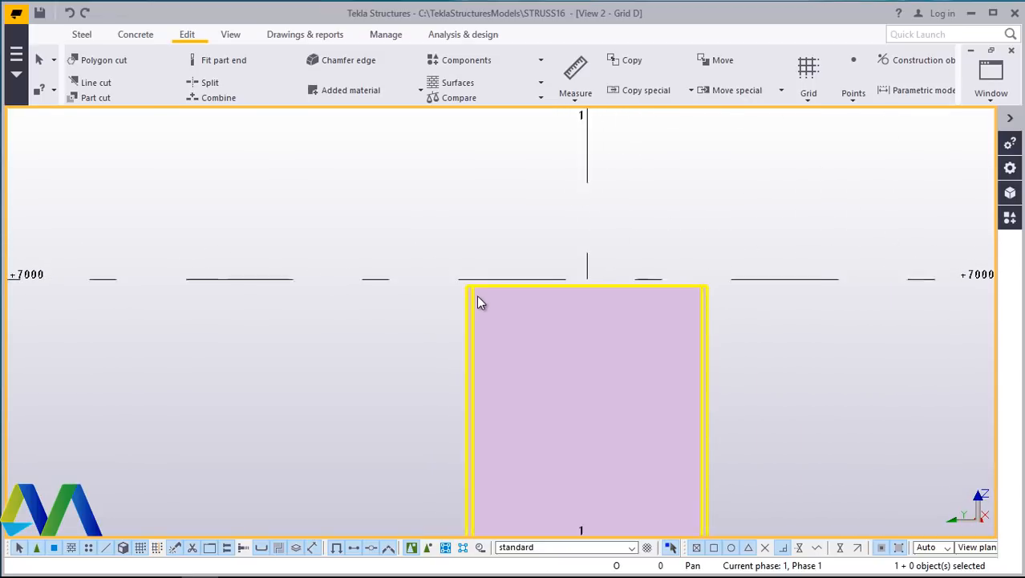
{"action": "left_click", "coordinate": [993, 102]}
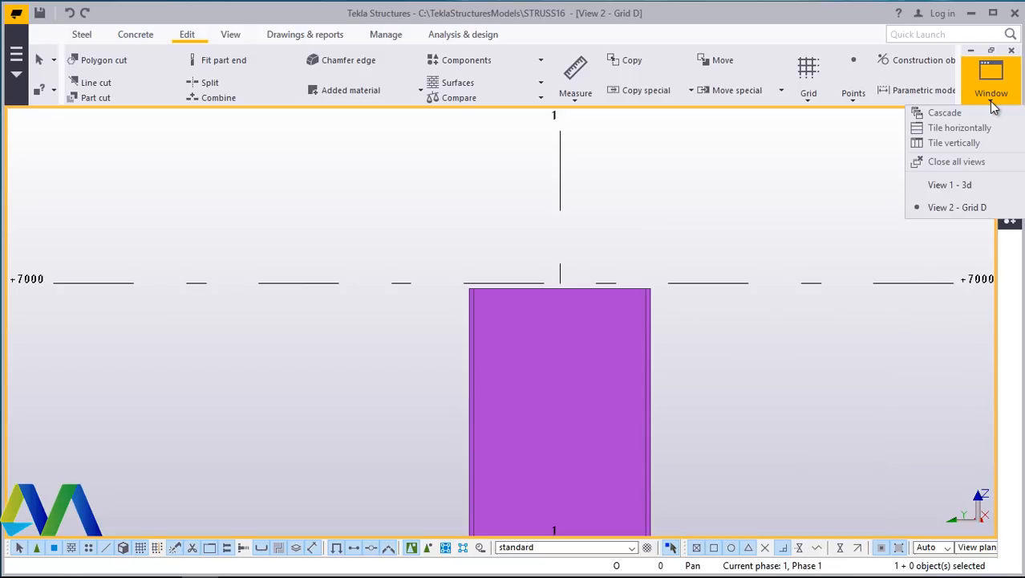
{"action": "left_click", "coordinate": [959, 190]}
{"action": "scroll", "coordinate": [263, 146], "scroll_direction": "up", "scroll_amount": 8}
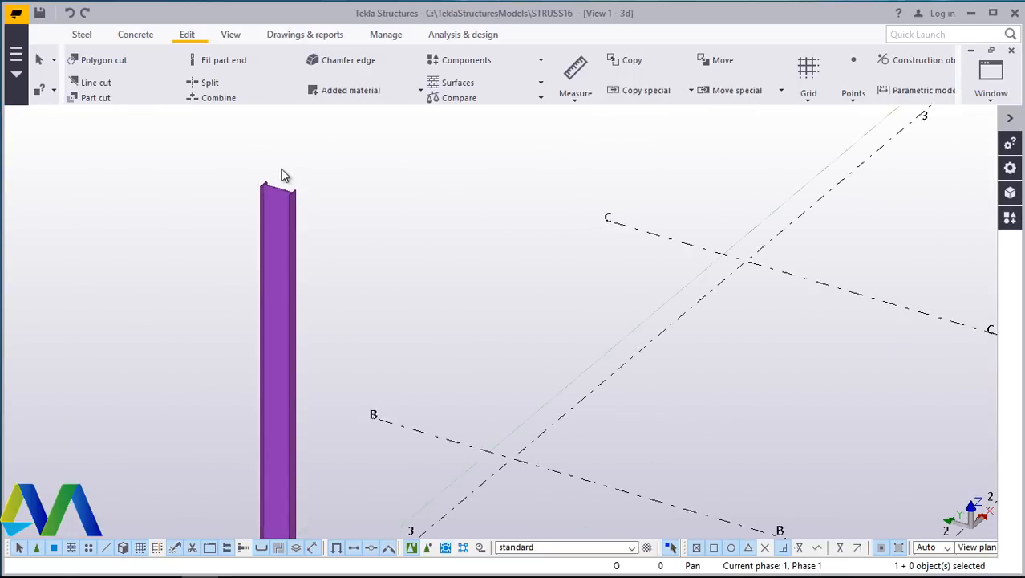
{"action": "middle_click_drag", "start_coordinate": [247, 196], "coordinate": [295, 192], "text": "ctrl"}
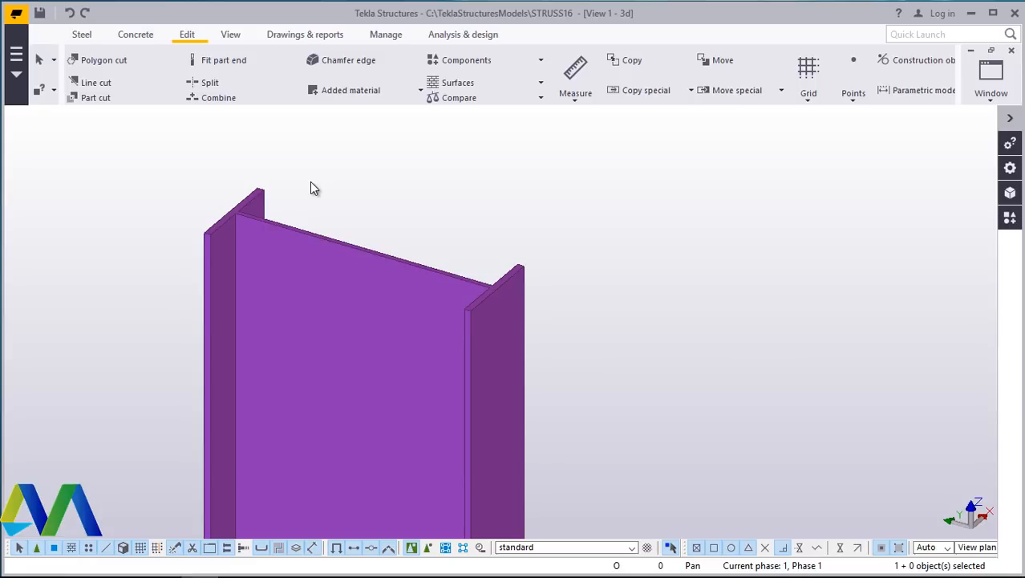
- Search the applications and components catalog for CAP and apply the Cap plate detail to the column top
{"action": "left_click", "coordinate": [1010, 221]}
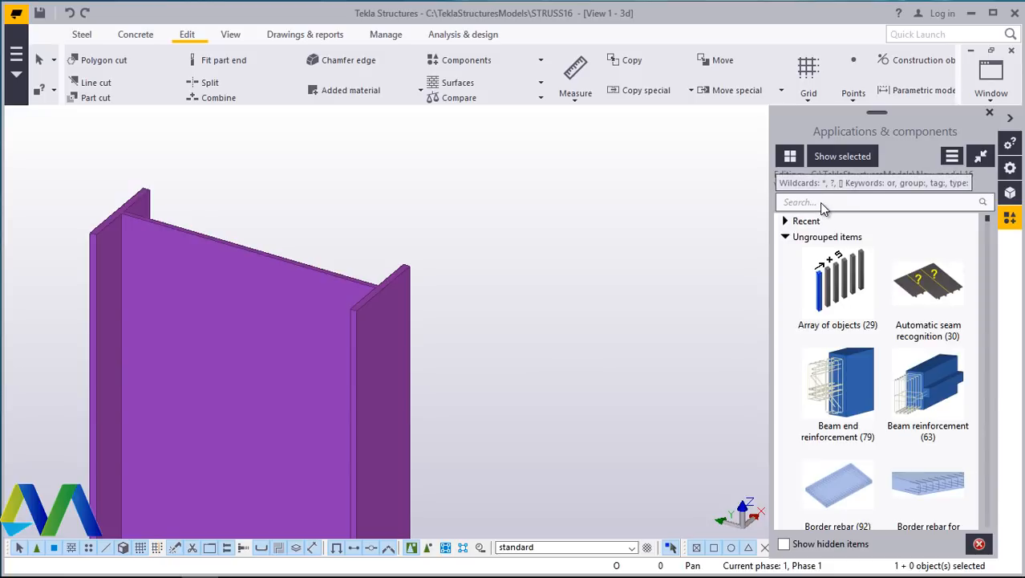
{"action": "left_click", "coordinate": [808, 200]}
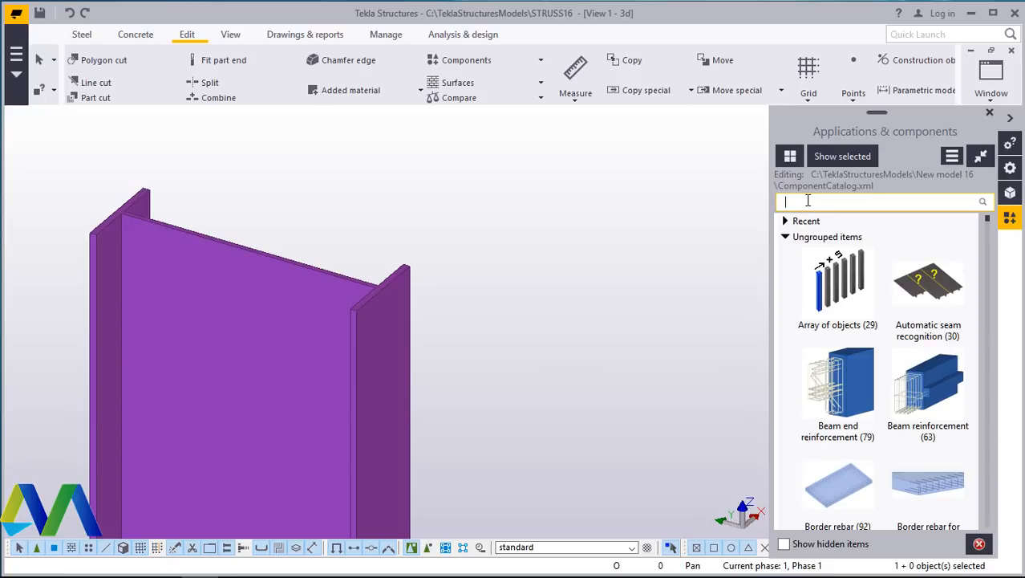
{"action": "type", "text": "CAP"}
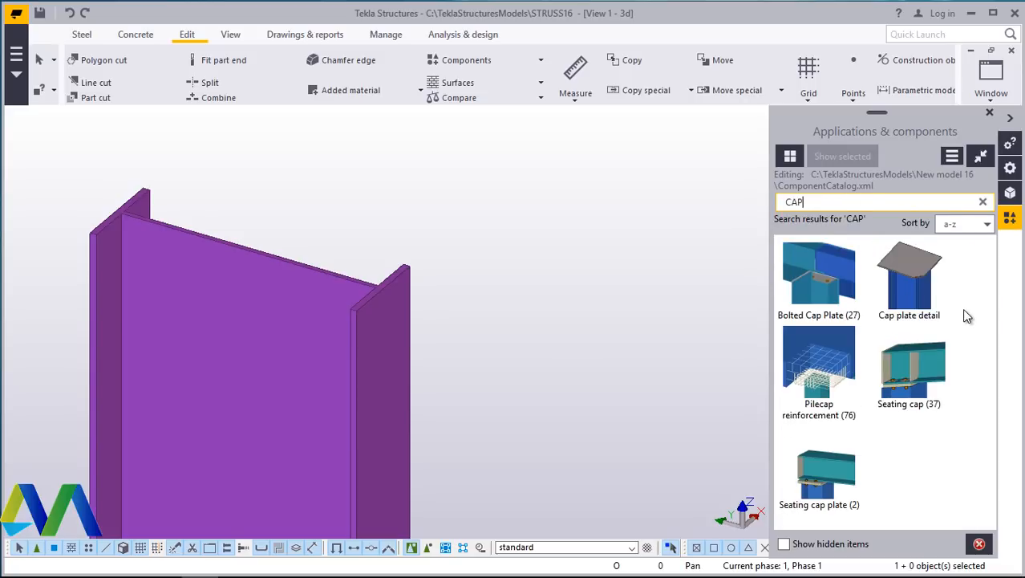
{"action": "left_click", "coordinate": [906, 273]}
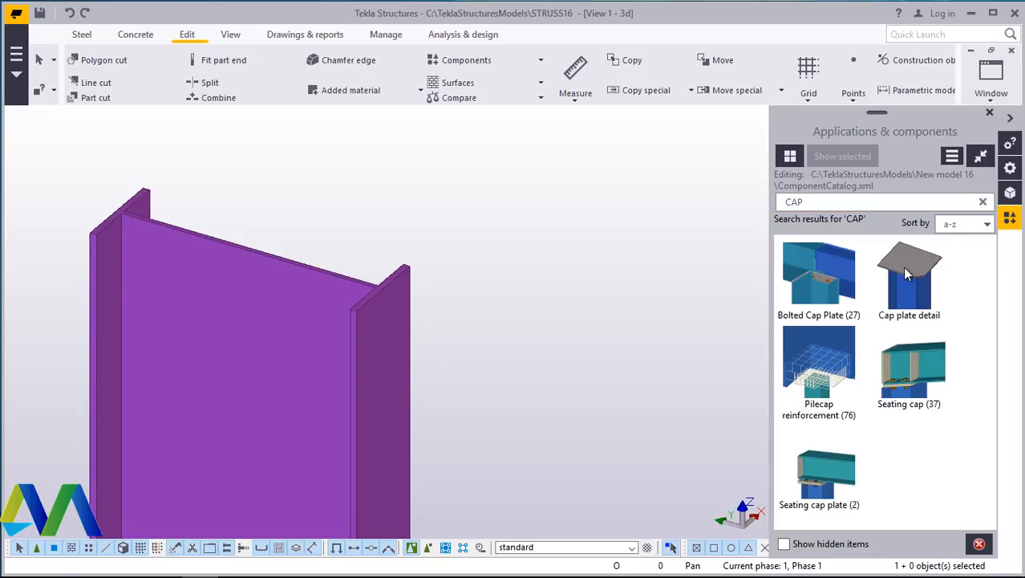
{"action": "double_click", "coordinate": [906, 274]}
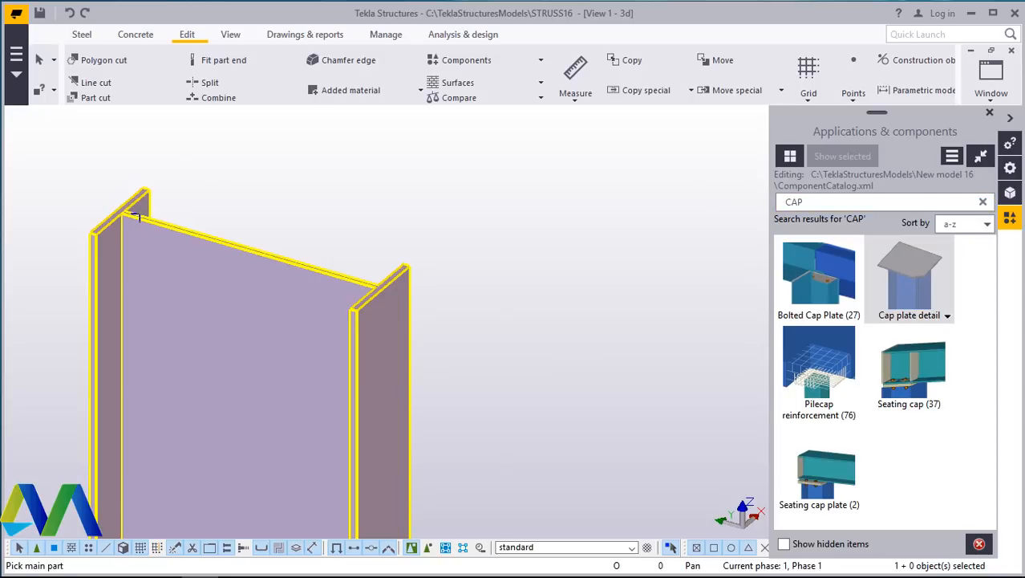
{"action": "scroll", "coordinate": [133, 216], "scroll_direction": "up", "scroll_amount": 7}
{"action": "scroll", "coordinate": [170, 233], "scroll_direction": "down", "scroll_amount": 6}
{"action": "scroll", "coordinate": [186, 239], "scroll_direction": "up", "scroll_amount": 5}
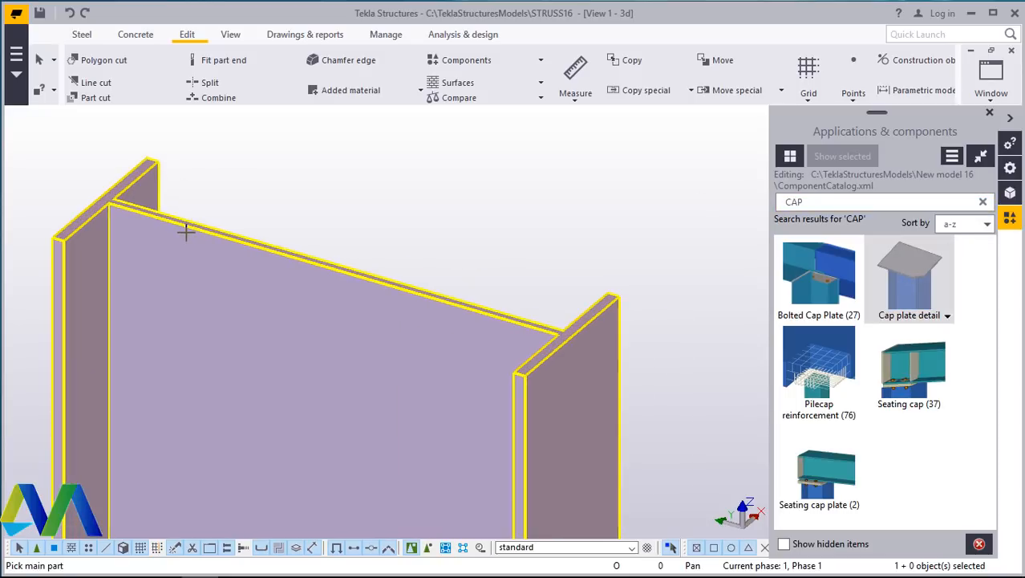
{"action": "left_click", "coordinate": [353, 273]}
{"action": "left_click", "coordinate": [338, 267]}
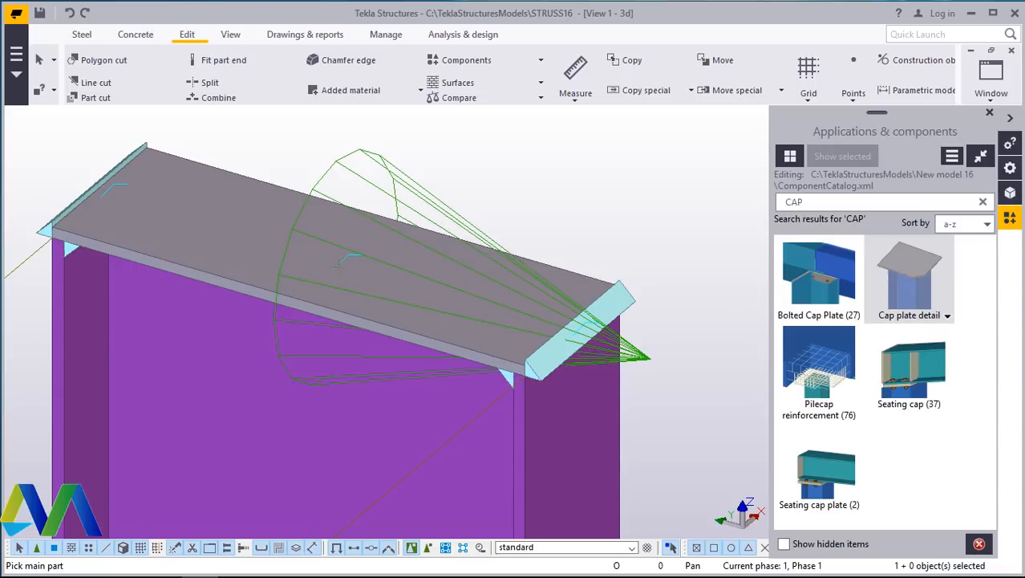
- Interrupt the component command and close the Applications & components panel
{"action": "right_click", "coordinate": [512, 161]}
{"action": "left_click", "coordinate": [571, 176]}
{"action": "left_click", "coordinate": [989, 113]}
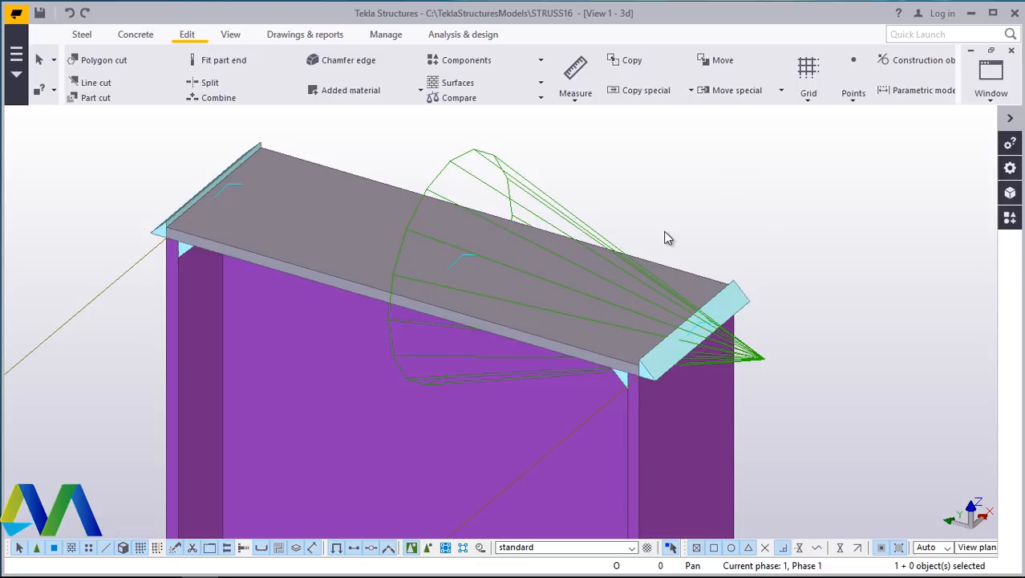
- Open the properties dialog of the Cap plate detail component on the column
{"action": "scroll", "coordinate": [693, 238], "scroll_direction": "up", "scroll_amount": 3}
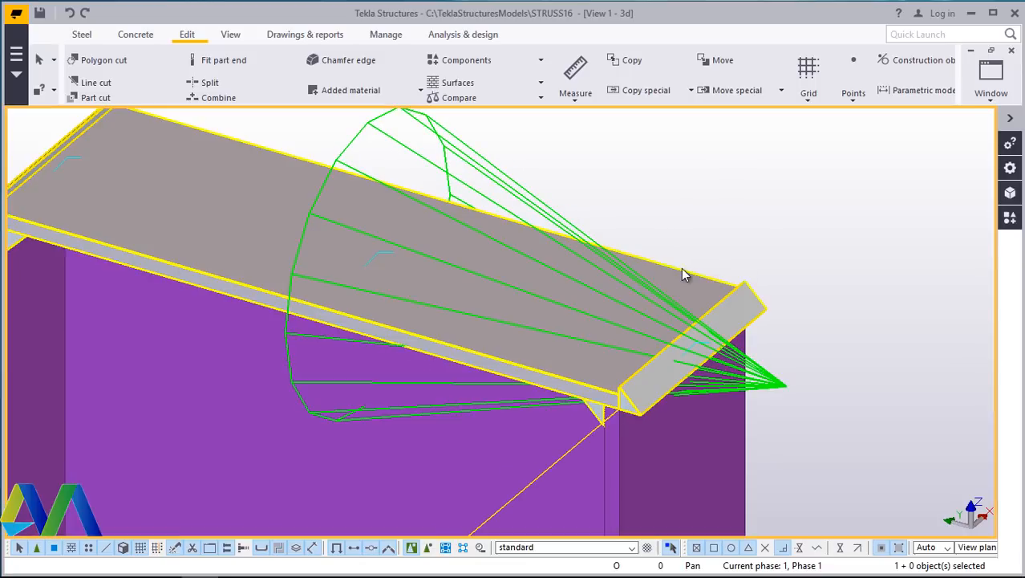
{"action": "double_click", "coordinate": [678, 271]}
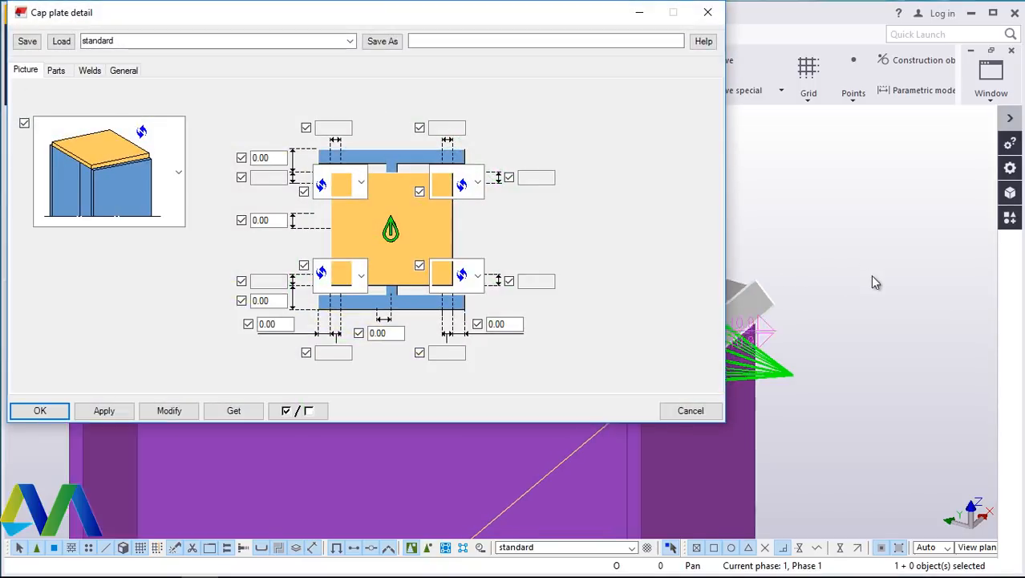
{"action": "scroll", "coordinate": [872, 282], "scroll_direction": "down", "scroll_amount": 3}
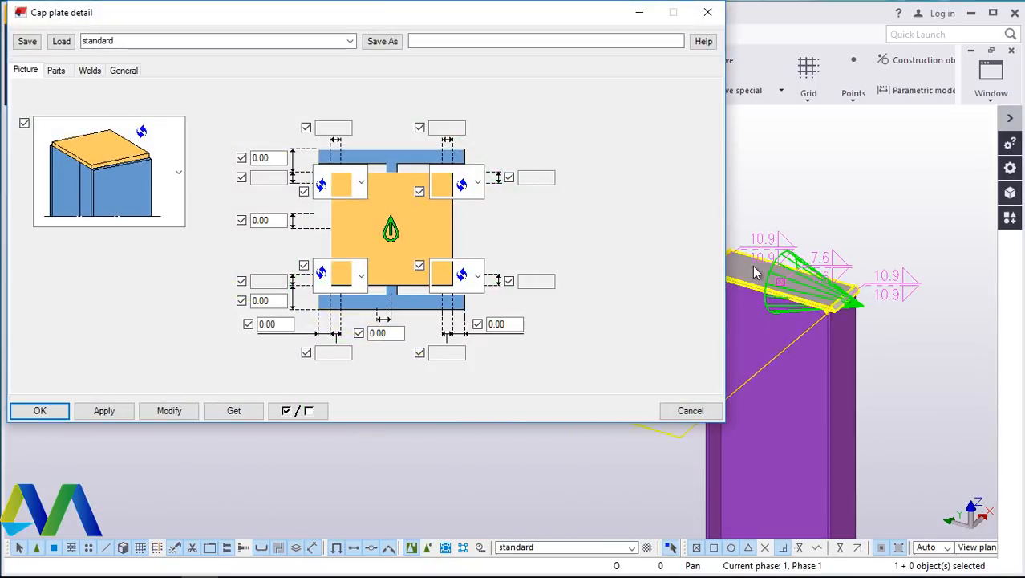
{"action": "scroll", "coordinate": [757, 271], "scroll_direction": "up", "scroll_amount": 3}
{"action": "scroll", "coordinate": [886, 286], "scroll_direction": "down", "scroll_amount": 3}
{"action": "scroll", "coordinate": [826, 289], "scroll_direction": "up", "scroll_amount": 4}
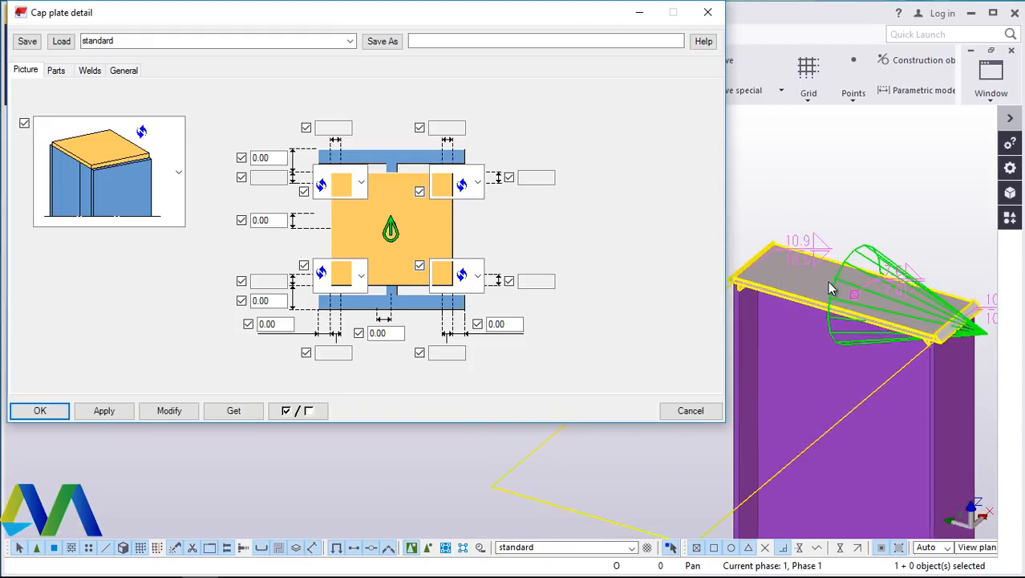
- Set the cap plate height h to 450 on the Parts tab of the Cap plate detail and modify the component
{"action": "scroll", "coordinate": [842, 298], "scroll_direction": "down", "scroll_amount": 3}
{"action": "scroll", "coordinate": [850, 293], "scroll_direction": "up", "scroll_amount": 3}
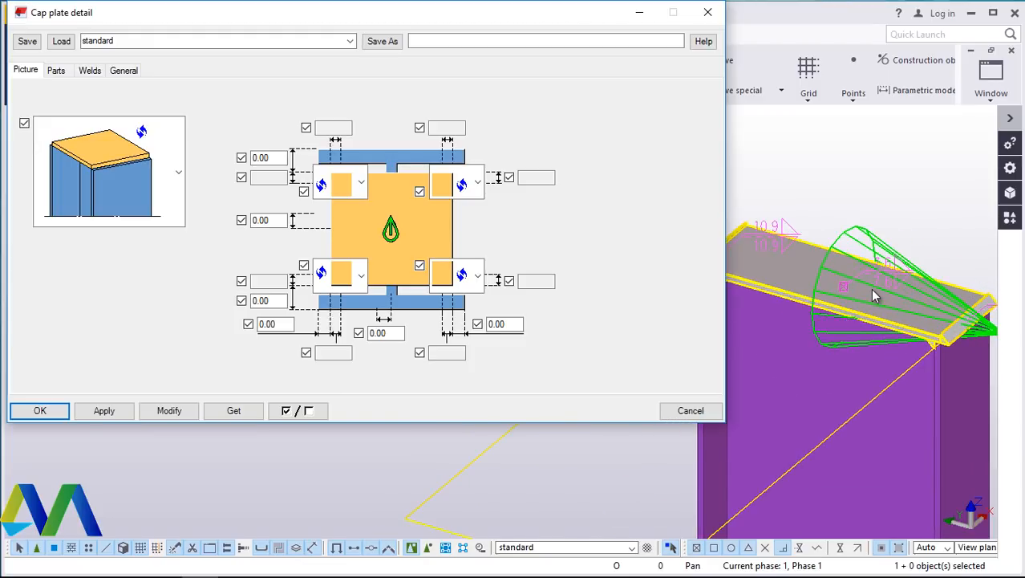
{"action": "left_click_drag", "start_coordinate": [435, 16], "coordinate": [423, 29]}
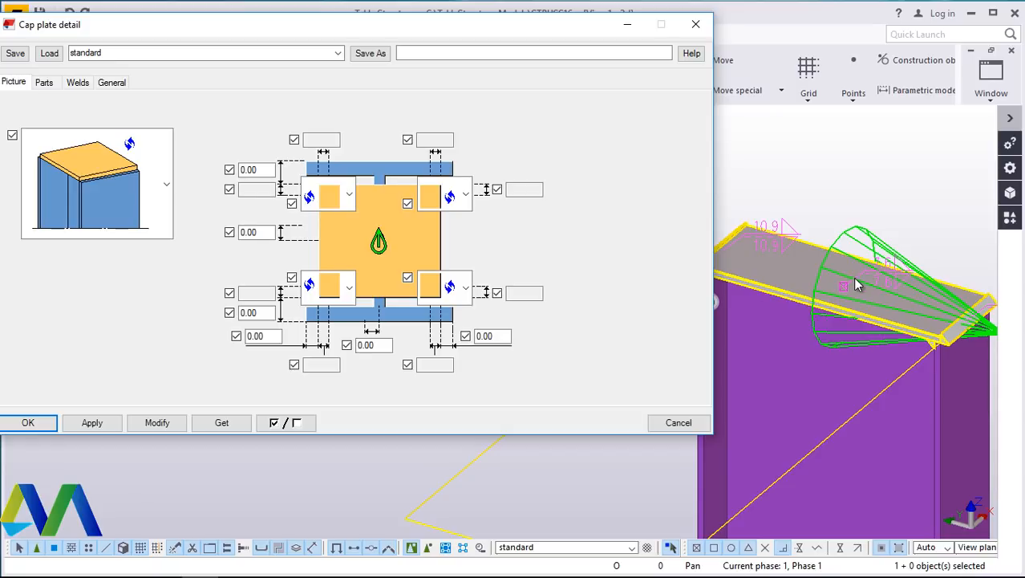
{"action": "left_click", "coordinate": [44, 82]}
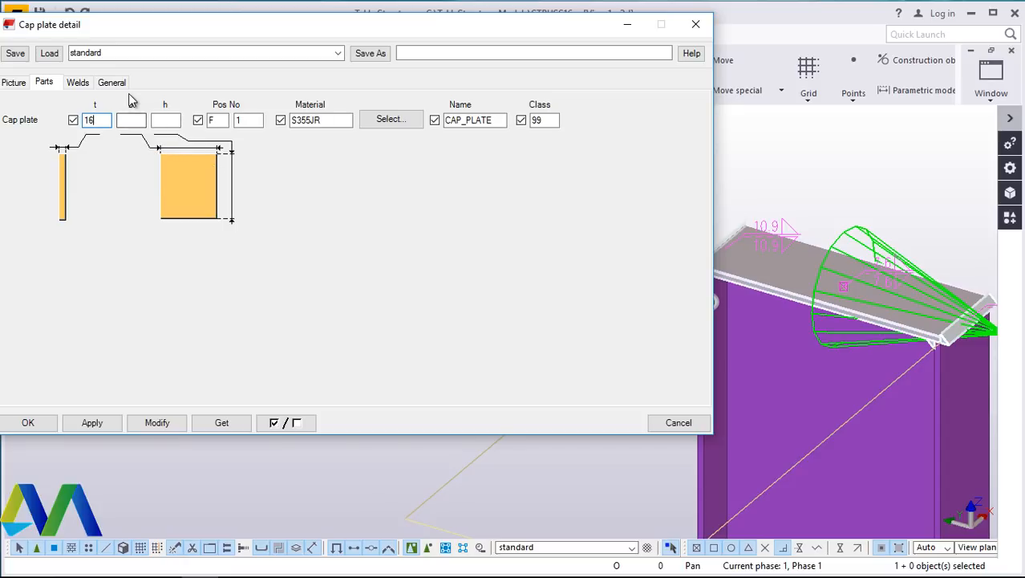
{"action": "left_click", "coordinate": [168, 120]}
{"action": "left_click", "coordinate": [163, 426]}
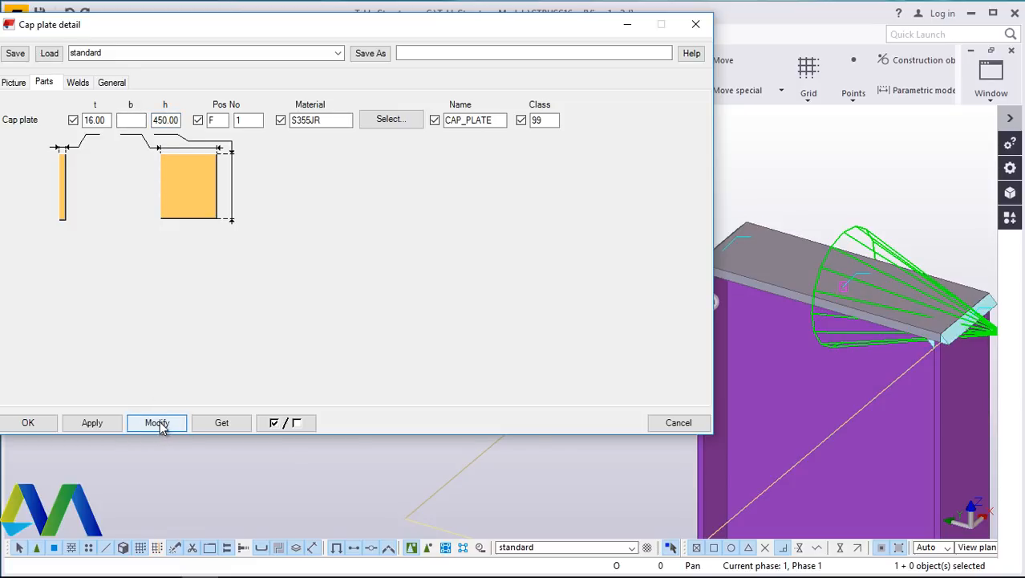
- Change the cap plate height h to 480 and modify the component
{"action": "scroll", "coordinate": [946, 349], "scroll_direction": "up", "scroll_amount": 5}
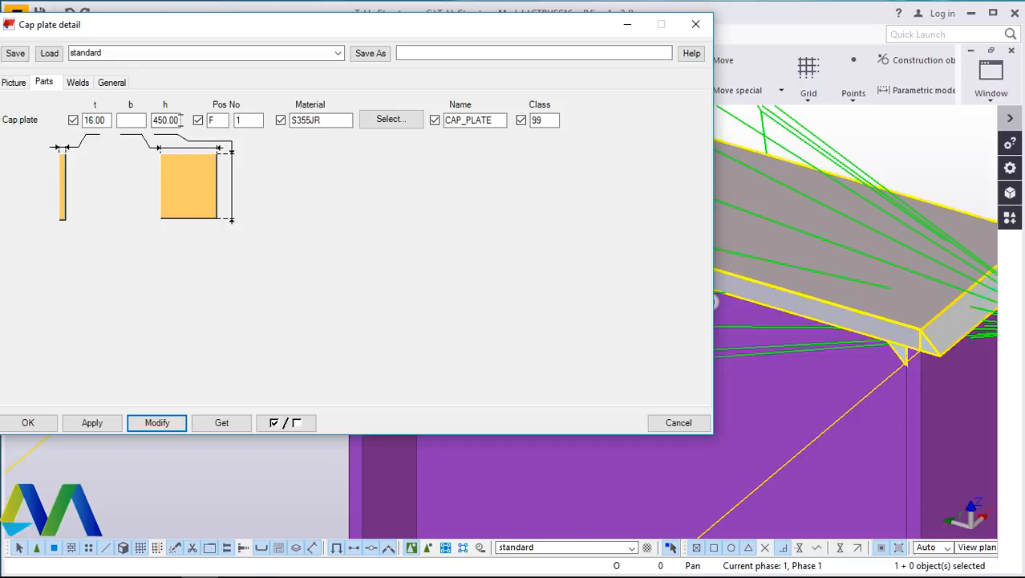
{"action": "left_click", "coordinate": [176, 120]}
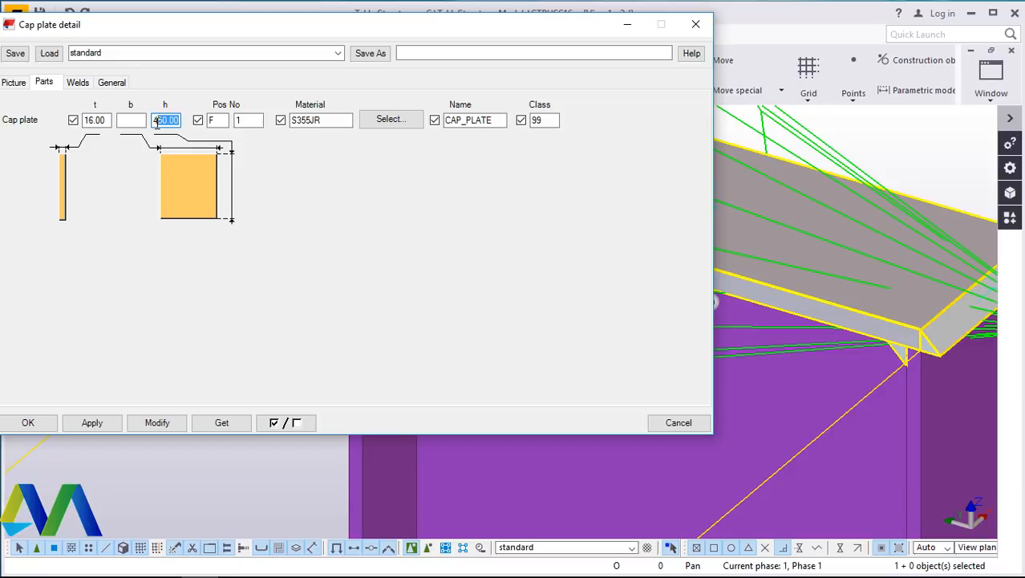
{"action": "type", "text": "480"}
{"action": "left_click", "coordinate": [168, 422]}
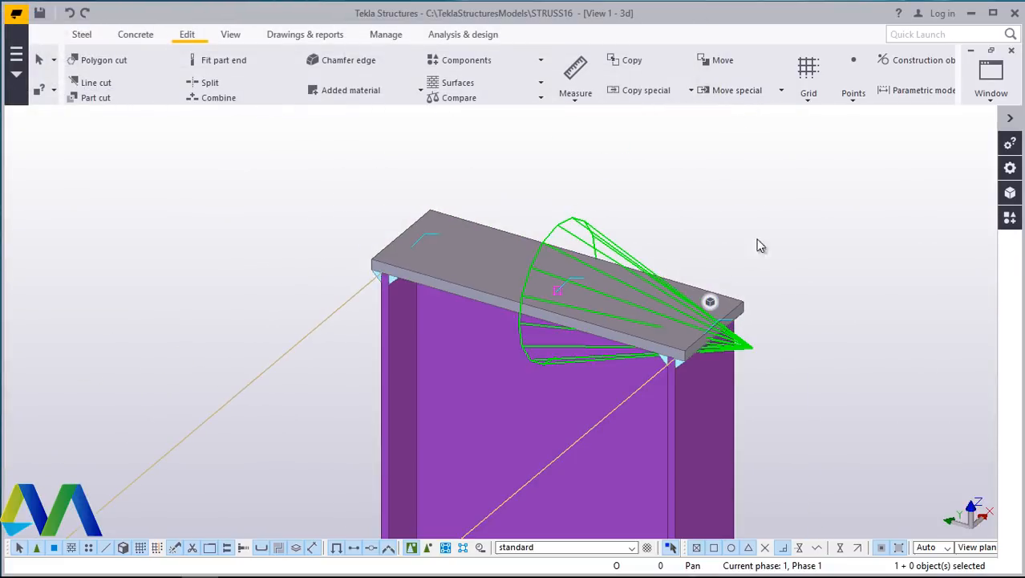
- Rotate, pan and zoom the 3d view to examine the resized cap plate on the column top
{"action": "scroll", "coordinate": [709, 206], "scroll_direction": "up", "scroll_amount": 3}
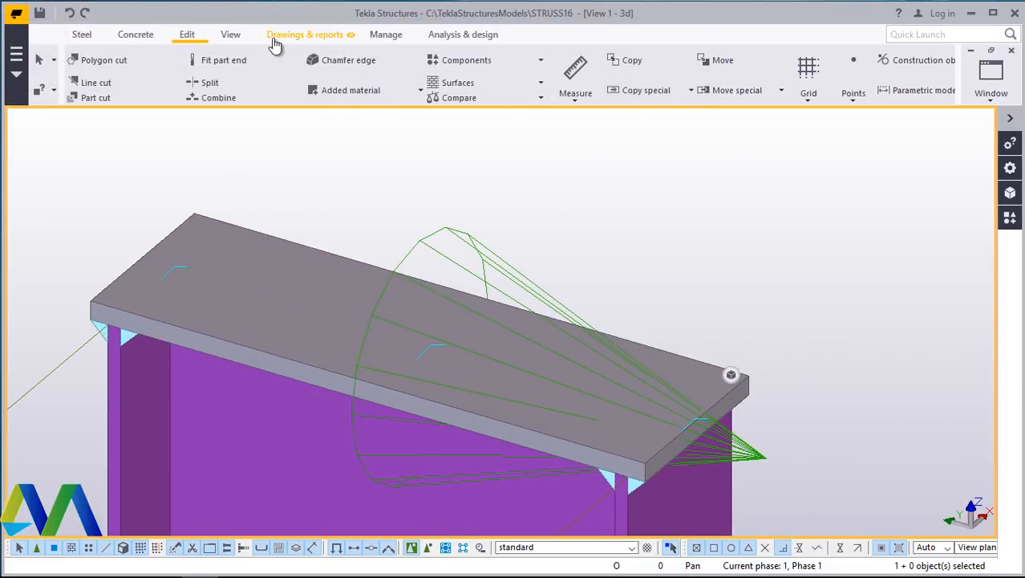
{"action": "left_click", "coordinate": [235, 35]}
{"action": "left_click", "coordinate": [582, 86]}
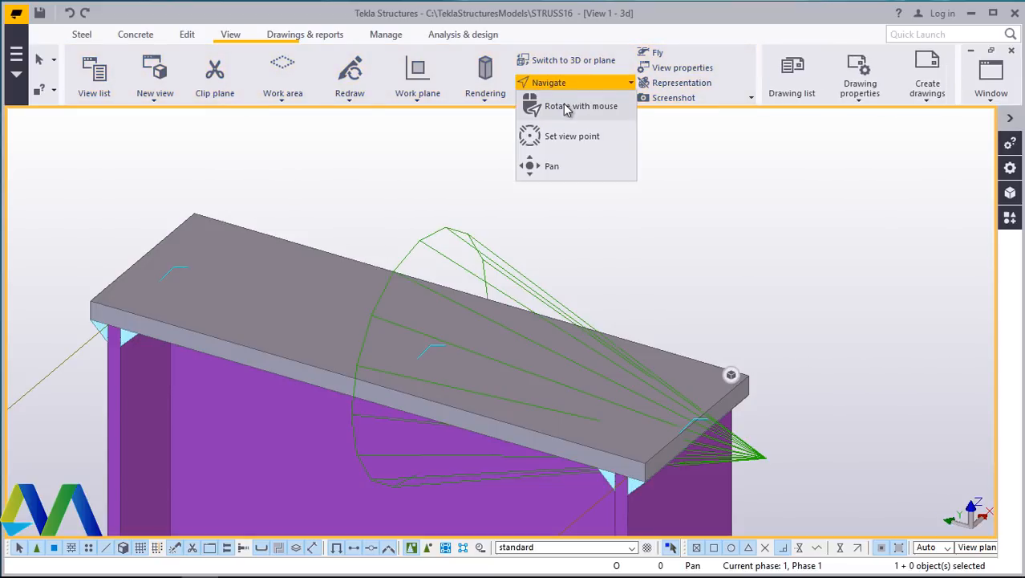
{"action": "left_click", "coordinate": [564, 108]}
{"action": "left_click_drag", "start_coordinate": [686, 423], "coordinate": [693, 346]}
{"action": "scroll", "coordinate": [666, 441], "scroll_direction": "up", "scroll_amount": 8}
{"action": "scroll", "coordinate": [635, 342], "scroll_direction": "down", "scroll_amount": 1}
{"action": "right_click", "coordinate": [727, 259]}
{"action": "left_click", "coordinate": [769, 267]}
{"action": "scroll", "coordinate": [508, 316], "scroll_direction": "down", "scroll_amount": 3}
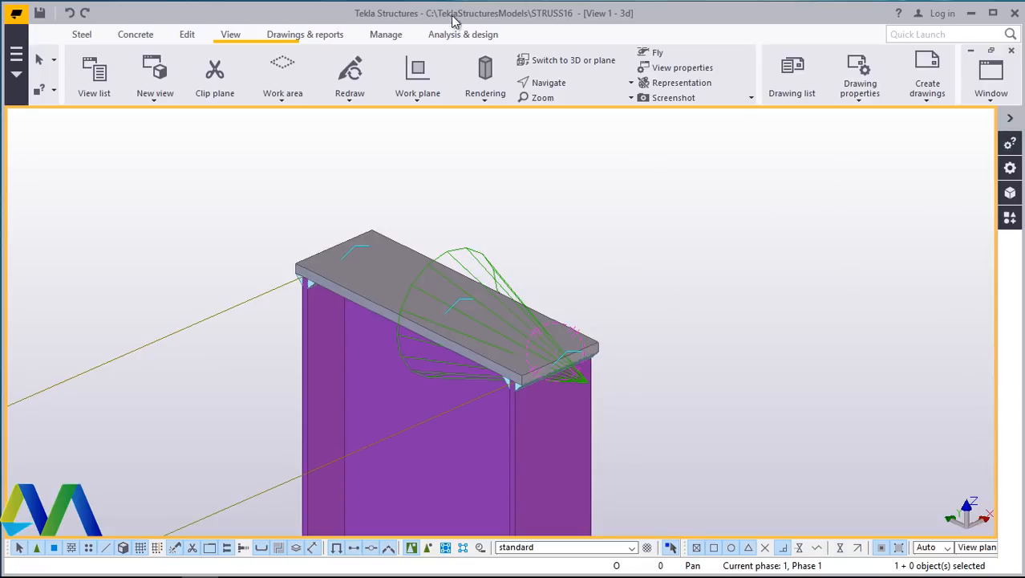
{"action": "left_click", "coordinate": [572, 84]}
{"action": "left_click", "coordinate": [581, 108]}
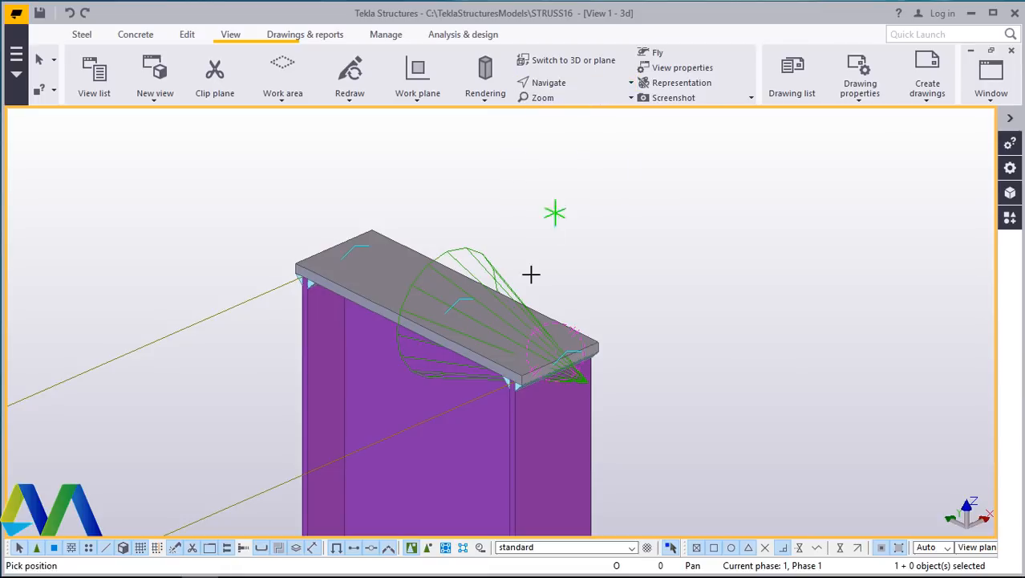
{"action": "left_click_drag", "start_coordinate": [477, 318], "coordinate": [615, 222]}
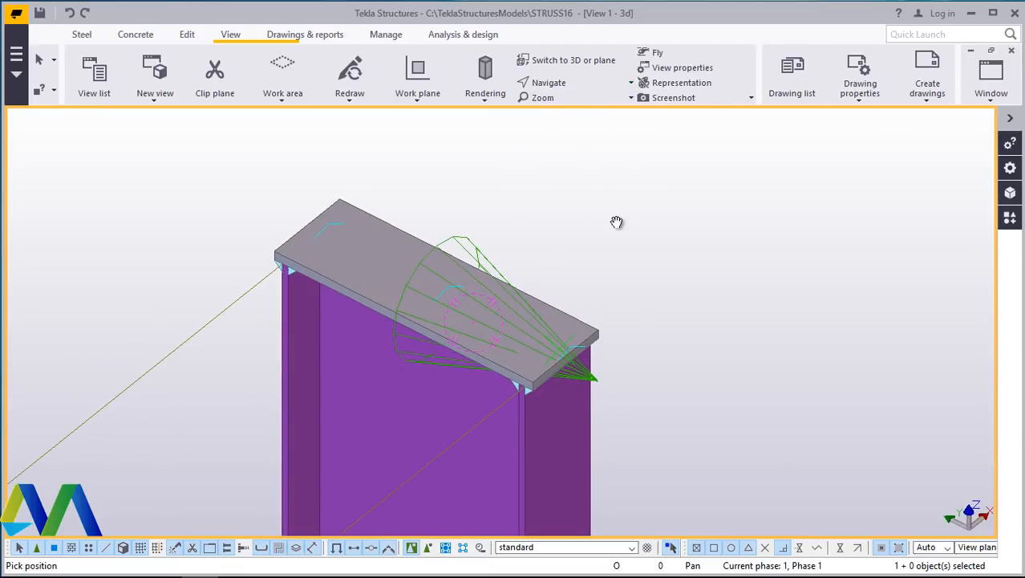
{"action": "right_click", "coordinate": [615, 222]}
{"action": "left_click", "coordinate": [661, 233]}
{"action": "scroll", "coordinate": [572, 218], "scroll_direction": "up", "scroll_amount": 2}
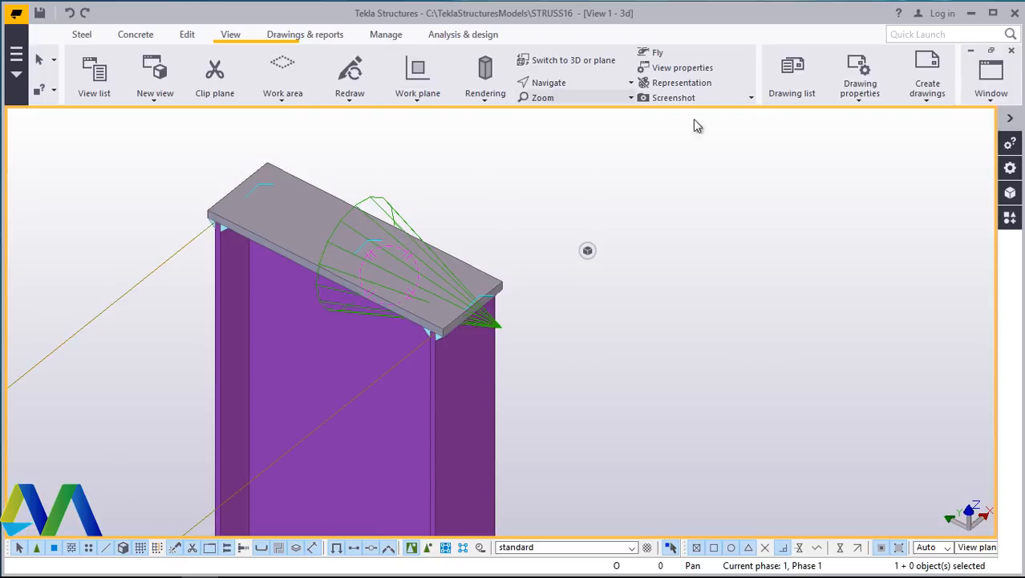
- Apply the Cap plate detail from the components catalog to the top of the column at grid A-3
{"action": "left_click", "coordinate": [1010, 216]}
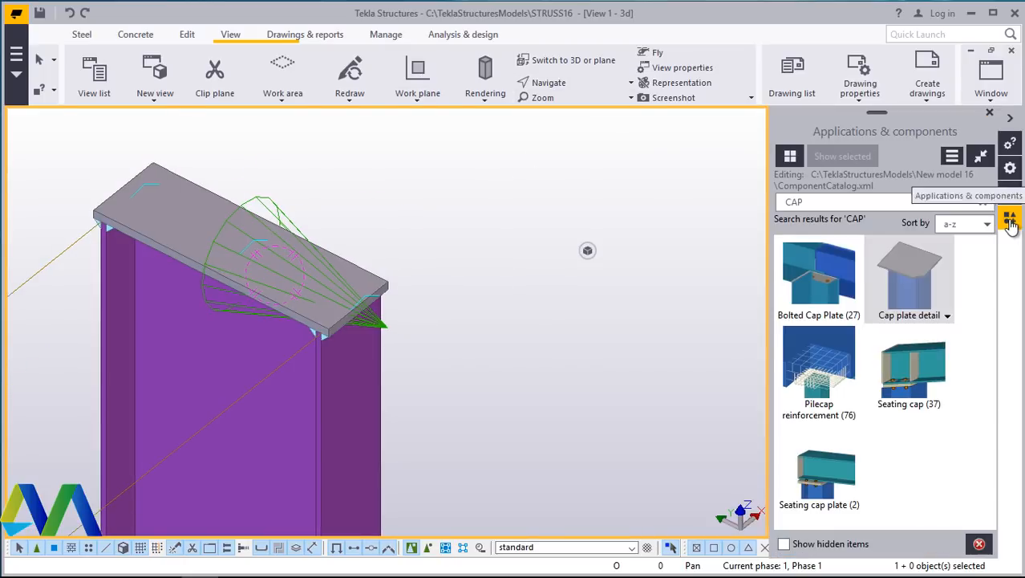
{"action": "left_click", "coordinate": [911, 277]}
{"action": "scroll", "coordinate": [238, 218], "scroll_direction": "down", "scroll_amount": 10}
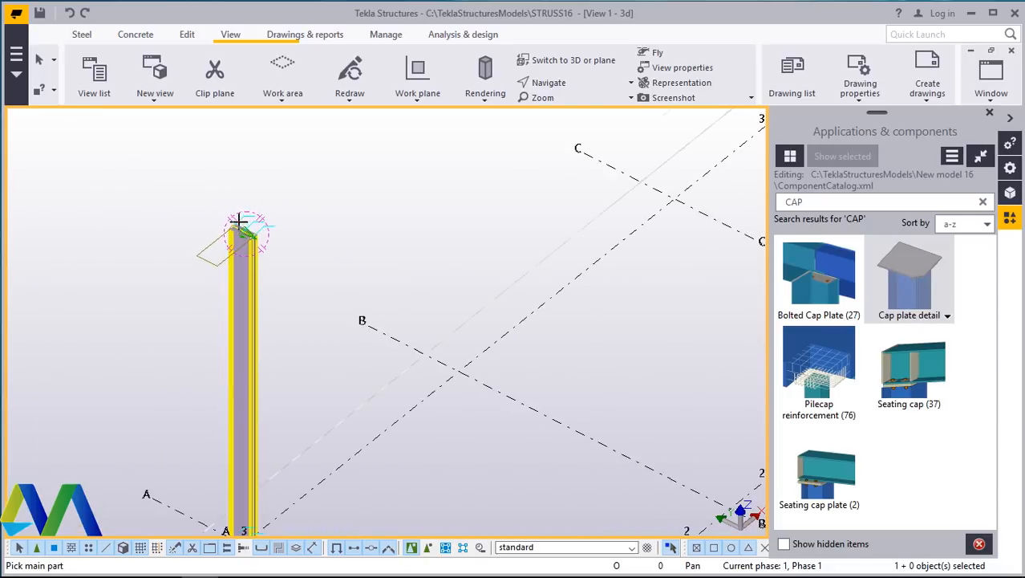
{"action": "scroll", "coordinate": [245, 221], "scroll_direction": "down", "scroll_amount": 3}
{"action": "scroll", "coordinate": [517, 373], "scroll_direction": "up", "scroll_amount": 10}
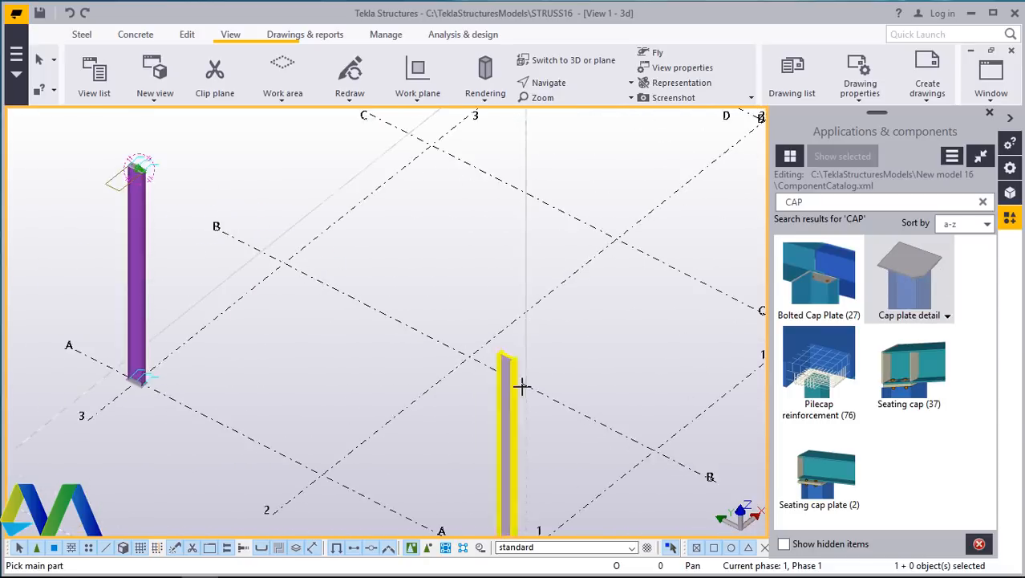
{"action": "scroll", "coordinate": [497, 356], "scroll_direction": "up", "scroll_amount": 3}
{"action": "left_click", "coordinate": [493, 353]}
{"action": "scroll", "coordinate": [491, 332], "scroll_direction": "up", "scroll_amount": 6}
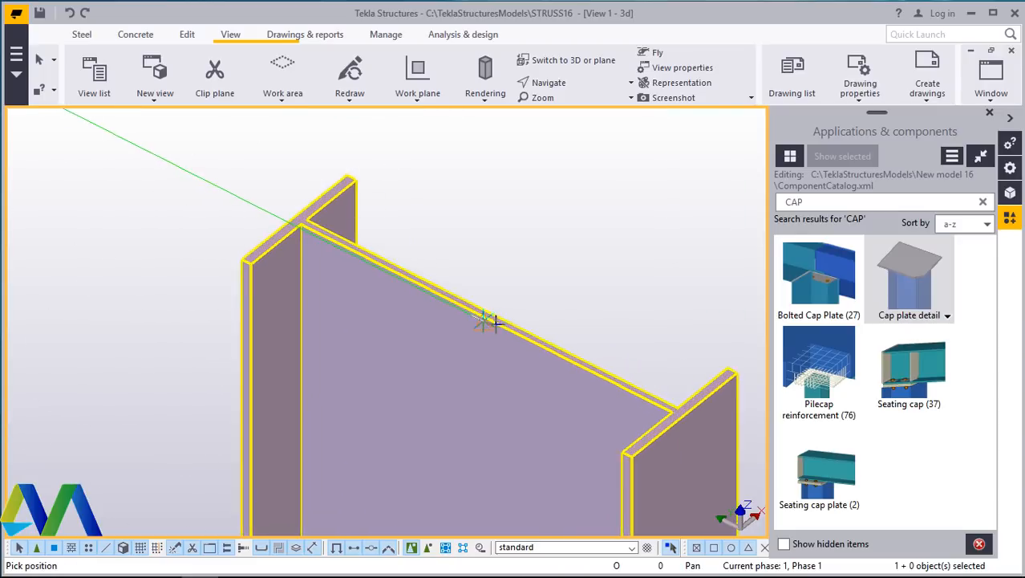
{"action": "scroll", "coordinate": [485, 319], "scroll_direction": "up", "scroll_amount": 3}
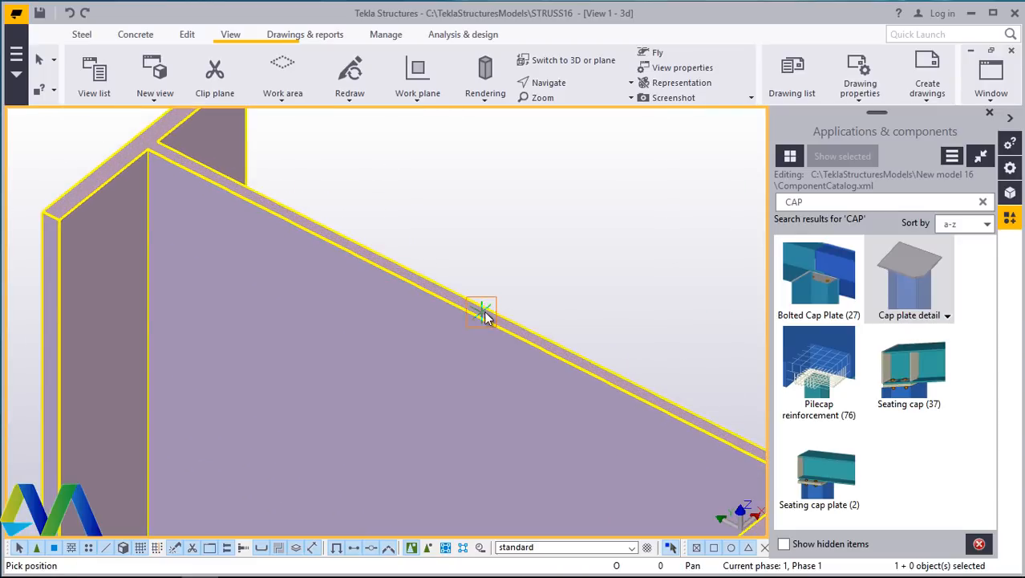
{"action": "left_click", "coordinate": [486, 315]}
{"action": "scroll", "coordinate": [473, 309], "scroll_direction": "down", "scroll_amount": 6}
- Interrupt the component command and close the Applications & components panel
{"action": "right_click", "coordinate": [593, 205]}
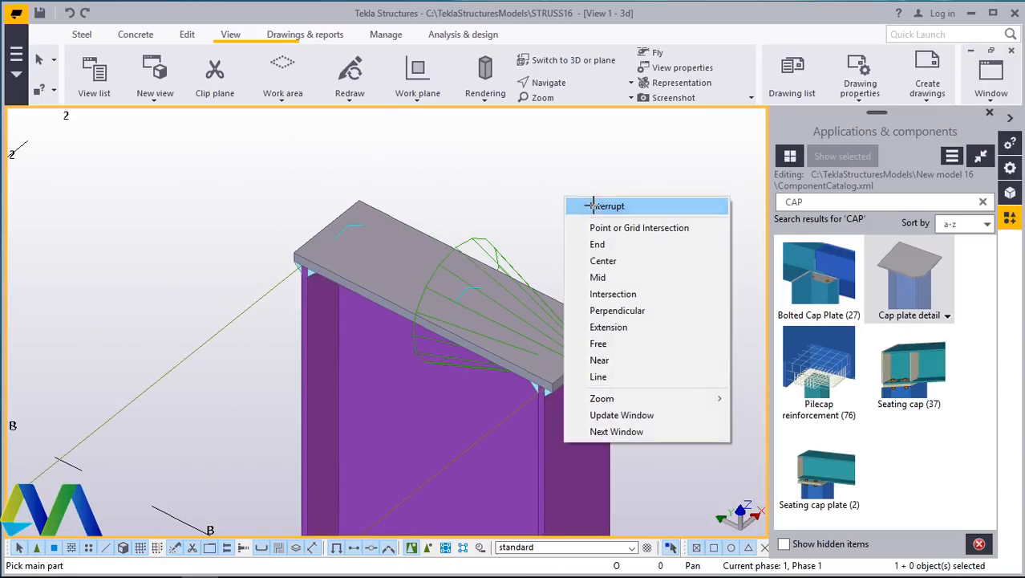
{"action": "left_click", "coordinate": [593, 205]}
{"action": "left_click", "coordinate": [989, 112]}
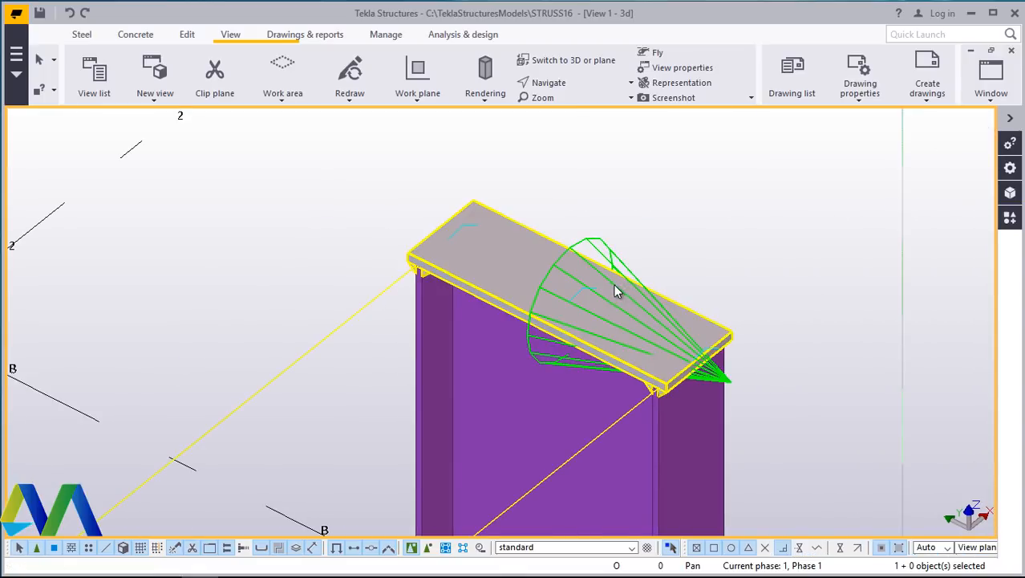
- Redraw the 3d view and switch to the View 2 - Grid D window
{"action": "scroll", "coordinate": [620, 343], "scroll_direction": "down", "scroll_amount": 5}
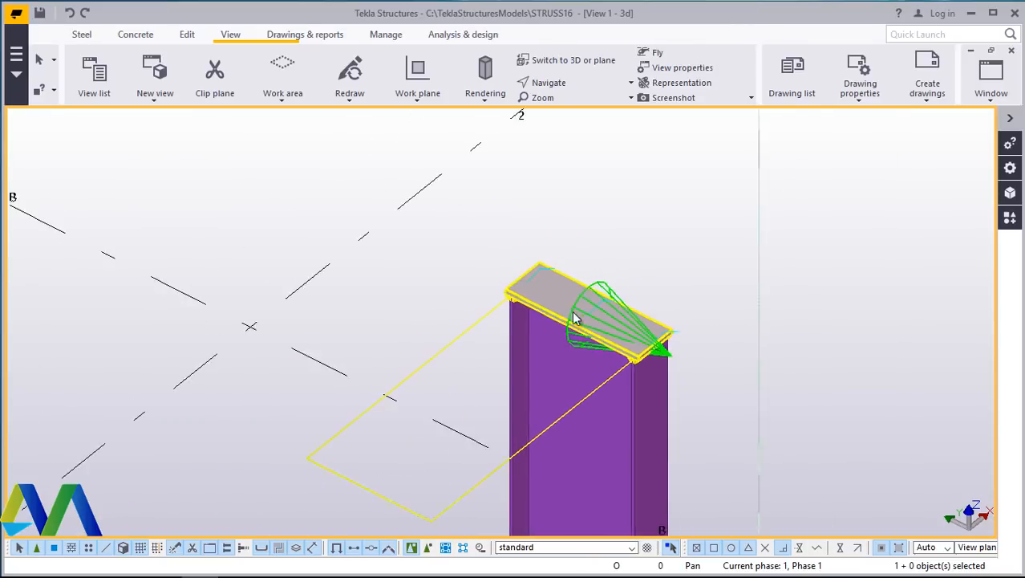
{"action": "right_click", "coordinate": [620, 170]}
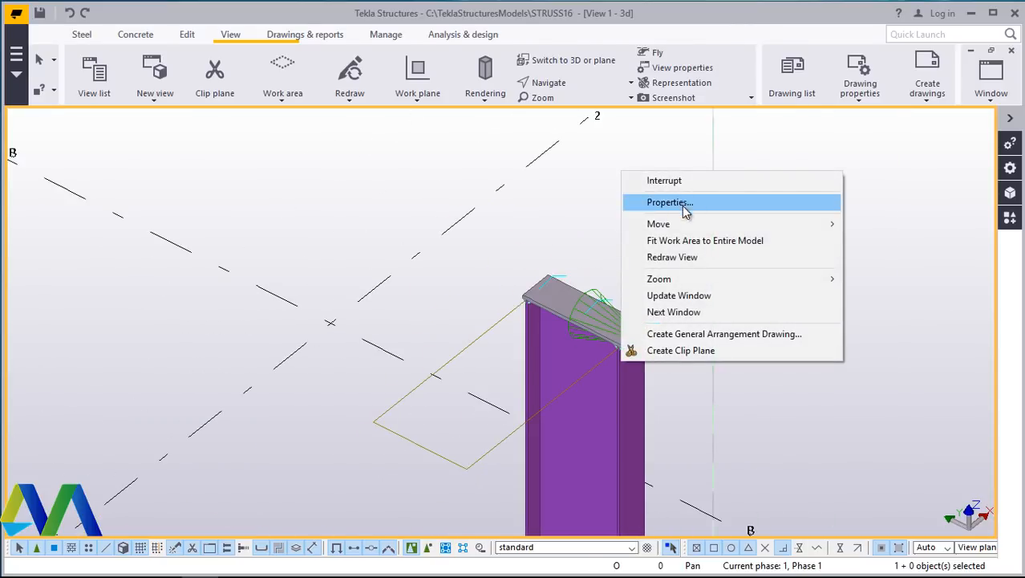
{"action": "left_click", "coordinate": [681, 258]}
{"action": "scroll", "coordinate": [617, 316], "scroll_direction": "down", "scroll_amount": 6}
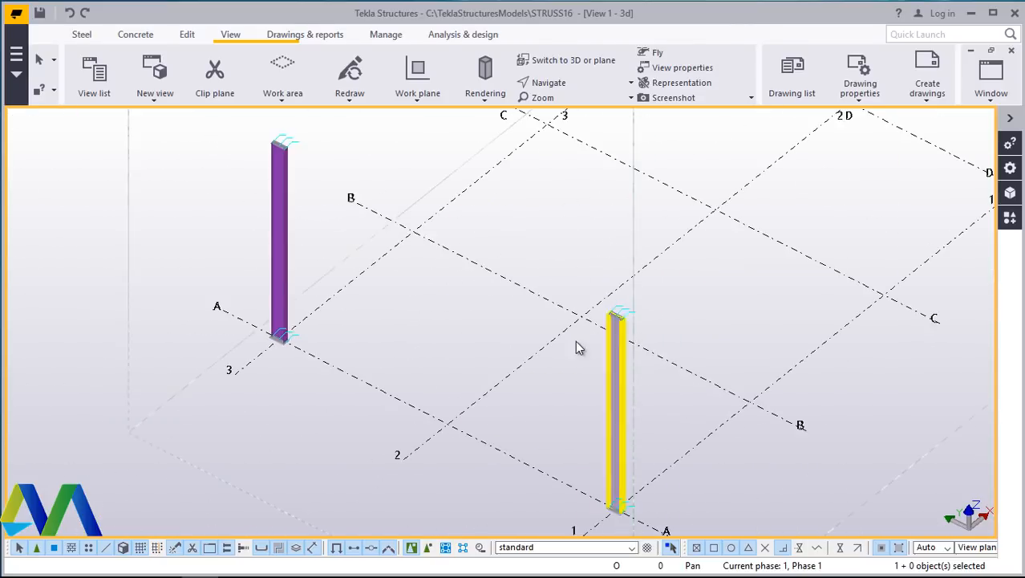
{"action": "scroll", "coordinate": [579, 346], "scroll_direction": "down", "scroll_amount": 3}
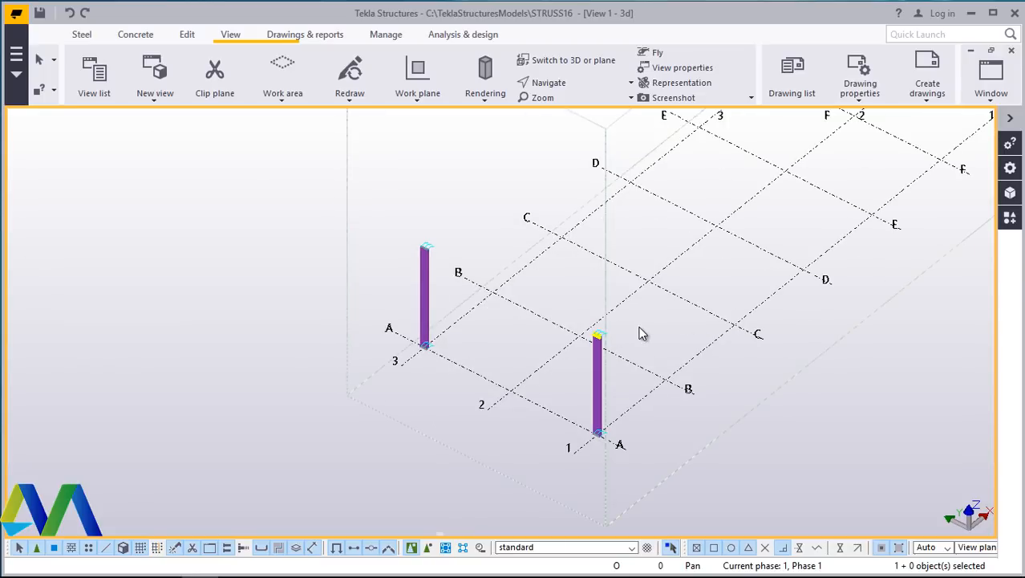
{"action": "left_click", "coordinate": [990, 94]}
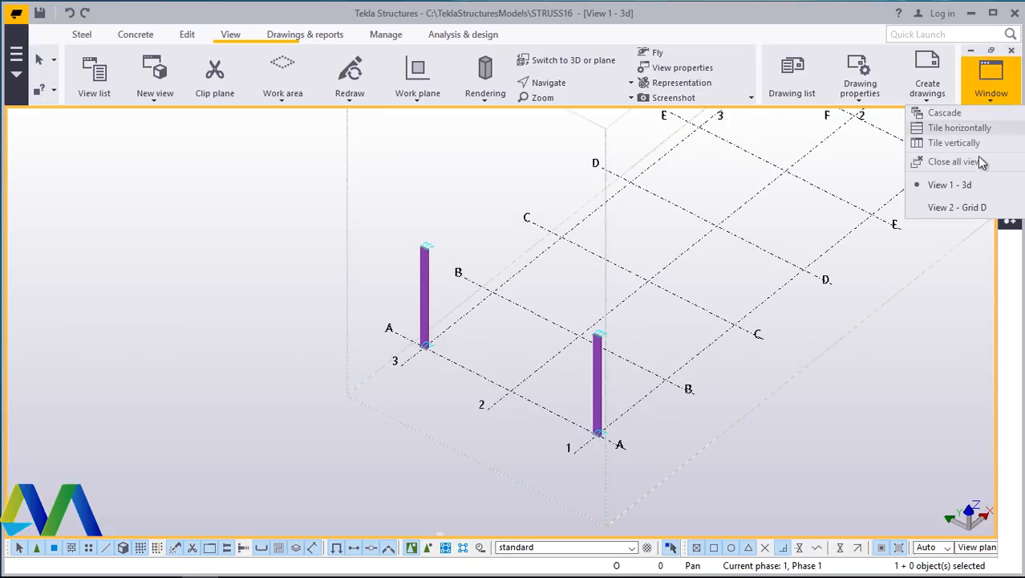
{"action": "left_click", "coordinate": [949, 211]}
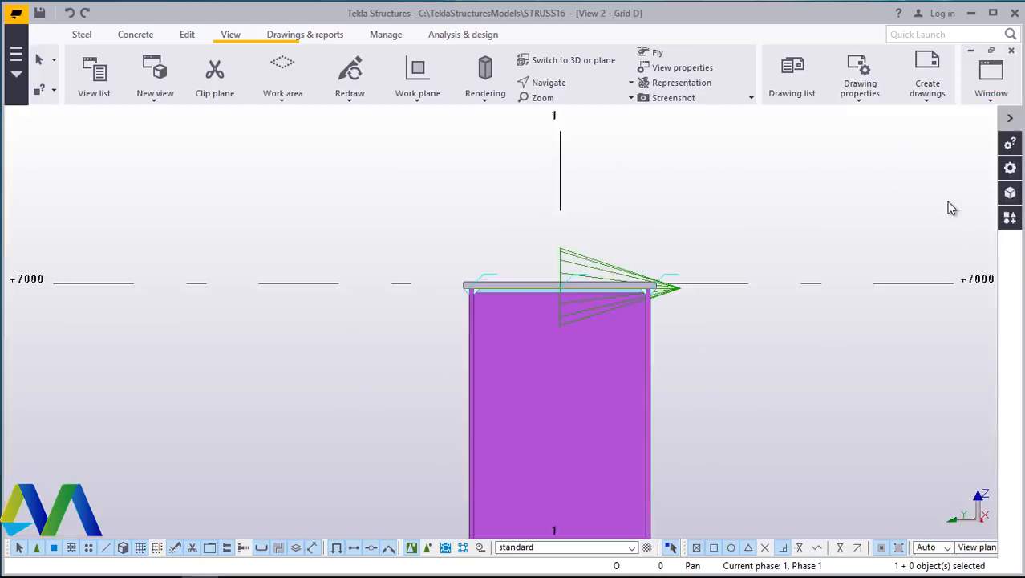
- Redraw the Grid D view and zoom around the column tops
{"action": "right_click", "coordinate": [285, 145]}
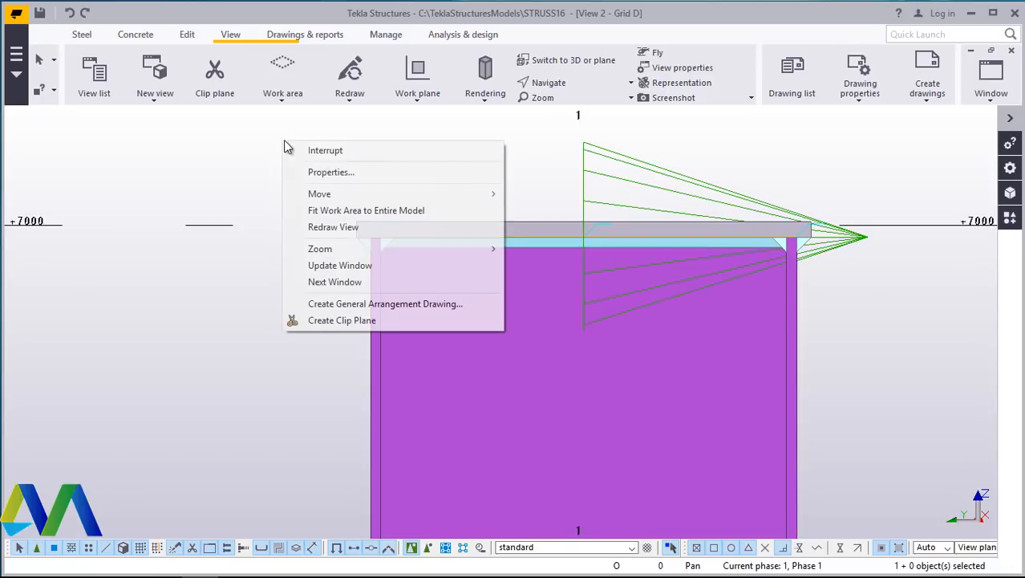
{"action": "left_click", "coordinate": [336, 227]}
{"action": "right_click", "coordinate": [353, 130]}
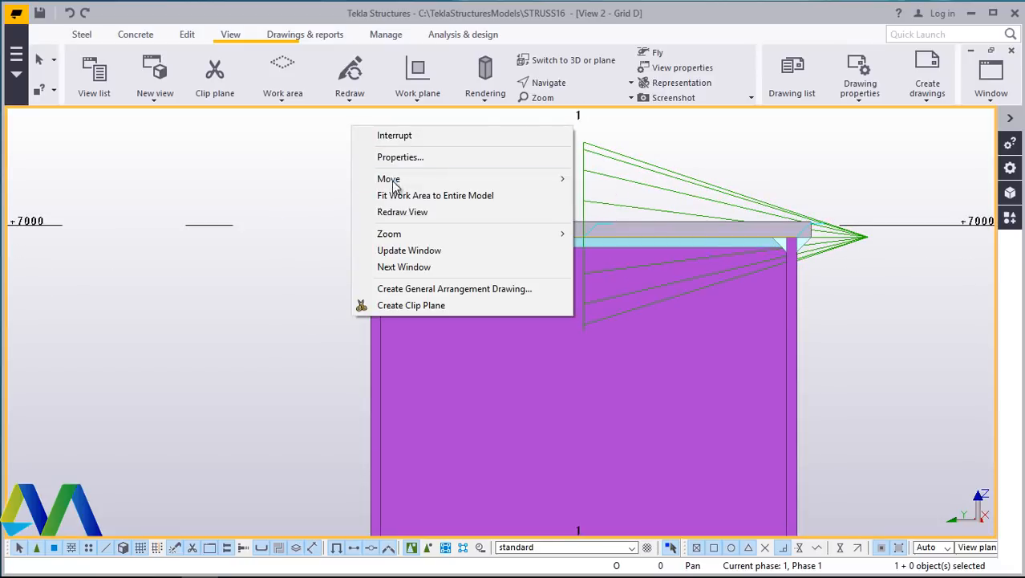
{"action": "left_click", "coordinate": [401, 210]}
{"action": "scroll", "coordinate": [658, 285], "scroll_direction": "down", "scroll_amount": 10}
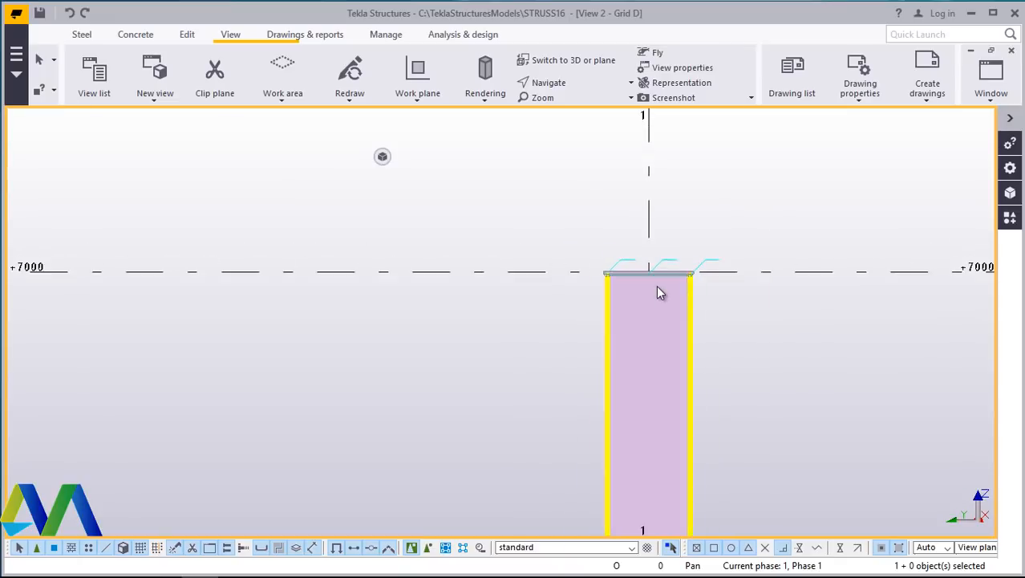
{"action": "scroll", "coordinate": [336, 286], "scroll_direction": "up", "scroll_amount": 10}
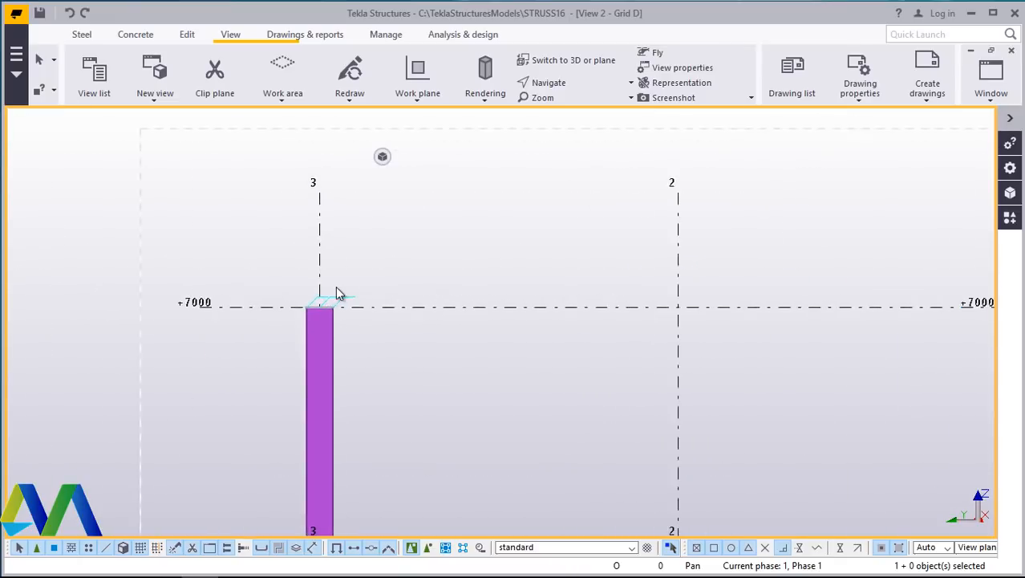
{"action": "scroll", "coordinate": [240, 333], "scroll_direction": "up", "scroll_amount": 5}
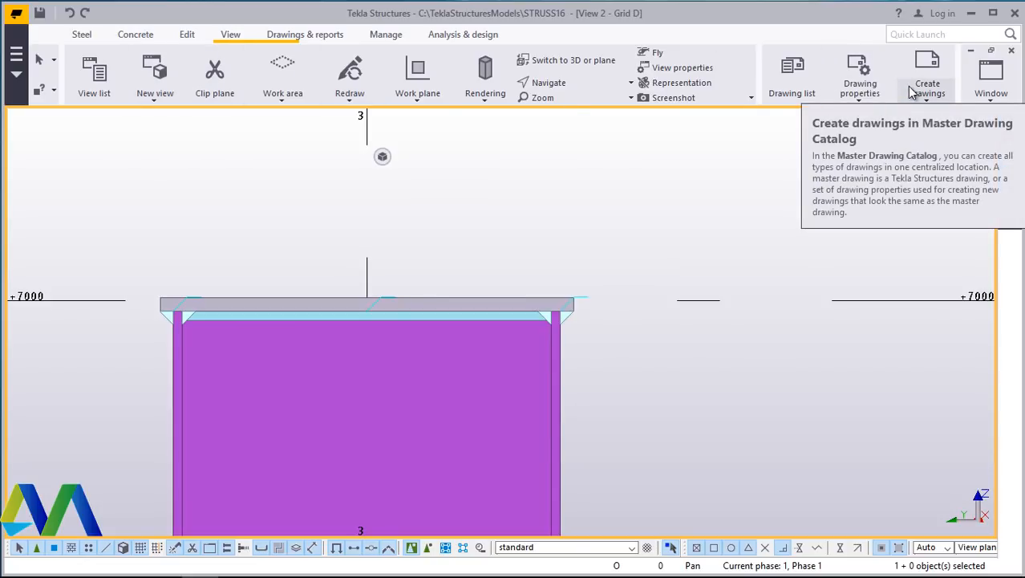
- Draw a construction line along the cap plate tops from the column at grid 3 to the column at grid 1
{"action": "left_click", "coordinate": [187, 34]}
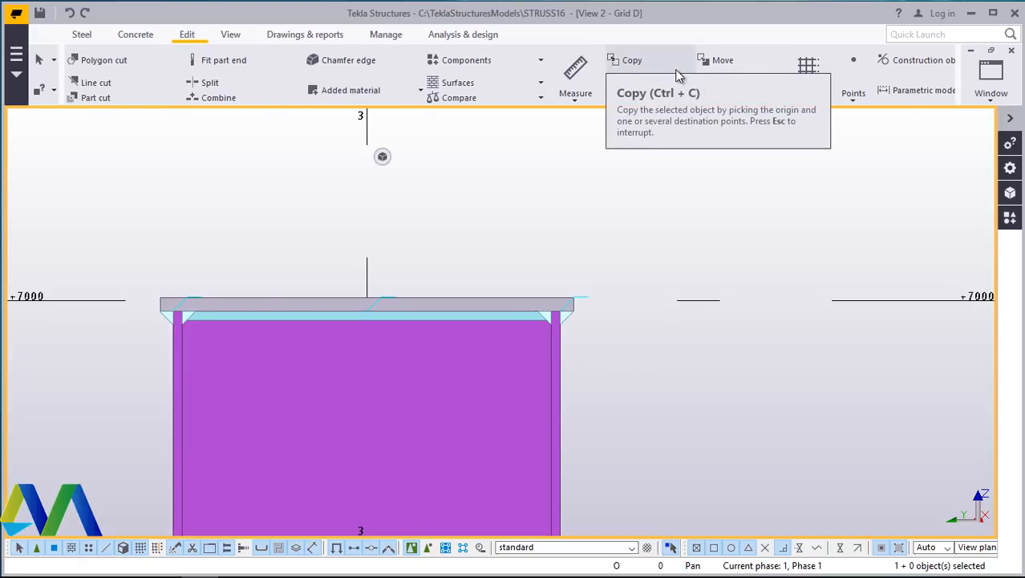
{"action": "scroll", "coordinate": [677, 72], "scroll_direction": "down", "scroll_amount": 1}
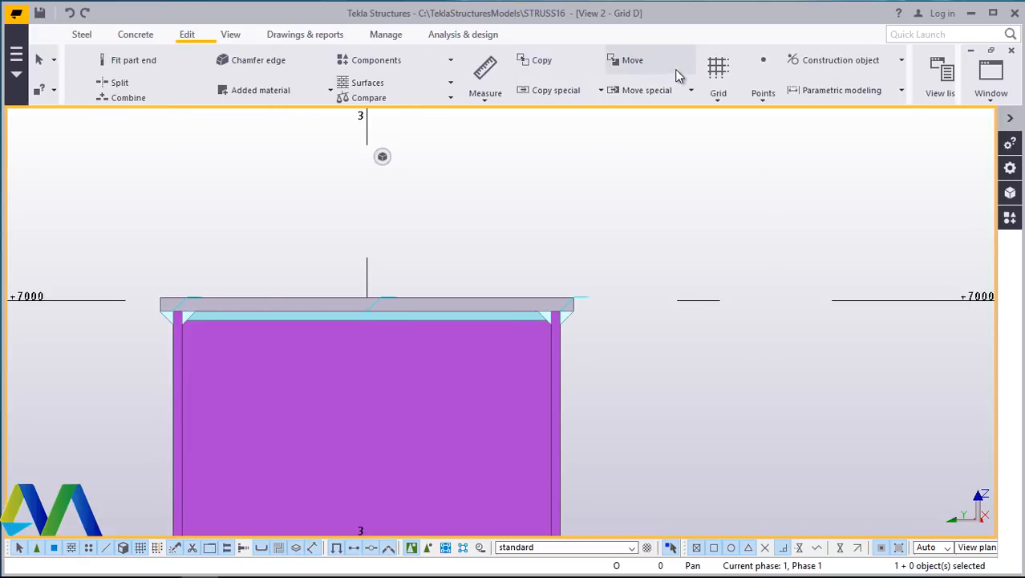
{"action": "left_click", "coordinate": [844, 67]}
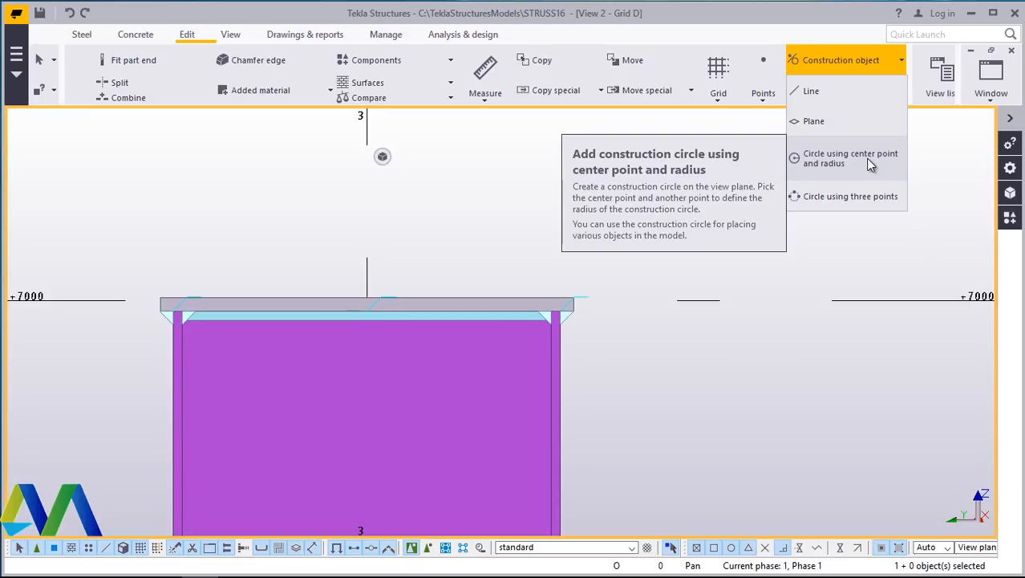
{"action": "left_click", "coordinate": [812, 93]}
{"action": "scroll", "coordinate": [658, 265], "scroll_direction": "down", "scroll_amount": 6}
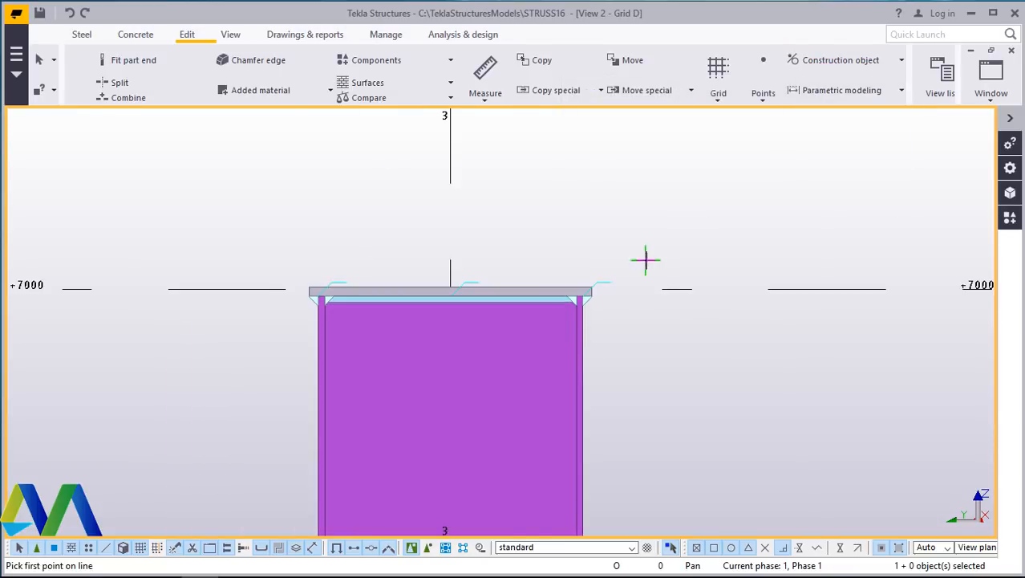
{"action": "scroll", "coordinate": [713, 295], "scroll_direction": "down", "scroll_amount": 5}
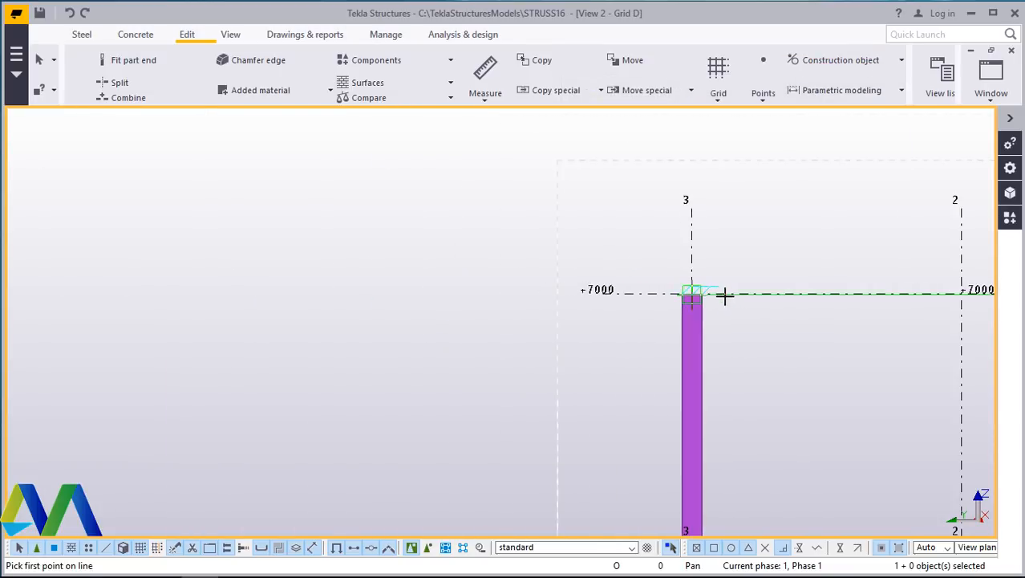
{"action": "scroll", "coordinate": [754, 287], "scroll_direction": "up", "scroll_amount": 10}
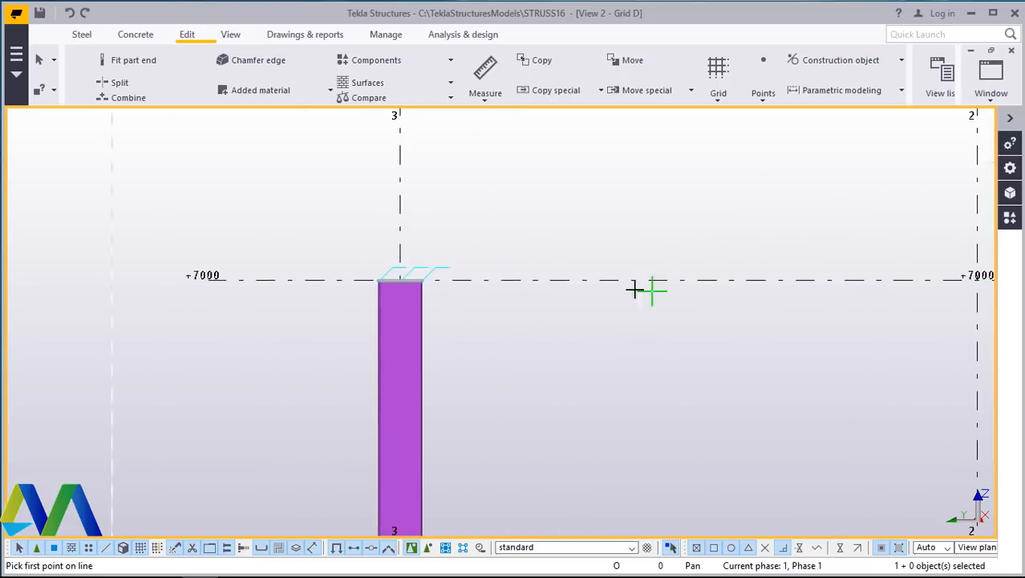
{"action": "scroll", "coordinate": [316, 283], "scroll_direction": "up", "scroll_amount": 5}
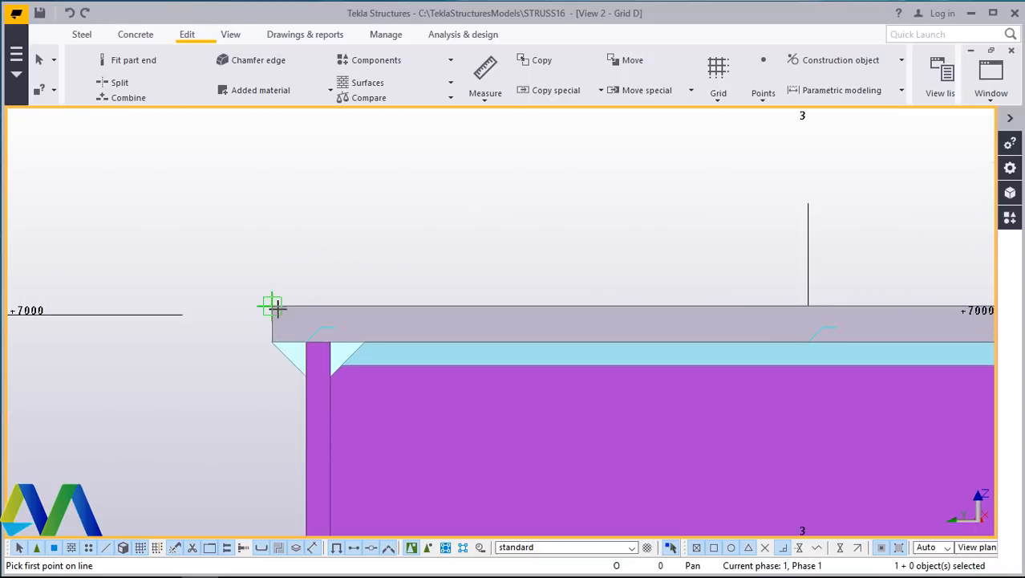
{"action": "left_click", "coordinate": [274, 310]}
{"action": "scroll", "coordinate": [271, 309], "scroll_direction": "down", "scroll_amount": 6}
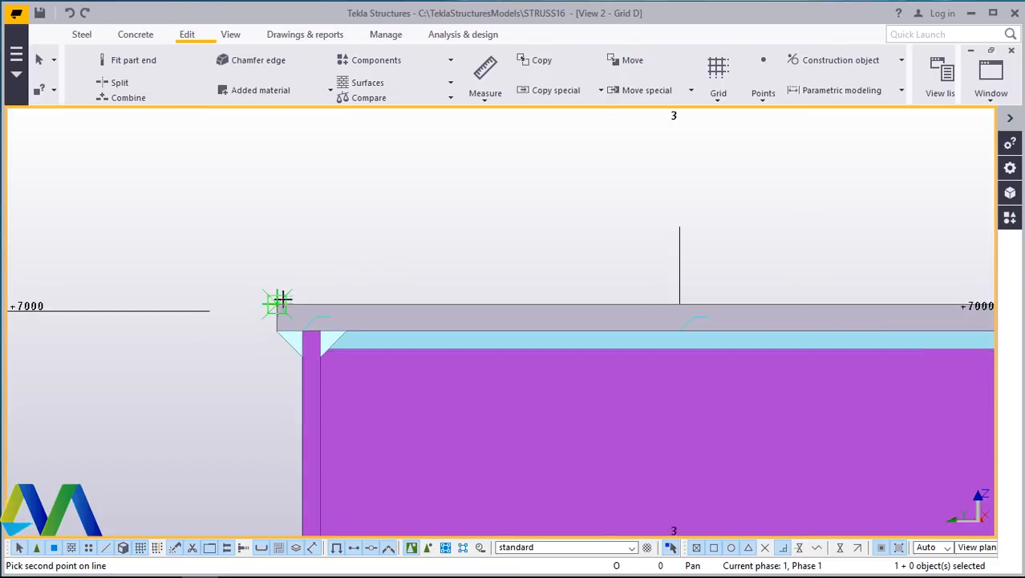
{"action": "scroll", "coordinate": [255, 321], "scroll_direction": "down", "scroll_amount": 8}
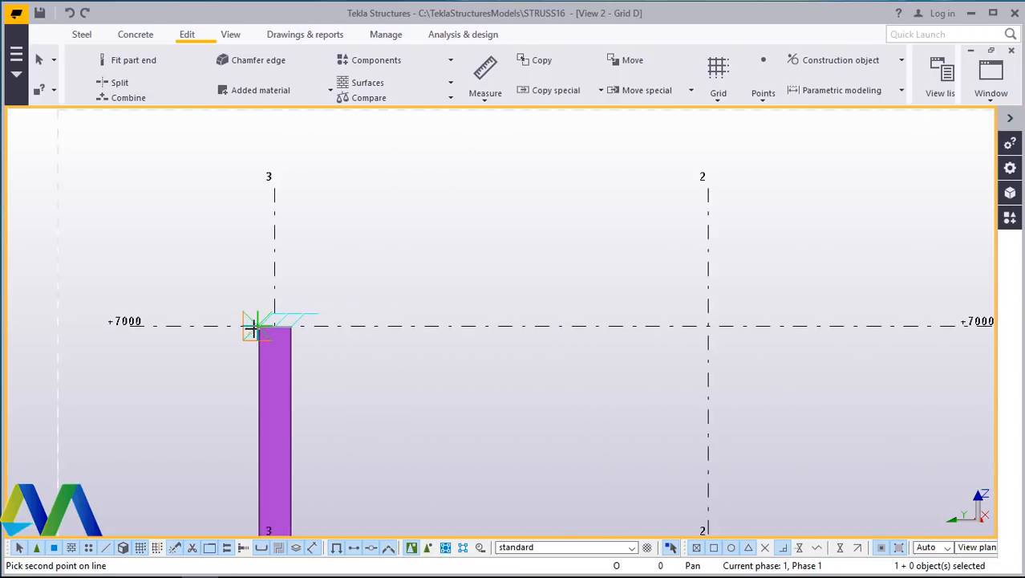
{"action": "scroll", "coordinate": [696, 319], "scroll_direction": "up", "scroll_amount": 3}
{"action": "scroll", "coordinate": [682, 317], "scroll_direction": "up", "scroll_amount": 10}
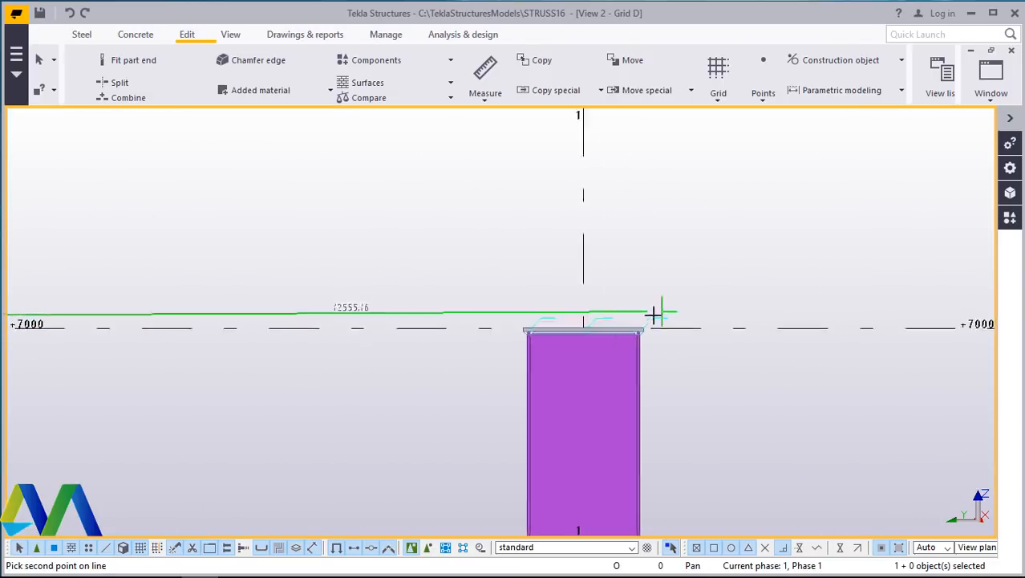
{"action": "scroll", "coordinate": [651, 324], "scroll_direction": "up", "scroll_amount": 3}
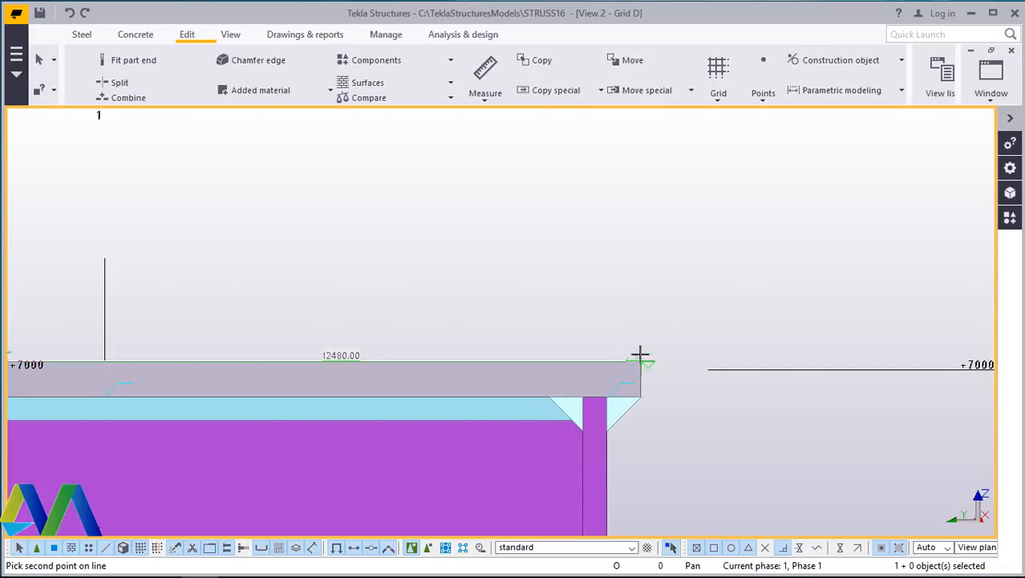
{"action": "left_click", "coordinate": [642, 361]}
{"action": "right_click", "coordinate": [691, 227]}
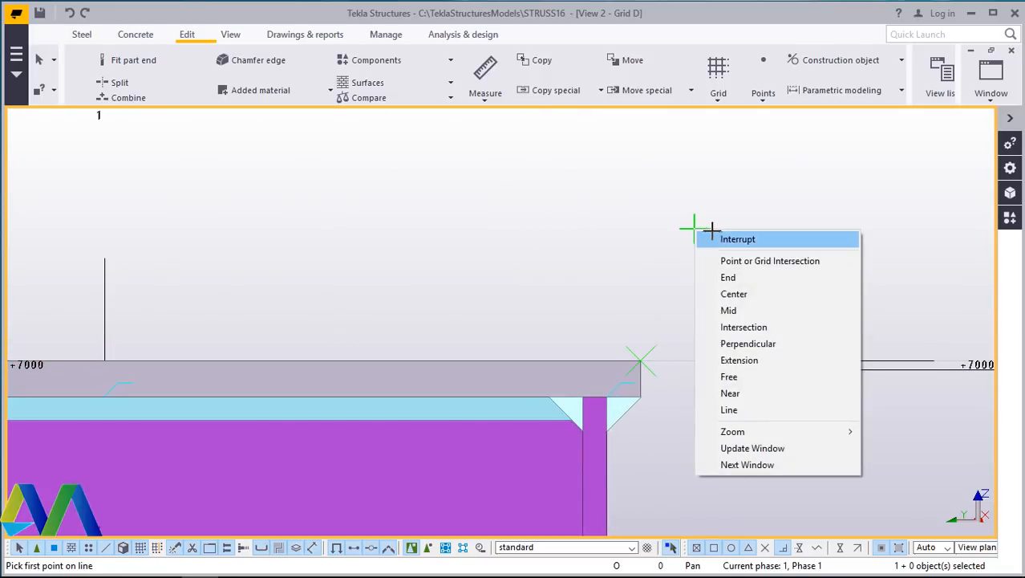
{"action": "left_click", "coordinate": [724, 235]}
- Set the construction line's extension to 0 and apply it to the line
{"action": "scroll", "coordinate": [775, 310], "scroll_direction": "down", "scroll_amount": 8}
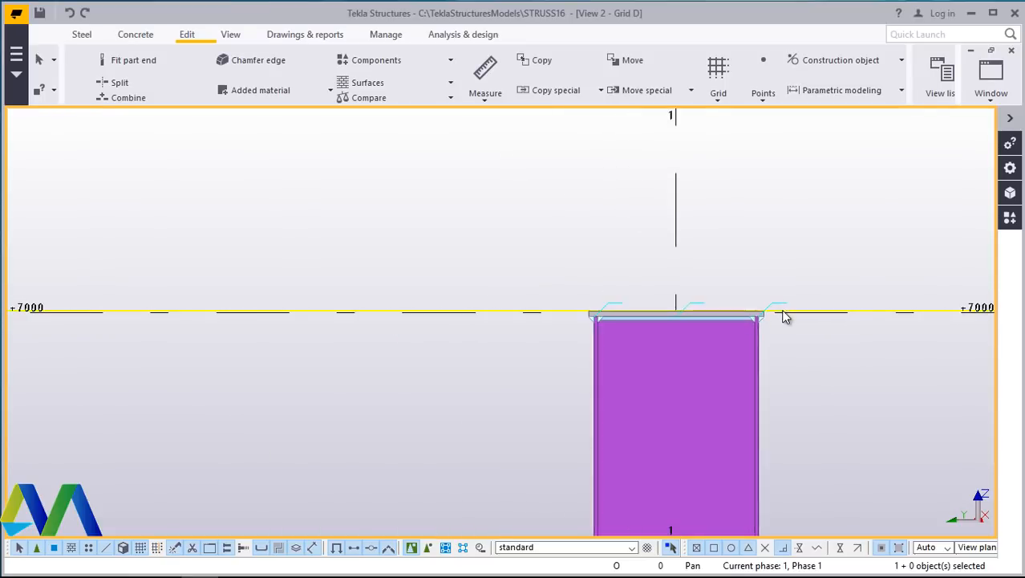
{"action": "scroll", "coordinate": [290, 312], "scroll_direction": "up", "scroll_amount": 2}
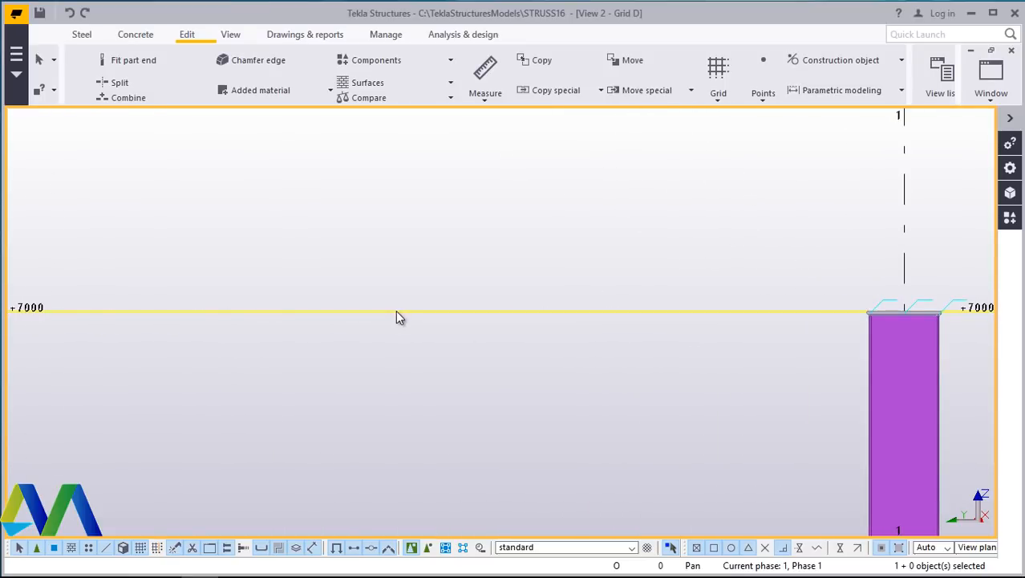
{"action": "double_click", "coordinate": [395, 309]}
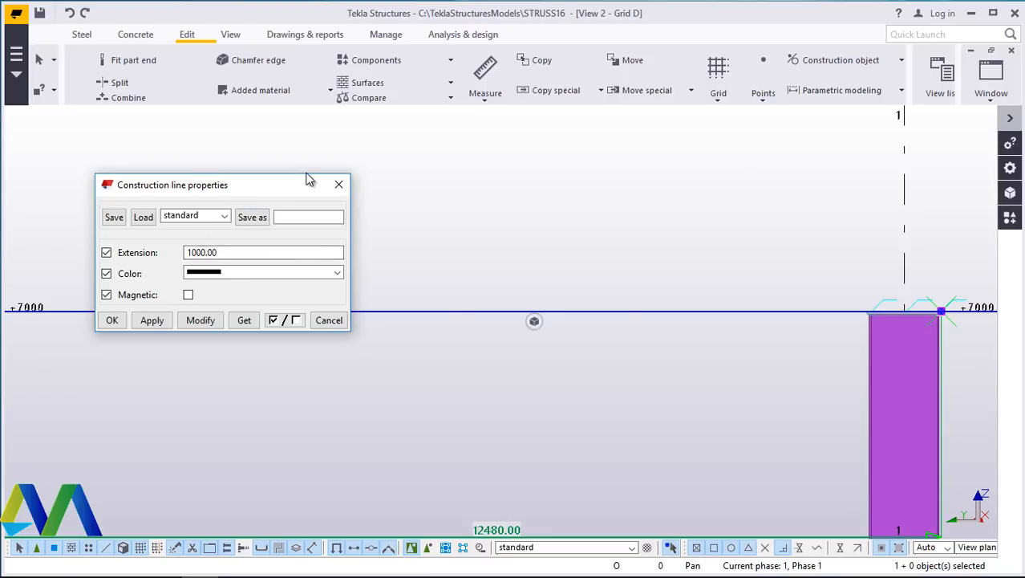
{"action": "left_click_drag", "start_coordinate": [309, 179], "coordinate": [648, 146]}
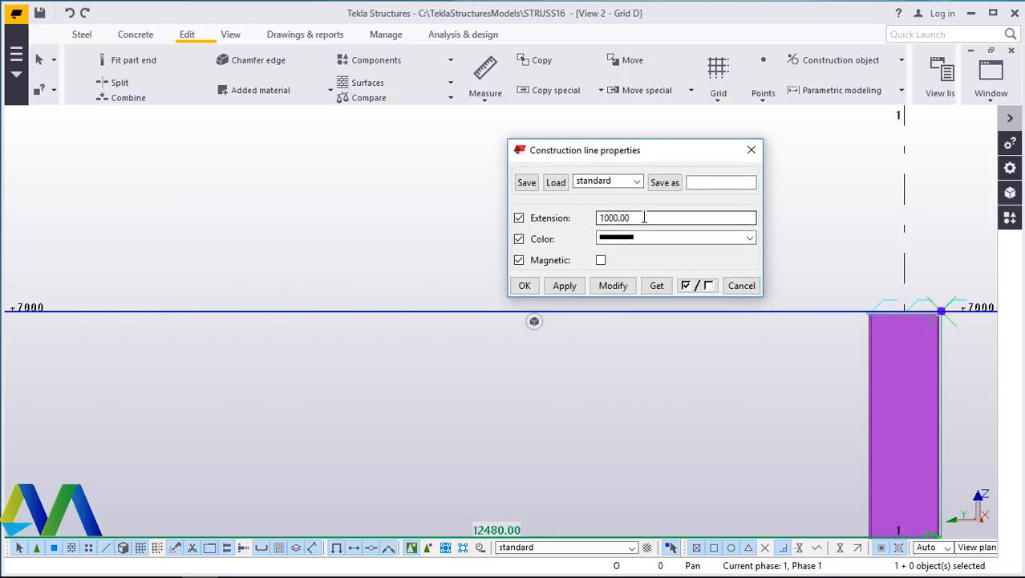
{"action": "left_click_drag", "start_coordinate": [628, 218], "coordinate": [586, 221]}
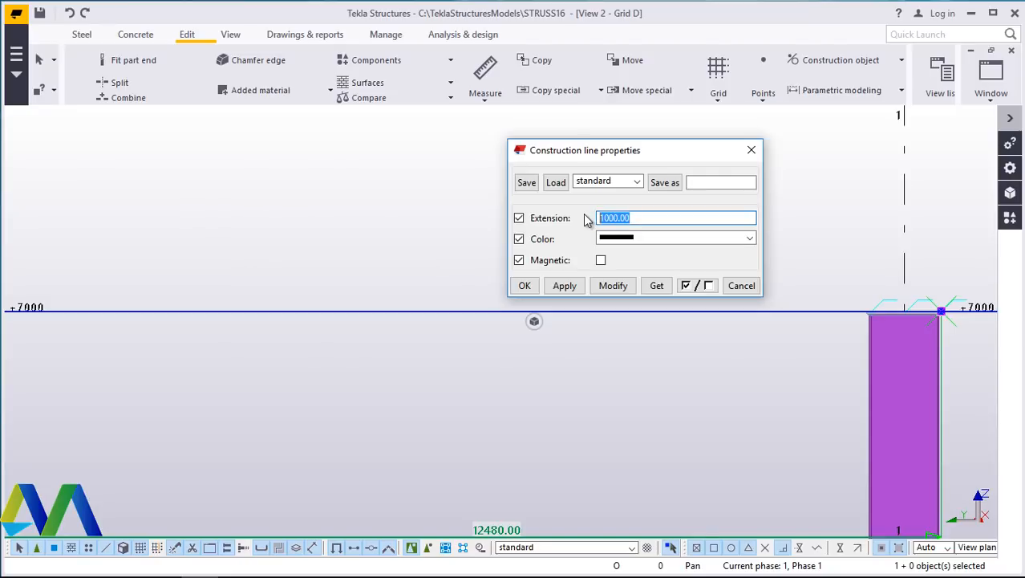
{"action": "type", "text": "0"}
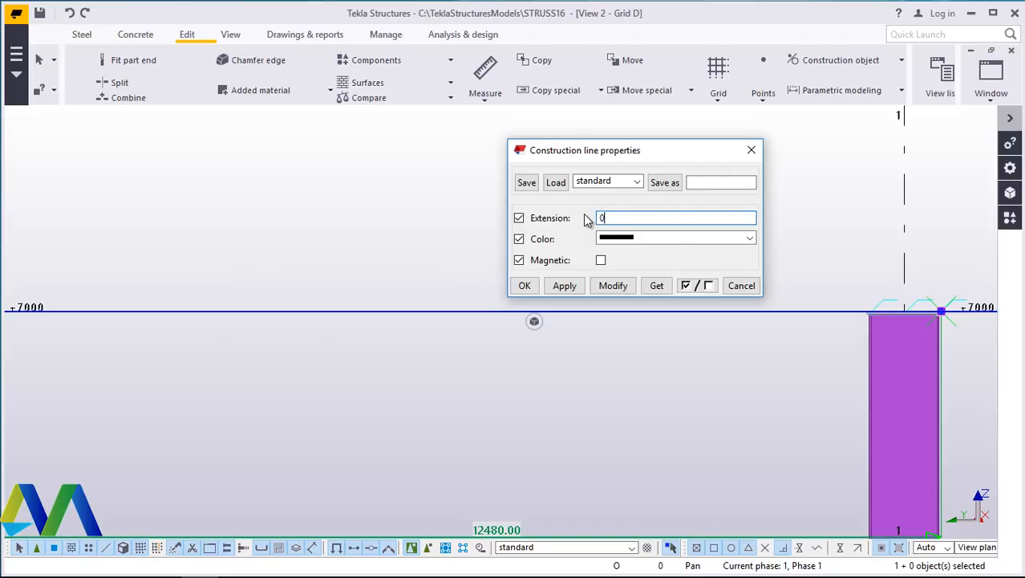
{"action": "left_click", "coordinate": [613, 287]}
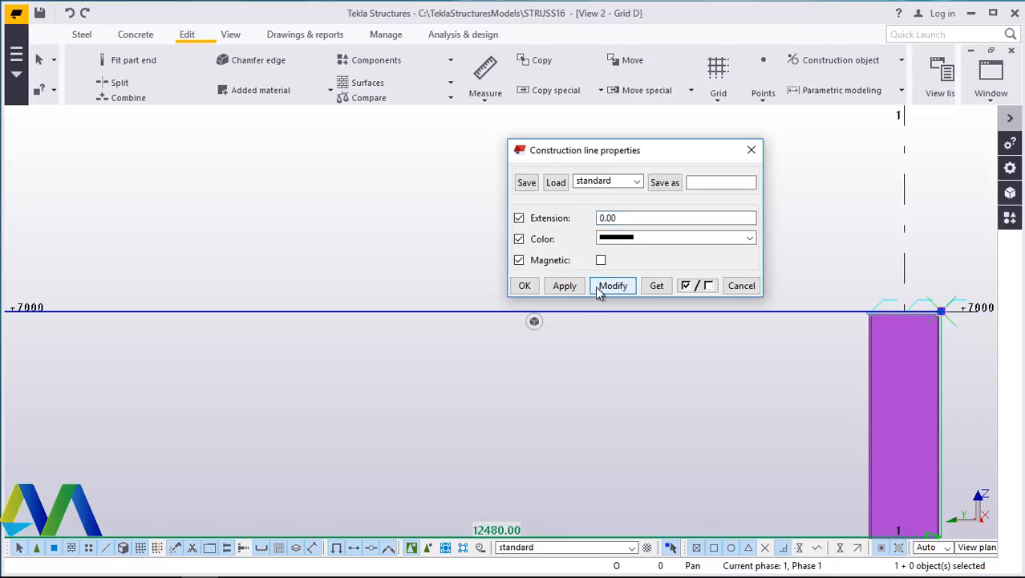
{"action": "left_click", "coordinate": [524, 285]}
- Draw a vertical construction line from the grid 2 intersection at level +7000, entering 250 as its end location
{"action": "scroll", "coordinate": [417, 353], "scroll_direction": "down", "scroll_amount": 6}
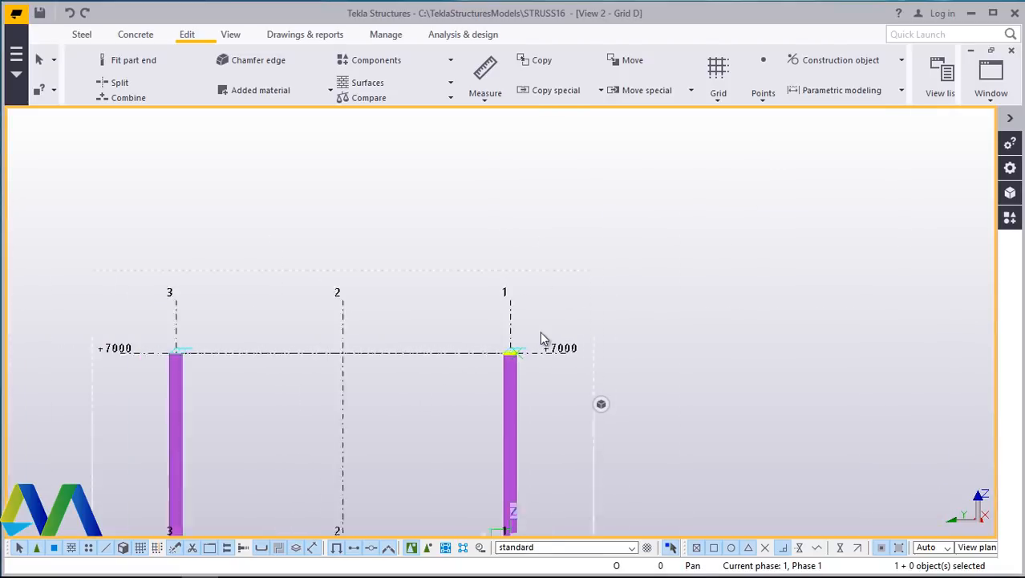
{"action": "scroll", "coordinate": [216, 369], "scroll_direction": "up", "scroll_amount": 4}
{"action": "scroll", "coordinate": [184, 337], "scroll_direction": "up", "scroll_amount": 2}
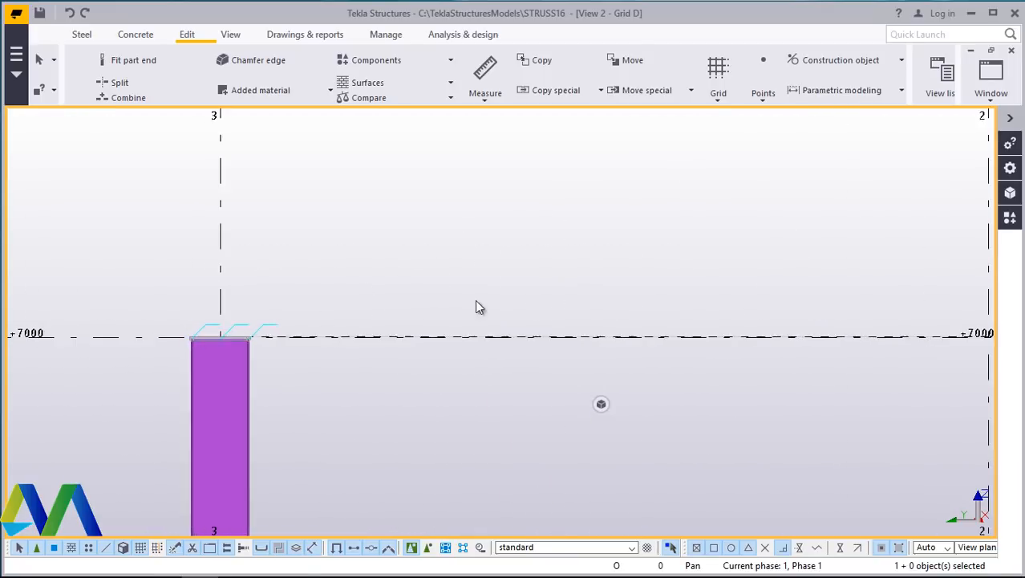
{"action": "scroll", "coordinate": [476, 305], "scroll_direction": "down", "scroll_amount": 3}
{"action": "scroll", "coordinate": [337, 329], "scroll_direction": "up", "scroll_amount": 5}
{"action": "scroll", "coordinate": [371, 323], "scroll_direction": "down", "scroll_amount": 4}
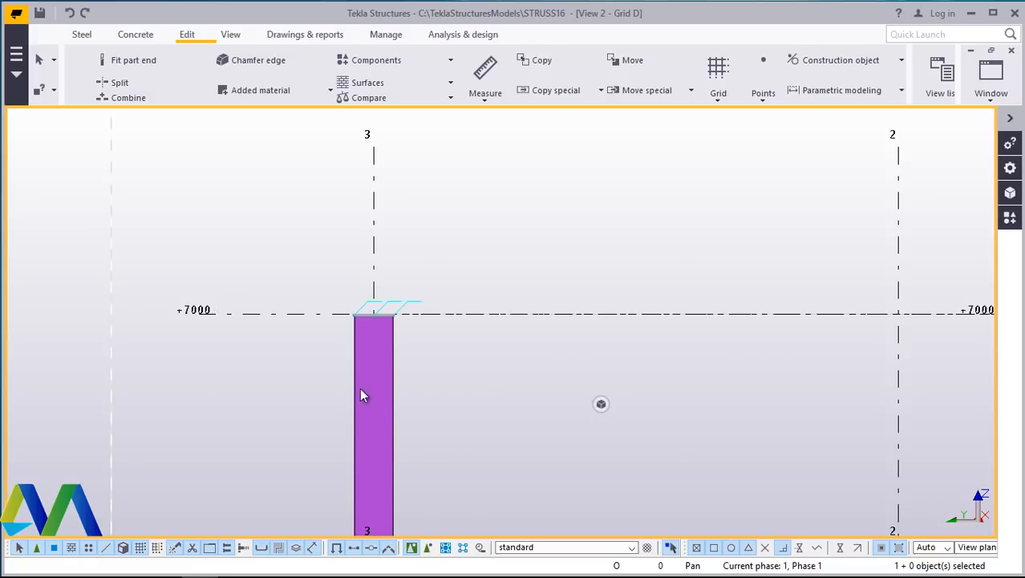
{"action": "scroll", "coordinate": [359, 394], "scroll_direction": "down", "scroll_amount": 3}
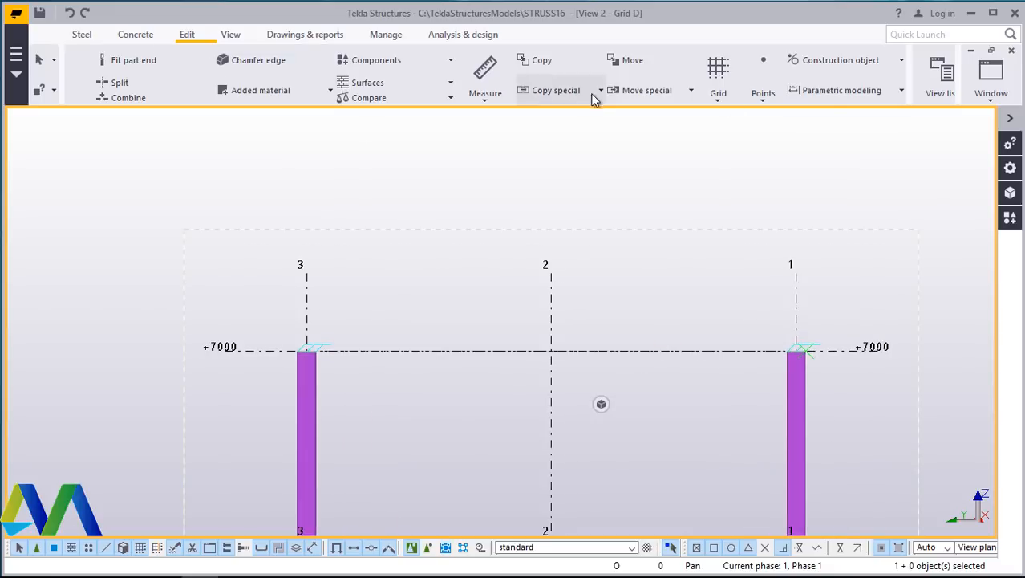
{"action": "left_click", "coordinate": [843, 61]}
{"action": "left_click", "coordinate": [823, 91]}
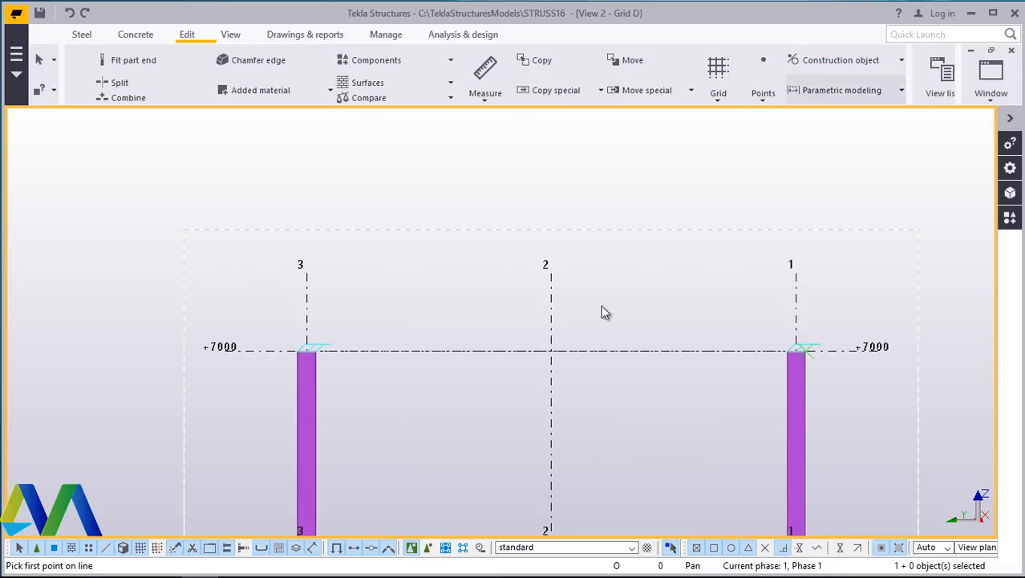
{"action": "scroll", "coordinate": [560, 346], "scroll_direction": "up", "scroll_amount": 5}
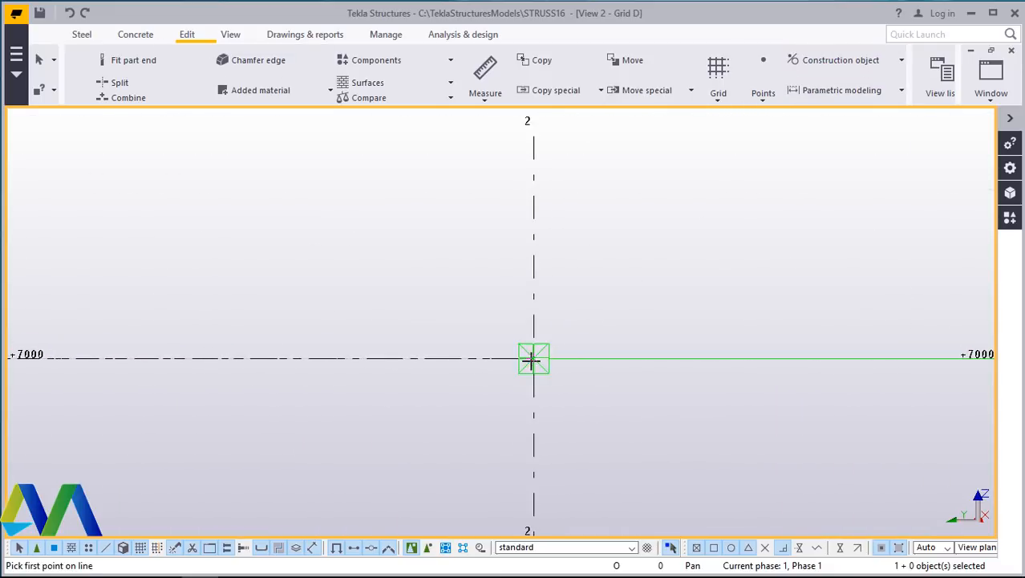
{"action": "left_click", "coordinate": [534, 359]}
{"action": "scroll", "coordinate": [529, 406], "scroll_direction": "down", "scroll_amount": 4}
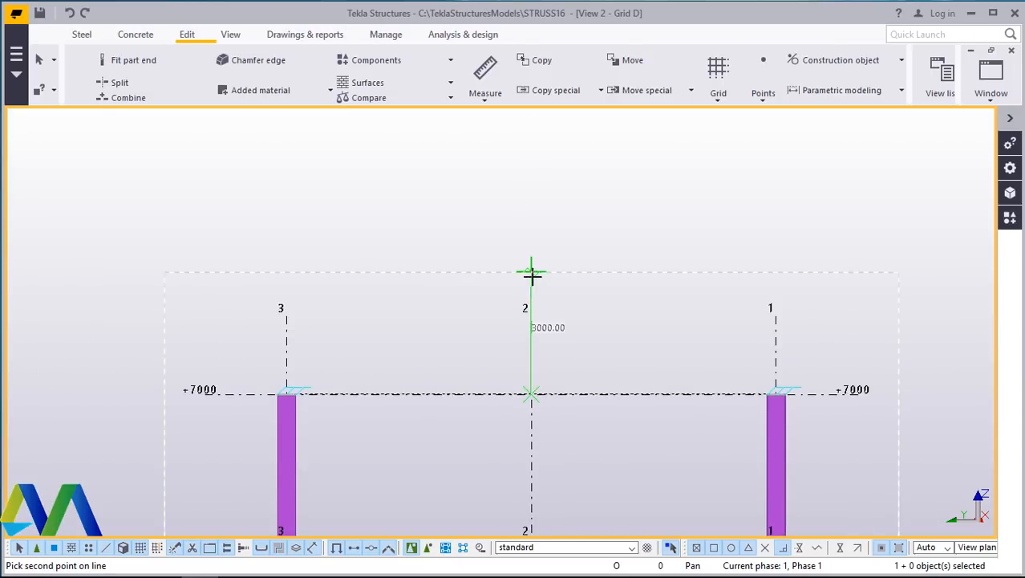
{"action": "type", "text": "2500"}
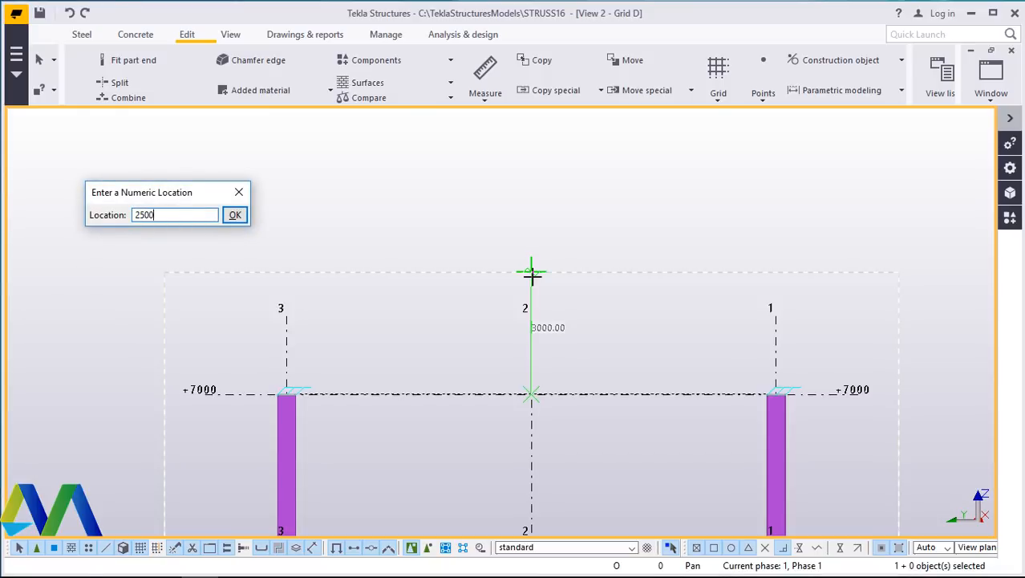
{"action": "key", "text": "Return"}
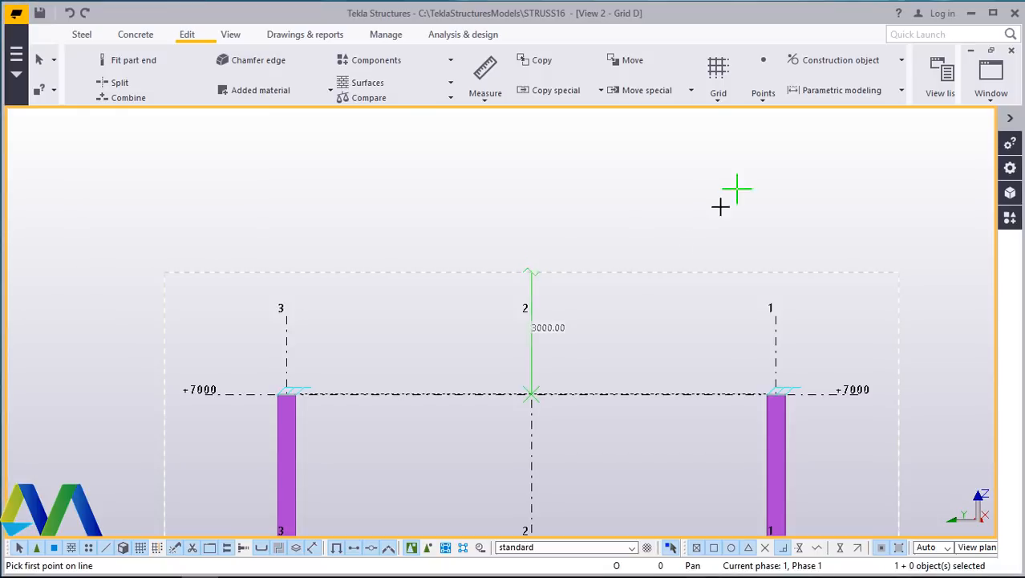
{"action": "right_click", "coordinate": [624, 308]}
{"action": "left_click", "coordinate": [642, 317]}
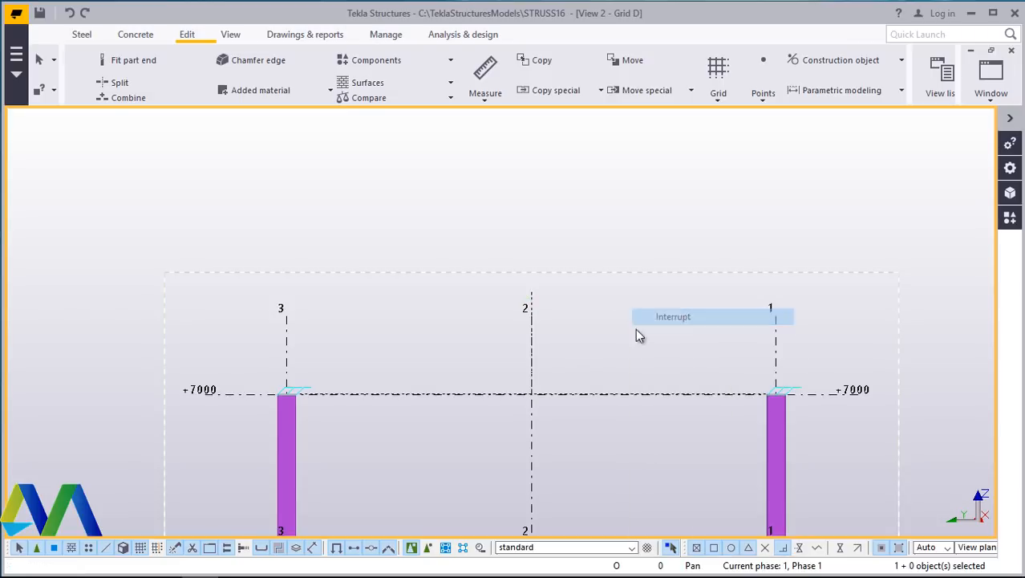
{"action": "scroll", "coordinate": [682, 387], "scroll_direction": "up", "scroll_amount": 3}
{"action": "scroll", "coordinate": [613, 371], "scroll_direction": "down", "scroll_amount": 2}
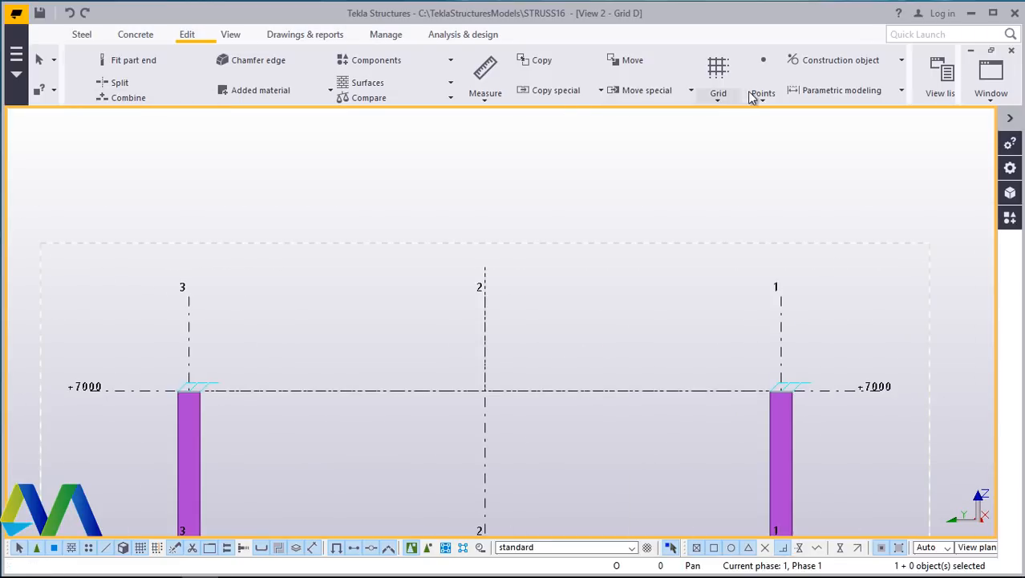
- Draw a vertical construction line 600 mm up from the outer corner of the cap plate at grid 3
{"action": "left_click", "coordinate": [839, 60]}
{"action": "left_click", "coordinate": [834, 90]}
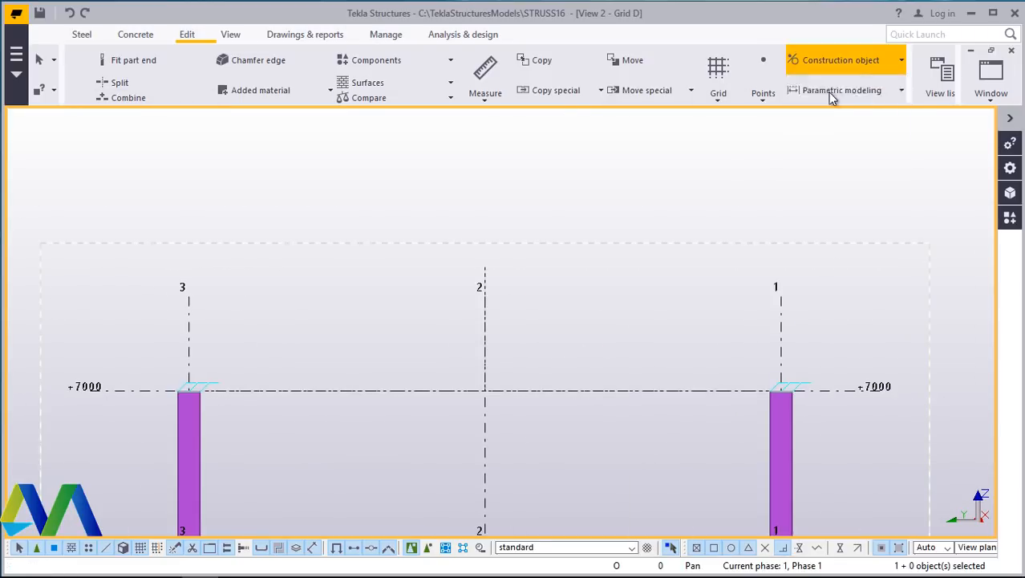
{"action": "scroll", "coordinate": [183, 386], "scroll_direction": "up", "scroll_amount": 4}
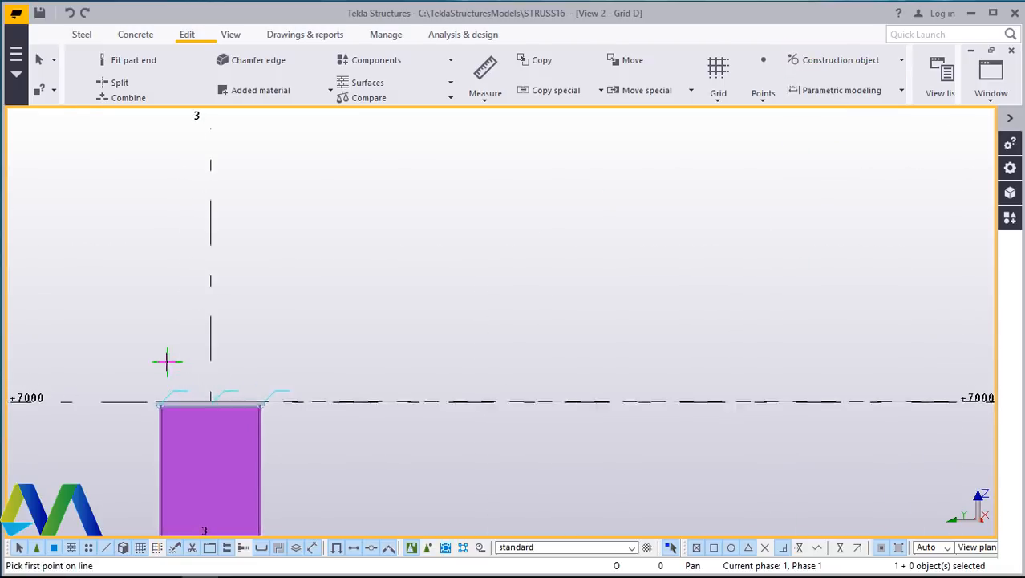
{"action": "scroll", "coordinate": [167, 361], "scroll_direction": "up", "scroll_amount": 3}
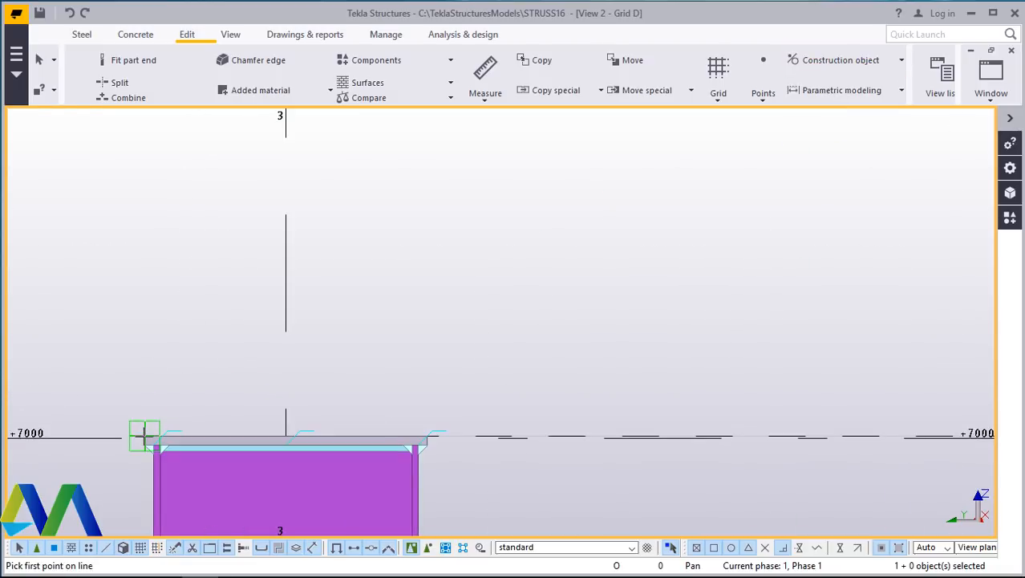
{"action": "left_click", "coordinate": [146, 440]}
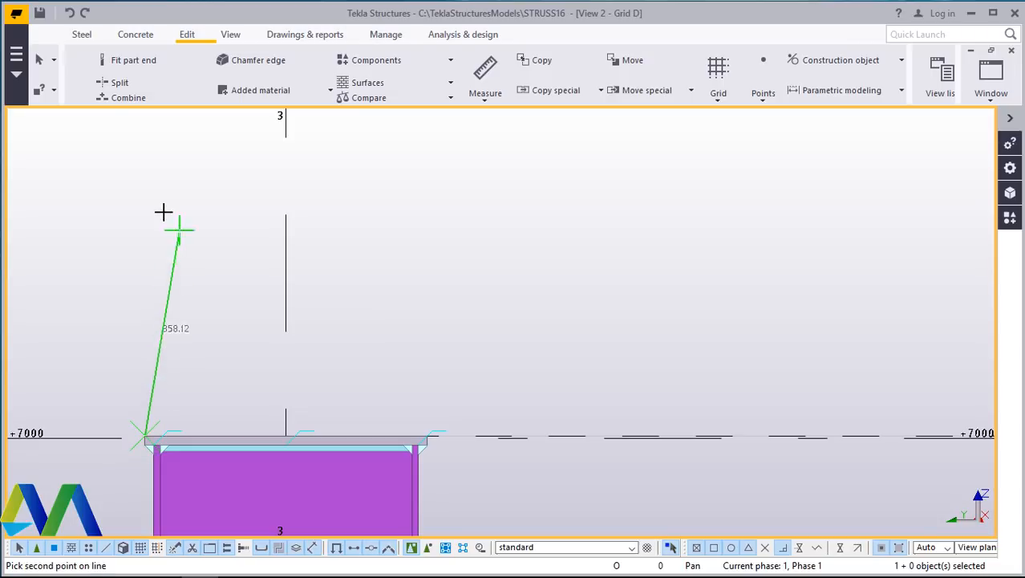
{"action": "type", "text": "600"}
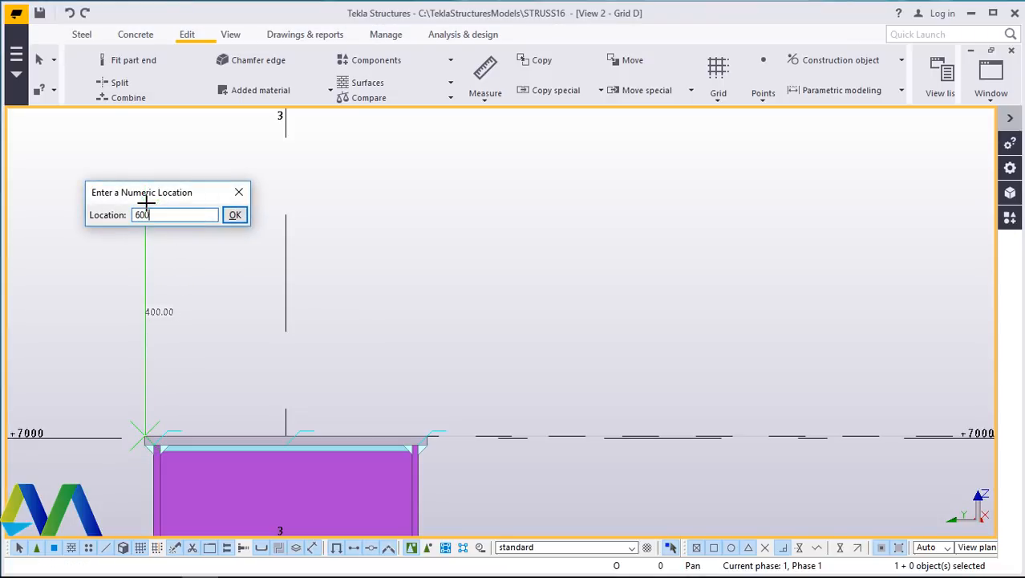
{"action": "key", "text": "Return"}
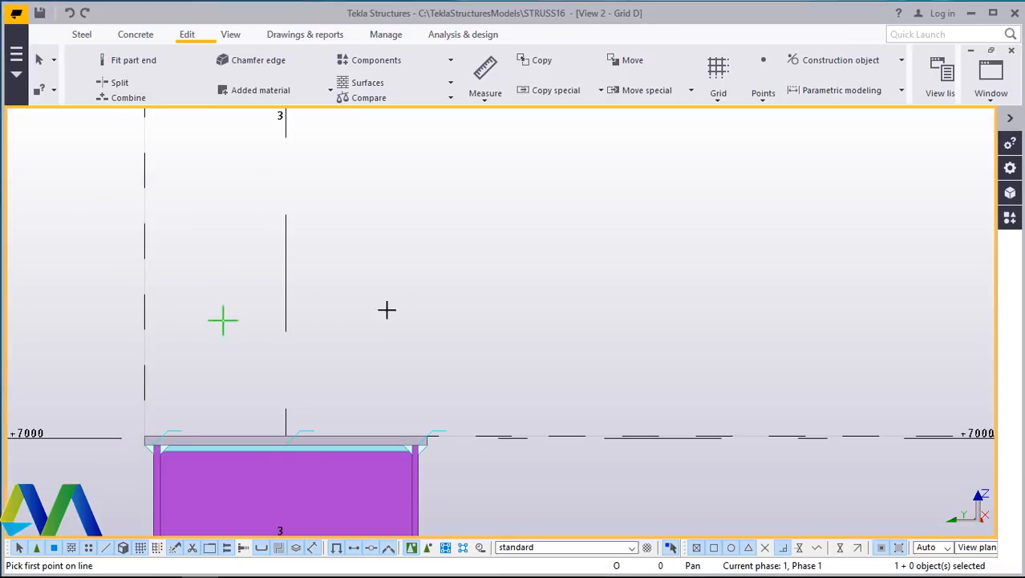
{"action": "right_click", "coordinate": [427, 282]}
{"action": "left_click", "coordinate": [471, 294]}
{"action": "scroll", "coordinate": [228, 352], "scroll_direction": "down", "scroll_amount": 5}
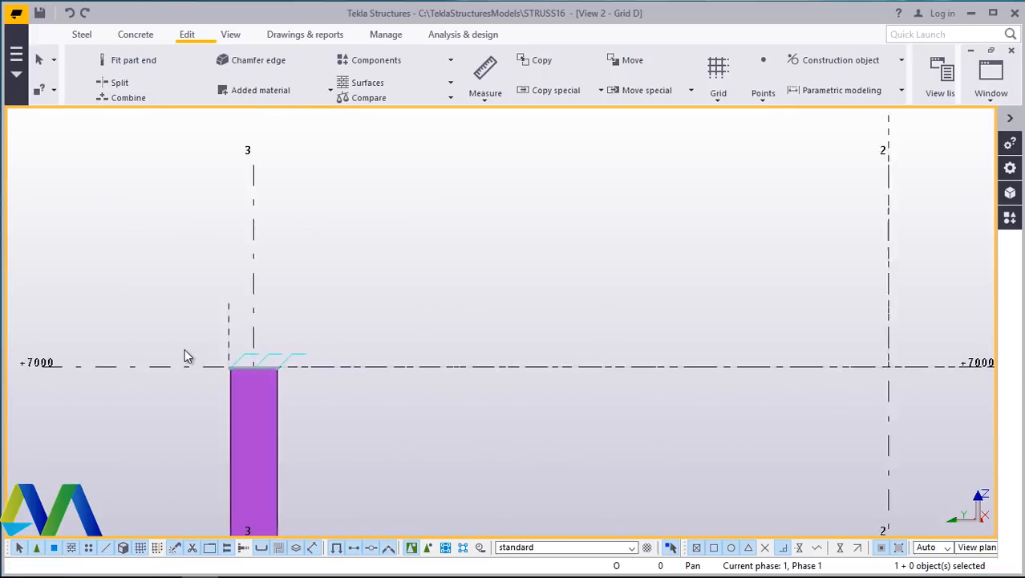
{"action": "right_click", "coordinate": [713, 253]}
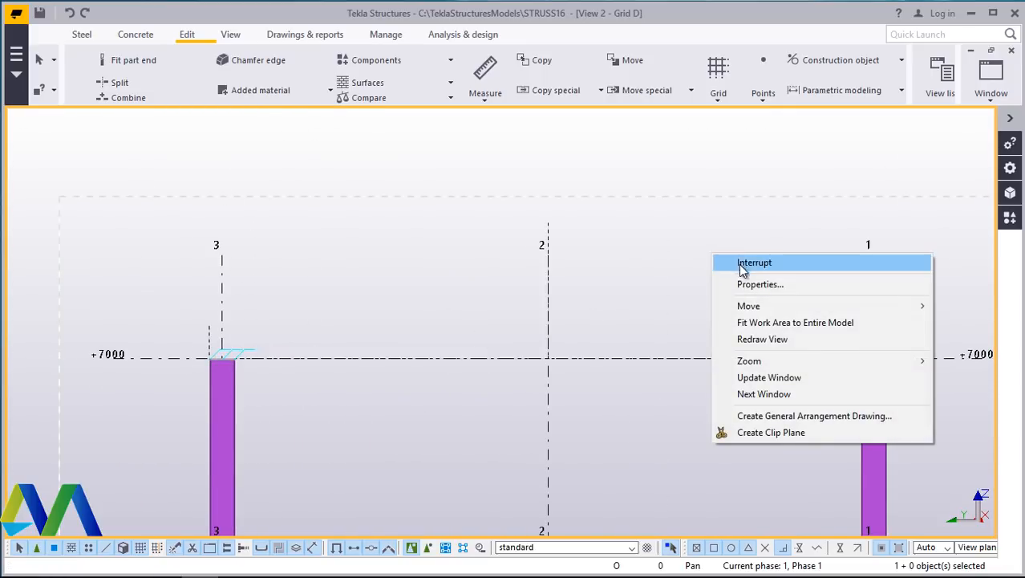
{"action": "left_click", "coordinate": [825, 68]}
{"action": "left_click", "coordinate": [825, 67]}
{"action": "left_click", "coordinate": [815, 83]}
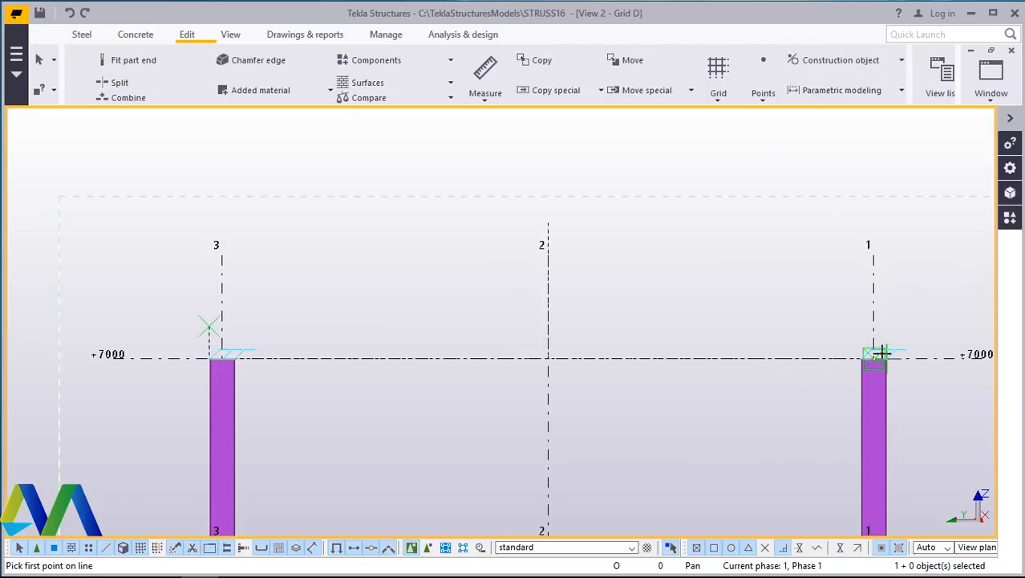
{"action": "scroll", "coordinate": [881, 352], "scroll_direction": "up", "scroll_amount": 10}
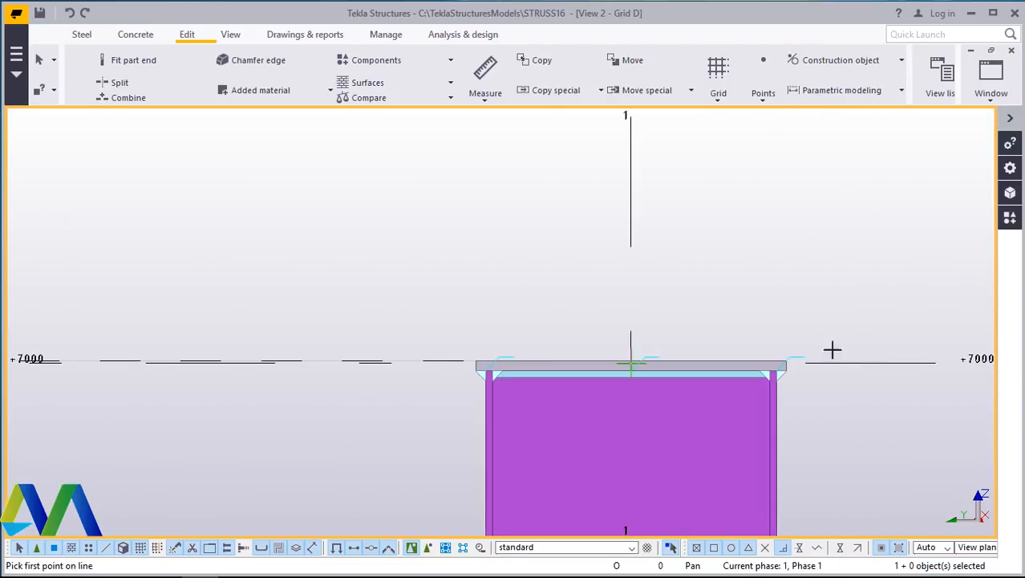
{"action": "scroll", "coordinate": [832, 349], "scroll_direction": "up", "scroll_amount": 1}
{"action": "left_click", "coordinate": [761, 356]}
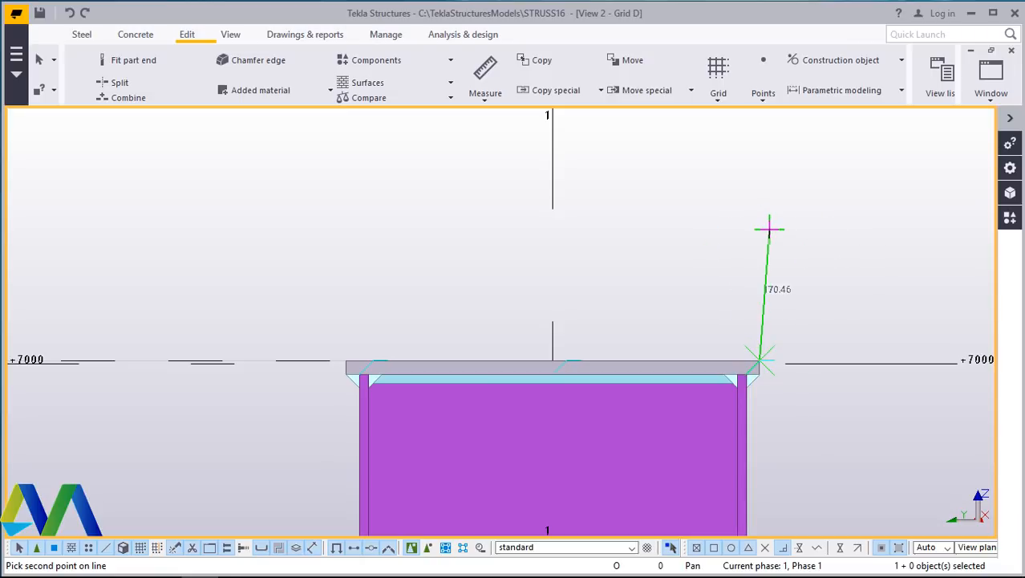
{"action": "left_click", "coordinate": [769, 229]}
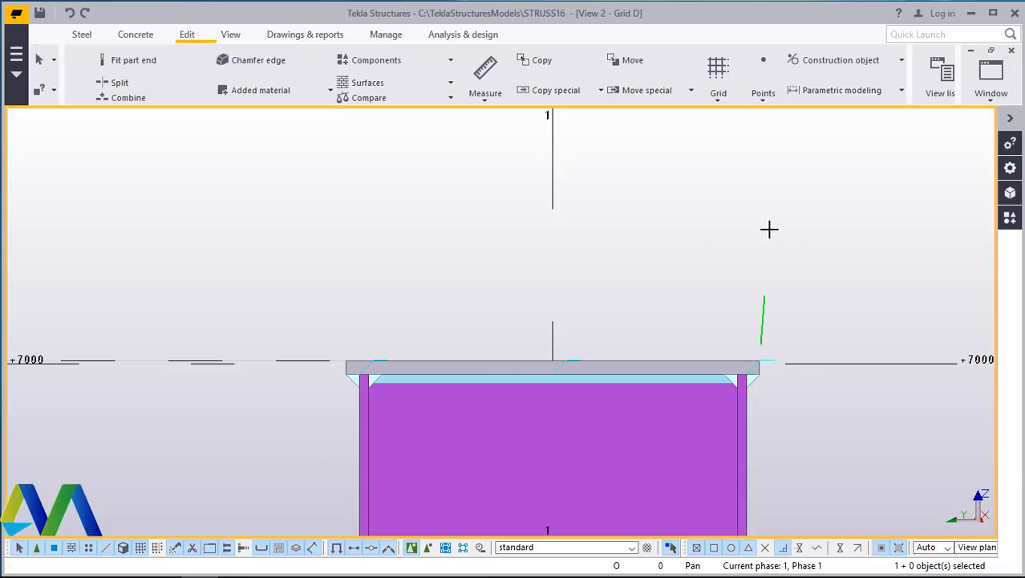
- Draw a vertical construction line 600 mm up from the outer corner of the cap plate at grid 1
{"action": "left_click", "coordinate": [823, 63]}
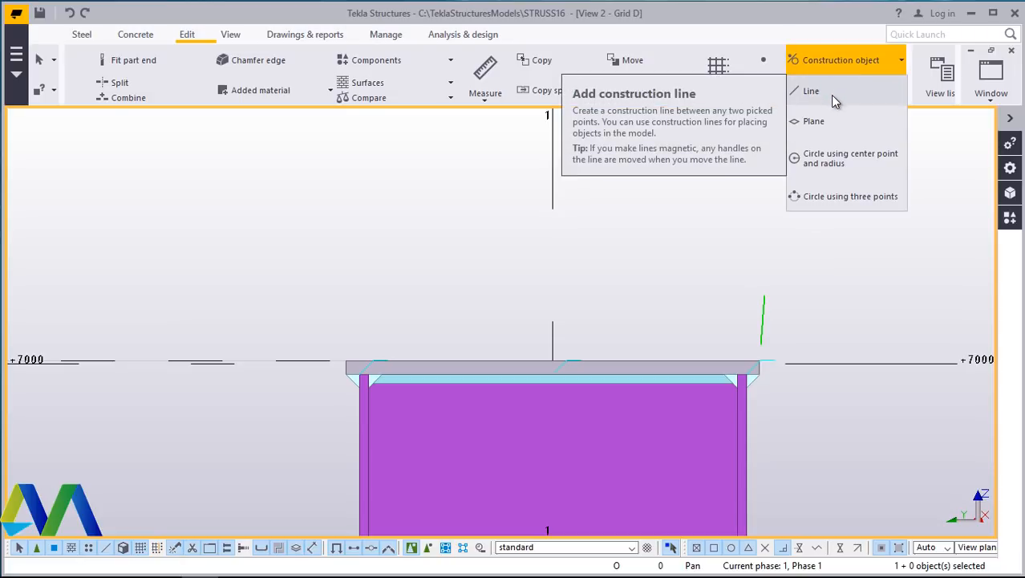
{"action": "left_click", "coordinate": [833, 95]}
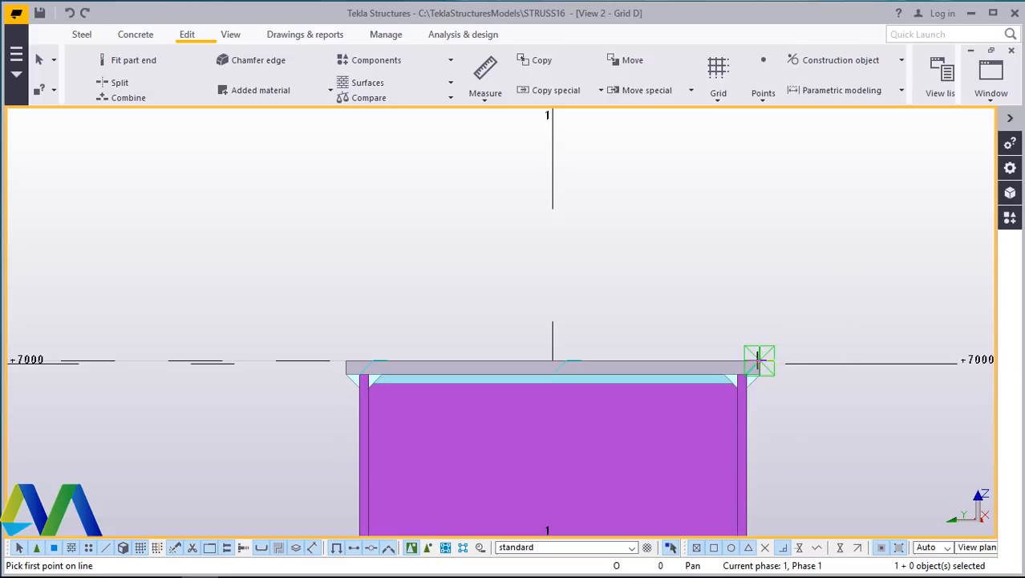
{"action": "left_click", "coordinate": [758, 360]}
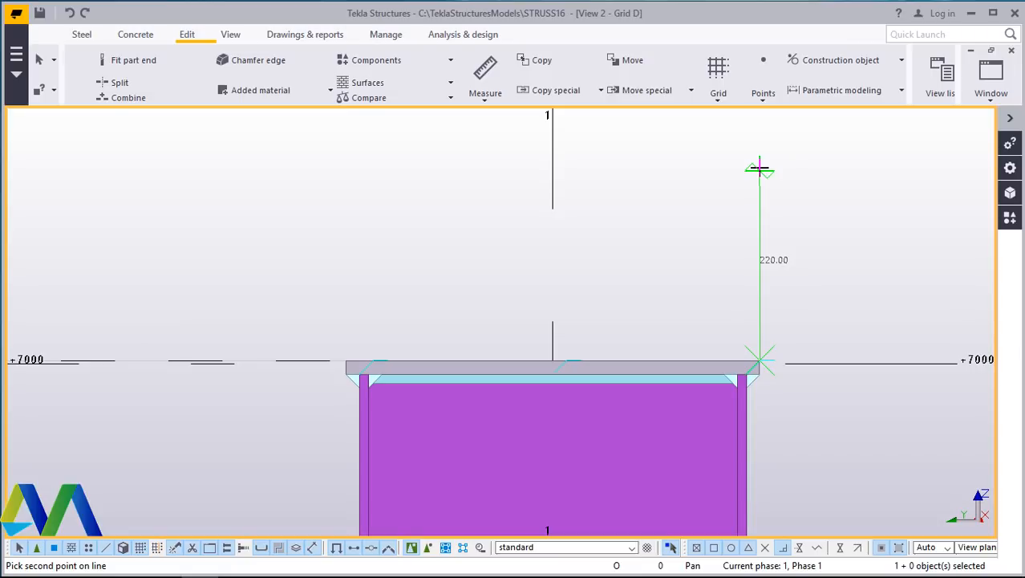
{"action": "type", "text": "600"}
{"action": "key", "text": "Return"}
{"action": "right_click", "coordinate": [796, 179]}
{"action": "left_click", "coordinate": [842, 186]}
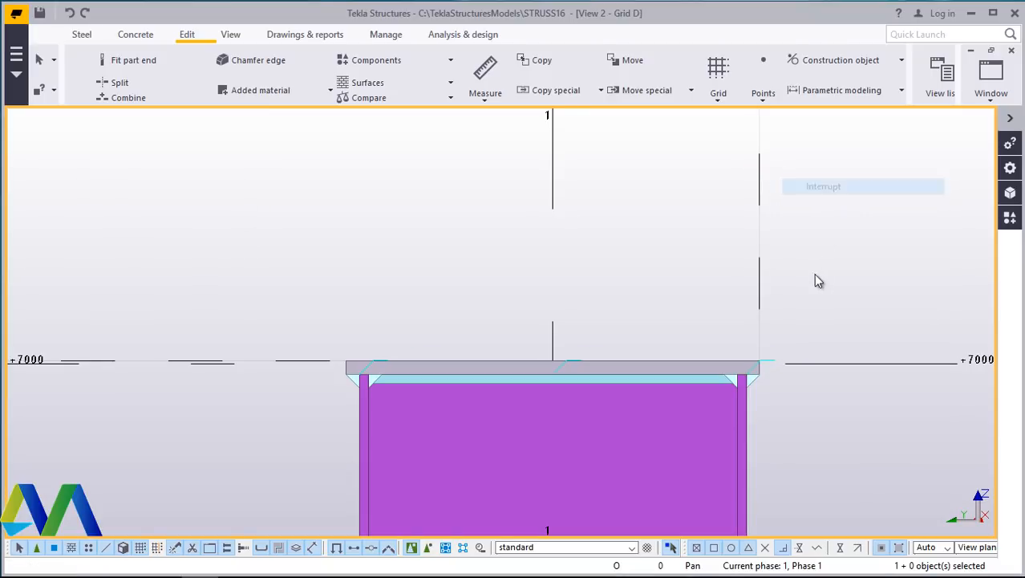
- Draw sloped construction lines from the tops of the vertical lines at grids 1 and 3 to the top of the grid 2 line
{"action": "scroll", "coordinate": [815, 277], "scroll_direction": "down", "scroll_amount": 3}
{"action": "scroll", "coordinate": [731, 321], "scroll_direction": "down", "scroll_amount": 5}
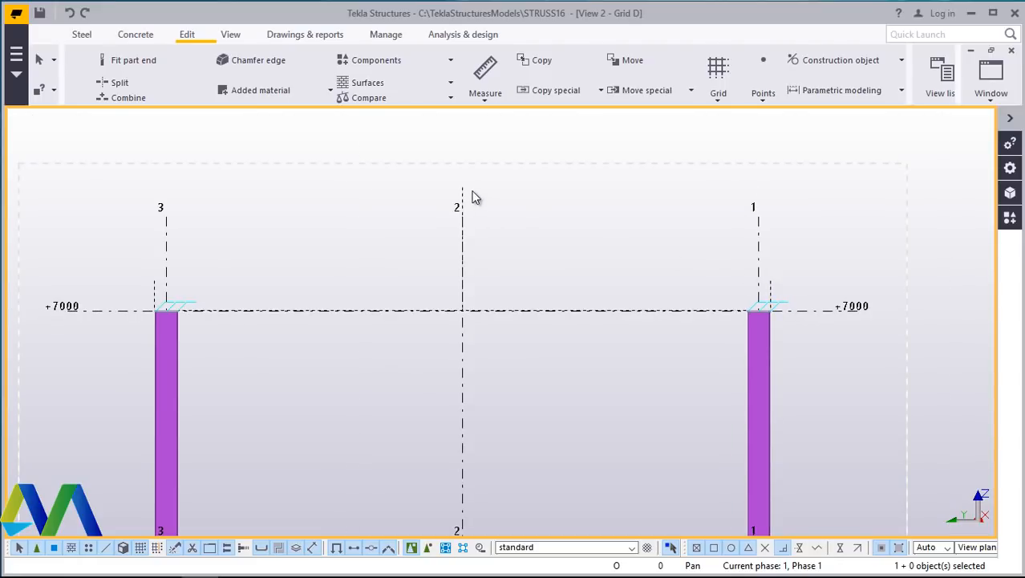
{"action": "left_click", "coordinate": [839, 63]}
{"action": "left_click", "coordinate": [820, 95]}
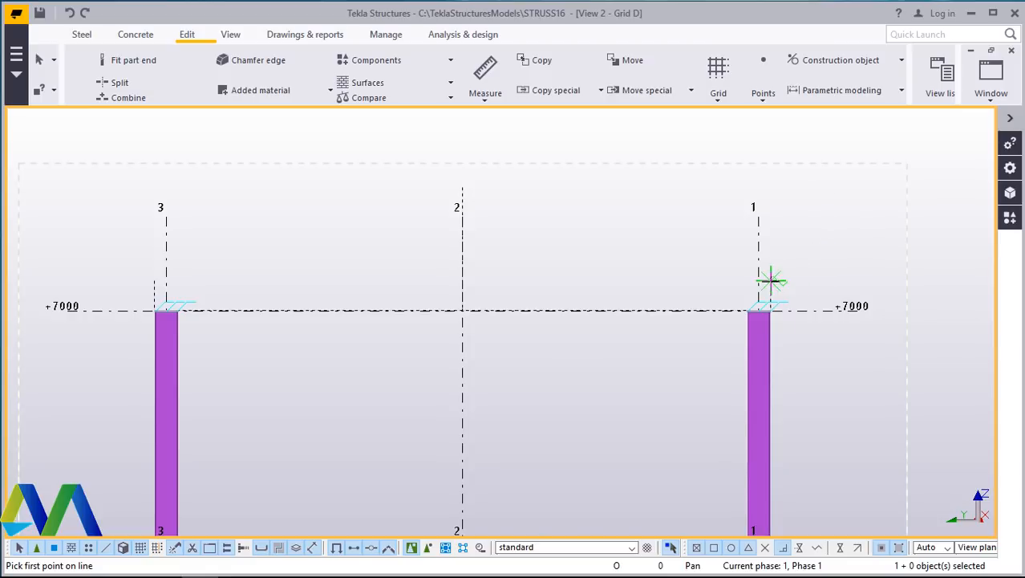
{"action": "scroll", "coordinate": [770, 280], "scroll_direction": "up", "scroll_amount": 4}
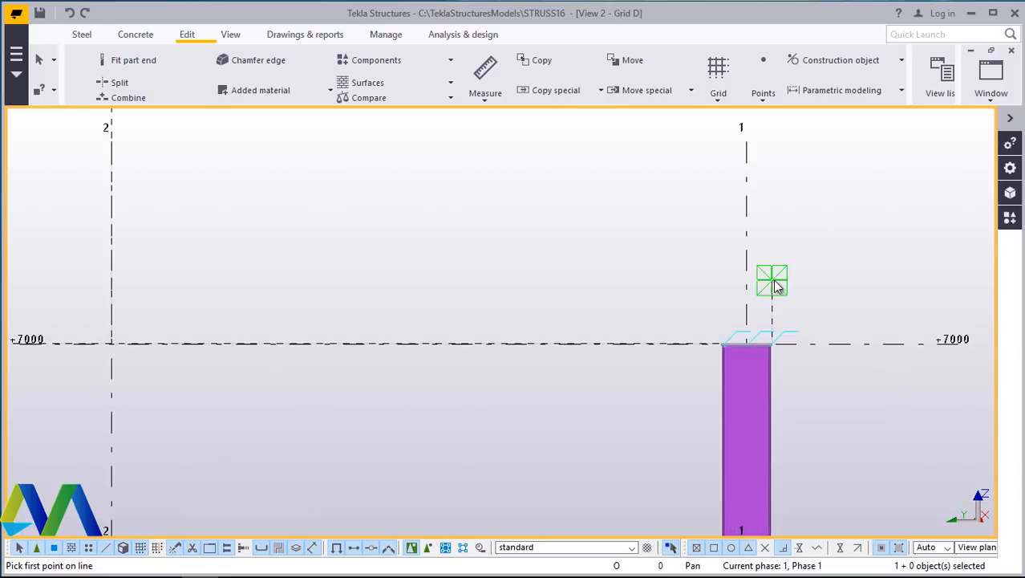
{"action": "left_click", "coordinate": [770, 282]}
{"action": "scroll", "coordinate": [778, 289], "scroll_direction": "down", "scroll_amount": 3}
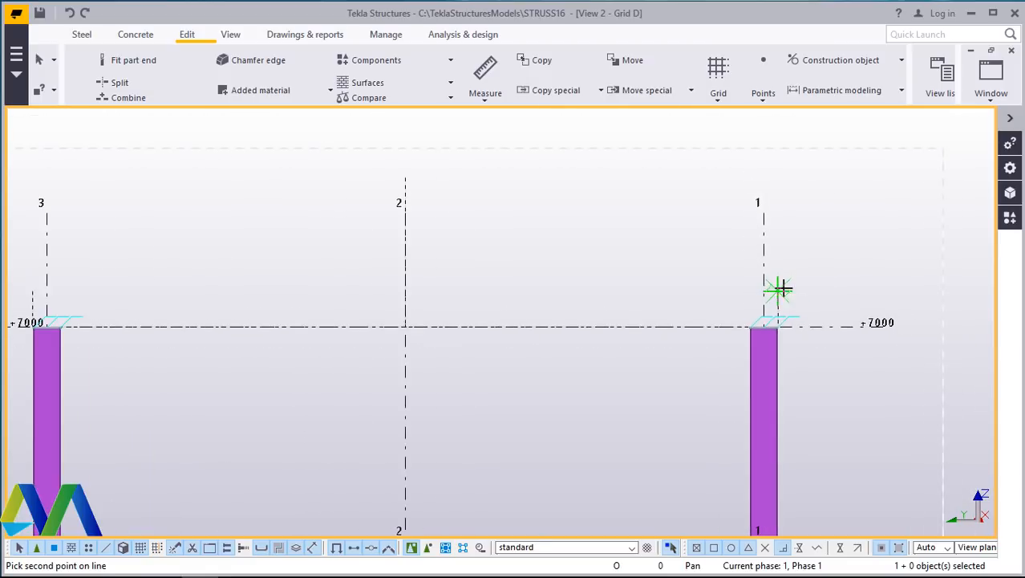
{"action": "left_click", "coordinate": [405, 178]}
{"action": "scroll", "coordinate": [750, 284], "scroll_direction": "down", "scroll_amount": 3}
{"action": "scroll", "coordinate": [593, 225], "scroll_direction": "up", "scroll_amount": 4}
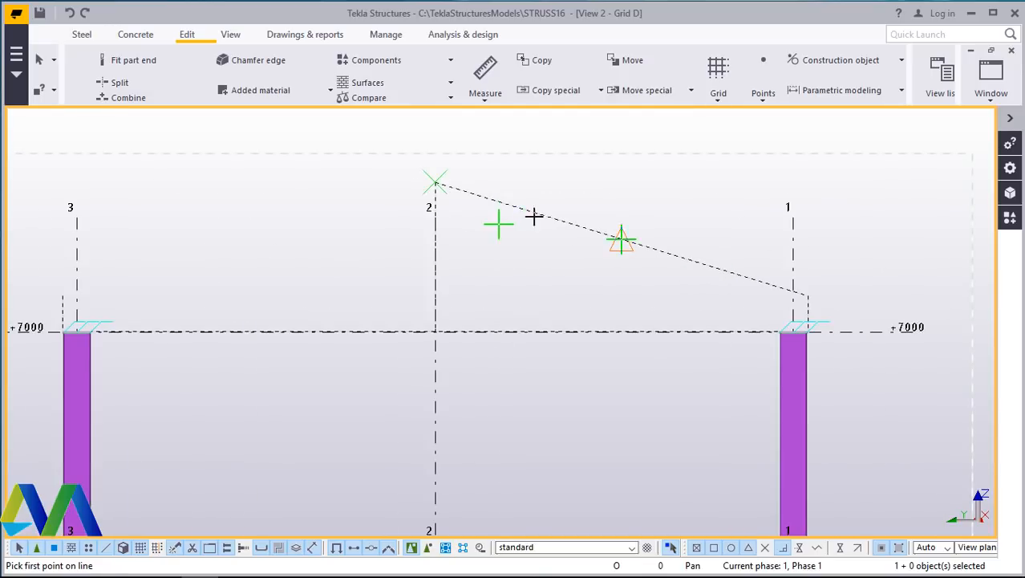
{"action": "left_click", "coordinate": [63, 297]}
{"action": "left_click", "coordinate": [434, 181]}
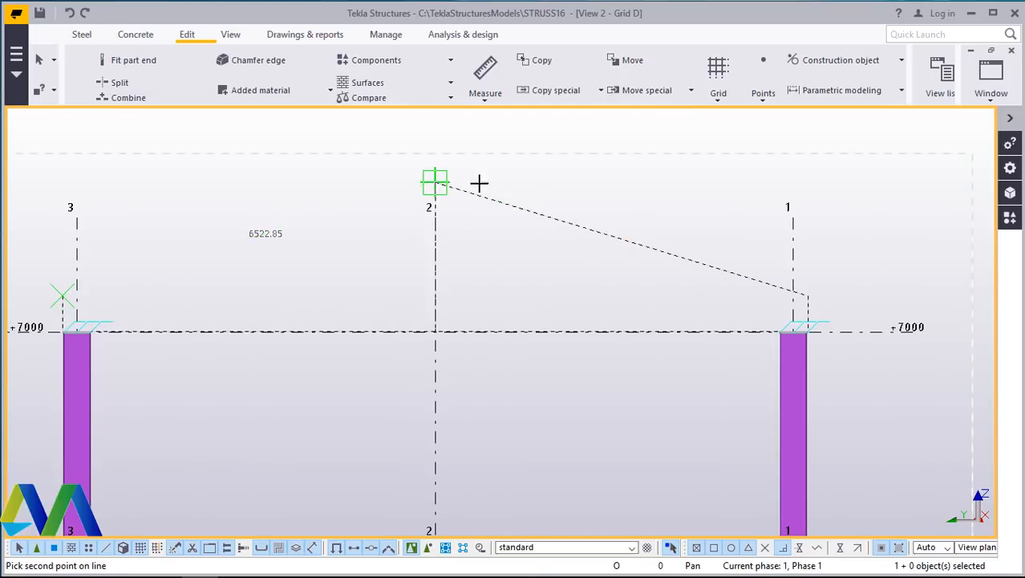
{"action": "right_click", "coordinate": [588, 189]}
{"action": "left_click", "coordinate": [591, 197]}
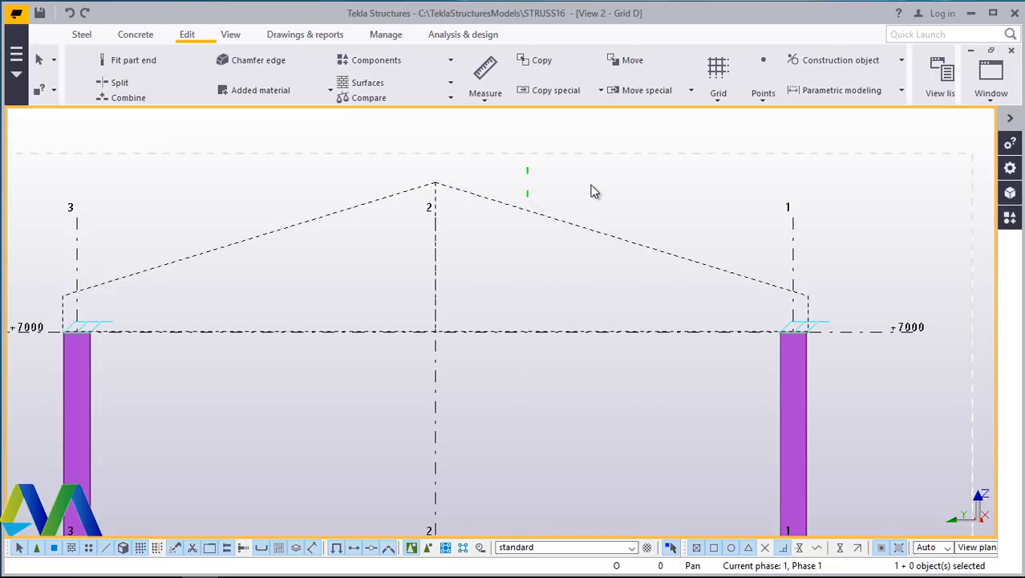
- Copy the vertical construction line at grid 2 a distance of 1500 mm toward grid 1
{"action": "scroll", "coordinate": [412, 320], "scroll_direction": "up", "scroll_amount": 2}
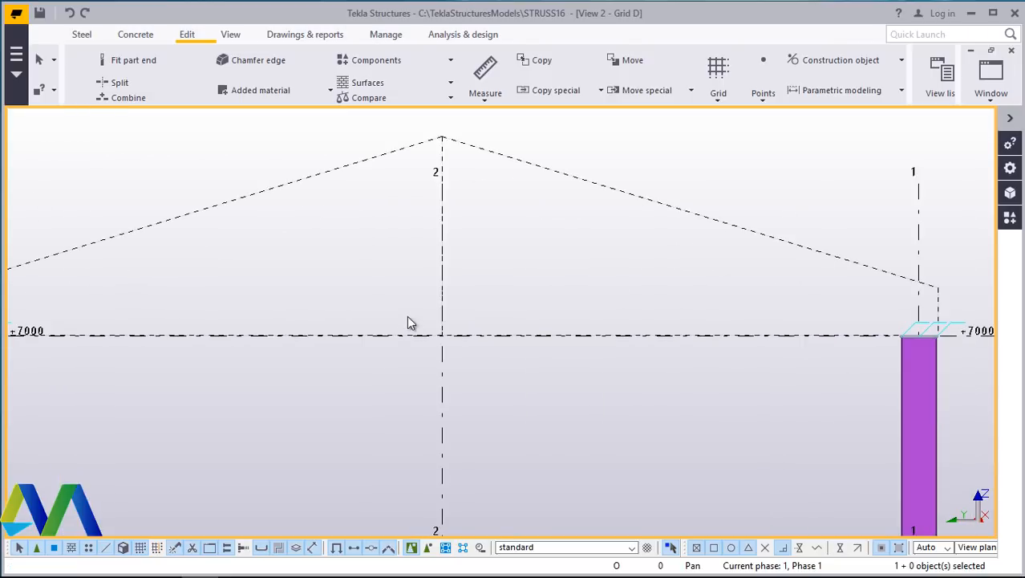
{"action": "left_click", "coordinate": [459, 278]}
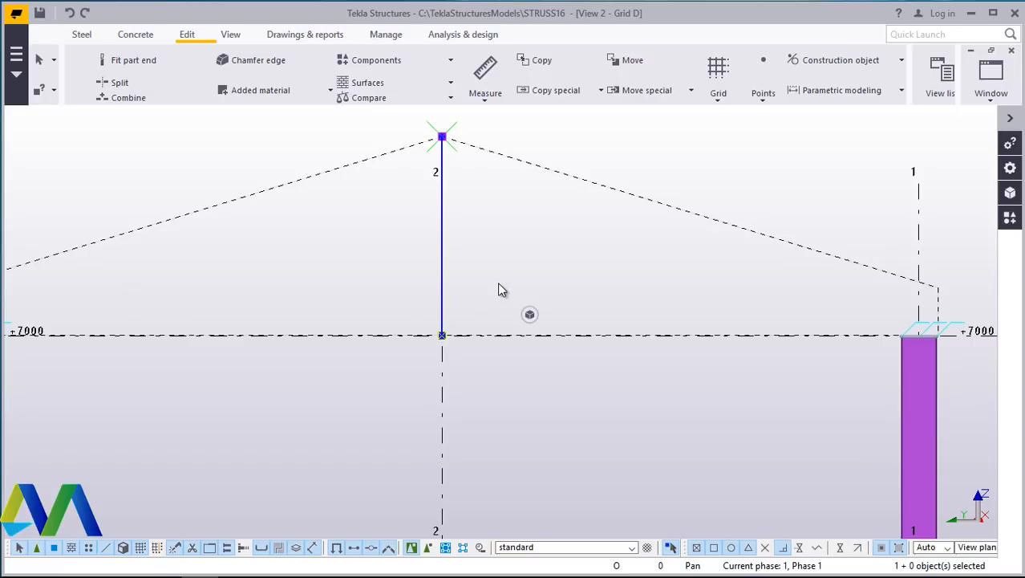
{"action": "right_click", "coordinate": [560, 270]}
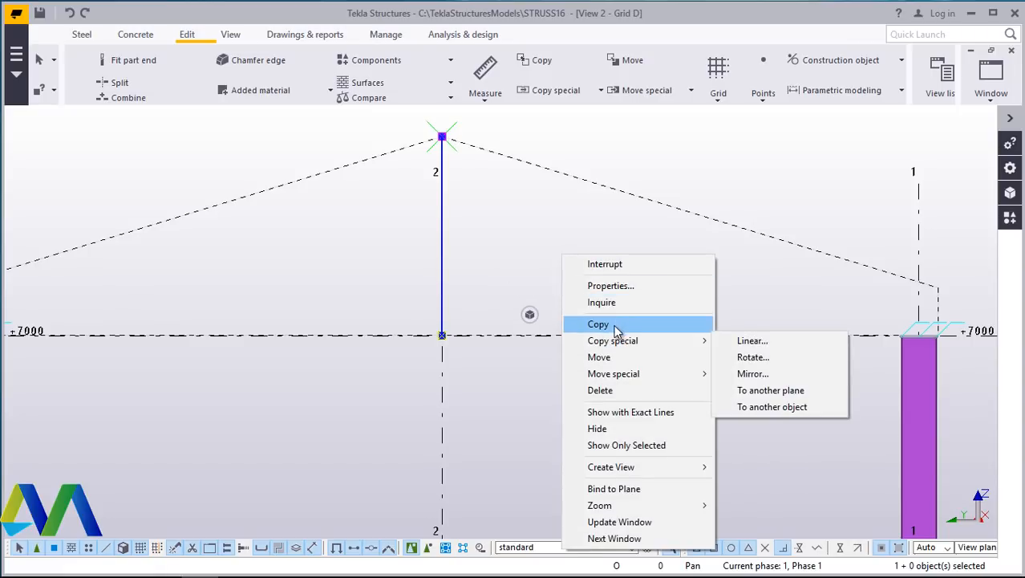
{"action": "left_click", "coordinate": [611, 325]}
{"action": "left_click", "coordinate": [481, 337]}
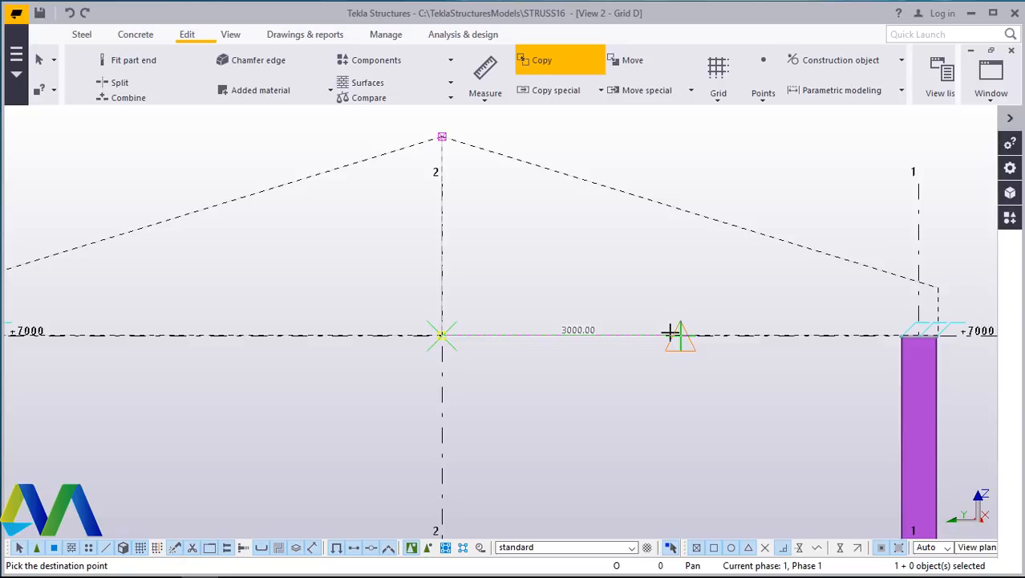
{"action": "type", "text": "200"}
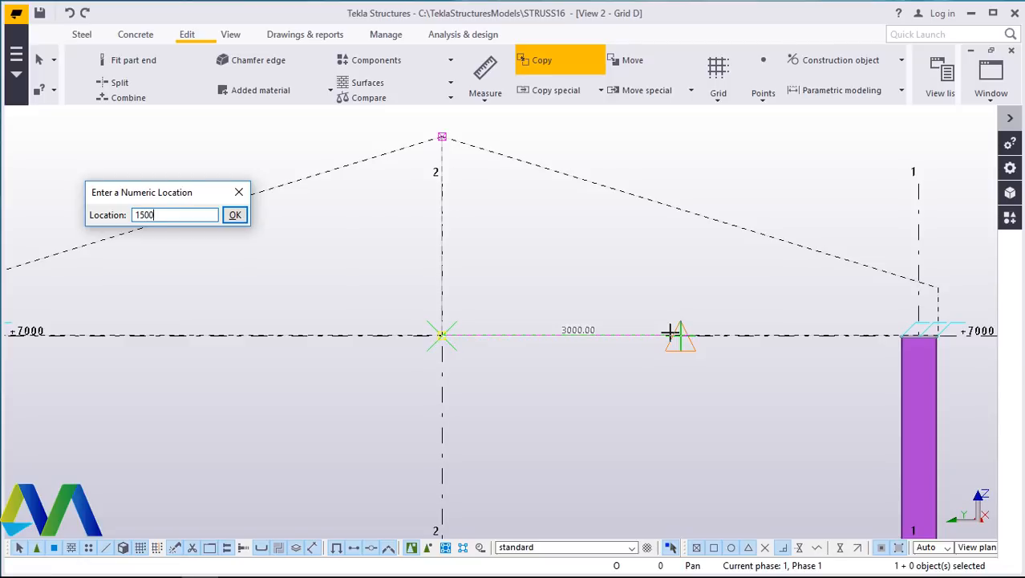
{"action": "key", "text": "Return"}
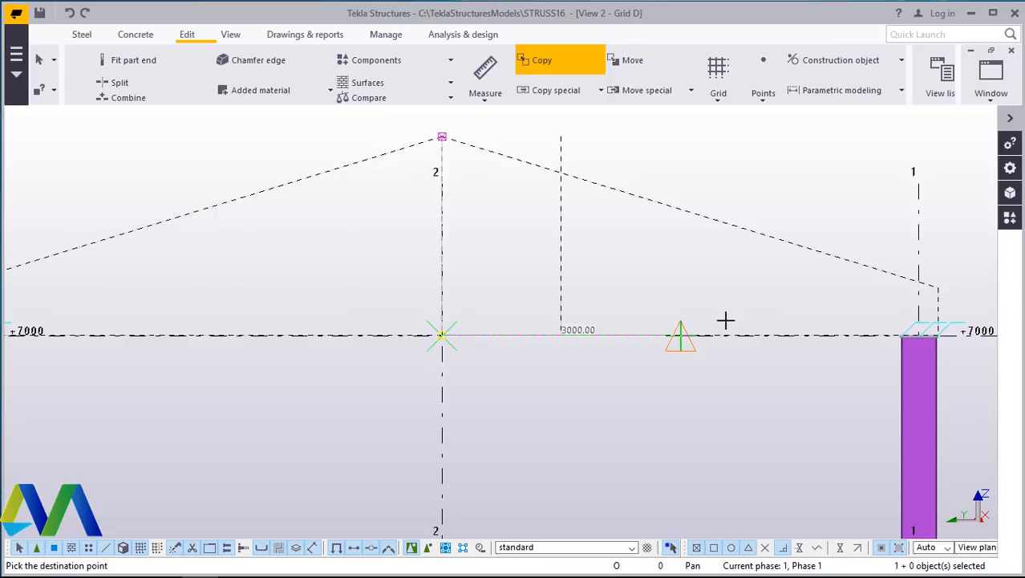
{"action": "right_click", "coordinate": [657, 255]}
{"action": "left_click", "coordinate": [696, 267]}
- Copy the grid 2 vertical construction line 1500 mm toward grid 3
{"action": "left_click_drag", "start_coordinate": [474, 248], "coordinate": [380, 266]}
{"action": "right_click", "coordinate": [380, 265]}
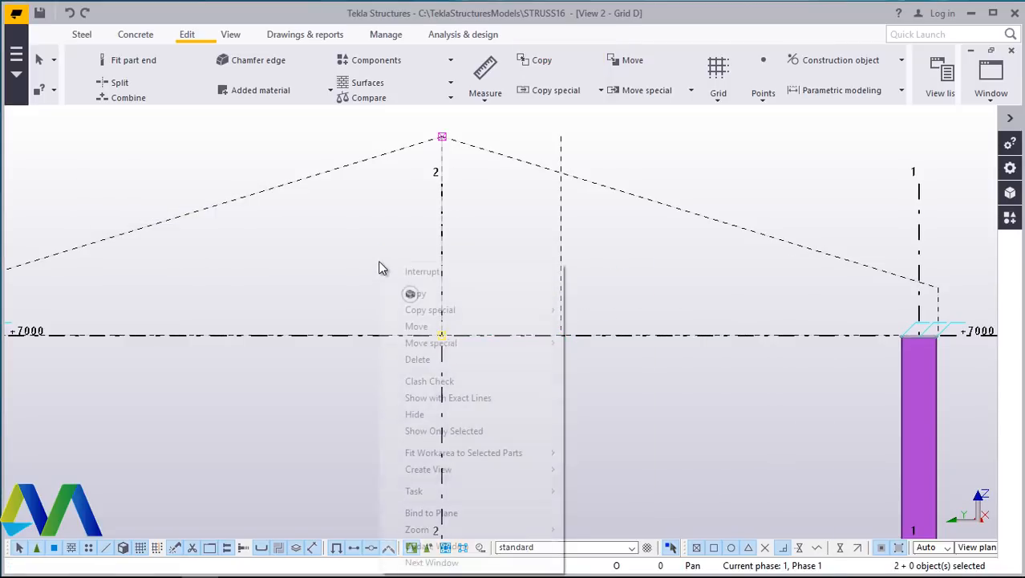
{"action": "left_click", "coordinate": [416, 292]}
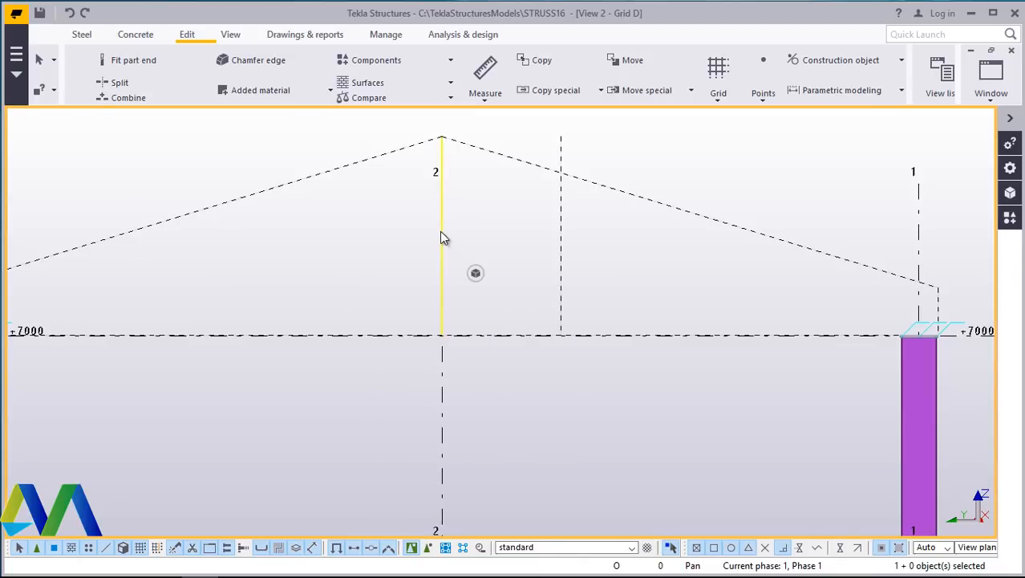
{"action": "left_click", "coordinate": [442, 236]}
{"action": "right_click", "coordinate": [479, 230]}
{"action": "left_click", "coordinate": [535, 301]}
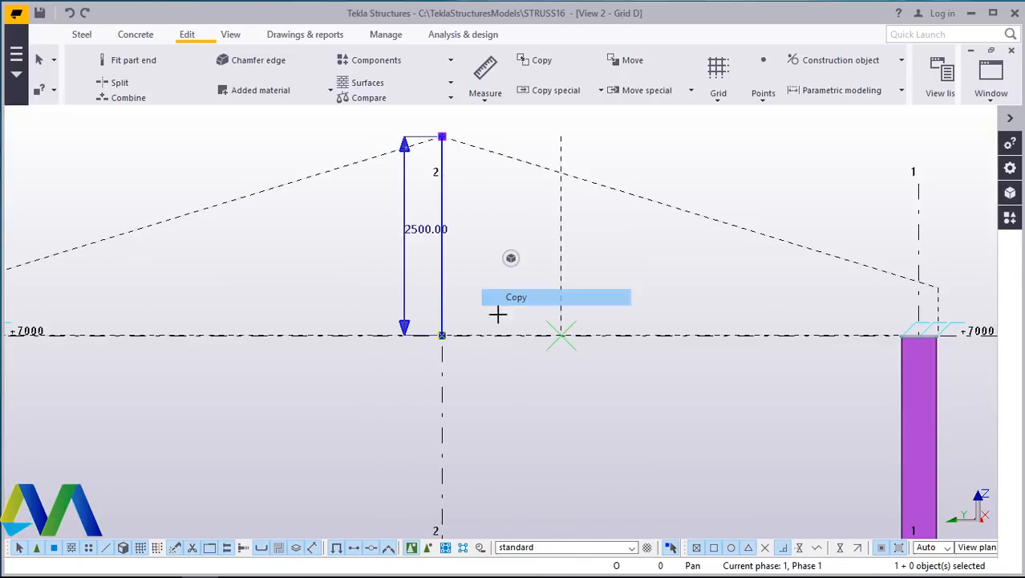
{"action": "left_click", "coordinate": [442, 334]}
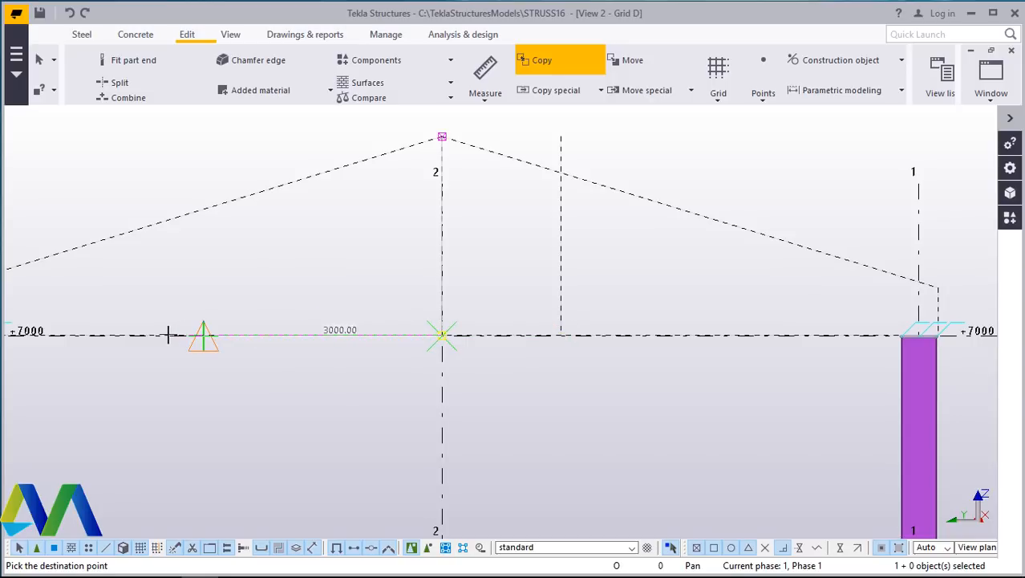
{"action": "type", "text": "15"}
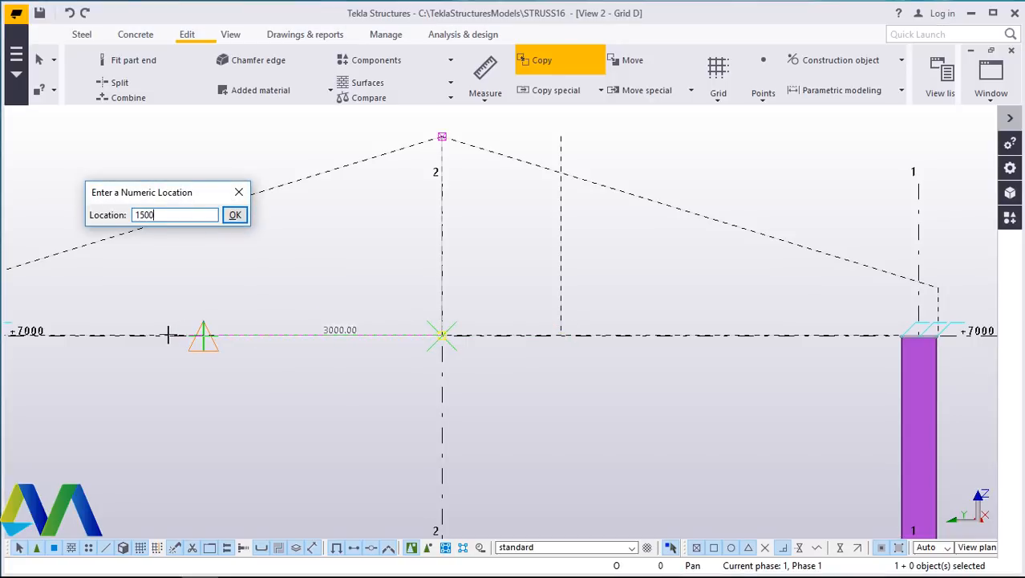
{"action": "type", "text": "00"}
{"action": "key", "text": "Return"}
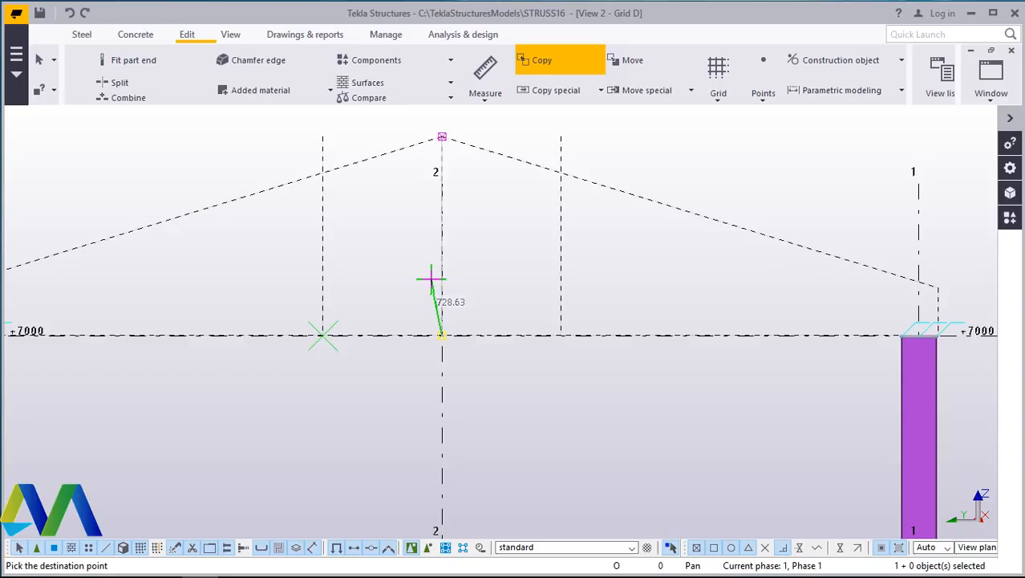
- Copy the vertical construction line 1500 mm from grid 2 a further 1500 mm toward grid 3
{"action": "right_click", "coordinate": [524, 248]}
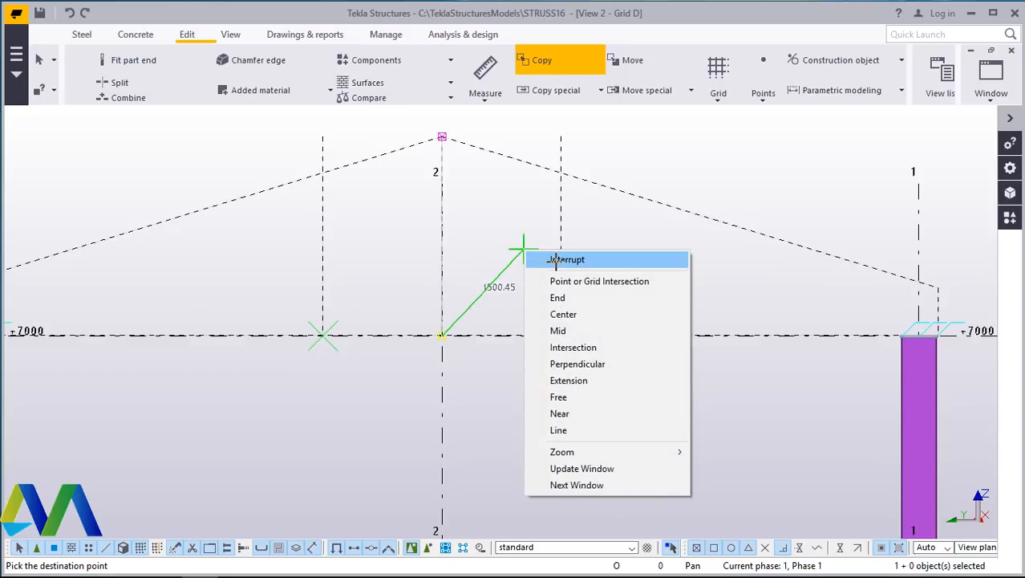
{"action": "left_click", "coordinate": [559, 261]}
{"action": "right_click", "coordinate": [522, 245]}
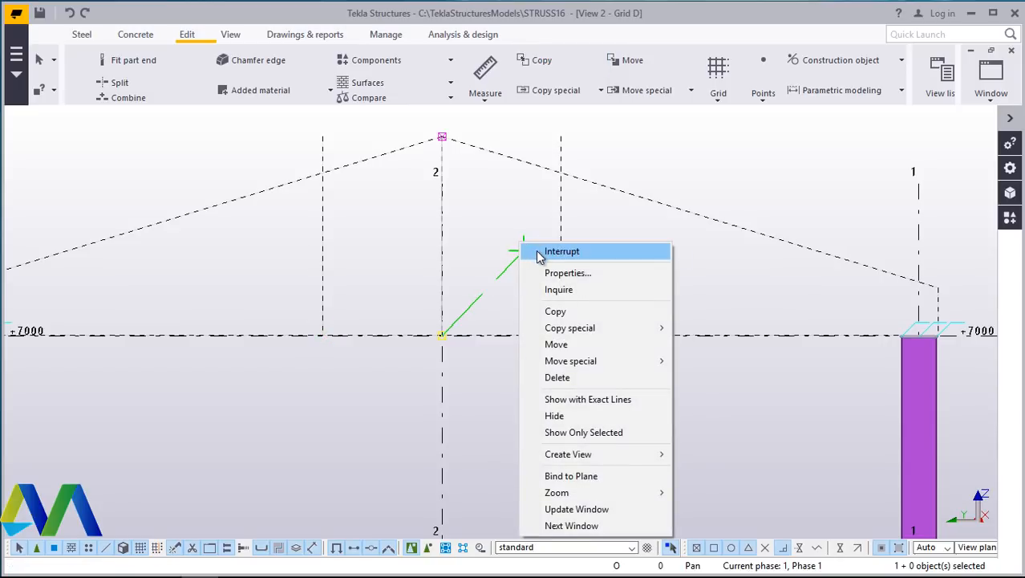
{"action": "left_click", "coordinate": [560, 251]}
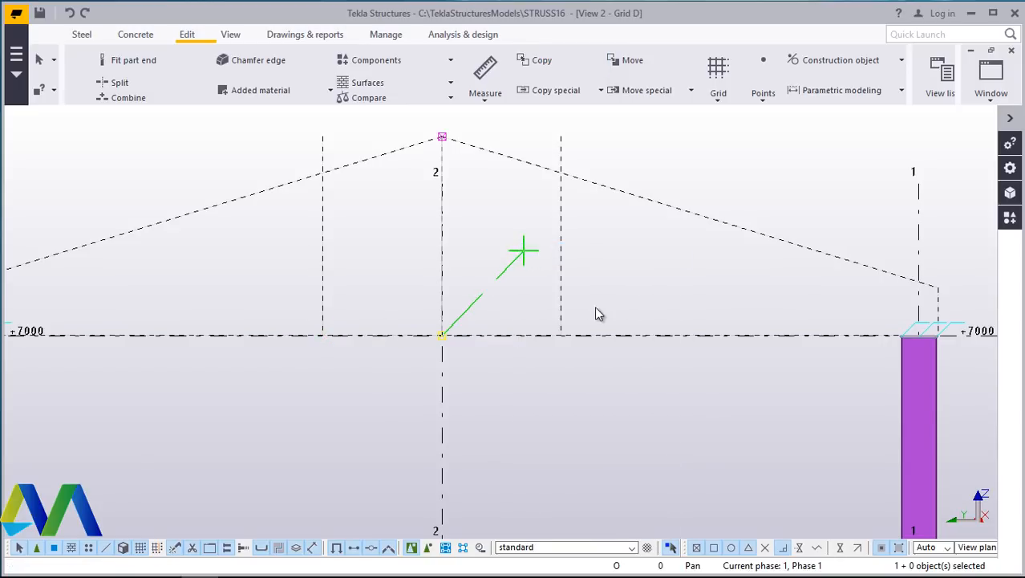
{"action": "scroll", "coordinate": [642, 306], "scroll_direction": "down", "scroll_amount": 2}
{"action": "scroll", "coordinate": [441, 289], "scroll_direction": "up", "scroll_amount": 2}
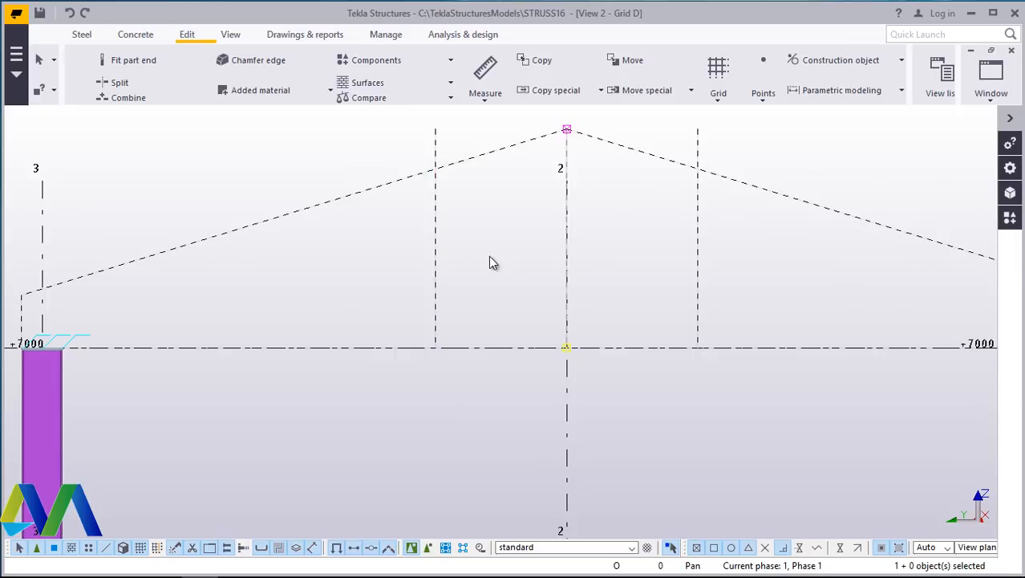
{"action": "left_click", "coordinate": [435, 260]}
{"action": "right_click", "coordinate": [353, 267]}
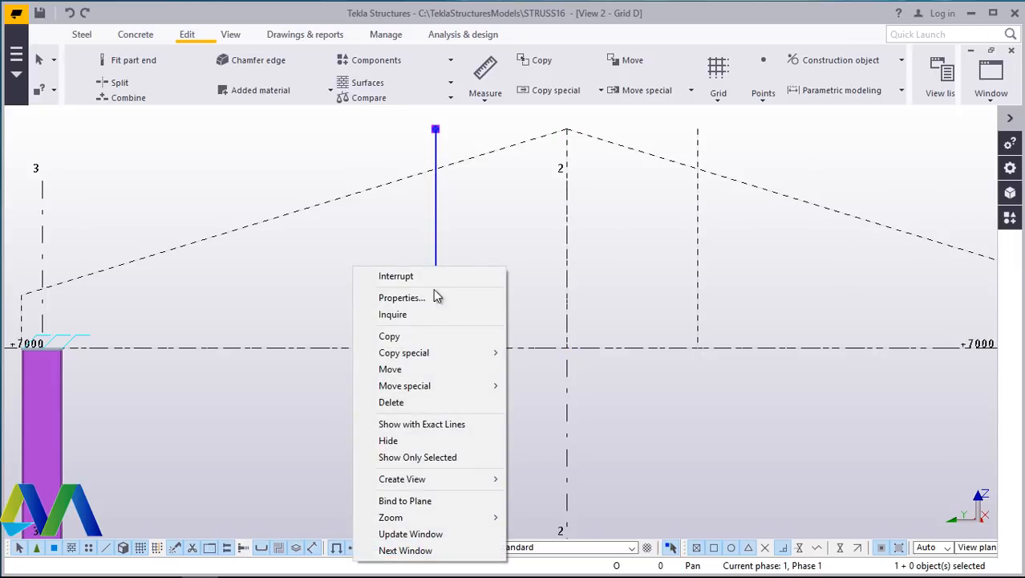
{"action": "left_click", "coordinate": [409, 338]}
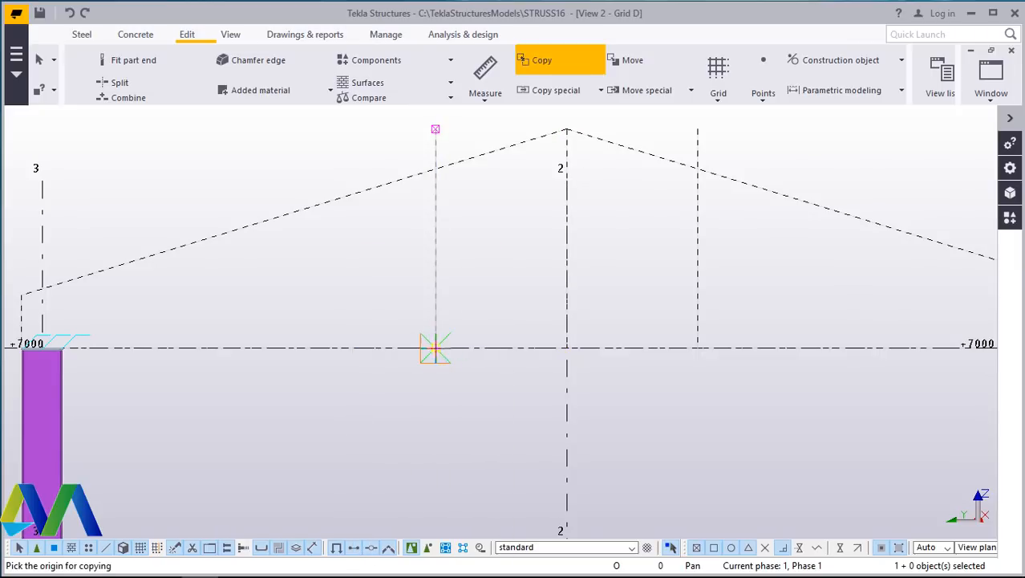
{"action": "left_click", "coordinate": [434, 347]}
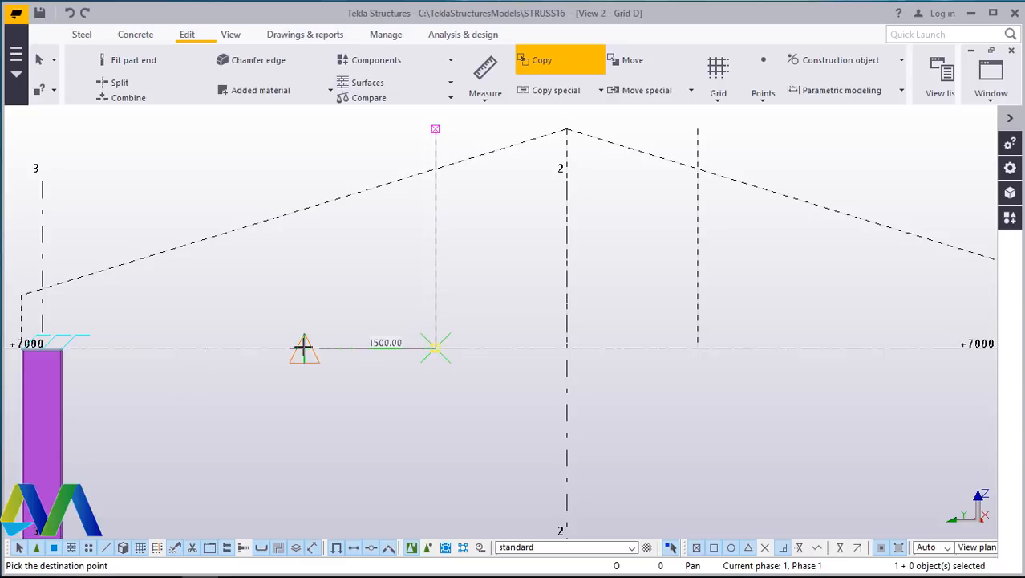
{"action": "type", "text": "1500"}
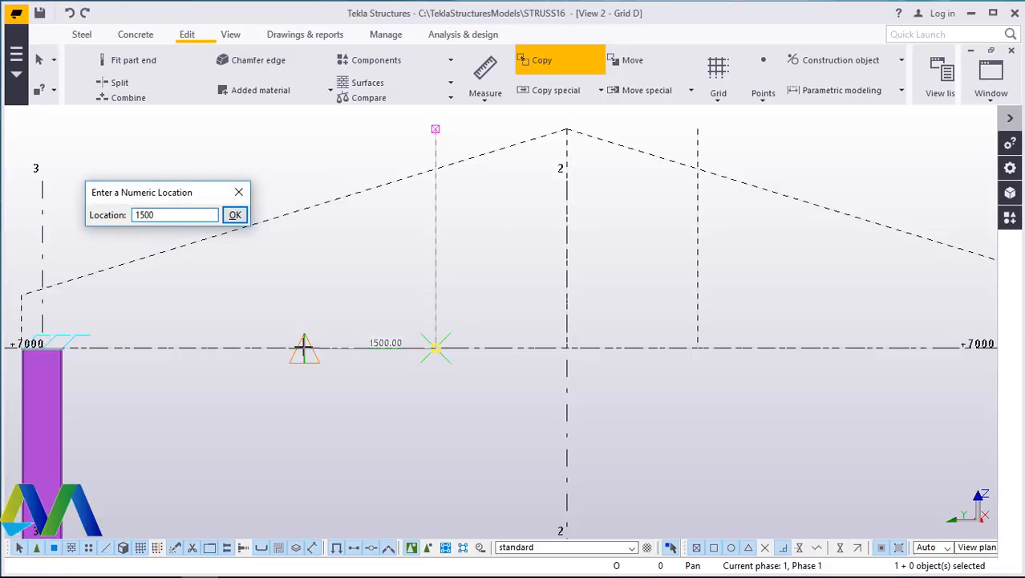
{"action": "key", "text": "Return"}
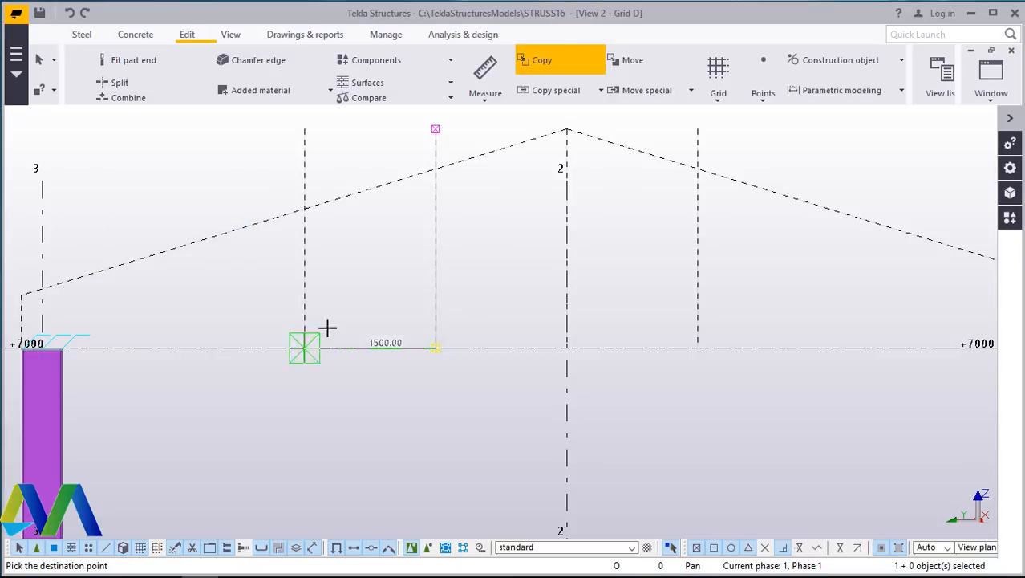
- Copy the newly placed vertical construction line another 1500 mm toward grid 3
{"action": "right_click", "coordinate": [348, 241]}
{"action": "left_click", "coordinate": [397, 265]}
{"action": "left_click", "coordinate": [304, 272]}
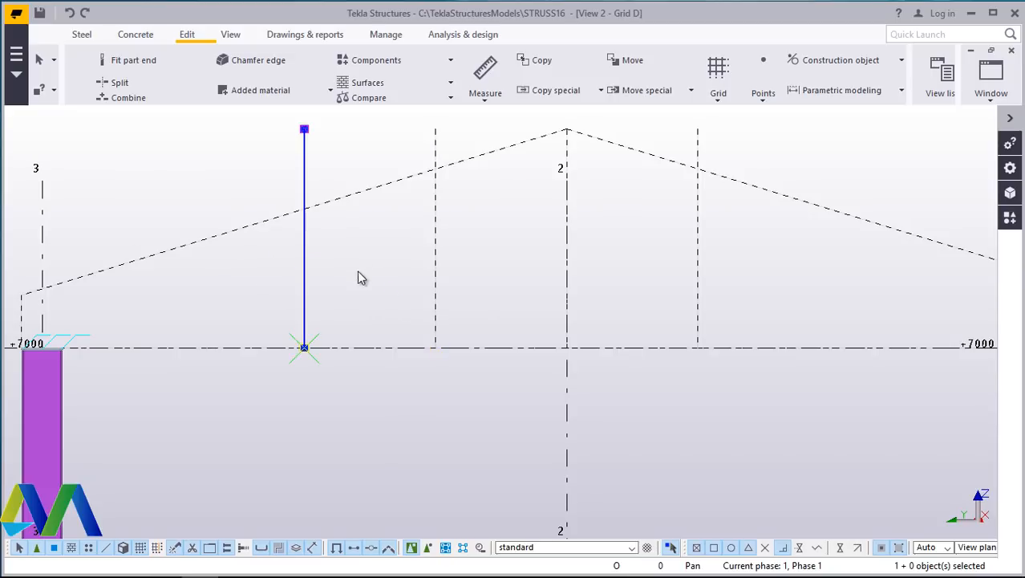
{"action": "right_click", "coordinate": [362, 265]}
{"action": "left_click", "coordinate": [400, 333]}
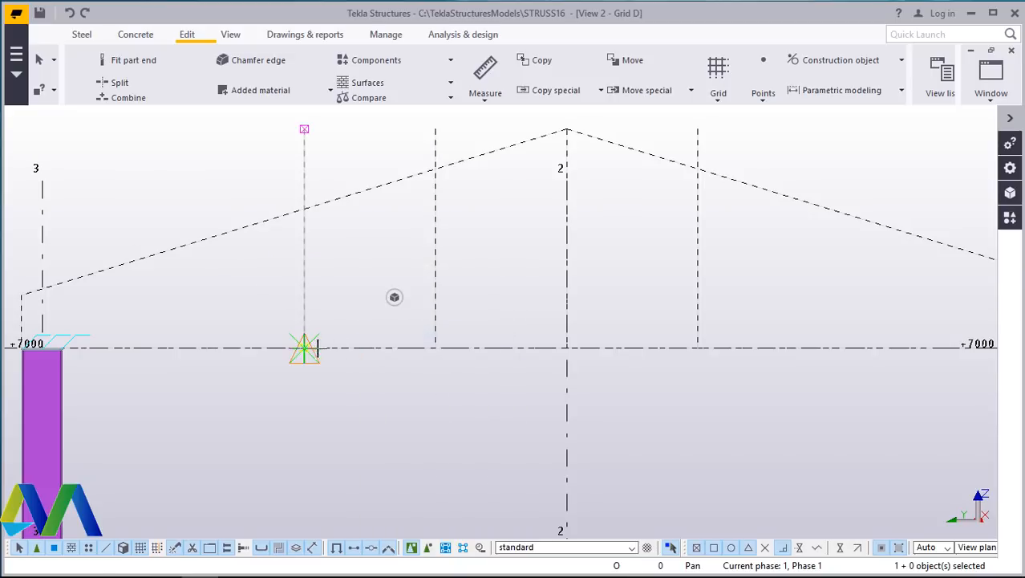
{"action": "left_click", "coordinate": [304, 347]}
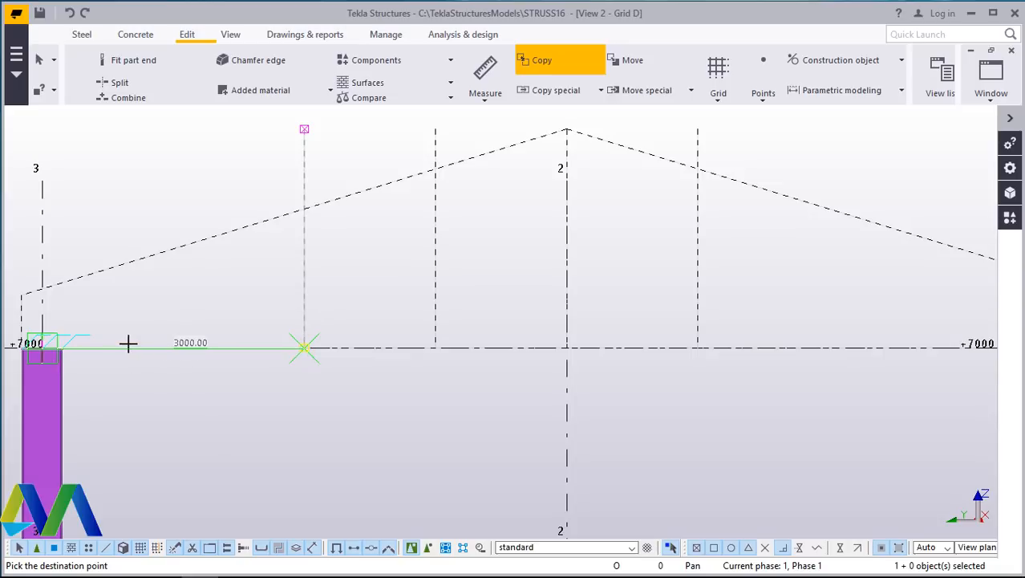
{"action": "type", "text": "150"}
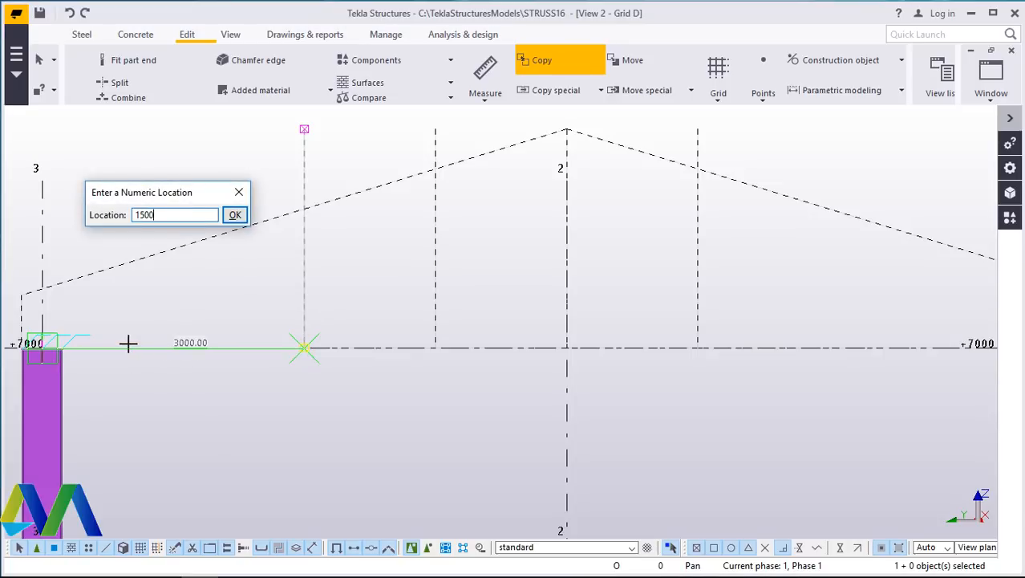
{"action": "type", "text": "0"}
{"action": "key", "text": "Return"}
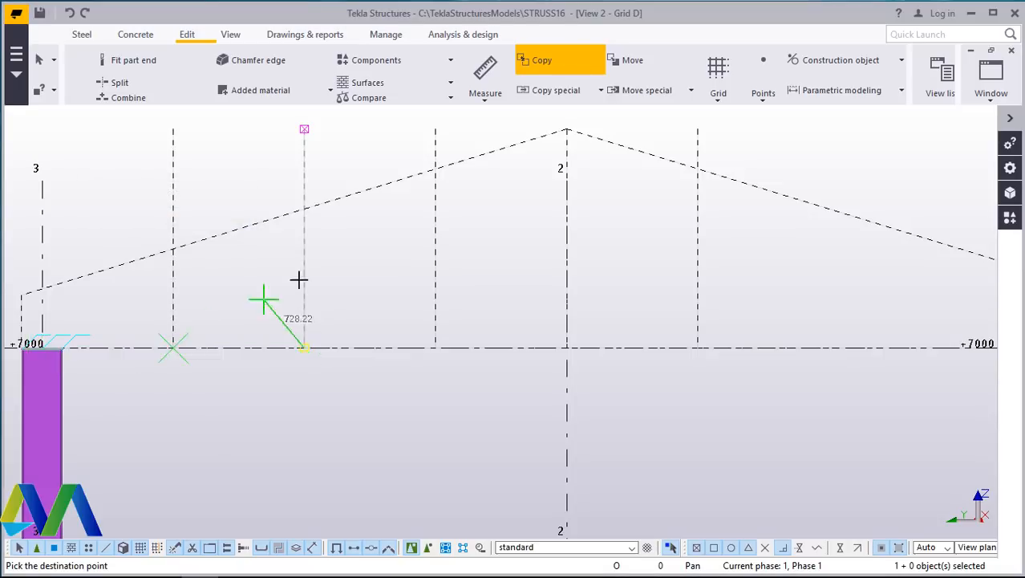
{"action": "right_click", "coordinate": [373, 244]}
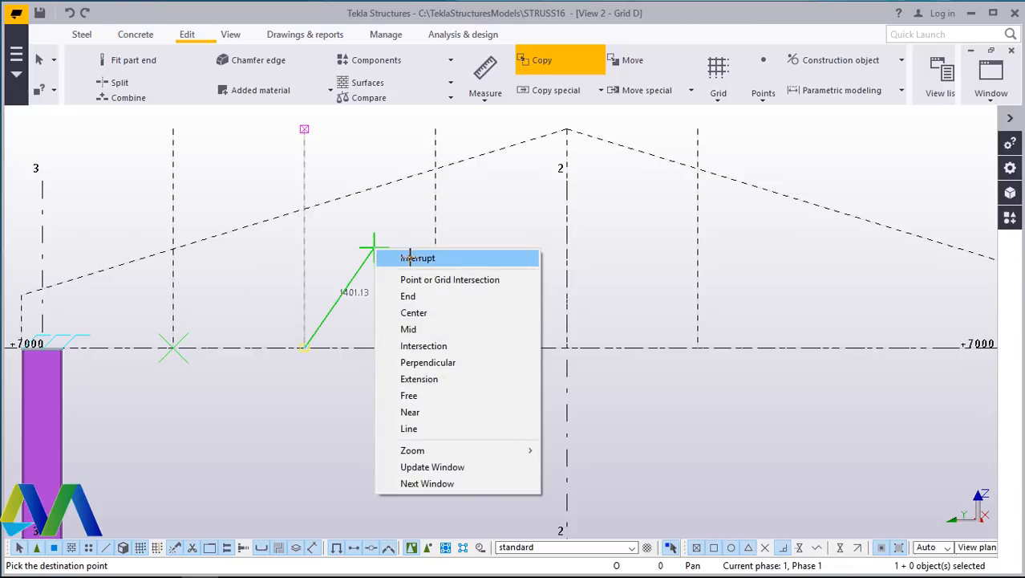
{"action": "left_click", "coordinate": [412, 259]}
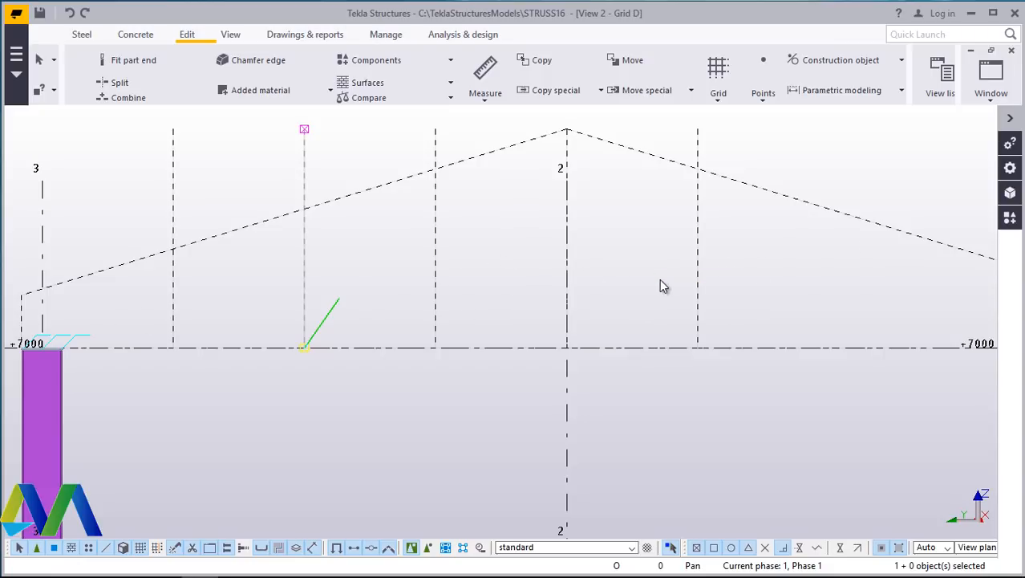
- Delete the vertical construction line 1500 mm from grid 2 toward grid 1
{"action": "right_click", "coordinate": [669, 253]}
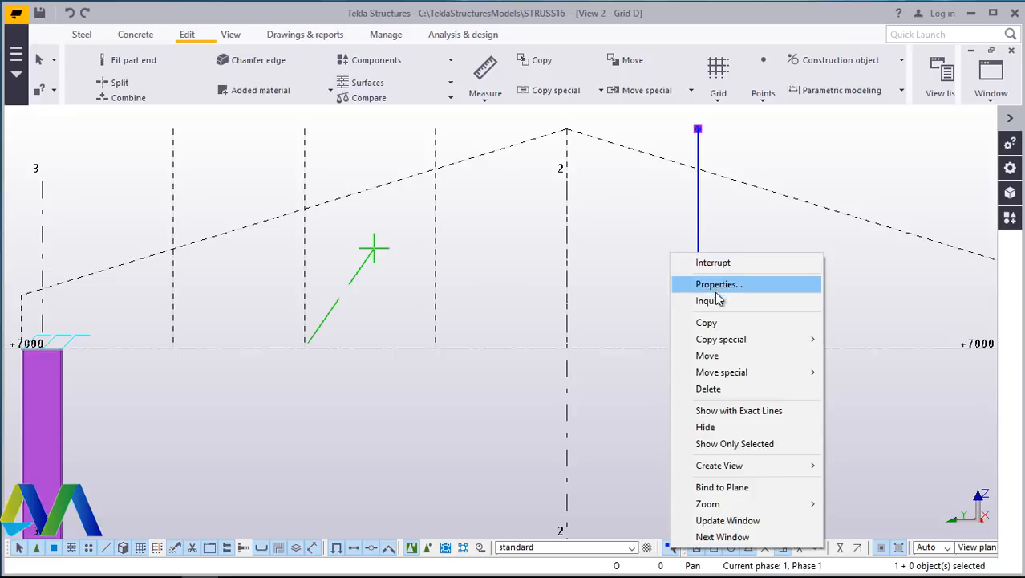
{"action": "left_click", "coordinate": [725, 388]}
{"action": "scroll", "coordinate": [520, 329], "scroll_direction": "down", "scroll_amount": 1}
{"action": "scroll", "coordinate": [519, 324], "scroll_direction": "down", "scroll_amount": 4}
{"action": "scroll", "coordinate": [256, 283], "scroll_direction": "up", "scroll_amount": 9}
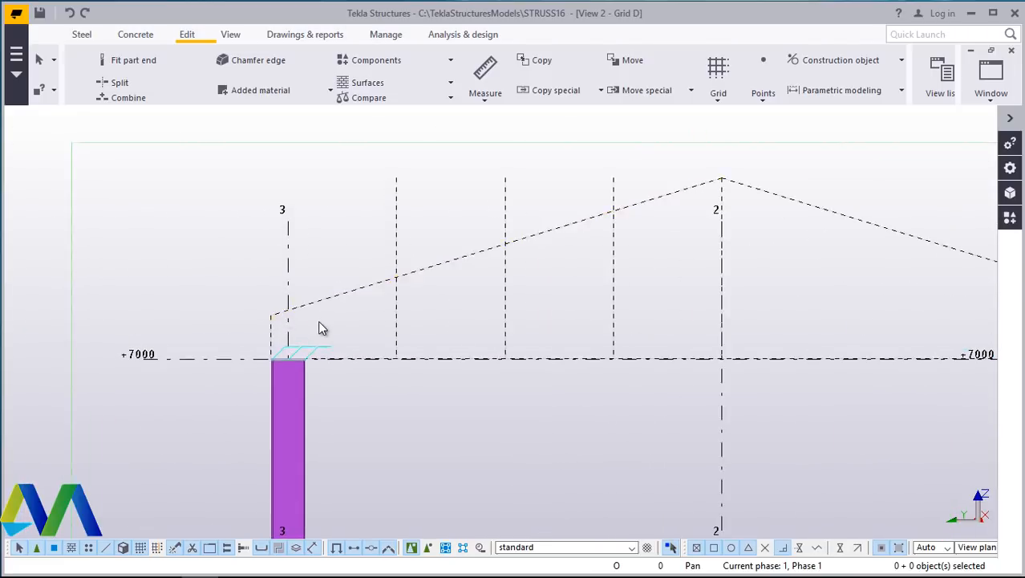
{"action": "scroll", "coordinate": [293, 348], "scroll_direction": "down", "scroll_amount": 4}
{"action": "scroll", "coordinate": [289, 351], "scroll_direction": "down", "scroll_amount": 2}
{"action": "scroll", "coordinate": [592, 308], "scroll_direction": "up", "scroll_amount": 5}
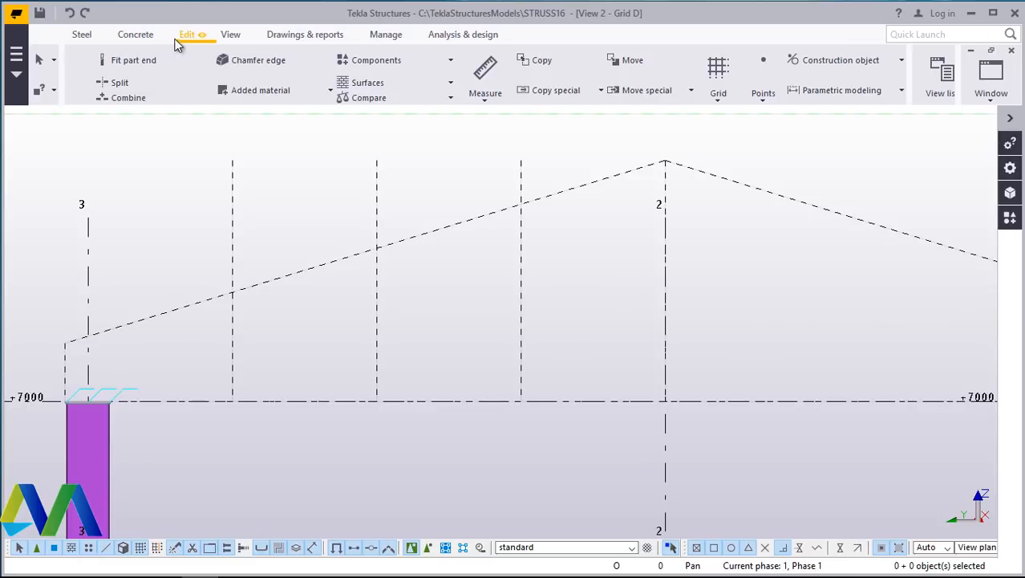
- Draw a diagonal construction line from the base of the vertical line 1500 mm left of grid 2 up to the ridge at grid 2
{"action": "left_click", "coordinate": [842, 61]}
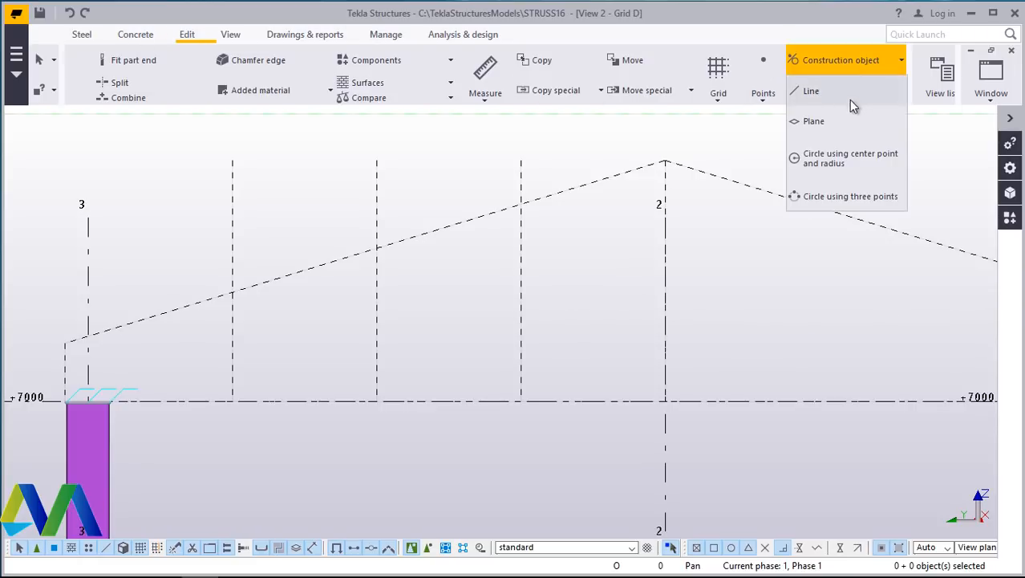
{"action": "left_click", "coordinate": [846, 94]}
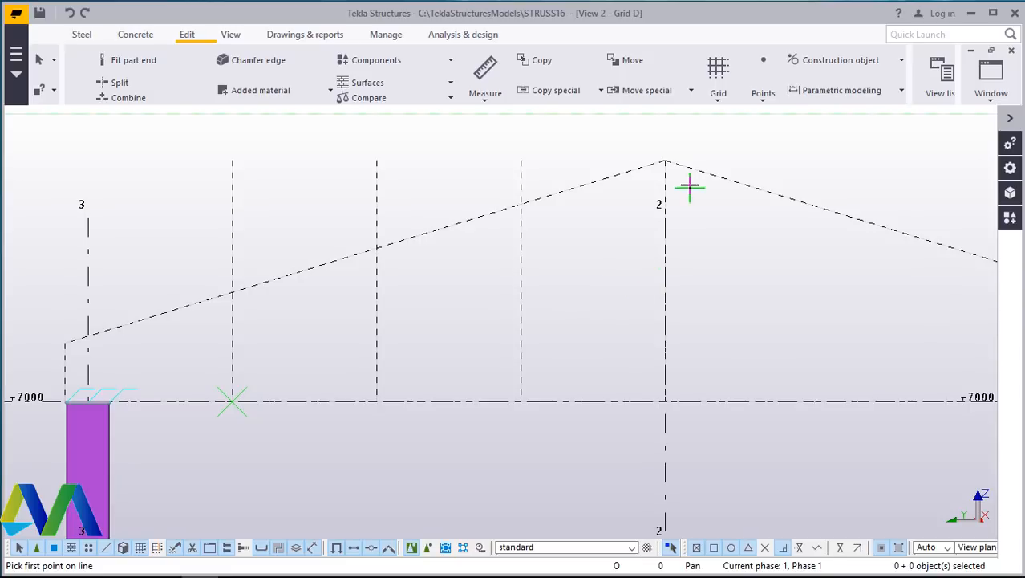
{"action": "left_click", "coordinate": [521, 401]}
{"action": "left_click", "coordinate": [665, 166]}
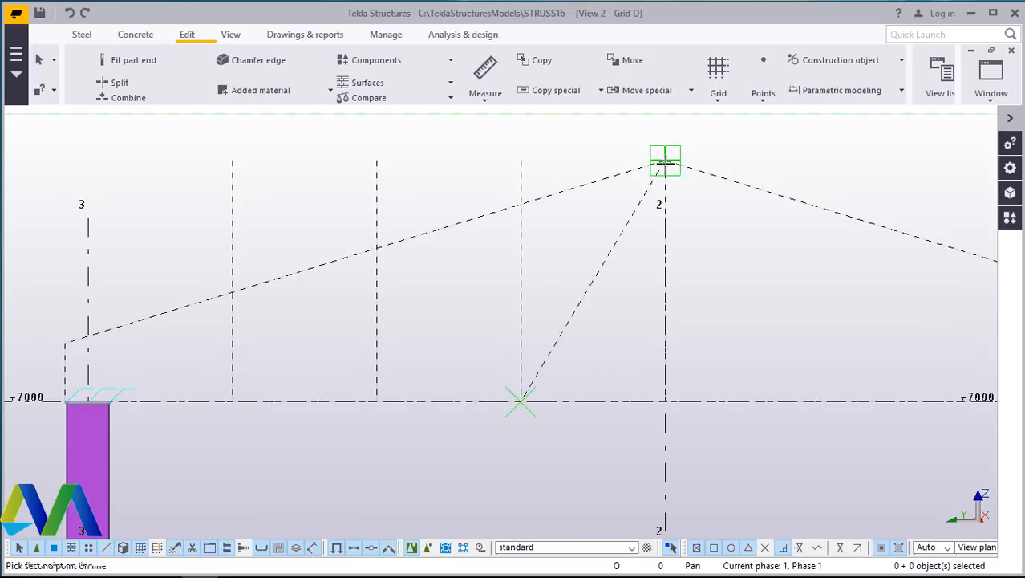
{"action": "right_click", "coordinate": [681, 203]}
{"action": "left_click", "coordinate": [704, 213]}
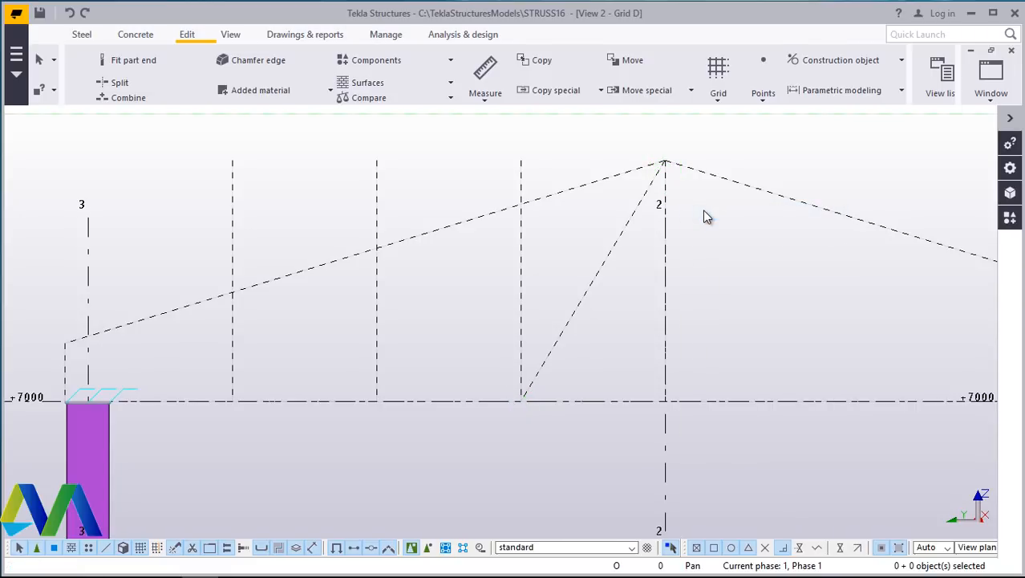
- Draw a short horizontal construction line from a point on the new diagonal to the vertical line beside it
{"action": "left_click", "coordinate": [834, 64]}
{"action": "left_click", "coordinate": [830, 95]}
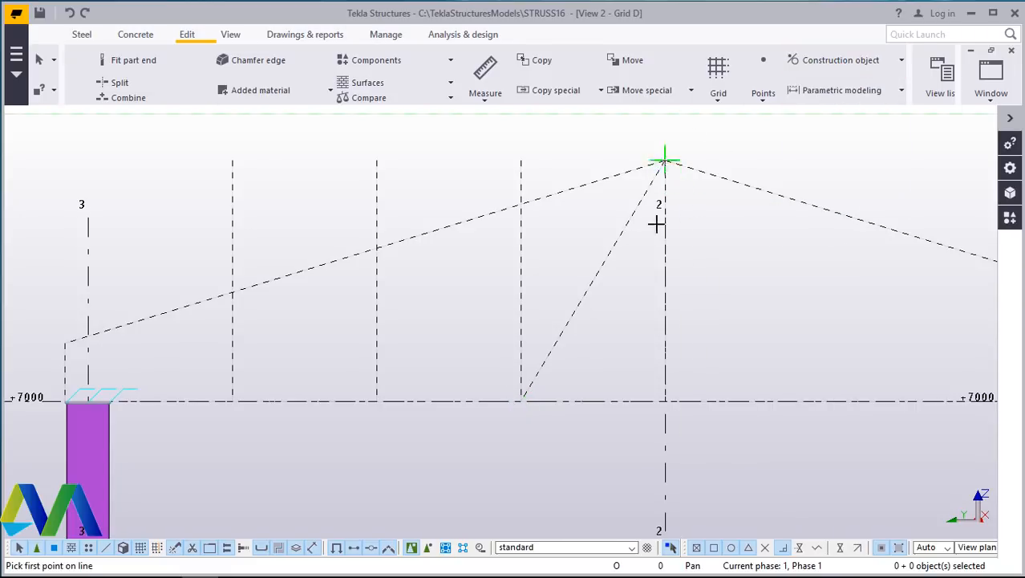
{"action": "left_click", "coordinate": [594, 282]}
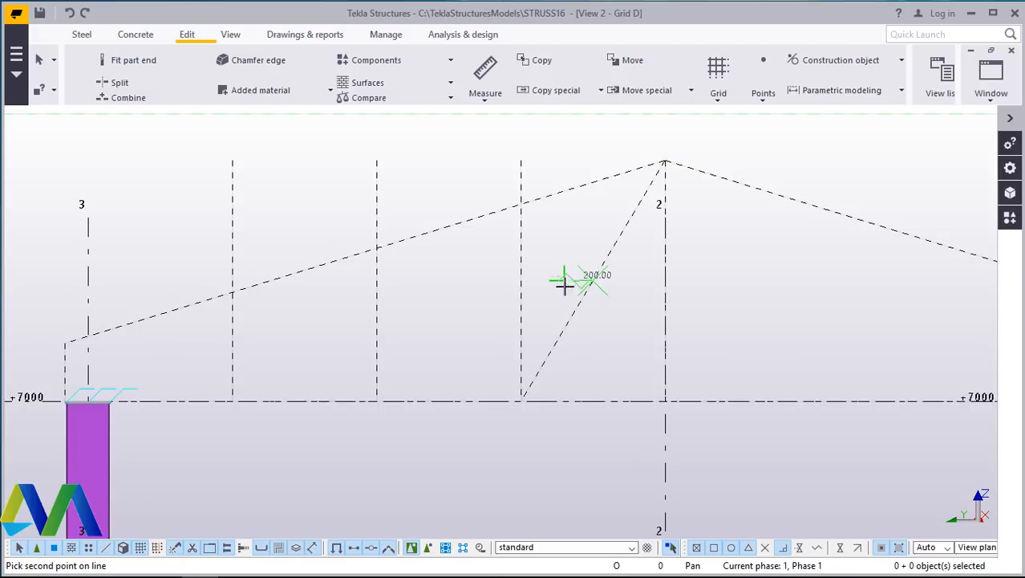
{"action": "left_click", "coordinate": [521, 282]}
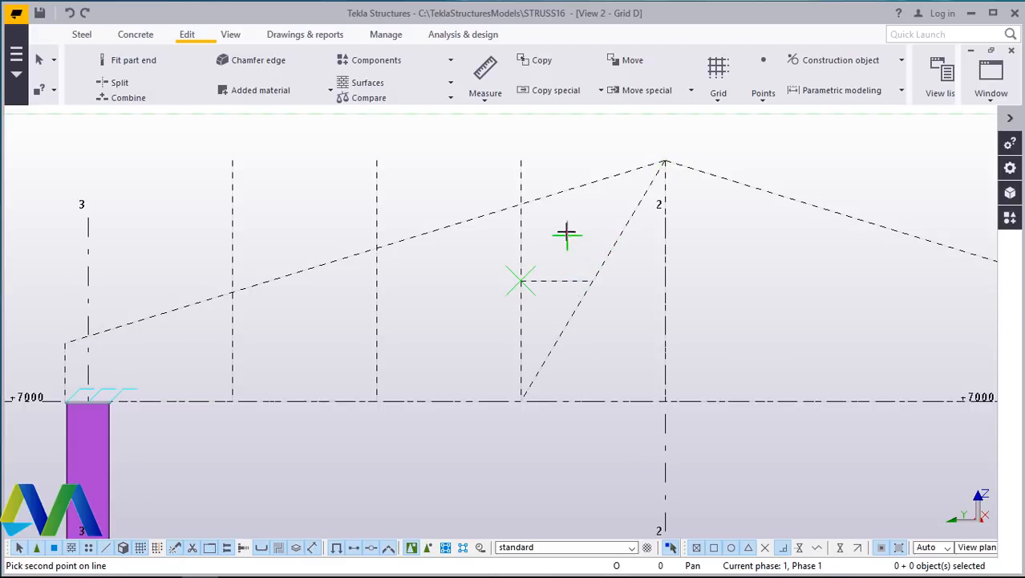
{"action": "right_click", "coordinate": [567, 232]}
{"action": "left_click", "coordinate": [594, 237]}
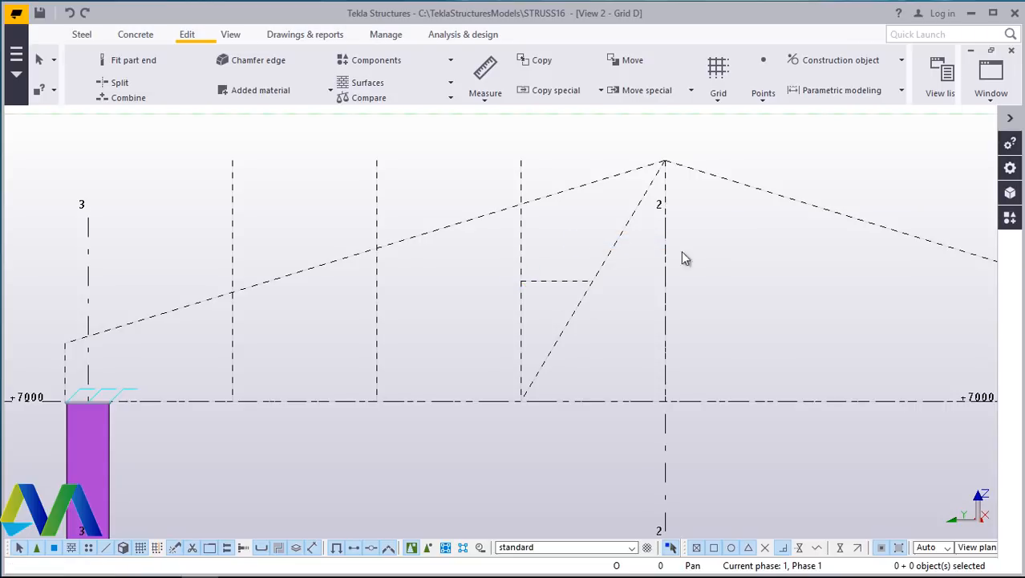
- Draw a construction line from that point on the diagonal up to the sloped top line
{"action": "left_click", "coordinate": [832, 60]}
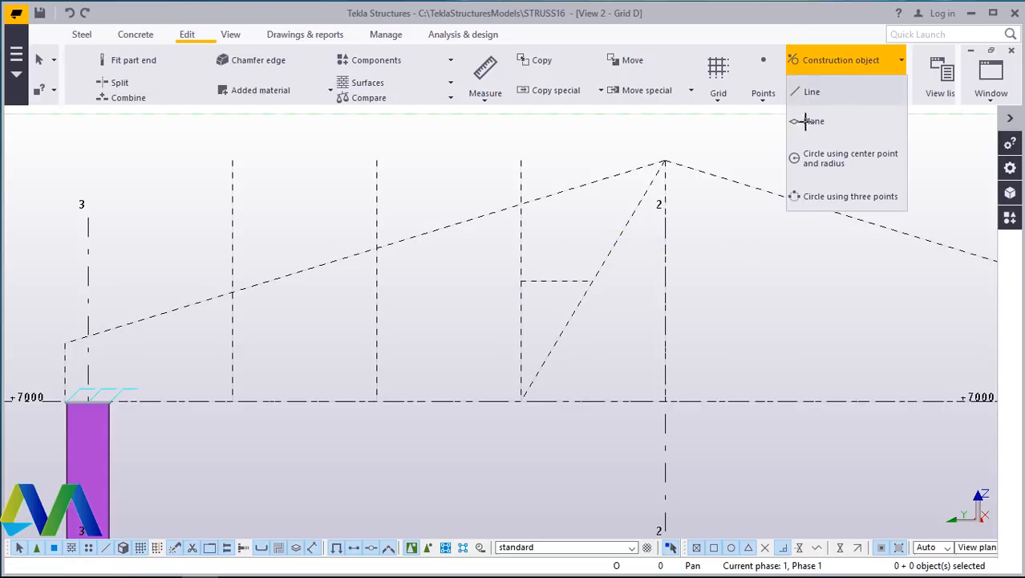
{"action": "left_click", "coordinate": [807, 91]}
{"action": "left_click", "coordinate": [593, 278]}
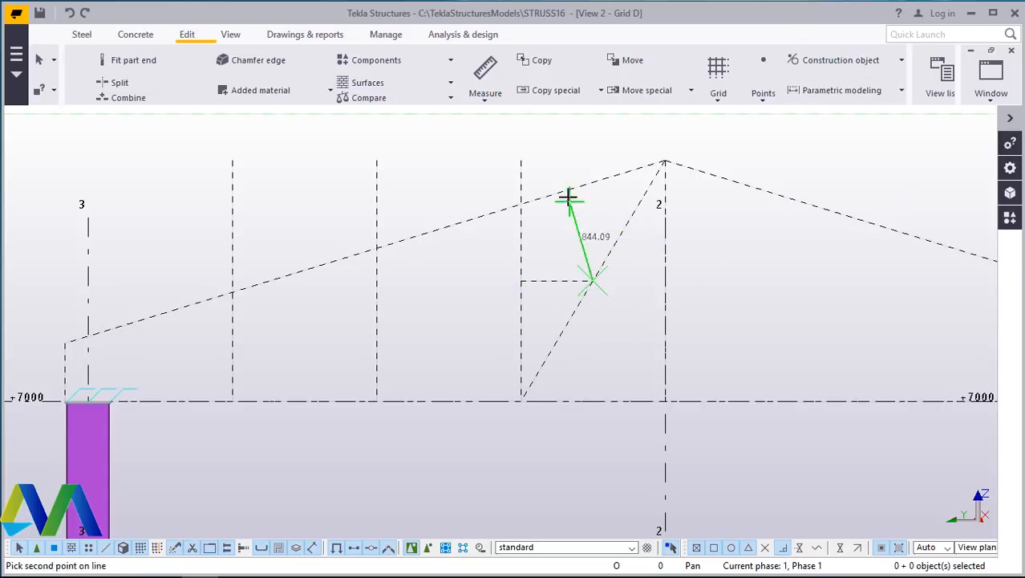
{"action": "left_click", "coordinate": [567, 193]}
{"action": "right_click", "coordinate": [589, 204]}
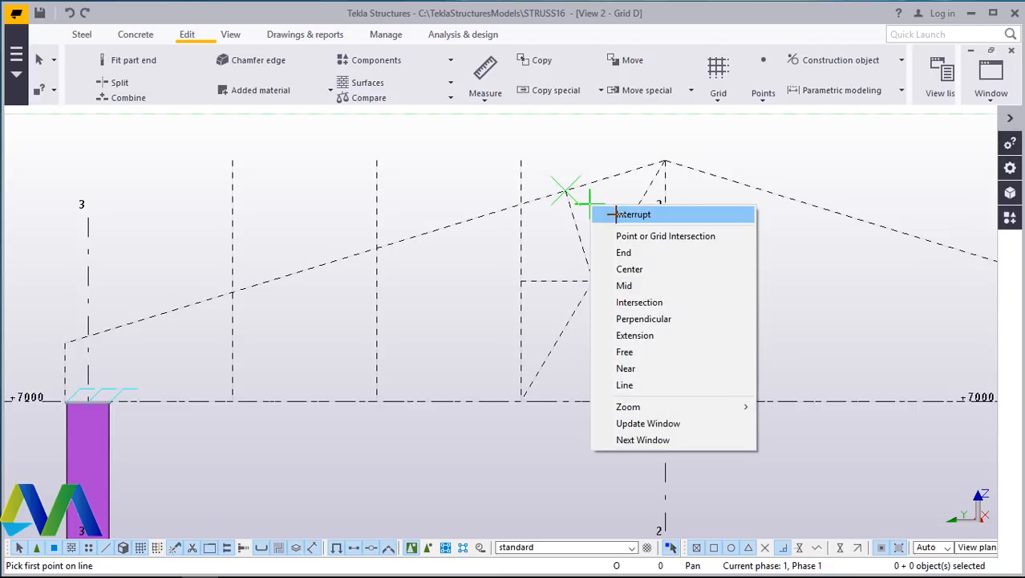
{"action": "left_click", "coordinate": [680, 215]}
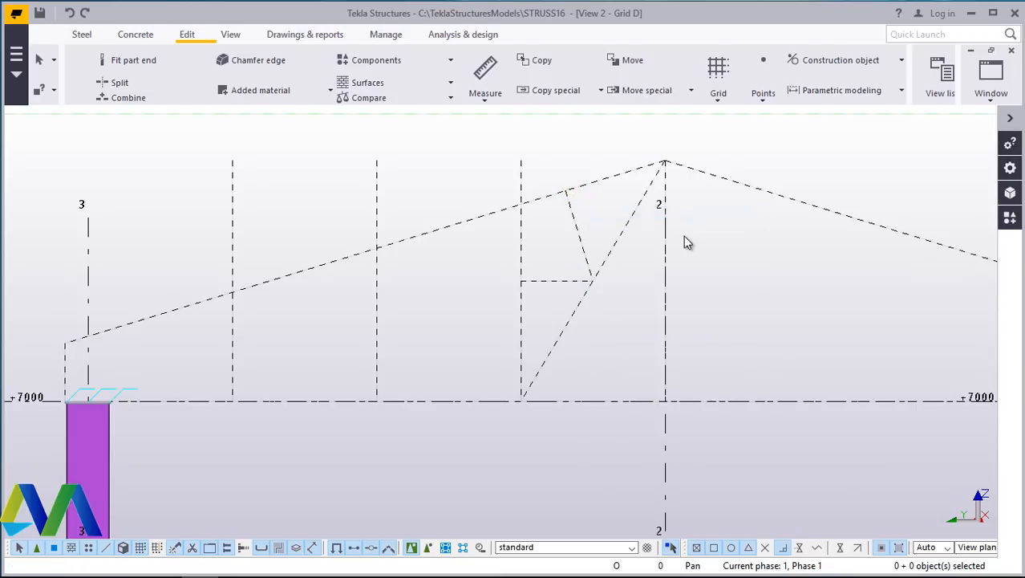
{"action": "left_click", "coordinate": [802, 61]}
{"action": "left_click", "coordinate": [818, 92]}
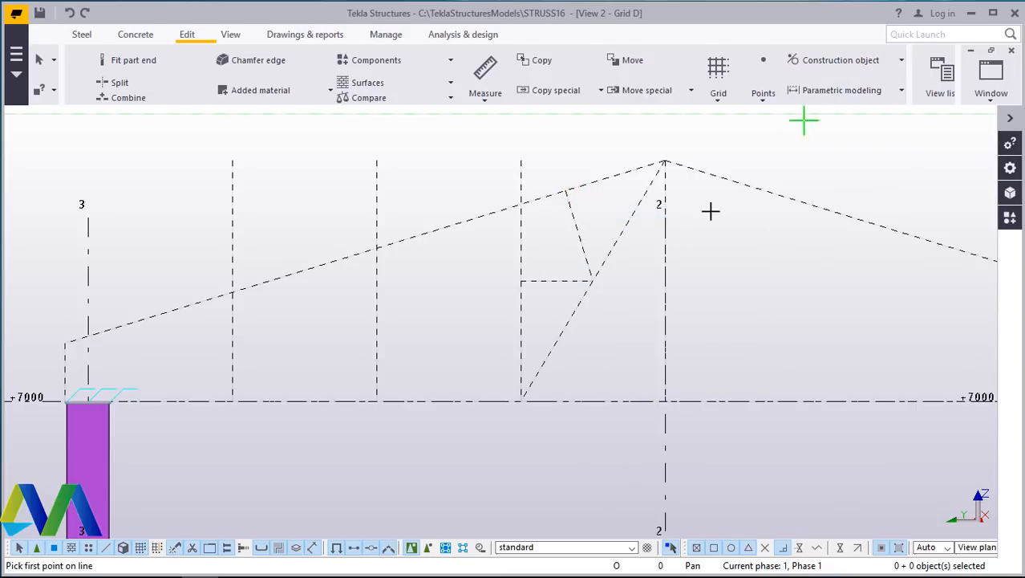
{"action": "left_click", "coordinate": [520, 400]}
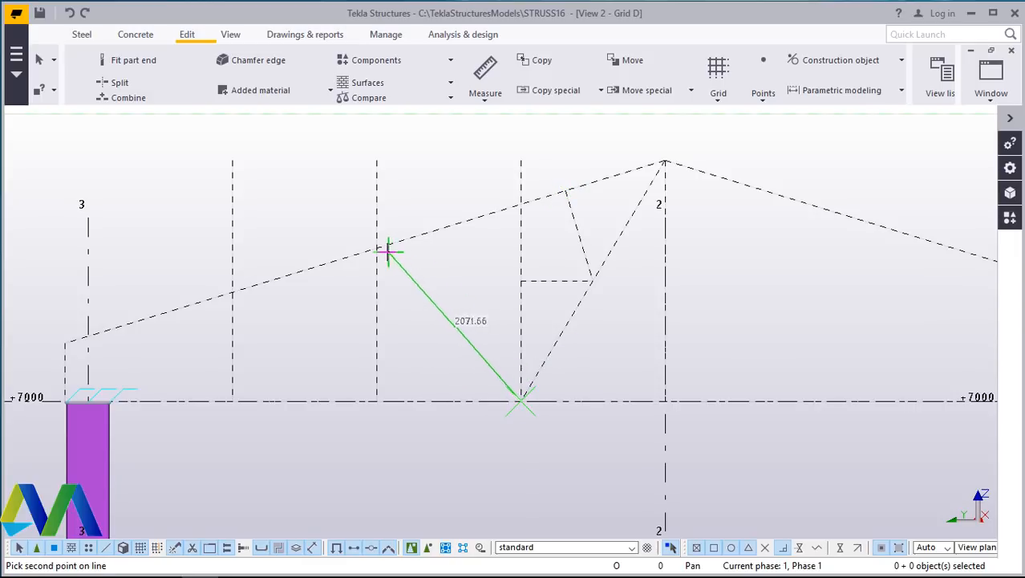
{"action": "scroll", "coordinate": [375, 249], "scroll_direction": "up", "scroll_amount": 4}
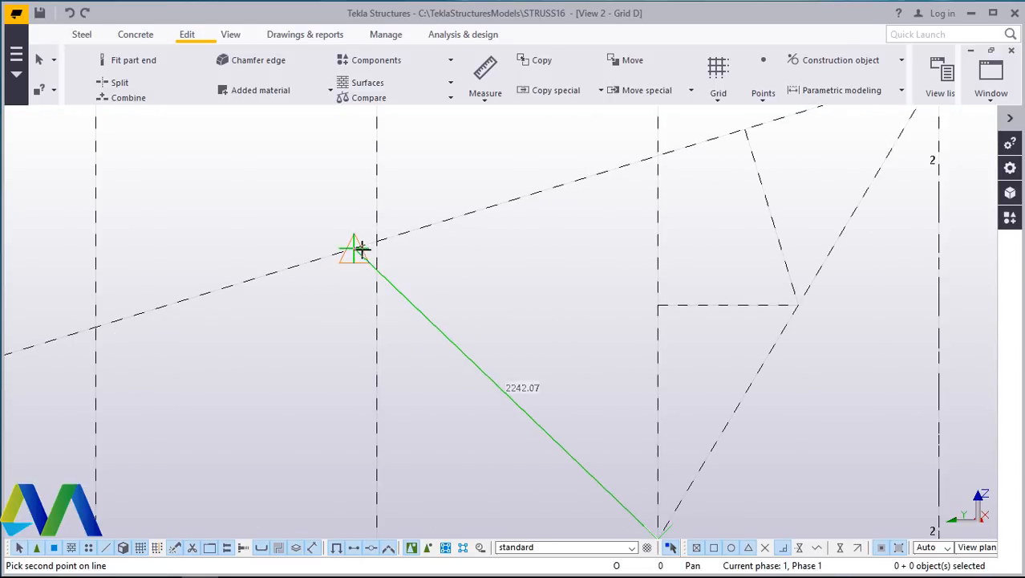
{"action": "scroll", "coordinate": [378, 237], "scroll_direction": "up", "scroll_amount": 1}
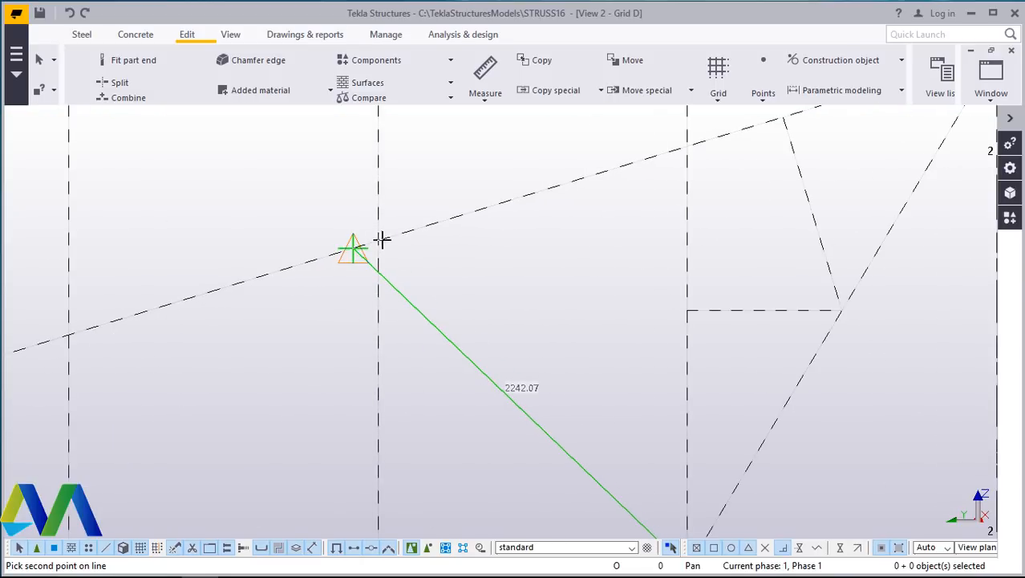
{"action": "scroll", "coordinate": [384, 247], "scroll_direction": "down", "scroll_amount": 3}
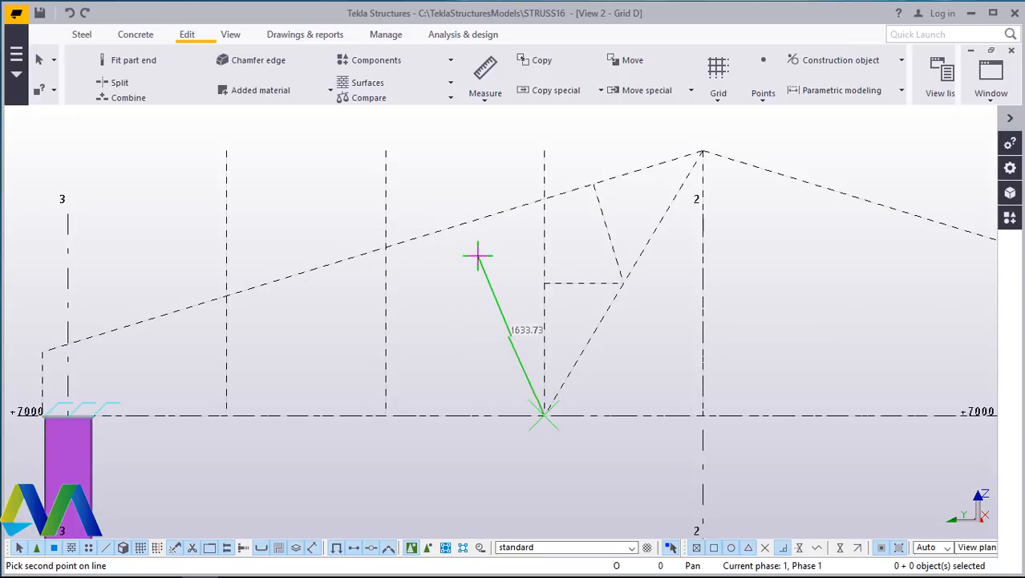
{"action": "key", "text": "Escape"}
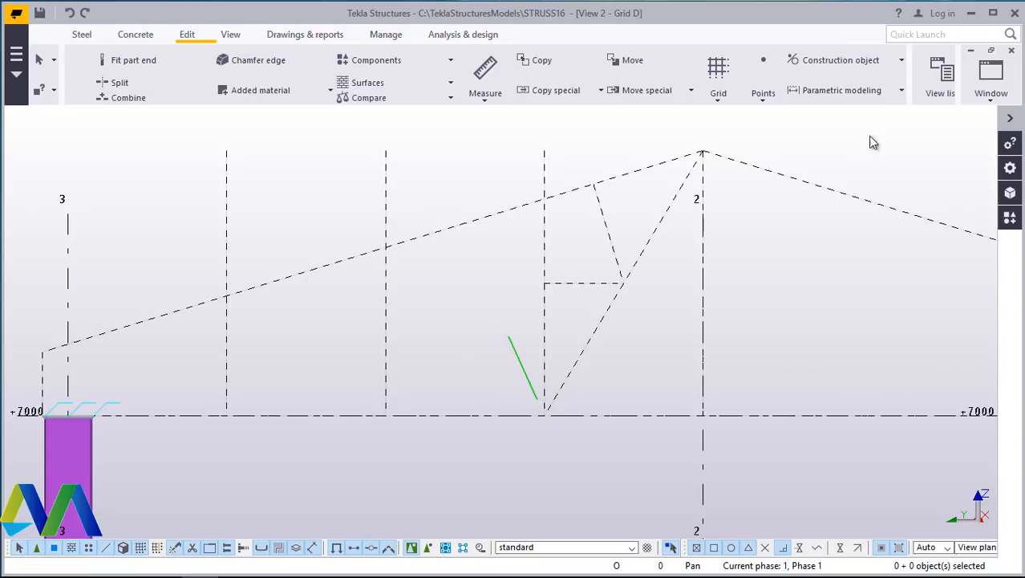
- Draw a diagonal construction line from the top chord at the second vertical line down to the base of the vertical line left of grid 2
{"action": "left_click", "coordinate": [838, 61]}
{"action": "left_click", "coordinate": [844, 83]}
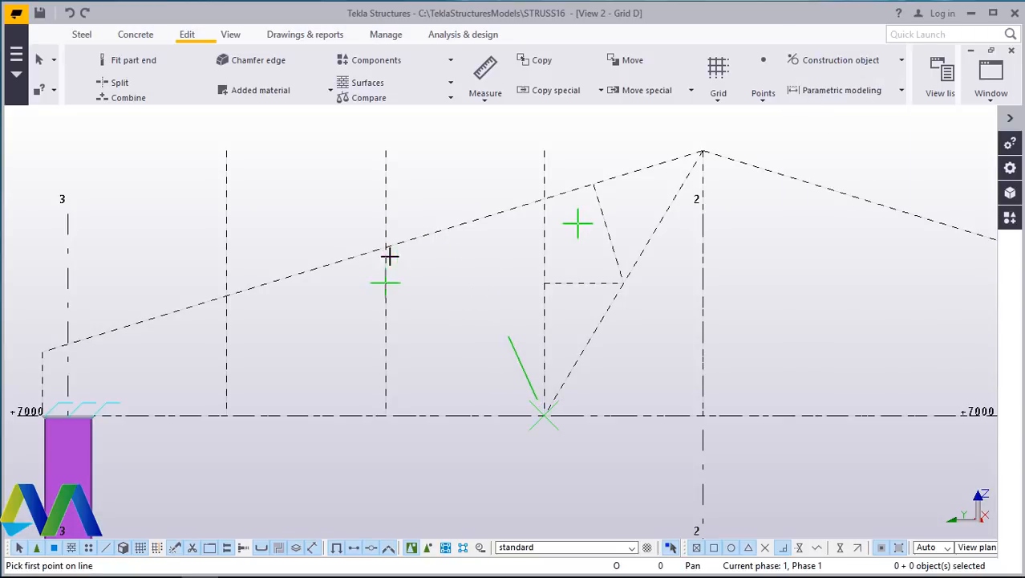
{"action": "scroll", "coordinate": [377, 252], "scroll_direction": "up", "scroll_amount": 4}
{"action": "scroll", "coordinate": [396, 247], "scroll_direction": "up", "scroll_amount": 1}
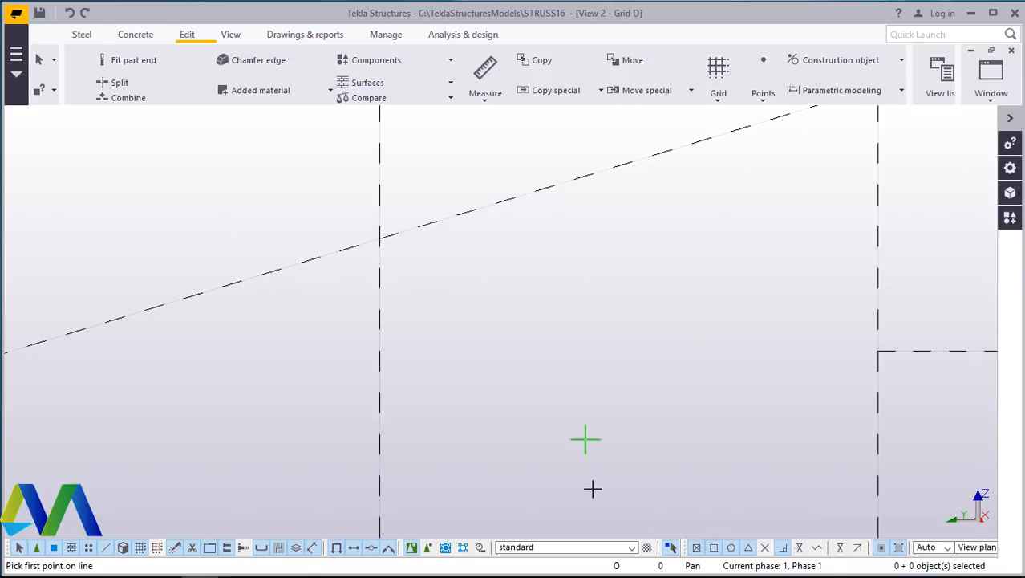
{"action": "left_click", "coordinate": [380, 238]}
{"action": "scroll", "coordinate": [429, 263], "scroll_direction": "down", "scroll_amount": 2}
{"action": "scroll", "coordinate": [398, 235], "scroll_direction": "down", "scroll_amount": 1}
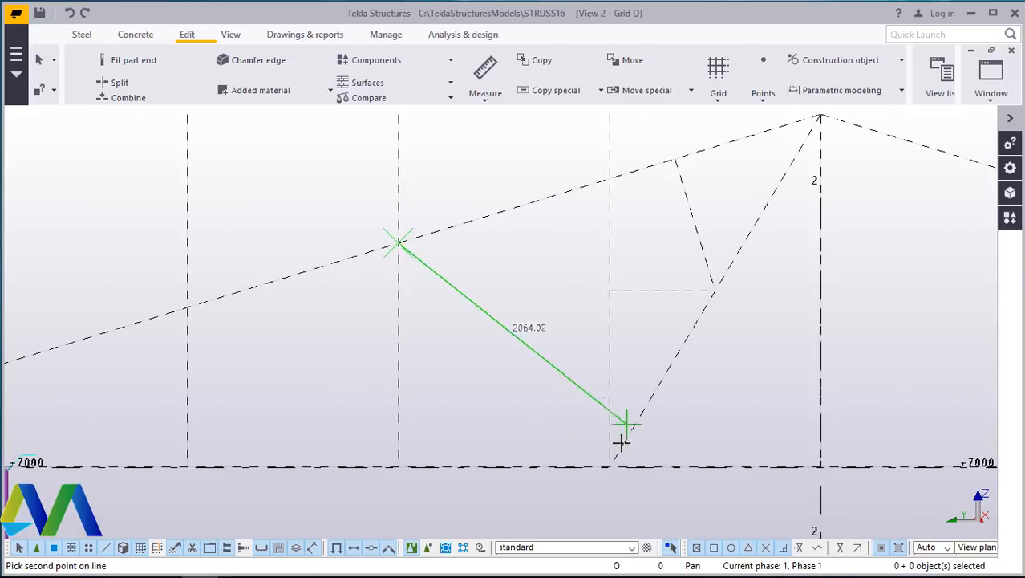
{"action": "left_click", "coordinate": [610, 465]}
{"action": "right_click", "coordinate": [526, 272]}
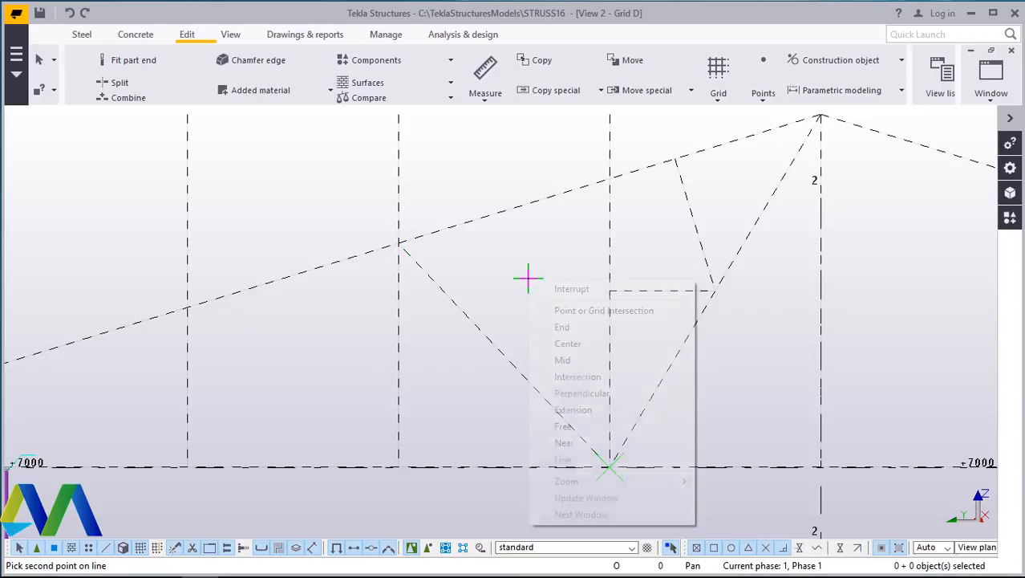
{"action": "left_click", "coordinate": [562, 289]}
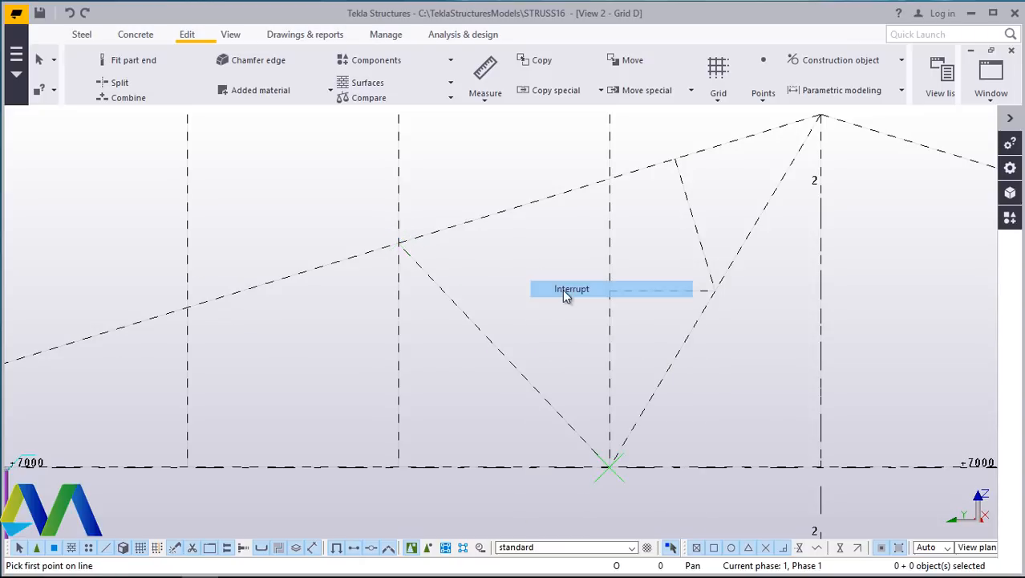
- Draw a diagonal construction line from that same top-chord point down to the base of the next vertical line toward grid 3
{"action": "left_click", "coordinate": [830, 65]}
{"action": "left_click", "coordinate": [811, 90]}
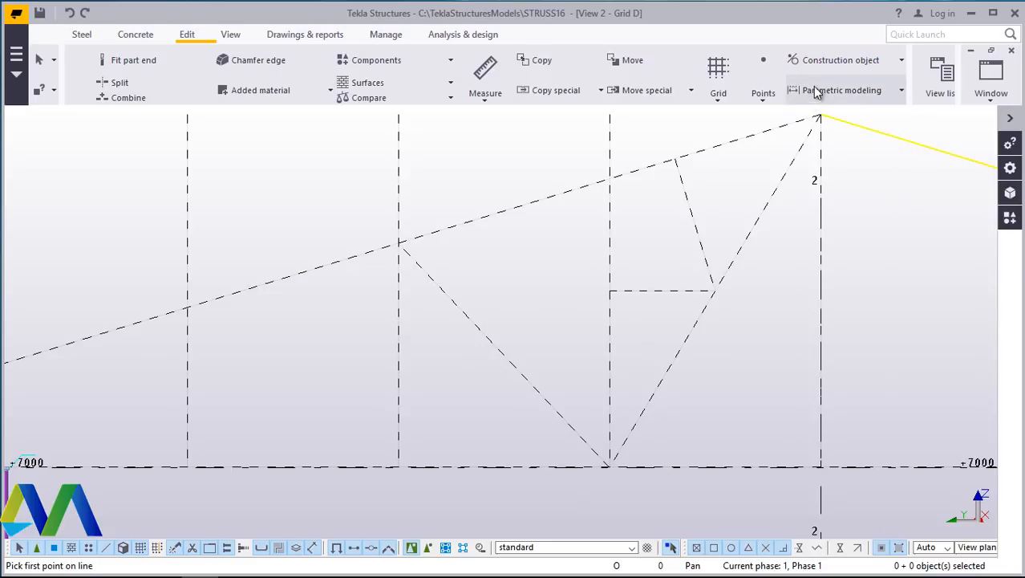
{"action": "left_click", "coordinate": [398, 243]}
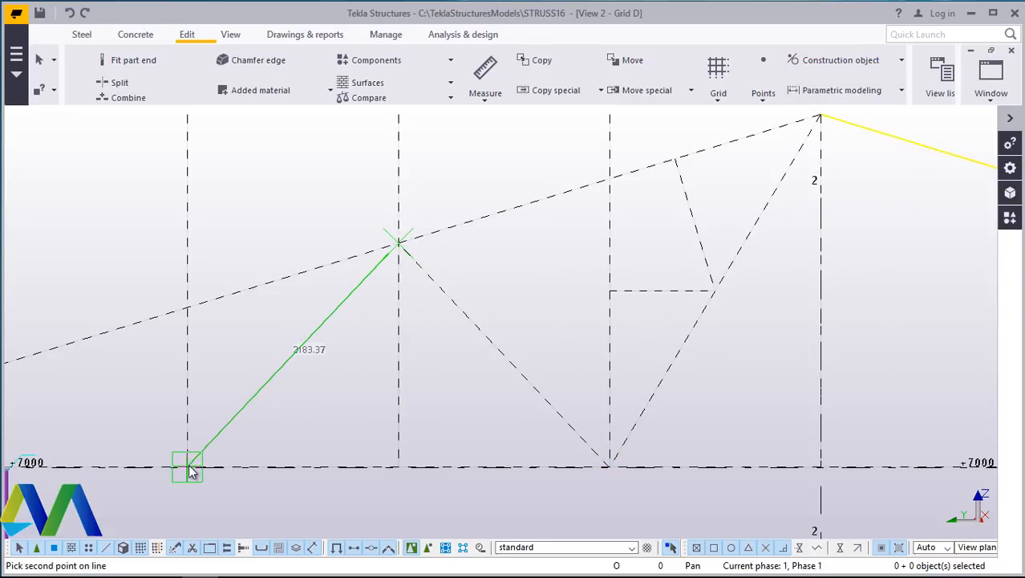
{"action": "left_click", "coordinate": [256, 440]}
{"action": "right_click", "coordinate": [343, 378]}
{"action": "left_click", "coordinate": [417, 144]}
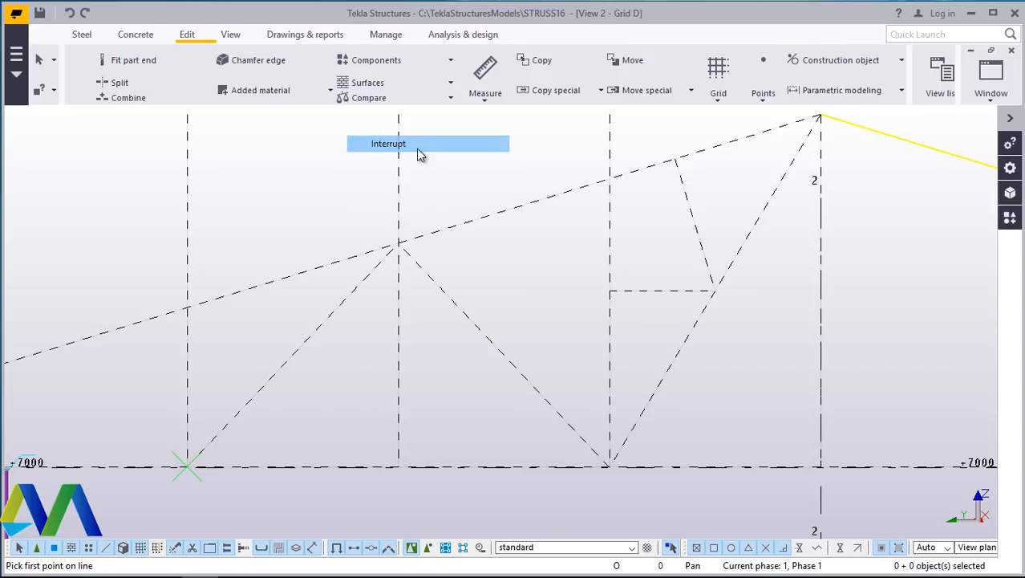
- Draw a diagonal construction line from the base of the first vertical line up to the truss's left end at grid 3
{"action": "left_click", "coordinate": [835, 61]}
{"action": "left_click", "coordinate": [813, 91]}
{"action": "scroll", "coordinate": [542, 321], "scroll_direction": "down", "scroll_amount": 3}
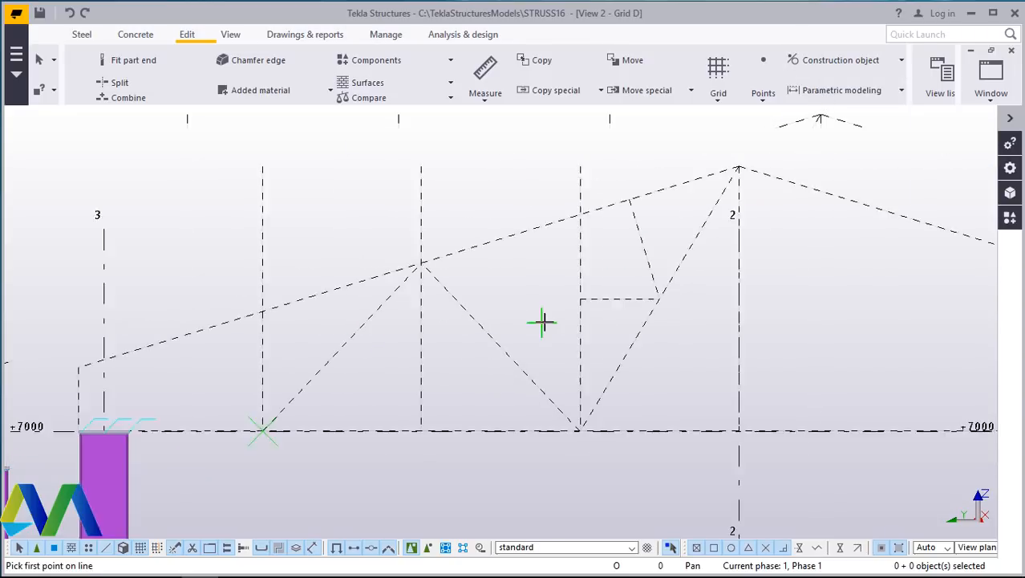
{"action": "scroll", "coordinate": [206, 384], "scroll_direction": "up", "scroll_amount": 3}
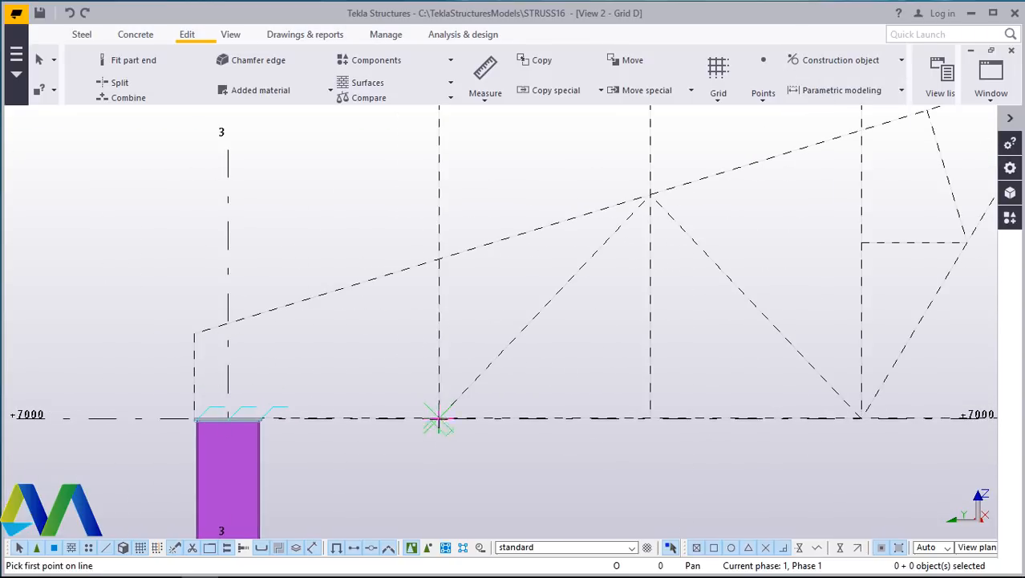
{"action": "left_click", "coordinate": [439, 417]}
{"action": "left_click", "coordinate": [195, 332]}
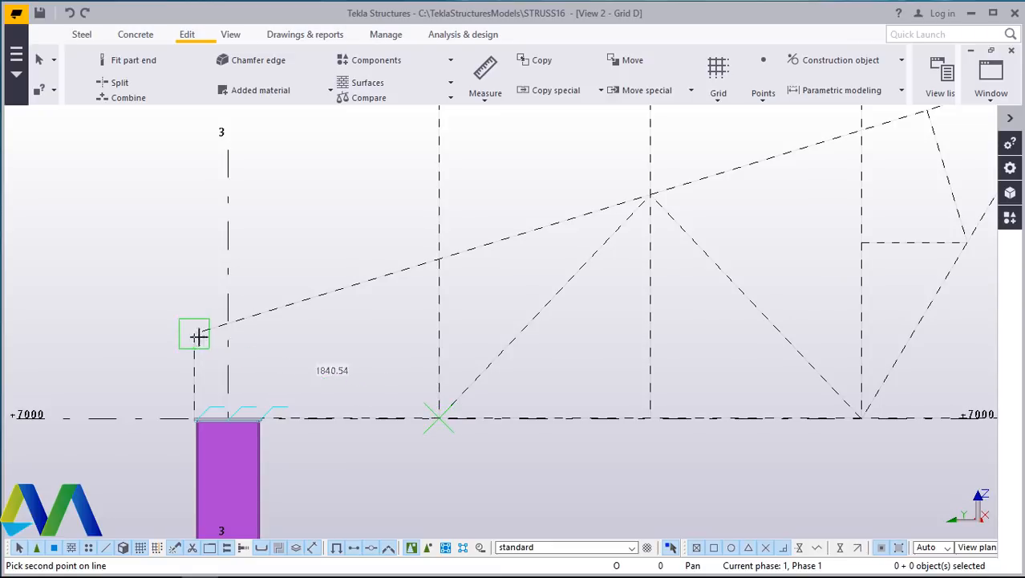
{"action": "right_click", "coordinate": [295, 248]}
{"action": "left_click", "coordinate": [337, 260]}
- Shorten the first vertical construction line to 1250 mm and trim the vertical at the web apex to the top chord
{"action": "scroll", "coordinate": [208, 333], "scroll_direction": "down", "scroll_amount": 2}
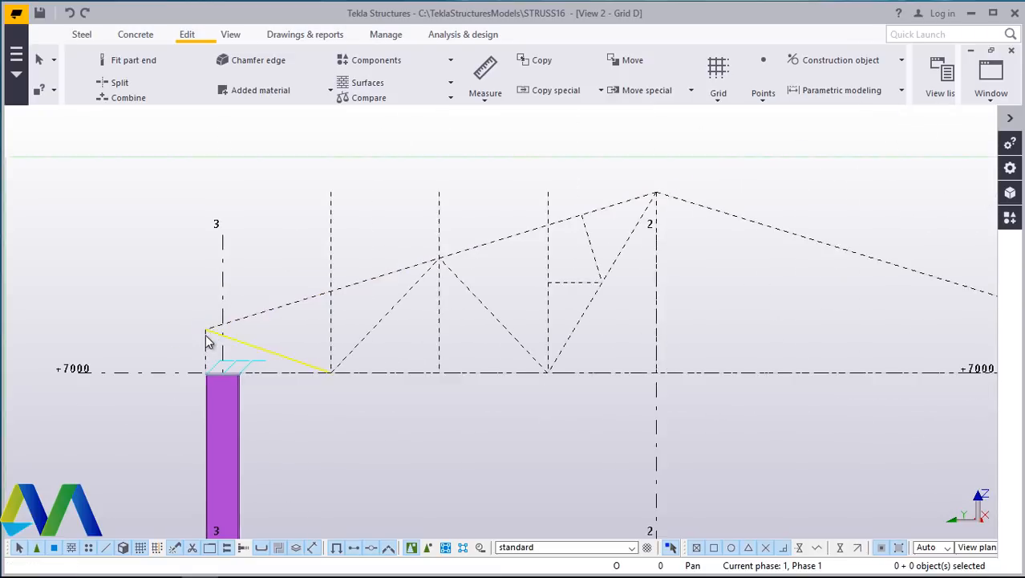
{"action": "scroll", "coordinate": [544, 304], "scroll_direction": "up", "scroll_amount": 2}
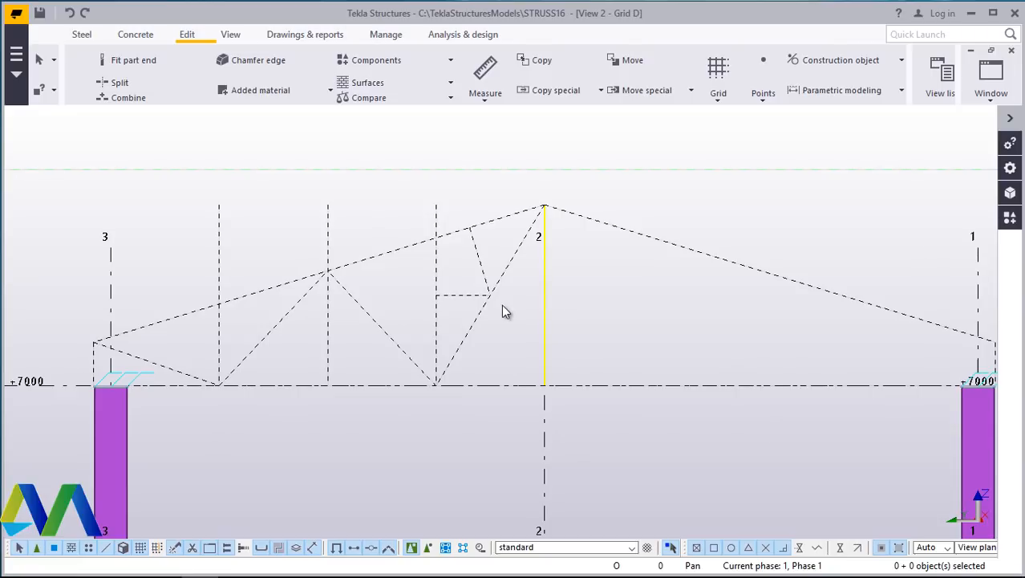
{"action": "scroll", "coordinate": [195, 274], "scroll_direction": "up", "scroll_amount": 1}
{"action": "double_click", "coordinate": [228, 249]}
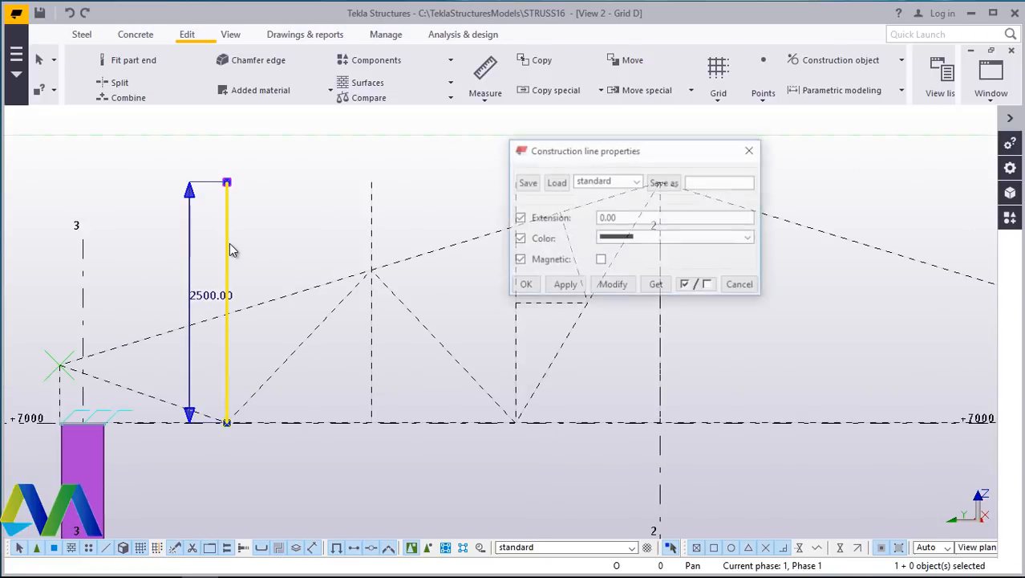
{"action": "left_click_drag", "start_coordinate": [227, 186], "coordinate": [228, 304]}
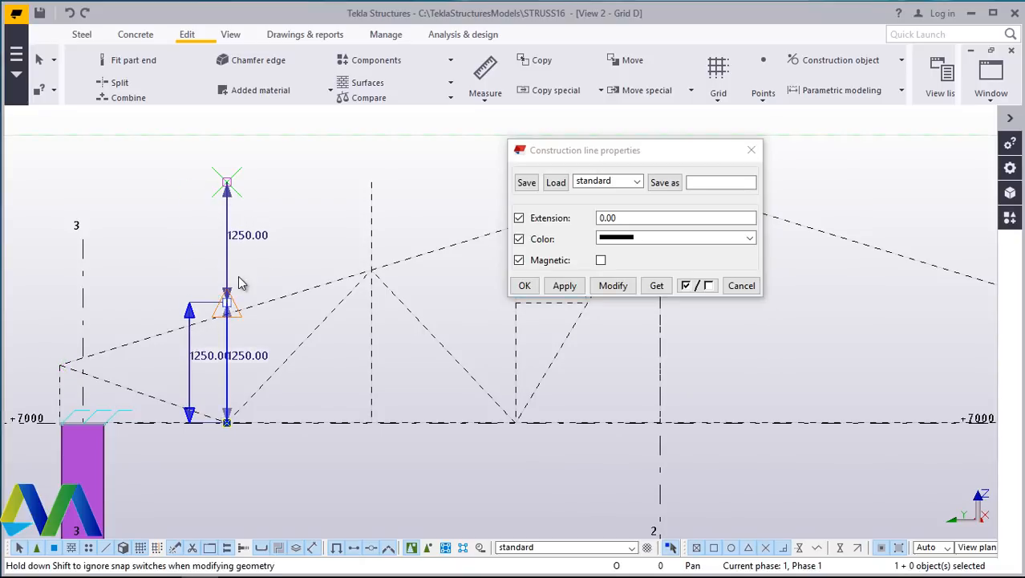
{"action": "left_click", "coordinate": [372, 230]}
{"action": "left_click", "coordinate": [372, 230]}
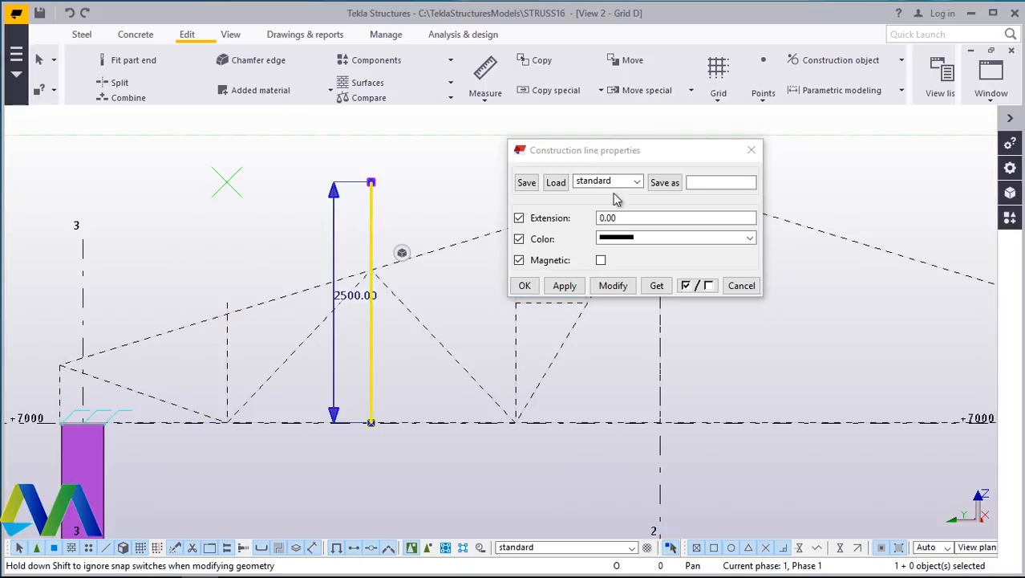
{"action": "left_click_drag", "start_coordinate": [377, 197], "coordinate": [371, 269]}
{"action": "key", "text": "Delete"}
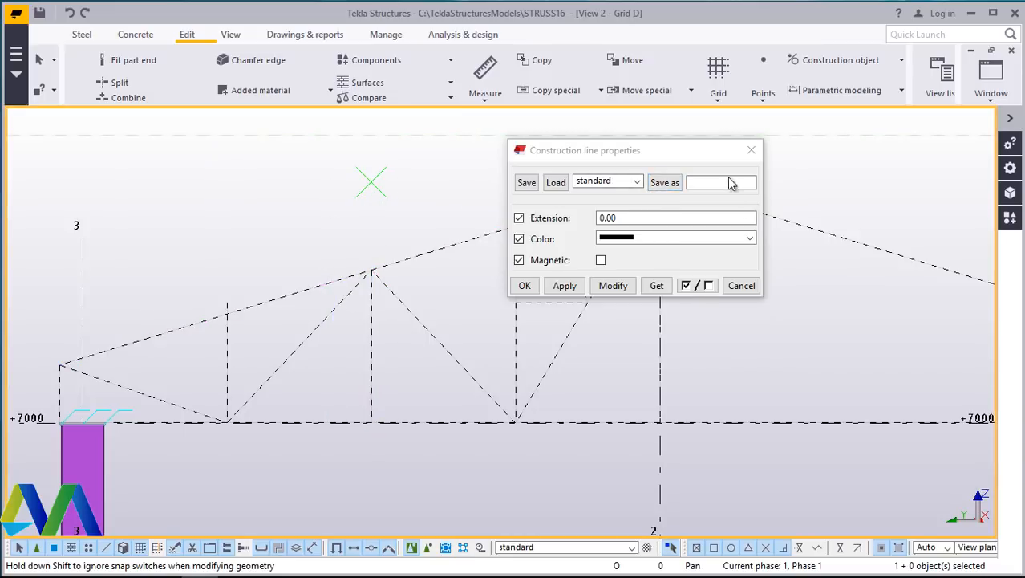
{"action": "left_click", "coordinate": [751, 150]}
- Trim the vertical construction line left of grid 2 so its top ends on the top chord
{"action": "scroll", "coordinate": [553, 194], "scroll_direction": "up", "scroll_amount": 3}
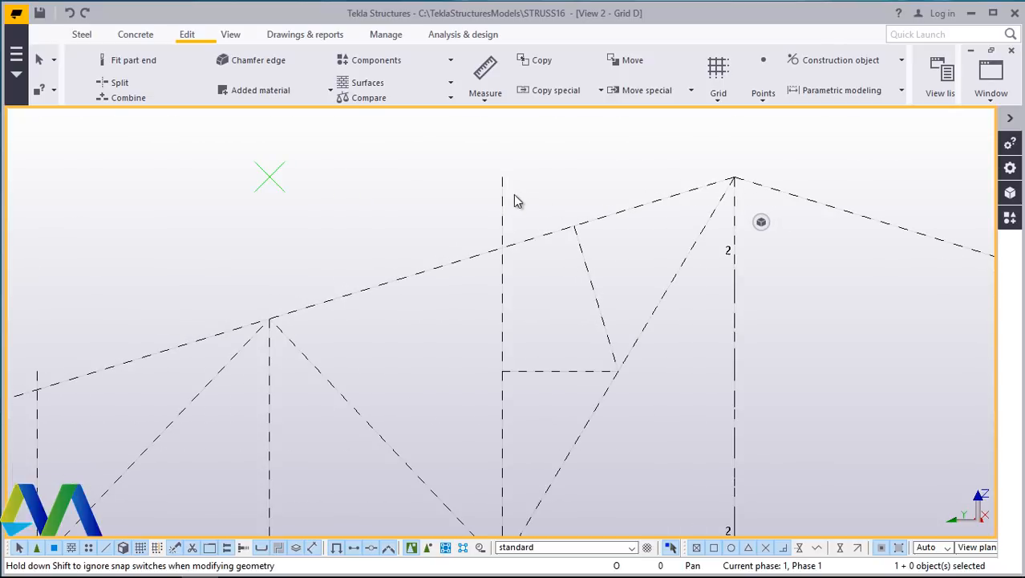
{"action": "left_click", "coordinate": [502, 197]}
{"action": "left_click_drag", "start_coordinate": [502, 177], "coordinate": [508, 250]}
{"action": "left_click", "coordinate": [551, 170]}
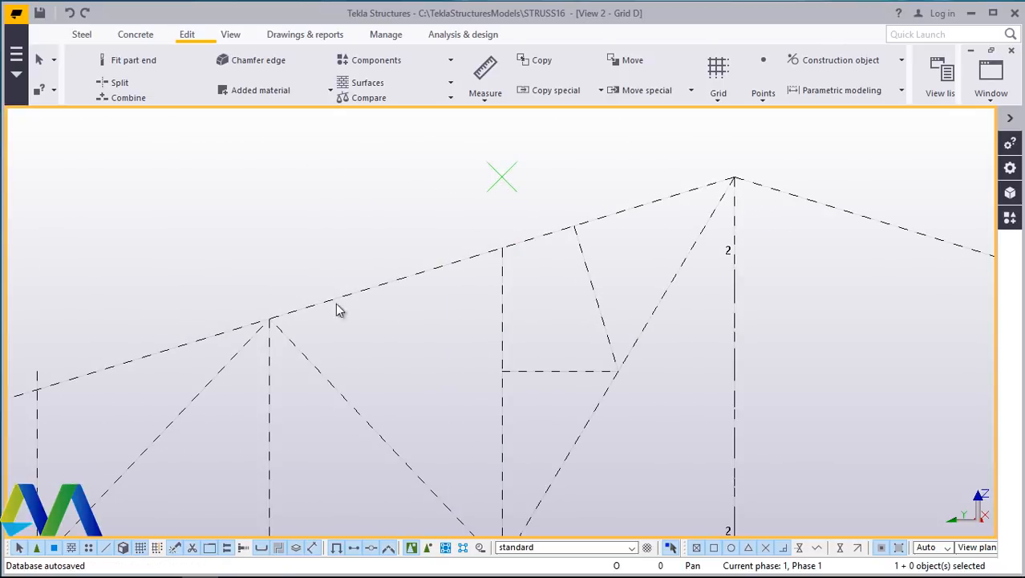
- Move the top end of the first vertical construction line onto the top chord
{"action": "scroll", "coordinate": [246, 331], "scroll_direction": "down", "scroll_amount": 3}
{"action": "scroll", "coordinate": [204, 373], "scroll_direction": "up", "scroll_amount": 3}
{"action": "left_click", "coordinate": [210, 373]}
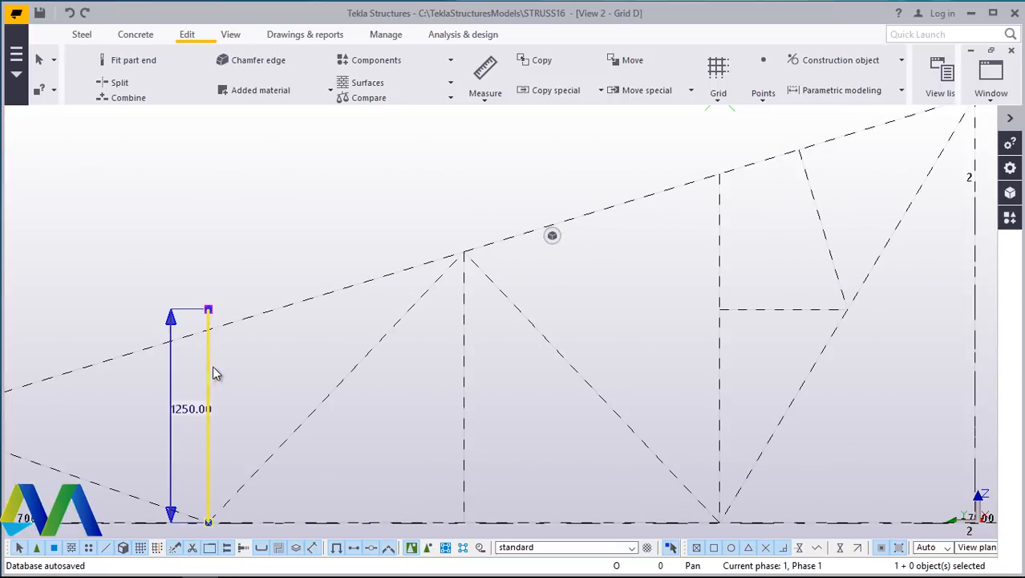
{"action": "scroll", "coordinate": [215, 373], "scroll_direction": "up", "scroll_amount": 3}
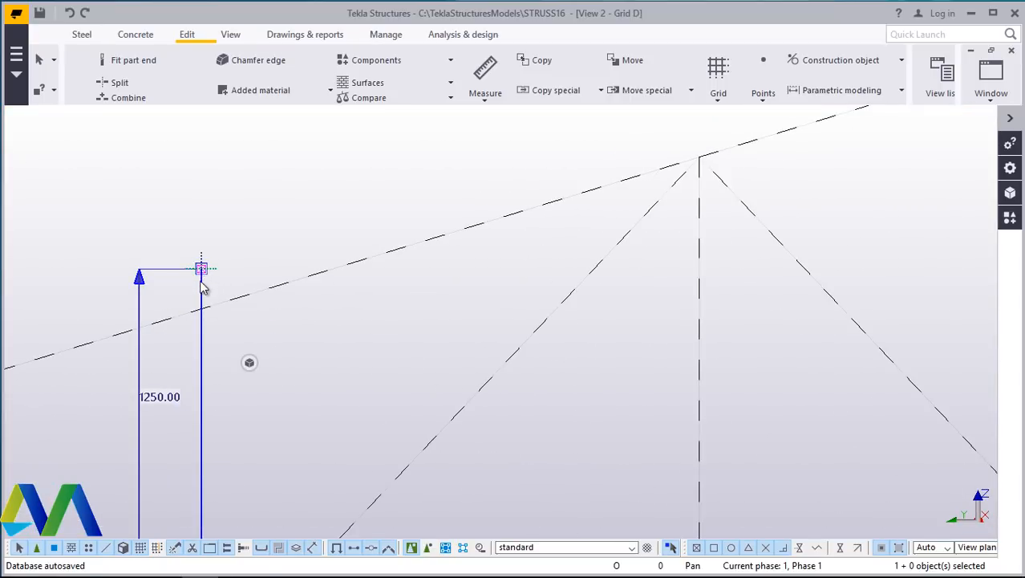
{"action": "left_click_drag", "start_coordinate": [202, 282], "coordinate": [215, 285]}
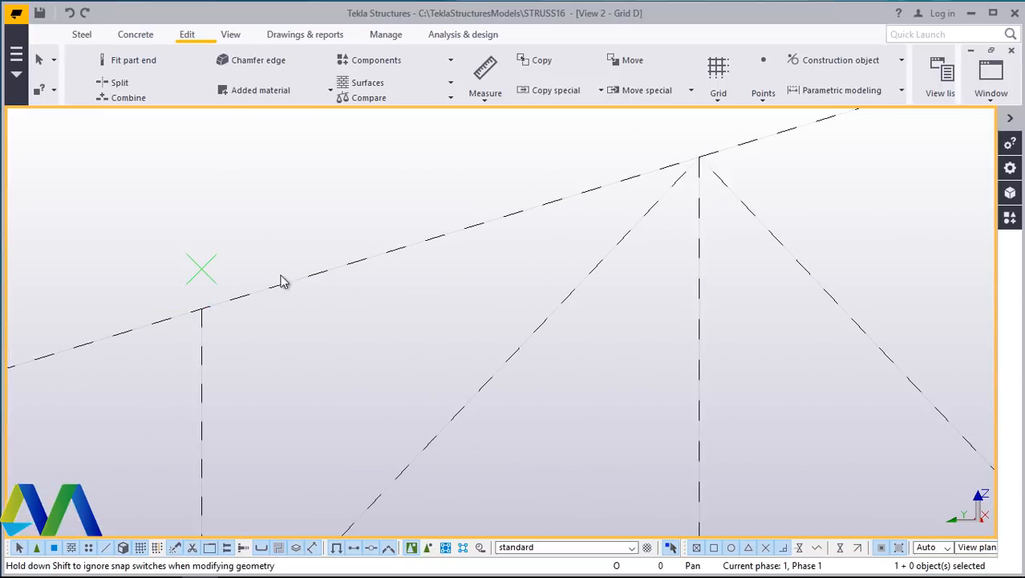
- Open the window menu to close all views
{"action": "scroll", "coordinate": [288, 290], "scroll_direction": "down", "scroll_amount": 4}
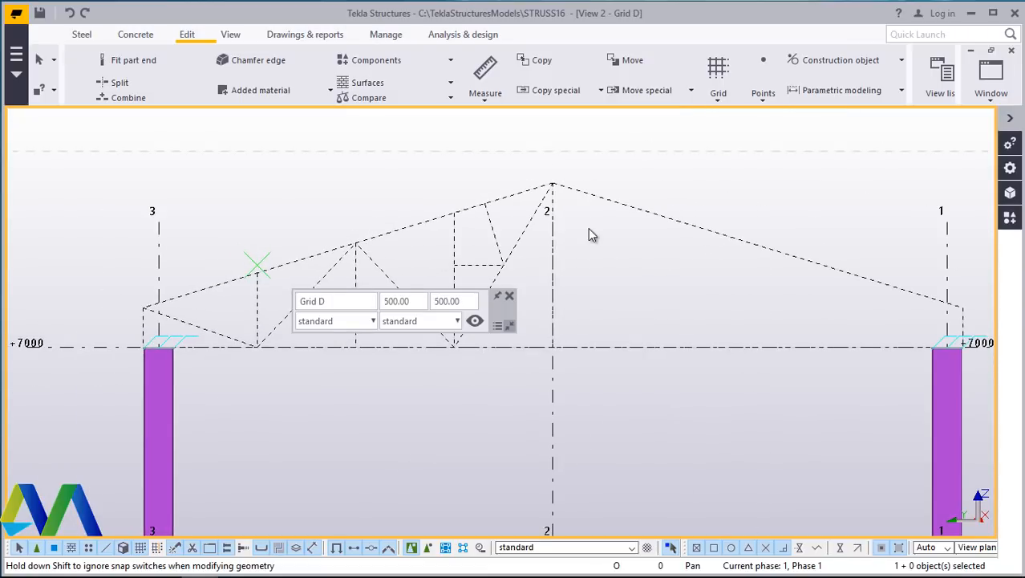
{"action": "scroll", "coordinate": [602, 245], "scroll_direction": "up", "scroll_amount": 3}
{"action": "scroll", "coordinate": [634, 273], "scroll_direction": "down", "scroll_amount": 4}
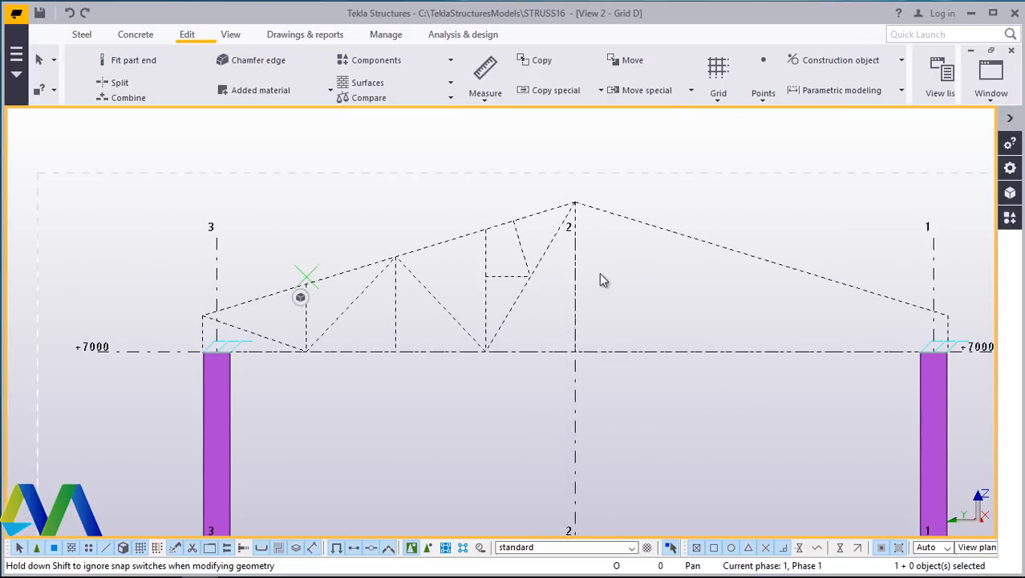
{"action": "scroll", "coordinate": [586, 283], "scroll_direction": "up", "scroll_amount": 2}
{"action": "scroll", "coordinate": [633, 289], "scroll_direction": "down", "scroll_amount": 3}
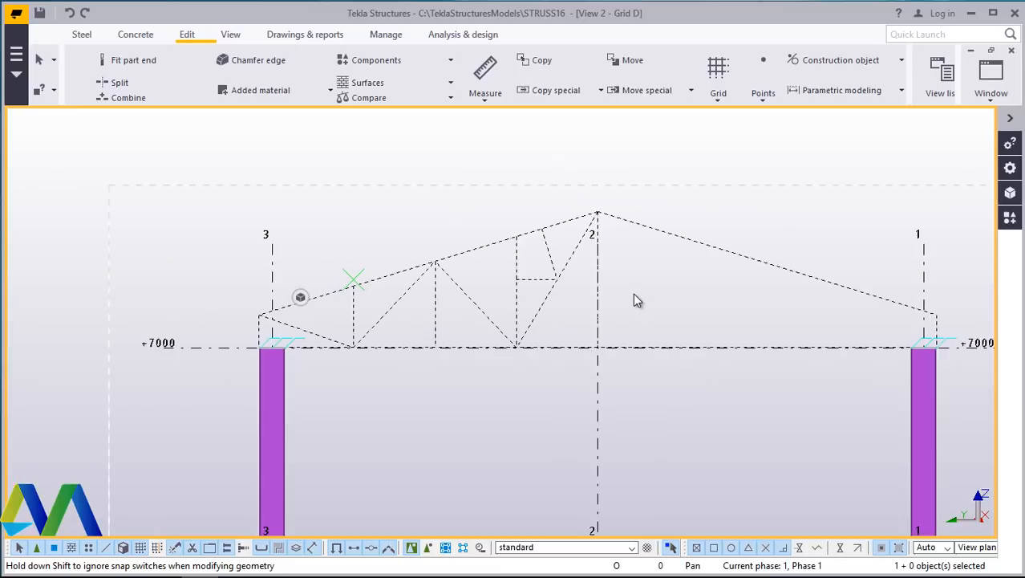
{"action": "left_click", "coordinate": [991, 104]}
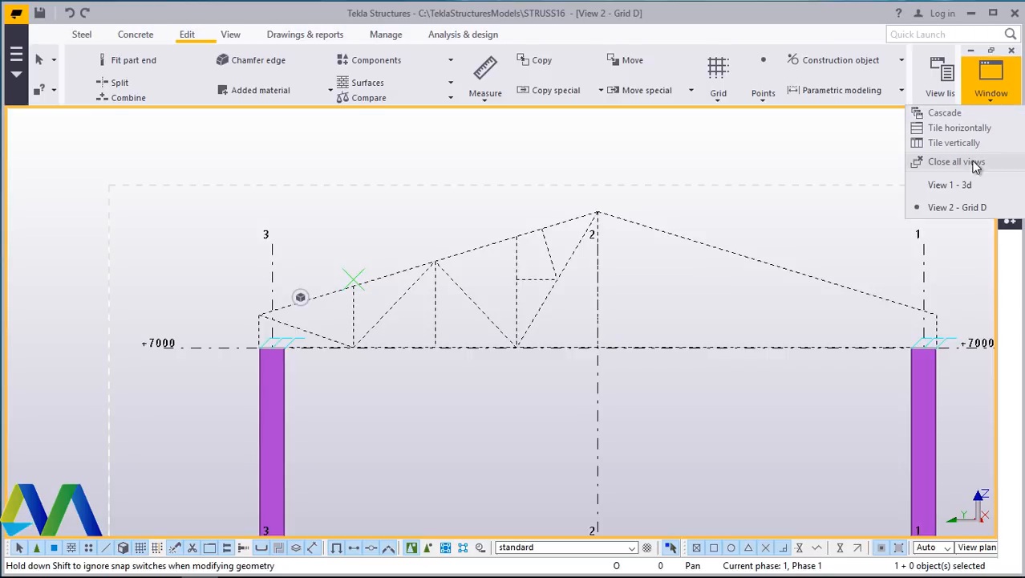
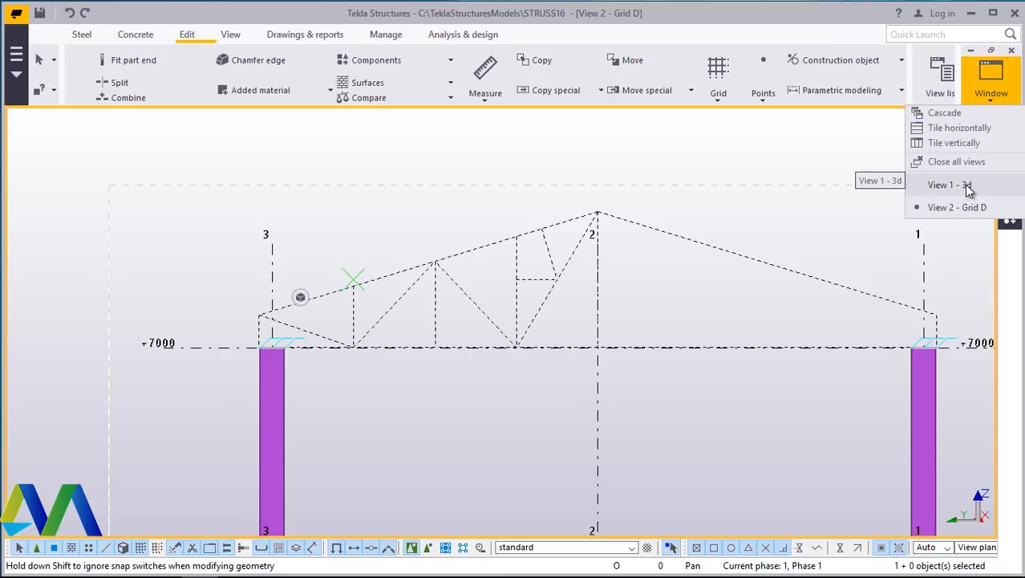
- Switch to the 3D view to inspect the truss construction lines, then return to the Grid D view
{"action": "left_click", "coordinate": [964, 184]}
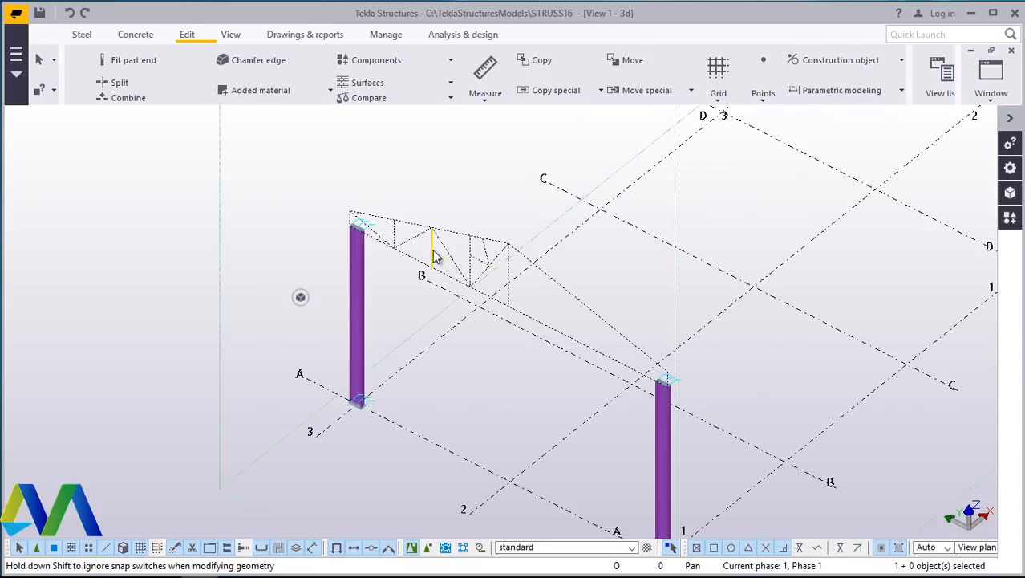
{"action": "scroll", "coordinate": [434, 255], "scroll_direction": "up", "scroll_amount": 4}
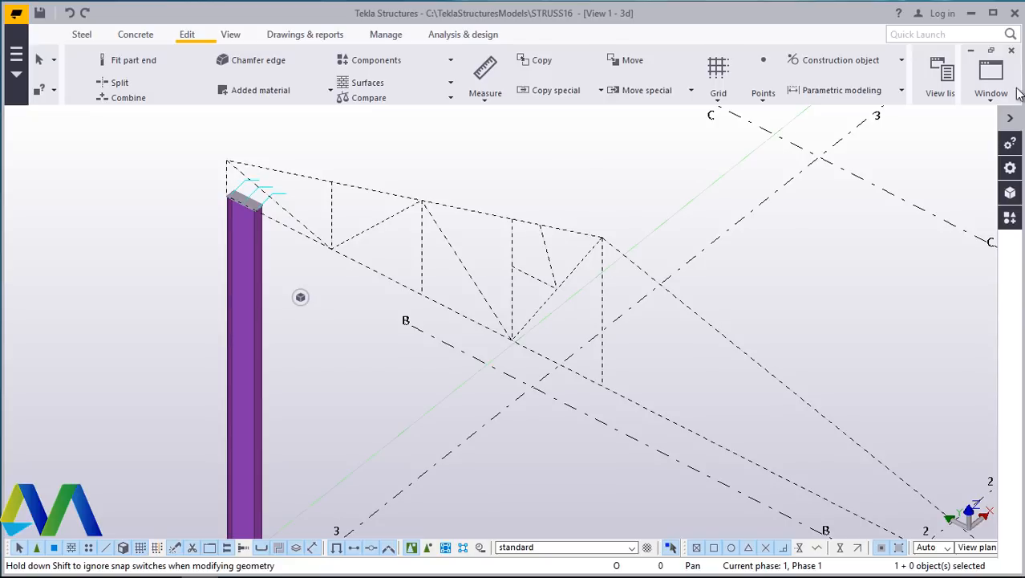
{"action": "left_click", "coordinate": [989, 90]}
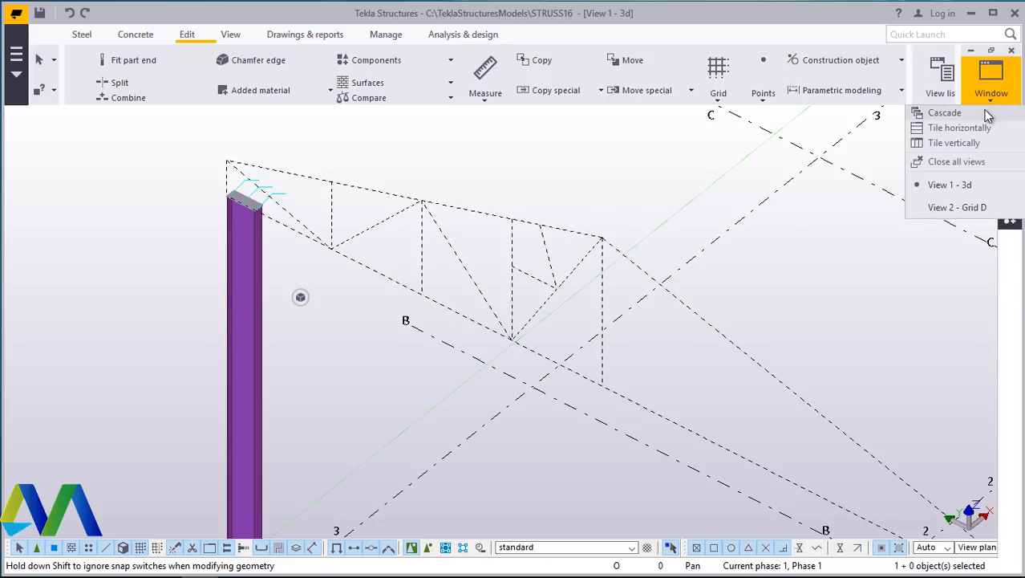
{"action": "left_click", "coordinate": [954, 207]}
{"action": "scroll", "coordinate": [389, 268], "scroll_direction": "up", "scroll_amount": 3}
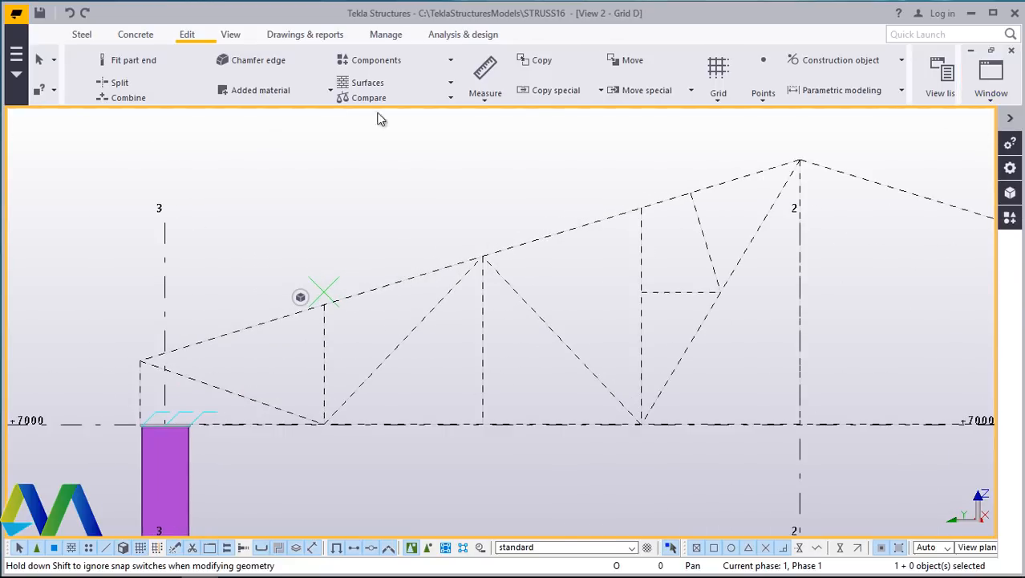
- Create a steel beam along the top chord from the left end point near grid 3 to the apex at grid 2
{"action": "left_click", "coordinate": [87, 36]}
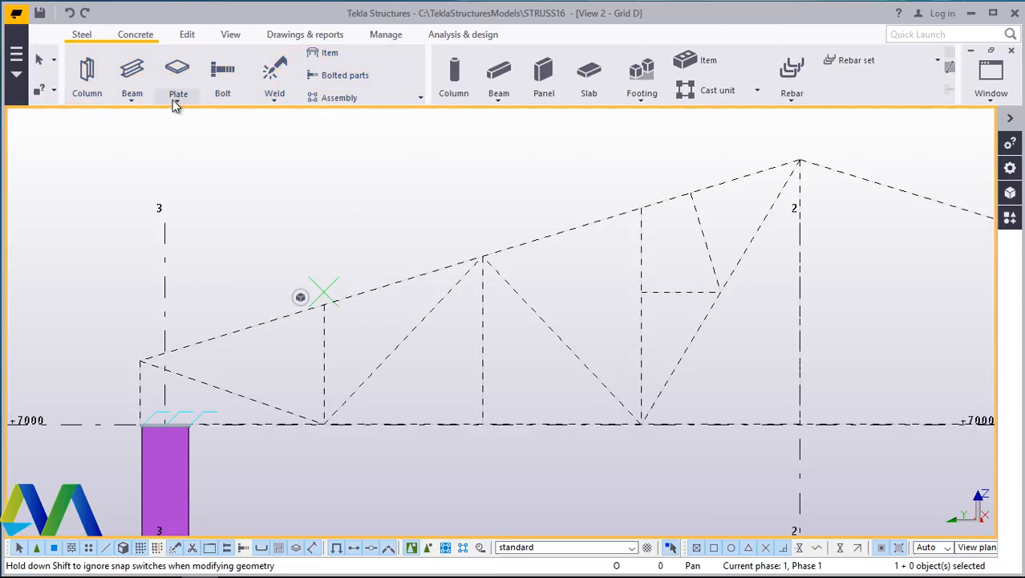
{"action": "left_click", "coordinate": [133, 102]}
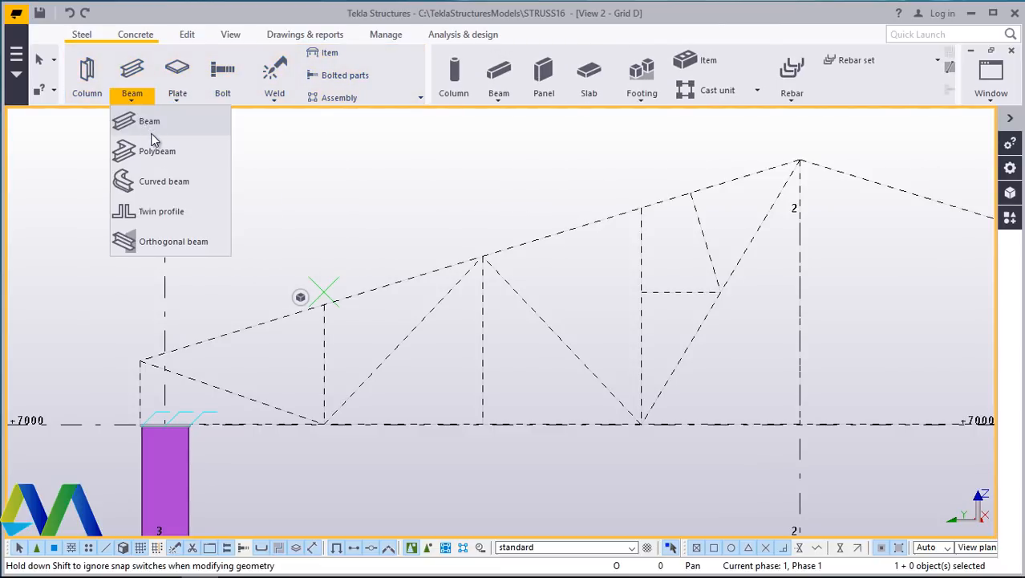
{"action": "left_click", "coordinate": [150, 122]}
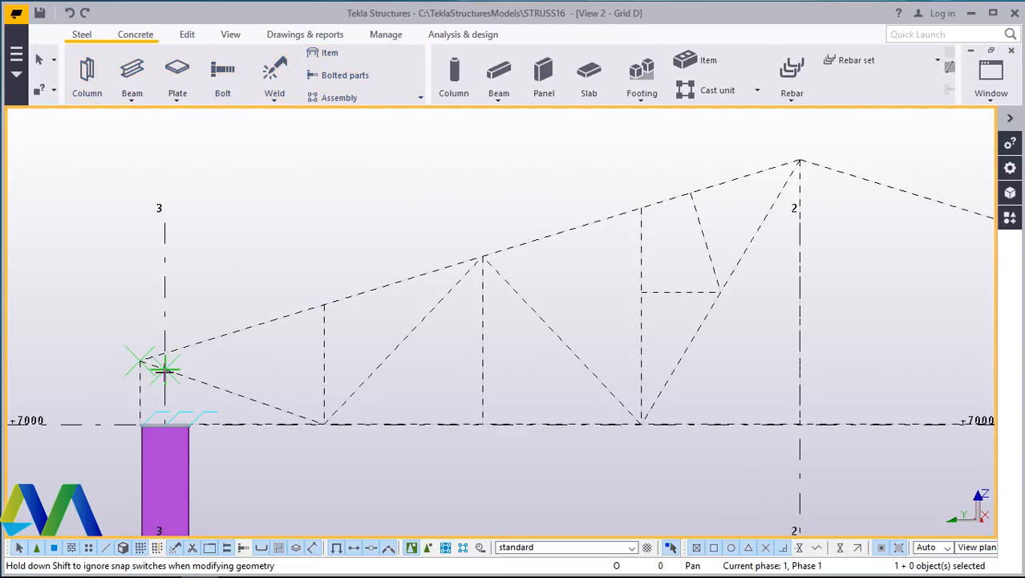
{"action": "scroll", "coordinate": [160, 367], "scroll_direction": "up", "scroll_amount": 1}
{"action": "scroll", "coordinate": [160, 368], "scroll_direction": "up", "scroll_amount": 1}
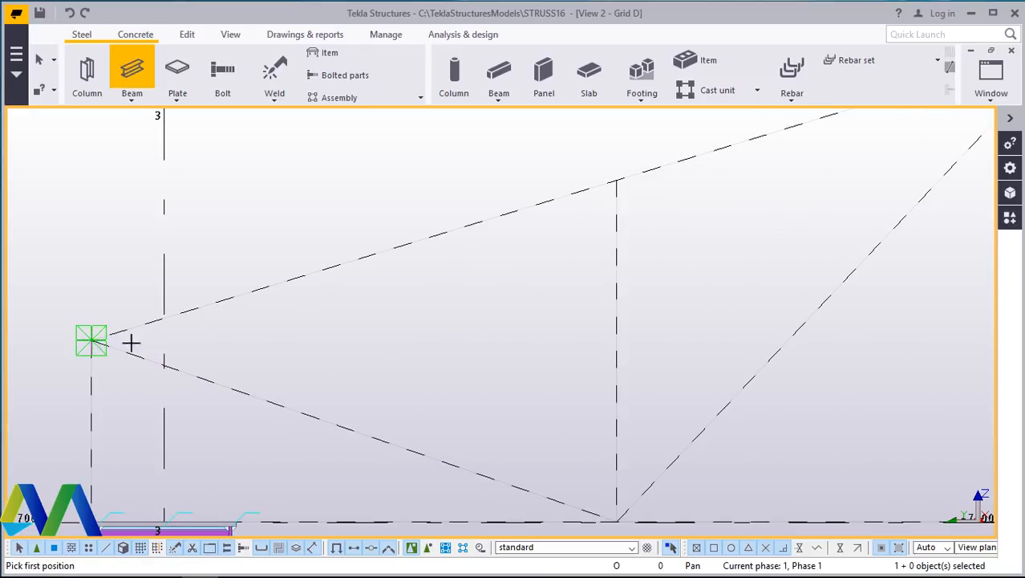
{"action": "left_click", "coordinate": [131, 342]}
{"action": "scroll", "coordinate": [128, 345], "scroll_direction": "down", "scroll_amount": 3}
{"action": "scroll", "coordinate": [577, 249], "scroll_direction": "up", "scroll_amount": 2}
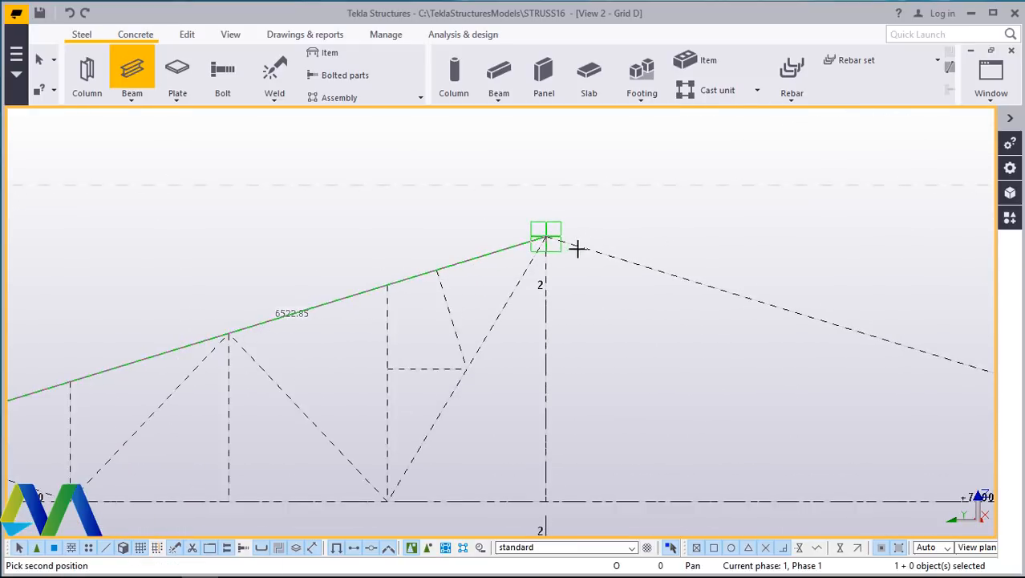
{"action": "scroll", "coordinate": [577, 248], "scroll_direction": "up", "scroll_amount": 1}
{"action": "left_click", "coordinate": [539, 239]}
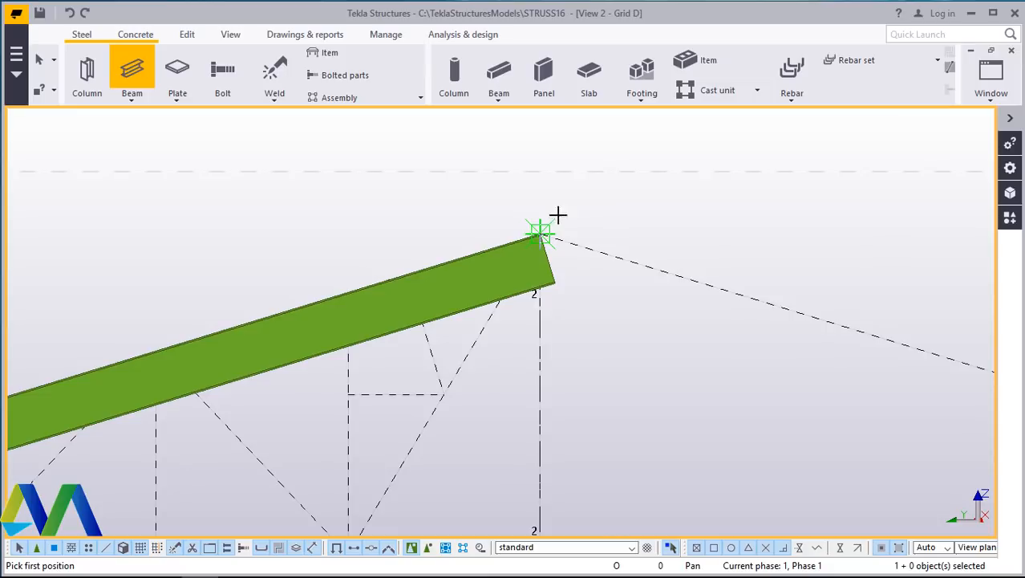
{"action": "right_click", "coordinate": [594, 189]}
{"action": "left_click", "coordinate": [614, 202]}
- Change the top chord beam's profile to RSA75*50*6 and apply the modification
{"action": "double_click", "coordinate": [481, 276]}
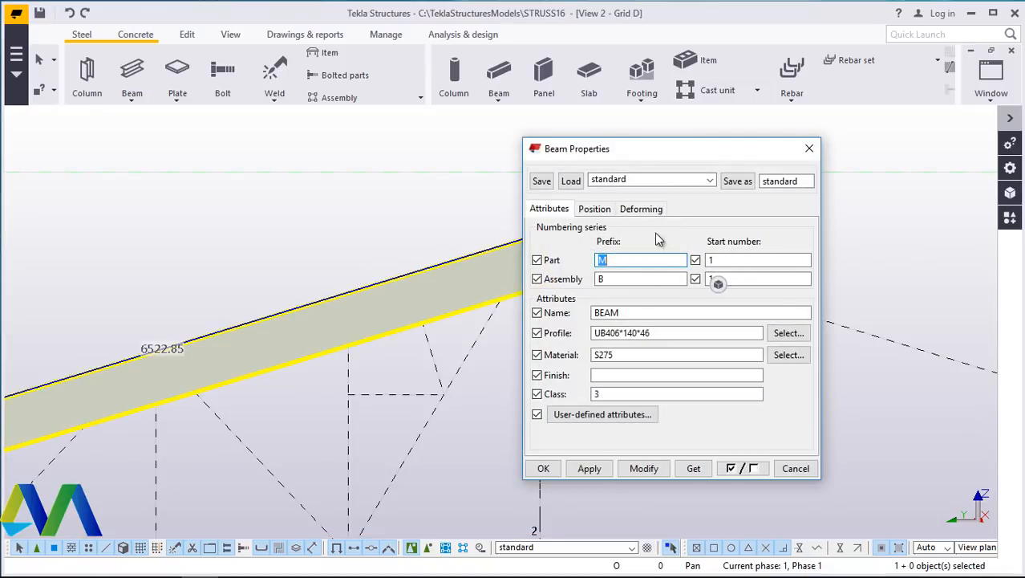
{"action": "left_click", "coordinate": [790, 338]}
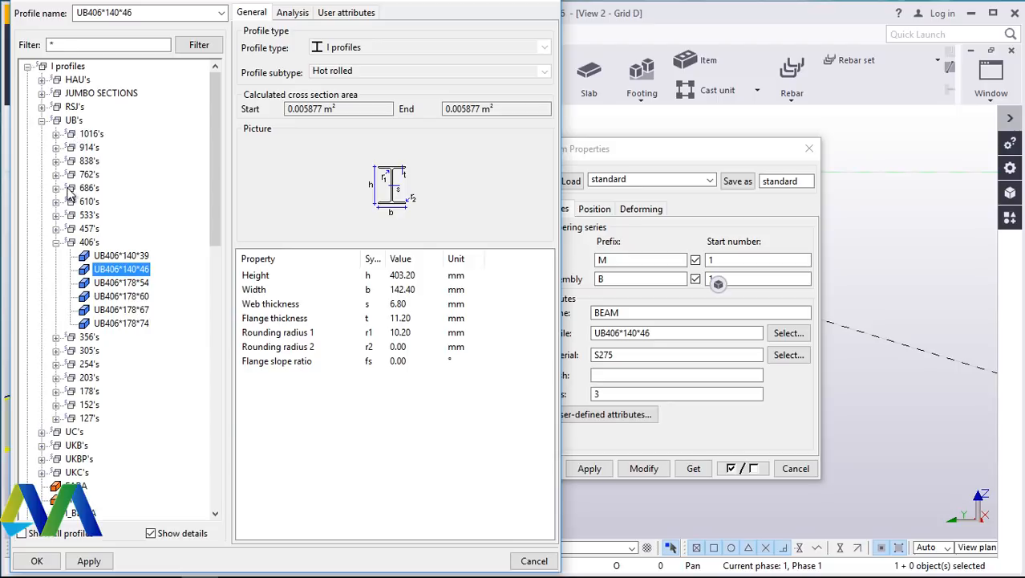
{"action": "left_click", "coordinate": [41, 122]}
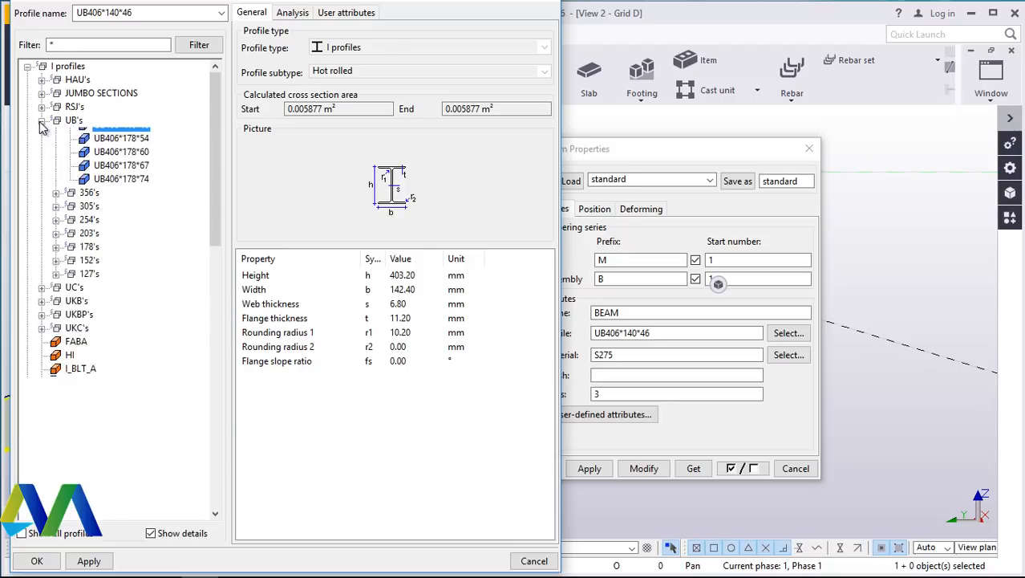
{"action": "left_click", "coordinate": [28, 67]}
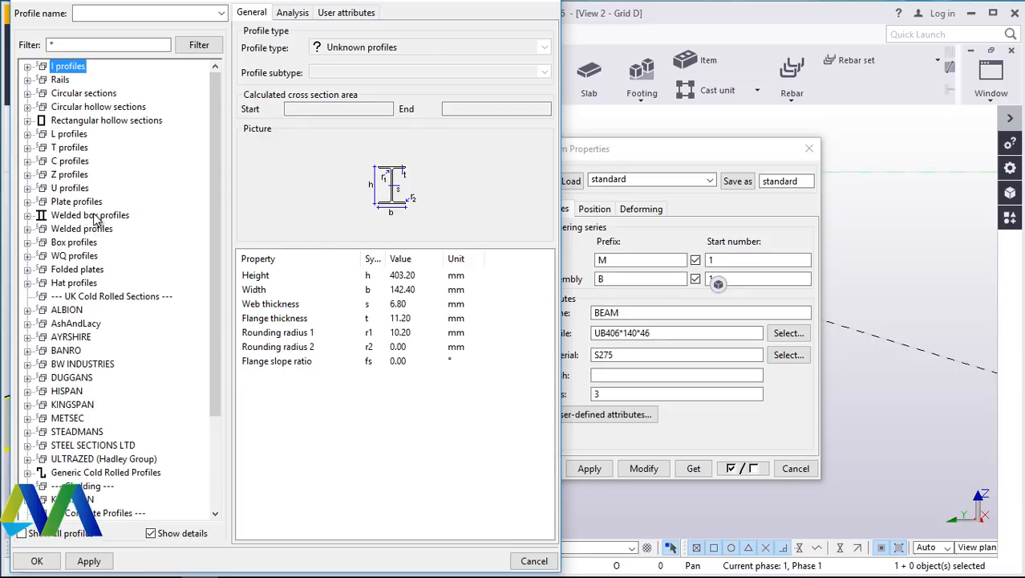
{"action": "left_click", "coordinate": [28, 134]}
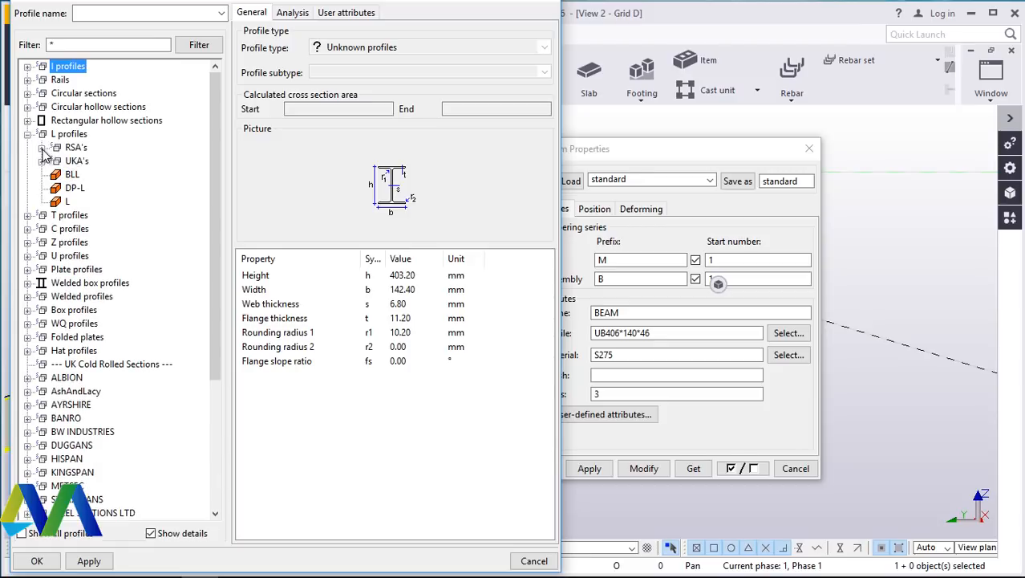
{"action": "left_click", "coordinate": [42, 148]}
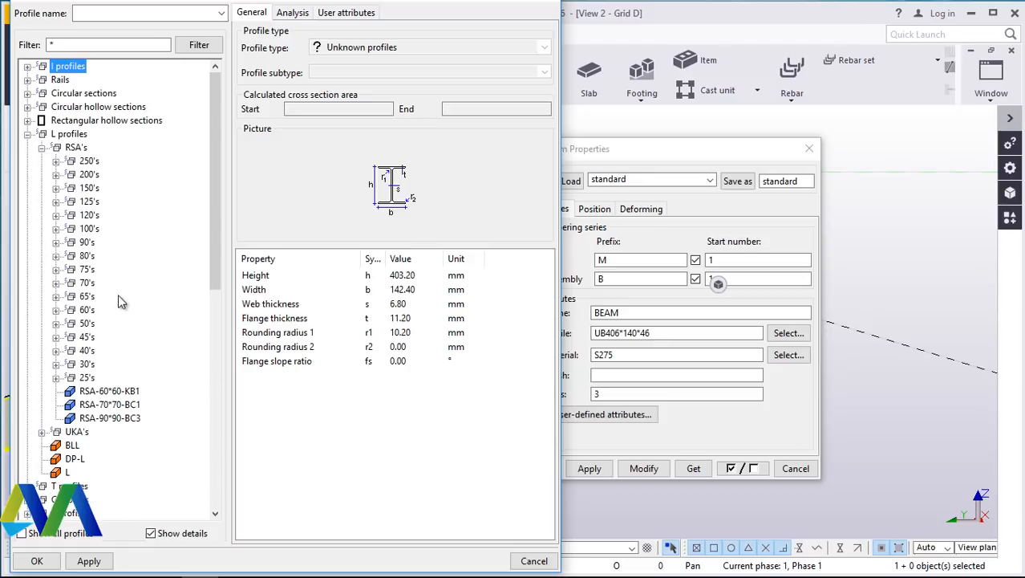
{"action": "left_click", "coordinate": [56, 270]}
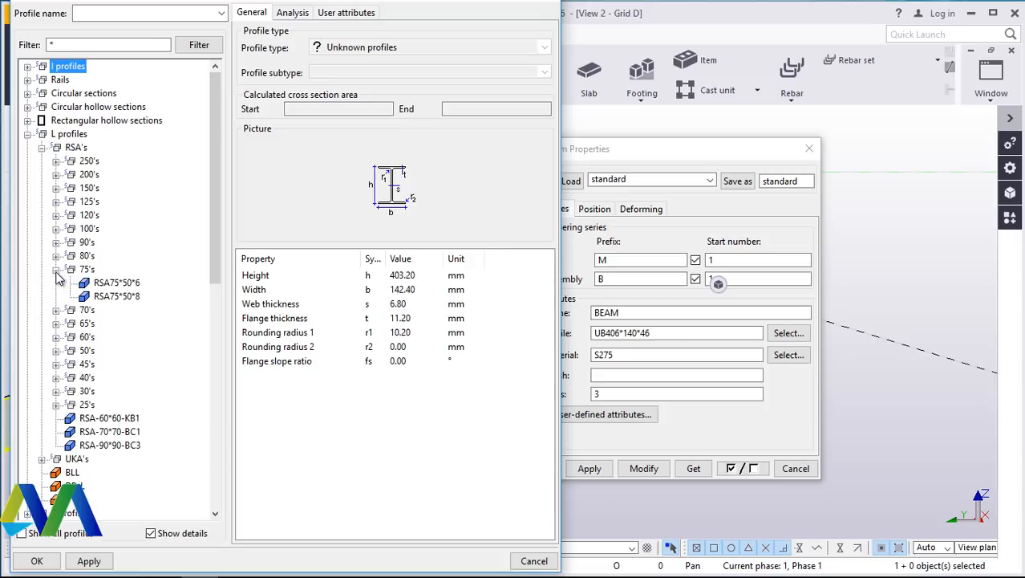
{"action": "left_click", "coordinate": [128, 285]}
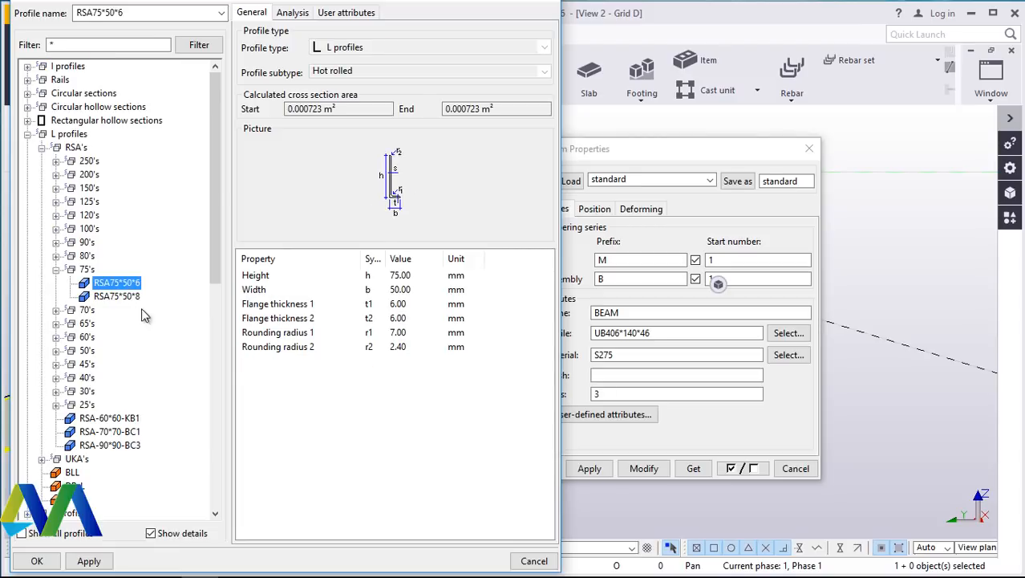
{"action": "left_click", "coordinate": [93, 561]}
{"action": "left_click", "coordinate": [37, 561]}
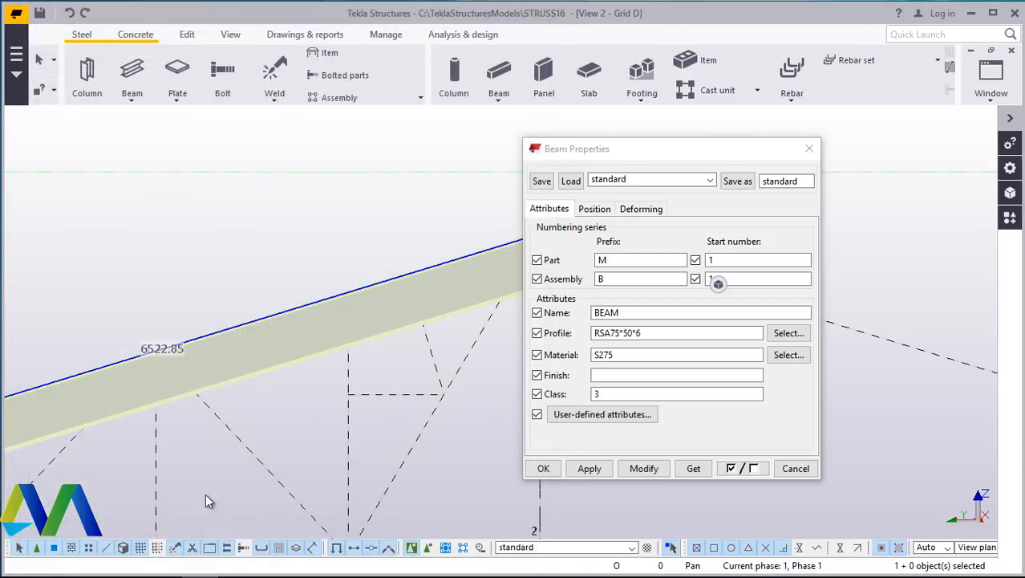
{"action": "left_click", "coordinate": [645, 470]}
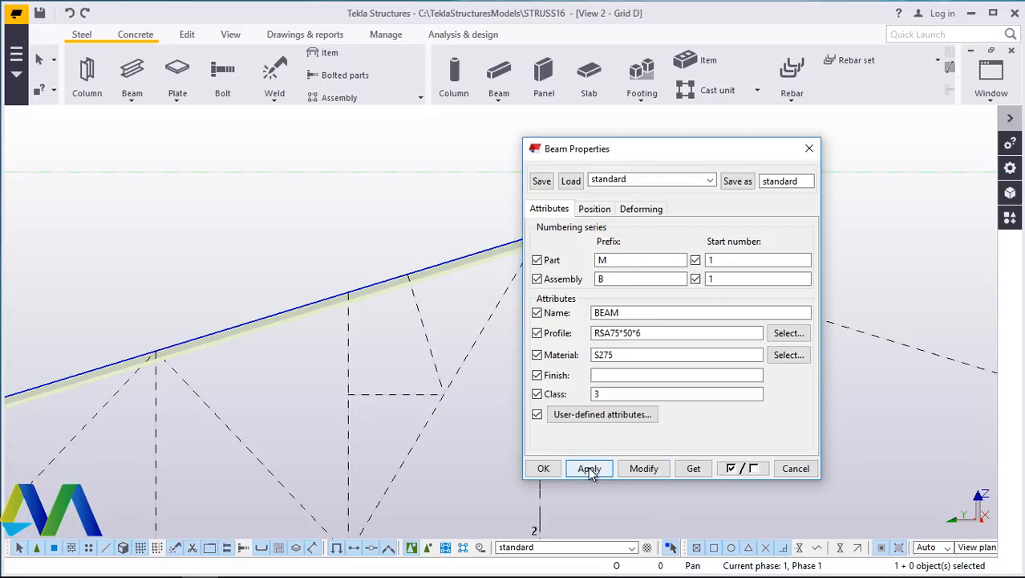
{"action": "left_click", "coordinate": [542, 469]}
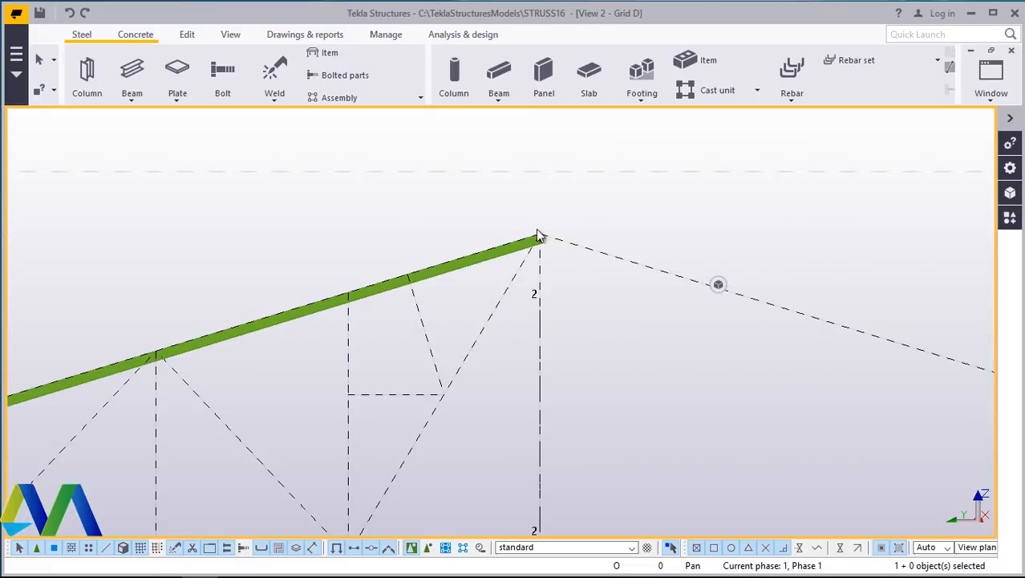
- Zoom in to inspect the top chord beam's end at the apex
{"action": "scroll", "coordinate": [550, 242], "scroll_direction": "up", "scroll_amount": 3}
{"action": "scroll", "coordinate": [564, 260], "scroll_direction": "down", "scroll_amount": 5}
{"action": "scroll", "coordinate": [529, 273], "scroll_direction": "up", "scroll_amount": 6}
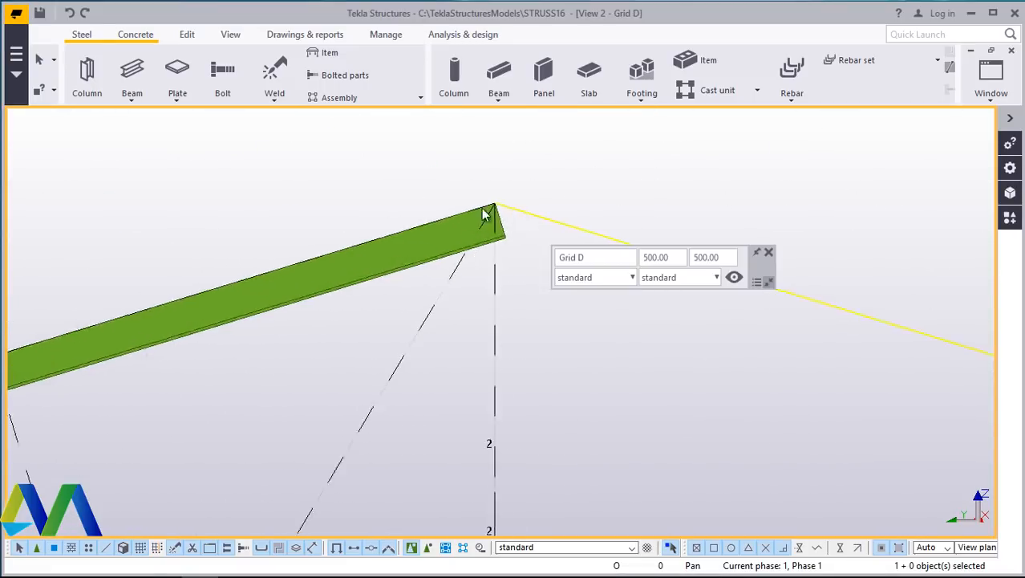
{"action": "scroll", "coordinate": [419, 309], "scroll_direction": "down", "scroll_amount": 3}
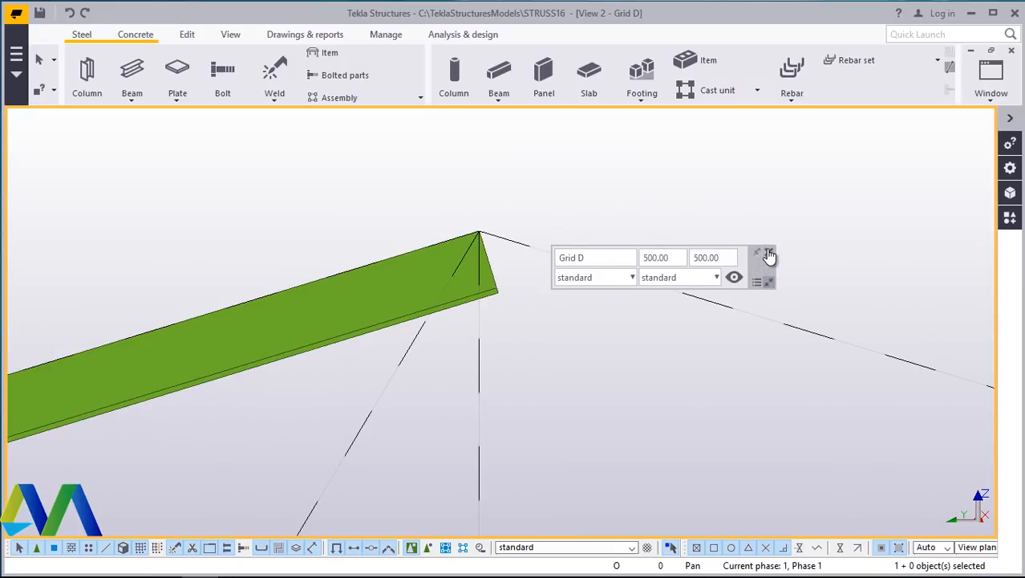
{"action": "left_click", "coordinate": [768, 252]}
{"action": "scroll", "coordinate": [491, 295], "scroll_direction": "up", "scroll_amount": 3}
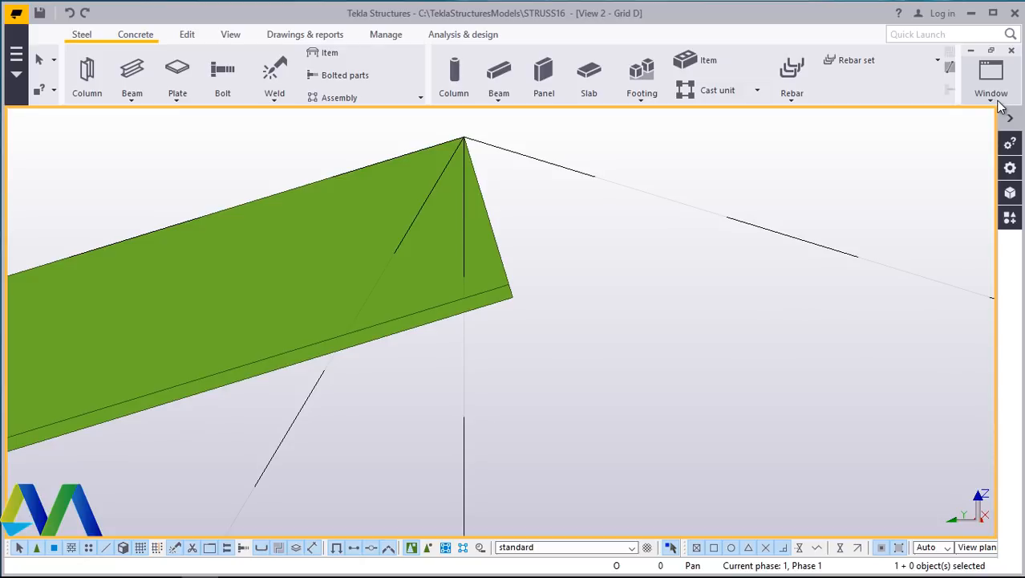
- In the 3D view, set the top chord beam's rotation to Back and modify it
{"action": "left_click", "coordinate": [991, 95]}
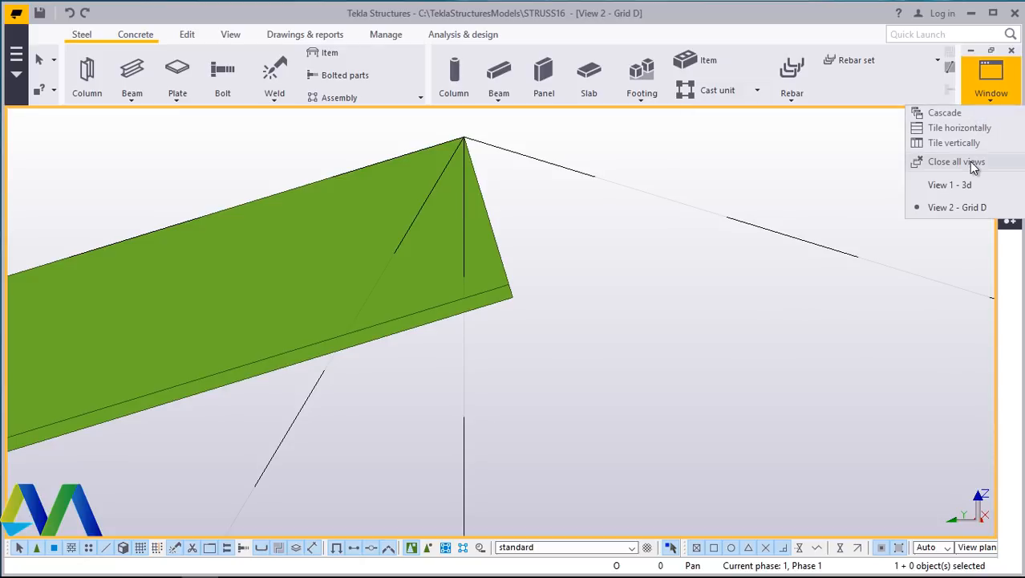
{"action": "left_click", "coordinate": [954, 185]}
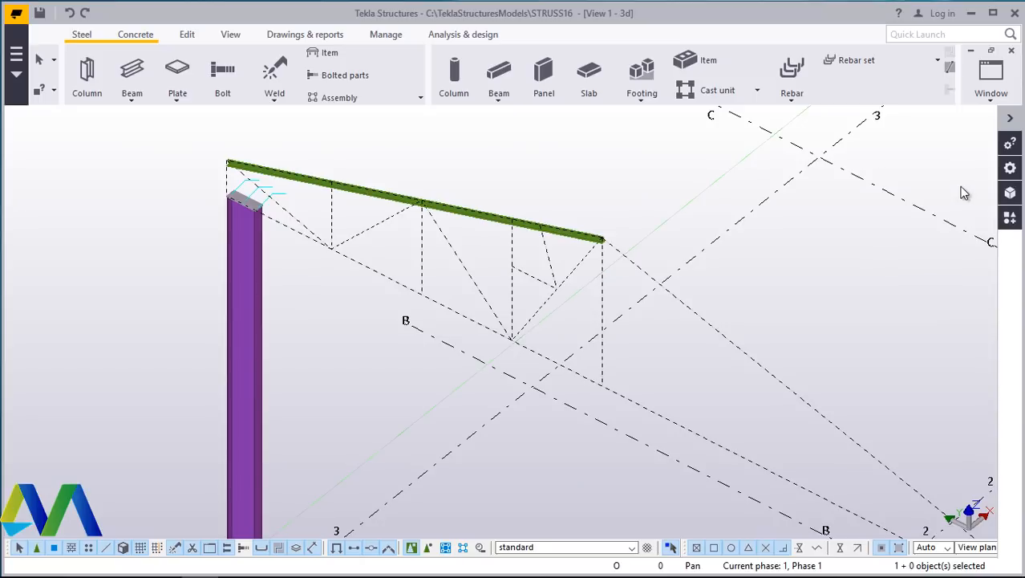
{"action": "scroll", "coordinate": [633, 267], "scroll_direction": "up", "scroll_amount": 6}
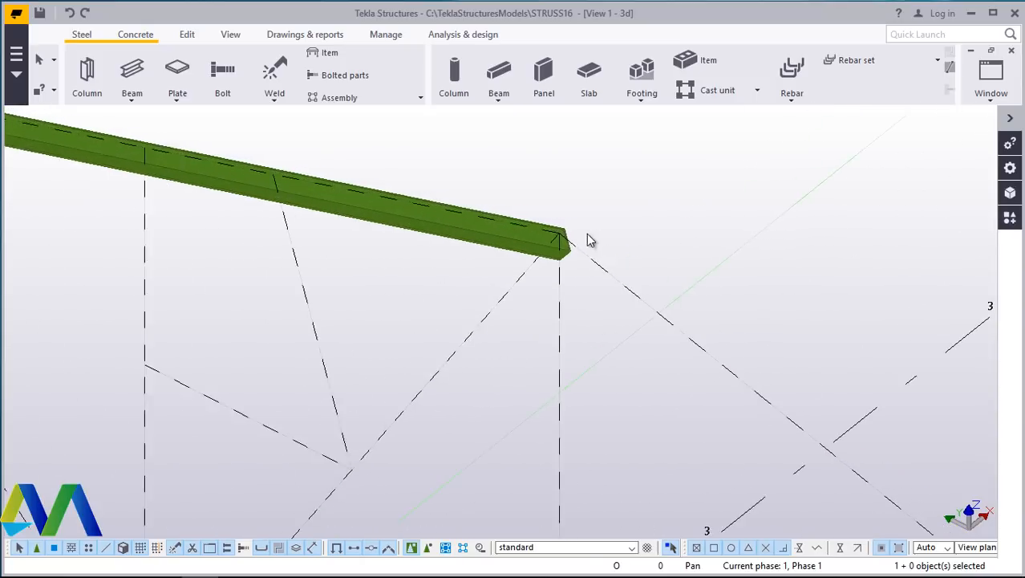
{"action": "left_click", "coordinate": [538, 270]}
{"action": "scroll", "coordinate": [562, 266], "scroll_direction": "up", "scroll_amount": 2}
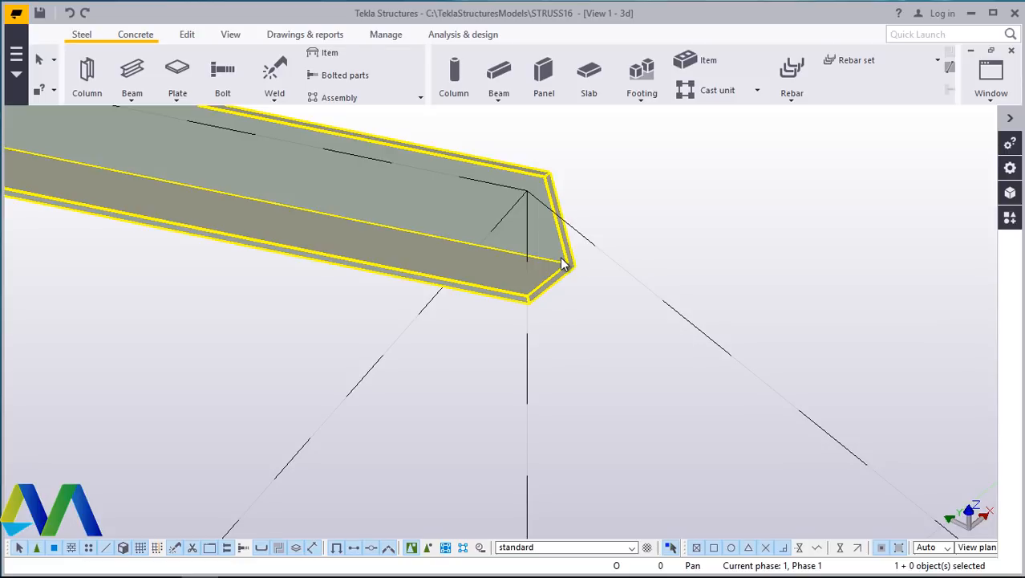
{"action": "double_click", "coordinate": [565, 274]}
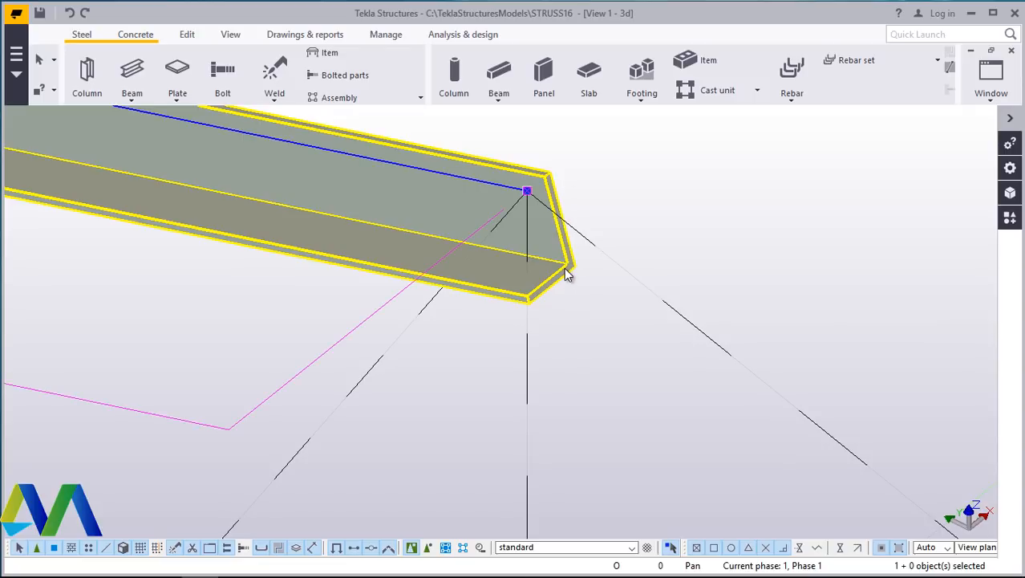
{"action": "left_click_drag", "start_coordinate": [668, 143], "coordinate": [745, 129]}
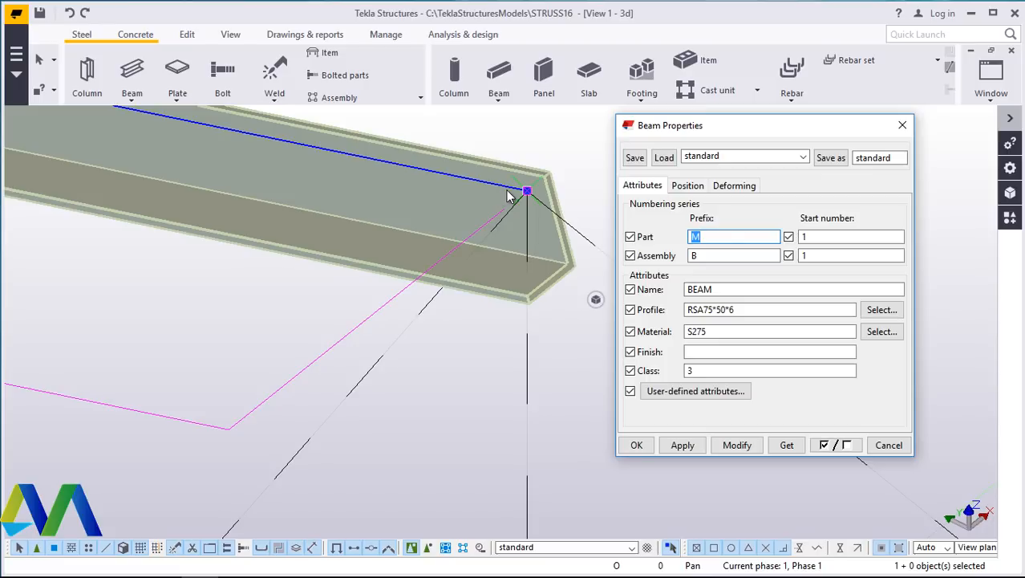
{"action": "left_click", "coordinate": [691, 187]}
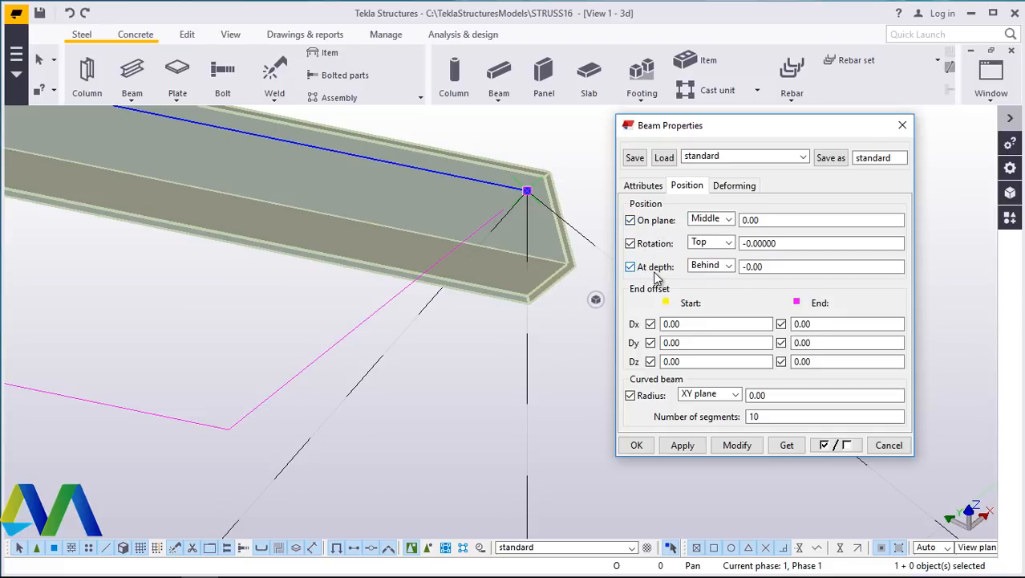
{"action": "left_click", "coordinate": [729, 243]}
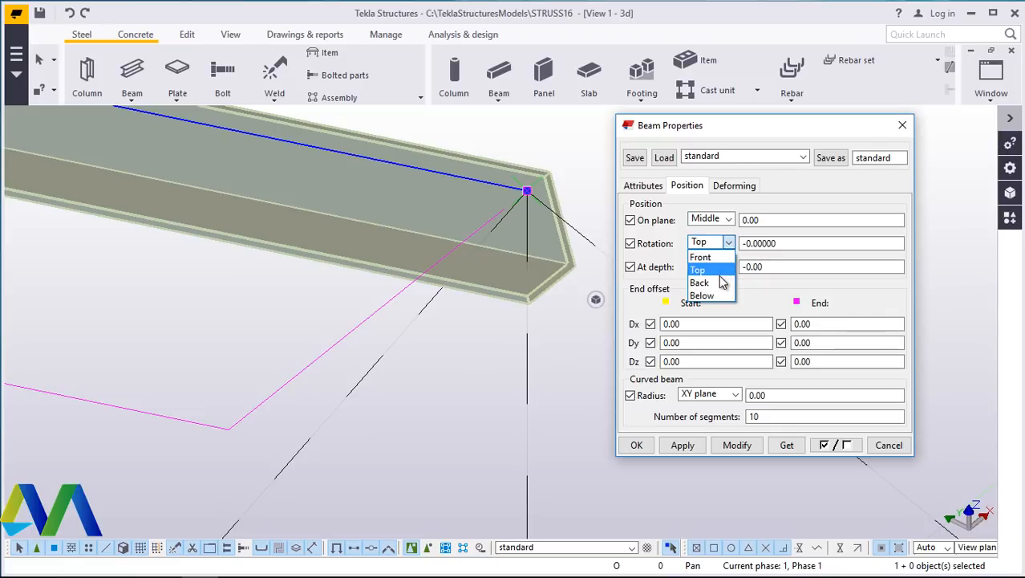
{"action": "left_click", "coordinate": [723, 282]}
{"action": "left_click", "coordinate": [736, 445]}
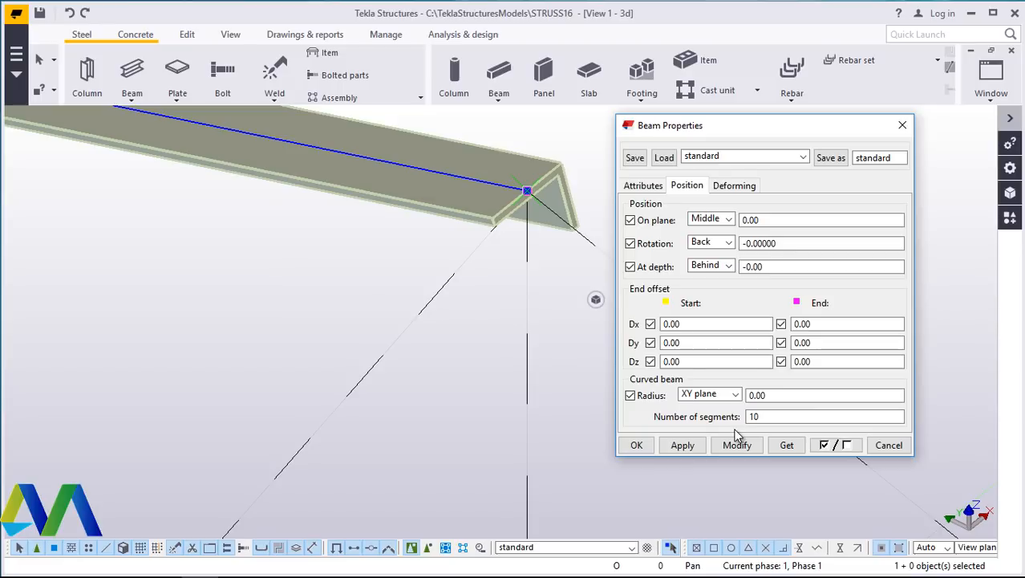
{"action": "left_click", "coordinate": [636, 444]}
{"action": "left_click", "coordinate": [232, 34]}
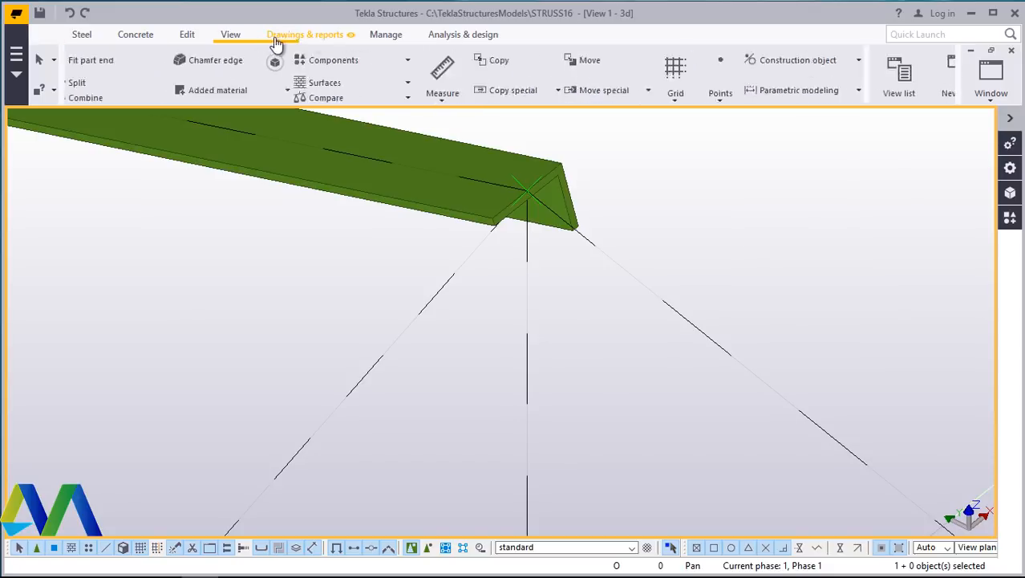
{"action": "left_click", "coordinate": [598, 82]}
{"action": "left_click", "coordinate": [574, 110]}
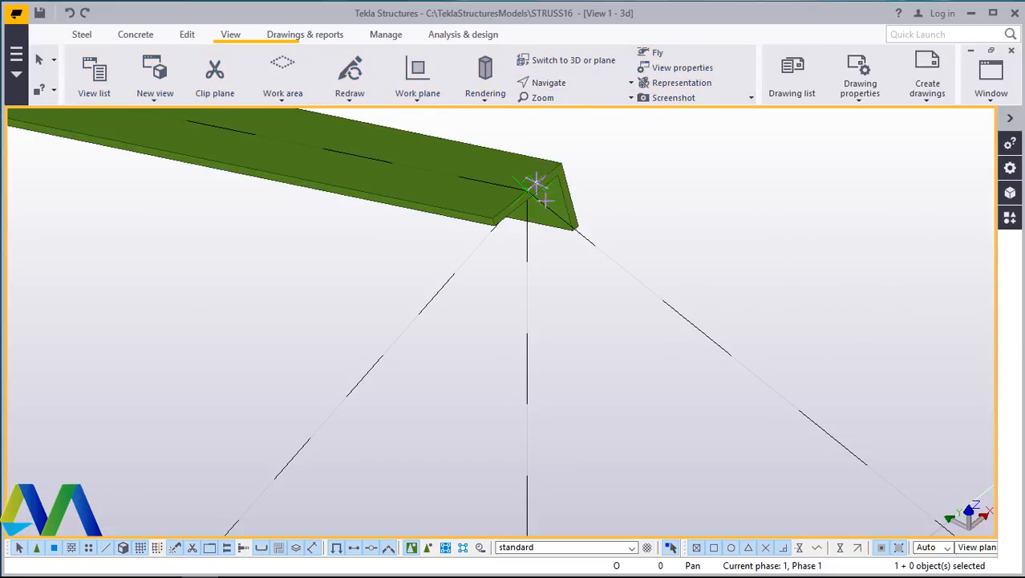
- Set the top chord beam's rotation to Below in its position properties and modify it
{"action": "mouse_move", "coordinate": [544, 198]}
{"action": "left_mouse_down"}
{"action": "mouse_move", "coordinate": [499, 155]}
{"action": "mouse_move", "coordinate": [438, 126]}
{"action": "mouse_move", "coordinate": [359, 126]}
{"action": "mouse_move", "coordinate": [465, 135]}
{"action": "mouse_move", "coordinate": [550, 192]}
{"action": "mouse_move", "coordinate": [540, 182]}
{"action": "left_mouse_up"}
{"action": "right_click", "coordinate": [649, 191]}
{"action": "left_click", "coordinate": [688, 201]}
{"action": "double_click", "coordinate": [590, 201]}
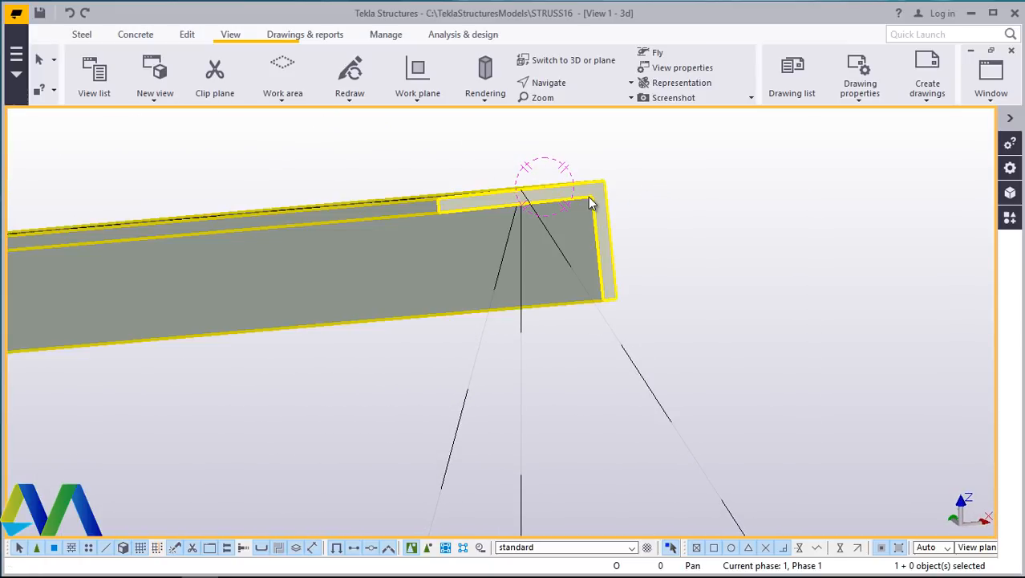
{"action": "left_click", "coordinate": [687, 185]}
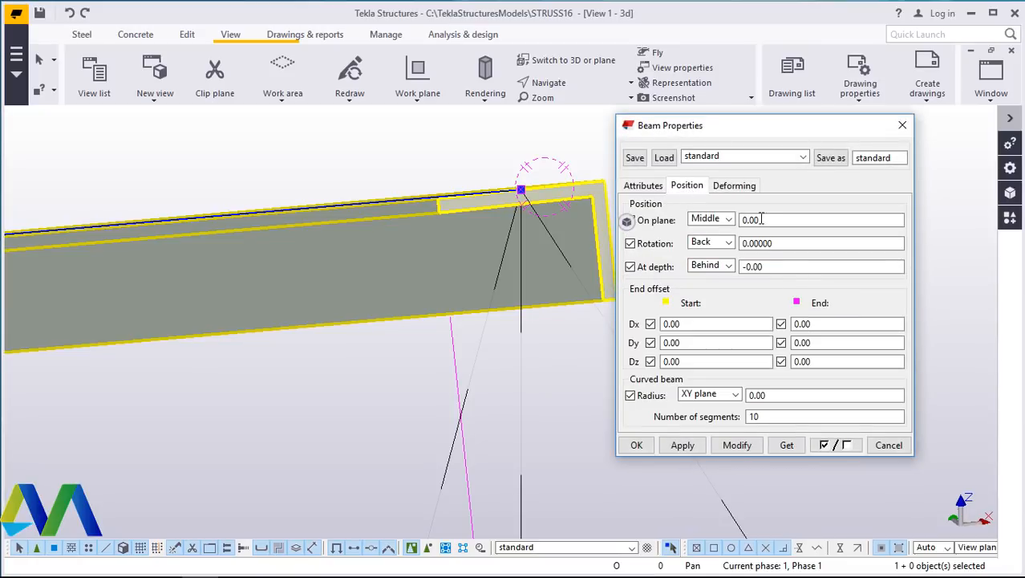
{"action": "left_click", "coordinate": [729, 242]}
{"action": "left_click", "coordinate": [720, 281]}
{"action": "left_click", "coordinate": [738, 450]}
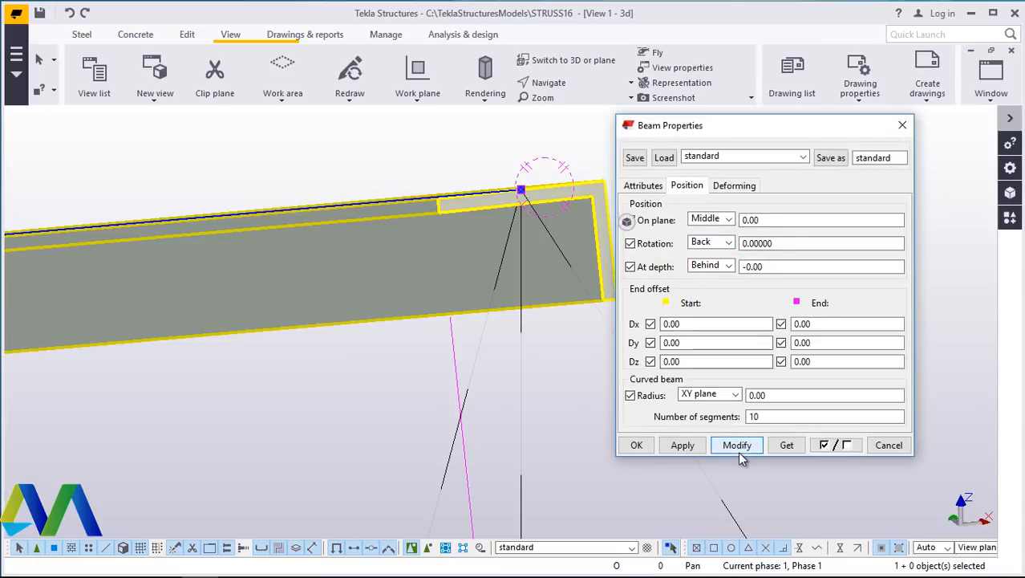
{"action": "left_click", "coordinate": [729, 243]}
{"action": "left_click", "coordinate": [704, 295]}
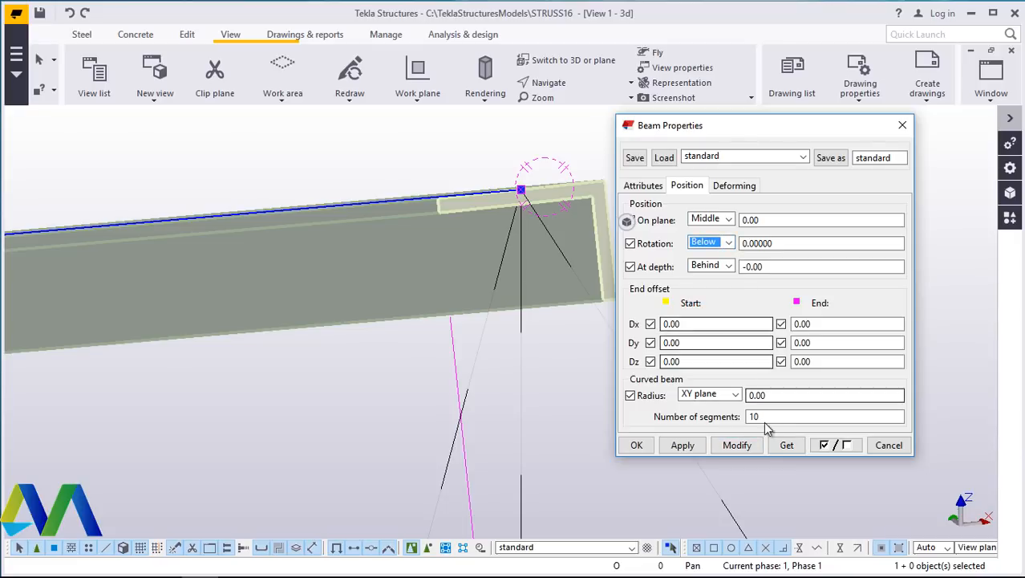
{"action": "left_click", "coordinate": [736, 448]}
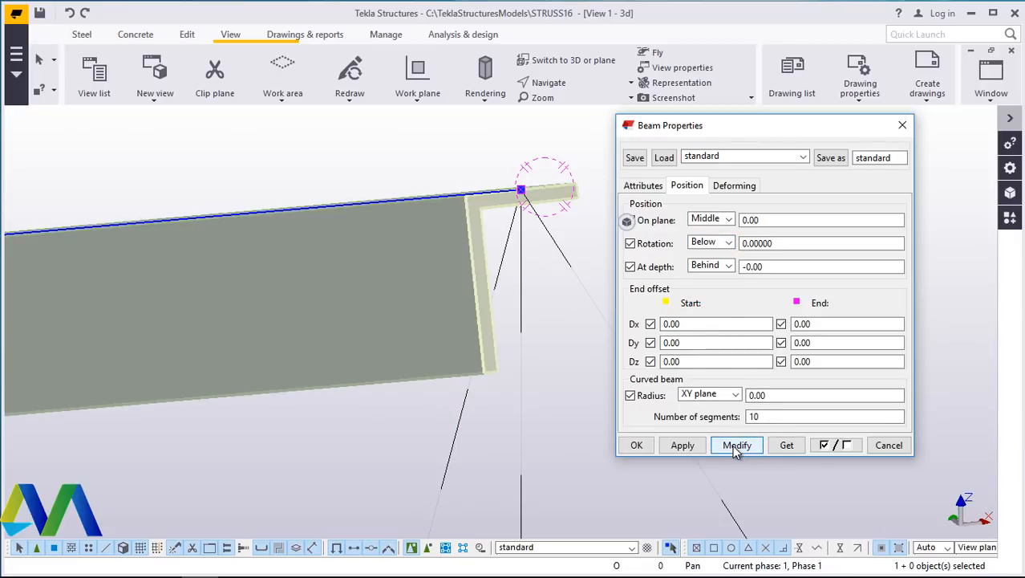
{"action": "left_click", "coordinate": [638, 446]}
- Rotate and zoom the 3D view around the apex to examine the top chord beam's orientation
{"action": "left_click", "coordinate": [716, 176]}
{"action": "left_click", "coordinate": [561, 85]}
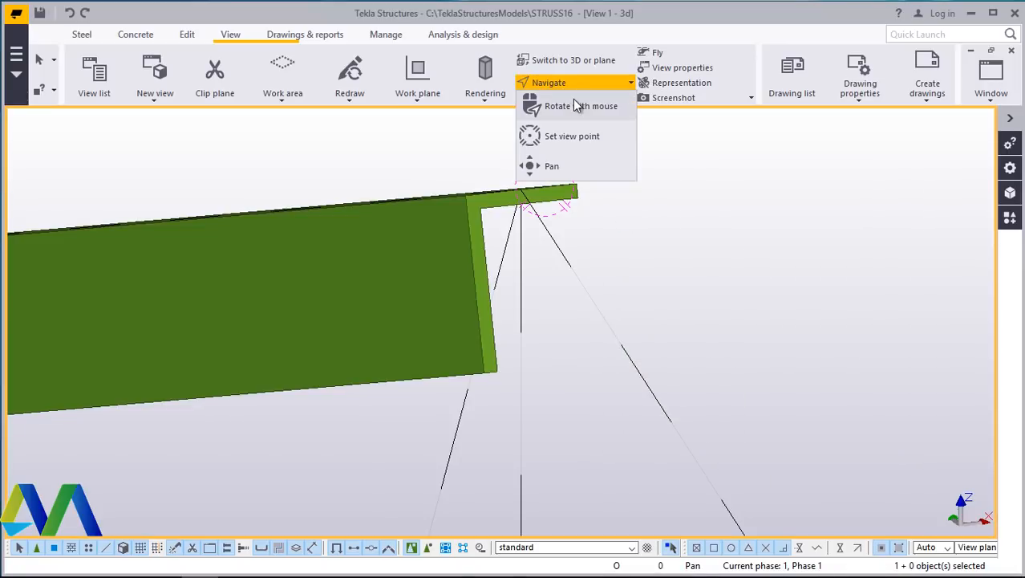
{"action": "left_click", "coordinate": [572, 101]}
{"action": "left_click", "coordinate": [521, 200]}
{"action": "left_click_drag", "start_coordinate": [525, 203], "coordinate": [380, 231]}
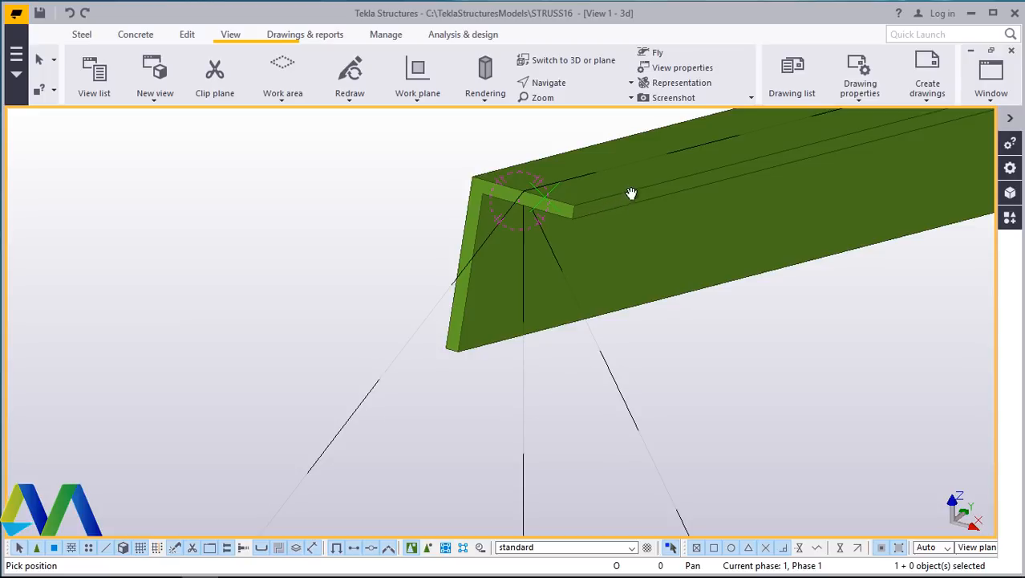
{"action": "scroll", "coordinate": [544, 206], "scroll_direction": "up", "scroll_amount": 1}
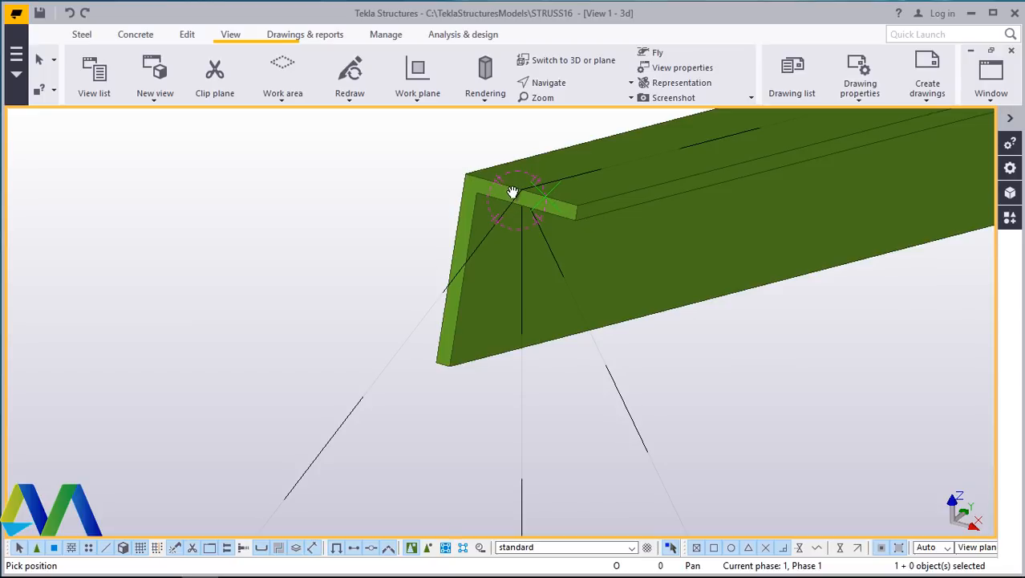
{"action": "scroll", "coordinate": [578, 196], "scroll_direction": "down", "scroll_amount": 1}
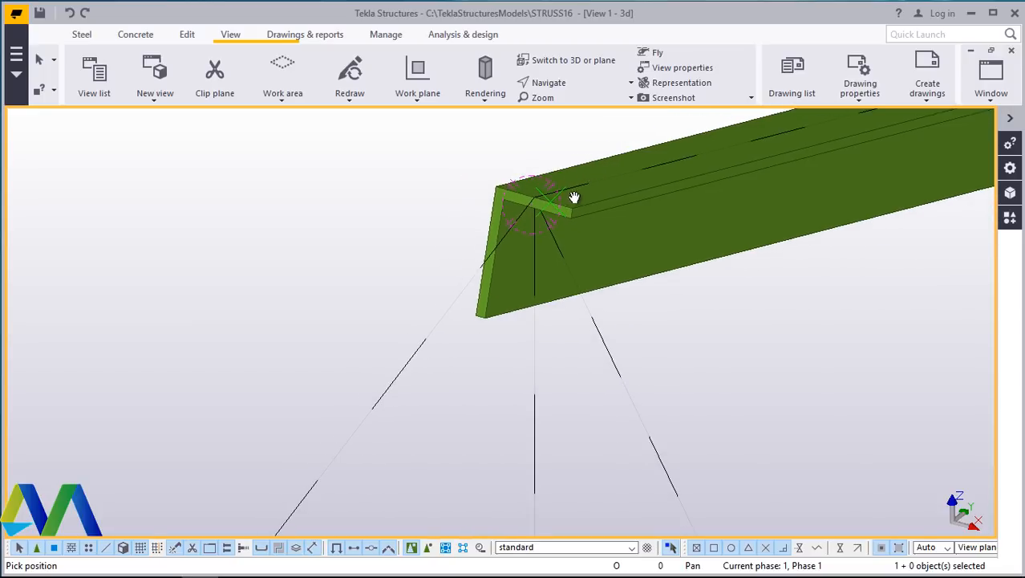
{"action": "scroll", "coordinate": [527, 243], "scroll_direction": "down", "scroll_amount": 1}
{"action": "right_click", "coordinate": [394, 193]}
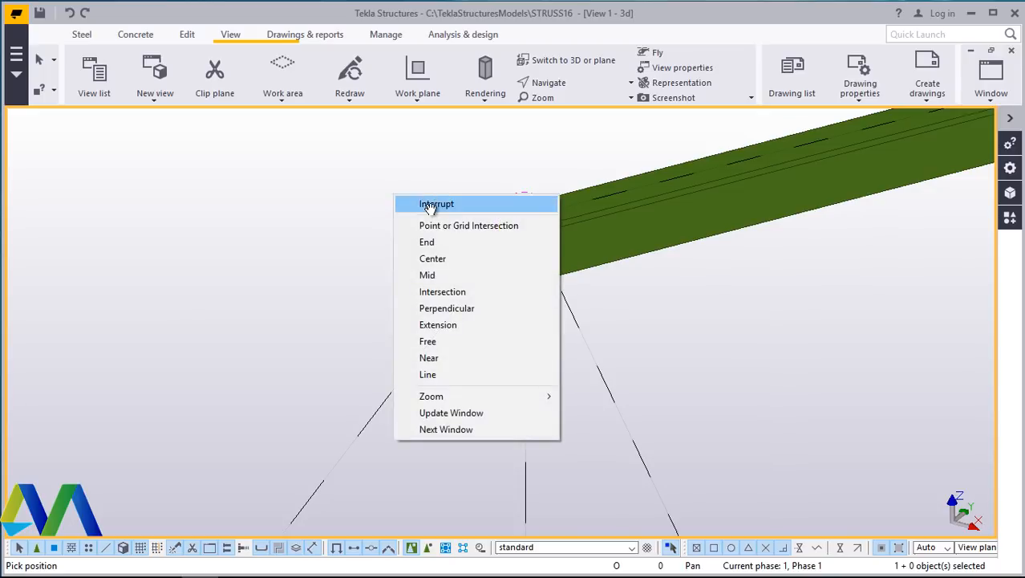
{"action": "left_click", "coordinate": [430, 207]}
{"action": "scroll", "coordinate": [536, 224], "scroll_direction": "up", "scroll_amount": 1}
{"action": "scroll", "coordinate": [537, 223], "scroll_direction": "down", "scroll_amount": 1}
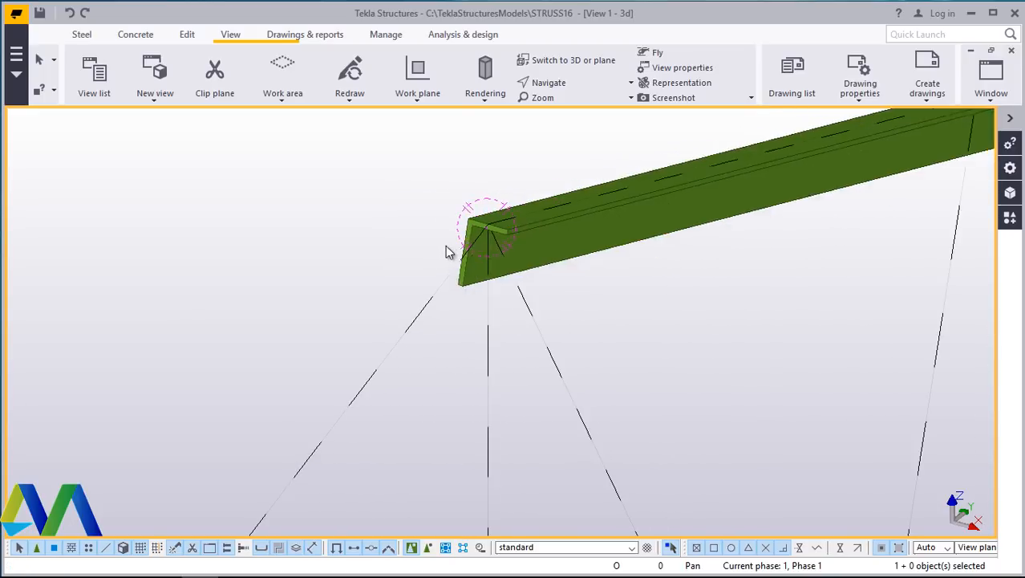
- In the Grid D view, create a steel beam at level +7000 from the column top at grid 3 to the column top at grid 1
{"action": "left_click", "coordinate": [989, 103]}
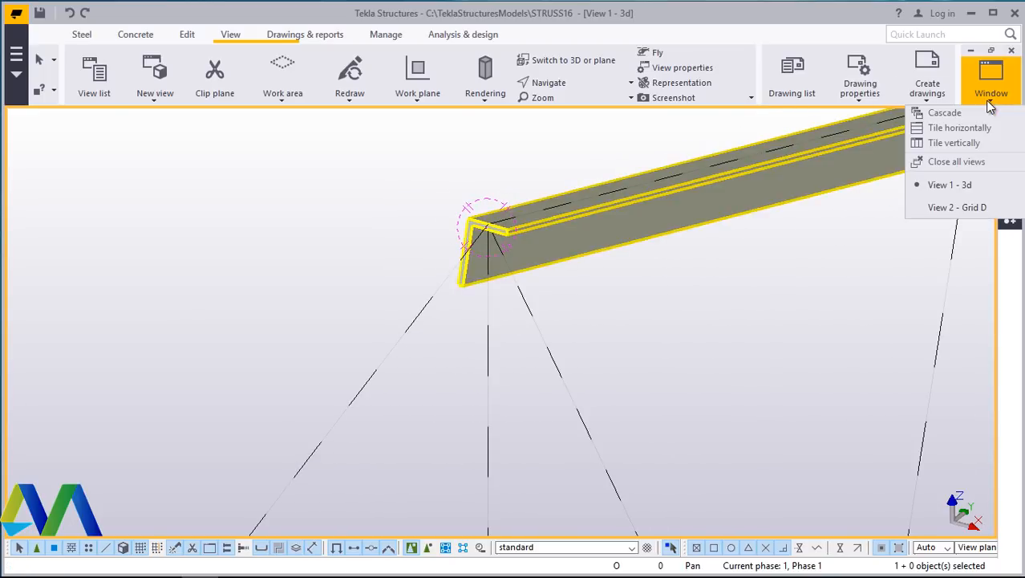
{"action": "left_click", "coordinate": [957, 207]}
{"action": "scroll", "coordinate": [671, 290], "scroll_direction": "down", "scroll_amount": 3}
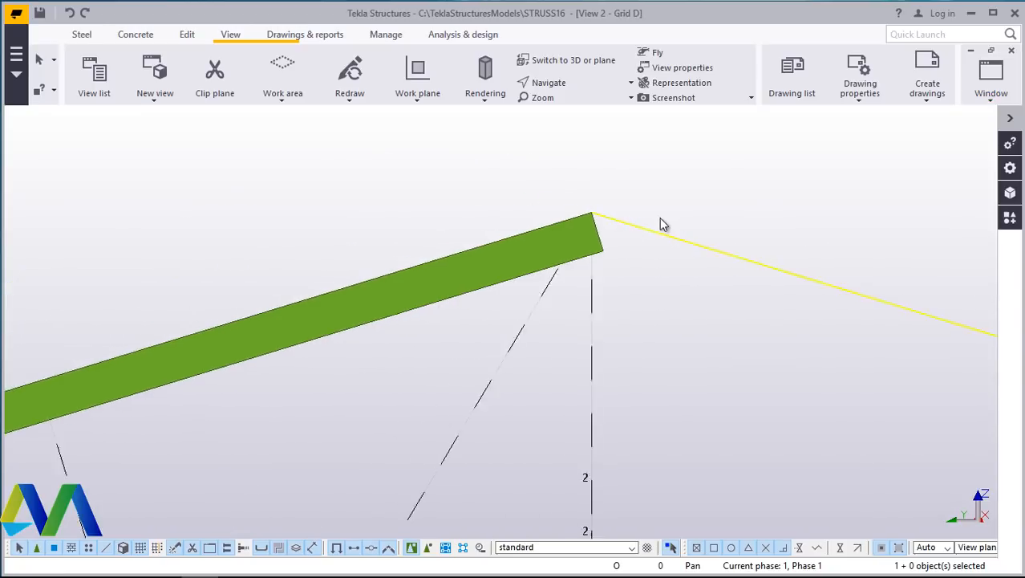
{"action": "scroll", "coordinate": [813, 212], "scroll_direction": "down", "scroll_amount": 4}
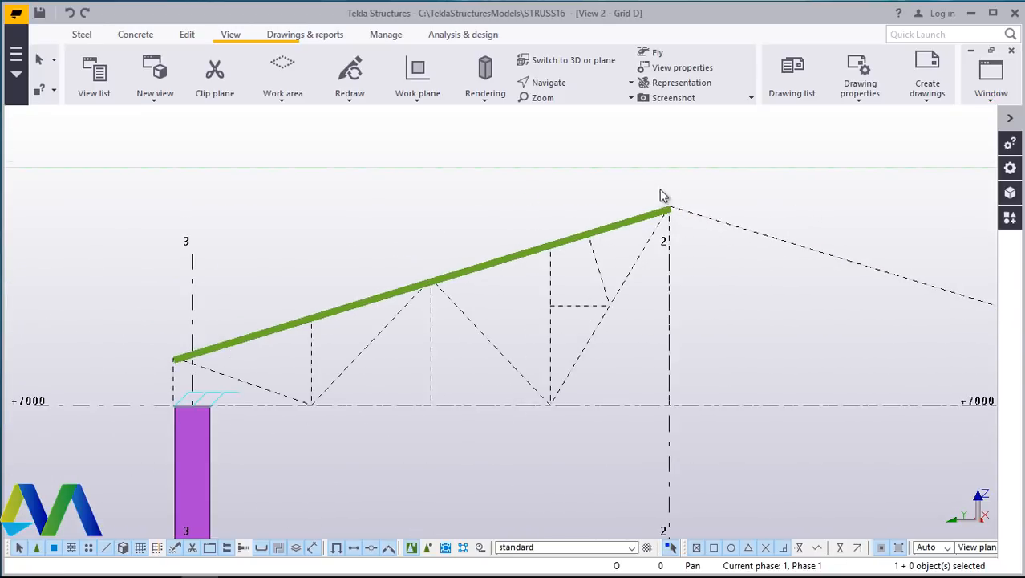
{"action": "scroll", "coordinate": [312, 350], "scroll_direction": "up", "scroll_amount": 2}
{"action": "scroll", "coordinate": [311, 350], "scroll_direction": "up", "scroll_amount": 1}
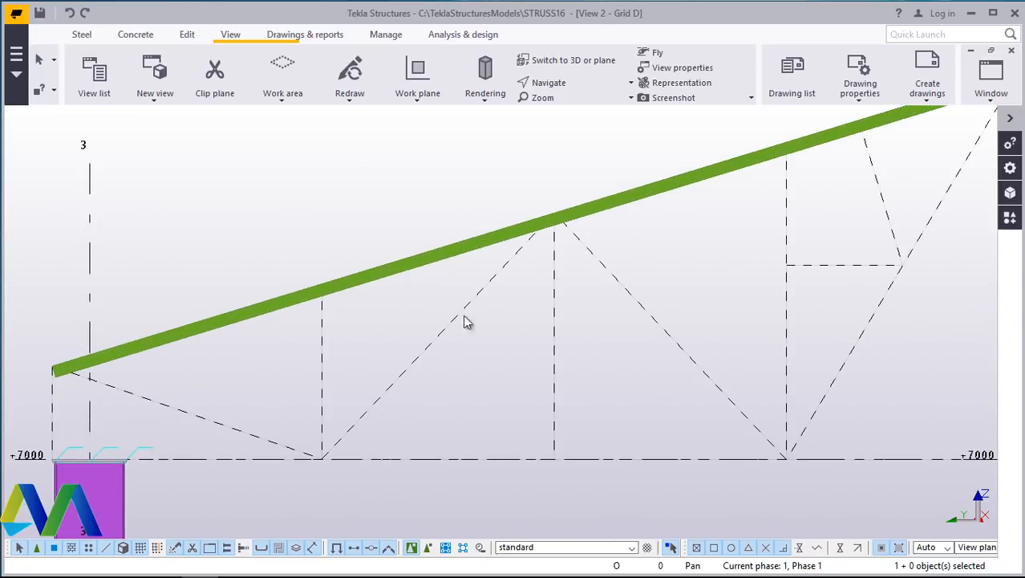
{"action": "left_click", "coordinate": [84, 38]}
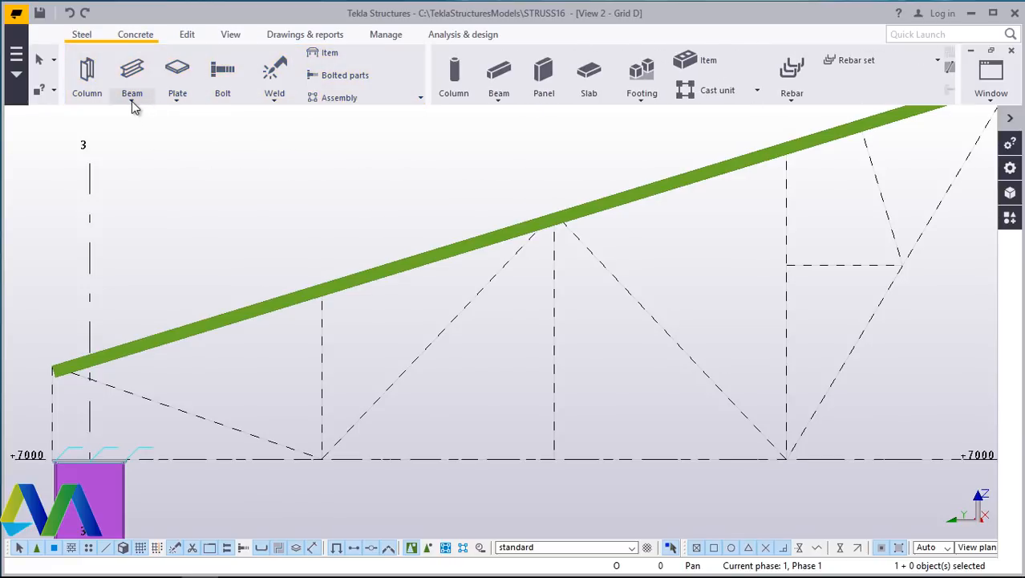
{"action": "left_click", "coordinate": [131, 100]}
{"action": "left_click", "coordinate": [133, 133]}
{"action": "scroll", "coordinate": [273, 221], "scroll_direction": "down", "scroll_amount": 2}
{"action": "scroll", "coordinate": [137, 341], "scroll_direction": "up", "scroll_amount": 7}
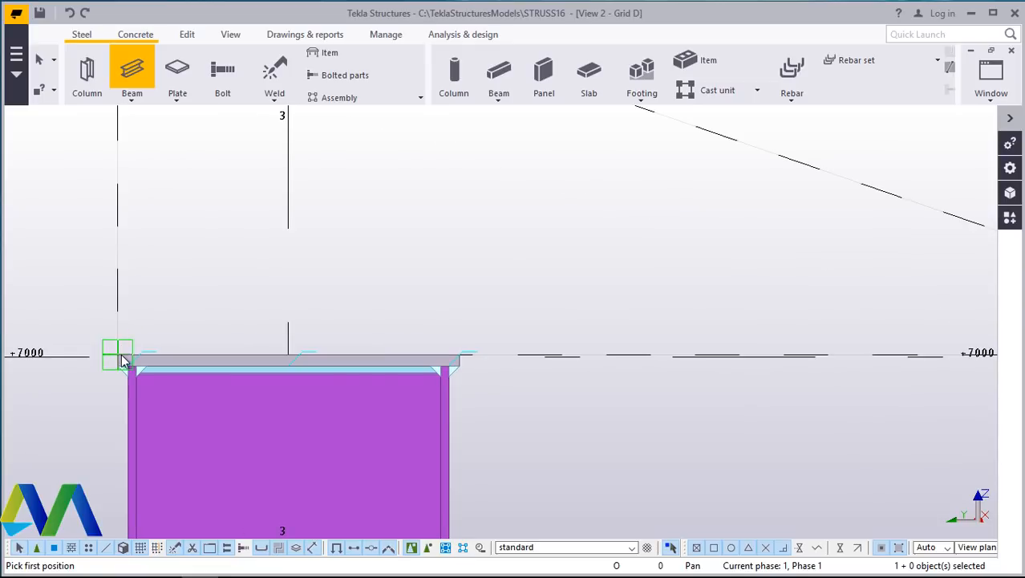
{"action": "left_click", "coordinate": [122, 359]}
{"action": "scroll", "coordinate": [129, 337], "scroll_direction": "down", "scroll_amount": 7}
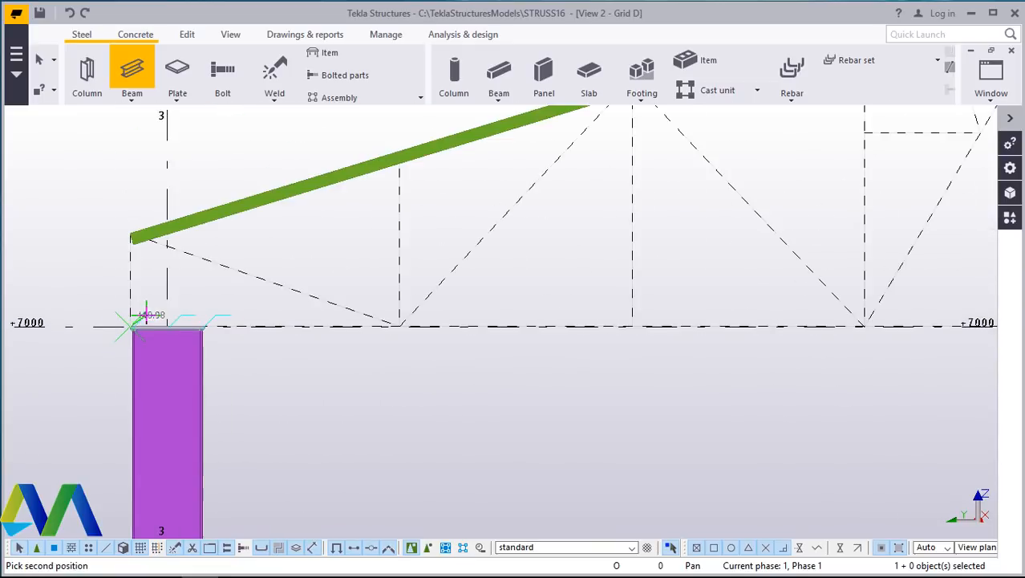
{"action": "scroll", "coordinate": [189, 305], "scroll_direction": "down", "scroll_amount": 2}
{"action": "scroll", "coordinate": [498, 329], "scroll_direction": "up", "scroll_amount": 3}
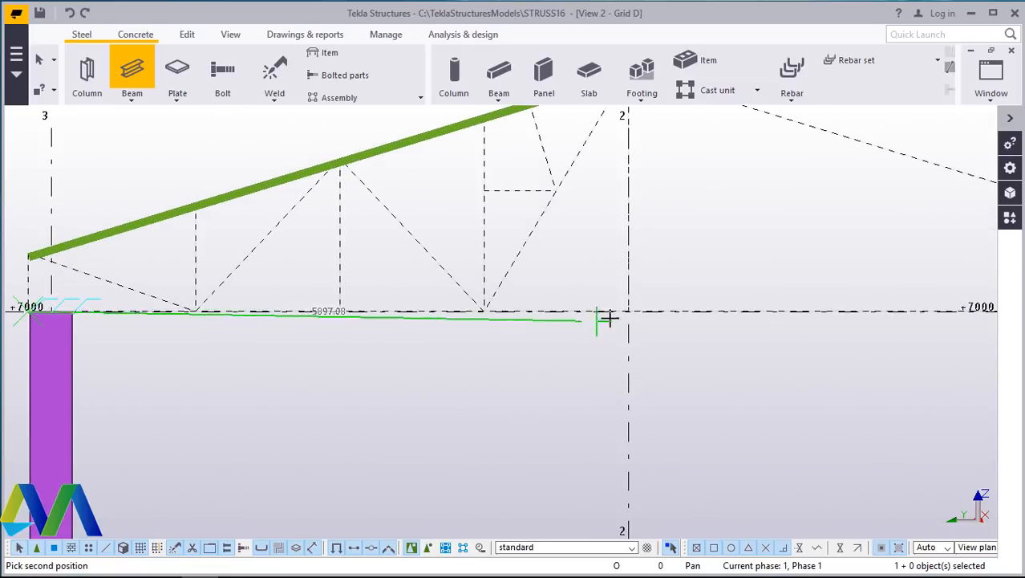
{"action": "scroll", "coordinate": [321, 343], "scroll_direction": "down", "scroll_amount": 3}
{"action": "scroll", "coordinate": [319, 343], "scroll_direction": "down", "scroll_amount": 1}
{"action": "scroll", "coordinate": [850, 309], "scroll_direction": "up", "scroll_amount": 6}
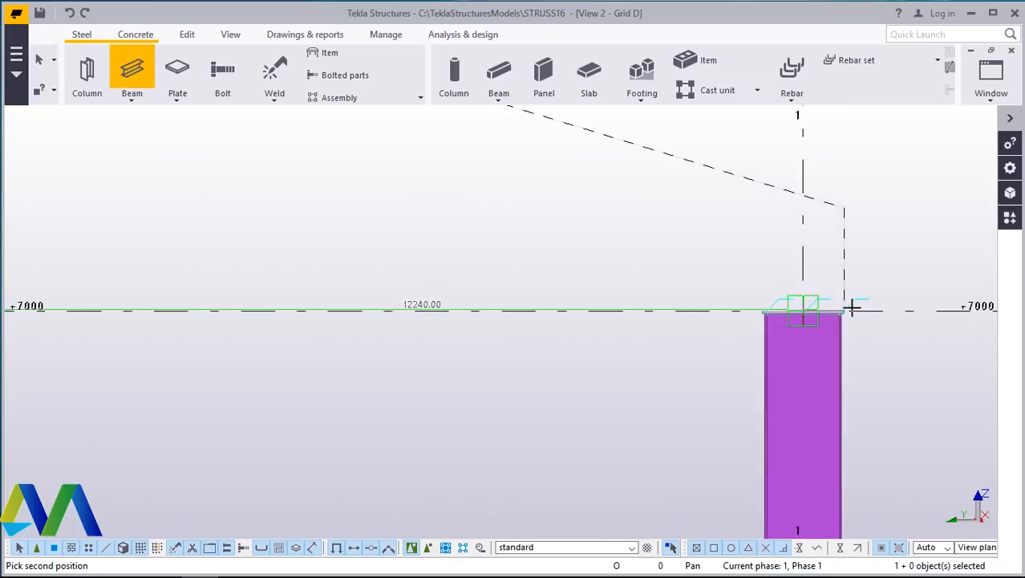
{"action": "scroll", "coordinate": [858, 311], "scroll_direction": "up", "scroll_amount": 6}
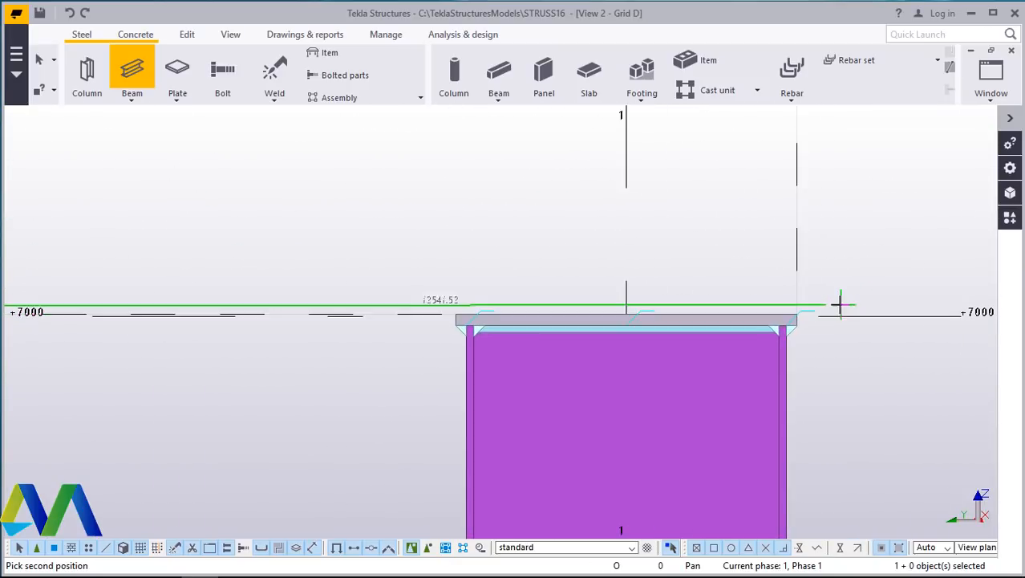
{"action": "left_click", "coordinate": [798, 316]}
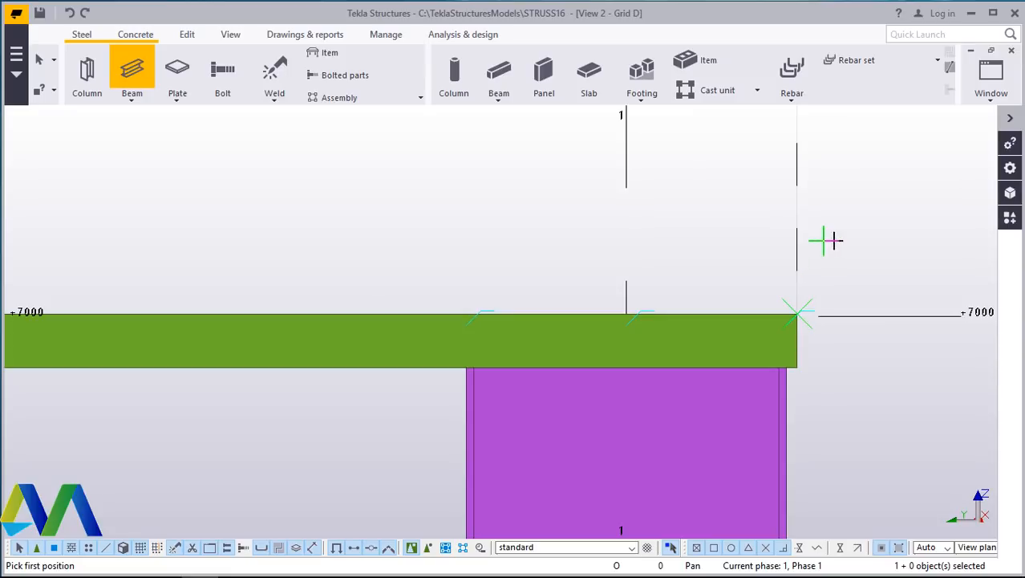
{"action": "right_click", "coordinate": [864, 248]}
{"action": "left_click", "coordinate": [866, 246]}
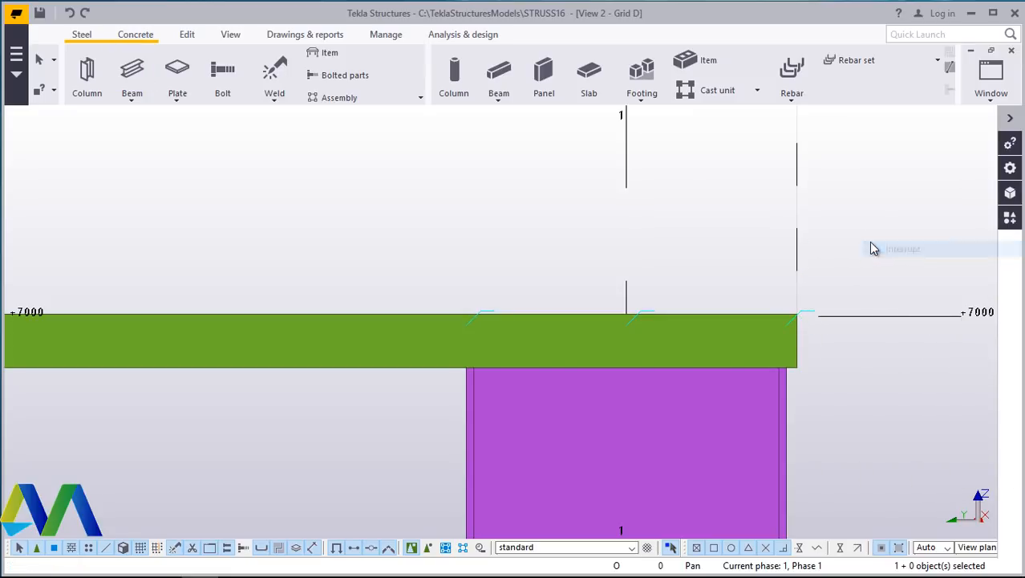
- Zoom across the Grid D view to examine the new bottom beam and the top chord
{"action": "scroll", "coordinate": [818, 289], "scroll_direction": "down", "scroll_amount": 1}
{"action": "scroll", "coordinate": [815, 291], "scroll_direction": "down", "scroll_amount": 3}
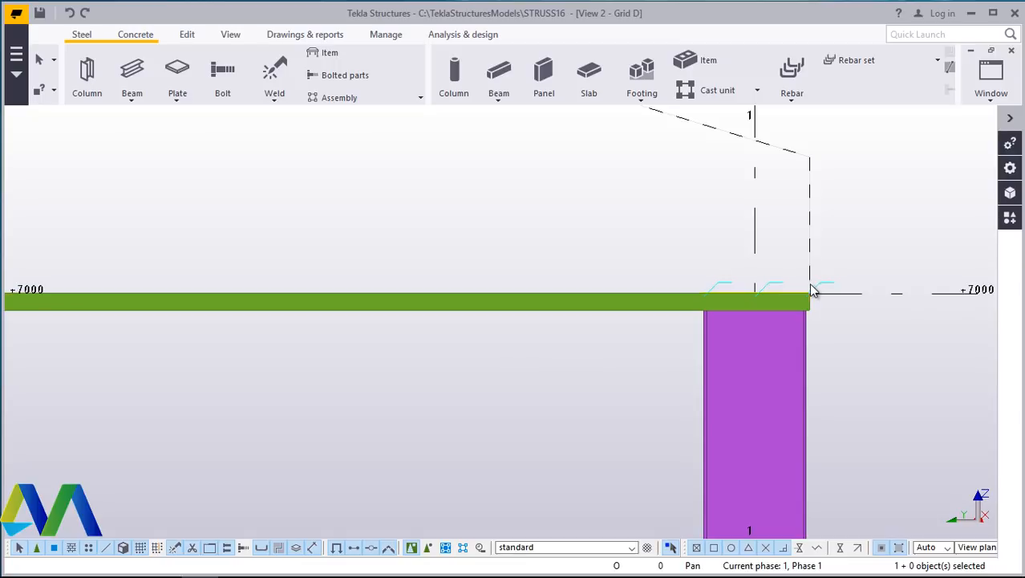
{"action": "scroll", "coordinate": [787, 289], "scroll_direction": "down", "scroll_amount": 4}
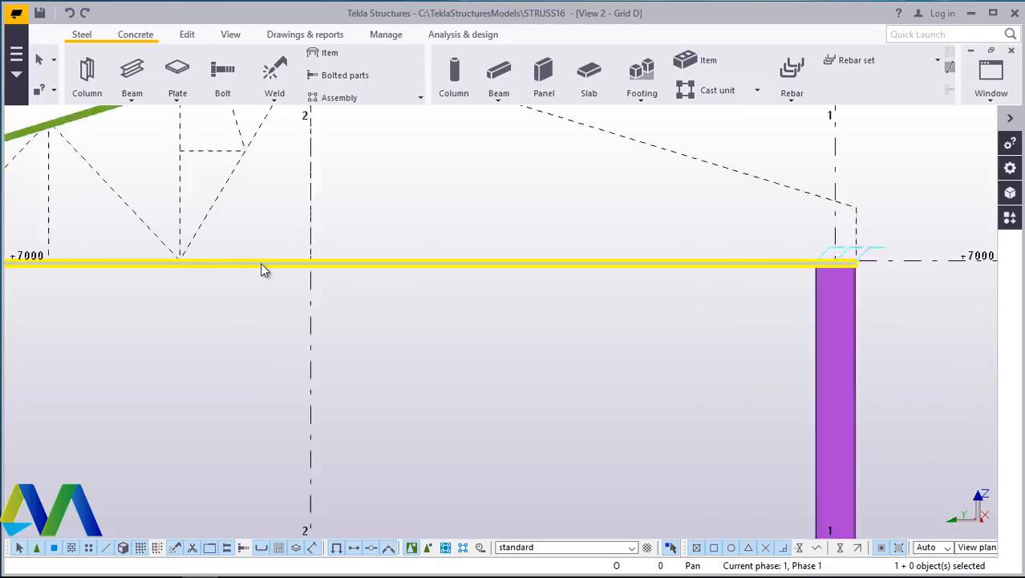
{"action": "scroll", "coordinate": [289, 263], "scroll_direction": "up", "scroll_amount": 5}
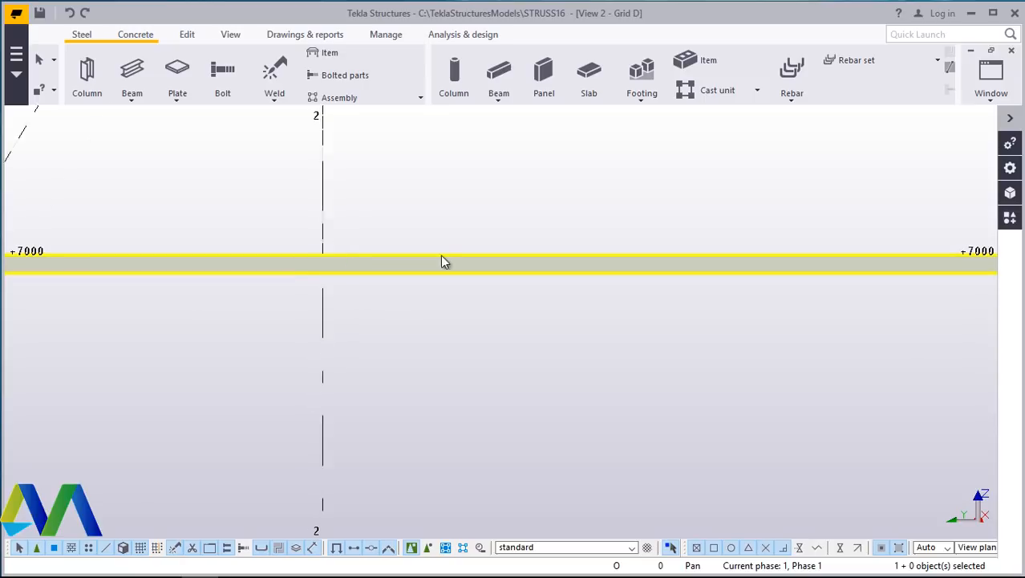
{"action": "scroll", "coordinate": [444, 259], "scroll_direction": "down", "scroll_amount": 3}
{"action": "scroll", "coordinate": [613, 299], "scroll_direction": "down", "scroll_amount": 3}
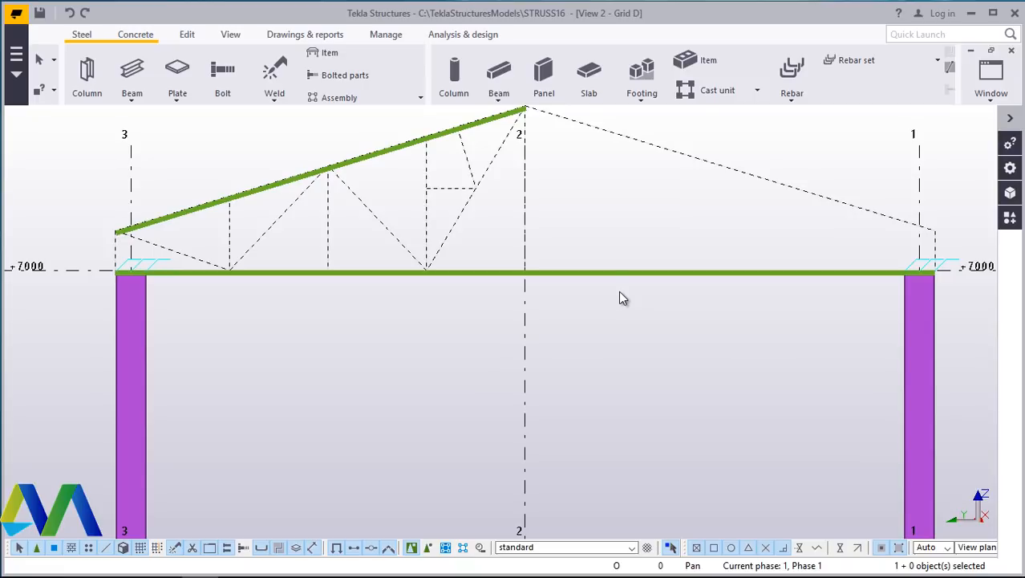
{"action": "scroll", "coordinate": [531, 281], "scroll_direction": "up", "scroll_amount": 2}
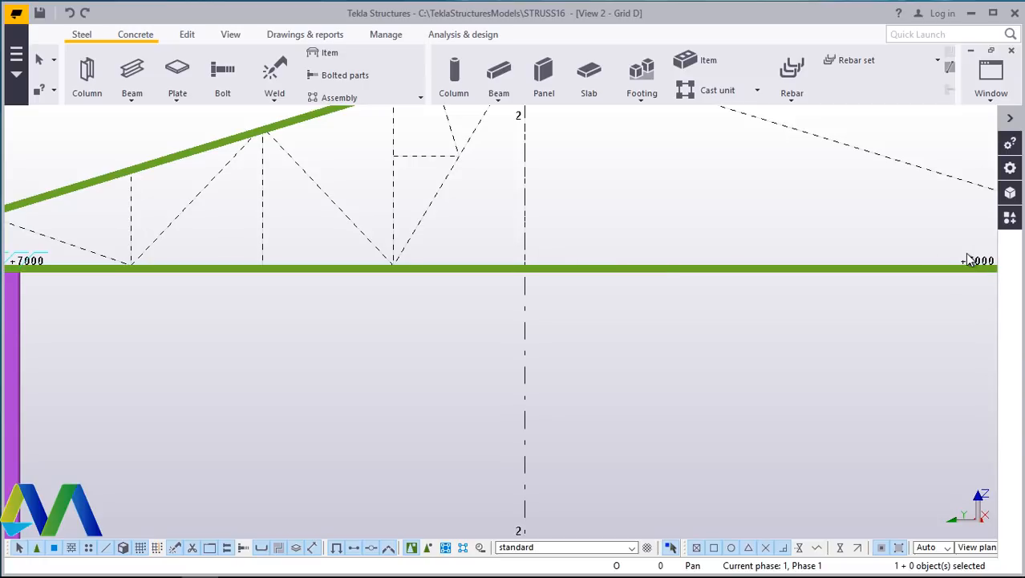
{"action": "scroll", "coordinate": [453, 309], "scroll_direction": "down", "scroll_amount": 3}
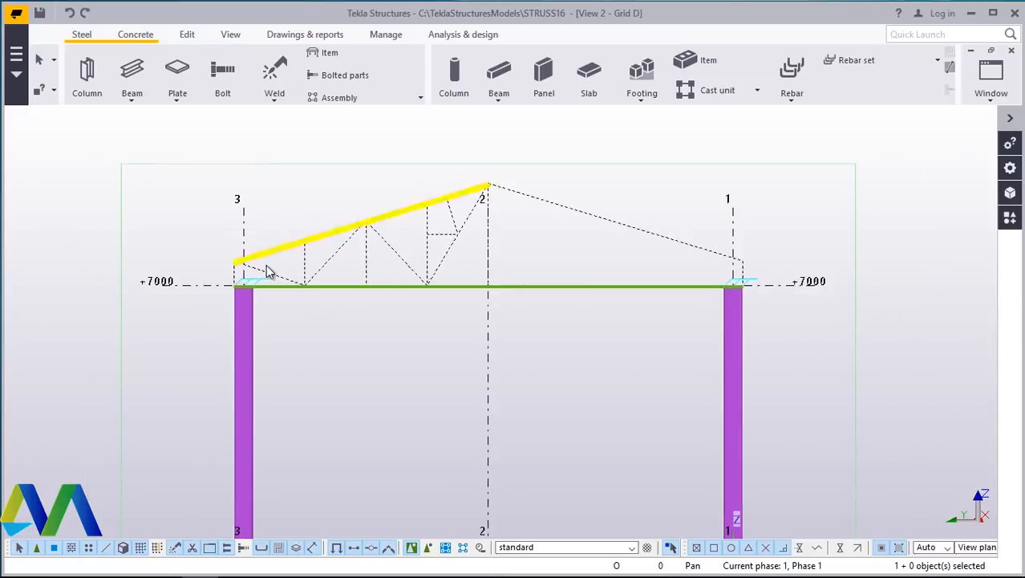
{"action": "scroll", "coordinate": [240, 277], "scroll_direction": "up", "scroll_amount": 3}
{"action": "scroll", "coordinate": [232, 279], "scroll_direction": "up", "scroll_amount": 2}
{"action": "scroll", "coordinate": [223, 272], "scroll_direction": "down", "scroll_amount": 2}
{"action": "scroll", "coordinate": [537, 167], "scroll_direction": "up", "scroll_amount": 1}
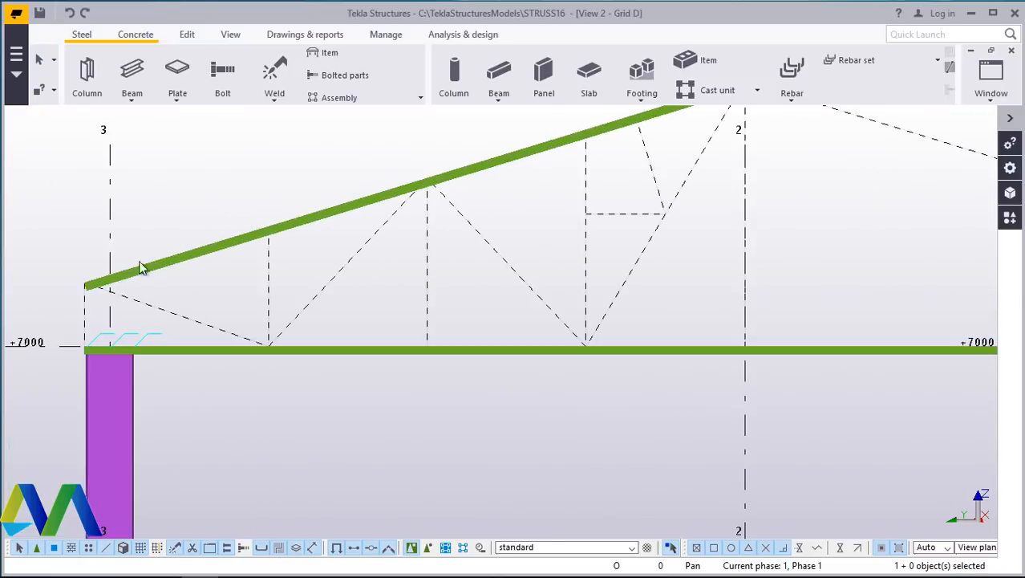
{"action": "scroll", "coordinate": [344, 250], "scroll_direction": "down", "scroll_amount": 1}
{"action": "scroll", "coordinate": [156, 279], "scroll_direction": "up", "scroll_amount": 3}
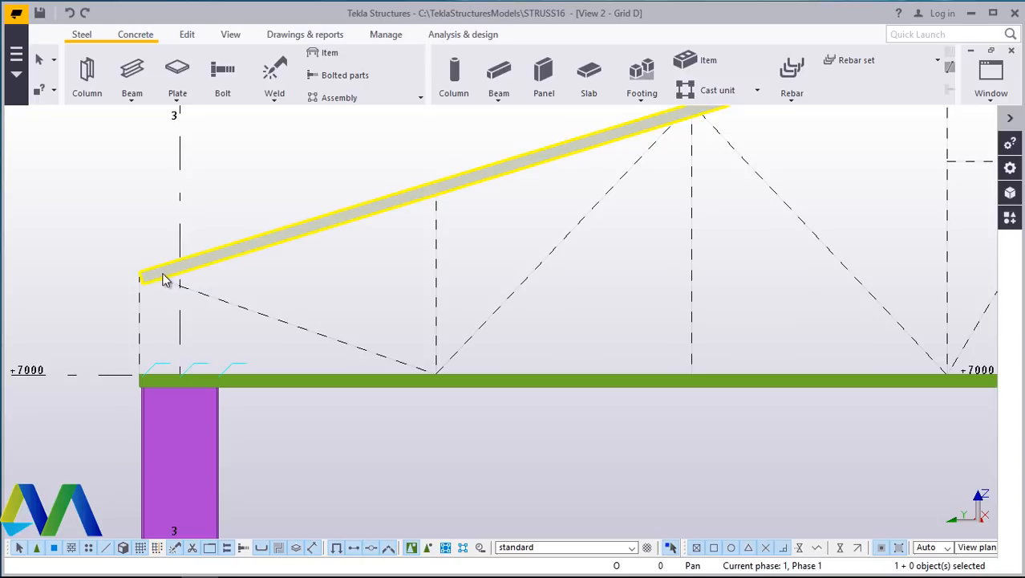
- Set the top chord beam's start end offset Dx to -600 and modify the beam
{"action": "double_click", "coordinate": [322, 222]}
{"action": "left_click", "coordinate": [687, 186]}
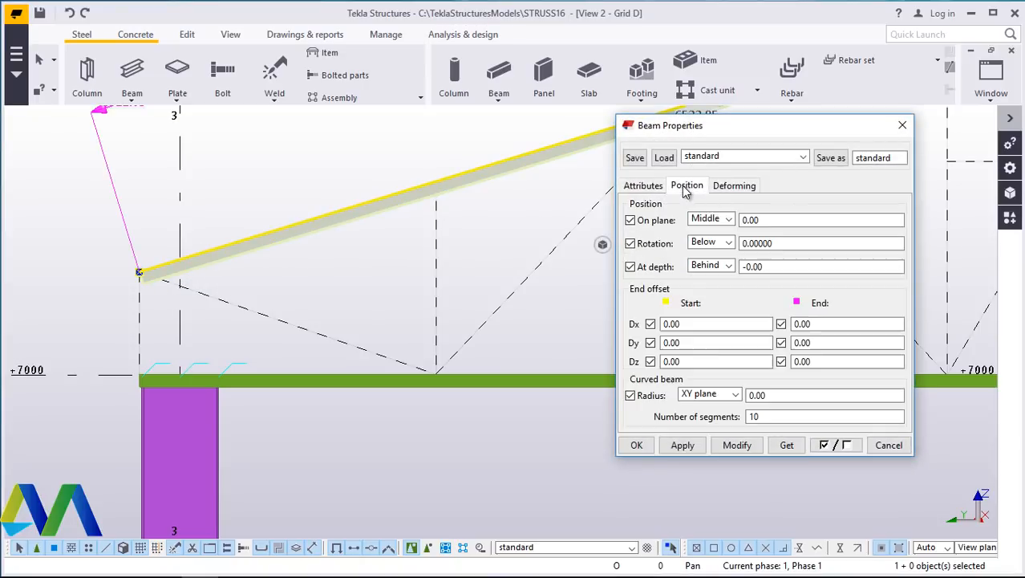
{"action": "double_click", "coordinate": [671, 324]}
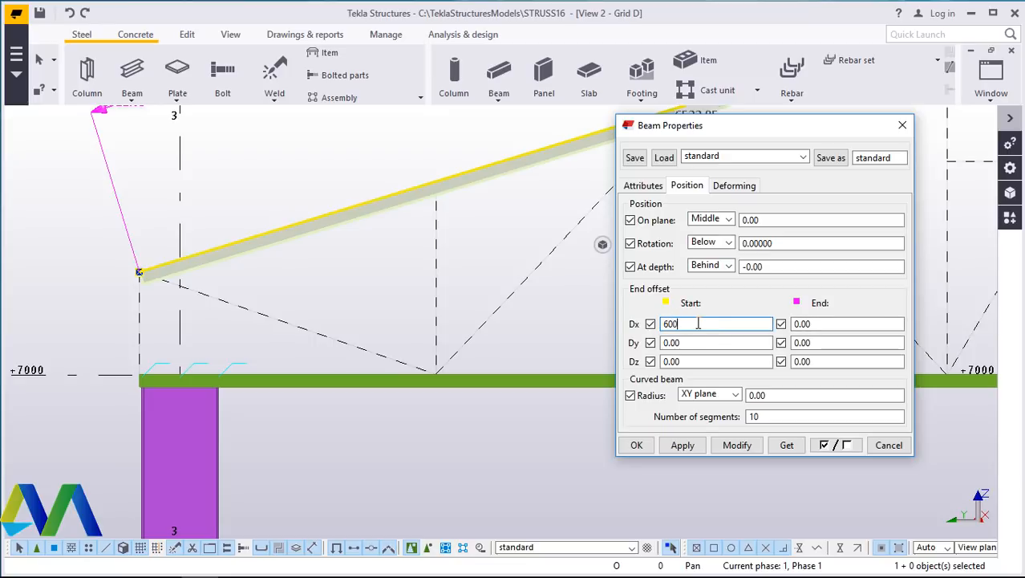
{"action": "left_click", "coordinate": [734, 446]}
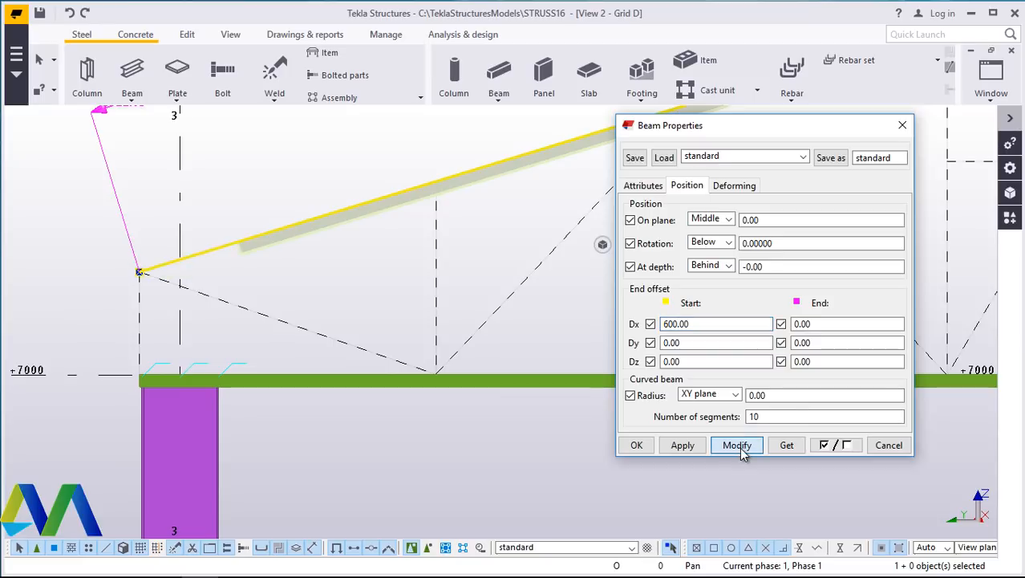
{"action": "left_click", "coordinate": [664, 325]}
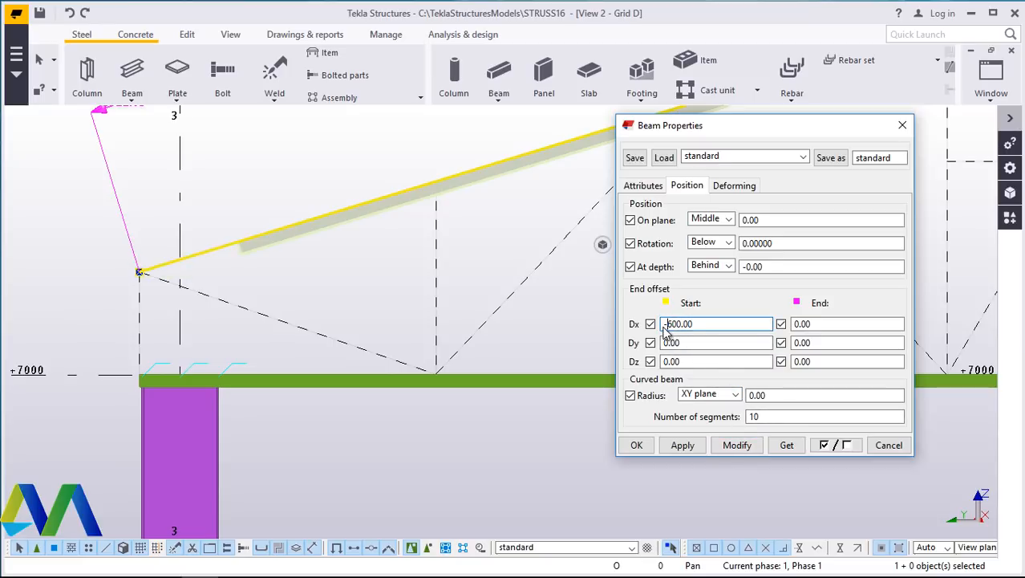
{"action": "type", "text": "-"}
{"action": "left_click", "coordinate": [737, 445]}
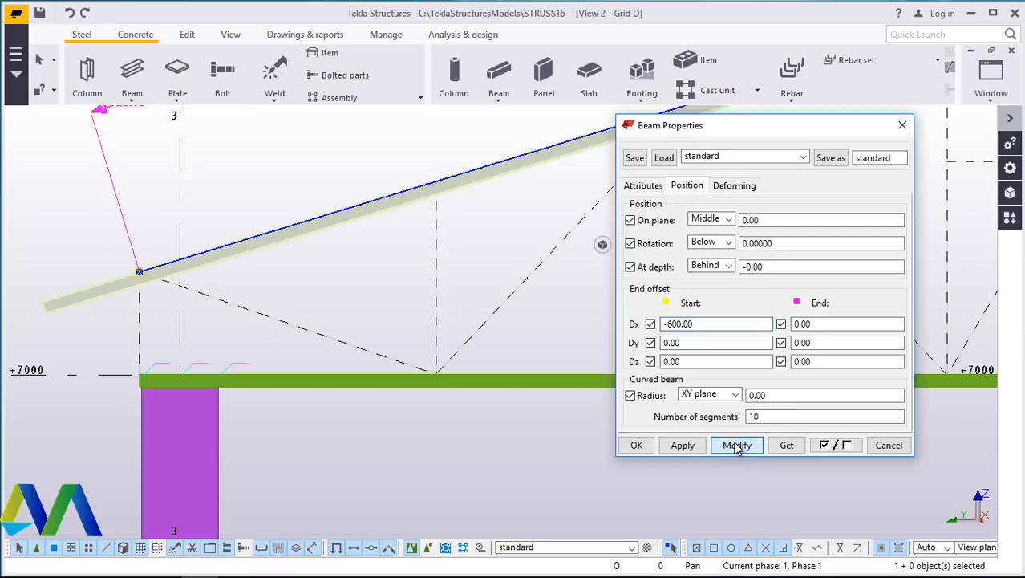
{"action": "left_click", "coordinate": [637, 446]}
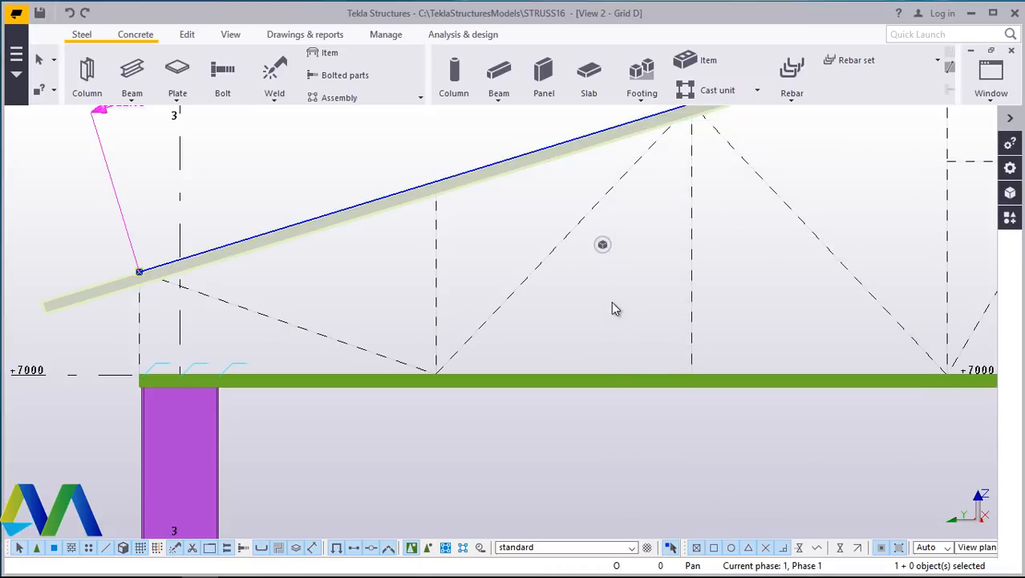
- In the 3D view, try the top chord beam's rotation as Below and then Back, modifying it each time
{"action": "left_click", "coordinate": [608, 307]}
{"action": "scroll", "coordinate": [128, 381], "scroll_direction": "up", "scroll_amount": 4}
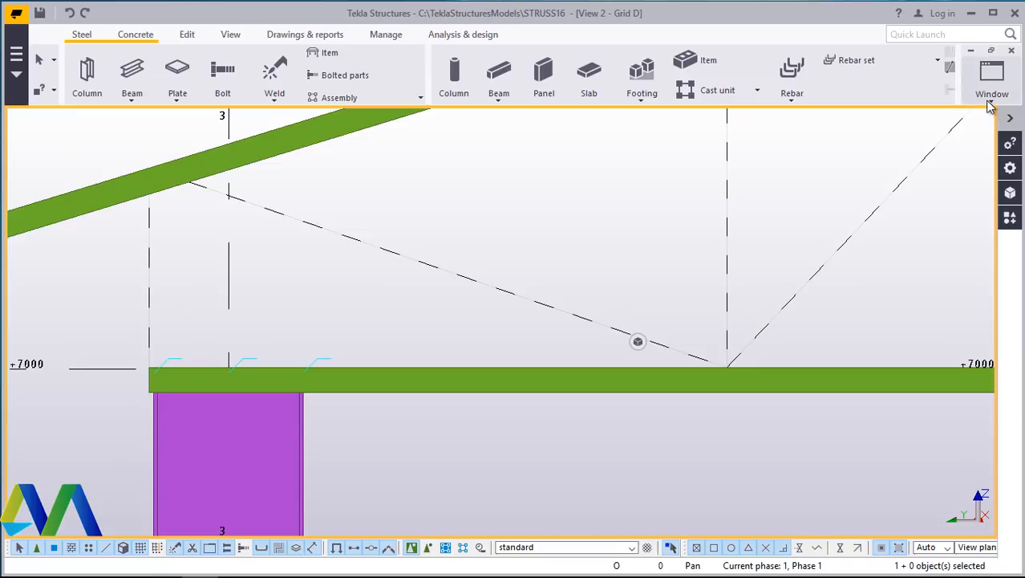
{"action": "left_click", "coordinate": [990, 72]}
{"action": "left_click", "coordinate": [956, 185]}
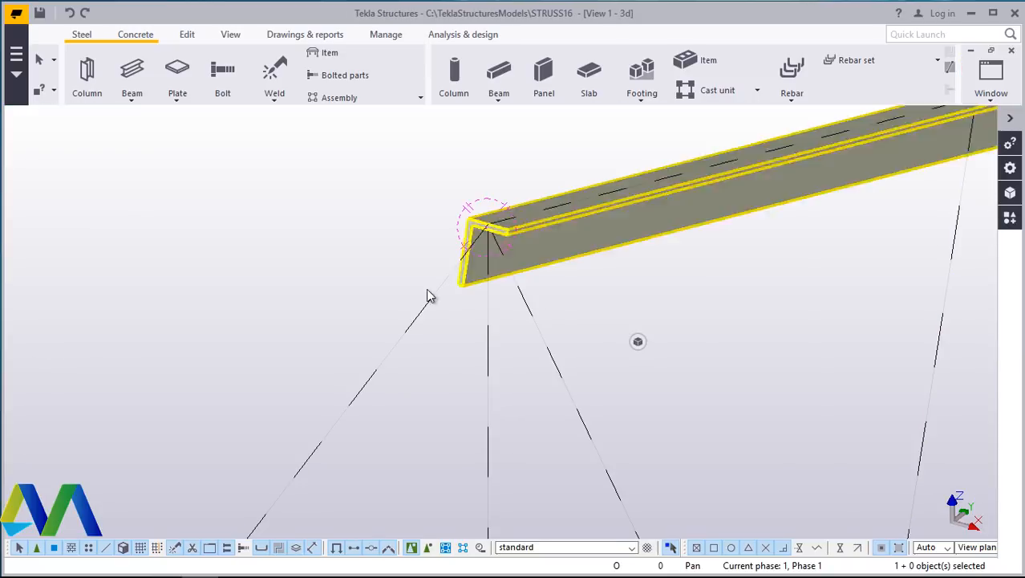
{"action": "scroll", "coordinate": [433, 305], "scroll_direction": "down", "scroll_amount": 6}
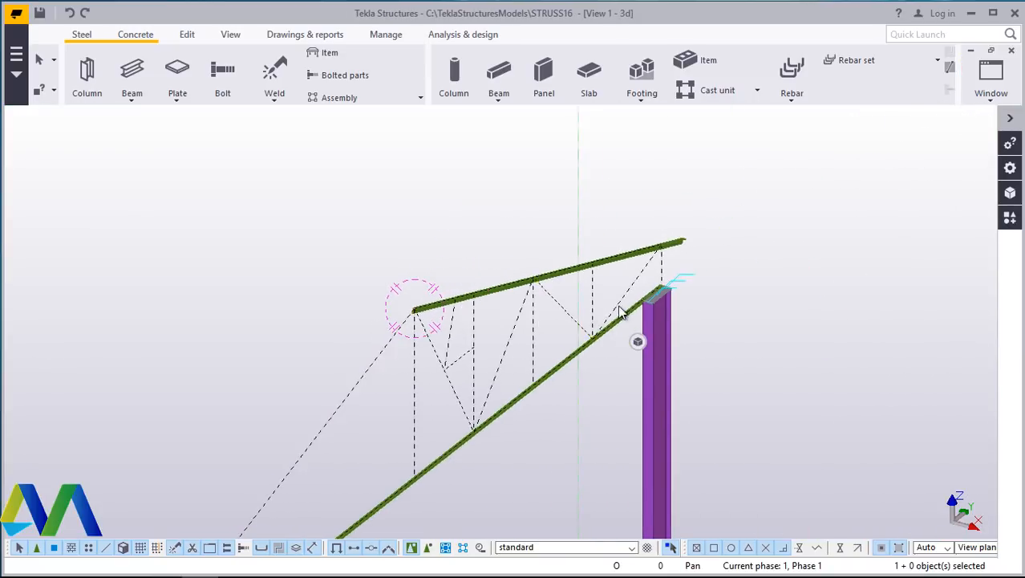
{"action": "scroll", "coordinate": [642, 337], "scroll_direction": "up", "scroll_amount": 5}
{"action": "scroll", "coordinate": [661, 308], "scroll_direction": "up", "scroll_amount": 5}
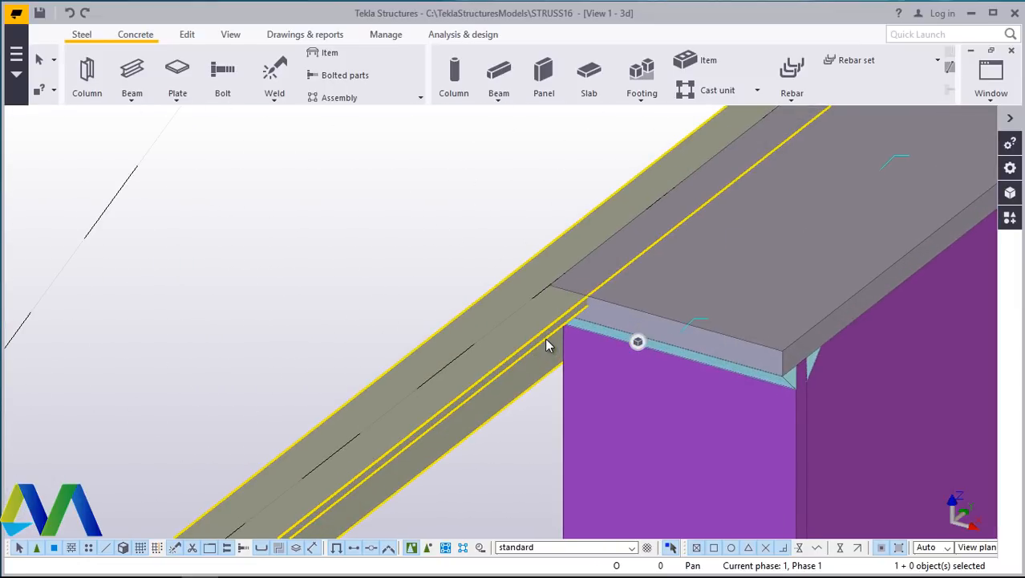
{"action": "double_click", "coordinate": [513, 351]}
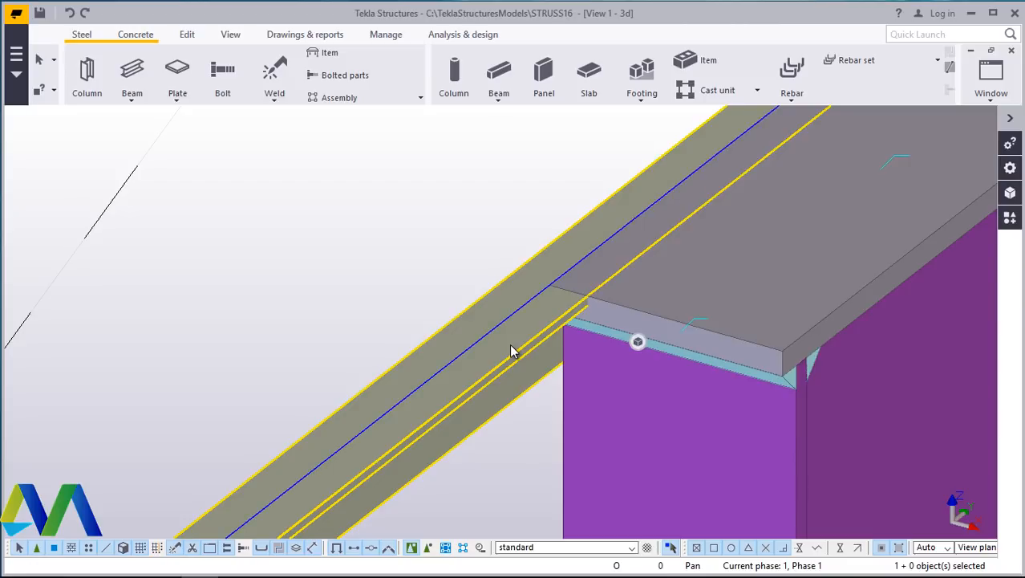
{"action": "left_click_drag", "start_coordinate": [725, 130], "coordinate": [214, 136]}
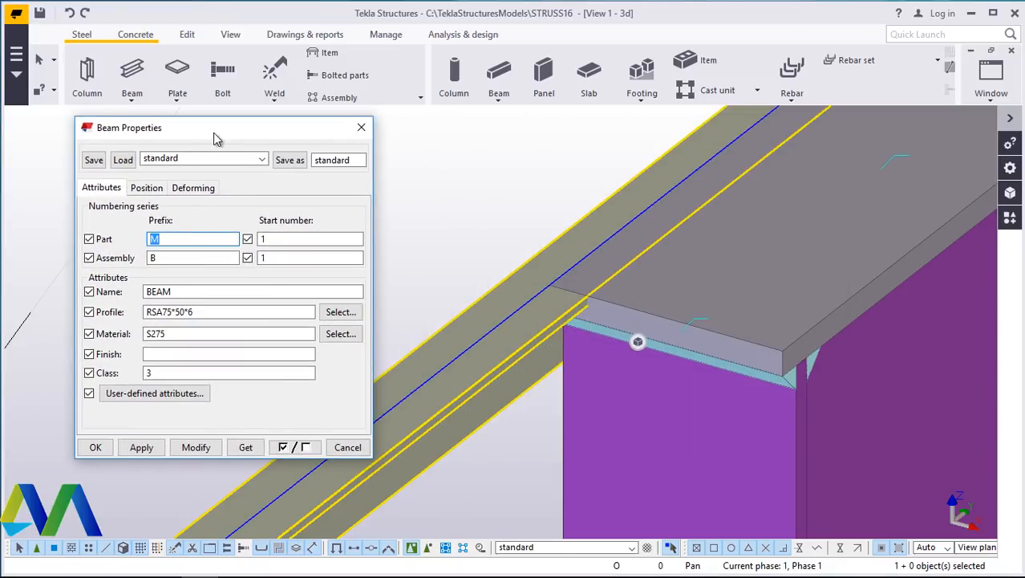
{"action": "left_click", "coordinate": [146, 188]}
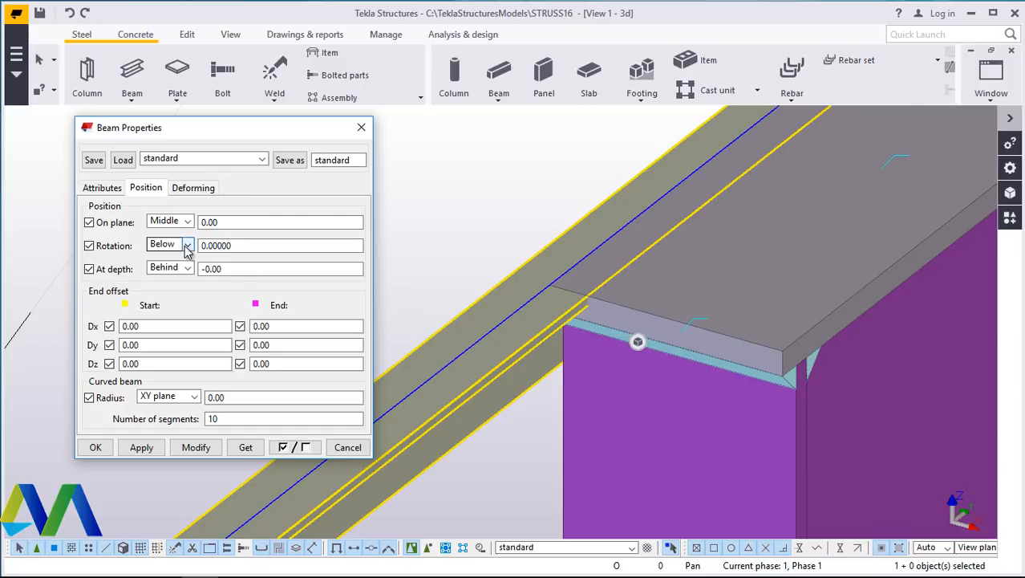
{"action": "left_click", "coordinate": [186, 247]}
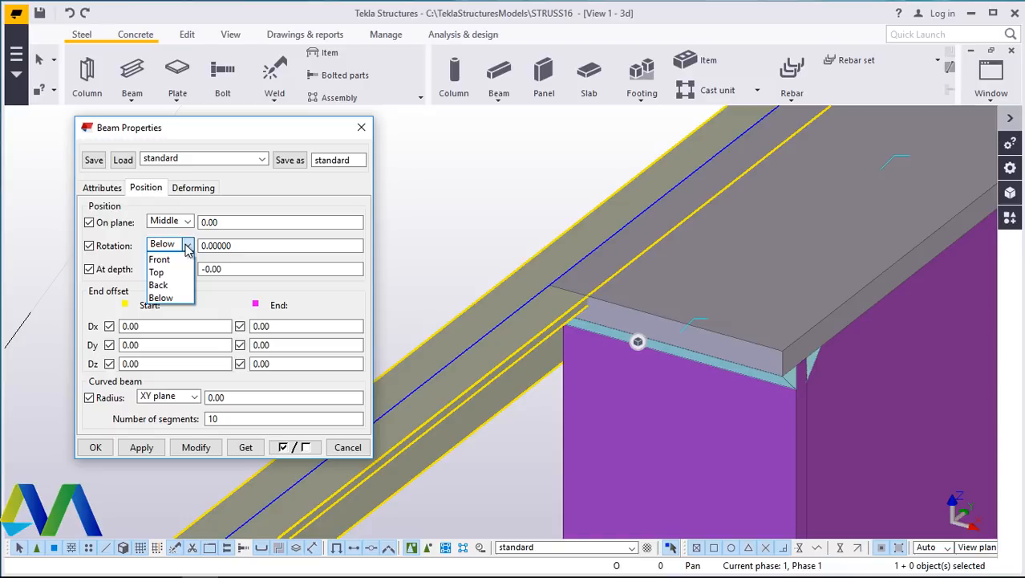
{"action": "left_click", "coordinate": [163, 298]}
{"action": "left_click", "coordinate": [192, 447]}
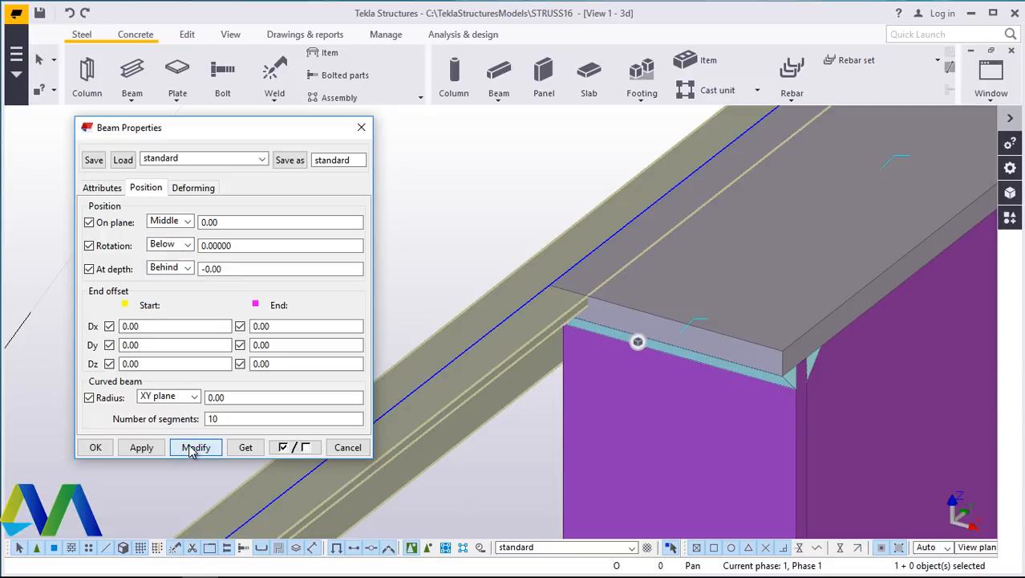
{"action": "left_click", "coordinate": [187, 244]}
{"action": "left_click", "coordinate": [183, 286]}
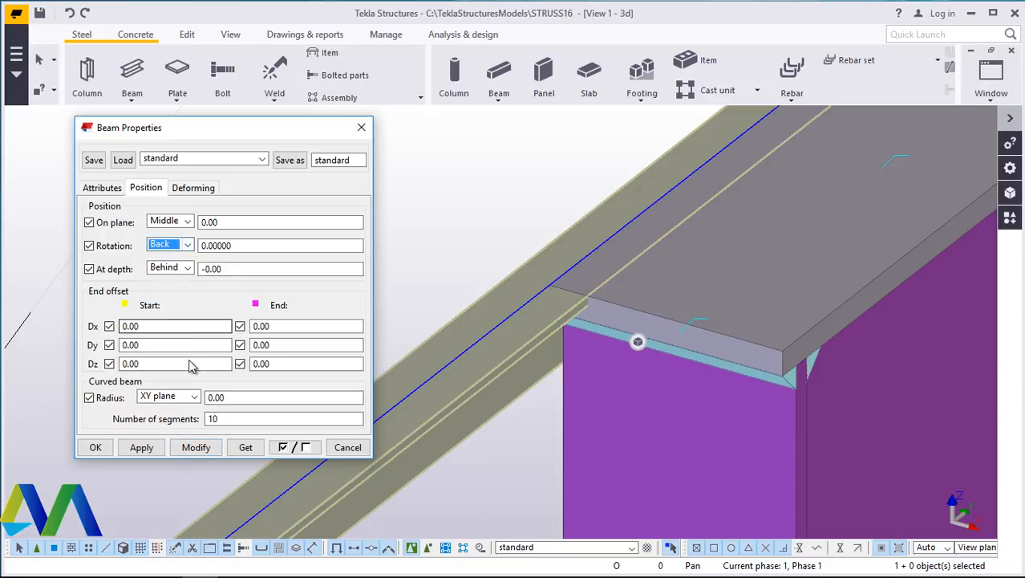
{"action": "left_click", "coordinate": [195, 447]}
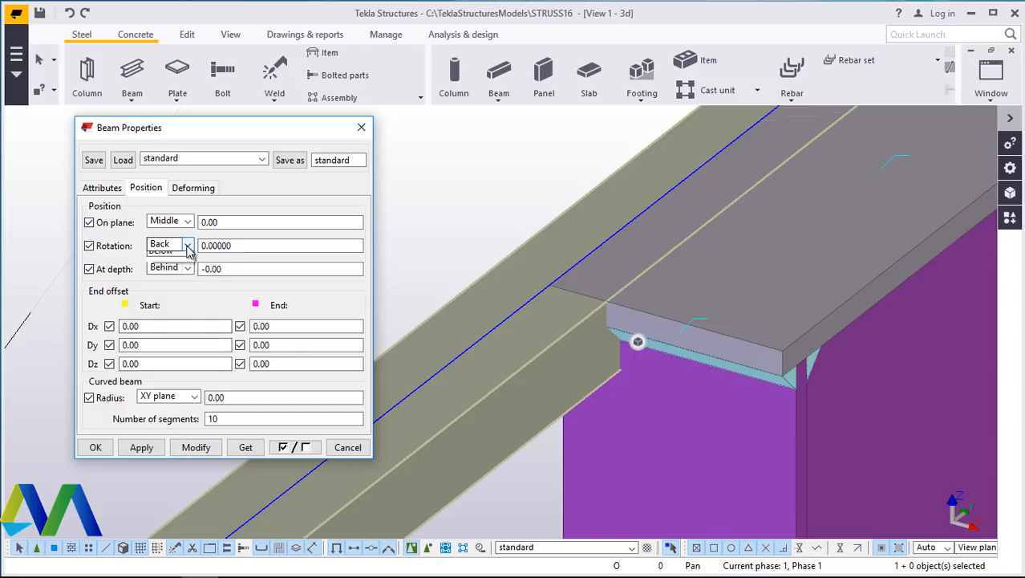
- Set the top chord beam's rotation to Top and modify it
{"action": "left_click", "coordinate": [186, 245]}
{"action": "left_click", "coordinate": [165, 272]}
{"action": "left_click", "coordinate": [195, 448]}
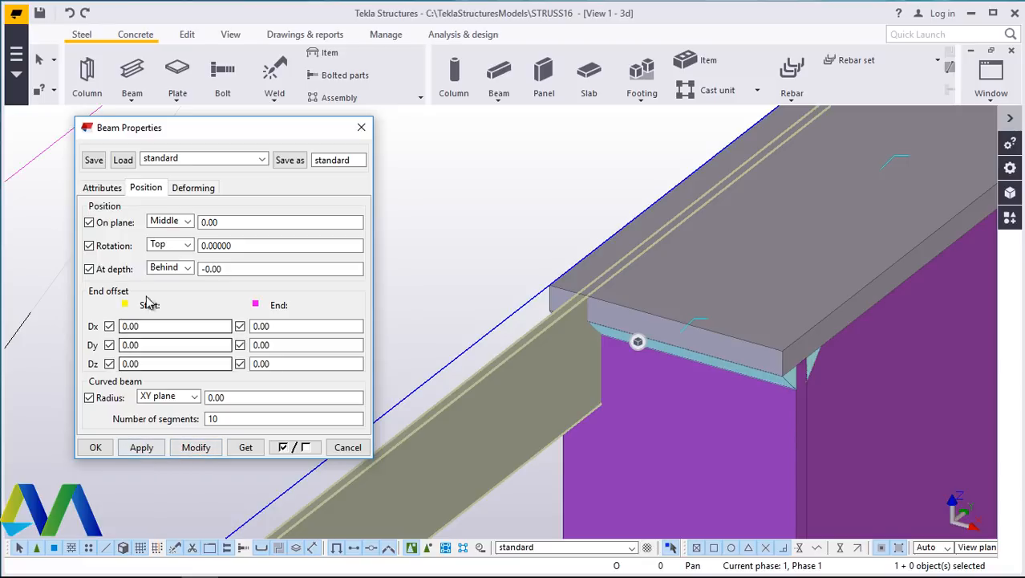
- Set the top chord beam's at-depth position to Front, modify it and close the beam properties
{"action": "left_click", "coordinate": [189, 270]}
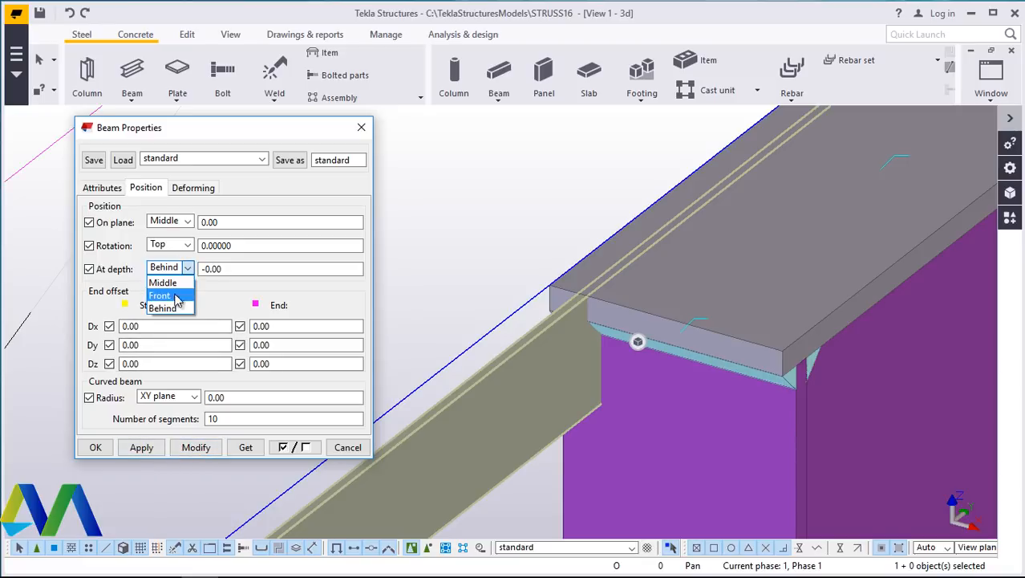
{"action": "left_click", "coordinate": [173, 298]}
{"action": "left_click", "coordinate": [197, 447]}
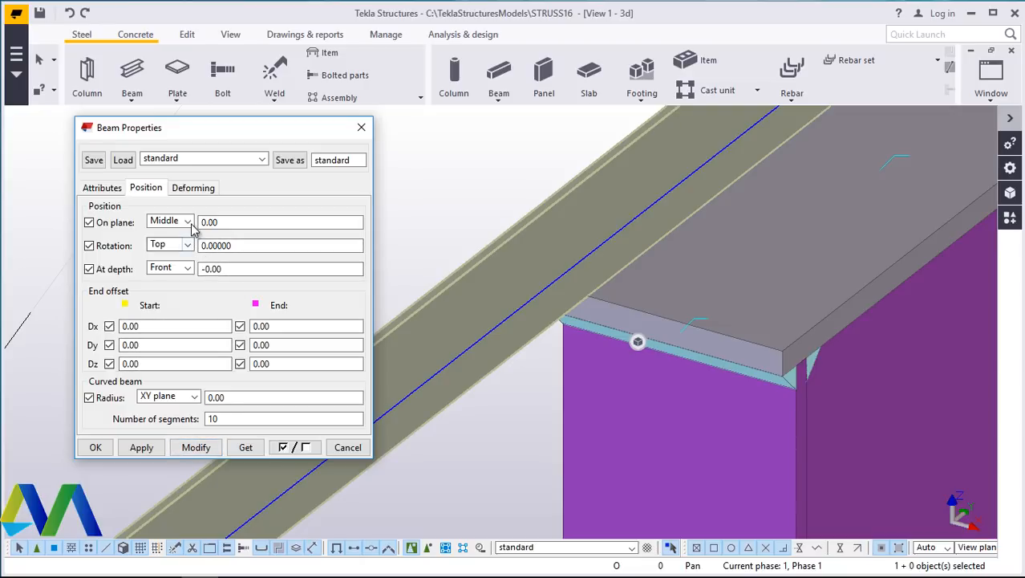
{"action": "left_click", "coordinate": [96, 447]}
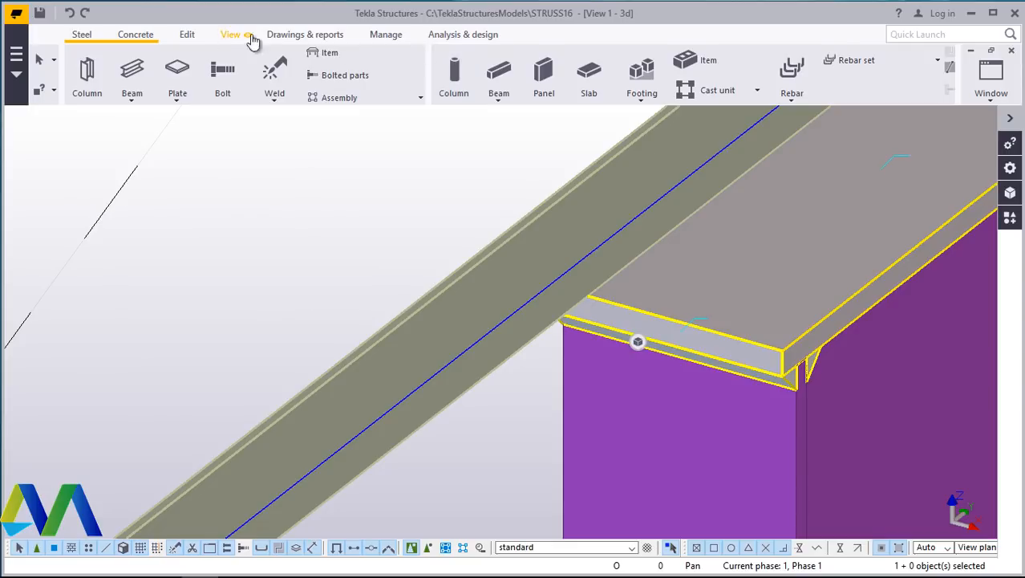
- Rotate and zoom the 3D view to examine the top chord's end where it meets the column top
{"action": "left_click", "coordinate": [249, 36]}
{"action": "left_click", "coordinate": [573, 84]}
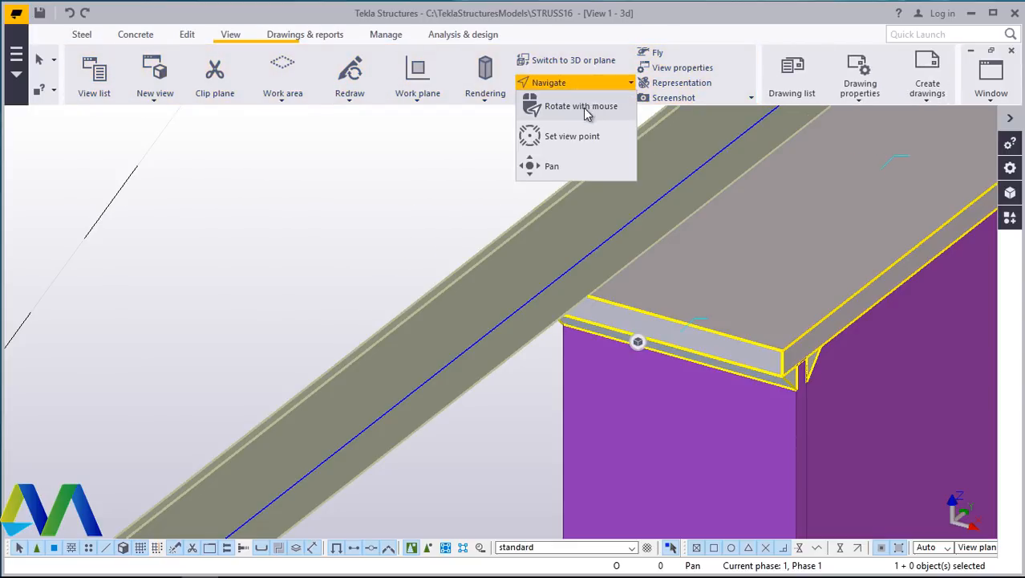
{"action": "left_click", "coordinate": [583, 107]}
{"action": "left_click", "coordinate": [661, 263]}
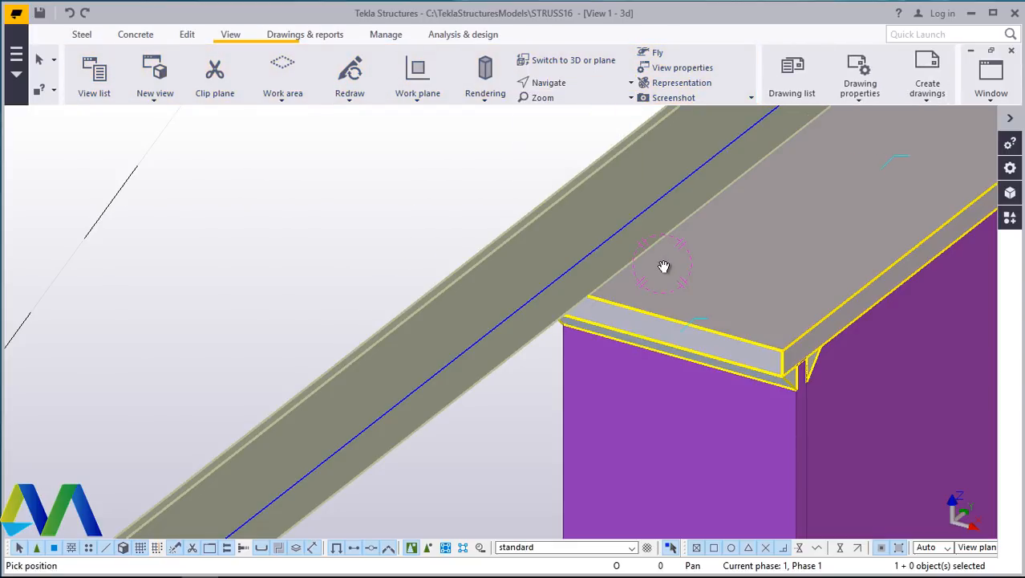
{"action": "mouse_move", "coordinate": [666, 265]}
{"action": "left_mouse_down"}
{"action": "mouse_move", "coordinate": [817, 222]}
{"action": "mouse_move", "coordinate": [869, 196]}
{"action": "mouse_move", "coordinate": [876, 171]}
{"action": "mouse_move", "coordinate": [823, 225]}
{"action": "mouse_move", "coordinate": [748, 238]}
{"action": "mouse_move", "coordinate": [760, 228]}
{"action": "mouse_move", "coordinate": [741, 254]}
{"action": "mouse_move", "coordinate": [567, 350]}
{"action": "mouse_move", "coordinate": [531, 357]}
{"action": "mouse_move", "coordinate": [579, 334]}
{"action": "mouse_move", "coordinate": [462, 363]}
{"action": "mouse_move", "coordinate": [496, 346]}
{"action": "mouse_move", "coordinate": [476, 359]}
{"action": "left_mouse_up"}
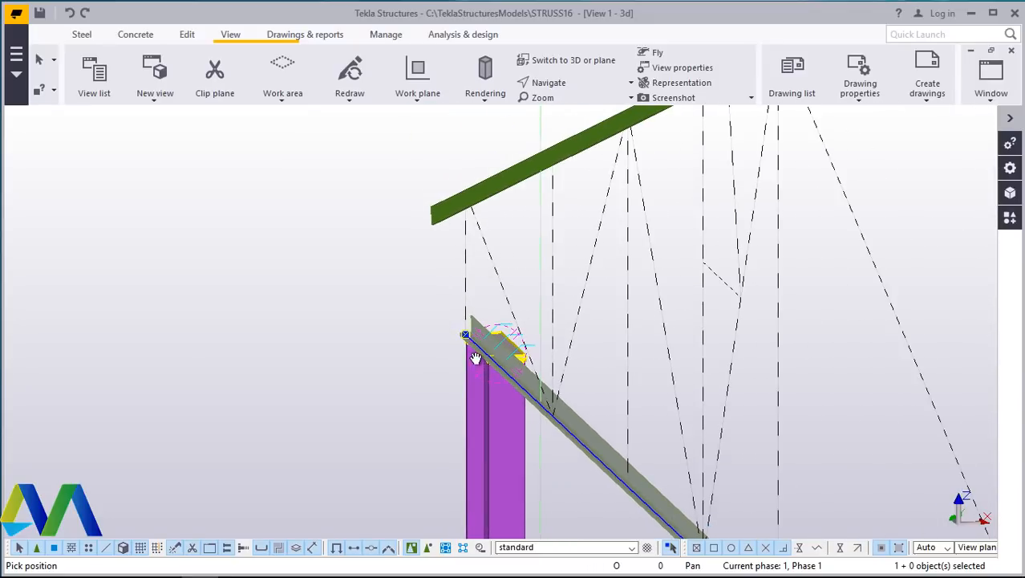
{"action": "scroll", "coordinate": [497, 342], "scroll_direction": "up", "scroll_amount": 5}
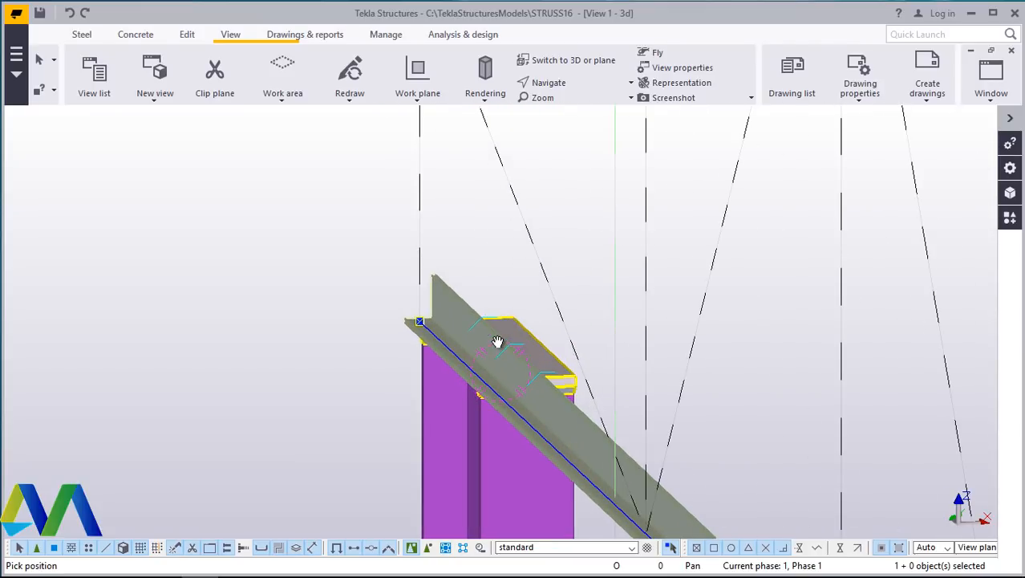
{"action": "scroll", "coordinate": [497, 342], "scroll_direction": "down", "scroll_amount": 2}
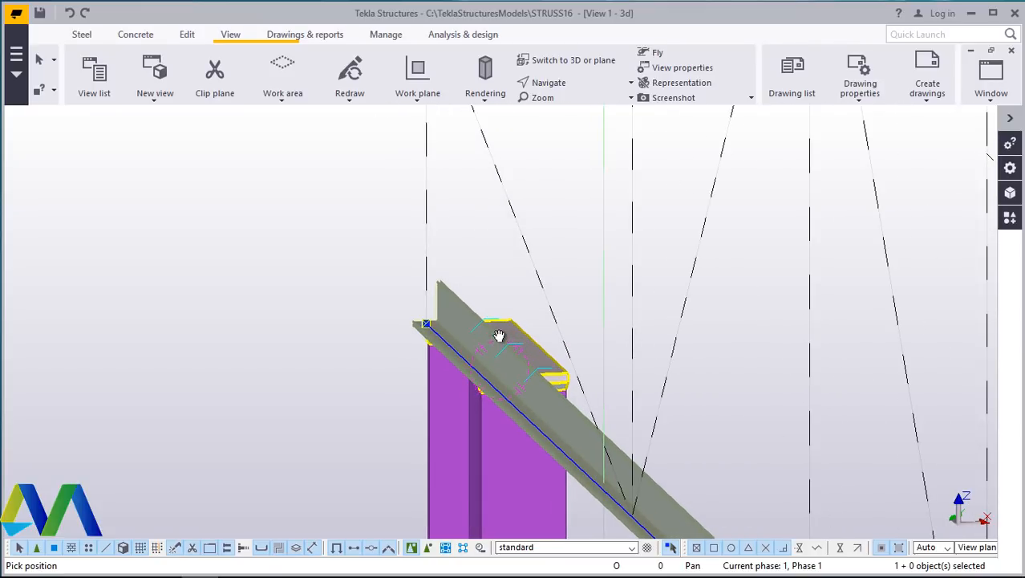
{"action": "scroll", "coordinate": [496, 335], "scroll_direction": "down", "scroll_amount": 7}
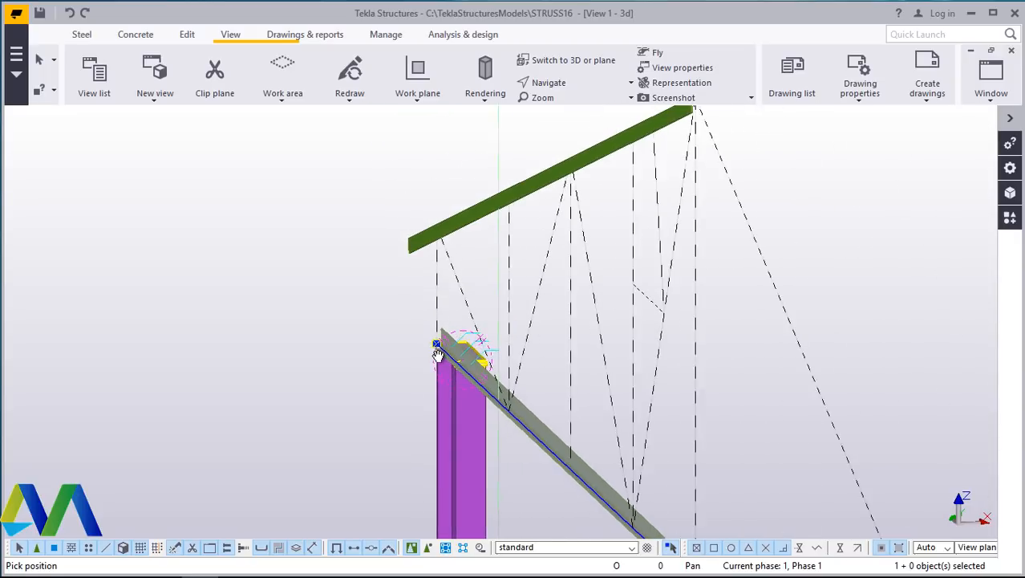
{"action": "scroll", "coordinate": [446, 346], "scroll_direction": "down", "scroll_amount": 2}
{"action": "scroll", "coordinate": [476, 372], "scroll_direction": "up", "scroll_amount": 8}
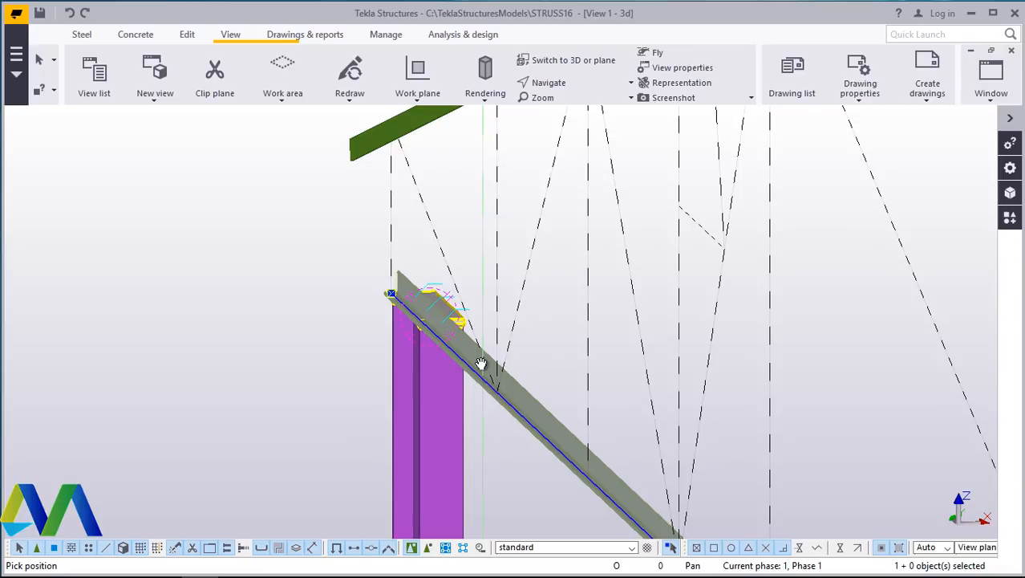
{"action": "scroll", "coordinate": [451, 369], "scroll_direction": "up", "scroll_amount": 5}
{"action": "scroll", "coordinate": [421, 364], "scroll_direction": "down", "scroll_amount": 5}
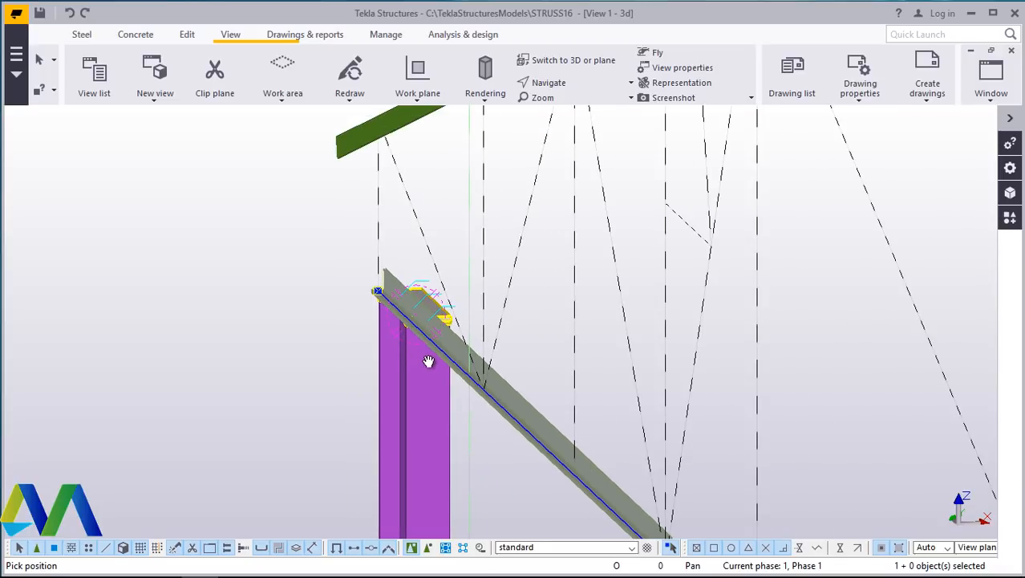
{"action": "scroll", "coordinate": [446, 357], "scroll_direction": "up", "scroll_amount": 6}
{"action": "scroll", "coordinate": [437, 358], "scroll_direction": "down", "scroll_amount": 8}
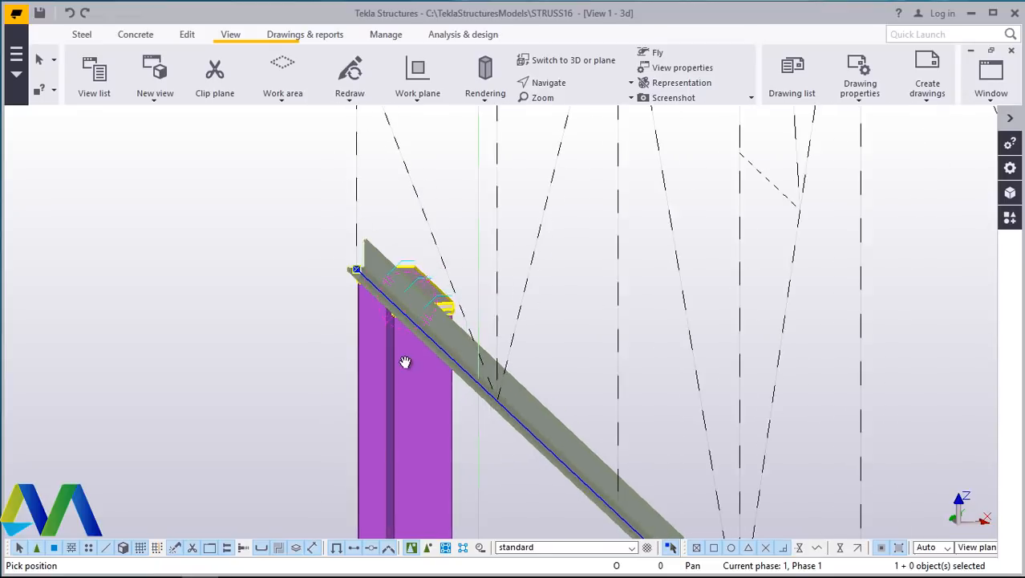
{"action": "scroll", "coordinate": [397, 296], "scroll_direction": "up", "scroll_amount": 4}
- Interrupt the command and switch back to the Grid D view to examine the top chord position
{"action": "right_click", "coordinate": [265, 239]}
{"action": "left_click", "coordinate": [289, 244]}
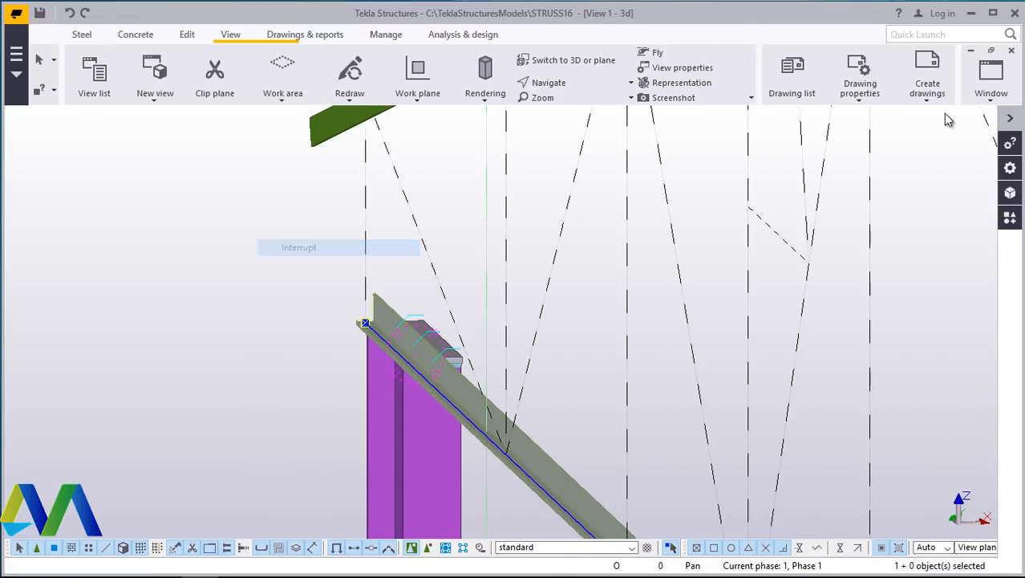
{"action": "left_click", "coordinate": [992, 101]}
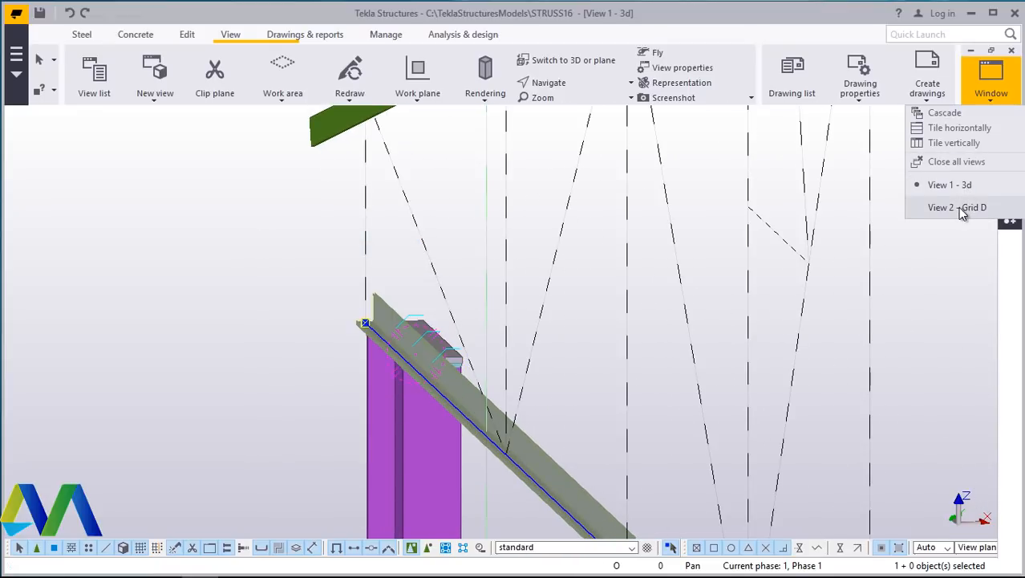
{"action": "left_click", "coordinate": [962, 185]}
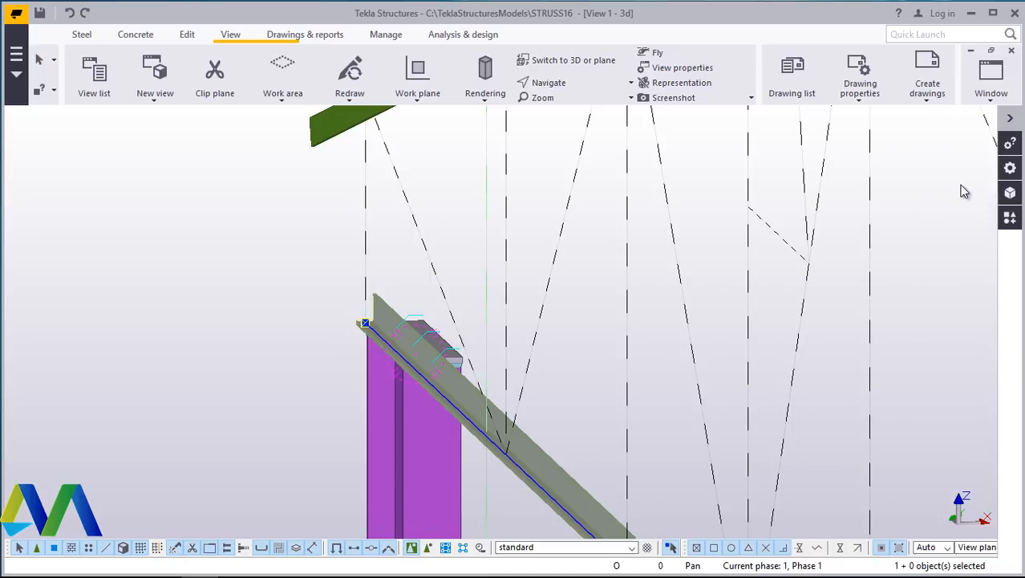
{"action": "left_click", "coordinate": [990, 102]}
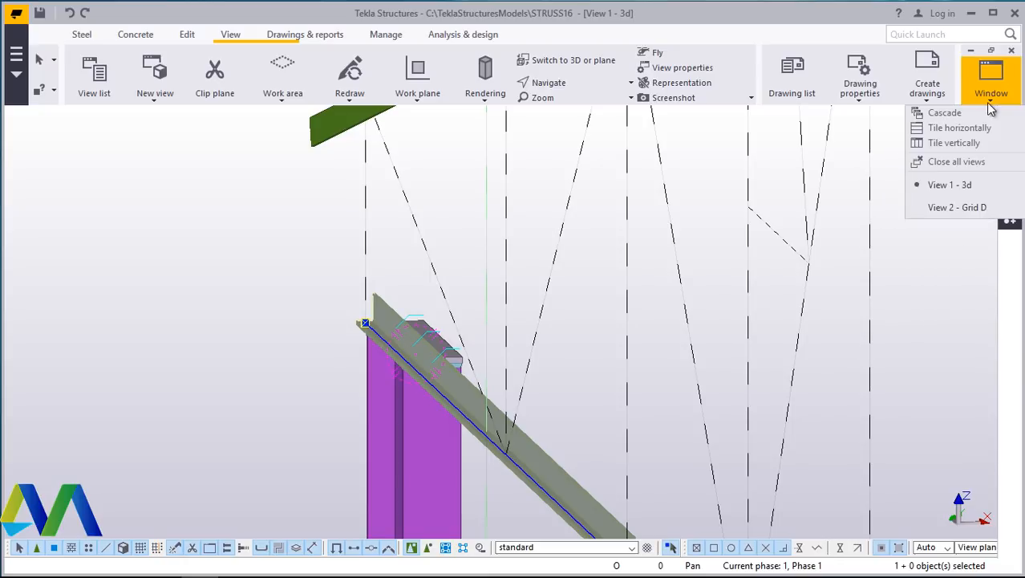
{"action": "left_click", "coordinate": [954, 207]}
{"action": "scroll", "coordinate": [494, 277], "scroll_direction": "down", "scroll_amount": 4}
{"action": "left_click", "coordinate": [517, 236]}
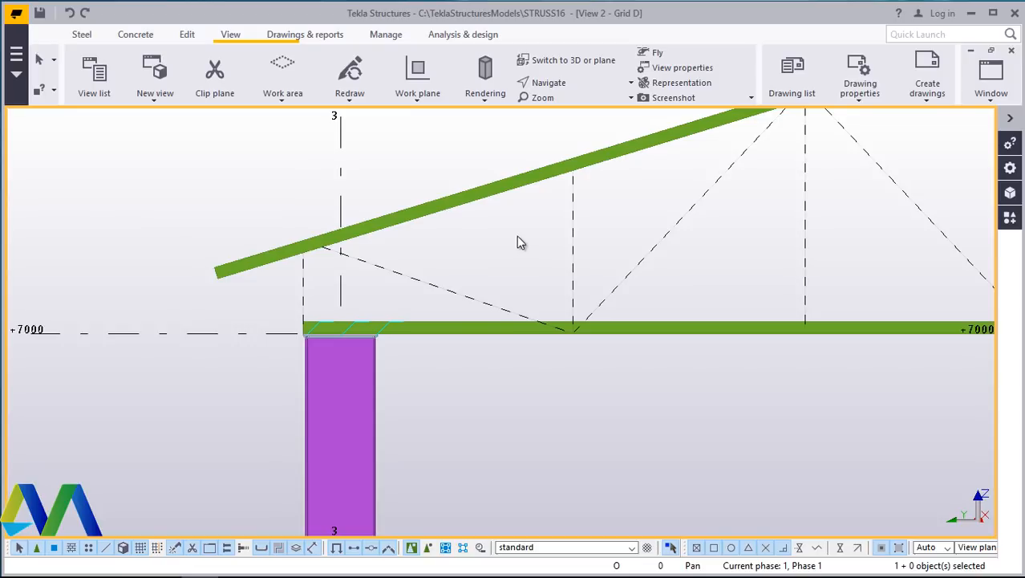
- Draw a diagonal web beam from the truss apex at grid 2 down to the bottom chord panel point
{"action": "scroll", "coordinate": [496, 250], "scroll_direction": "up", "scroll_amount": 3}
{"action": "scroll", "coordinate": [494, 252], "scroll_direction": "up", "scroll_amount": 2}
{"action": "scroll", "coordinate": [405, 261], "scroll_direction": "down", "scroll_amount": 5}
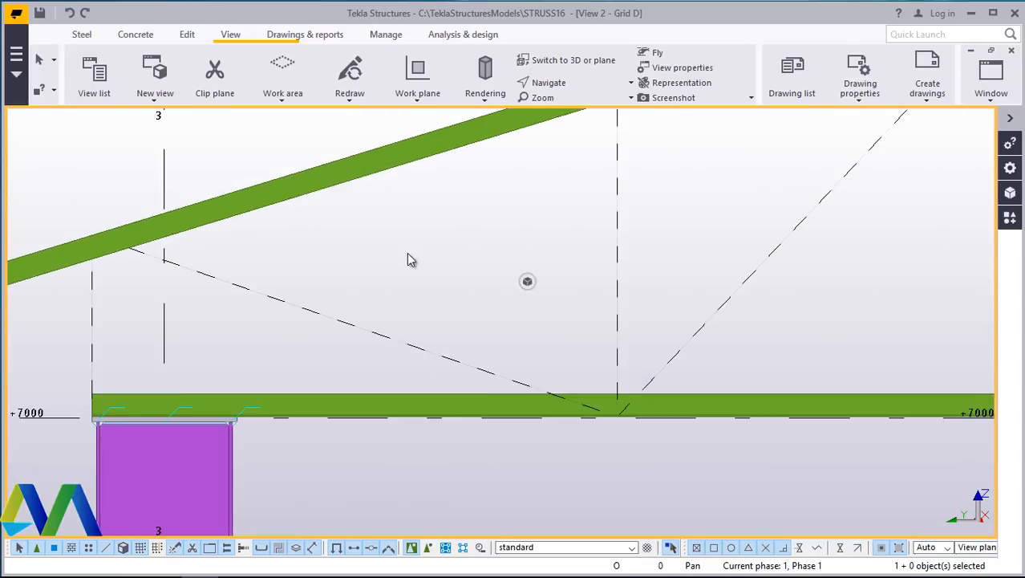
{"action": "scroll", "coordinate": [397, 273], "scroll_direction": "down", "scroll_amount": 5}
{"action": "scroll", "coordinate": [739, 258], "scroll_direction": "up", "scroll_amount": 4}
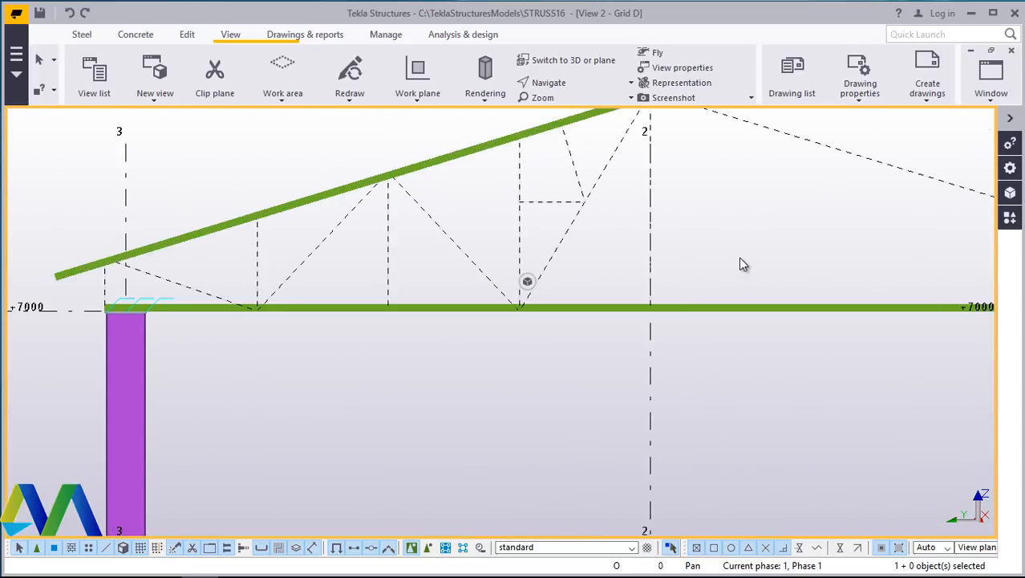
{"action": "scroll", "coordinate": [571, 289], "scroll_direction": "down", "scroll_amount": 3}
{"action": "middle_click_drag", "start_coordinate": [570, 290], "coordinate": [607, 308]}
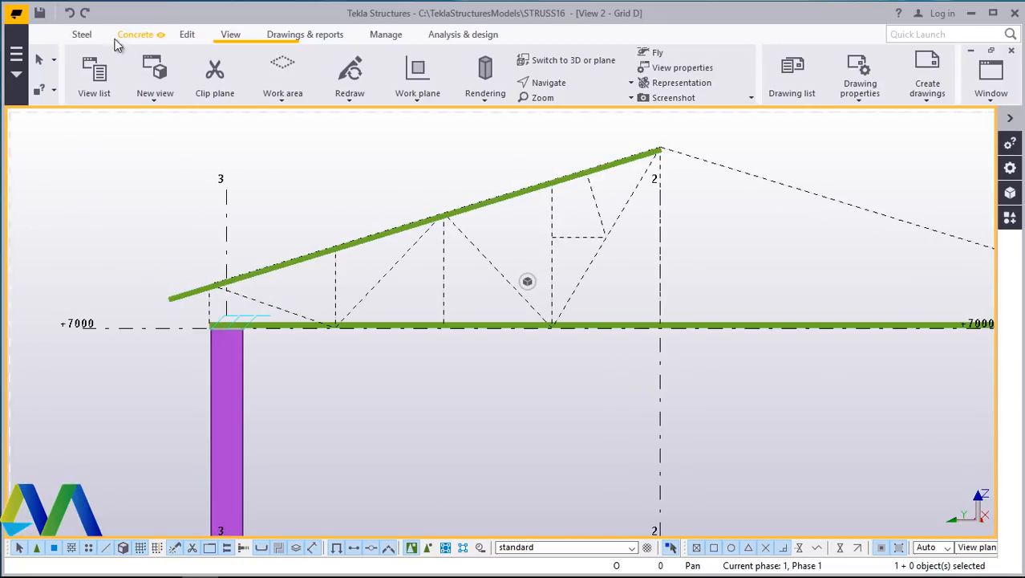
{"action": "left_click", "coordinate": [82, 35]}
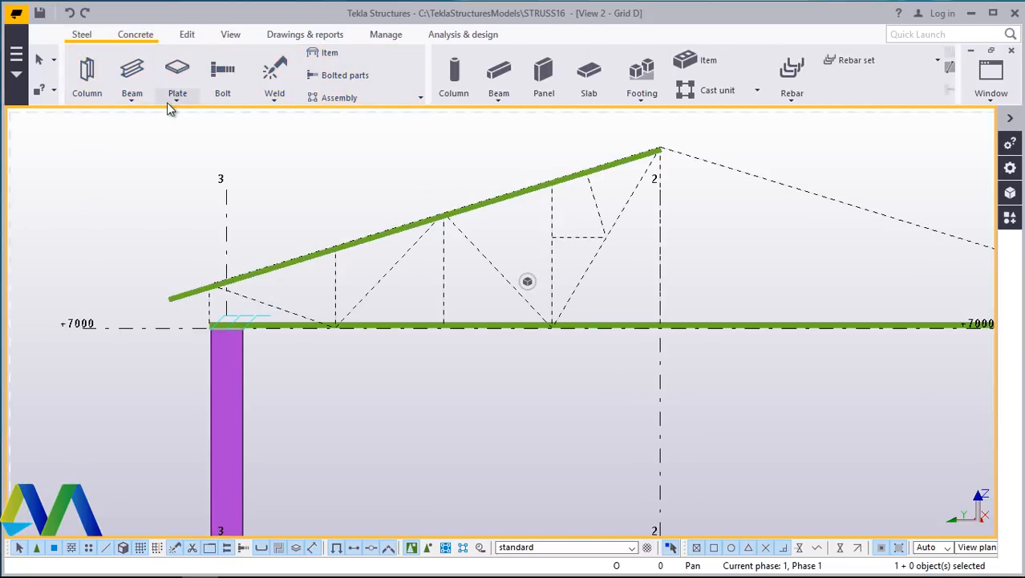
{"action": "left_click", "coordinate": [130, 103]}
{"action": "left_click", "coordinate": [130, 122]}
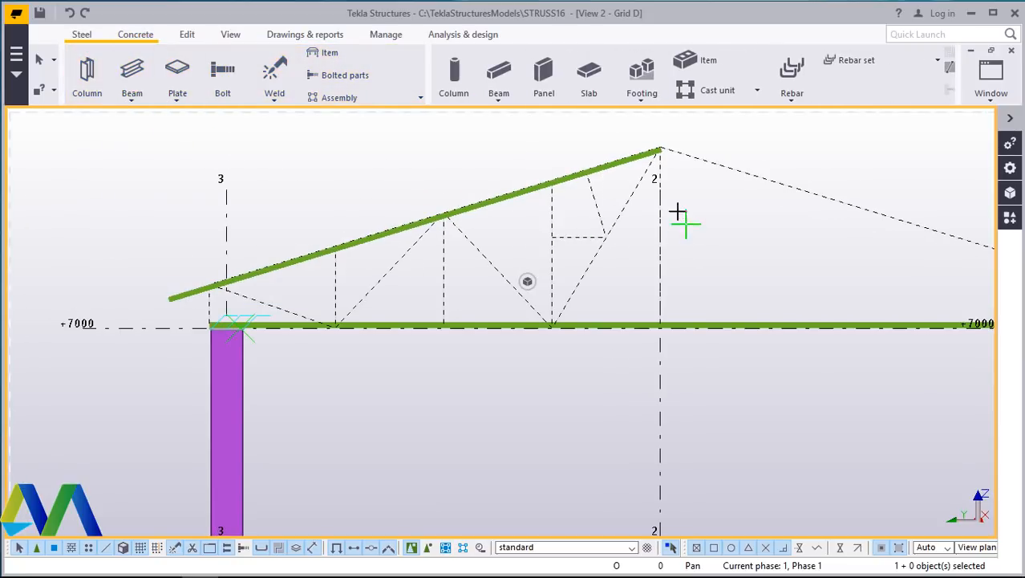
{"action": "scroll", "coordinate": [670, 158], "scroll_direction": "up", "scroll_amount": 3}
{"action": "scroll", "coordinate": [662, 138], "scroll_direction": "down", "scroll_amount": 2}
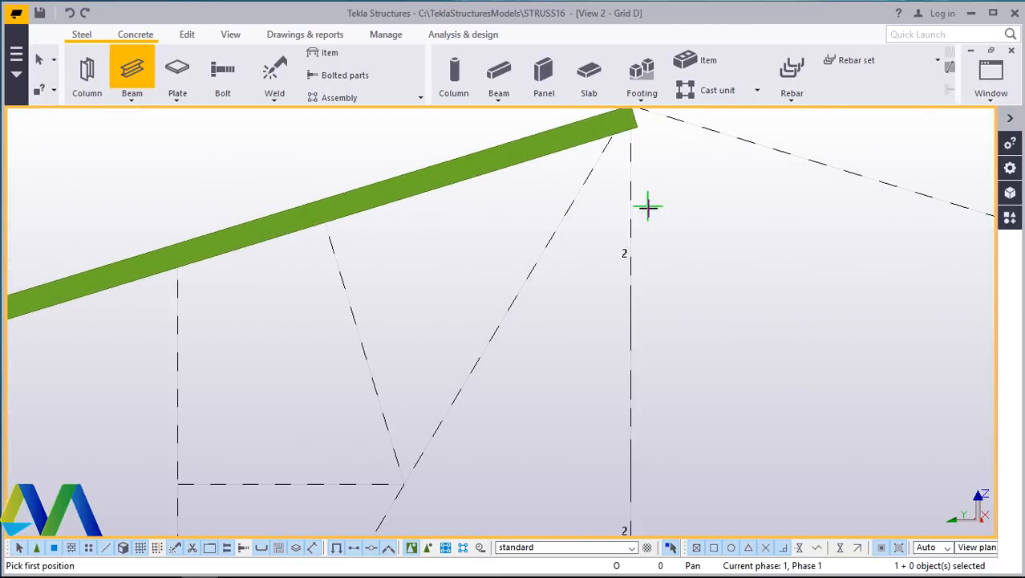
{"action": "left_click", "coordinate": [636, 135]}
{"action": "scroll", "coordinate": [601, 197], "scroll_direction": "down", "scroll_amount": 7}
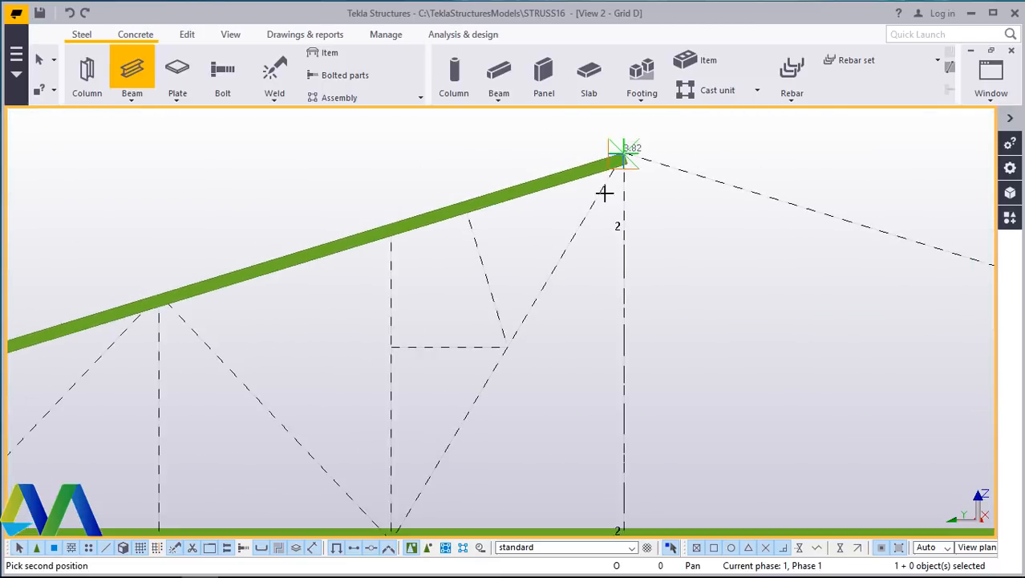
{"action": "scroll", "coordinate": [465, 437], "scroll_direction": "up", "scroll_amount": 8}
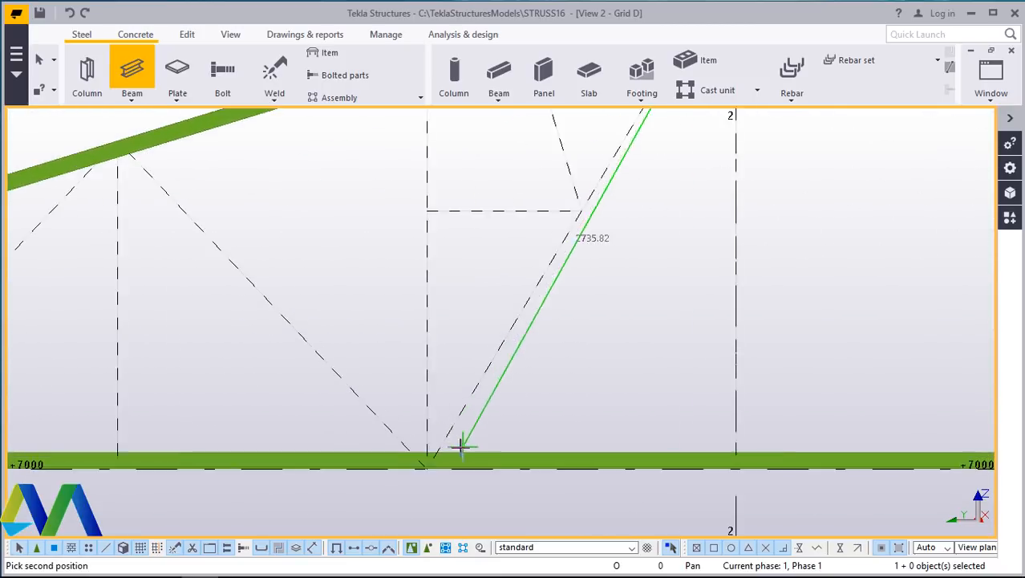
{"action": "left_click", "coordinate": [419, 469]}
{"action": "right_click", "coordinate": [580, 343]}
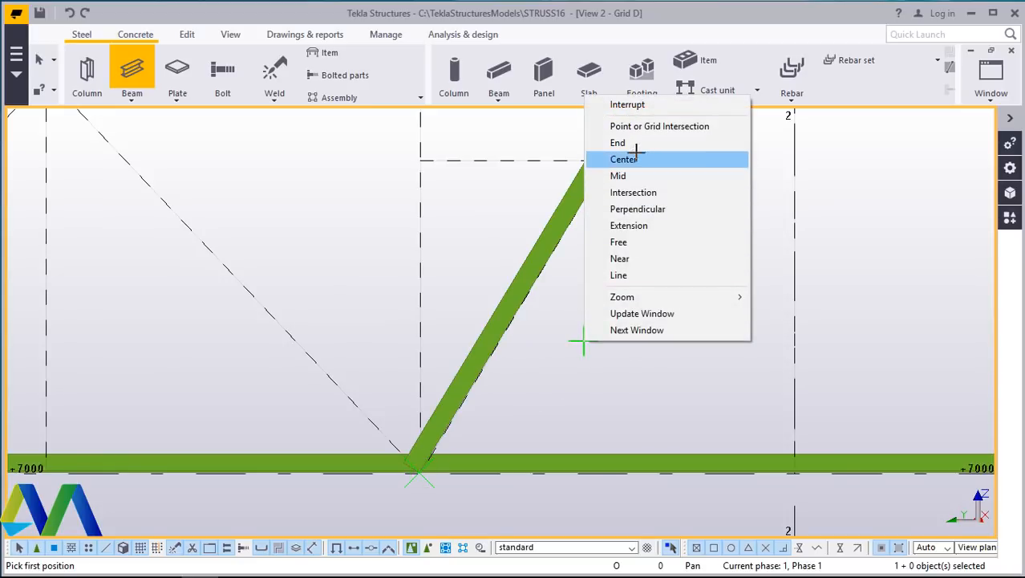
{"action": "left_click", "coordinate": [626, 105]}
- Draw a vertical web beam from that bottom chord node up to the top chord
{"action": "scroll", "coordinate": [516, 345], "scroll_direction": "down", "scroll_amount": 3}
{"action": "scroll", "coordinate": [633, 148], "scroll_direction": "up", "scroll_amount": 4}
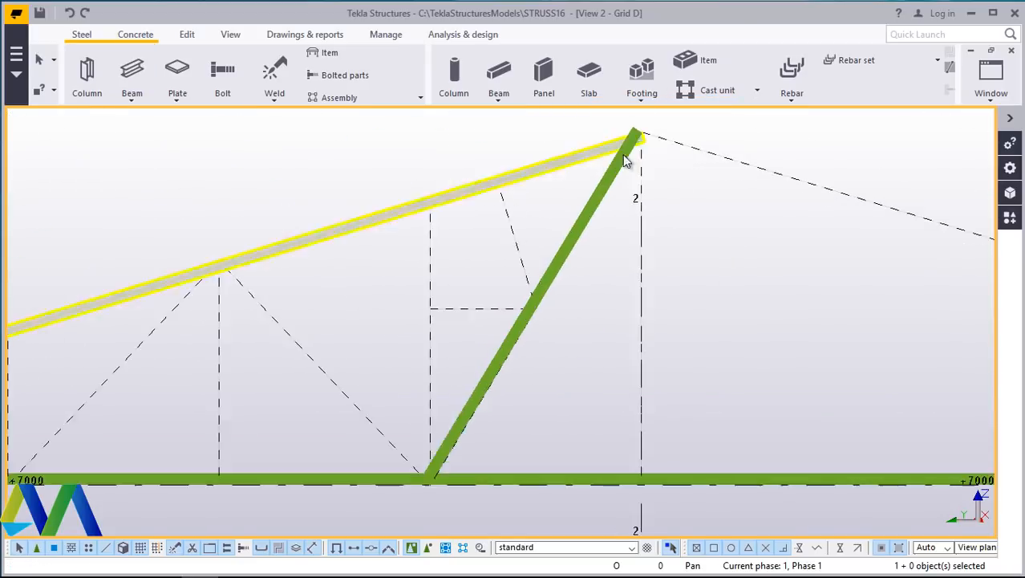
{"action": "scroll", "coordinate": [650, 132], "scroll_direction": "up", "scroll_amount": 3}
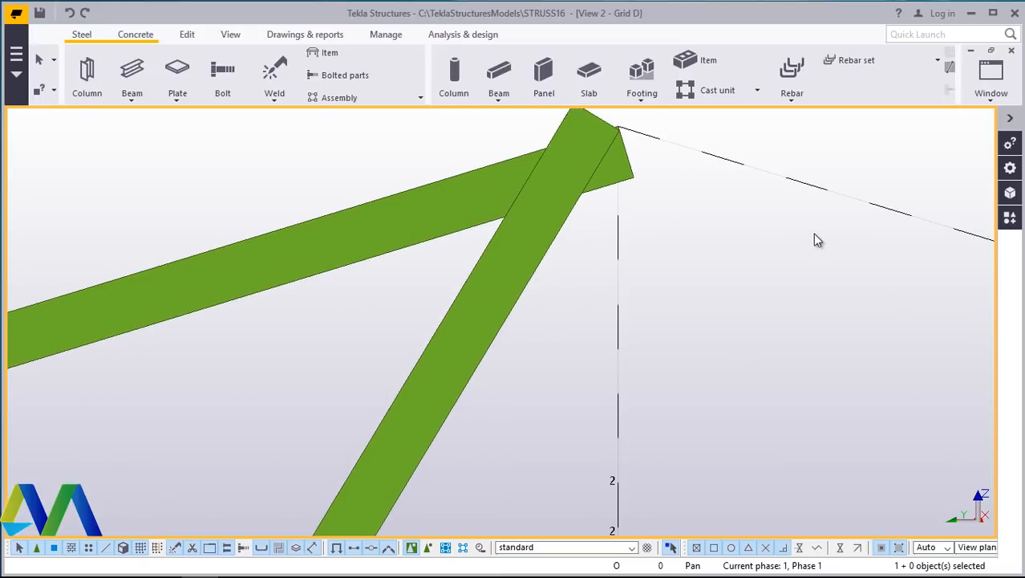
{"action": "scroll", "coordinate": [732, 236], "scroll_direction": "down", "scroll_amount": 2}
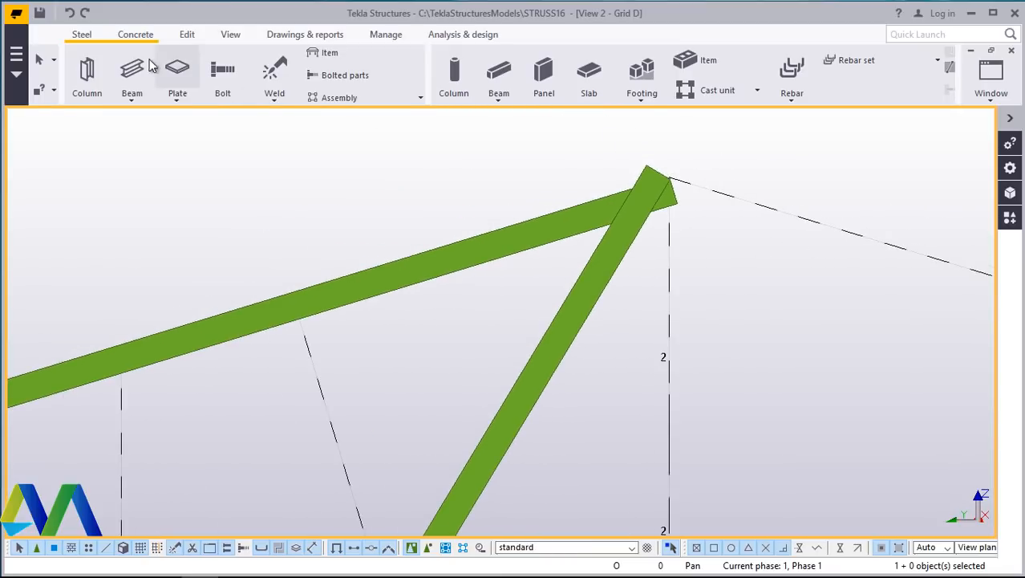
{"action": "left_click", "coordinate": [133, 102]}
{"action": "left_click", "coordinate": [142, 124]}
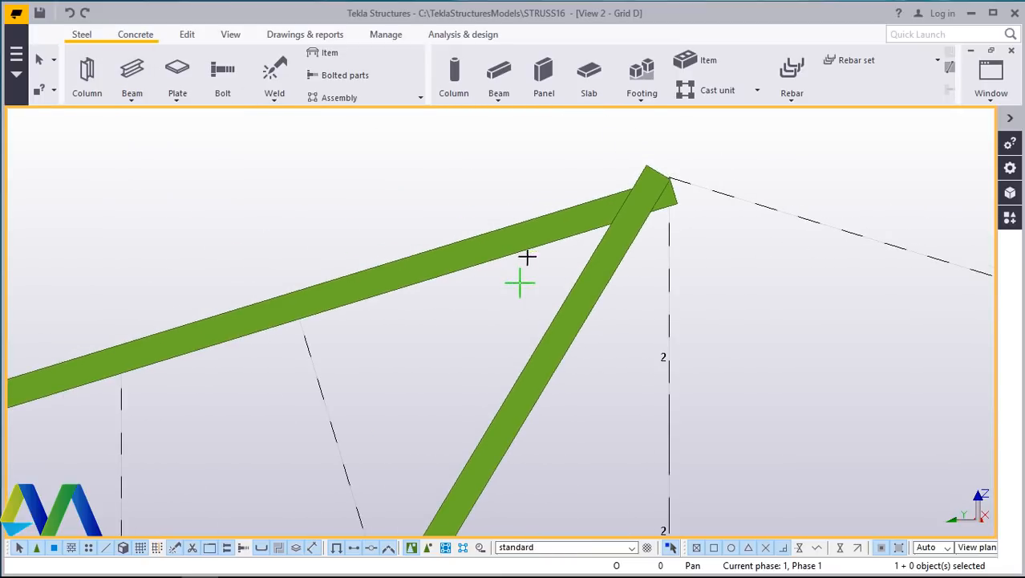
{"action": "scroll", "coordinate": [530, 241], "scroll_direction": "down", "scroll_amount": 3}
{"action": "scroll", "coordinate": [473, 448], "scroll_direction": "down", "scroll_amount": 1}
{"action": "scroll", "coordinate": [464, 416], "scroll_direction": "up", "scroll_amount": 5}
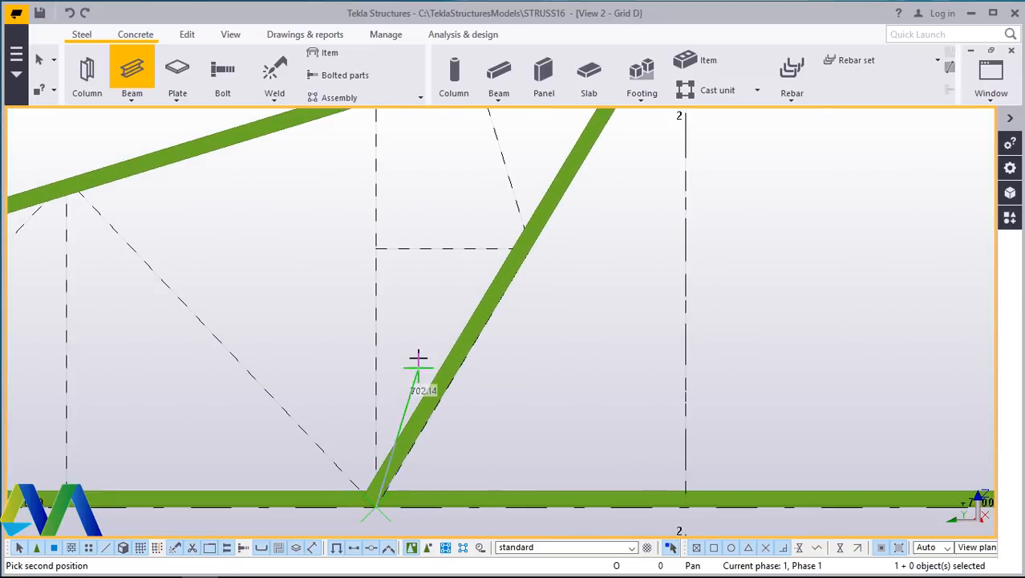
{"action": "scroll", "coordinate": [391, 265], "scroll_direction": "down", "scroll_amount": 2}
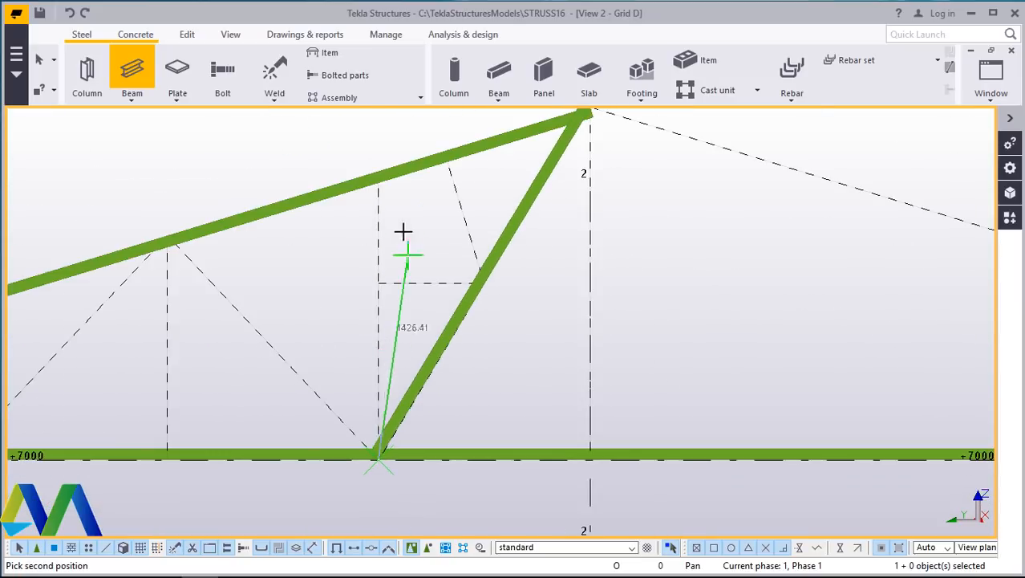
{"action": "left_click", "coordinate": [378, 170]}
{"action": "right_click", "coordinate": [398, 193]}
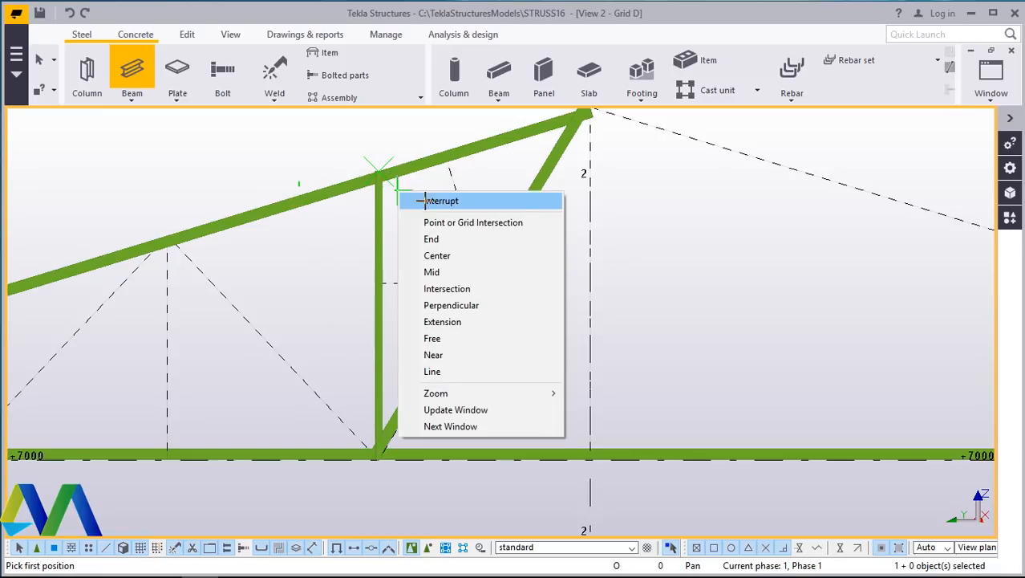
{"action": "left_click", "coordinate": [425, 200]}
- Draw a horizontal web beam from the diagonal web across to the vertical web
{"action": "left_click", "coordinate": [147, 97]}
{"action": "left_click", "coordinate": [137, 118]}
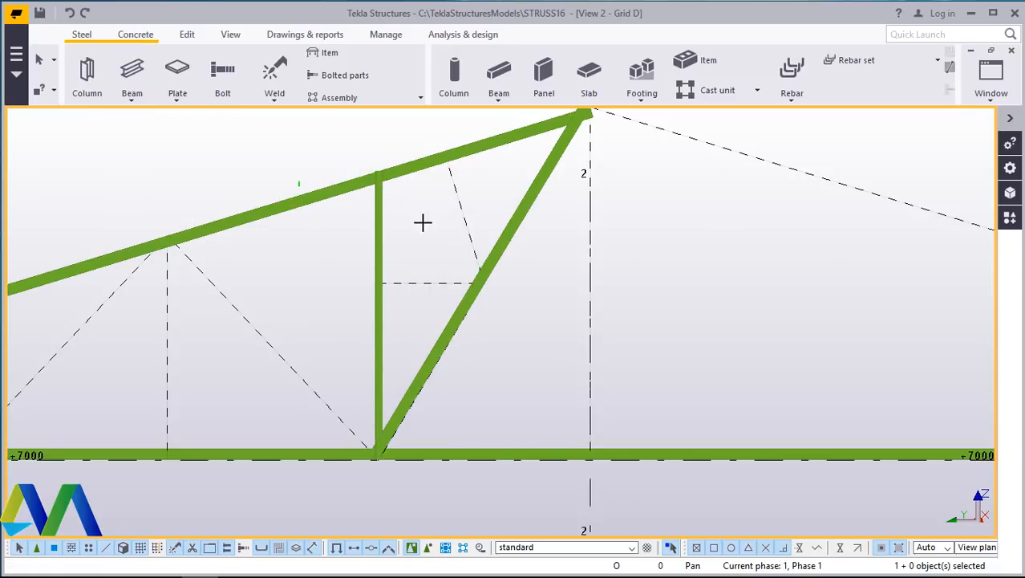
{"action": "scroll", "coordinate": [474, 273], "scroll_direction": "up", "scroll_amount": 4}
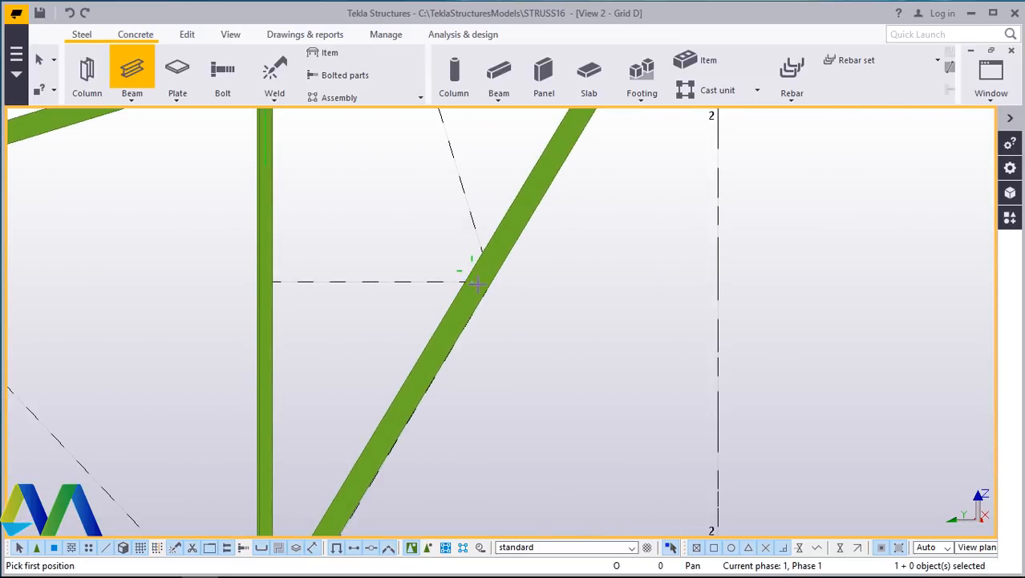
{"action": "scroll", "coordinate": [486, 281], "scroll_direction": "up", "scroll_amount": 2}
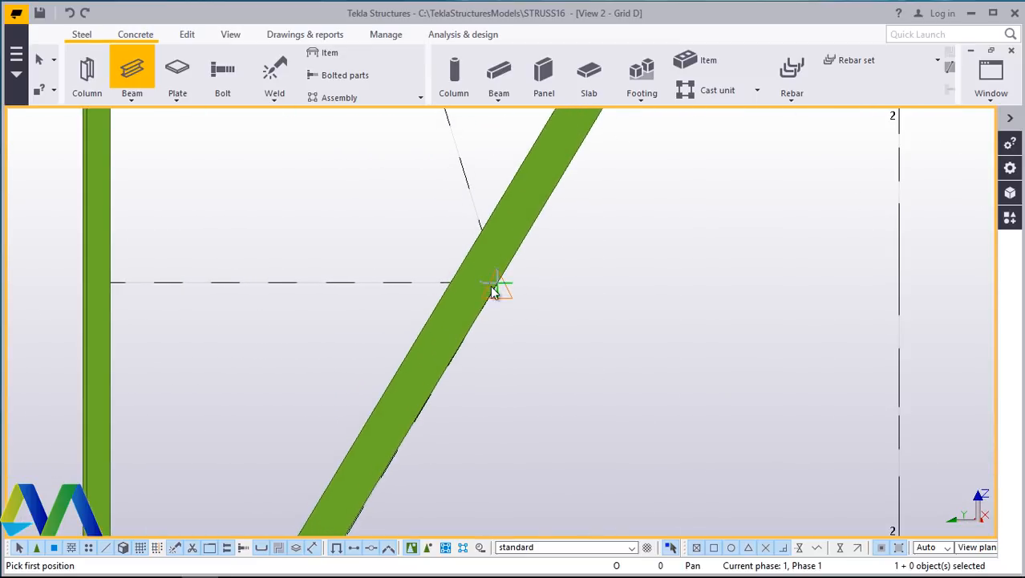
{"action": "left_click", "coordinate": [497, 282]}
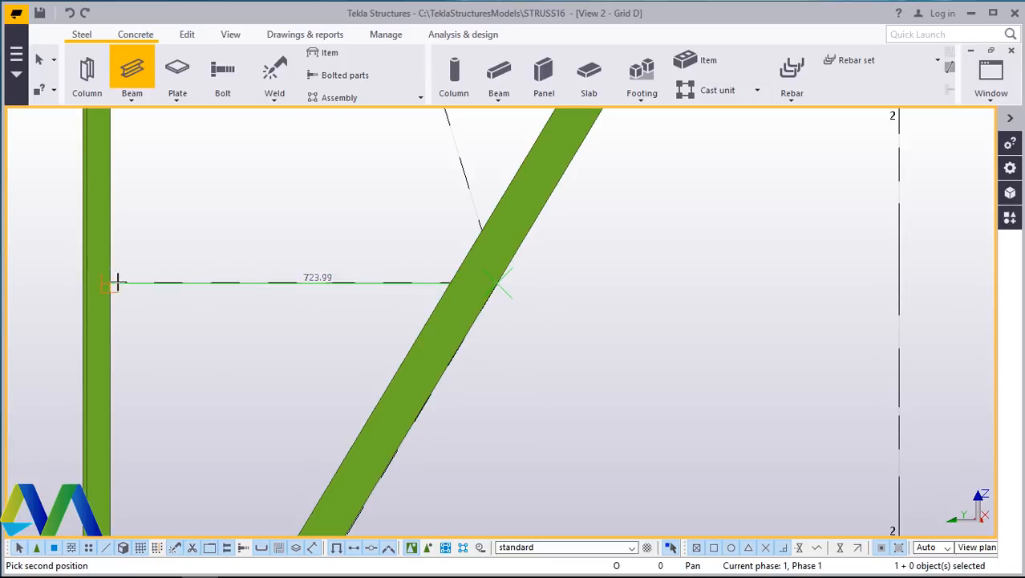
{"action": "left_click", "coordinate": [117, 283]}
{"action": "right_click", "coordinate": [277, 203]}
{"action": "left_click", "coordinate": [309, 203]}
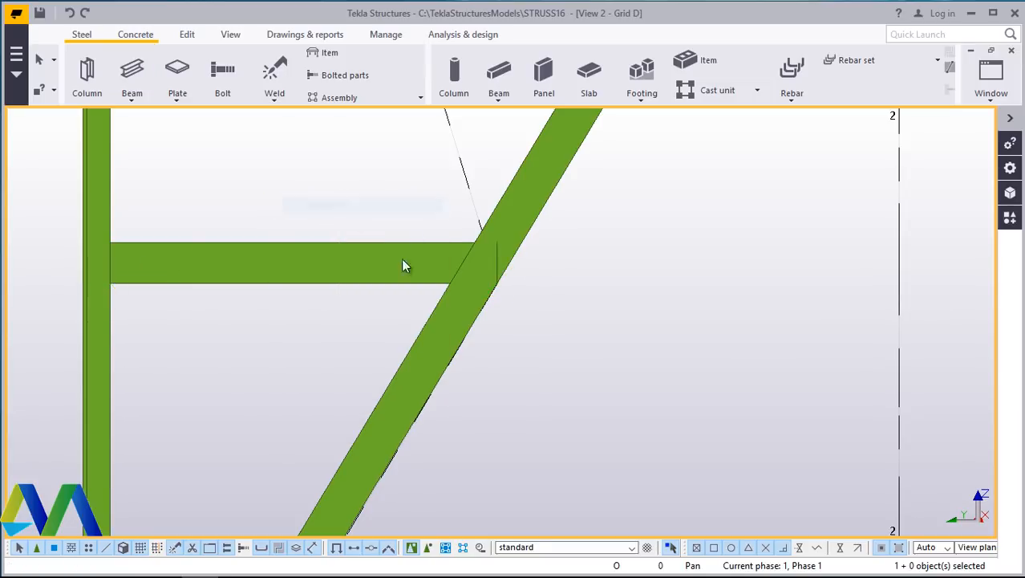
- Draw an inclined web beam from the horizontal member's joint at the diagonal up to the top chord
{"action": "scroll", "coordinate": [398, 343], "scroll_direction": "down", "scroll_amount": 2}
{"action": "right_click", "coordinate": [274, 186]}
{"action": "left_click", "coordinate": [327, 195]}
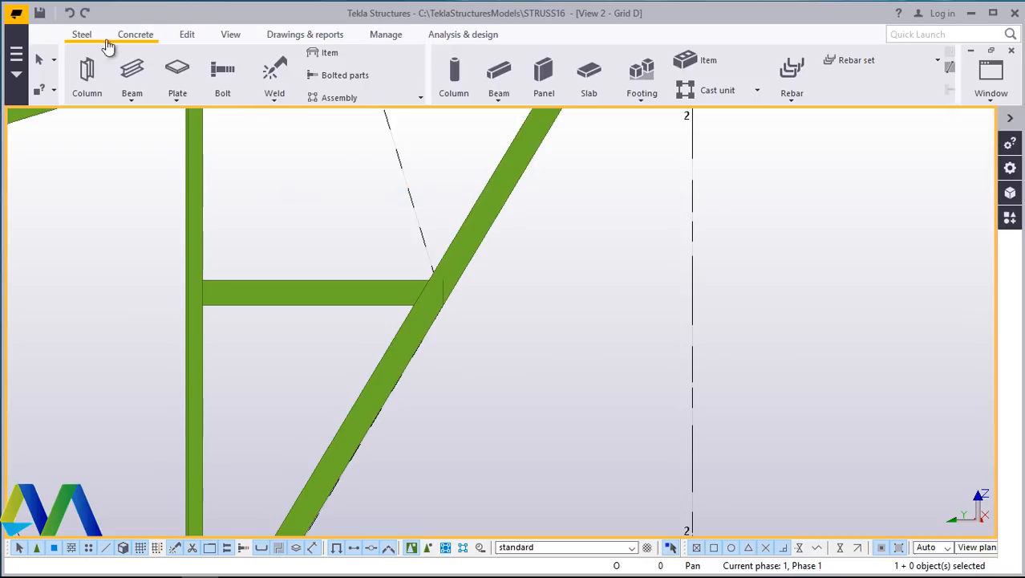
{"action": "left_click", "coordinate": [133, 80]}
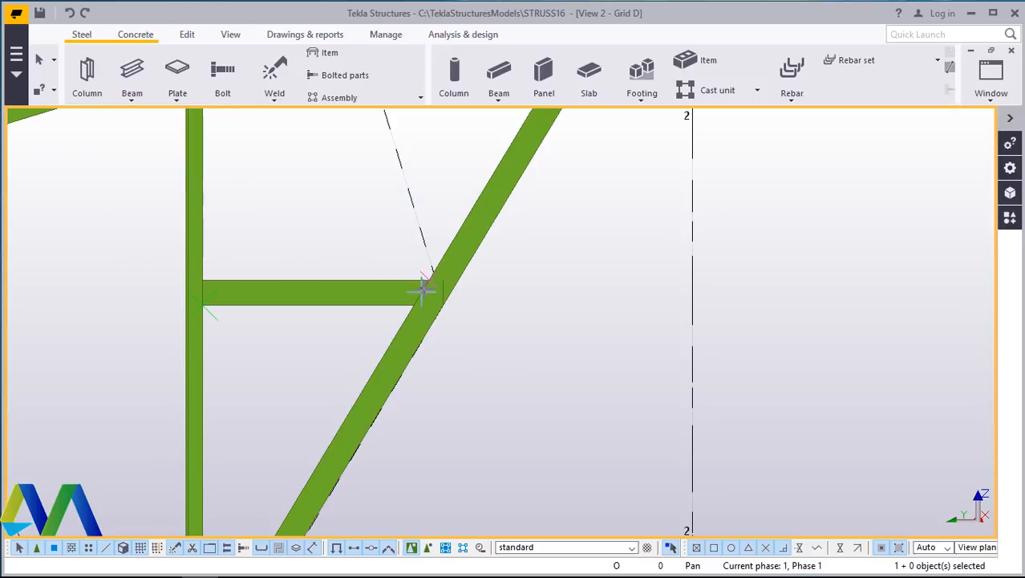
{"action": "key", "text": "Return"}
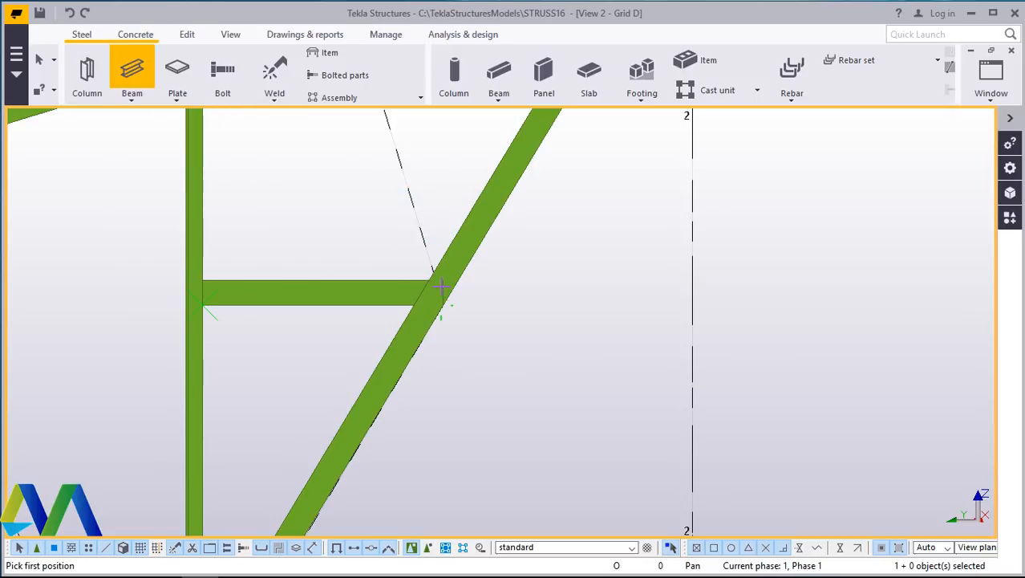
{"action": "scroll", "coordinate": [438, 366], "scroll_direction": "down", "scroll_amount": 2}
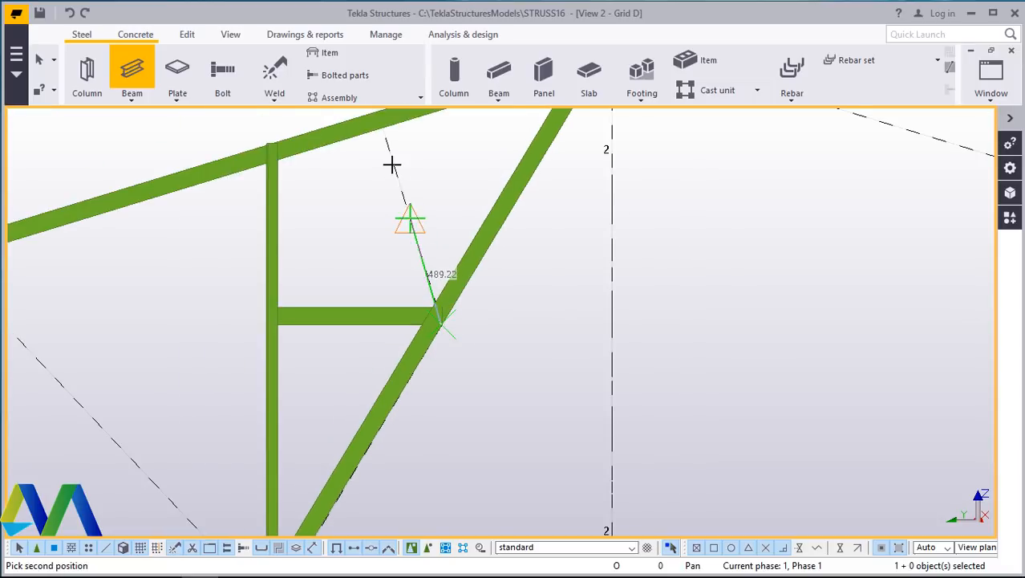
{"action": "left_click", "coordinate": [383, 131]}
{"action": "right_click", "coordinate": [424, 147]}
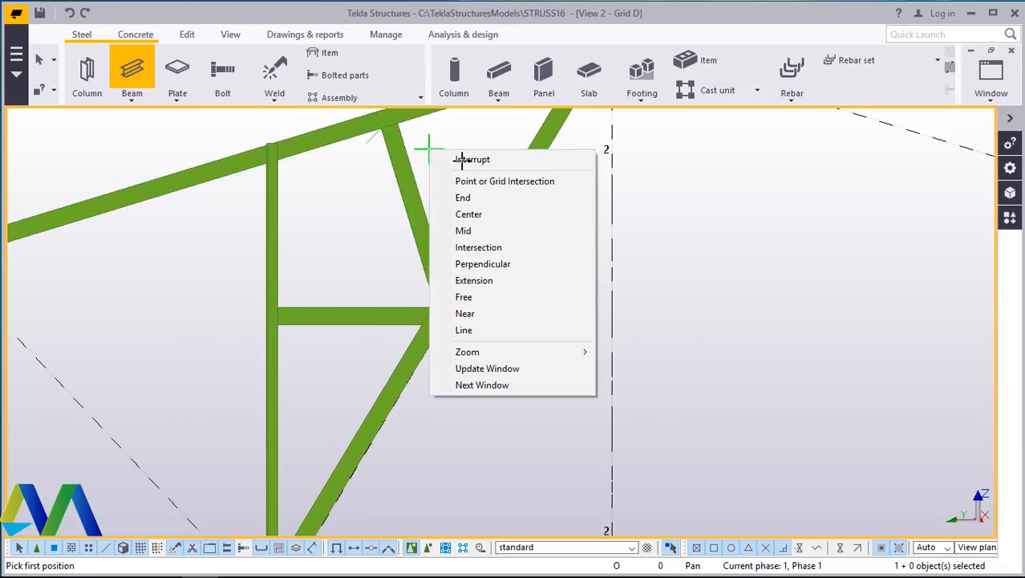
{"action": "left_click", "coordinate": [461, 159]}
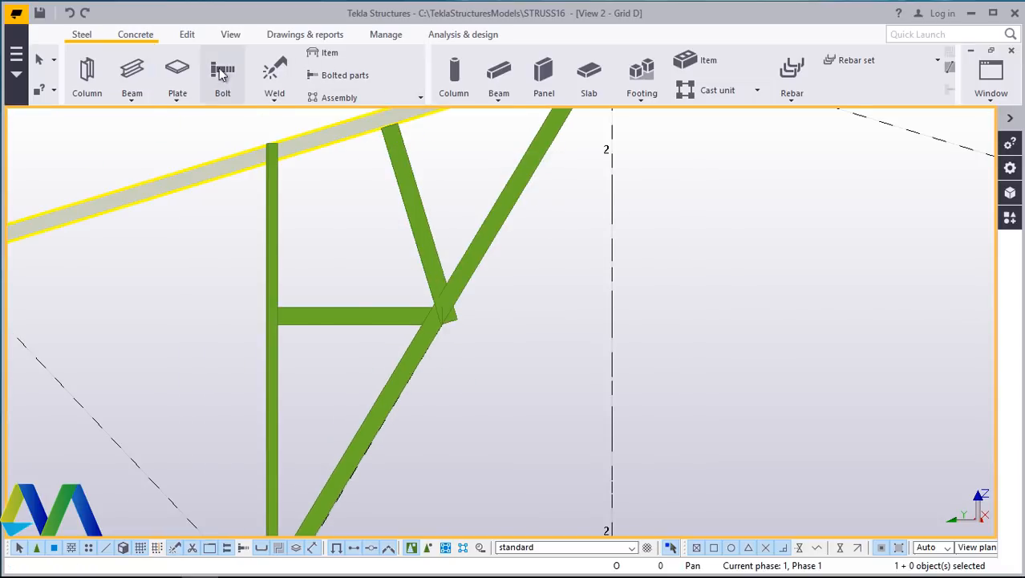
- Draw a diagonal web beam from the bottom chord node up to the next top chord panel point to the left
{"action": "left_click", "coordinate": [131, 98]}
{"action": "left_click", "coordinate": [149, 122]}
{"action": "scroll", "coordinate": [618, 327], "scroll_direction": "down", "scroll_amount": 3}
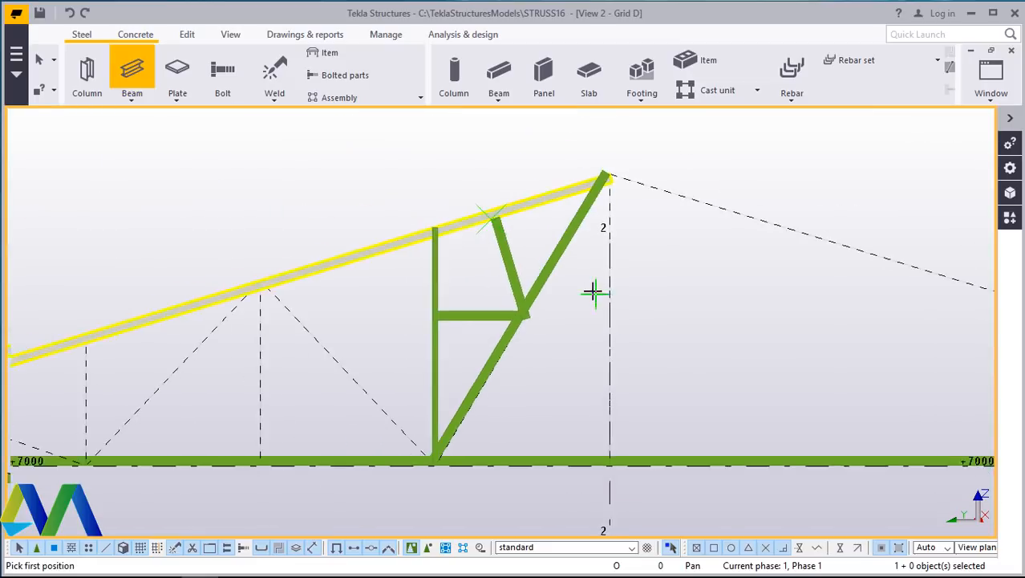
{"action": "scroll", "coordinate": [591, 290], "scroll_direction": "up", "scroll_amount": 3}
{"action": "scroll", "coordinate": [501, 401], "scroll_direction": "up", "scroll_amount": 2}
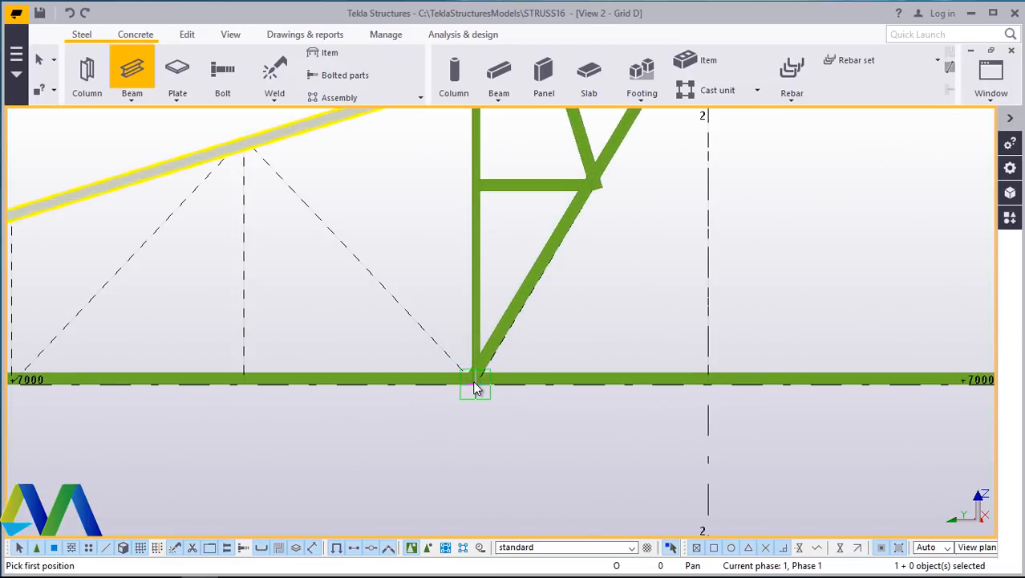
{"action": "left_click", "coordinate": [473, 374]}
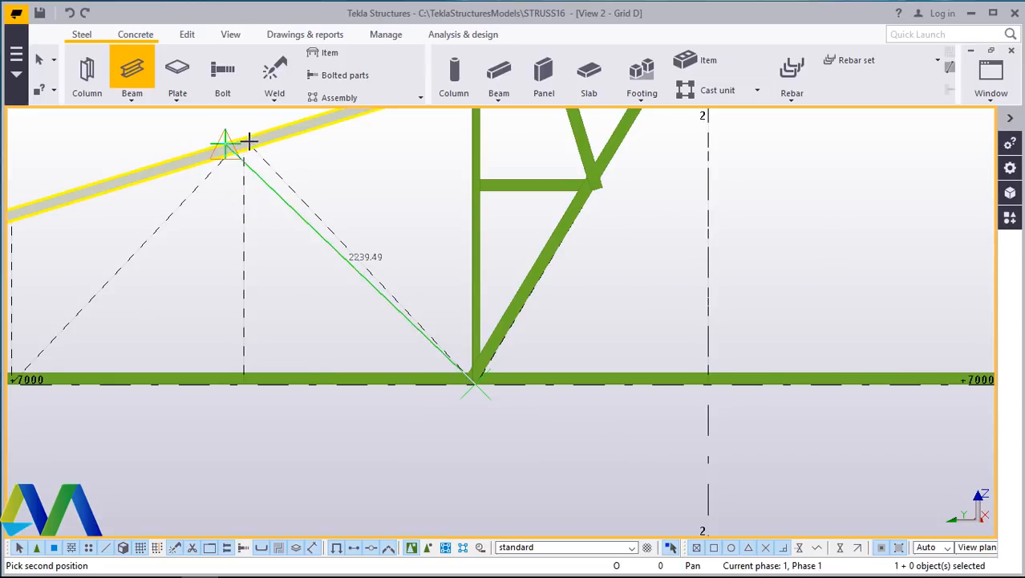
{"action": "left_click", "coordinate": [253, 147]}
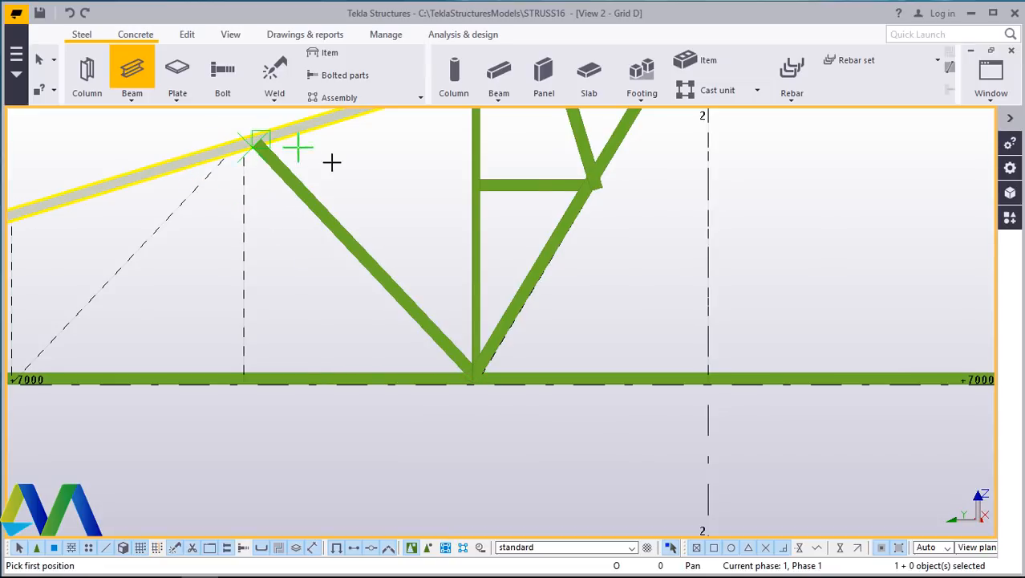
{"action": "left_click", "coordinate": [393, 178]}
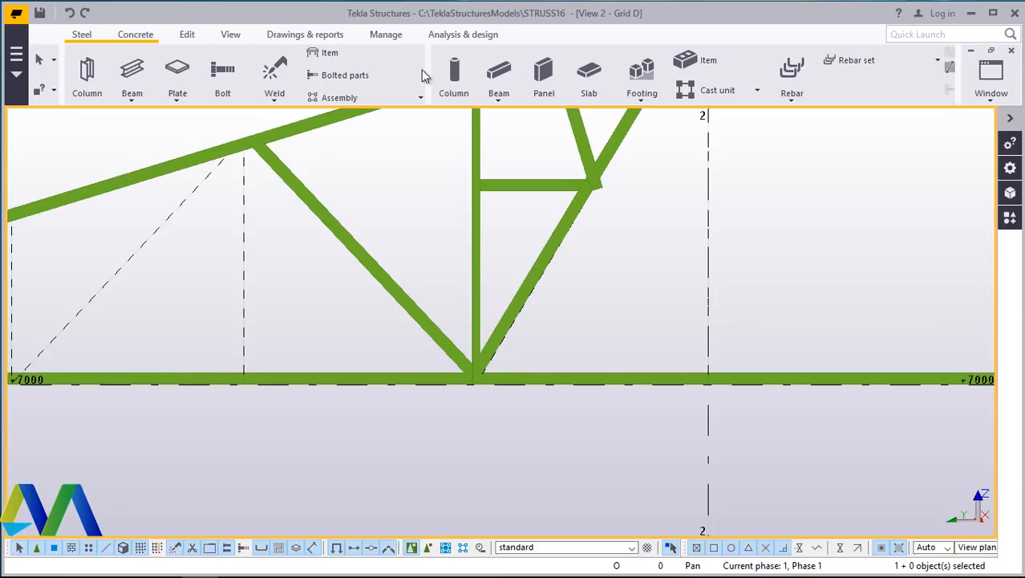
- Draw a vertical web beam from the bottom chord up to that top chord panel point
{"action": "left_click", "coordinate": [133, 102]}
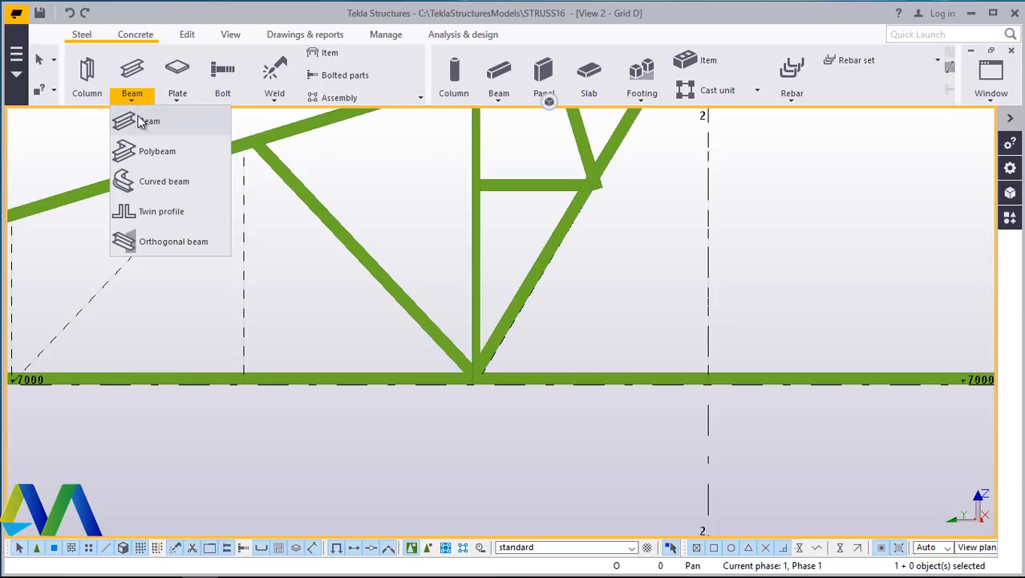
{"action": "left_click", "coordinate": [133, 120]}
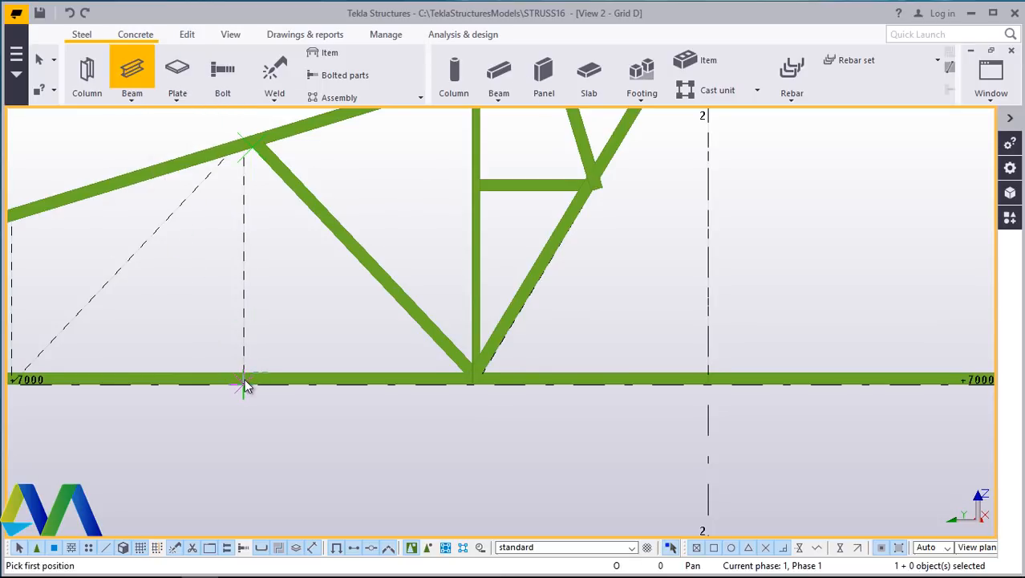
{"action": "left_click", "coordinate": [247, 154]}
{"action": "right_click", "coordinate": [368, 166]}
{"action": "left_click", "coordinate": [399, 178]}
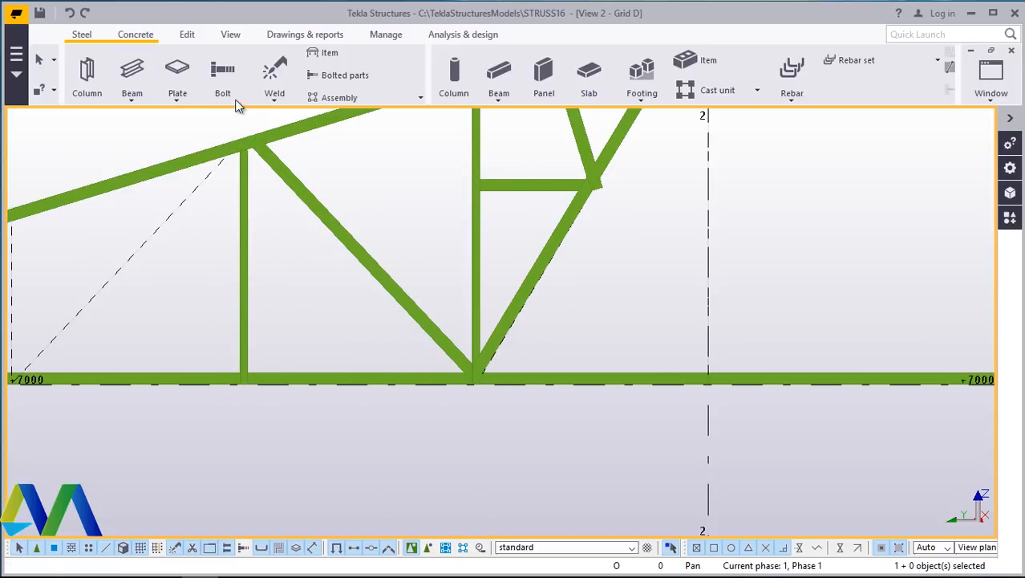
- Draw a diagonal web beam from the bottom chord node up to the top chord panel point at the vertical web
{"action": "left_click", "coordinate": [129, 94]}
{"action": "left_click", "coordinate": [147, 122]}
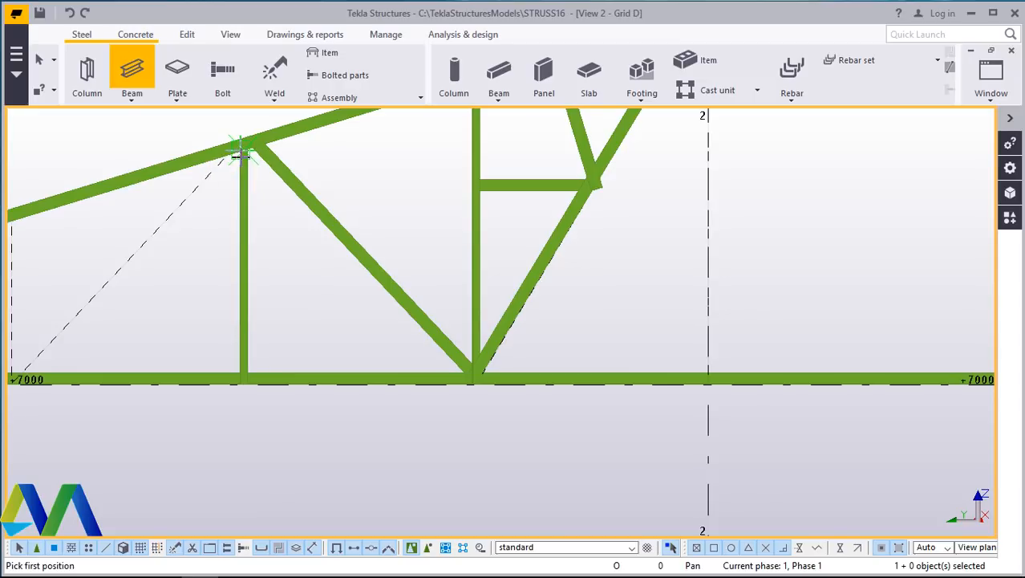
{"action": "scroll", "coordinate": [373, 198], "scroll_direction": "down", "scroll_amount": 4}
{"action": "scroll", "coordinate": [187, 286], "scroll_direction": "up", "scroll_amount": 1}
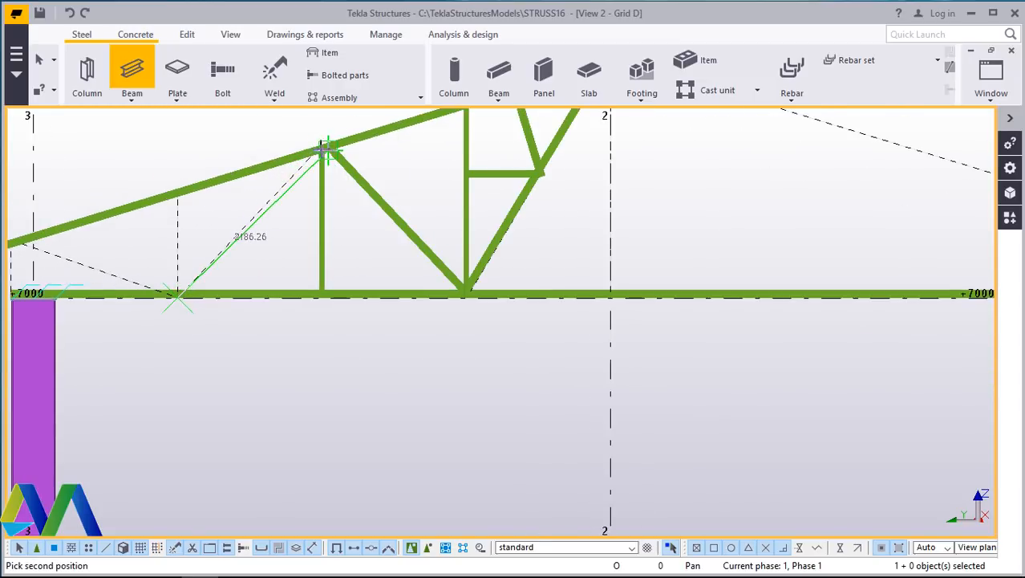
{"action": "scroll", "coordinate": [318, 149], "scroll_direction": "up", "scroll_amount": 3}
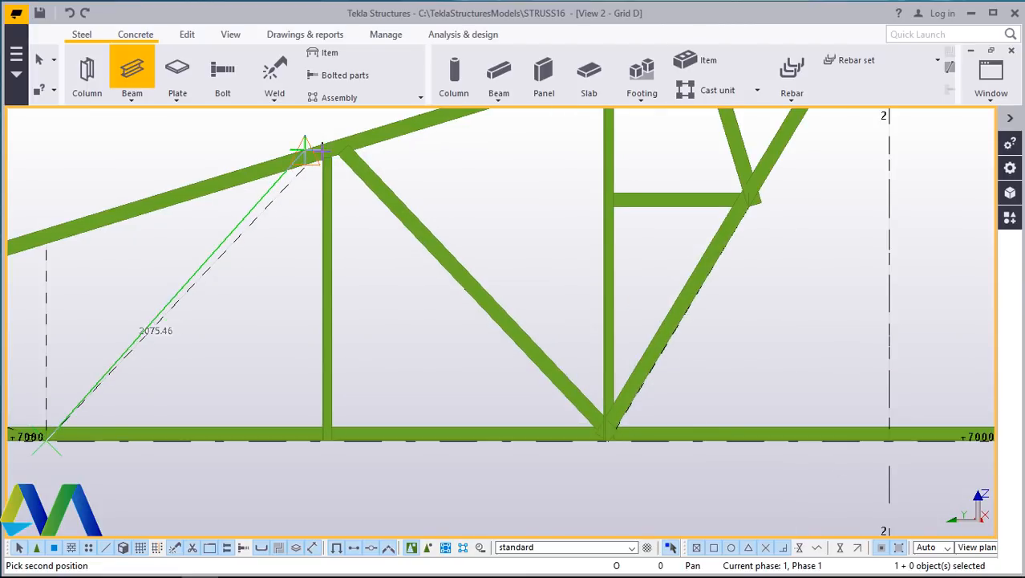
{"action": "scroll", "coordinate": [321, 149], "scroll_direction": "up", "scroll_amount": 3}
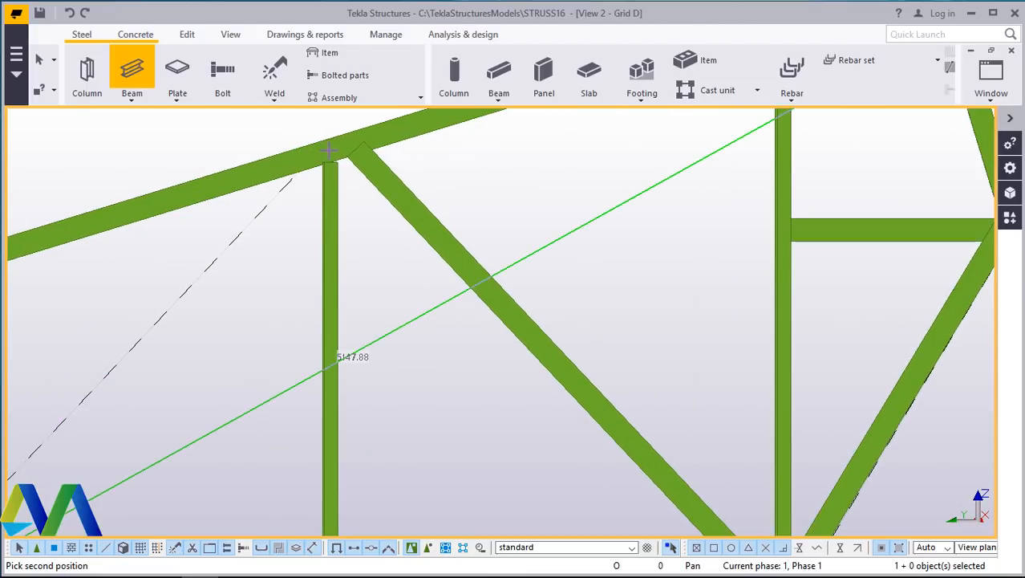
{"action": "scroll", "coordinate": [320, 155], "scroll_direction": "down", "scroll_amount": 2}
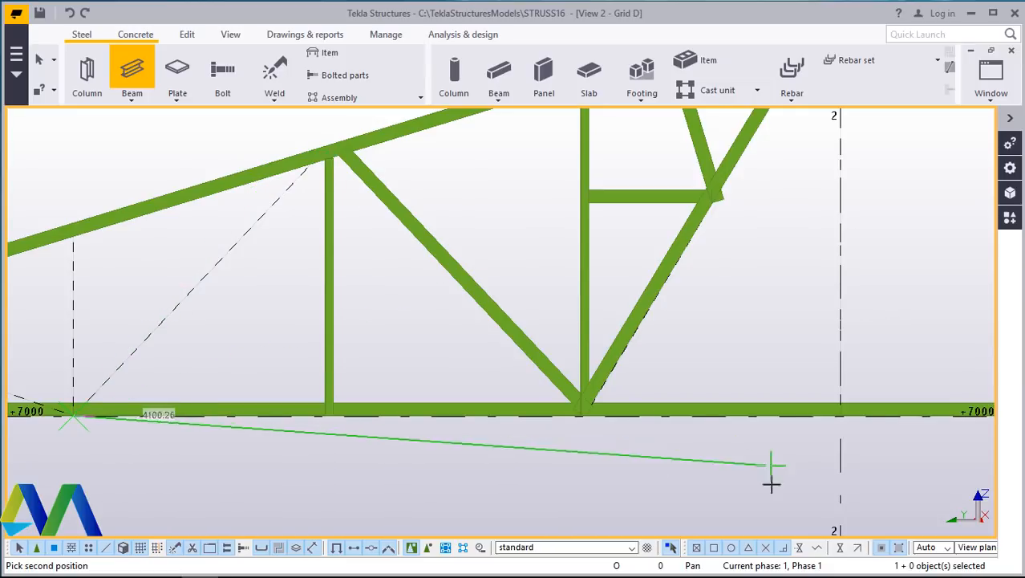
{"action": "scroll", "coordinate": [305, 183], "scroll_direction": "up", "scroll_amount": 2}
{"action": "scroll", "coordinate": [325, 160], "scroll_direction": "up", "scroll_amount": 2}
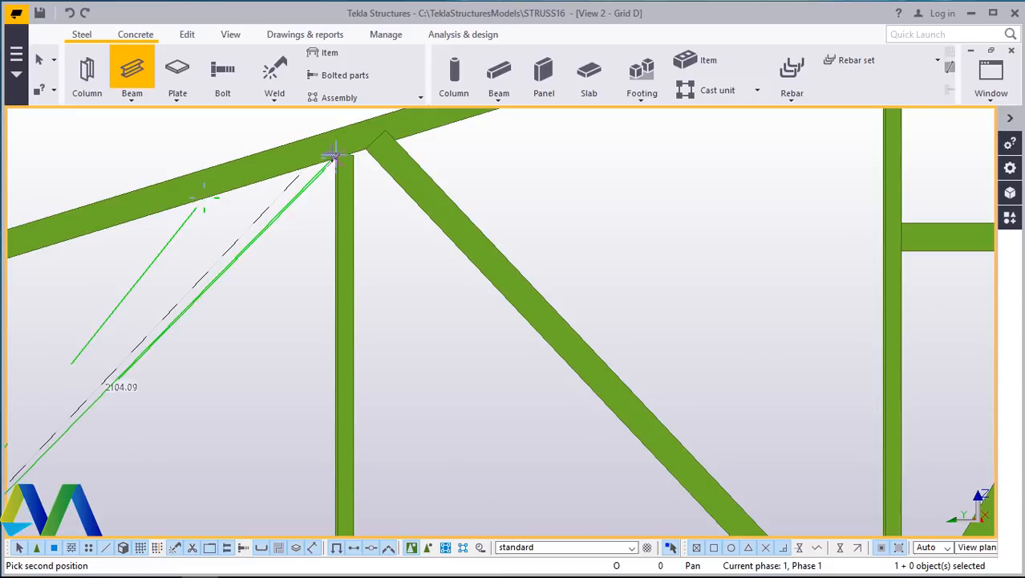
{"action": "left_click", "coordinate": [305, 171]}
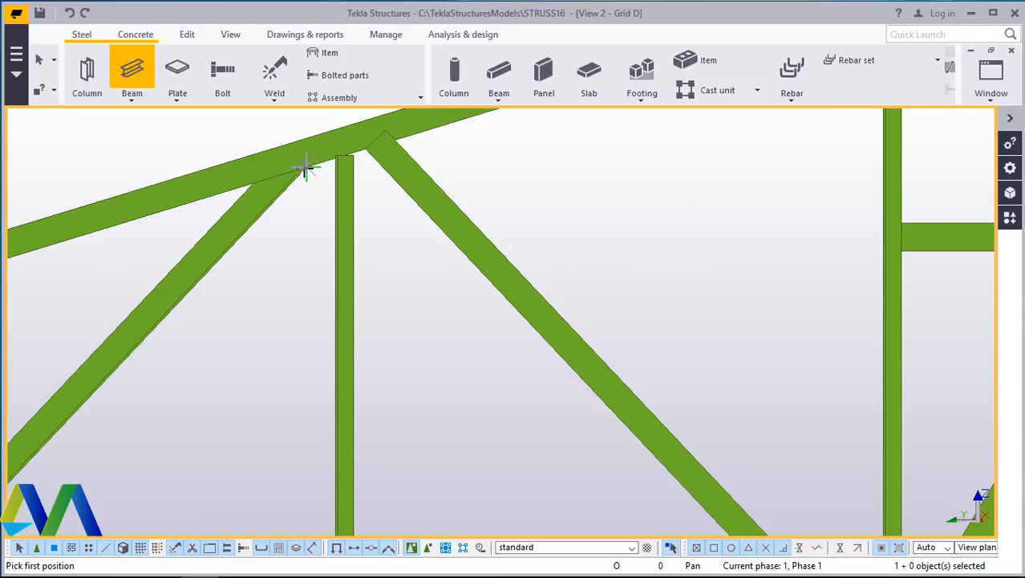
{"action": "scroll", "coordinate": [382, 229], "scroll_direction": "down", "scroll_amount": 5}
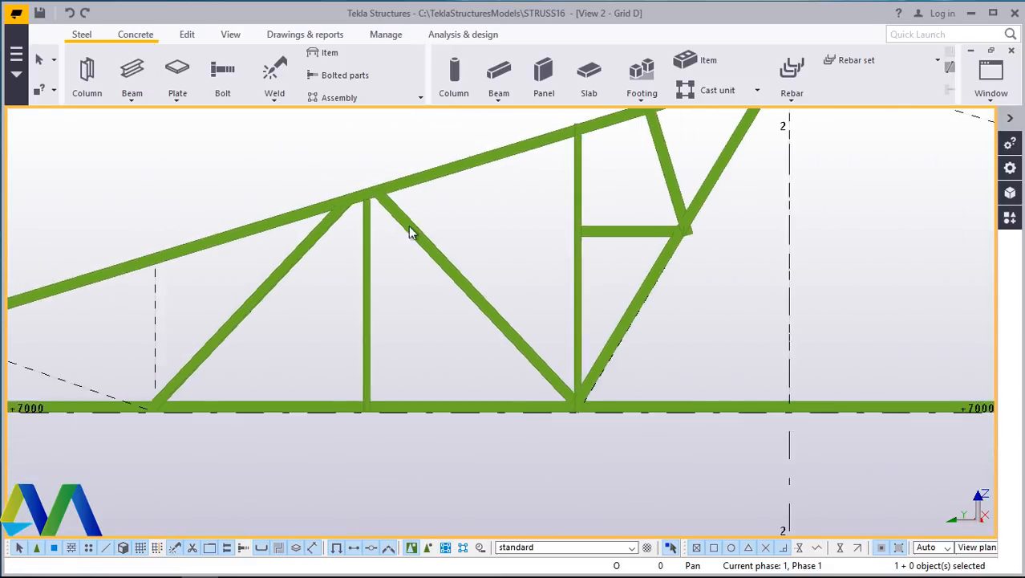
- Draw a vertical web beam from the bottom chord node straight up to the top chord, then end the command
{"action": "left_click", "coordinate": [132, 100]}
{"action": "left_click", "coordinate": [137, 122]}
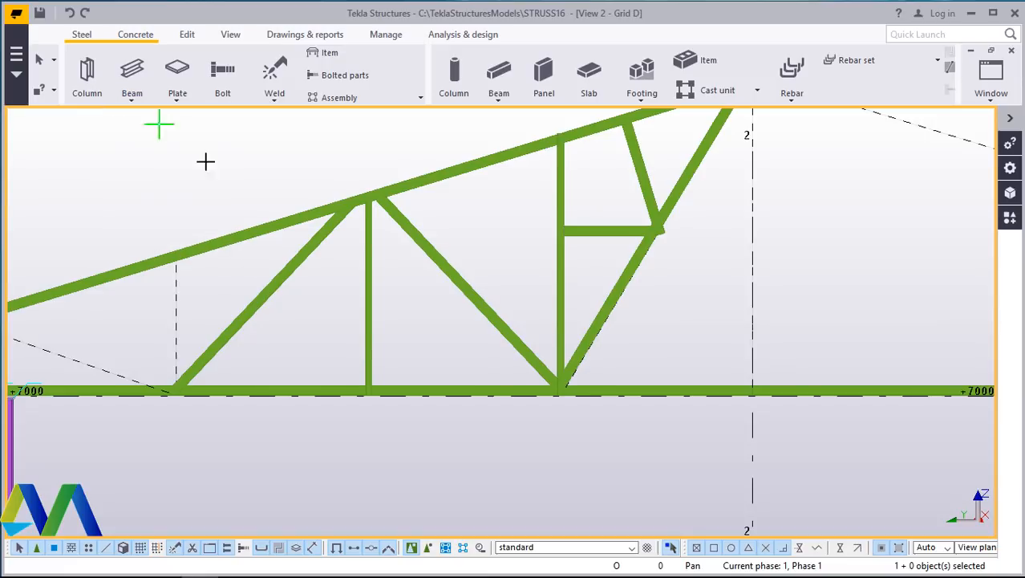
{"action": "scroll", "coordinate": [379, 246], "scroll_direction": "down", "scroll_amount": 2}
{"action": "scroll", "coordinate": [262, 343], "scroll_direction": "up", "scroll_amount": 5}
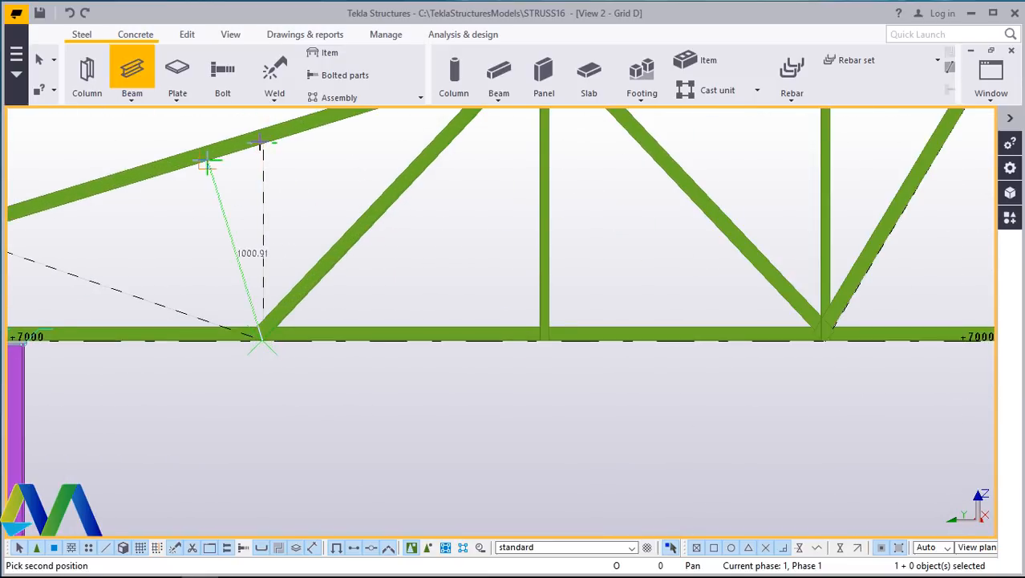
{"action": "left_click", "coordinate": [264, 147]}
{"action": "right_click", "coordinate": [286, 158]}
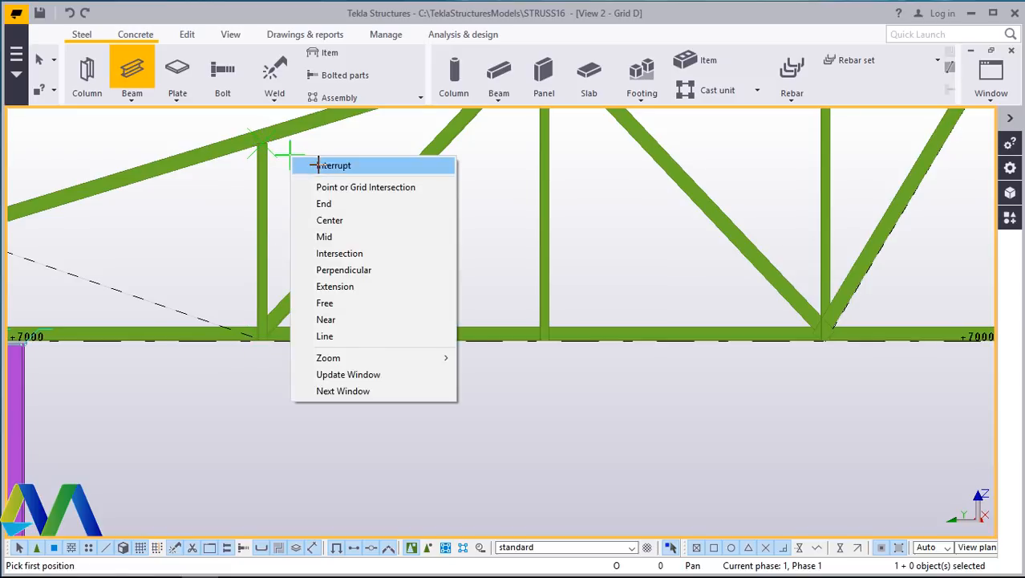
{"action": "left_click", "coordinate": [309, 160]}
- Draw an inclined web beam from the bottom chord node at the vertical up to the top chord end above the column
{"action": "left_click", "coordinate": [131, 96]}
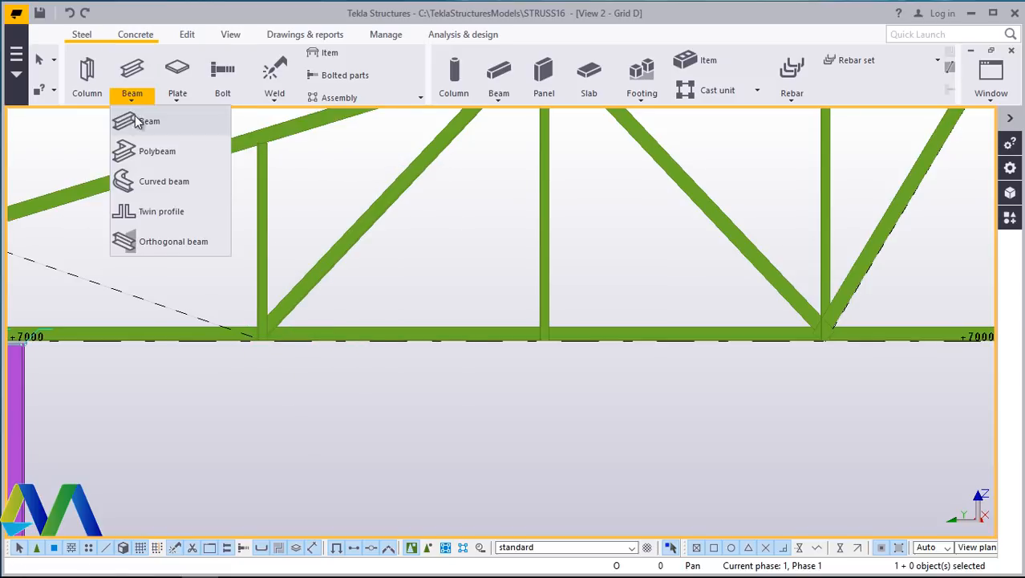
{"action": "left_click", "coordinate": [136, 116]}
{"action": "scroll", "coordinate": [457, 241], "scroll_direction": "down", "scroll_amount": 2}
{"action": "scroll", "coordinate": [215, 269], "scroll_direction": "up", "scroll_amount": 2}
{"action": "scroll", "coordinate": [447, 346], "scroll_direction": "up", "scroll_amount": 4}
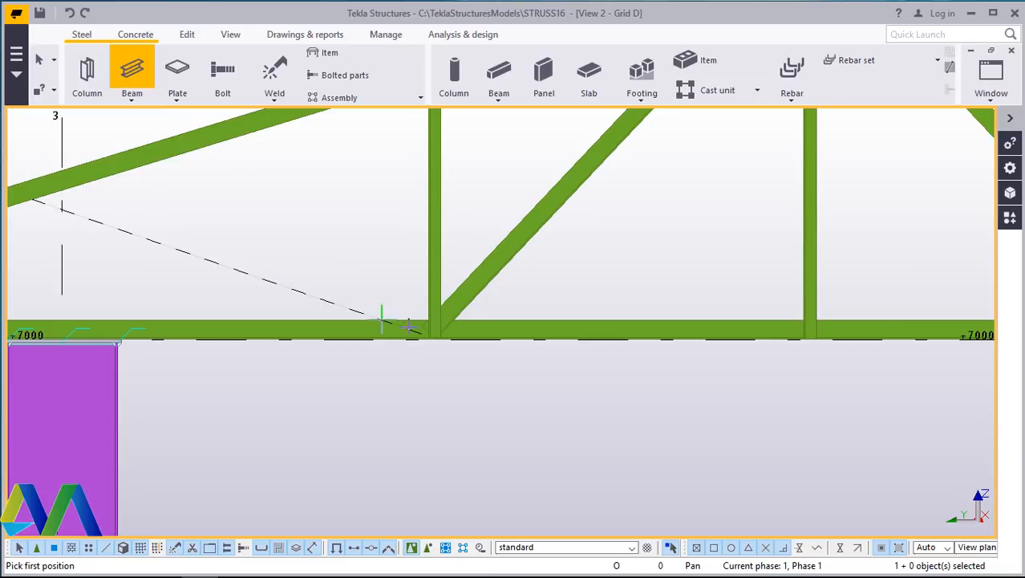
{"action": "scroll", "coordinate": [471, 350], "scroll_direction": "down", "scroll_amount": 2}
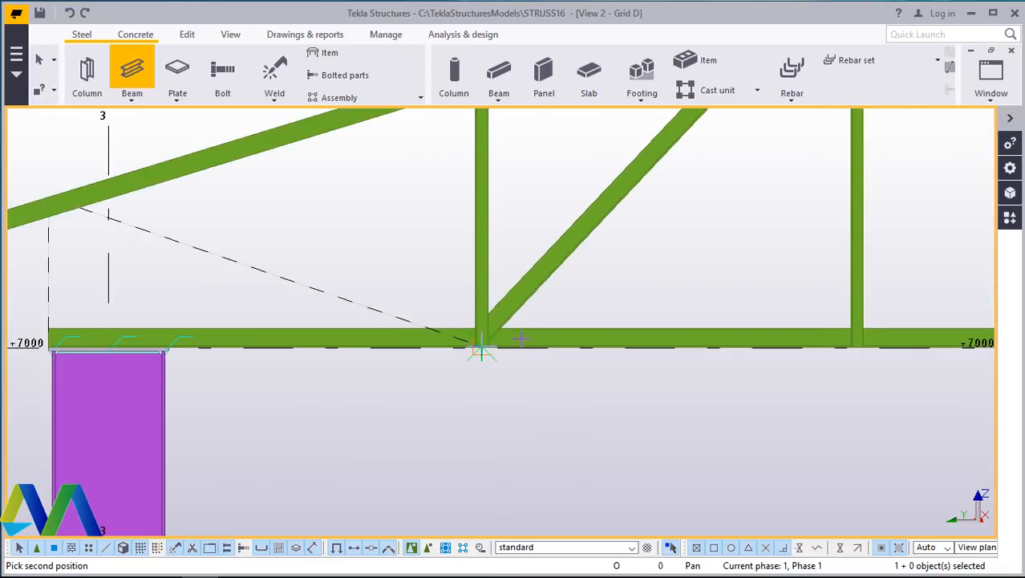
{"action": "scroll", "coordinate": [103, 206], "scroll_direction": "up", "scroll_amount": 3}
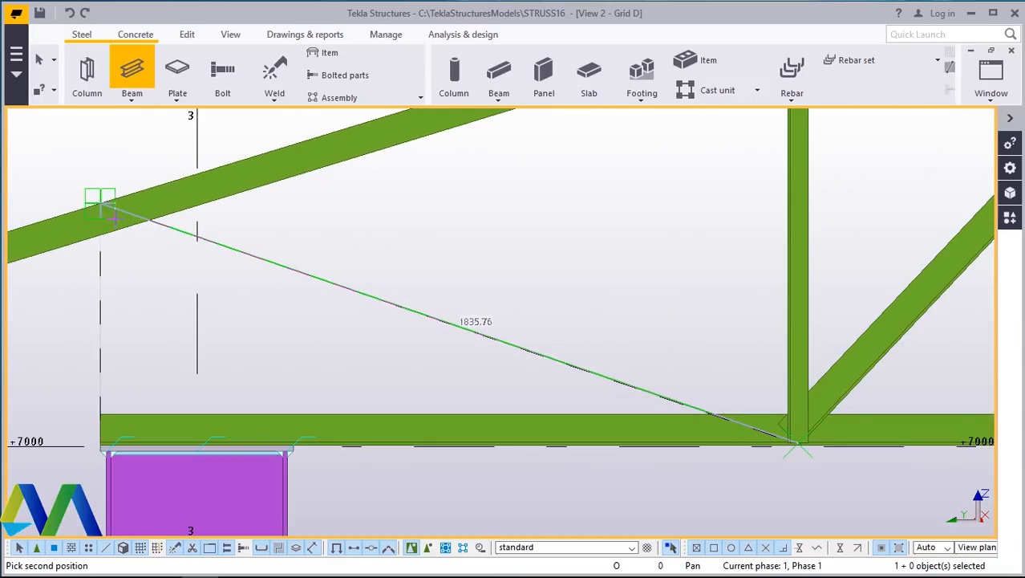
{"action": "left_click", "coordinate": [101, 208]}
{"action": "right_click", "coordinate": [506, 242]}
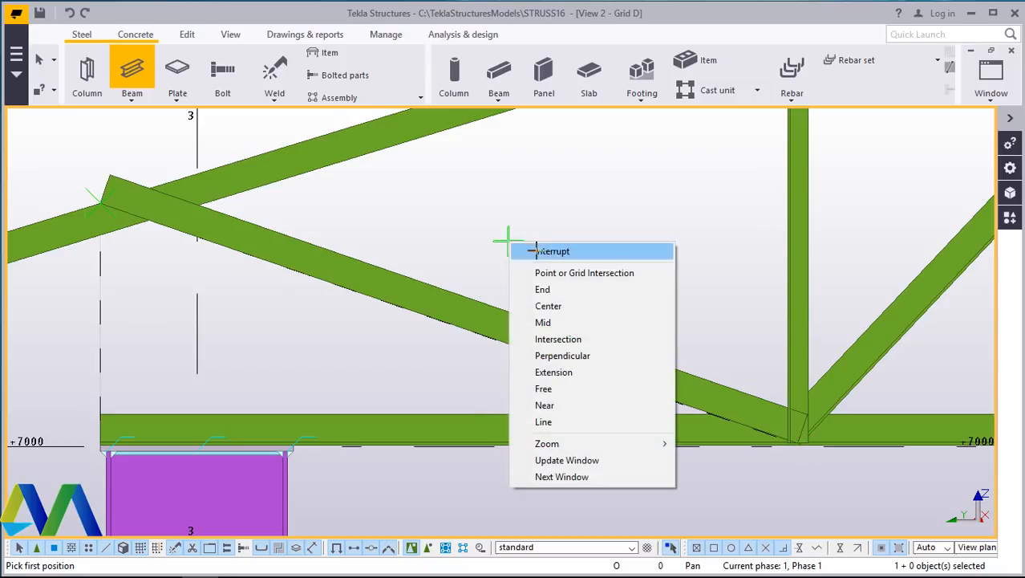
{"action": "left_click", "coordinate": [561, 250]}
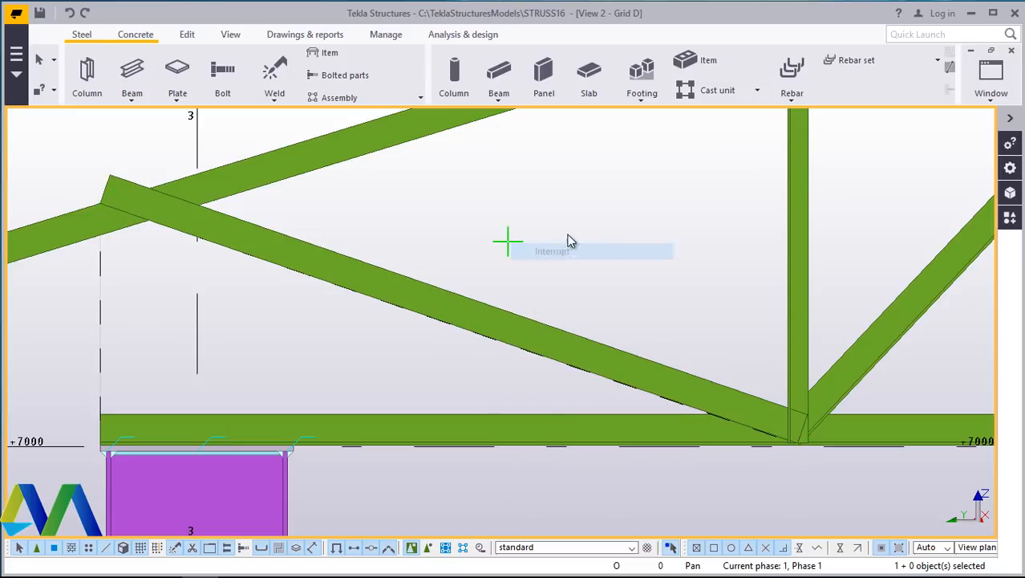
- Draw an end vertical beam above the column from the bottom chord up to the top chord
{"action": "left_click", "coordinate": [131, 98]}
{"action": "left_click", "coordinate": [138, 119]}
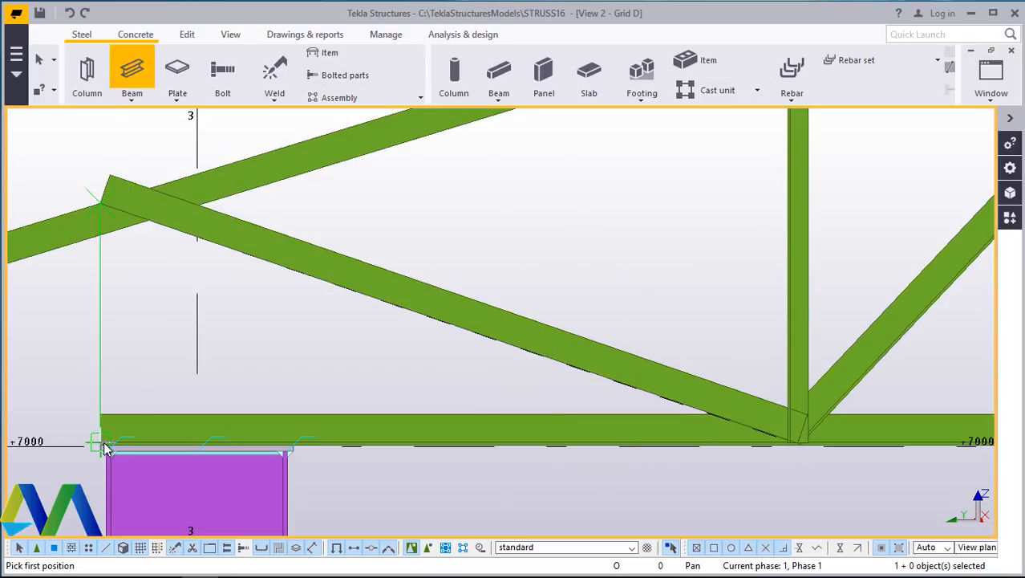
{"action": "left_click", "coordinate": [101, 240]}
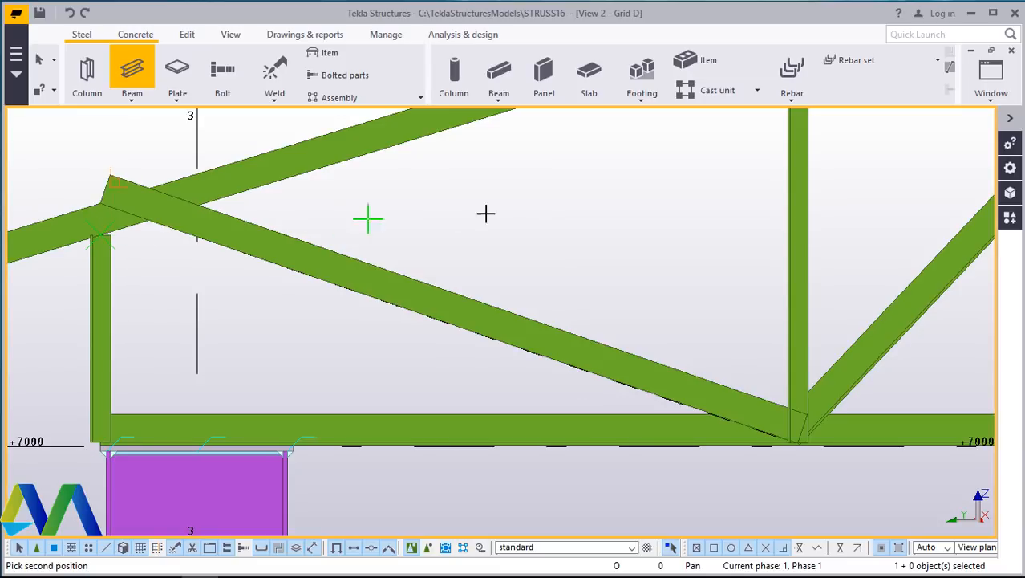
{"action": "right_click", "coordinate": [489, 215]}
{"action": "left_click", "coordinate": [497, 220]}
- Zoom out over the finished truss in Grid D and switch to the 3D view
{"action": "scroll", "coordinate": [380, 275], "scroll_direction": "down", "scroll_amount": 4}
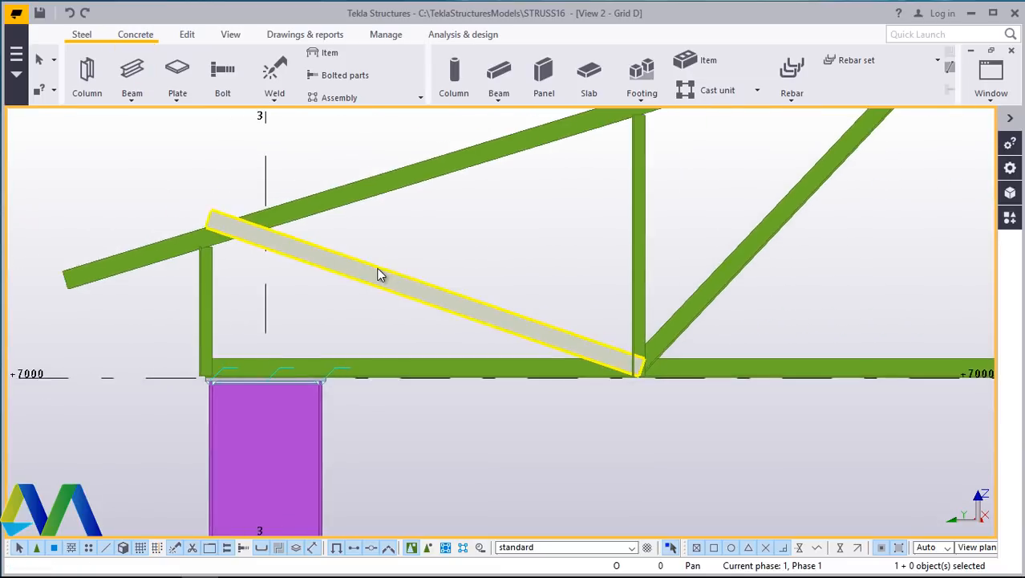
{"action": "scroll", "coordinate": [277, 327], "scroll_direction": "up", "scroll_amount": 5}
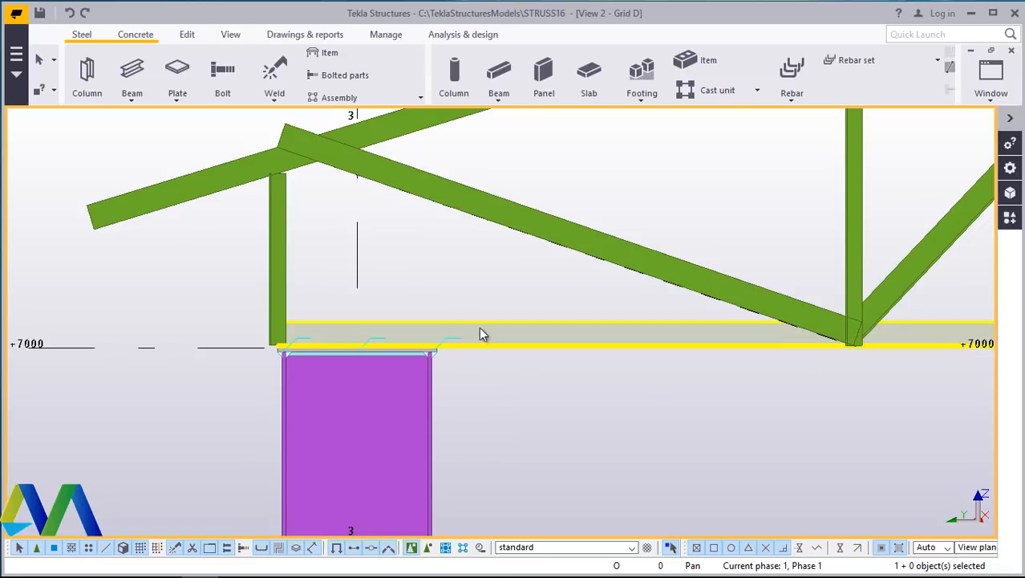
{"action": "scroll", "coordinate": [341, 347], "scroll_direction": "down", "scroll_amount": 2}
{"action": "scroll", "coordinate": [342, 349], "scroll_direction": "down", "scroll_amount": 1}
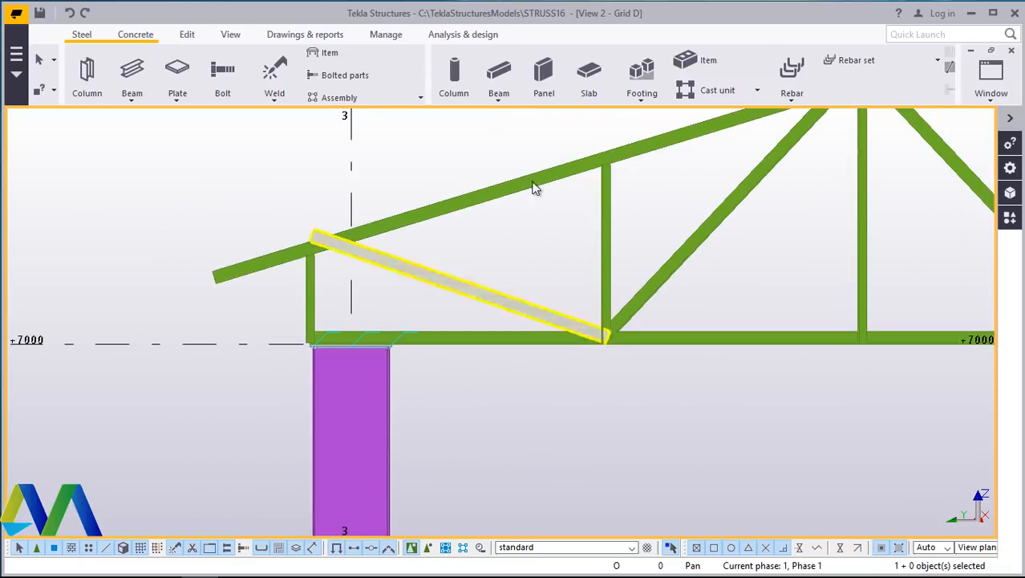
{"action": "scroll", "coordinate": [598, 209], "scroll_direction": "down", "scroll_amount": 2}
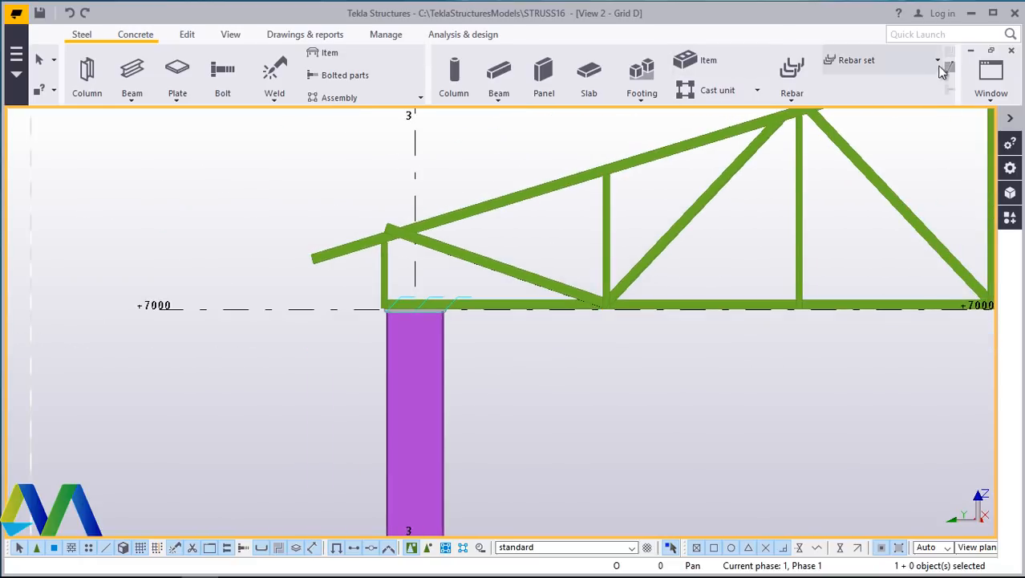
{"action": "left_click", "coordinate": [991, 81]}
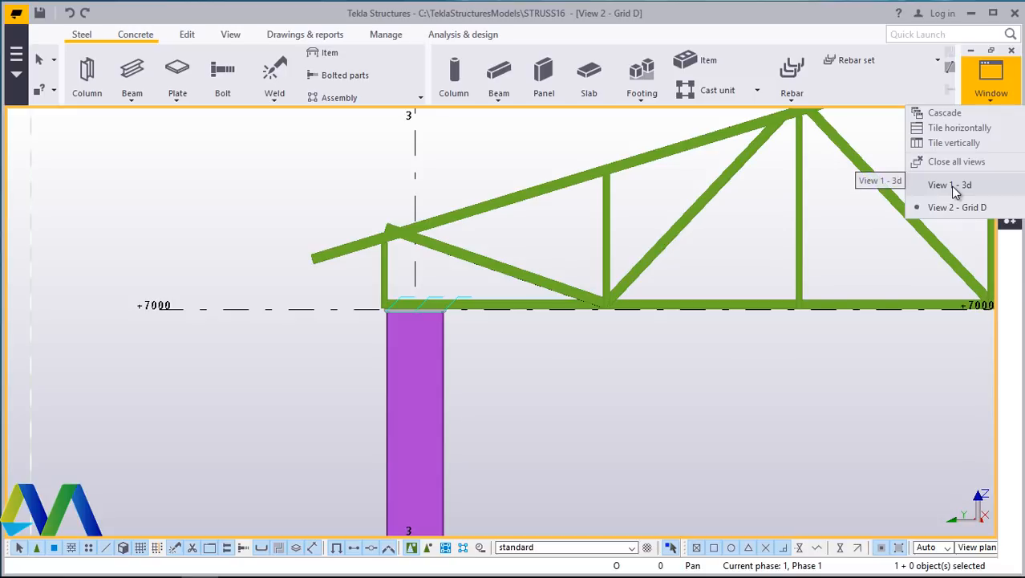
{"action": "left_click", "coordinate": [950, 185]}
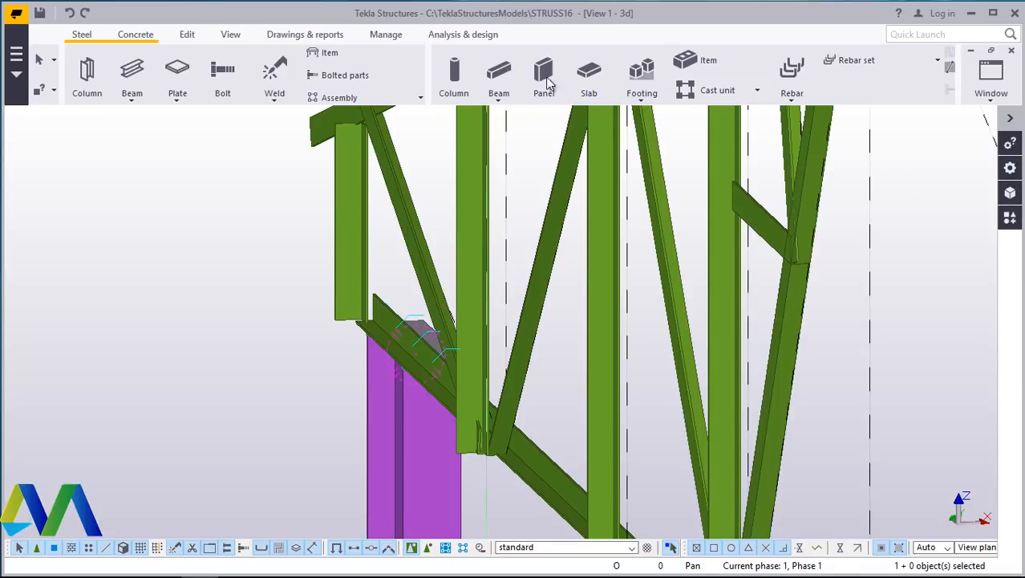
- Inspect the web members and their joints with the bottom chord in the 3D view
{"action": "left_click", "coordinate": [231, 34]}
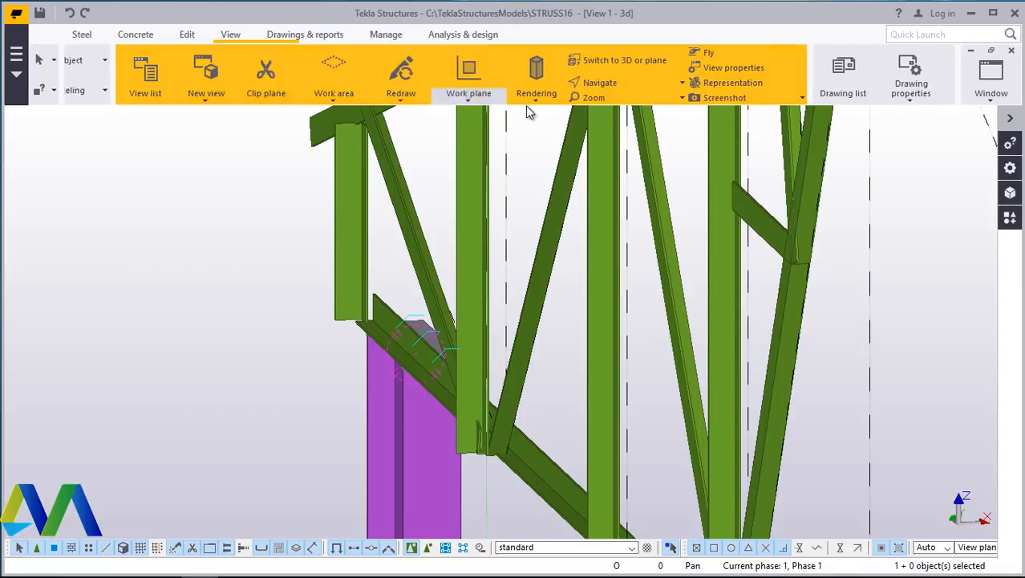
{"action": "left_click", "coordinate": [564, 90]}
{"action": "left_click", "coordinate": [529, 108]}
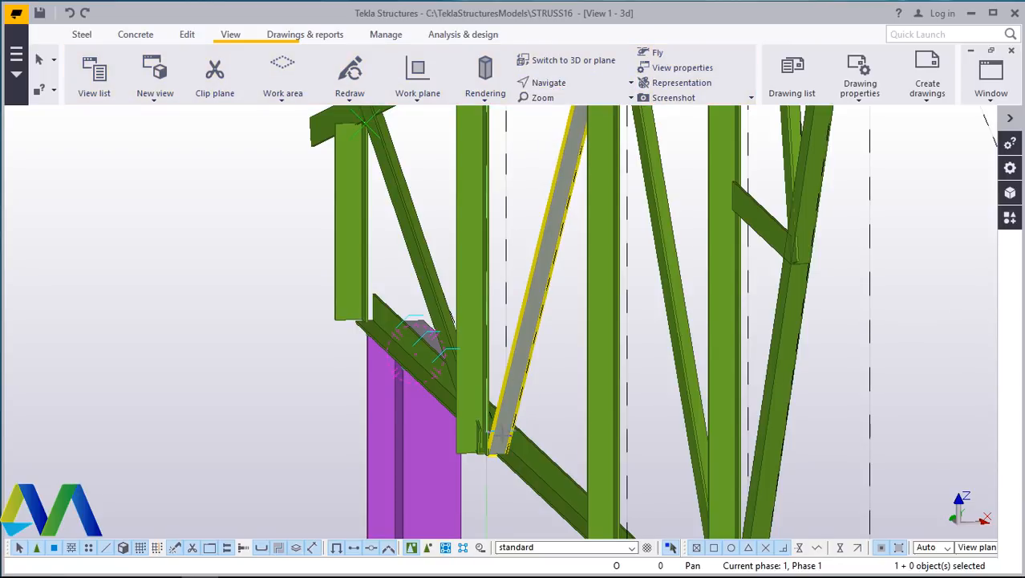
{"action": "left_click_drag", "start_coordinate": [501, 433], "coordinate": [641, 438]}
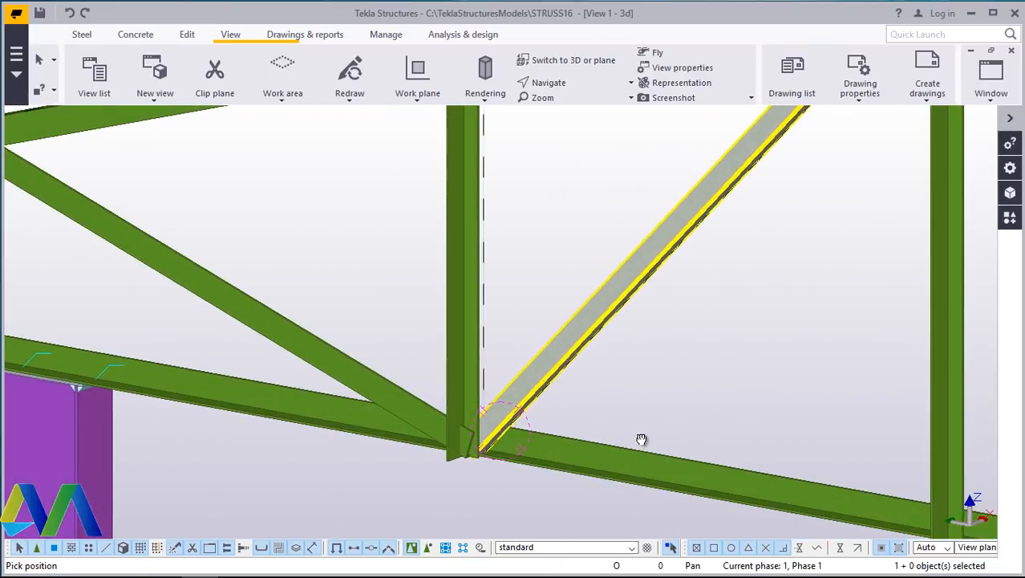
{"action": "scroll", "coordinate": [416, 325], "scroll_direction": "down", "scroll_amount": 8}
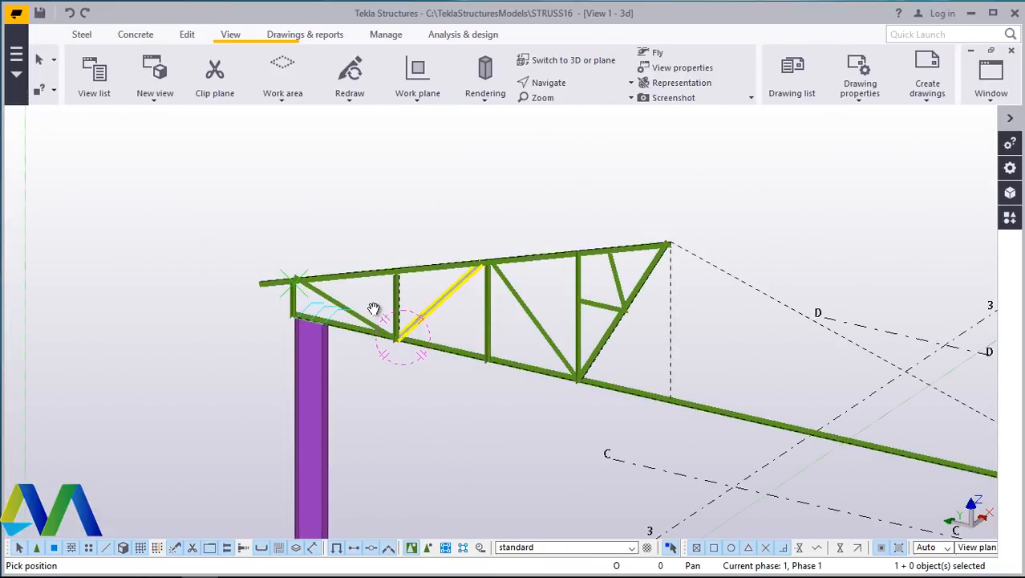
{"action": "scroll", "coordinate": [374, 309], "scroll_direction": "down", "scroll_amount": 4}
{"action": "scroll", "coordinate": [556, 327], "scroll_direction": "up", "scroll_amount": 5}
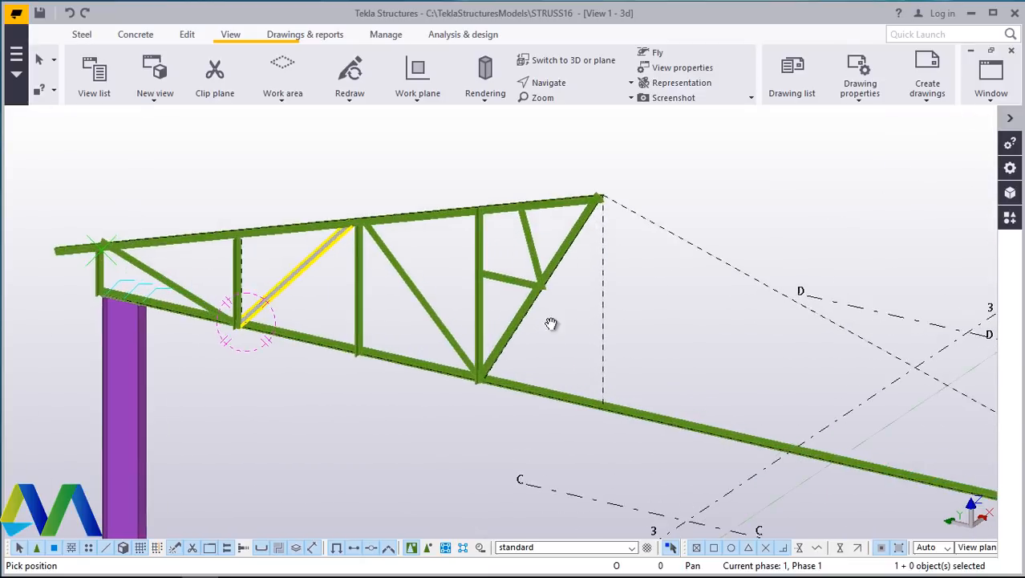
{"action": "scroll", "coordinate": [530, 316], "scroll_direction": "down", "scroll_amount": 3}
{"action": "scroll", "coordinate": [537, 321], "scroll_direction": "up", "scroll_amount": 4}
{"action": "scroll", "coordinate": [514, 331], "scroll_direction": "down", "scroll_amount": 2}
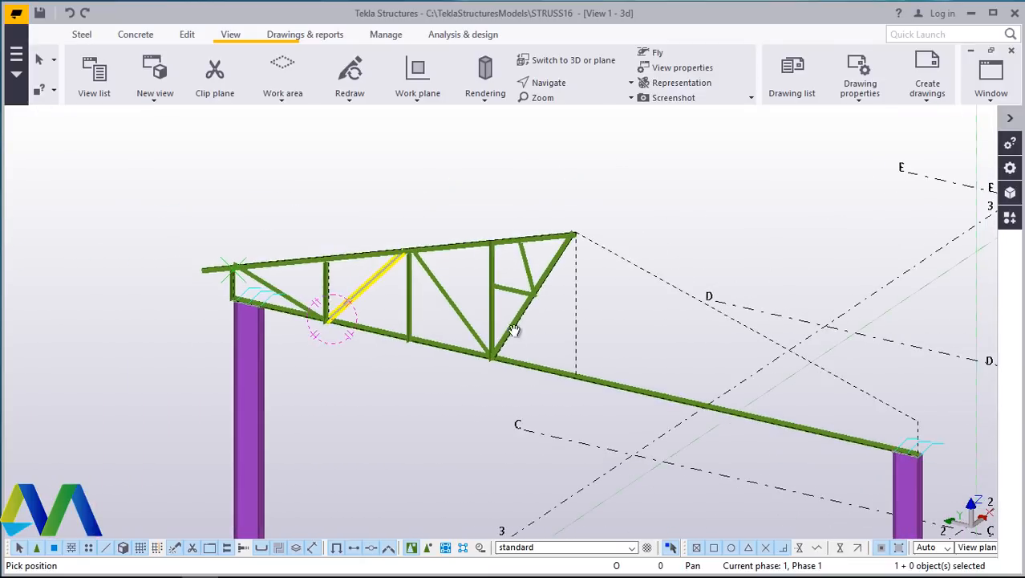
{"action": "scroll", "coordinate": [492, 350], "scroll_direction": "up", "scroll_amount": 2}
{"action": "scroll", "coordinate": [518, 343], "scroll_direction": "down", "scroll_amount": 3}
{"action": "scroll", "coordinate": [144, 270], "scroll_direction": "up", "scroll_amount": 5}
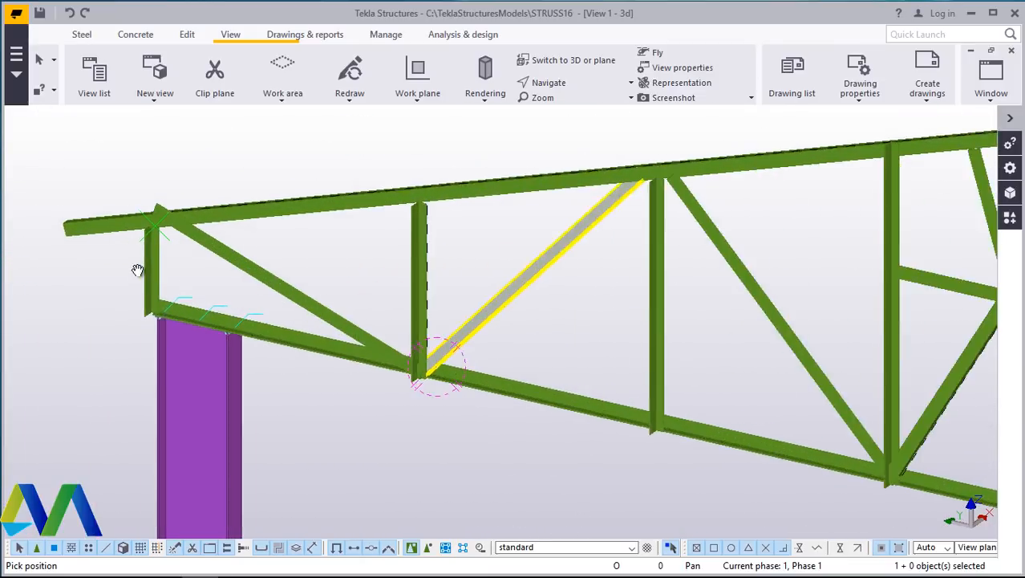
{"action": "scroll", "coordinate": [145, 270], "scroll_direction": "up", "scroll_amount": 1}
{"action": "scroll", "coordinate": [183, 264], "scroll_direction": "down", "scroll_amount": 2}
{"action": "scroll", "coordinate": [290, 334], "scroll_direction": "up", "scroll_amount": 4}
{"action": "scroll", "coordinate": [263, 311], "scroll_direction": "down", "scroll_amount": 5}
{"action": "scroll", "coordinate": [368, 239], "scroll_direction": "up", "scroll_amount": 2}
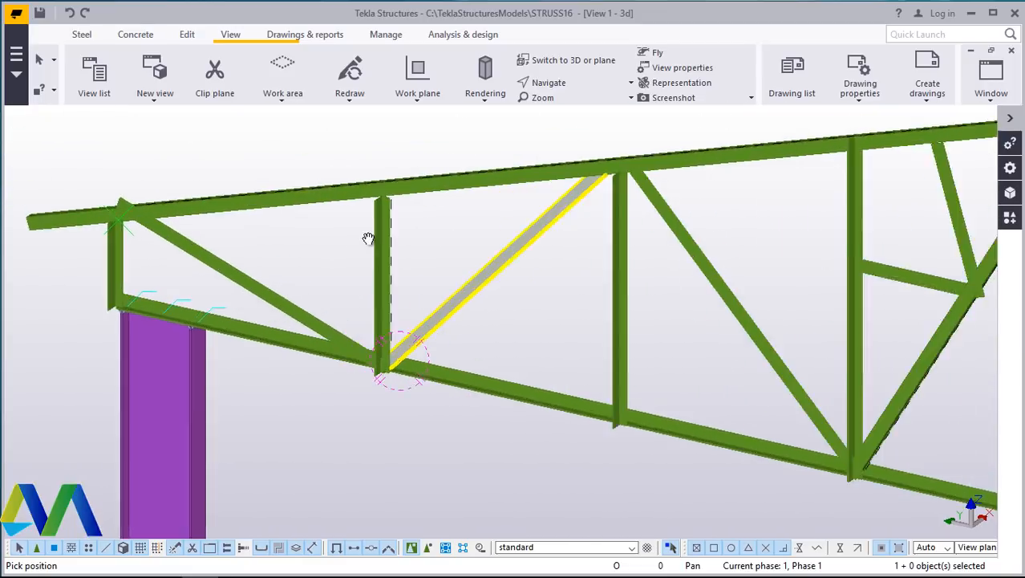
{"action": "scroll", "coordinate": [377, 244], "scroll_direction": "up", "scroll_amount": 2}
{"action": "middle_click_drag", "start_coordinate": [727, 155], "coordinate": [652, 167], "text": "ctrl"}
{"action": "scroll", "coordinate": [636, 206], "scroll_direction": "up", "scroll_amount": 2}
{"action": "scroll", "coordinate": [633, 233], "scroll_direction": "up", "scroll_amount": 2}
{"action": "middle_click_drag", "start_coordinate": [633, 241], "coordinate": [426, 320], "text": "ctrl"}
{"action": "scroll", "coordinate": [413, 324], "scroll_direction": "down", "scroll_amount": 3}
{"action": "middle_click_drag", "start_coordinate": [569, 251], "coordinate": [447, 287], "text": "ctrl"}
{"action": "scroll", "coordinate": [359, 426], "scroll_direction": "down", "scroll_amount": 5}
{"action": "scroll", "coordinate": [344, 361], "scroll_direction": "up", "scroll_amount": 10}
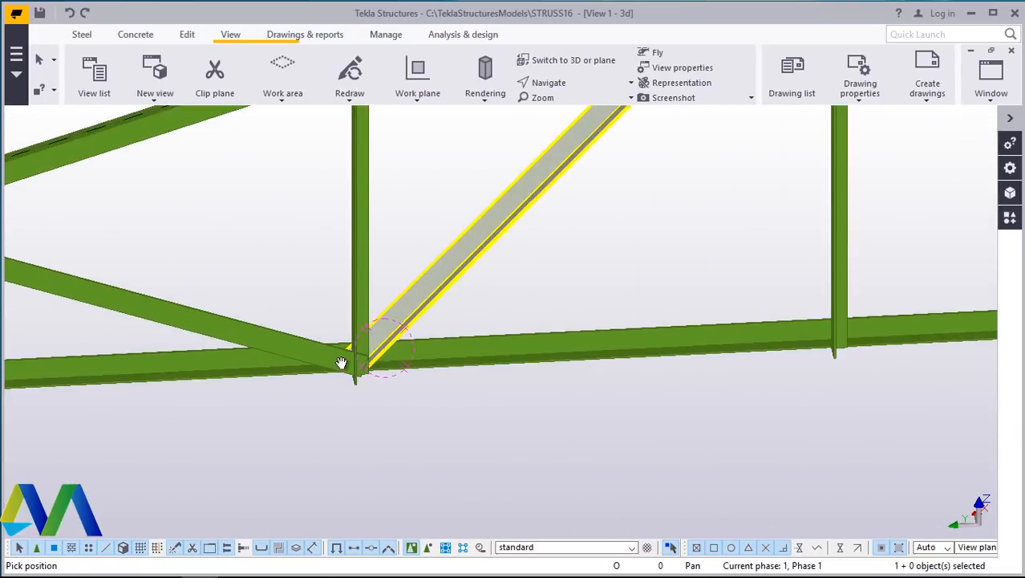
{"action": "scroll", "coordinate": [381, 363], "scroll_direction": "down", "scroll_amount": 1}
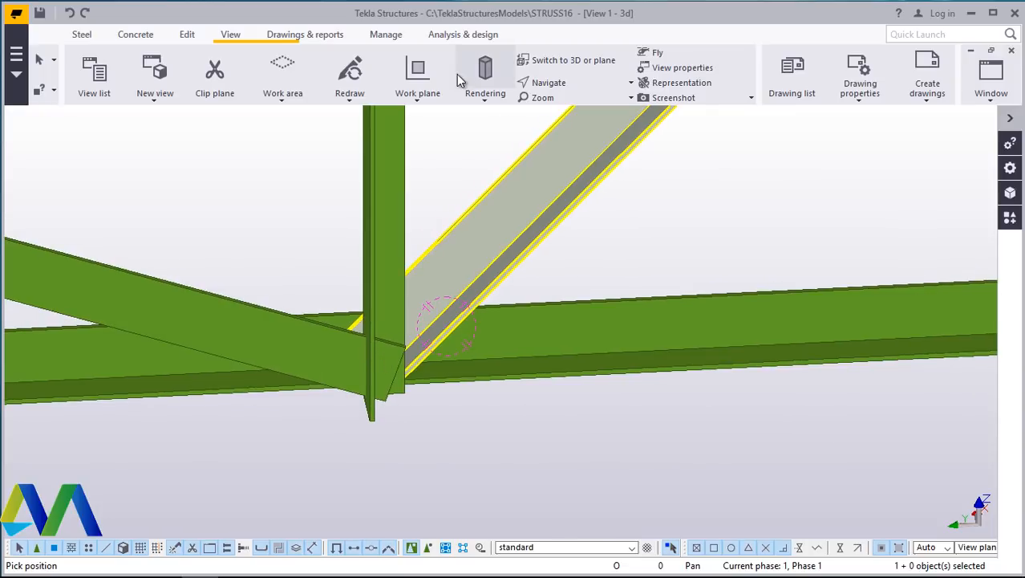
- Change the rotation of the vertical web member at the bottom chord node to Front
{"action": "left_click", "coordinate": [554, 83]}
{"action": "left_click", "coordinate": [567, 107]}
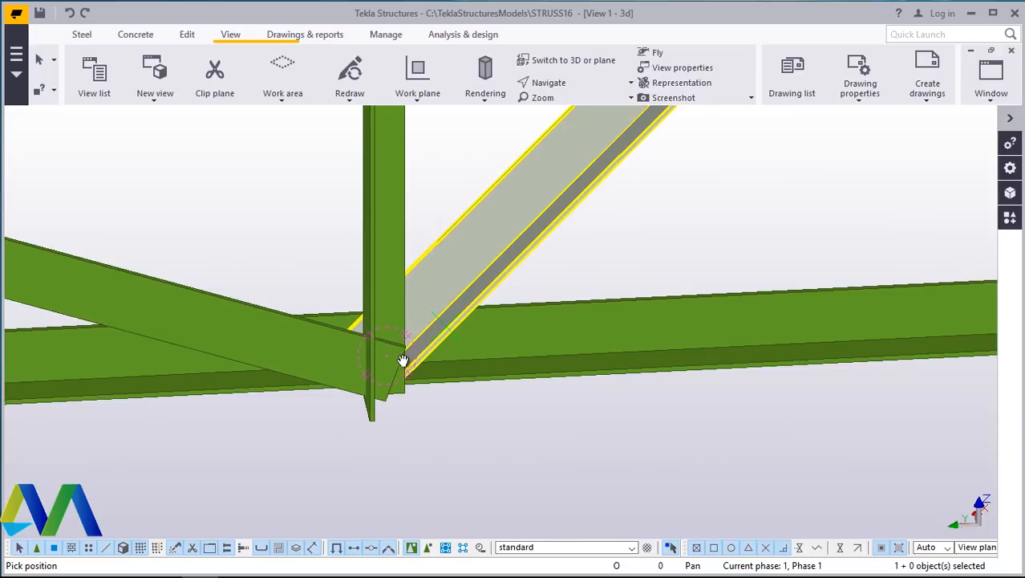
{"action": "left_click_drag", "start_coordinate": [402, 360], "coordinate": [446, 160]}
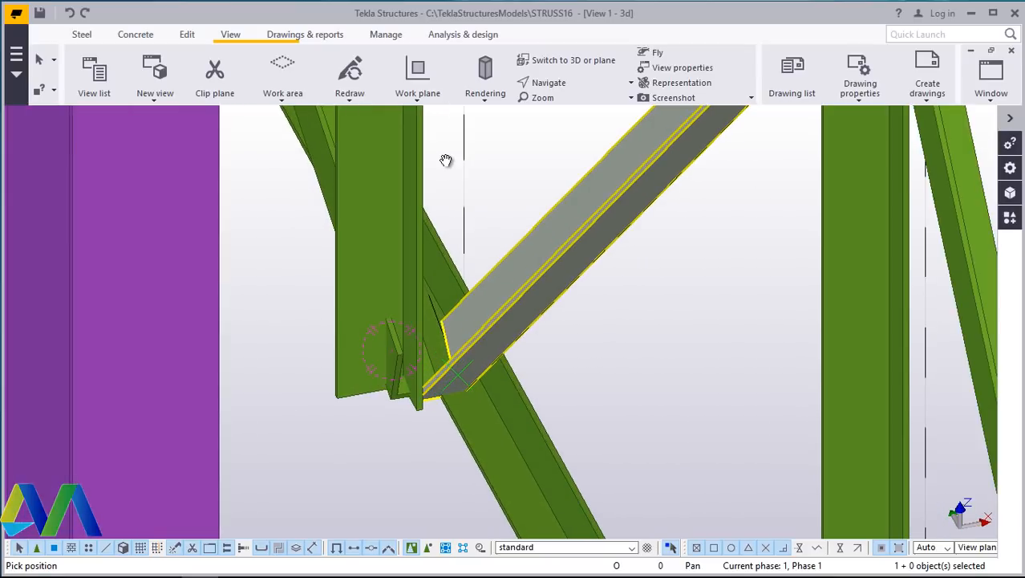
{"action": "right_click", "coordinate": [446, 160]}
{"action": "left_click", "coordinate": [502, 172]}
{"action": "left_click", "coordinate": [392, 210]}
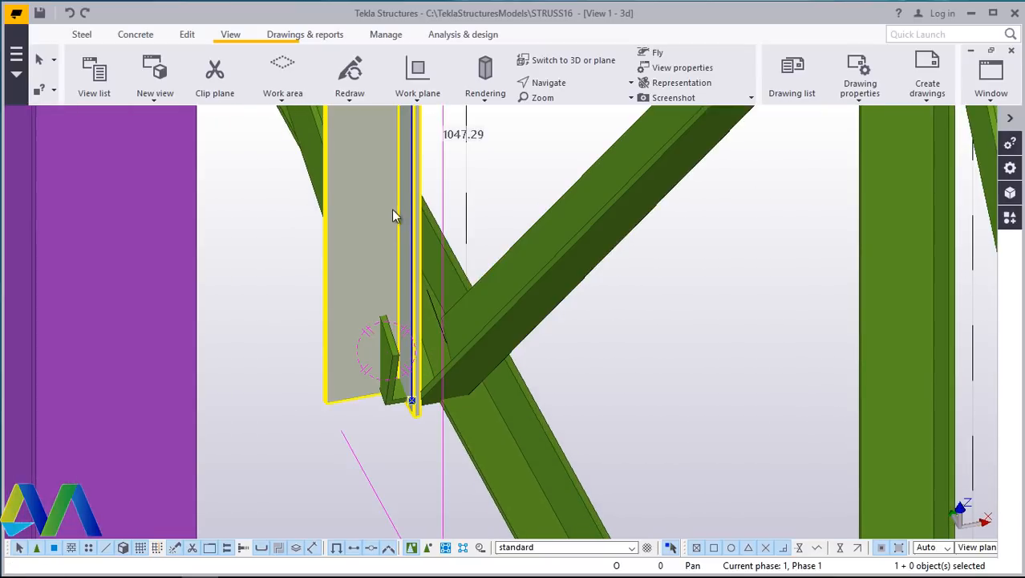
{"action": "double_click", "coordinate": [393, 215]}
{"action": "left_click_drag", "start_coordinate": [245, 186], "coordinate": [783, 115]}
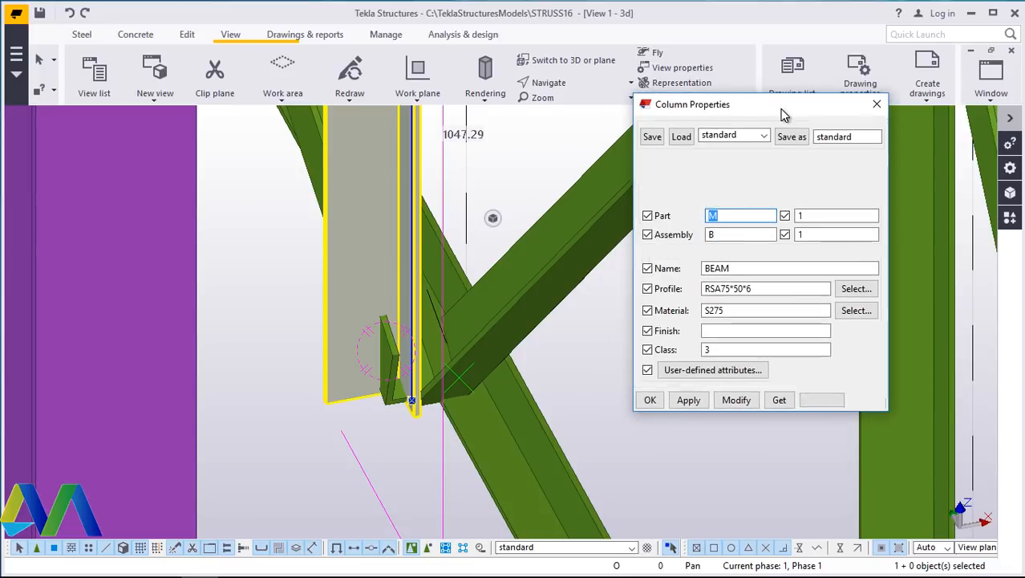
{"action": "left_click", "coordinate": [706, 167]}
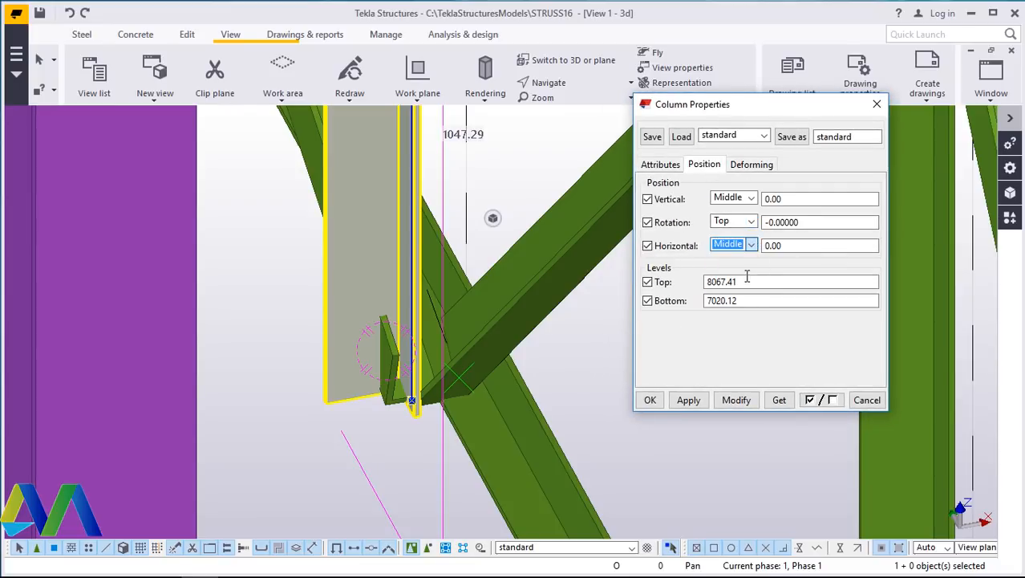
{"action": "left_click", "coordinate": [740, 402]}
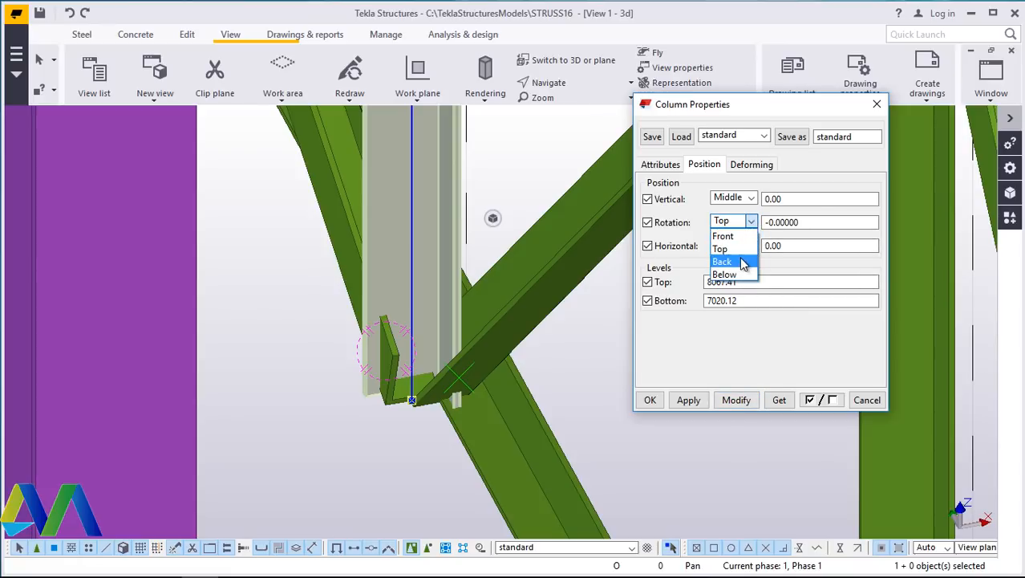
{"action": "left_click", "coordinate": [738, 403]}
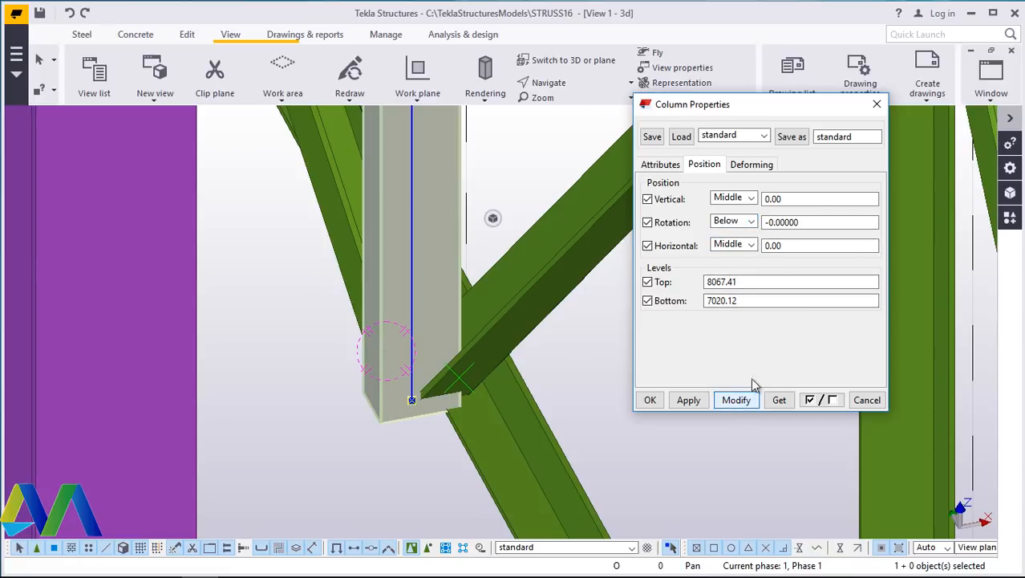
{"action": "left_click", "coordinate": [751, 221]}
{"action": "left_click", "coordinate": [746, 274]}
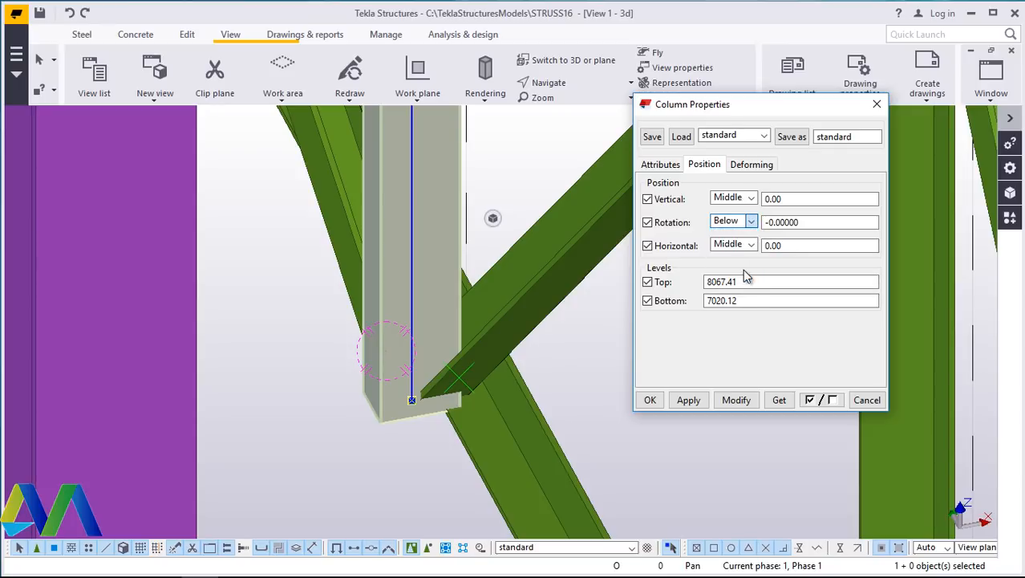
{"action": "left_click", "coordinate": [736, 399]}
{"action": "left_click", "coordinate": [752, 222]}
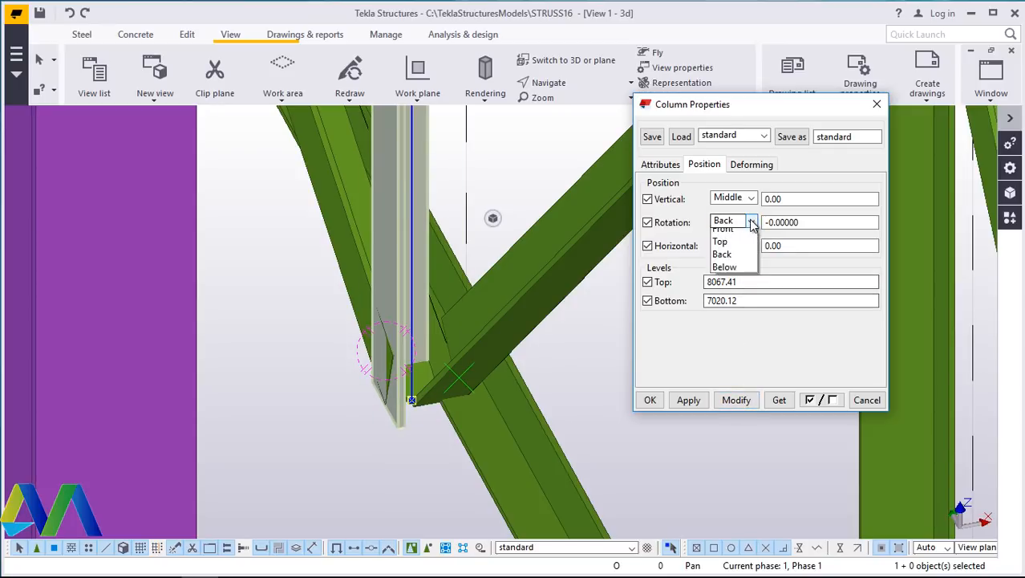
{"action": "left_click", "coordinate": [724, 236]}
{"action": "left_click", "coordinate": [736, 400]}
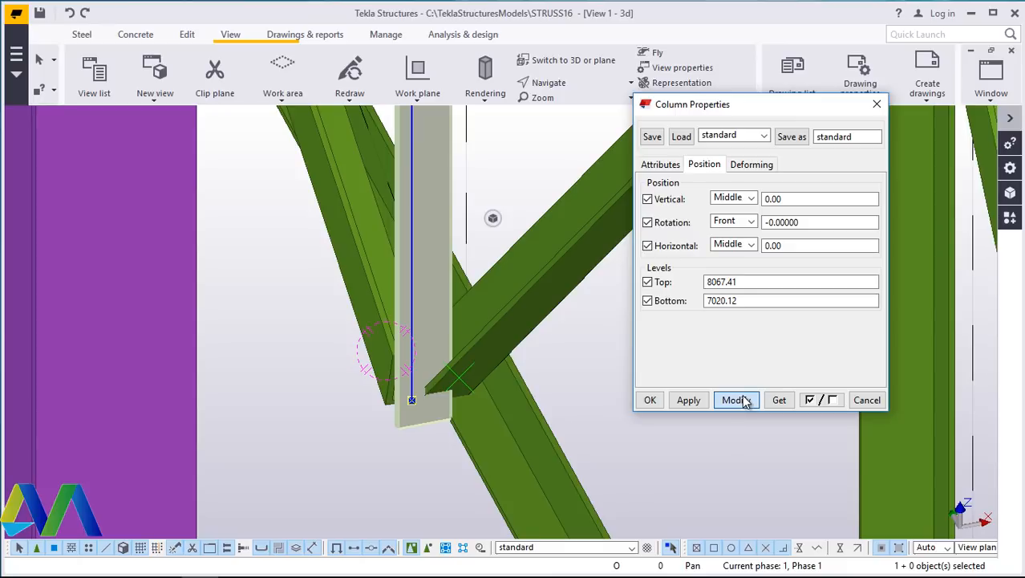
{"action": "left_click", "coordinate": [753, 301]}
{"action": "left_click", "coordinate": [660, 401]}
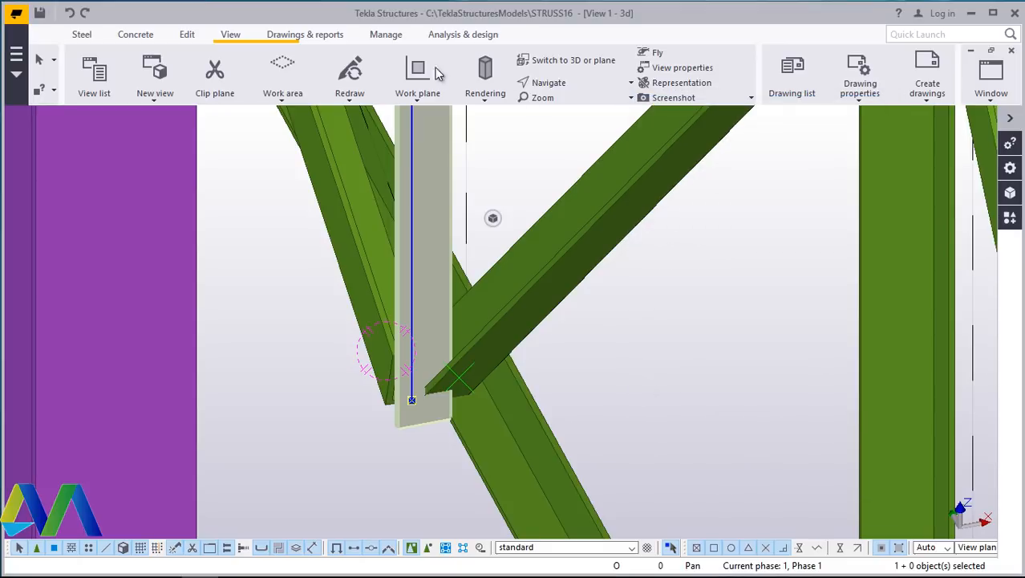
- Inspect the joint of the vertical, the diagonal and the bottom chord from several angles in 3D
{"action": "left_click", "coordinate": [587, 85]}
{"action": "left_click", "coordinate": [584, 135]}
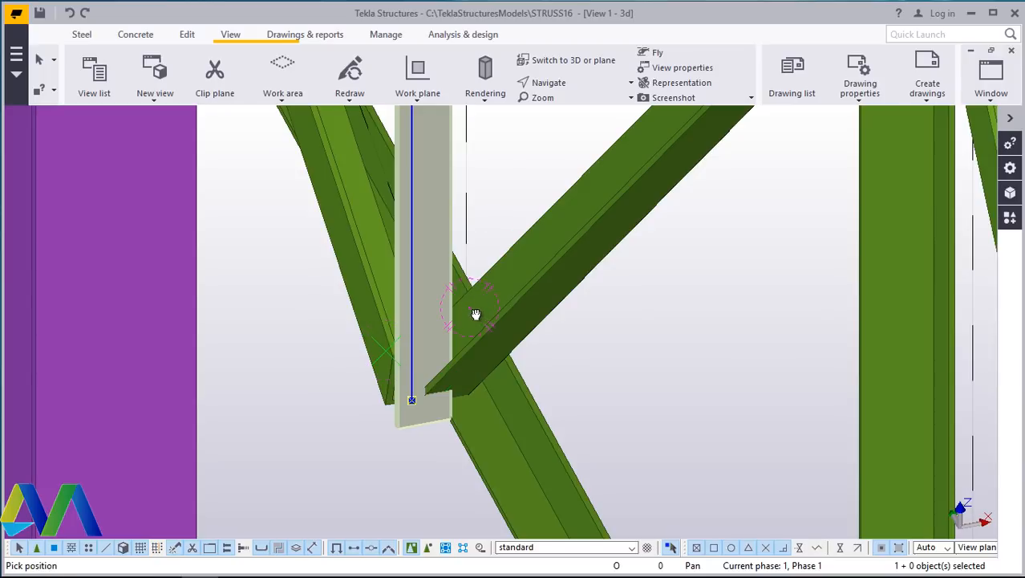
{"action": "middle_click_drag", "start_coordinate": [475, 314], "coordinate": [819, 311], "text": "ctrl"}
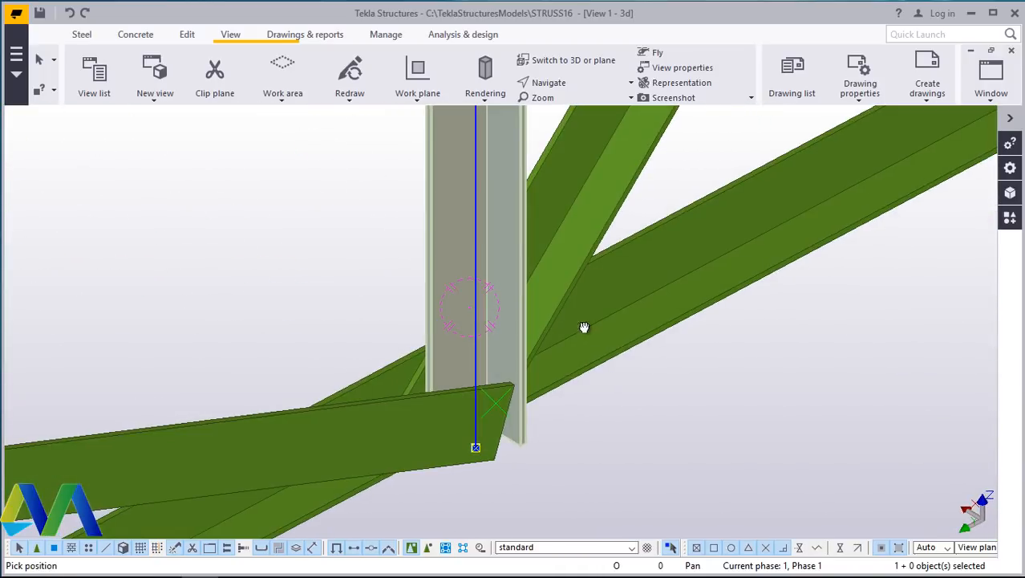
{"action": "middle_click_drag", "start_coordinate": [584, 327], "coordinate": [305, 359], "text": "ctrl"}
{"action": "scroll", "coordinate": [435, 413], "scroll_direction": "down", "scroll_amount": 5}
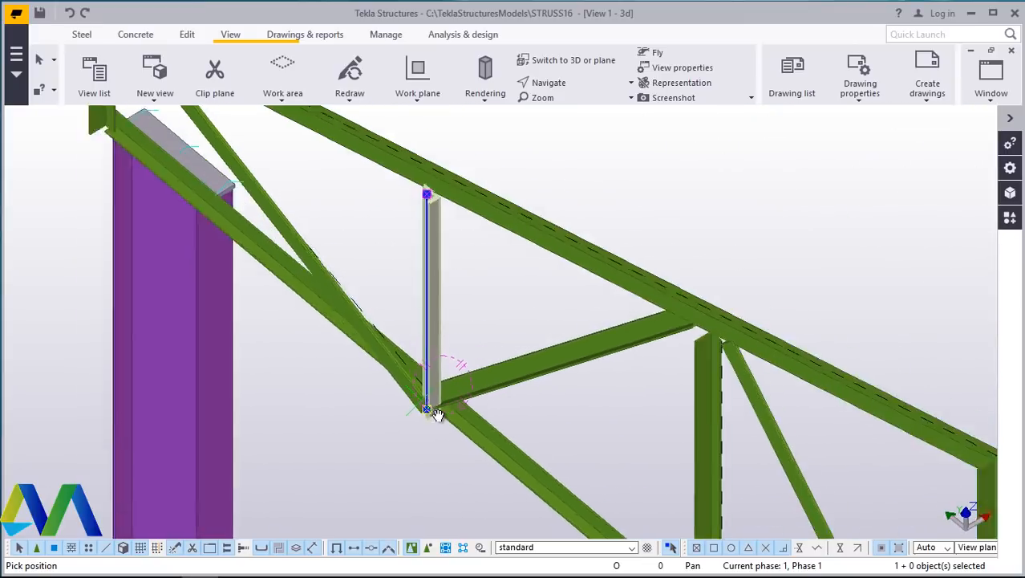
{"action": "mouse_move", "coordinate": [436, 412]}
{"action": "middle_mouse_down", "text": "ctrl"}
{"action": "mouse_move", "coordinate": [476, 309]}
{"action": "mouse_move", "coordinate": [446, 172]}
{"action": "mouse_move", "coordinate": [419, 183]}
{"action": "mouse_move", "coordinate": [611, 245]}
{"action": "mouse_move", "coordinate": [681, 219]}
{"action": "mouse_move", "coordinate": [529, 396]}
{"action": "mouse_move", "coordinate": [483, 396]}
{"action": "mouse_move", "coordinate": [615, 346]}
{"action": "mouse_move", "coordinate": [499, 401]}
{"action": "mouse_move", "coordinate": [439, 414]}
{"action": "middle_mouse_up", "text": "ctrl"}
{"action": "scroll", "coordinate": [485, 407], "scroll_direction": "up", "scroll_amount": 3}
{"action": "middle_click_drag", "start_coordinate": [262, 449], "coordinate": [123, 514], "text": "ctrl"}
{"action": "middle_click_drag", "start_coordinate": [451, 381], "coordinate": [333, 329], "text": "ctrl"}
{"action": "middle_click_drag", "start_coordinate": [571, 398], "coordinate": [540, 234], "text": "ctrl"}
{"action": "right_click", "coordinate": [541, 235]}
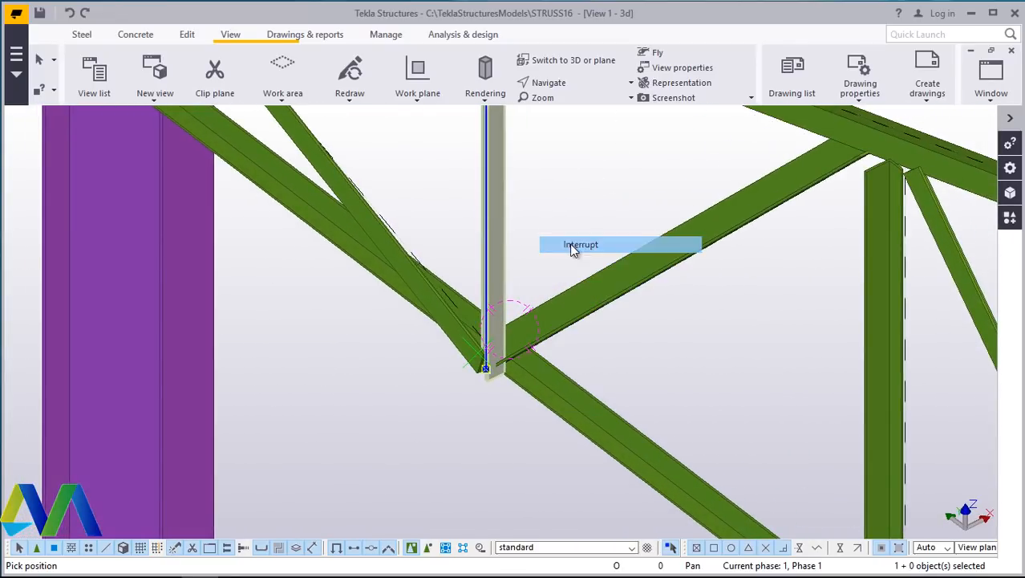
{"action": "left_click", "coordinate": [572, 247]}
- Set the rotation of the diagonal web member meeting that node to Below
{"action": "double_click", "coordinate": [417, 276]}
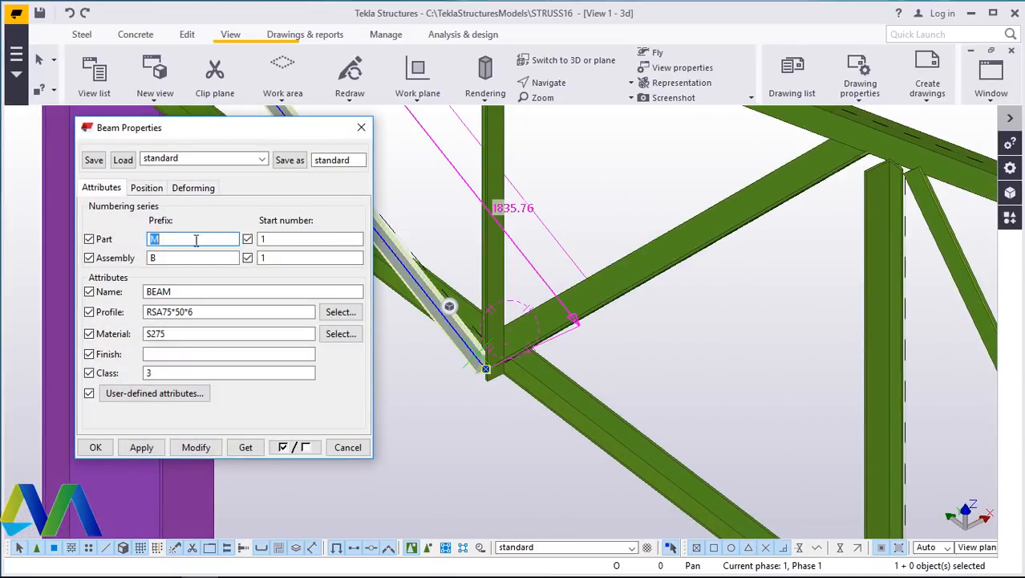
{"action": "left_click", "coordinate": [148, 189]}
{"action": "left_click_drag", "start_coordinate": [233, 130], "coordinate": [848, 94]}
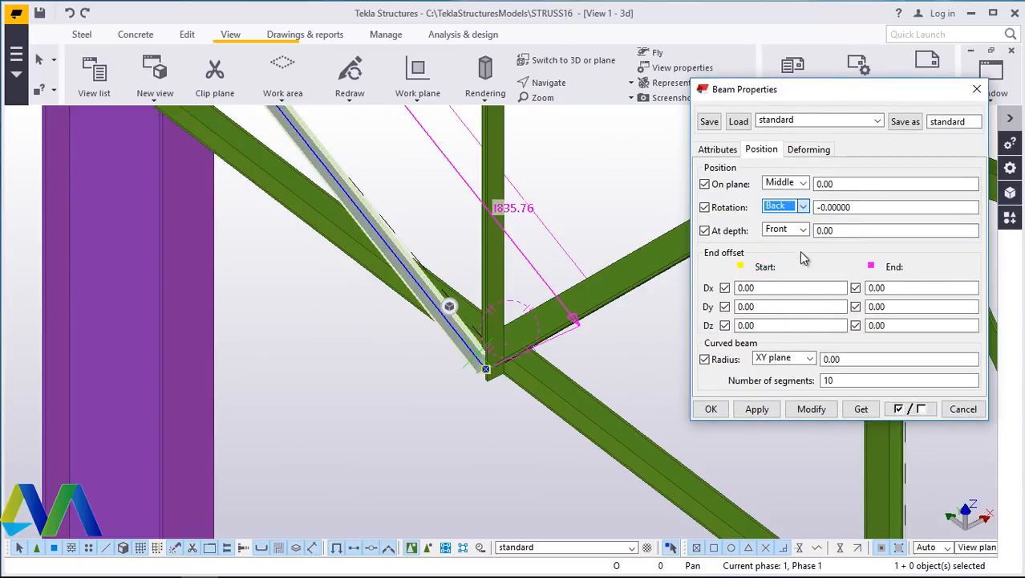
{"action": "left_click", "coordinate": [812, 409]}
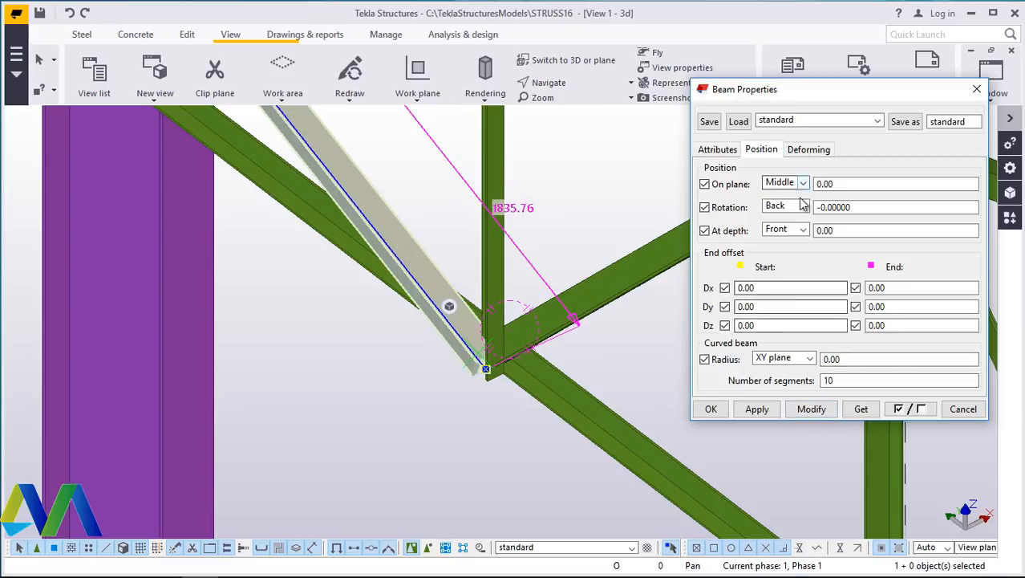
{"action": "left_click", "coordinate": [811, 409]}
{"action": "left_click", "coordinate": [711, 409]}
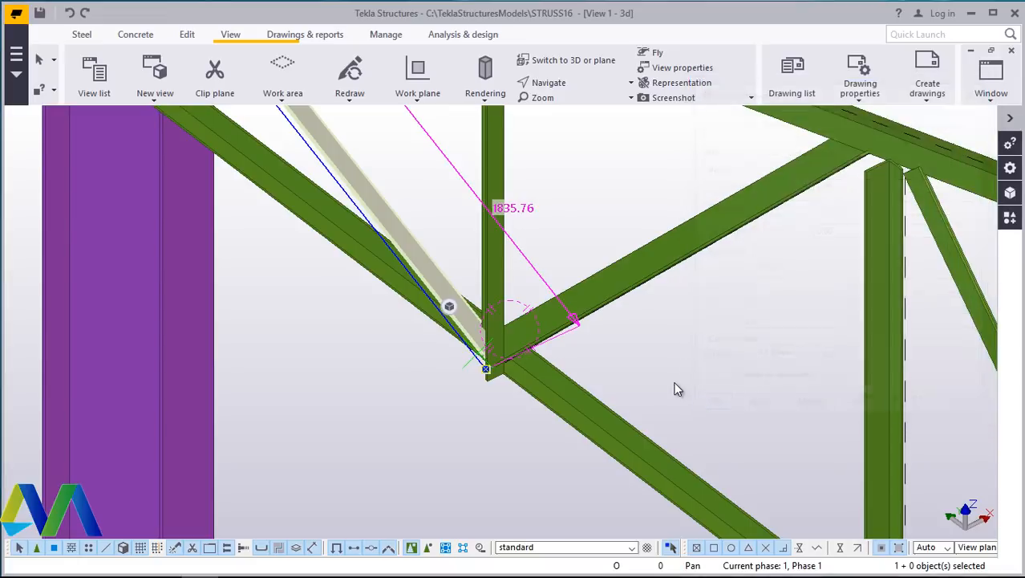
- Switch to the Grid D view to review the truss outline, then return to the 3D view
{"action": "left_click", "coordinate": [549, 82]}
{"action": "left_click", "coordinate": [561, 133]}
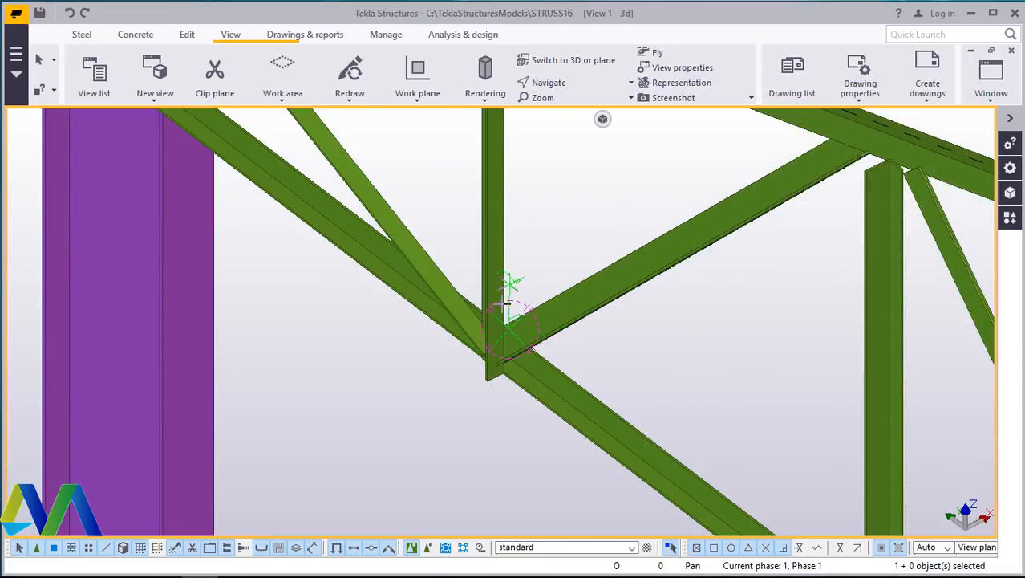
{"action": "middle_click_drag", "start_coordinate": [502, 337], "coordinate": [508, 362], "text": "ctrl"}
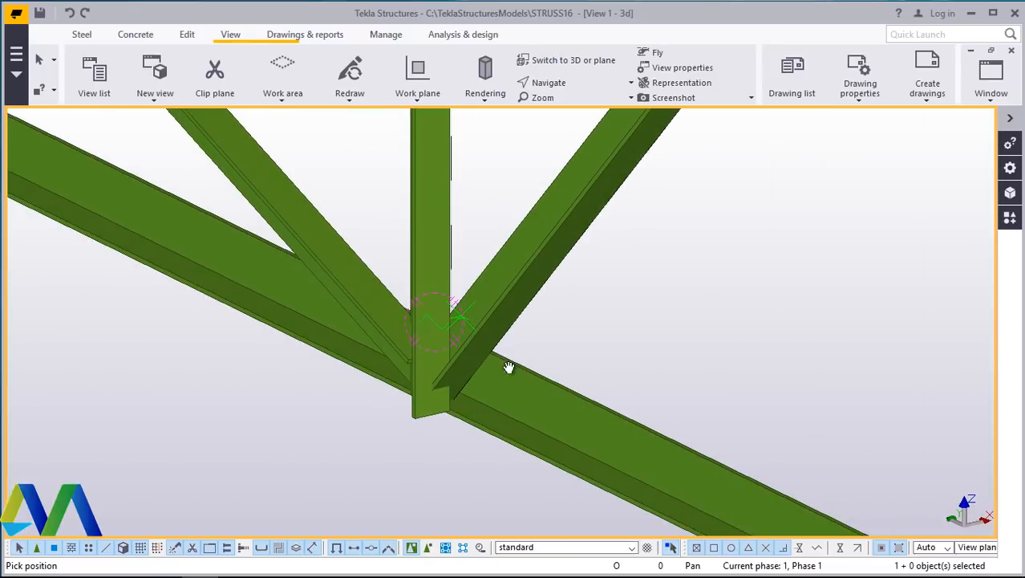
{"action": "left_click", "coordinate": [992, 104]}
{"action": "left_click", "coordinate": [947, 207]}
{"action": "right_click", "coordinate": [700, 363]}
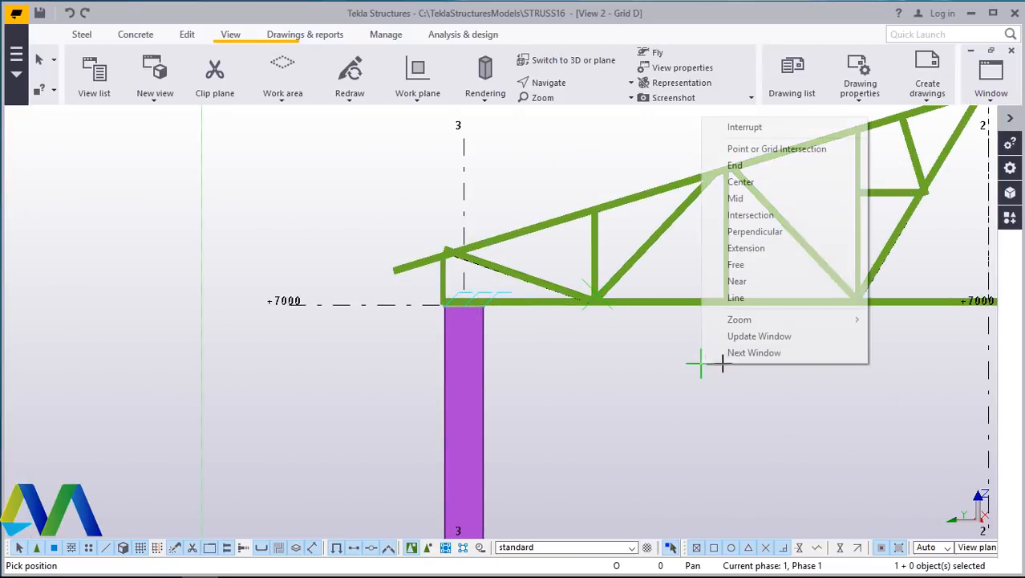
{"action": "left_click", "coordinate": [734, 165]}
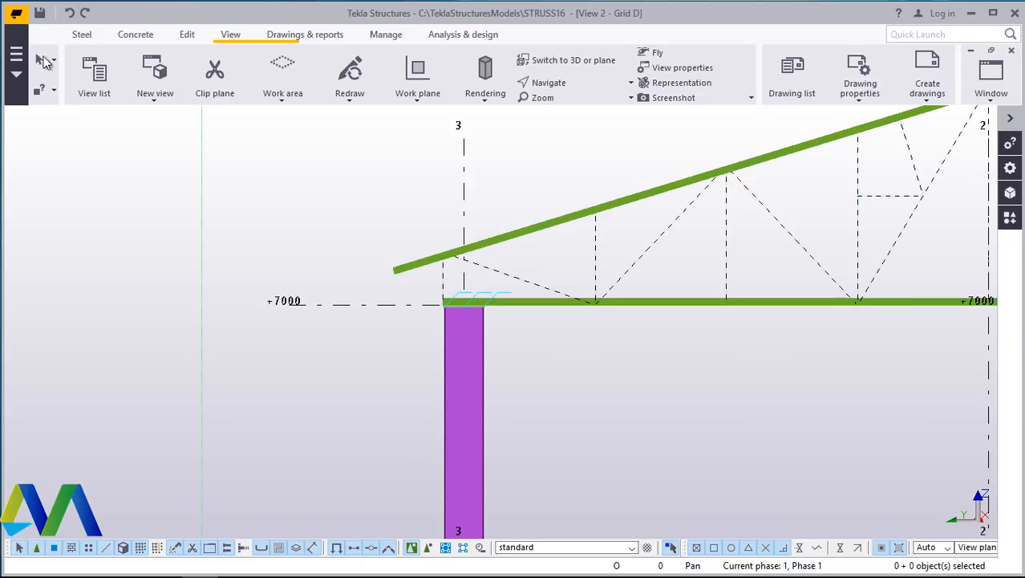
{"action": "scroll", "coordinate": [144, 226], "scroll_direction": "down", "scroll_amount": 3}
{"action": "scroll", "coordinate": [641, 153], "scroll_direction": "up", "scroll_amount": 3}
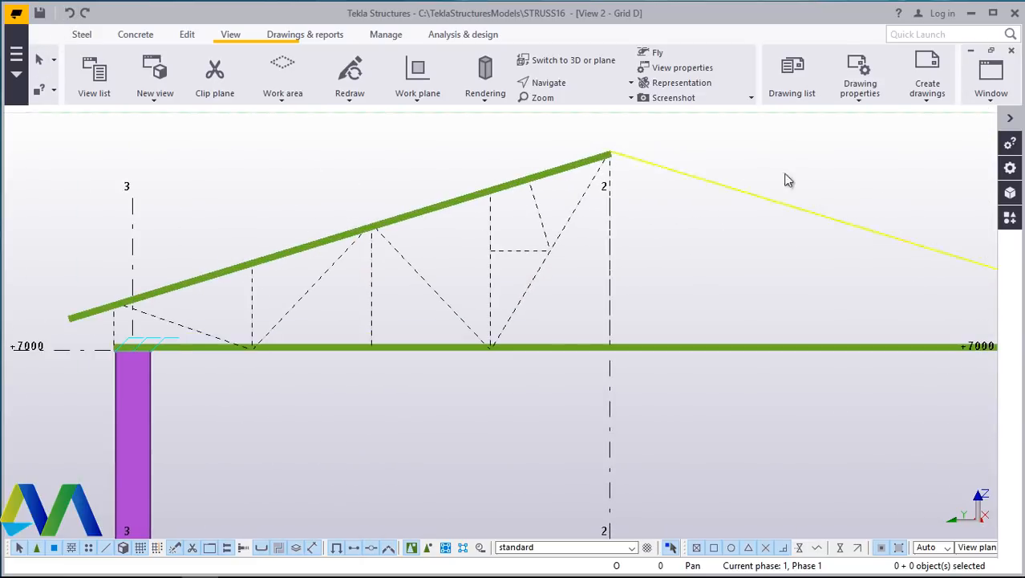
{"action": "left_click", "coordinate": [990, 74]}
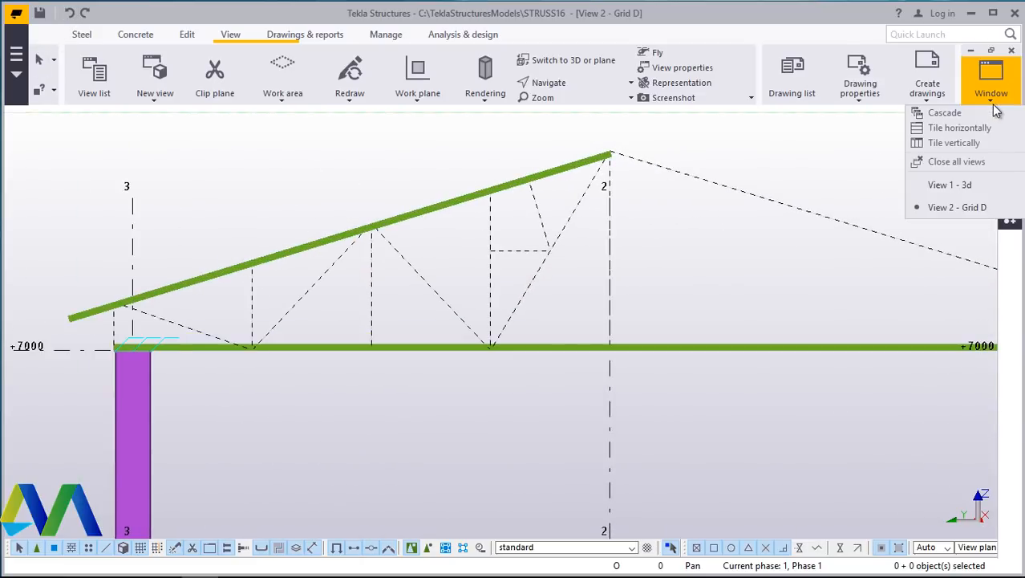
{"action": "left_click", "coordinate": [955, 186]}
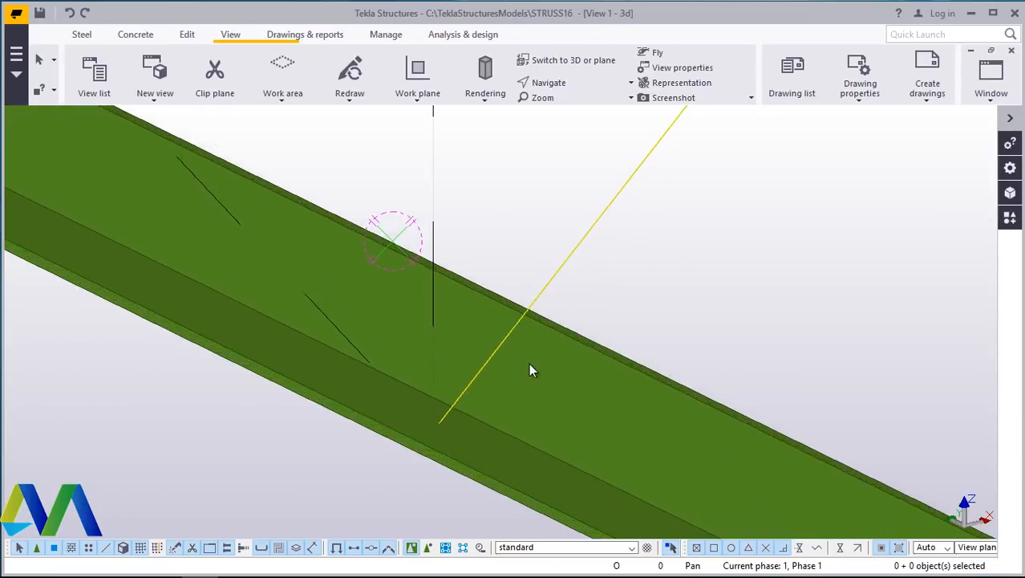
{"action": "left_click", "coordinate": [83, 34]}
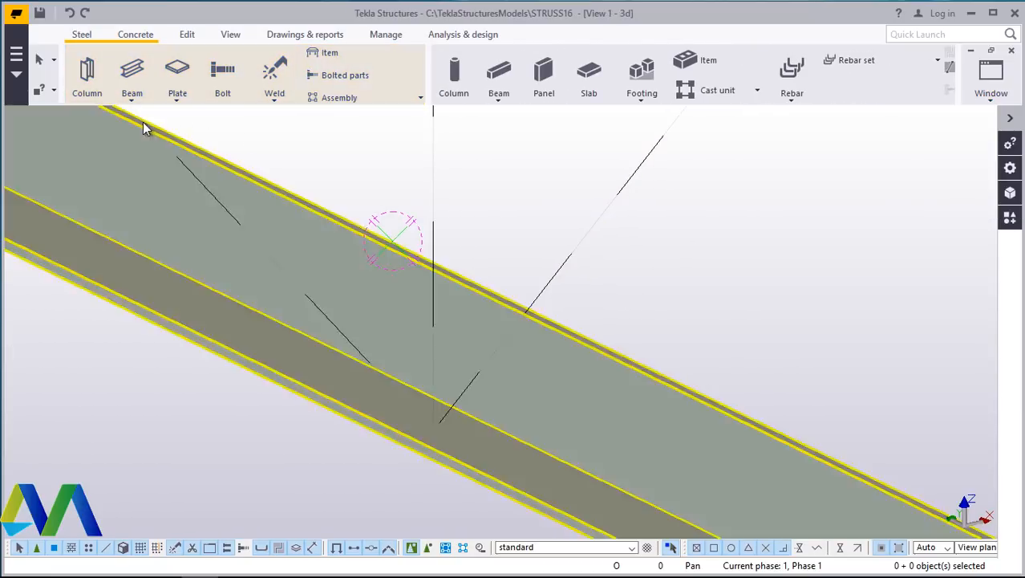
{"action": "left_click", "coordinate": [131, 81]}
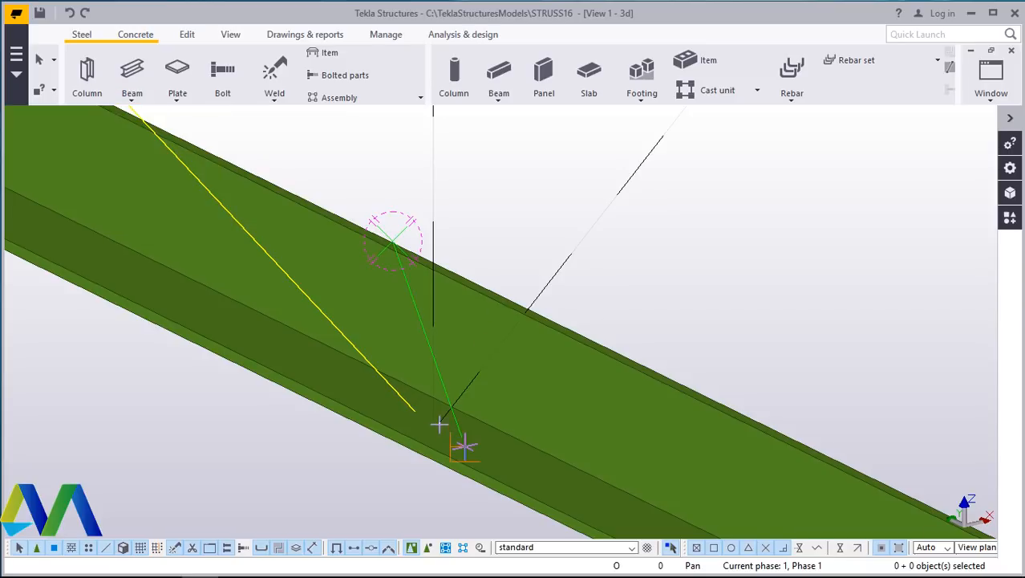
{"action": "key", "text": "Return"}
{"action": "scroll", "coordinate": [401, 456], "scroll_direction": "down", "scroll_amount": 6}
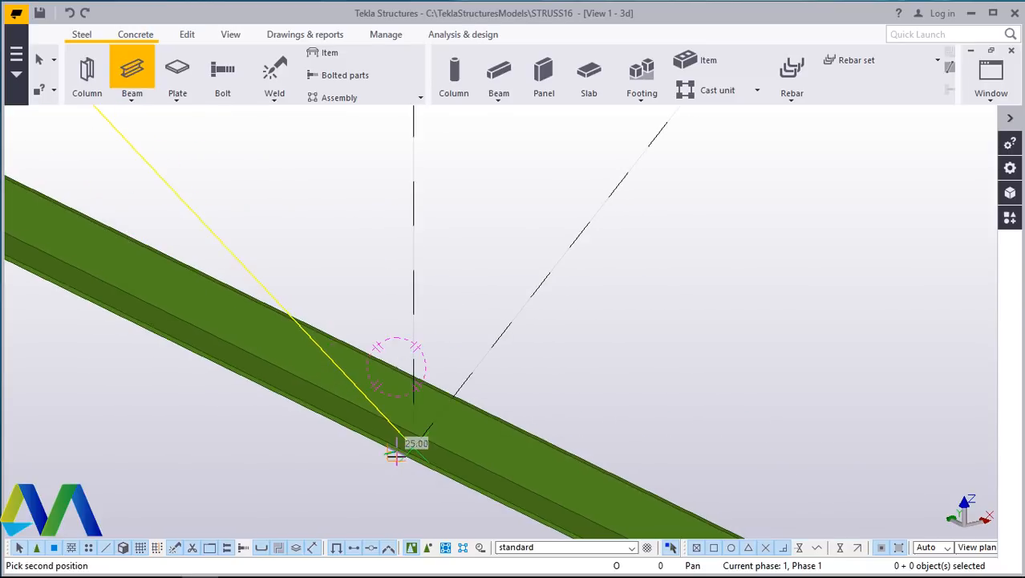
{"action": "scroll", "coordinate": [571, 241], "scroll_direction": "up", "scroll_amount": 5}
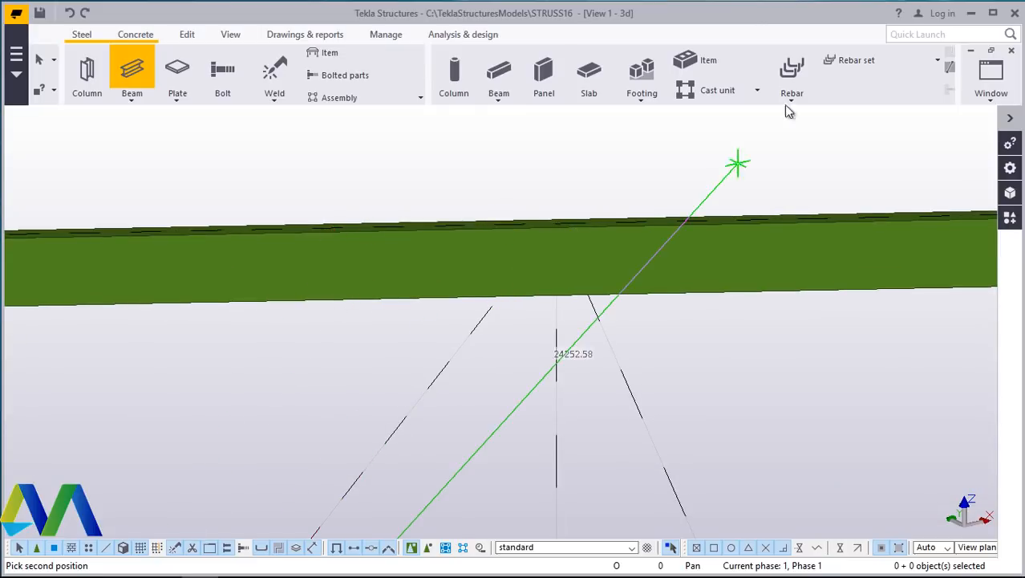
- Set the rotation of the sloping lower chord resting on the column to Front
{"action": "left_click", "coordinate": [230, 36]}
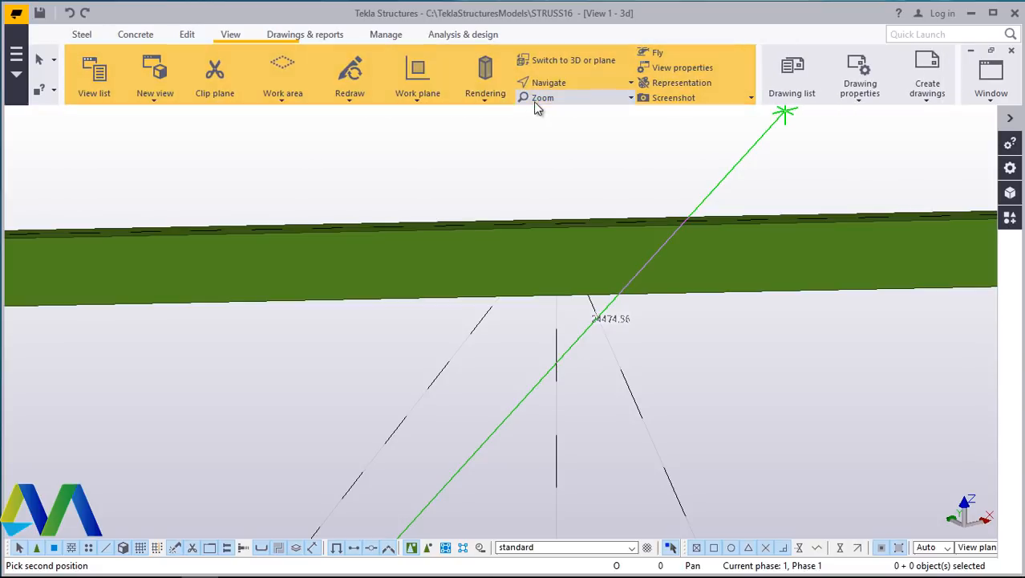
{"action": "left_click", "coordinate": [552, 84]}
{"action": "left_click", "coordinate": [588, 126]}
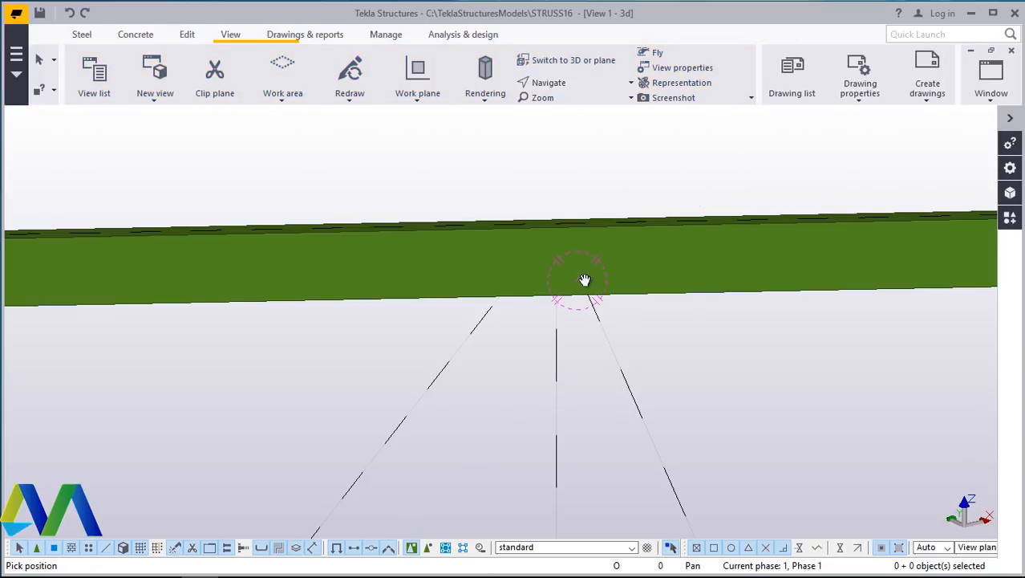
{"action": "middle_click_drag", "start_coordinate": [585, 279], "coordinate": [679, 384], "text": "ctrl"}
{"action": "scroll", "coordinate": [213, 335], "scroll_direction": "up", "scroll_amount": 4}
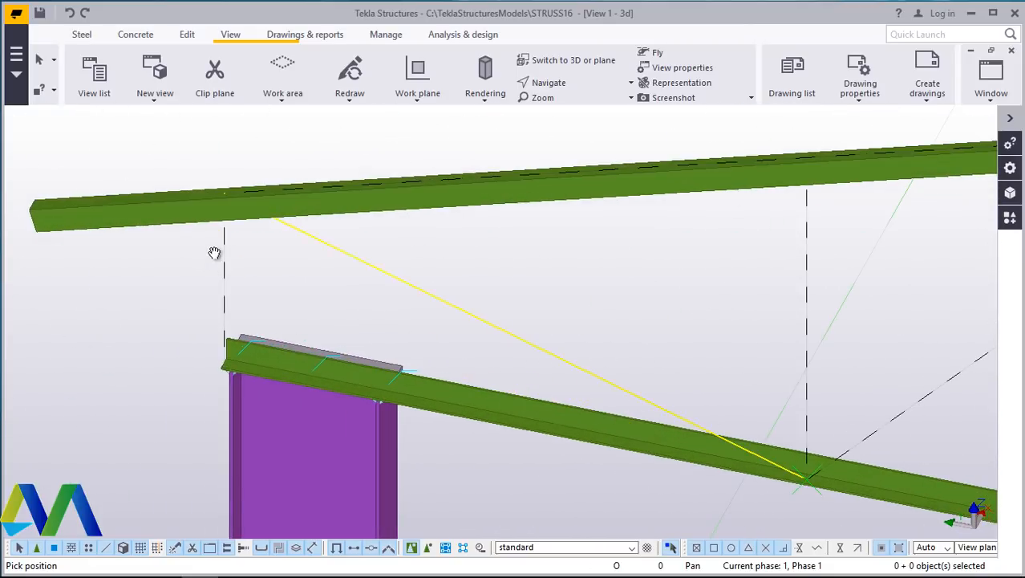
{"action": "right_click", "coordinate": [219, 148]}
{"action": "left_click", "coordinate": [258, 154]}
{"action": "scroll", "coordinate": [297, 369], "scroll_direction": "up", "scroll_amount": 3}
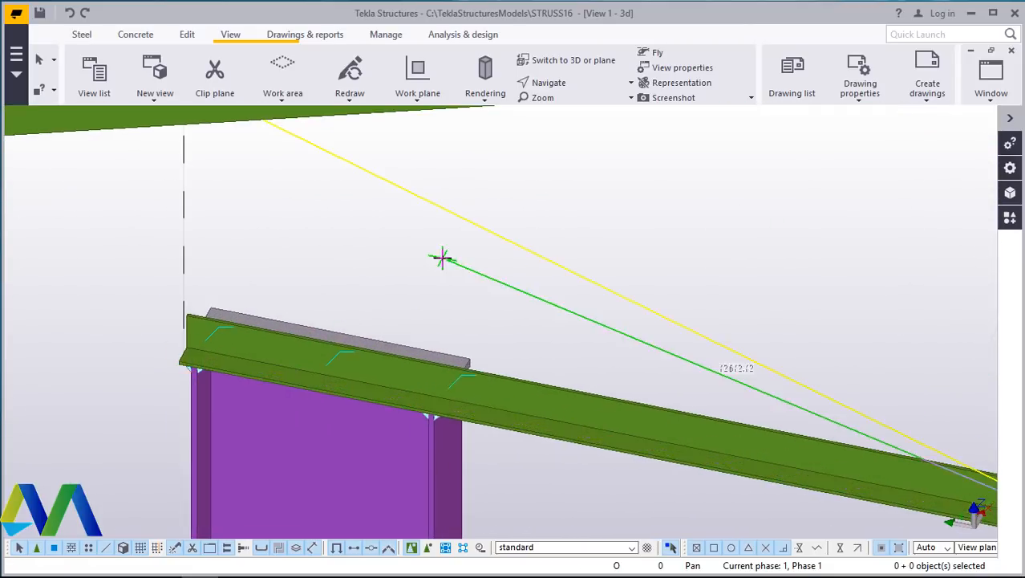
{"action": "right_click", "coordinate": [439, 257]}
{"action": "left_click", "coordinate": [481, 267]}
{"action": "double_click", "coordinate": [510, 388]}
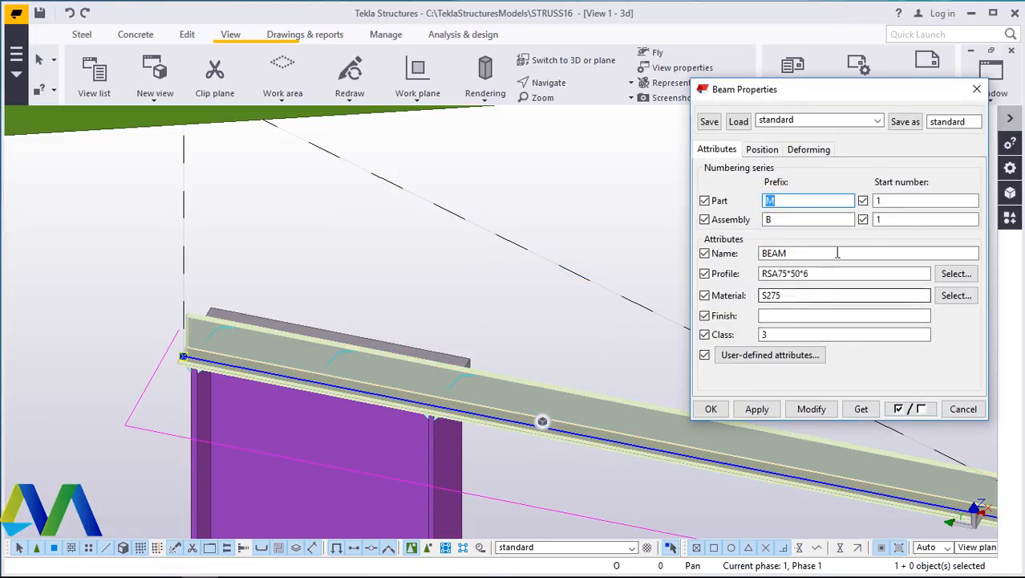
{"action": "left_click", "coordinate": [762, 150]}
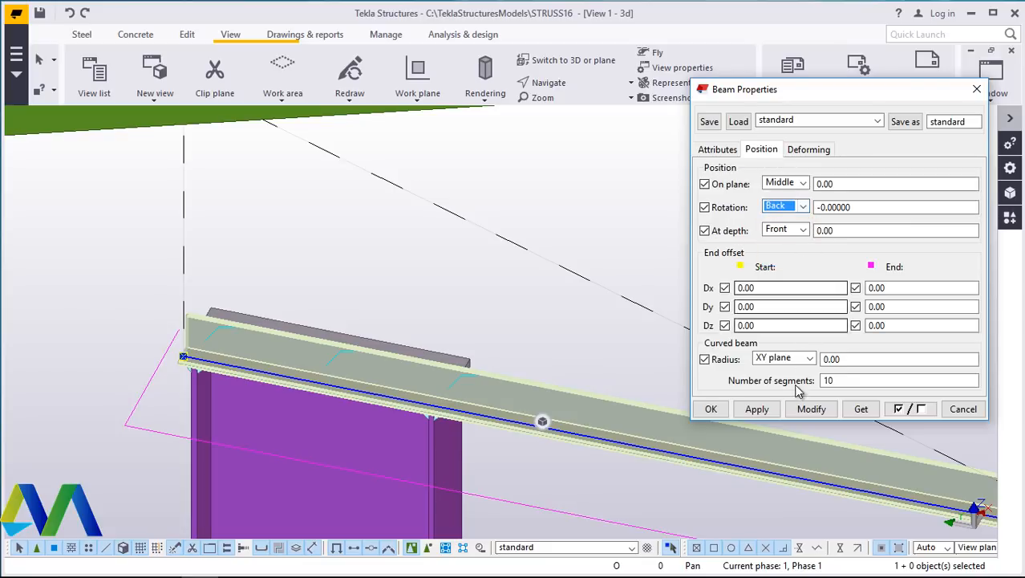
{"action": "left_click", "coordinate": [811, 409]}
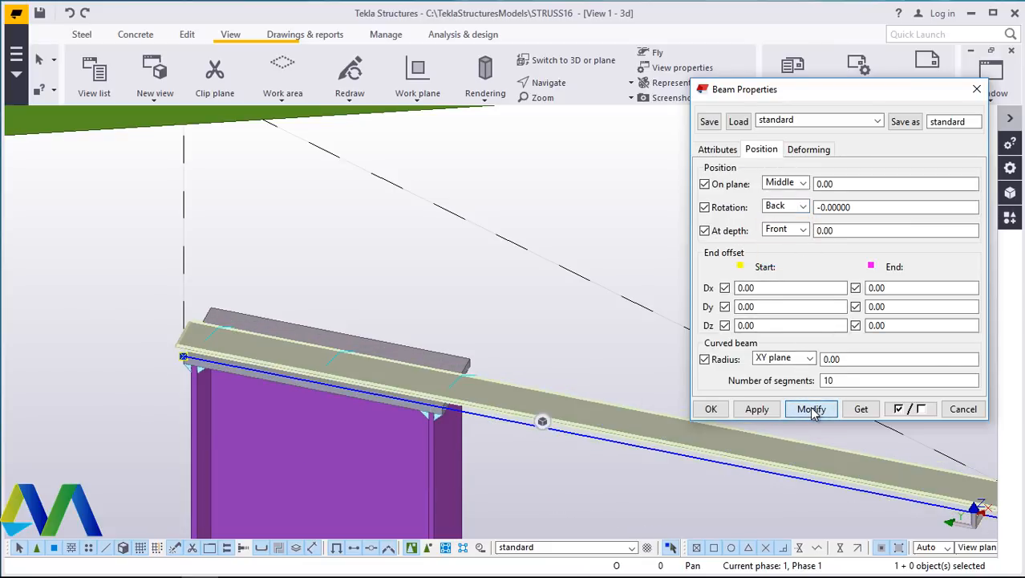
{"action": "left_click", "coordinate": [802, 207]}
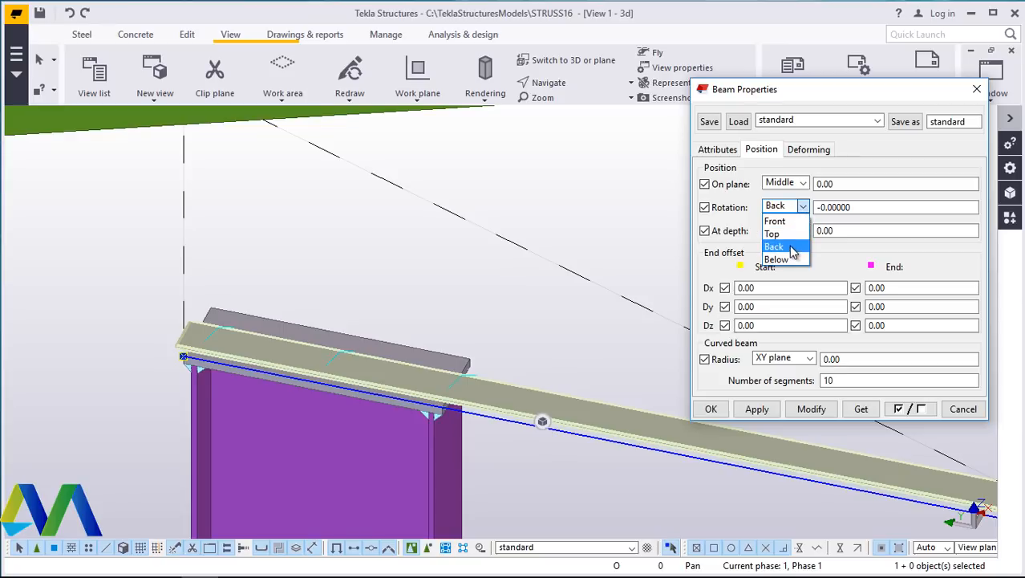
{"action": "left_click", "coordinate": [782, 233]}
{"action": "left_click", "coordinate": [811, 409]}
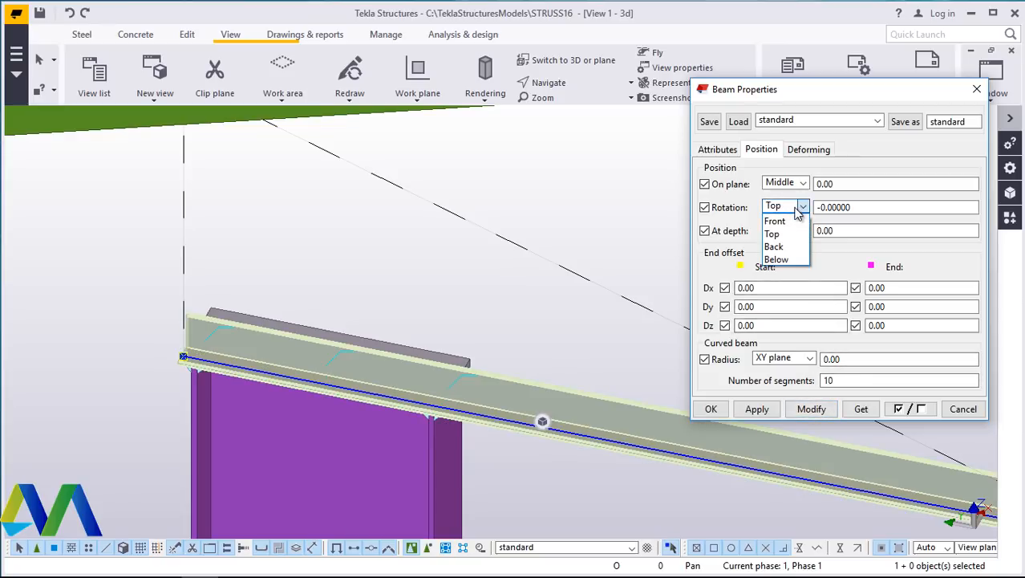
{"action": "left_click", "coordinate": [795, 222]}
{"action": "left_click", "coordinate": [811, 411]}
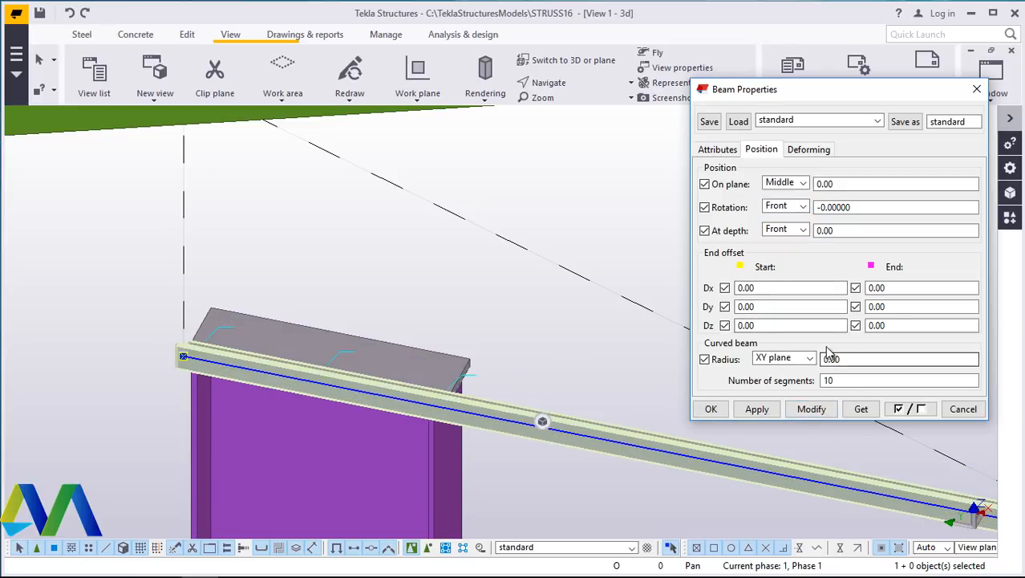
{"action": "left_click", "coordinate": [808, 409]}
{"action": "left_click", "coordinate": [709, 409]}
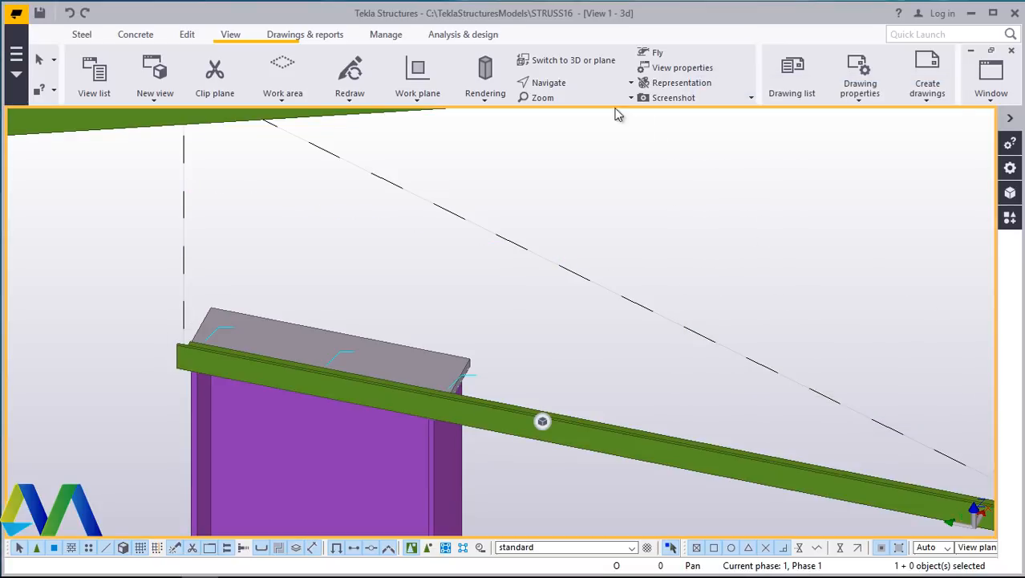
- Set the rotation of that sloping lower chord over the column to Top
{"action": "left_click", "coordinate": [572, 86]}
{"action": "left_click", "coordinate": [573, 112]}
{"action": "left_click_drag", "start_coordinate": [451, 385], "coordinate": [298, 359]}
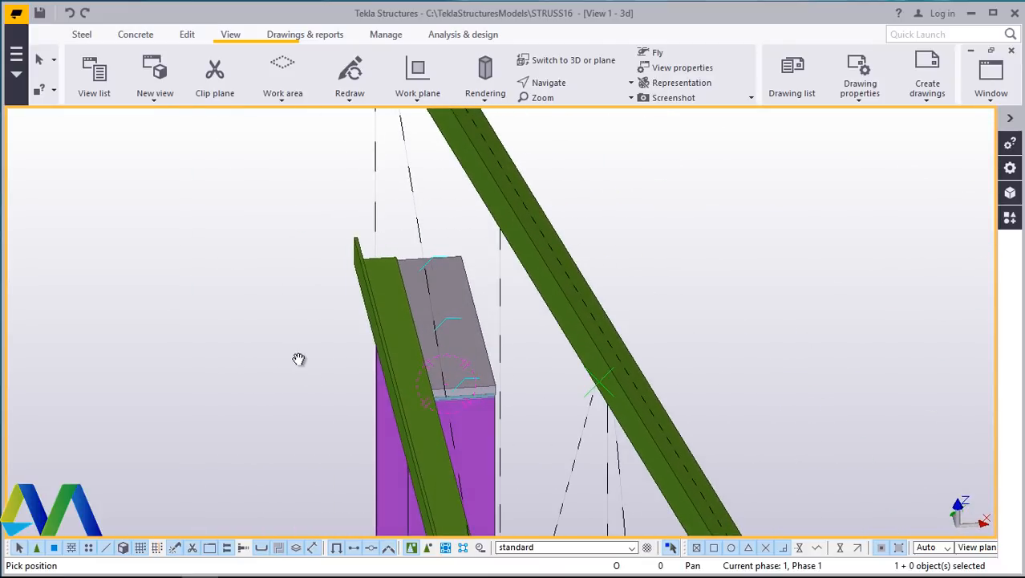
{"action": "left_click_drag", "start_coordinate": [401, 334], "coordinate": [442, 313]}
{"action": "right_click", "coordinate": [460, 229]}
{"action": "left_click", "coordinate": [502, 236]}
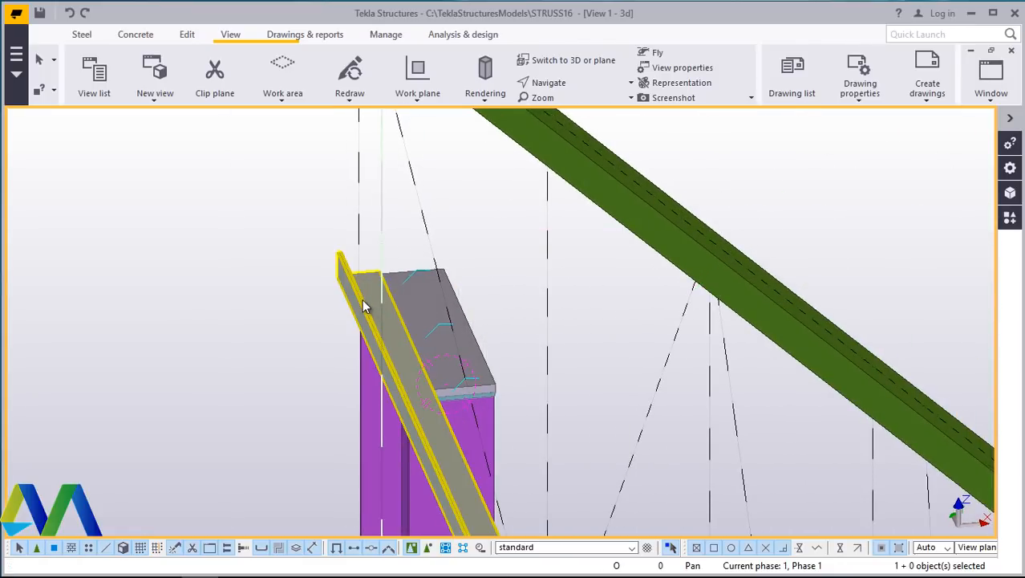
{"action": "double_click", "coordinate": [365, 304]}
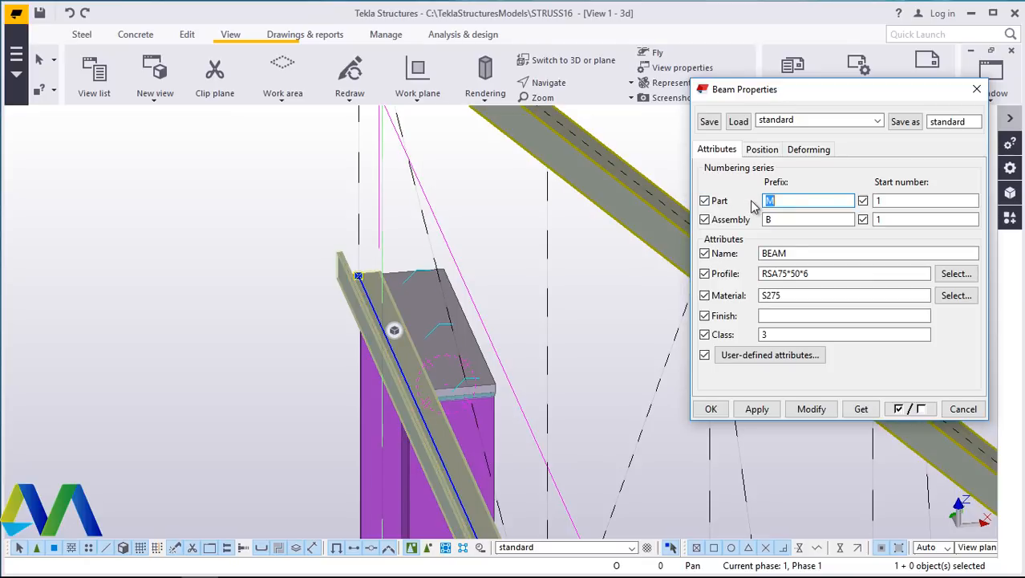
{"action": "left_click", "coordinate": [762, 150]}
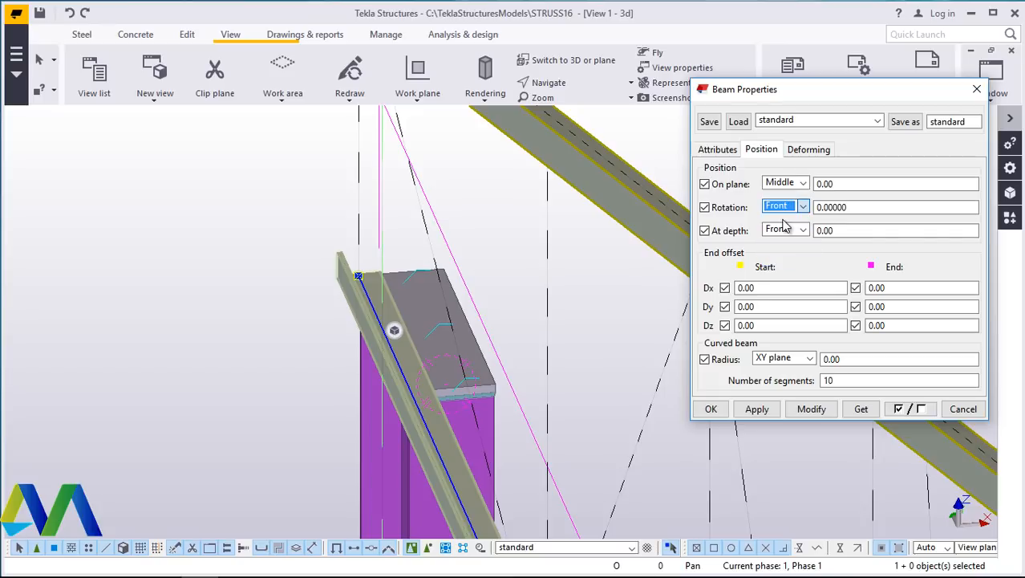
{"action": "left_click", "coordinate": [813, 410]}
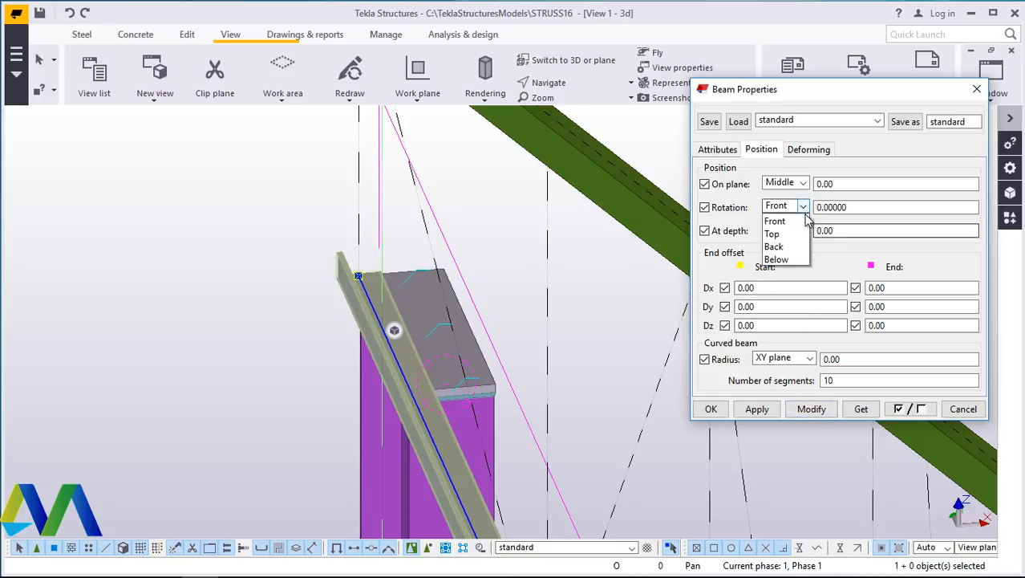
{"action": "left_click", "coordinate": [811, 409]}
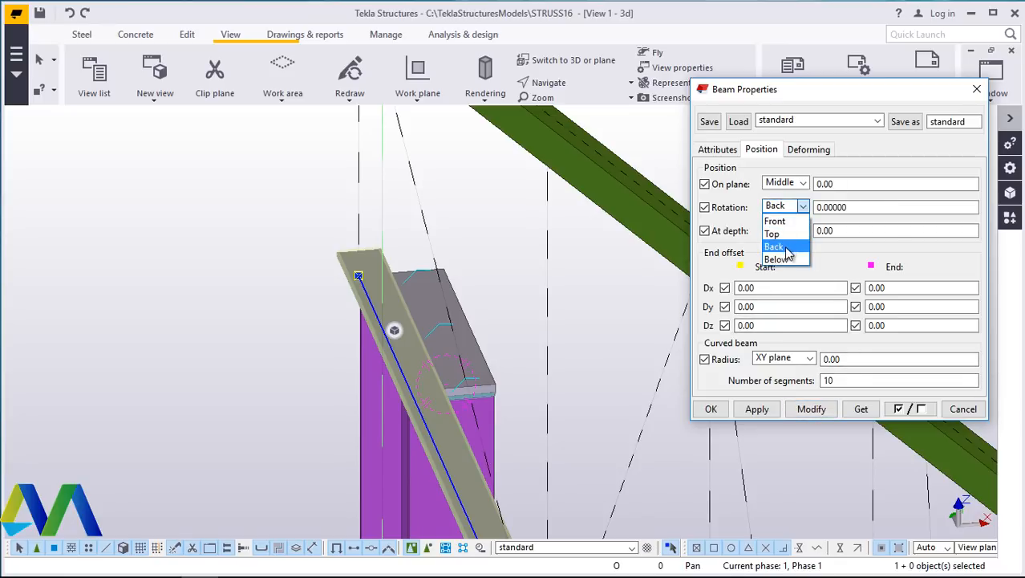
{"action": "left_click", "coordinate": [806, 409]}
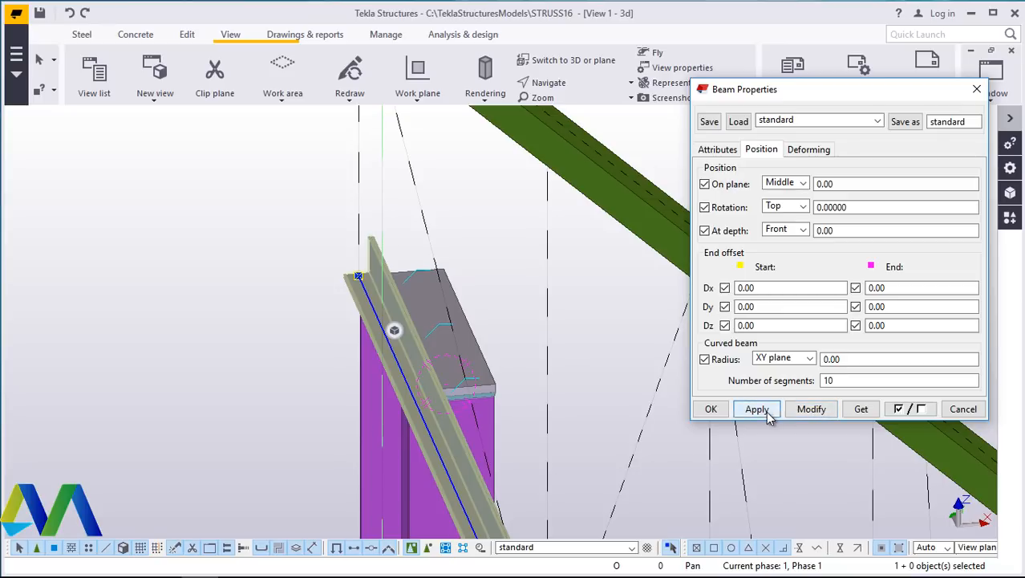
{"action": "left_click", "coordinate": [712, 409]}
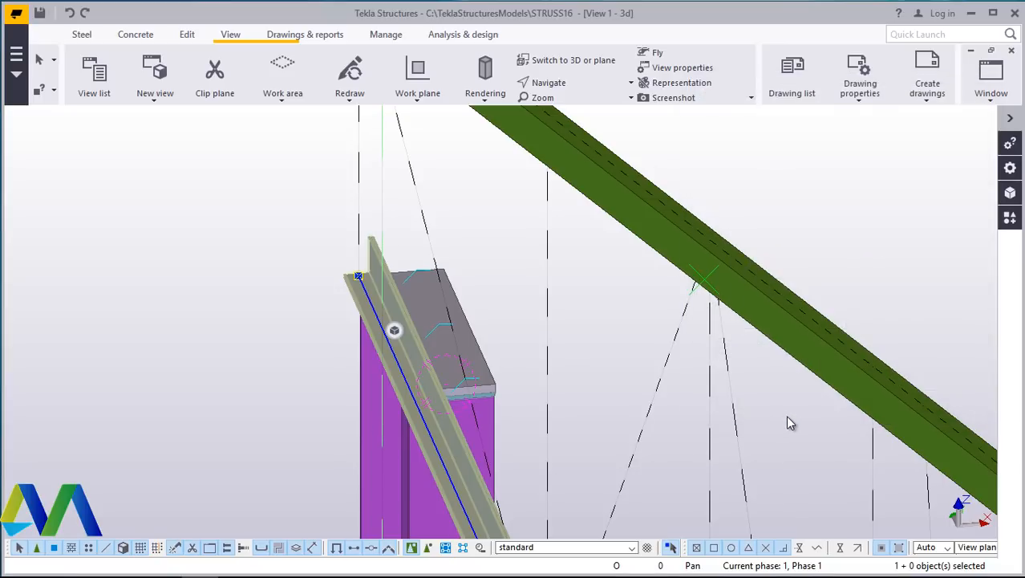
- Place a diagonal web member rising from the next lower chord node to the upper chord node
{"action": "left_click", "coordinate": [566, 84]}
{"action": "left_click", "coordinate": [558, 137]}
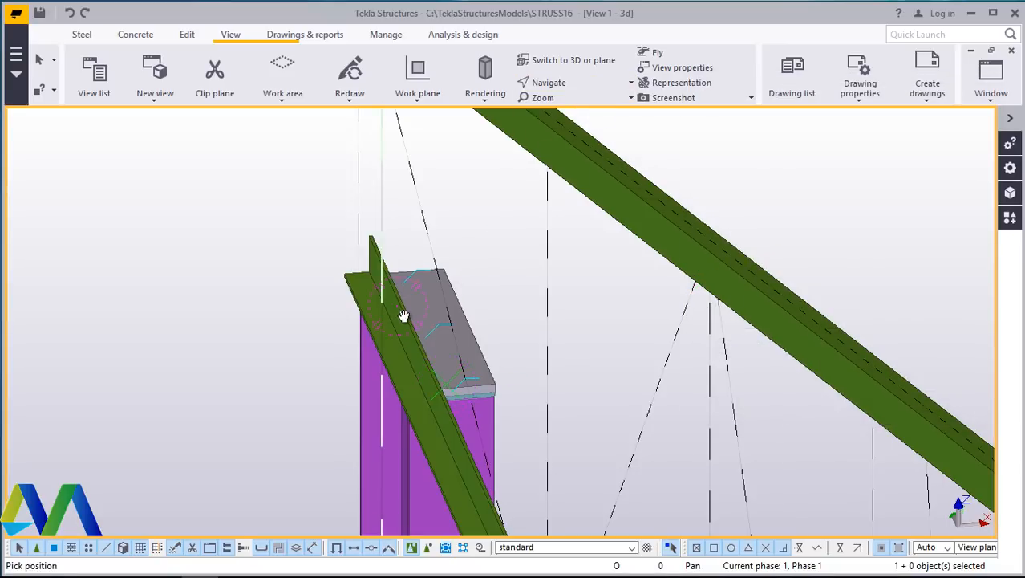
{"action": "middle_click_drag", "start_coordinate": [403, 316], "coordinate": [582, 259], "text": "ctrl"}
{"action": "right_click", "coordinate": [582, 258]}
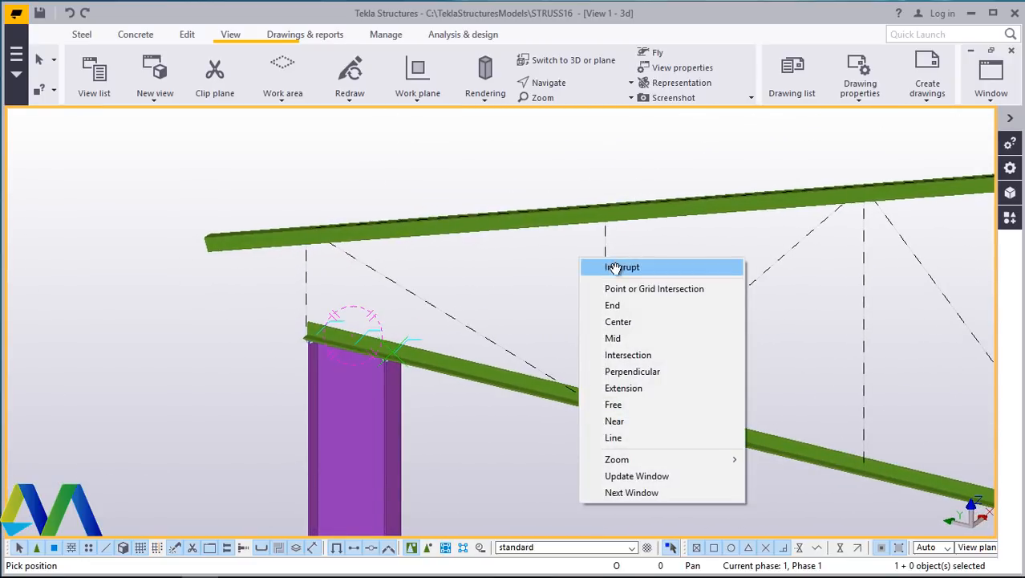
{"action": "left_click", "coordinate": [614, 267]}
{"action": "left_click", "coordinate": [81, 35]}
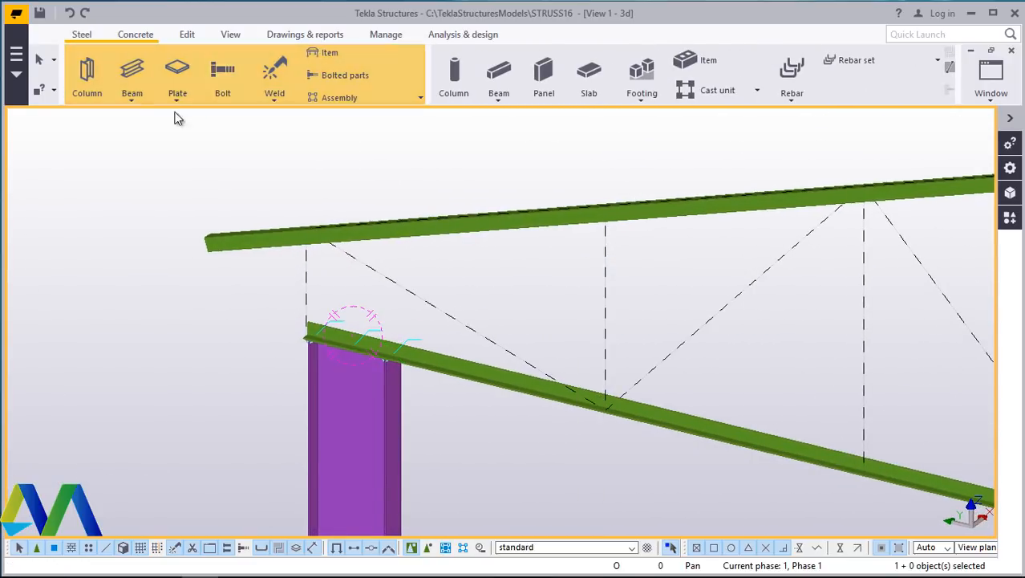
{"action": "left_click", "coordinate": [131, 99]}
{"action": "left_click", "coordinate": [137, 123]}
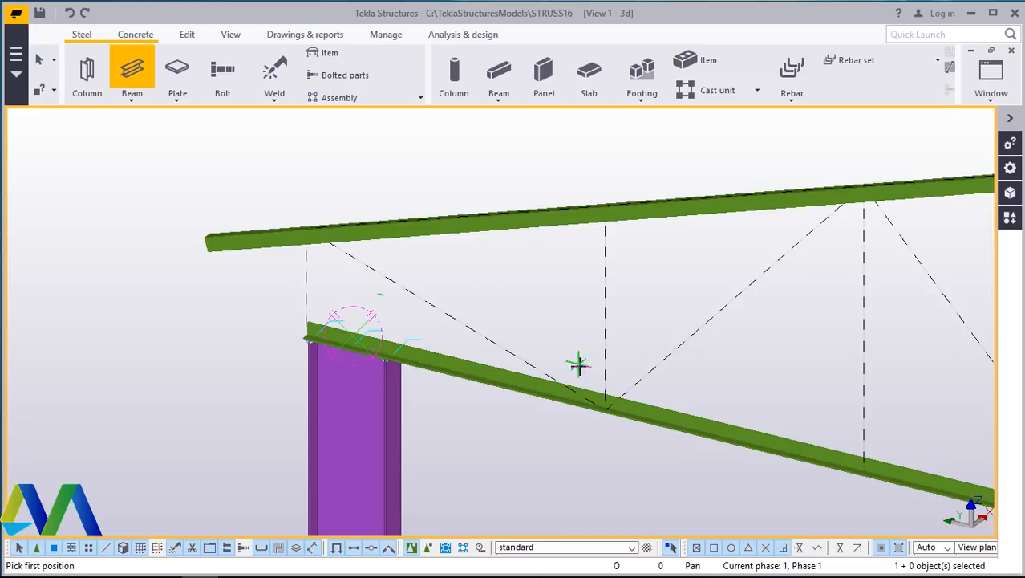
{"action": "scroll", "coordinate": [610, 405], "scroll_direction": "up", "scroll_amount": 5}
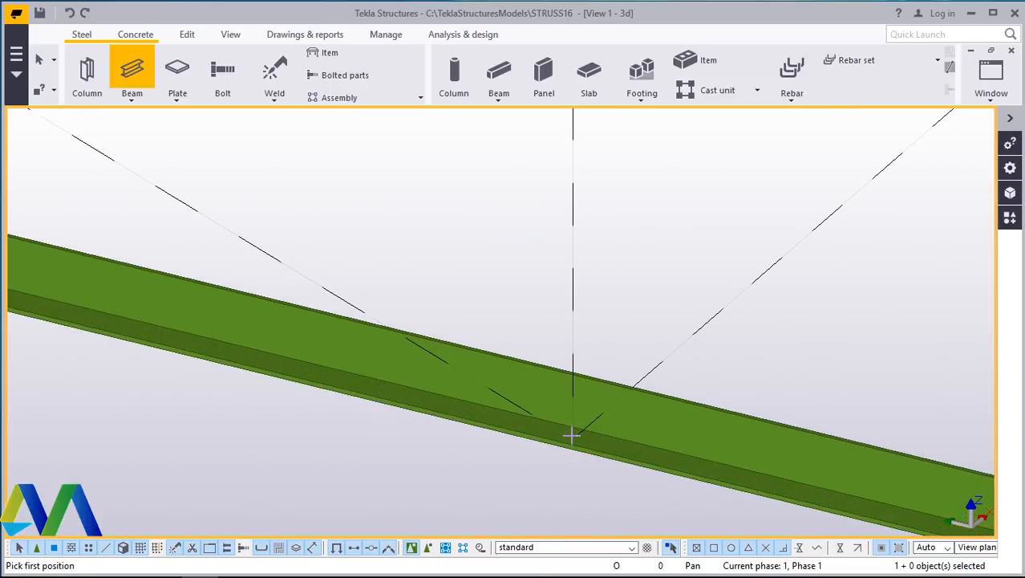
{"action": "scroll", "coordinate": [566, 425], "scroll_direction": "down", "scroll_amount": 5}
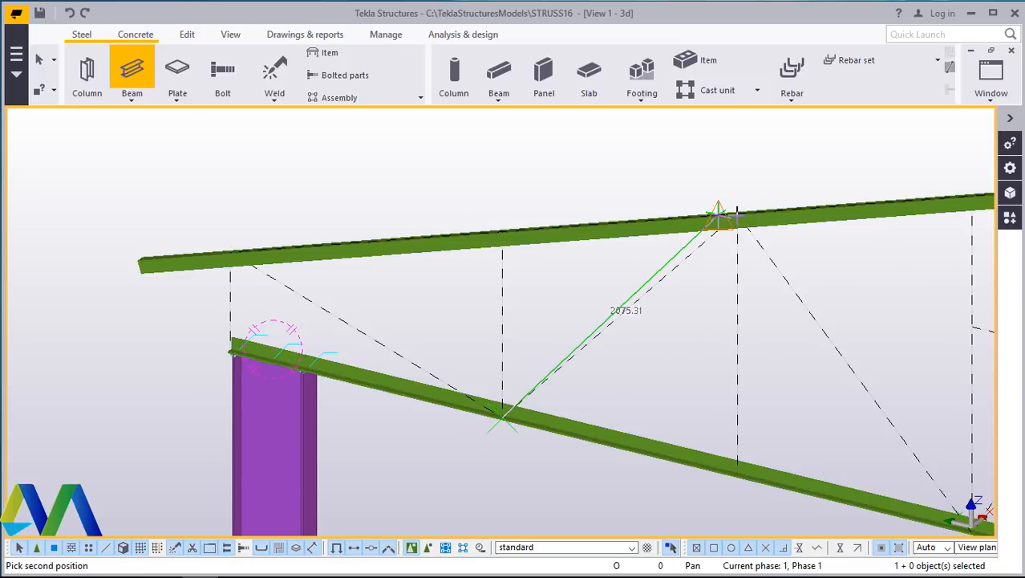
{"action": "scroll", "coordinate": [736, 214], "scroll_direction": "up", "scroll_amount": 3}
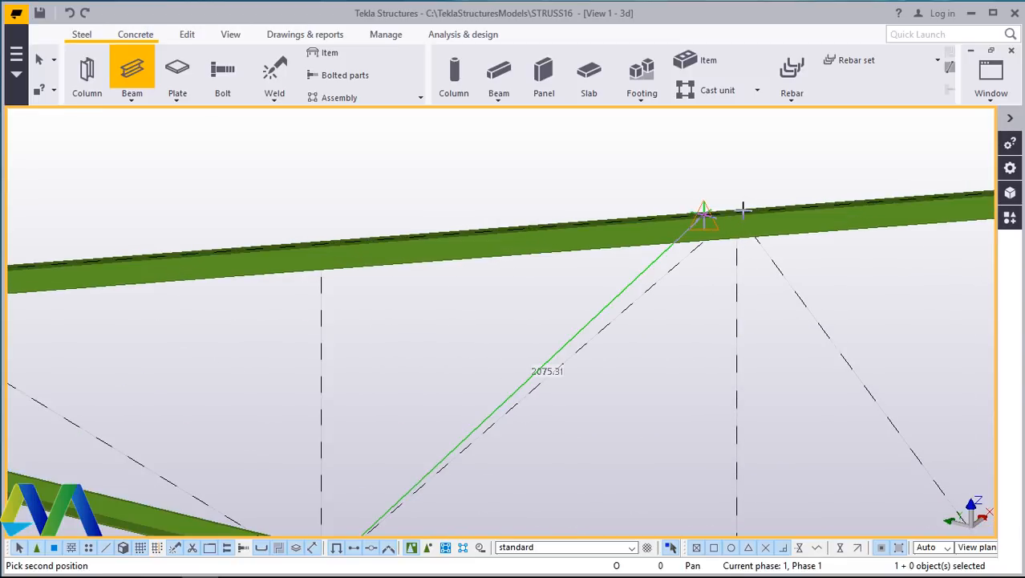
{"action": "scroll", "coordinate": [742, 209], "scroll_direction": "up", "scroll_amount": 4}
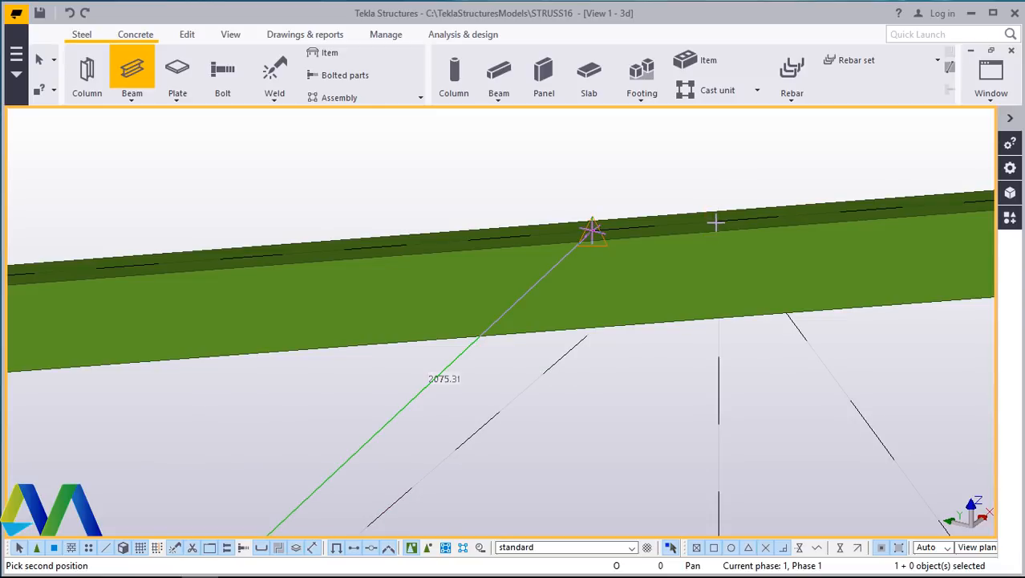
{"action": "left_click", "coordinate": [721, 223]}
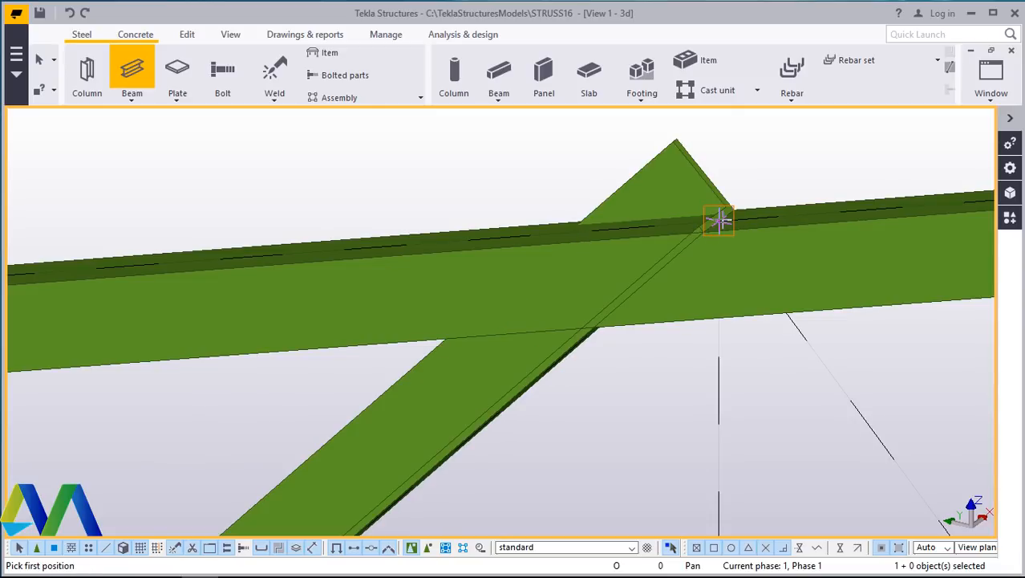
{"action": "right_click", "coordinate": [719, 220]}
{"action": "left_click", "coordinate": [762, 236]}
- Place a vertical web member from the lower chord up to the same upper chord node
{"action": "scroll", "coordinate": [661, 224], "scroll_direction": "down", "scroll_amount": 2}
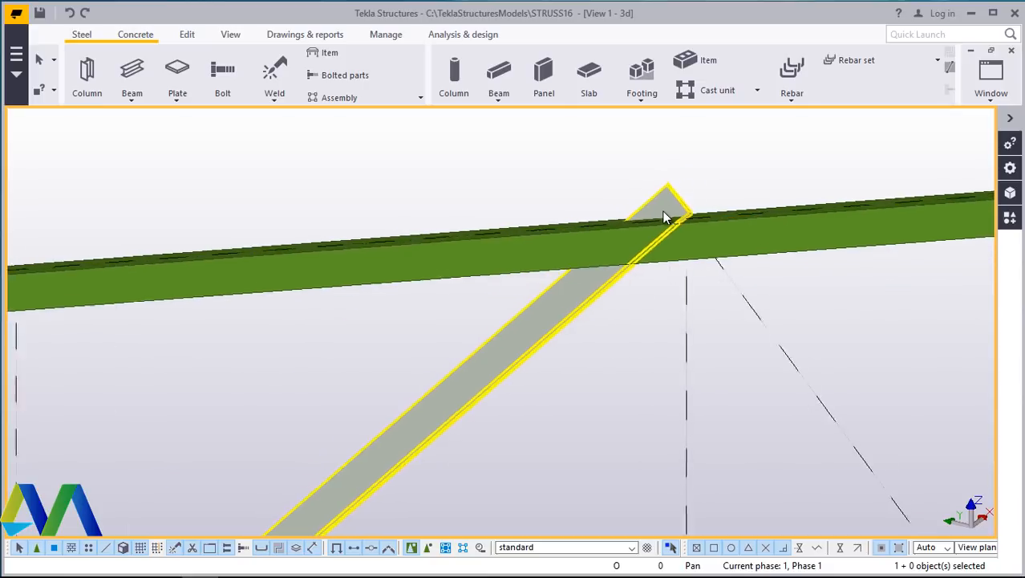
{"action": "scroll", "coordinate": [662, 213], "scroll_direction": "down", "scroll_amount": 2}
{"action": "scroll", "coordinate": [684, 242], "scroll_direction": "up", "scroll_amount": 2}
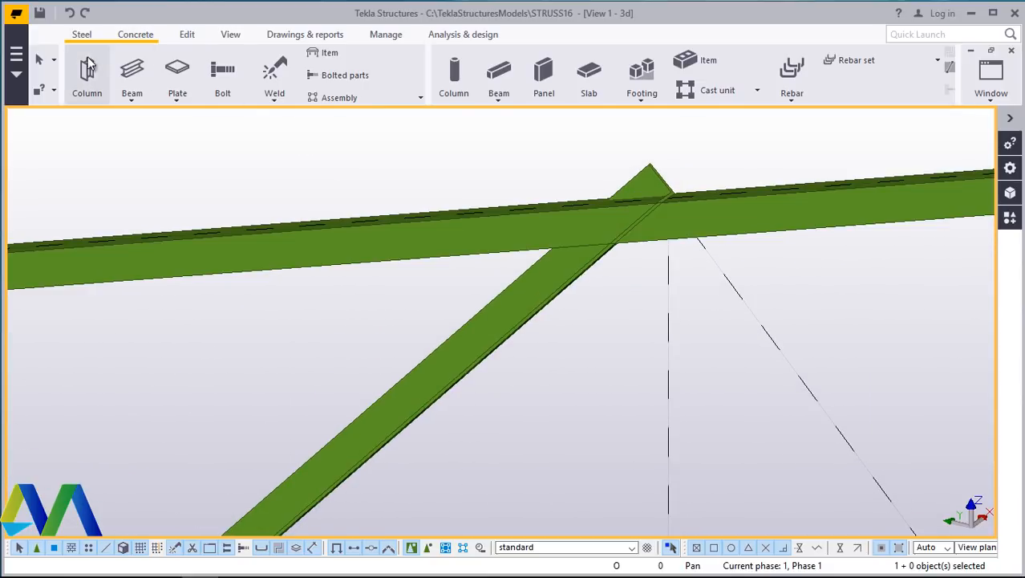
{"action": "left_click", "coordinate": [130, 99]}
{"action": "left_click", "coordinate": [138, 116]}
{"action": "scroll", "coordinate": [350, 155], "scroll_direction": "down", "scroll_amount": 2}
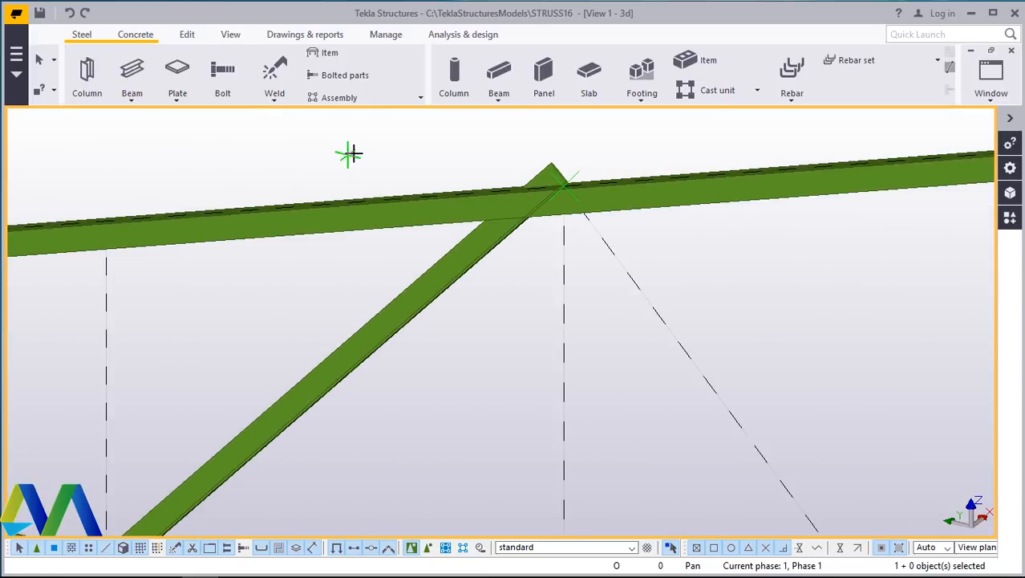
{"action": "scroll", "coordinate": [353, 153], "scroll_direction": "down", "scroll_amount": 2}
{"action": "scroll", "coordinate": [430, 394], "scroll_direction": "up", "scroll_amount": 5}
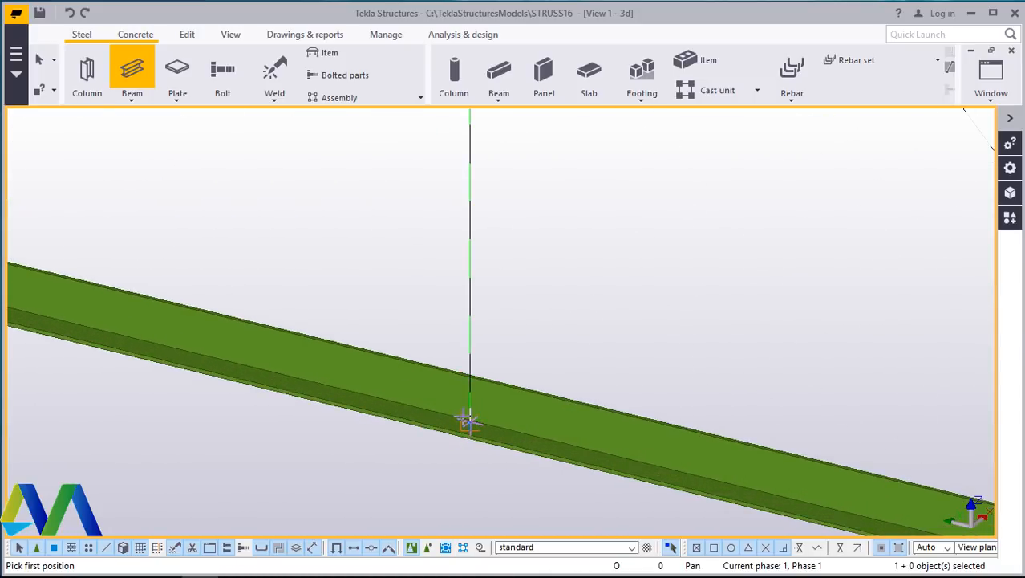
{"action": "left_click", "coordinate": [470, 419]}
{"action": "scroll", "coordinate": [471, 405], "scroll_direction": "down", "scroll_amount": 4}
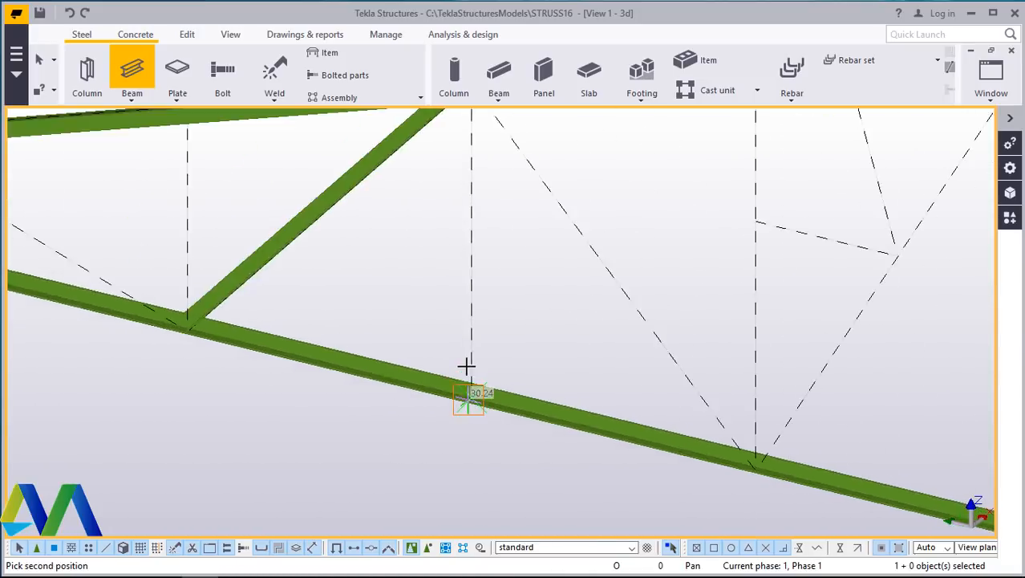
{"action": "scroll", "coordinate": [449, 221], "scroll_direction": "up", "scroll_amount": 6}
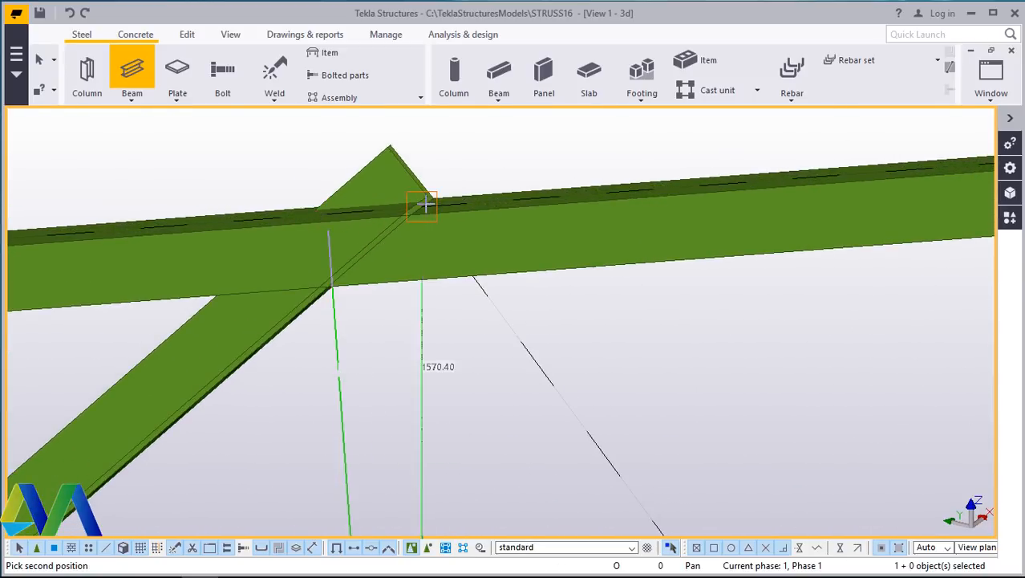
{"action": "left_click", "coordinate": [425, 204]}
{"action": "right_click", "coordinate": [476, 167]}
{"action": "left_click", "coordinate": [513, 172]}
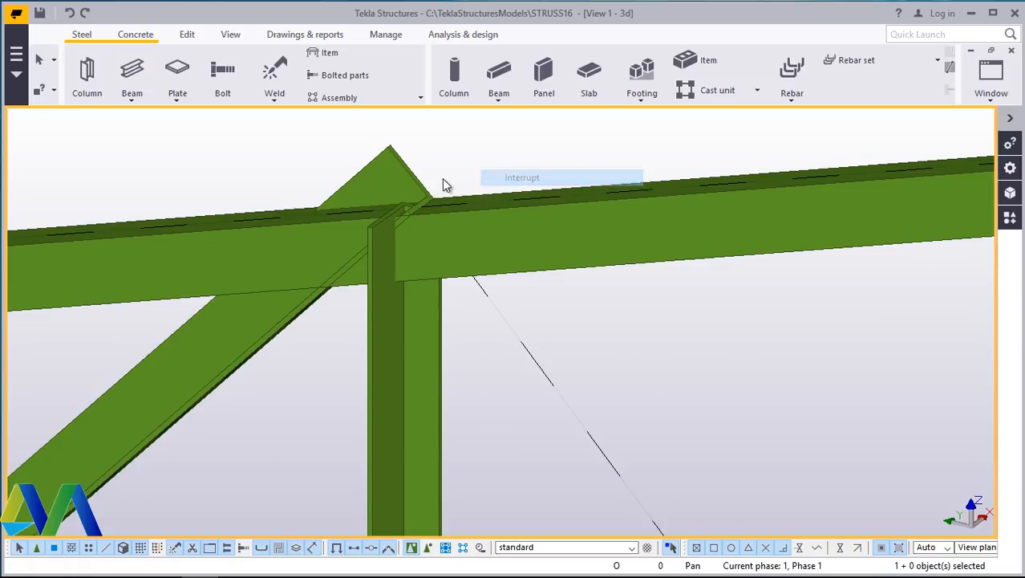
- Start another beam for the next web member at the following lower chord node
{"action": "scroll", "coordinate": [427, 181], "scroll_direction": "up", "scroll_amount": 4}
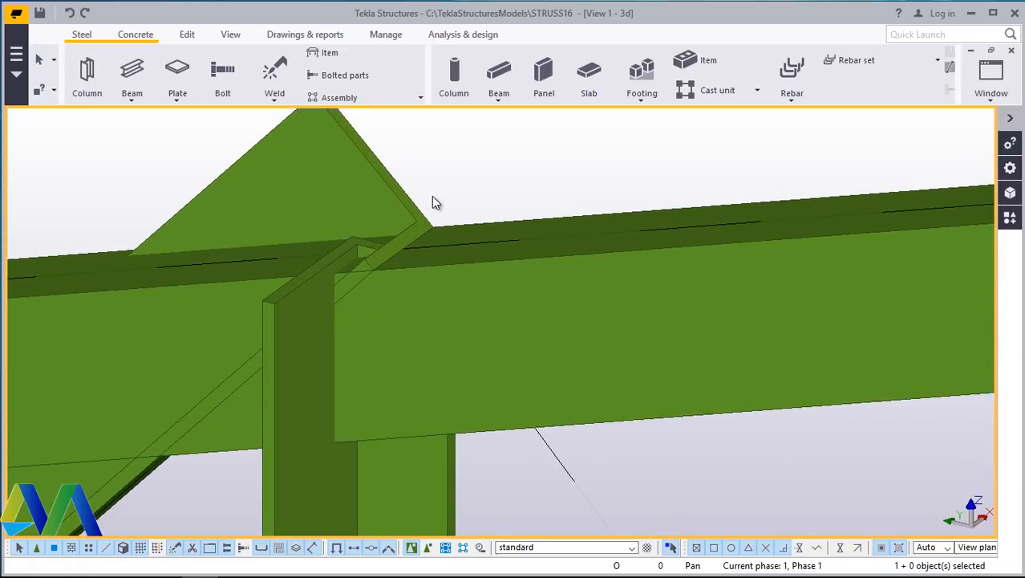
{"action": "scroll", "coordinate": [433, 202], "scroll_direction": "down", "scroll_amount": 2}
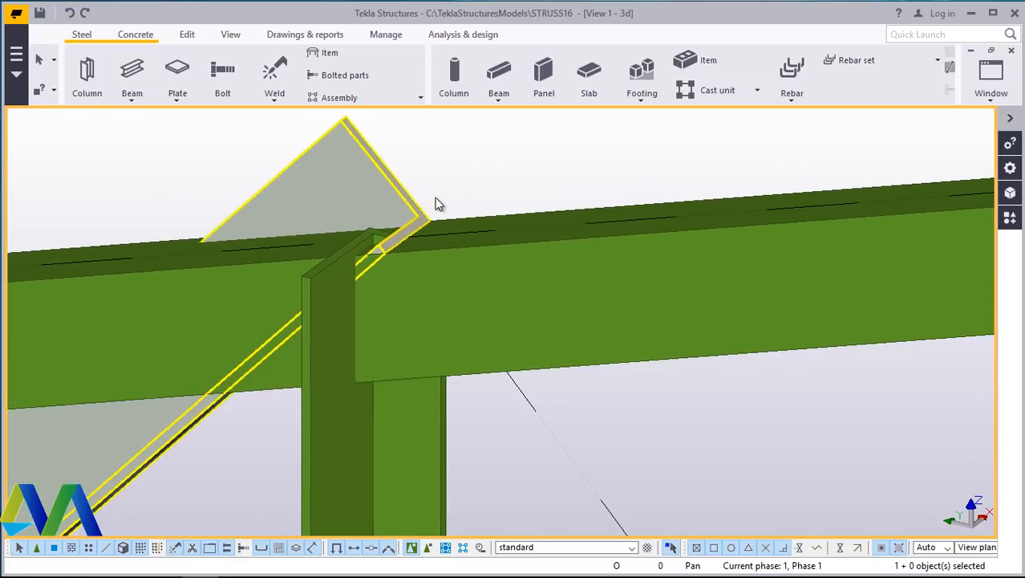
{"action": "left_click", "coordinate": [127, 97]}
{"action": "left_click", "coordinate": [148, 120]}
{"action": "scroll", "coordinate": [365, 212], "scroll_direction": "down", "scroll_amount": 3}
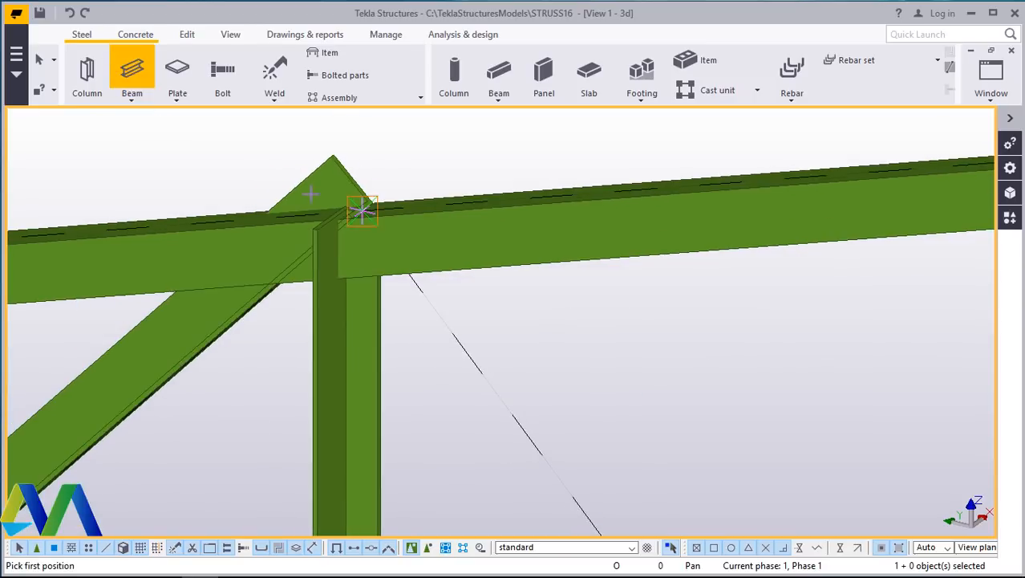
{"action": "scroll", "coordinate": [364, 200], "scroll_direction": "down", "scroll_amount": 5}
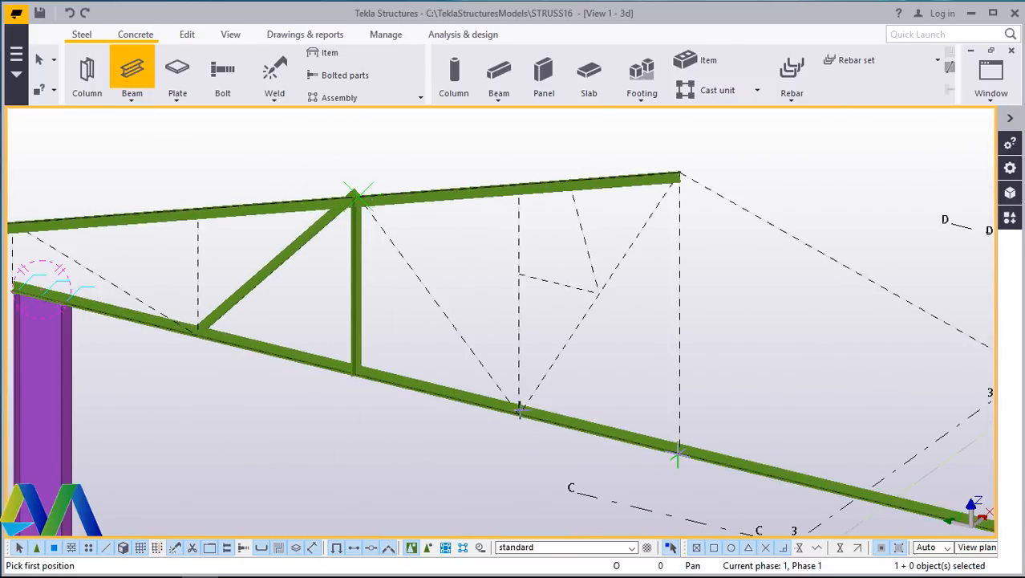
{"action": "scroll", "coordinate": [519, 410], "scroll_direction": "up", "scroll_amount": 6}
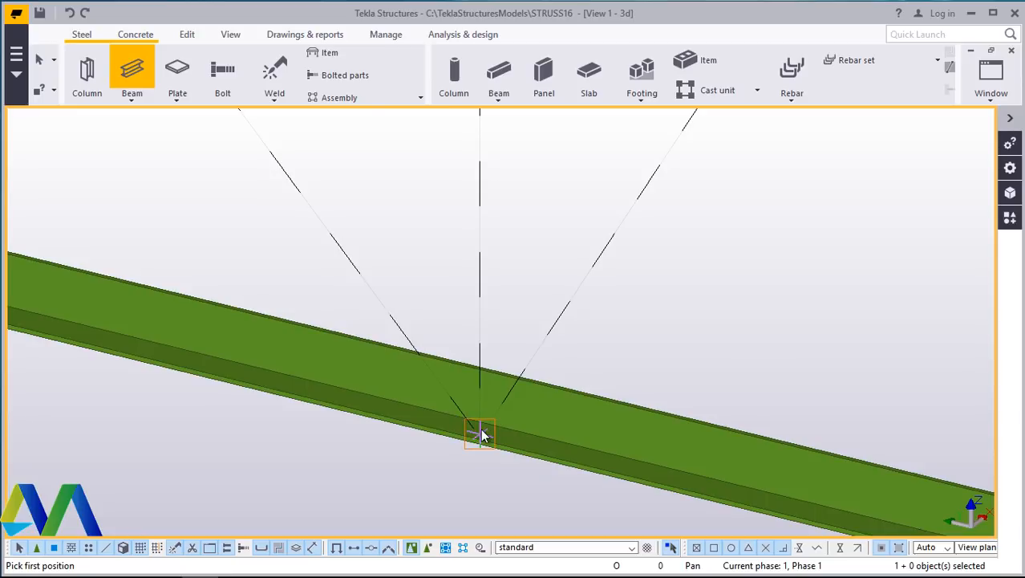
- Place a diagonal web member from the next lower chord node up to the upper chord node at the top of the vertical, then end the command
{"action": "left_click", "coordinate": [479, 431]}
{"action": "scroll", "coordinate": [490, 425], "scroll_direction": "down", "scroll_amount": 5}
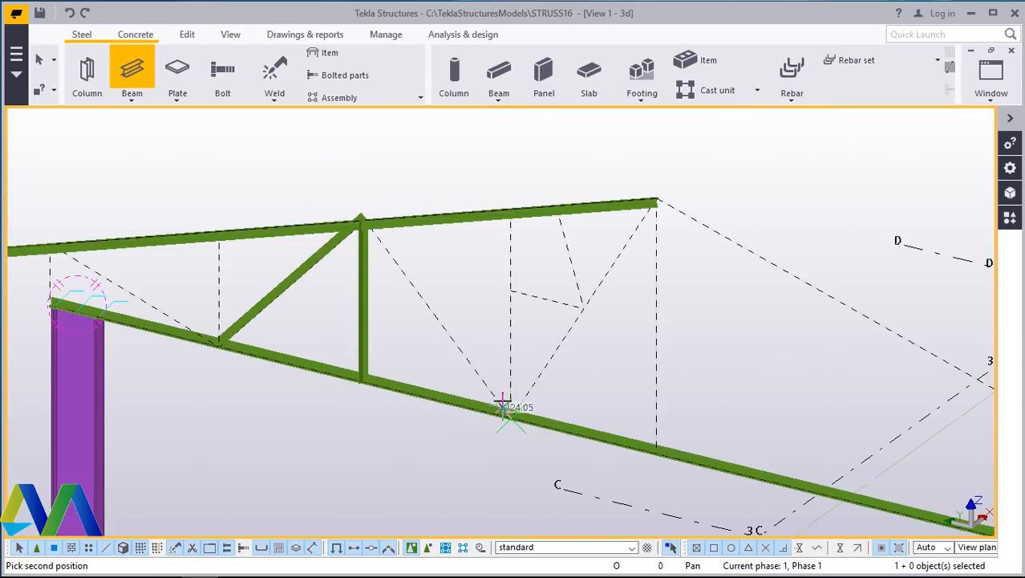
{"action": "scroll", "coordinate": [362, 210], "scroll_direction": "up", "scroll_amount": 8}
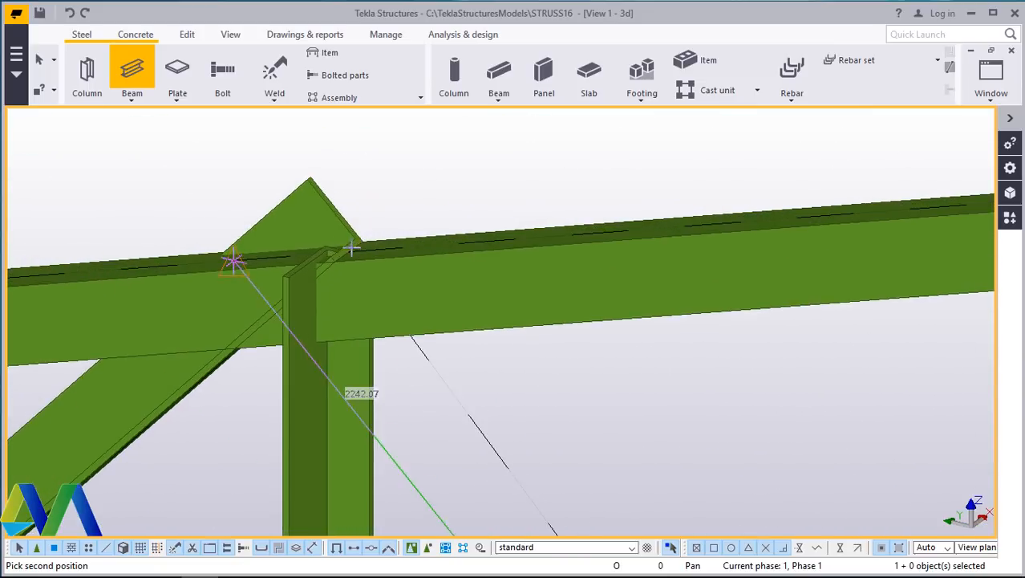
{"action": "left_click", "coordinate": [348, 253]}
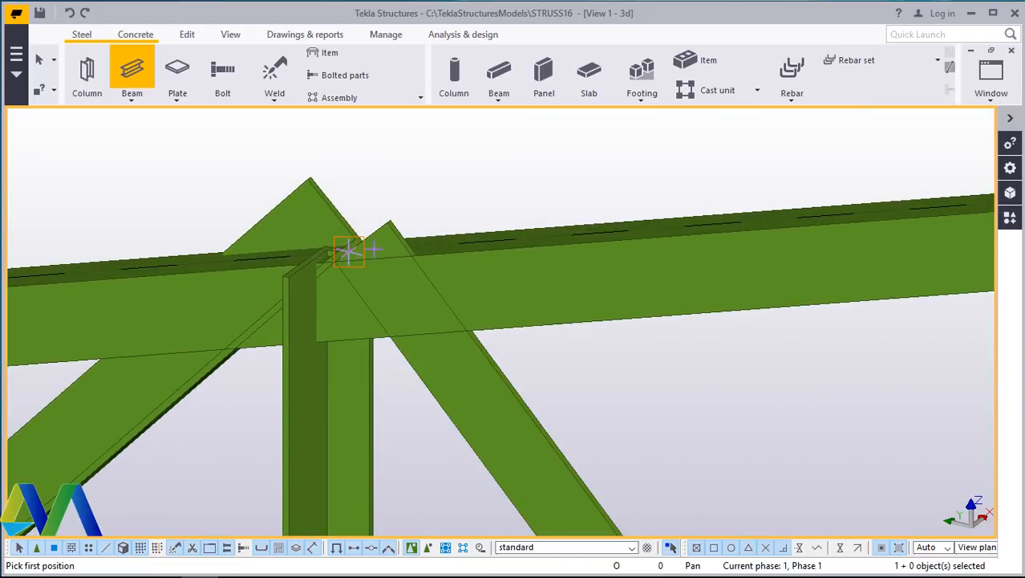
{"action": "right_click", "coordinate": [497, 202]}
{"action": "left_click", "coordinate": [517, 206]}
- Place a vertical web member from the lower chord node where that diagonal ends up to the upper chord
{"action": "scroll", "coordinate": [316, 244], "scroll_direction": "down", "scroll_amount": 5}
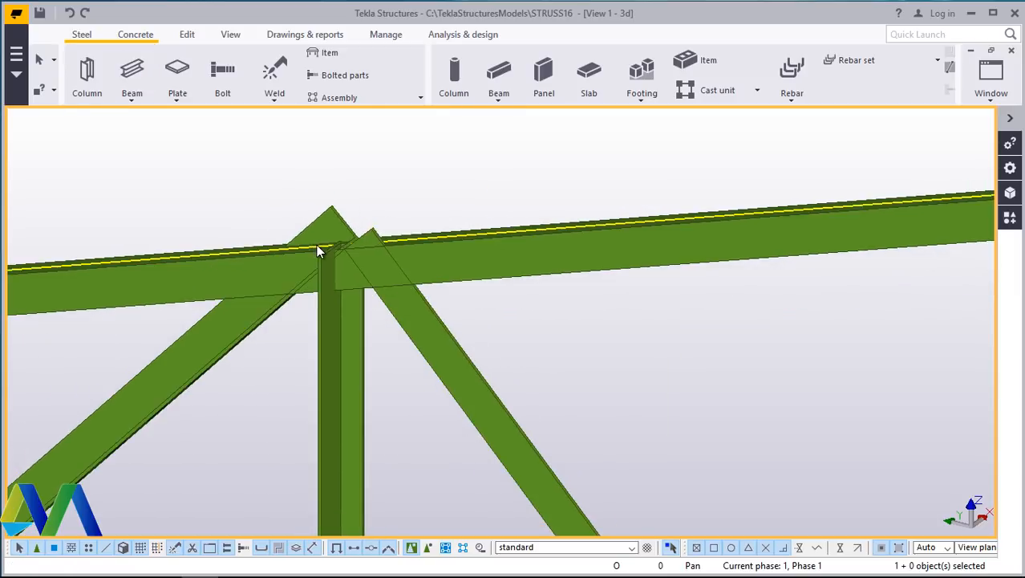
{"action": "scroll", "coordinate": [315, 234], "scroll_direction": "down", "scroll_amount": 3}
{"action": "left_click", "coordinate": [132, 101]}
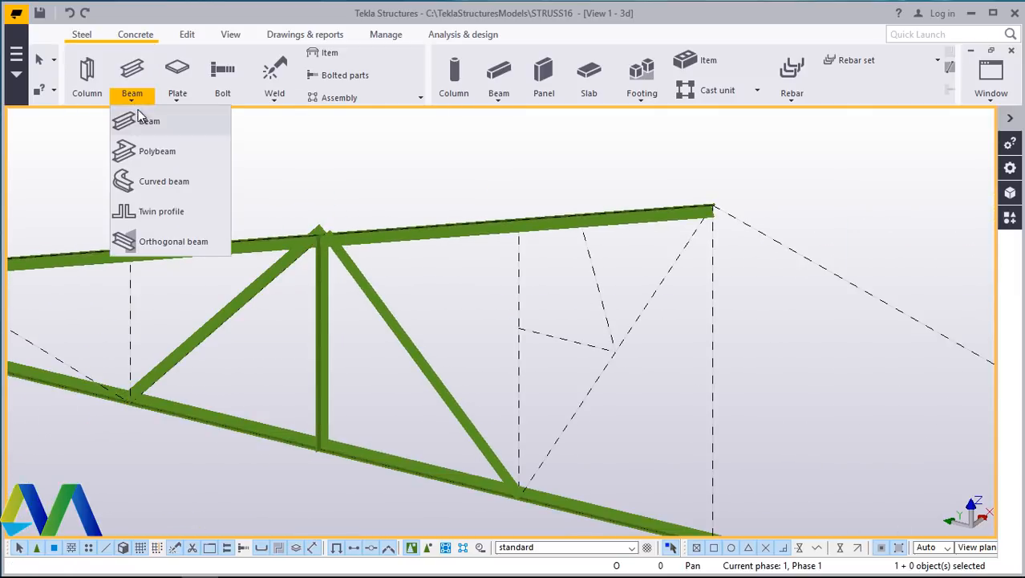
{"action": "left_click", "coordinate": [143, 120]}
{"action": "scroll", "coordinate": [534, 498], "scroll_direction": "up", "scroll_amount": 5}
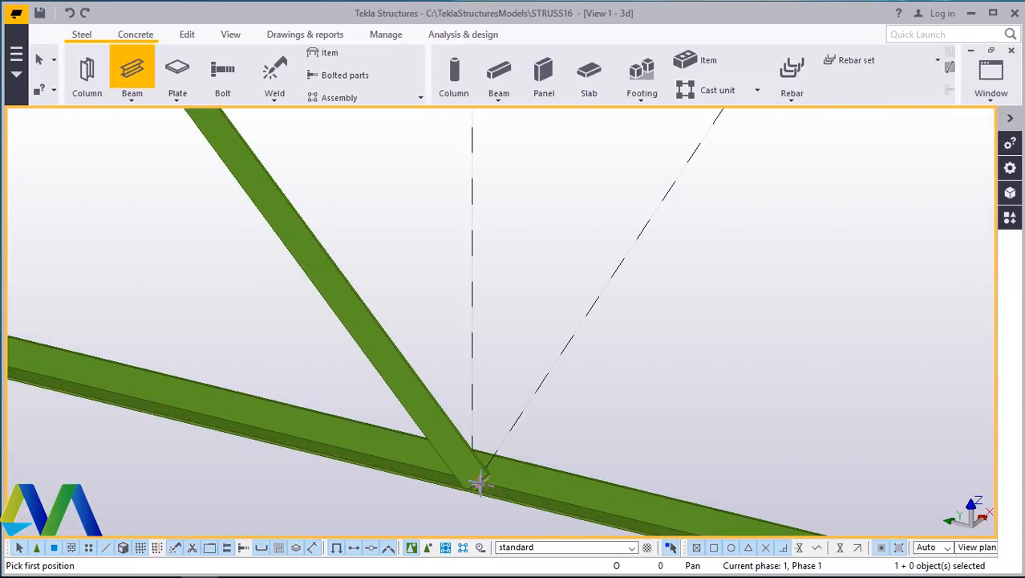
{"action": "scroll", "coordinate": [473, 479], "scroll_direction": "down", "scroll_amount": 5}
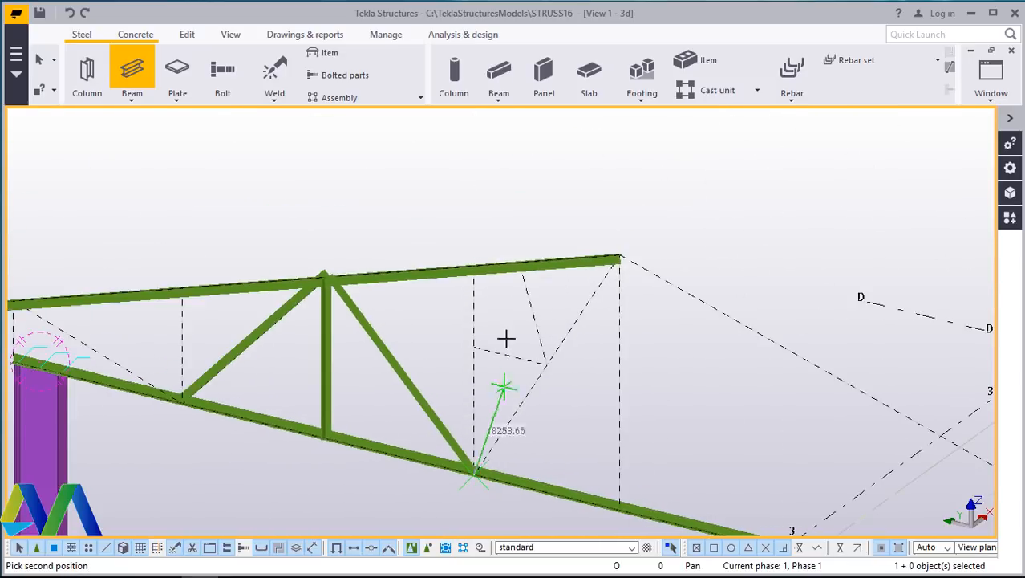
{"action": "scroll", "coordinate": [482, 264], "scroll_direction": "up", "scroll_amount": 5}
{"action": "scroll", "coordinate": [460, 232], "scroll_direction": "up", "scroll_amount": 2}
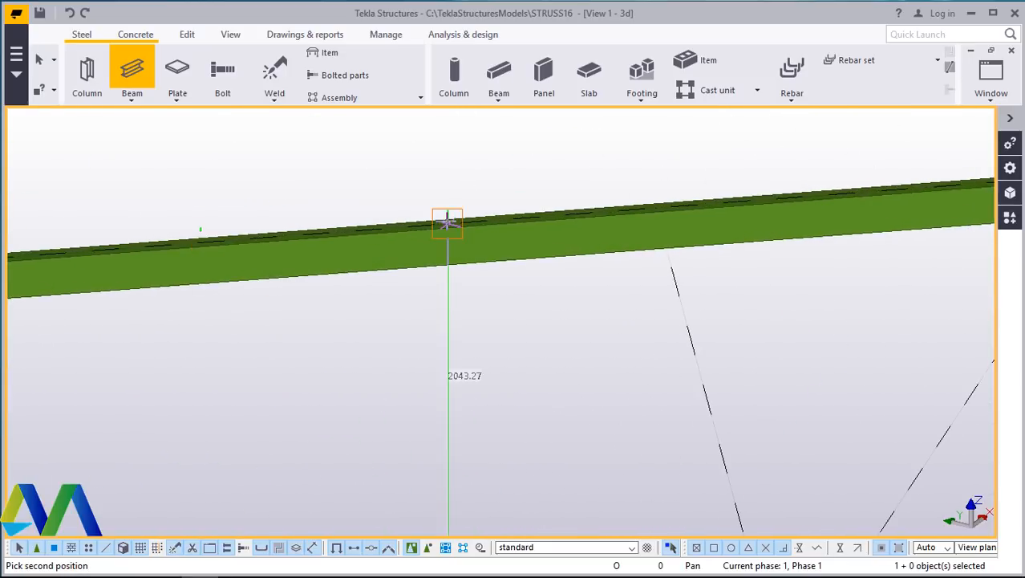
{"action": "left_click", "coordinate": [447, 224]}
{"action": "right_click", "coordinate": [510, 290]}
{"action": "left_click", "coordinate": [557, 300]}
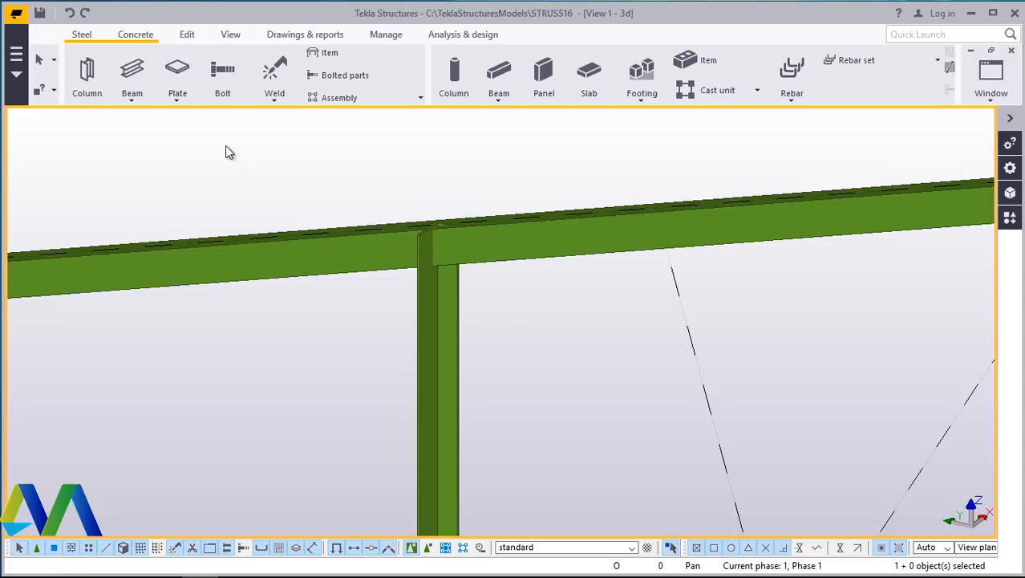
- Repeat the Beam command and place a diagonal from the base of the new vertical up to the end of the upper chord
{"action": "scroll", "coordinate": [357, 233], "scroll_direction": "down", "scroll_amount": 5}
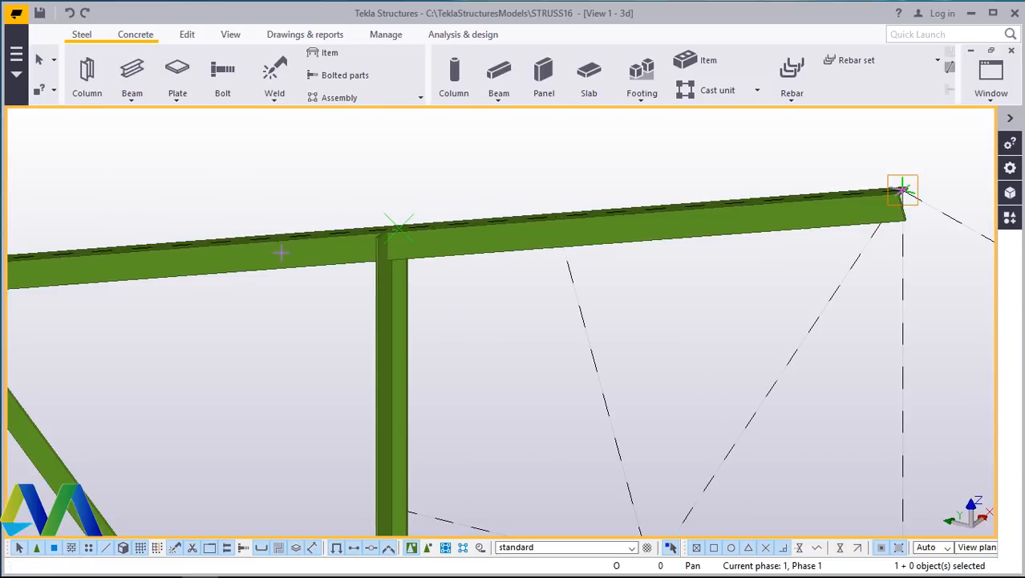
{"action": "key", "text": "Return"}
{"action": "scroll", "coordinate": [428, 414], "scroll_direction": "down", "scroll_amount": 2}
{"action": "scroll", "coordinate": [366, 483], "scroll_direction": "up", "scroll_amount": 6}
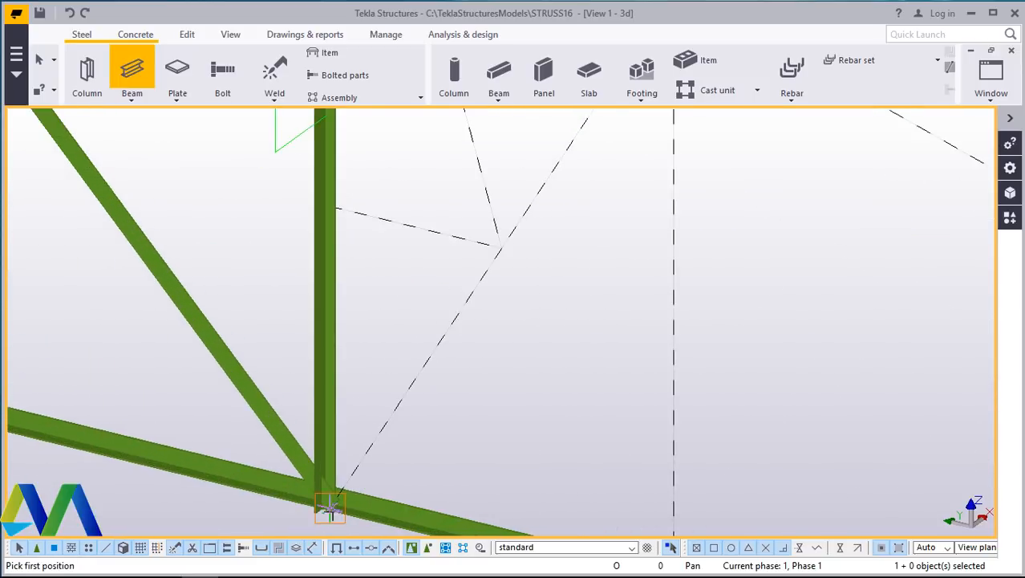
{"action": "scroll", "coordinate": [329, 503], "scroll_direction": "up", "scroll_amount": 5}
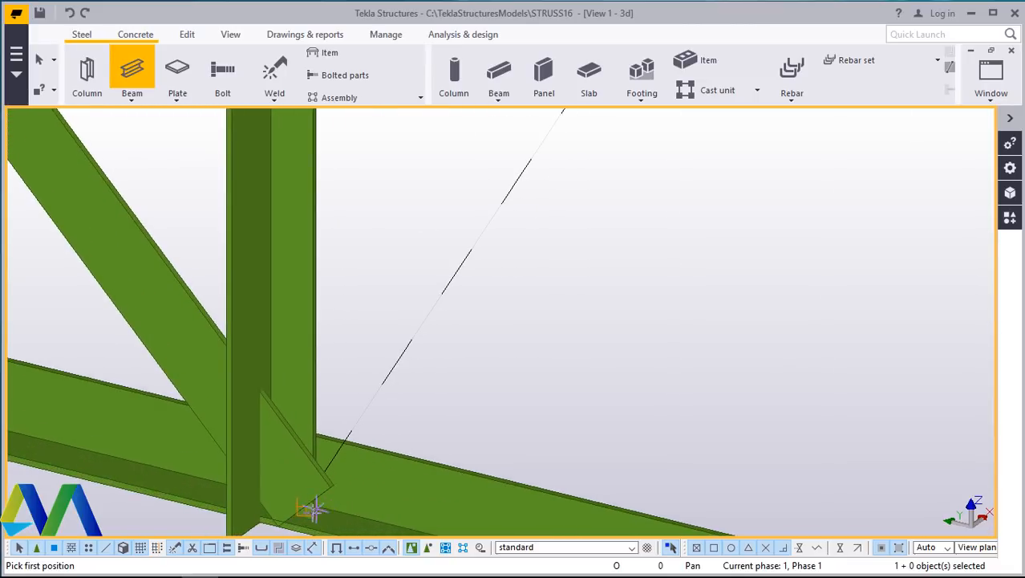
{"action": "left_click", "coordinate": [384, 399]}
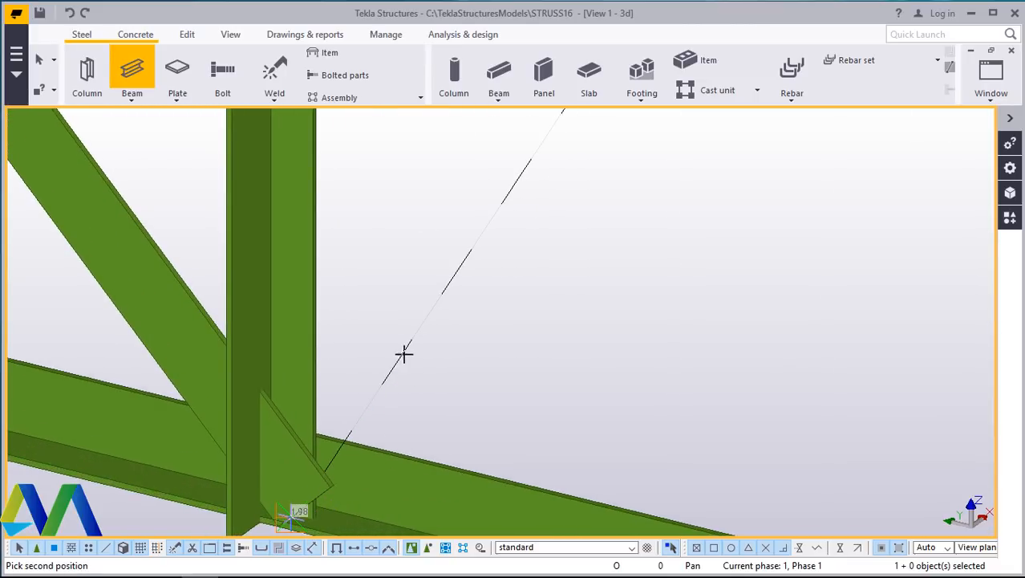
{"action": "scroll", "coordinate": [422, 323], "scroll_direction": "down", "scroll_amount": 6}
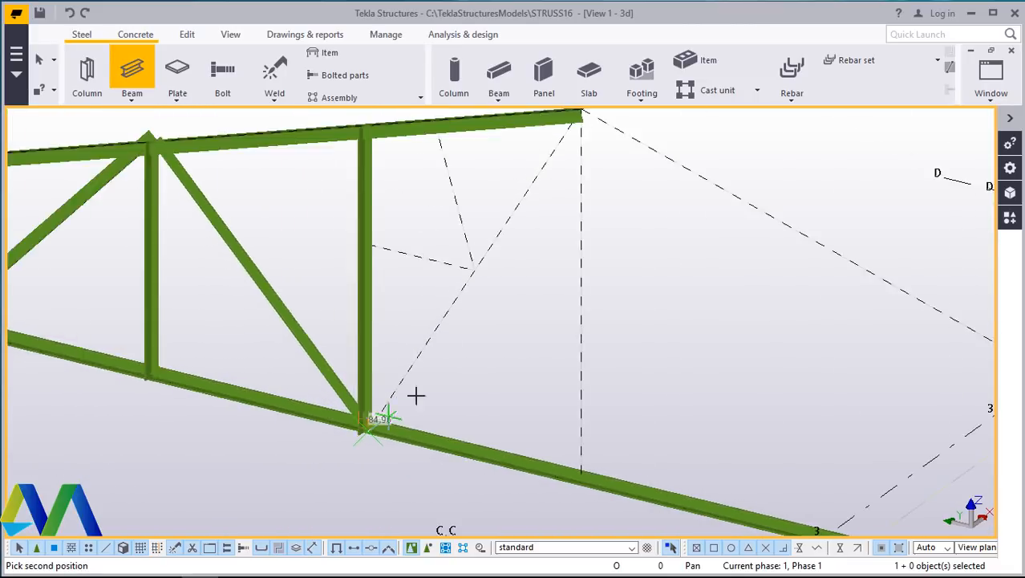
{"action": "scroll", "coordinate": [569, 239], "scroll_direction": "up", "scroll_amount": 7}
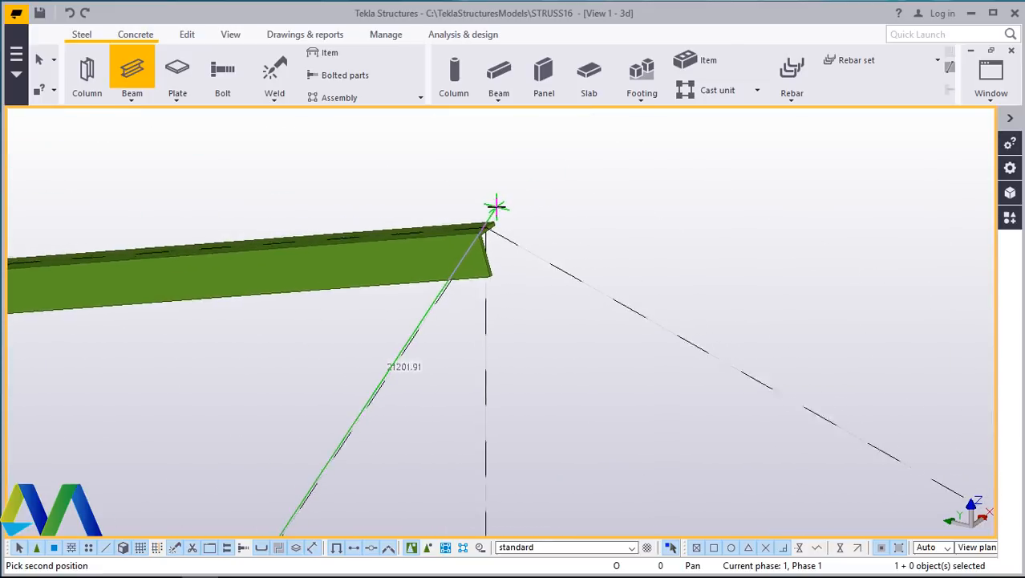
{"action": "left_click", "coordinate": [486, 231]}
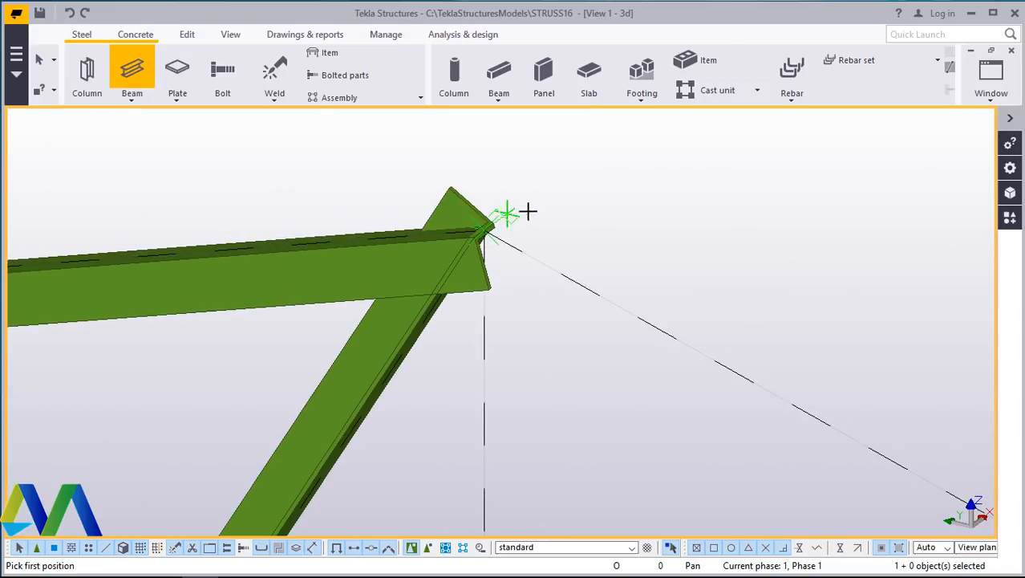
{"action": "right_click", "coordinate": [594, 196]}
{"action": "left_click", "coordinate": [618, 205]}
- Place a short horizontal strut from the last diagonal across to the new vertical
{"action": "left_click", "coordinate": [133, 102]}
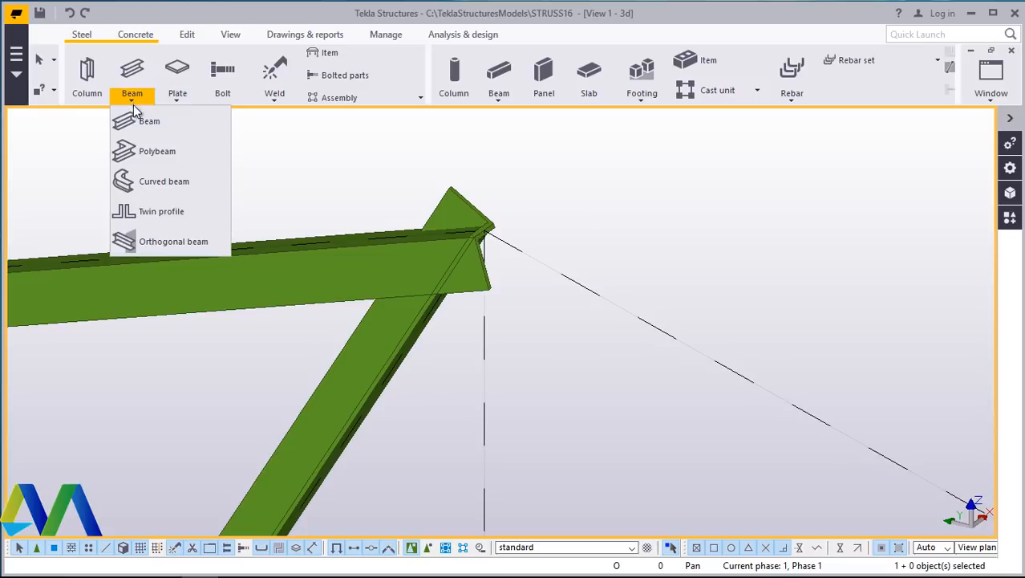
{"action": "left_click", "coordinate": [146, 121]}
{"action": "scroll", "coordinate": [539, 224], "scroll_direction": "down", "scroll_amount": 5}
{"action": "scroll", "coordinate": [547, 210], "scroll_direction": "down", "scroll_amount": 2}
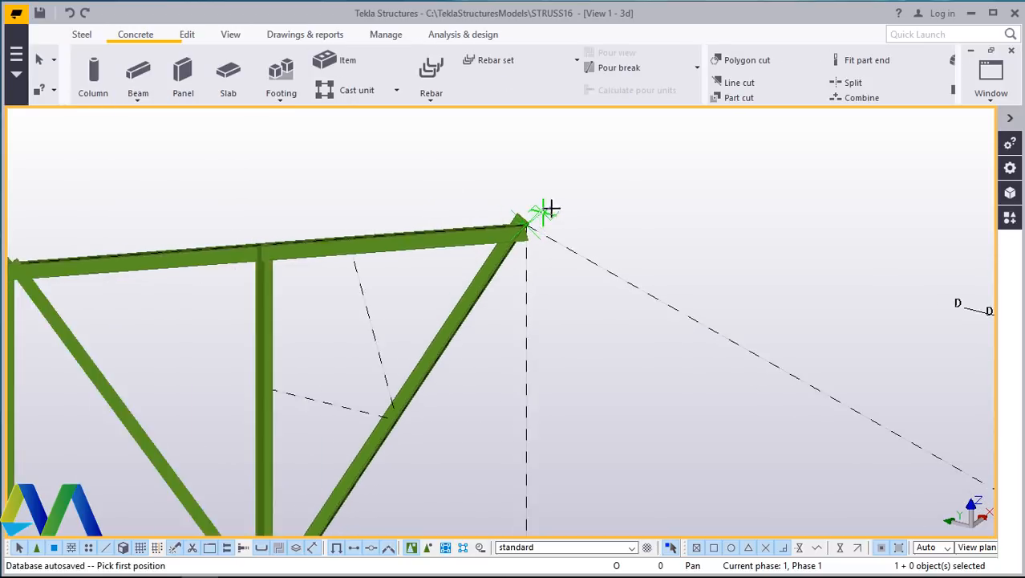
{"action": "scroll", "coordinate": [366, 392], "scroll_direction": "up", "scroll_amount": 8}
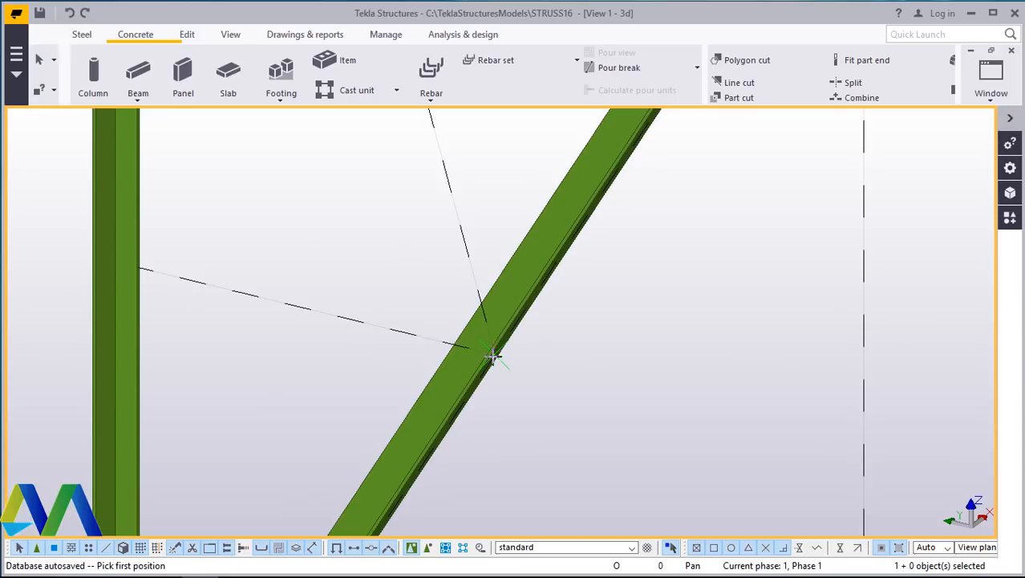
{"action": "left_click", "coordinate": [493, 355]}
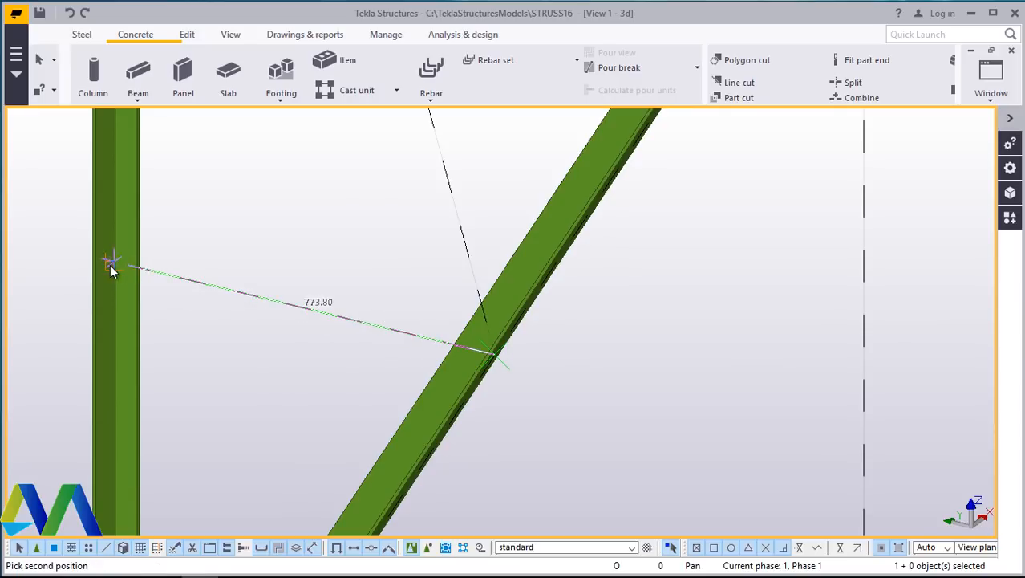
{"action": "left_click", "coordinate": [110, 262]}
{"action": "right_click", "coordinate": [265, 232]}
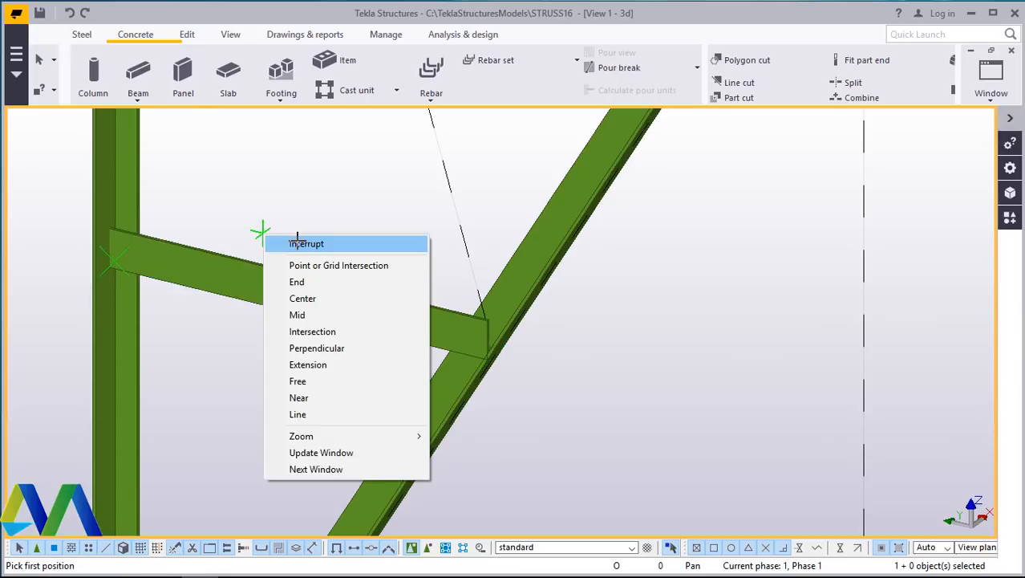
{"action": "left_click", "coordinate": [296, 241]}
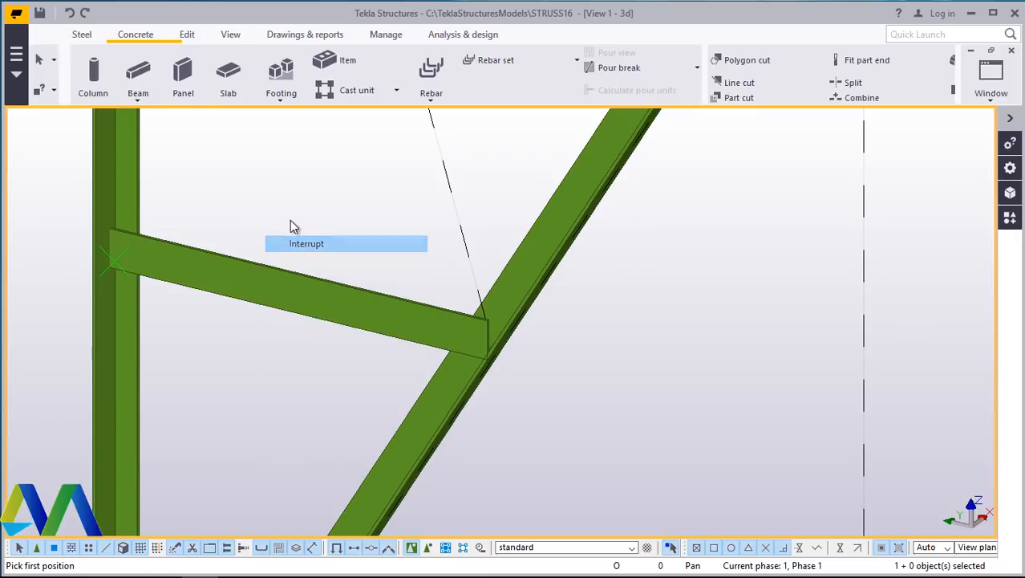
- Place a sloping web member from the strut's junction with the diagonal up to the upper chord
{"action": "left_click", "coordinate": [82, 36]}
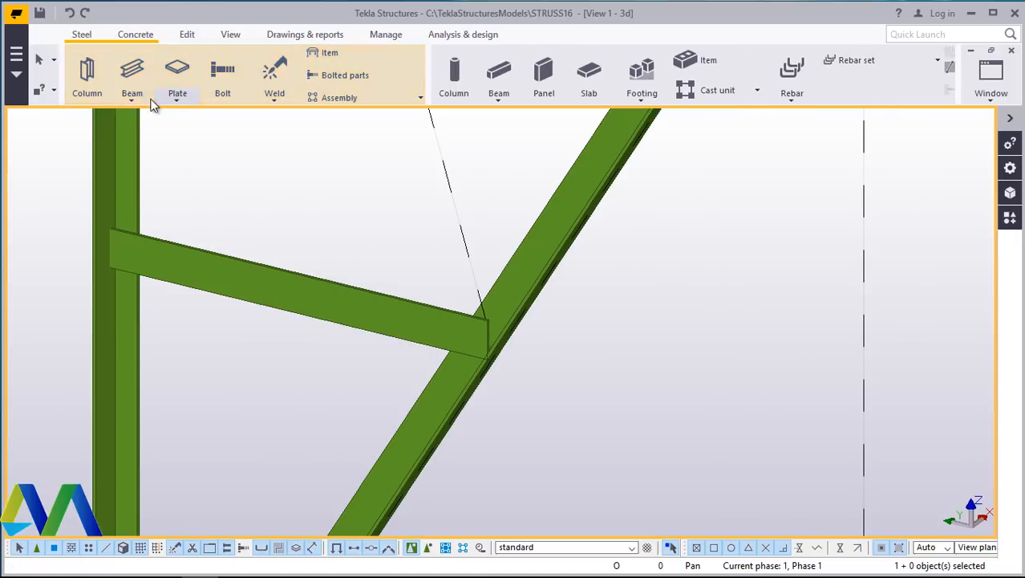
{"action": "left_click", "coordinate": [132, 104]}
{"action": "left_click", "coordinate": [120, 120]}
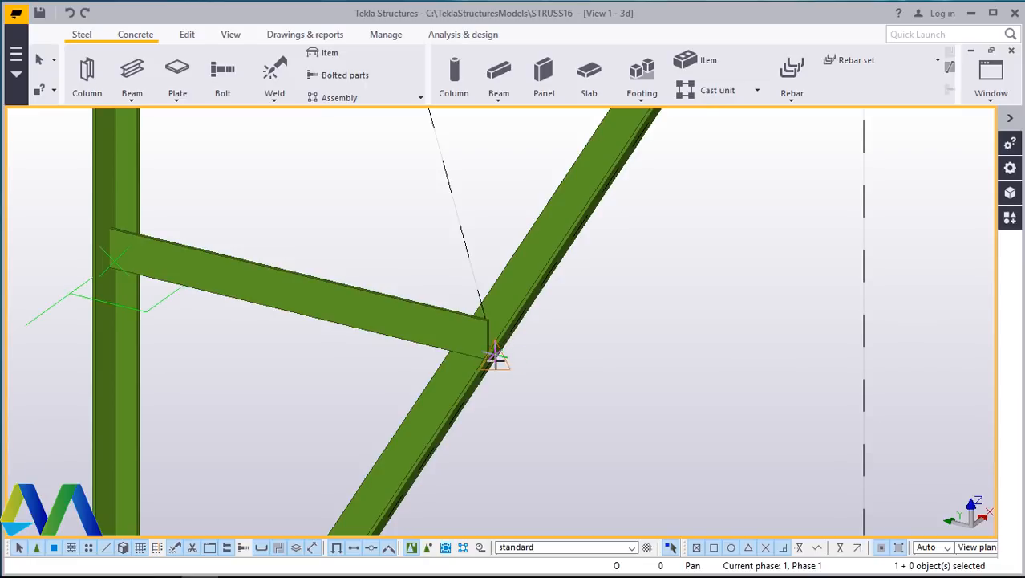
{"action": "scroll", "coordinate": [479, 393], "scroll_direction": "down", "scroll_amount": 4}
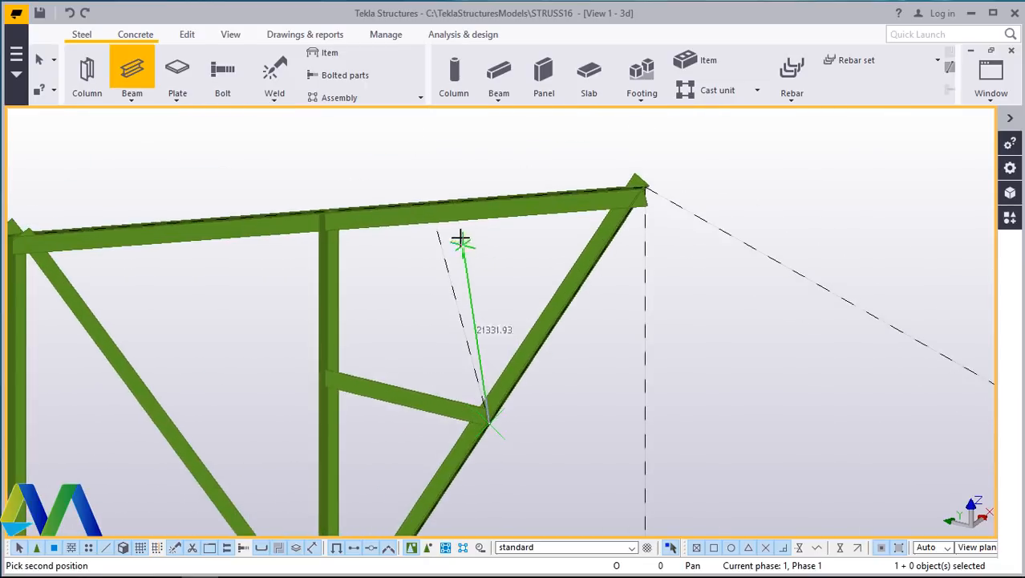
{"action": "scroll", "coordinate": [445, 225], "scroll_direction": "up", "scroll_amount": 1}
{"action": "left_click", "coordinate": [427, 210]}
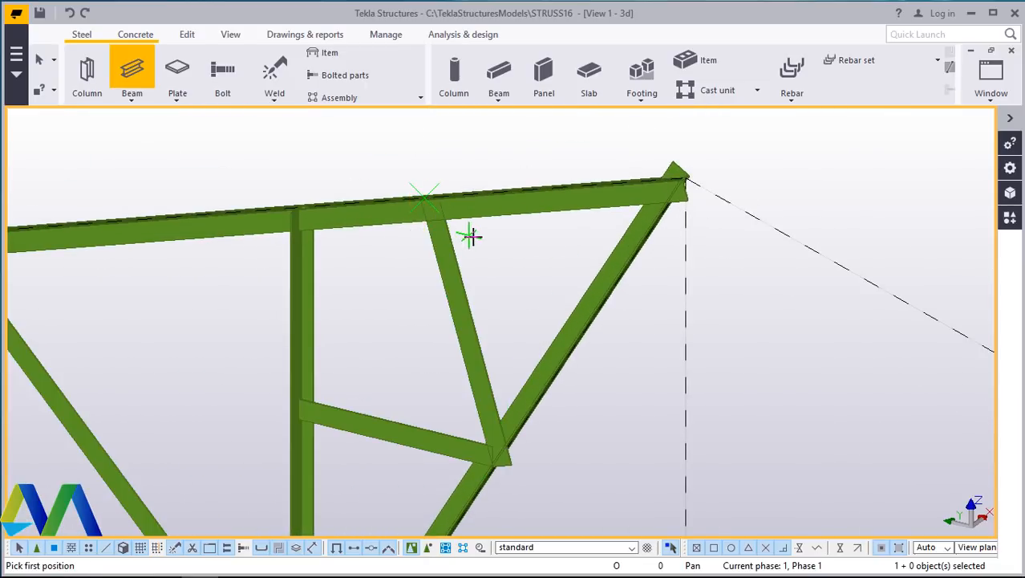
{"action": "right_click", "coordinate": [467, 231]}
{"action": "left_click", "coordinate": [506, 245]}
- Place a vertical web member from the first lower chord node near the column up to the upper chord
{"action": "scroll", "coordinate": [598, 259], "scroll_direction": "down", "scroll_amount": 2}
{"action": "scroll", "coordinate": [603, 257], "scroll_direction": "down", "scroll_amount": 5}
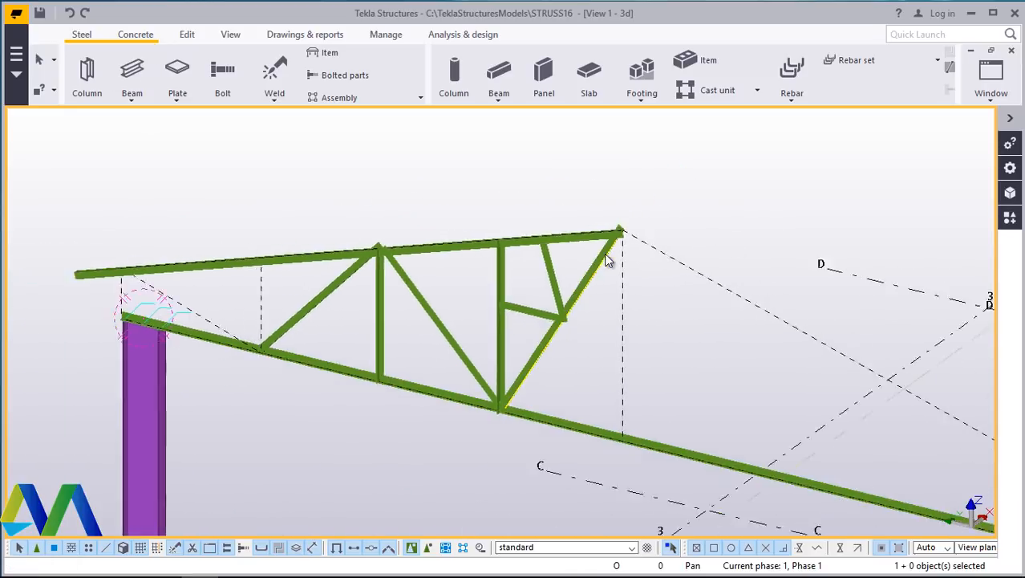
{"action": "scroll", "coordinate": [213, 318], "scroll_direction": "up", "scroll_amount": 4}
{"action": "left_click", "coordinate": [131, 100]}
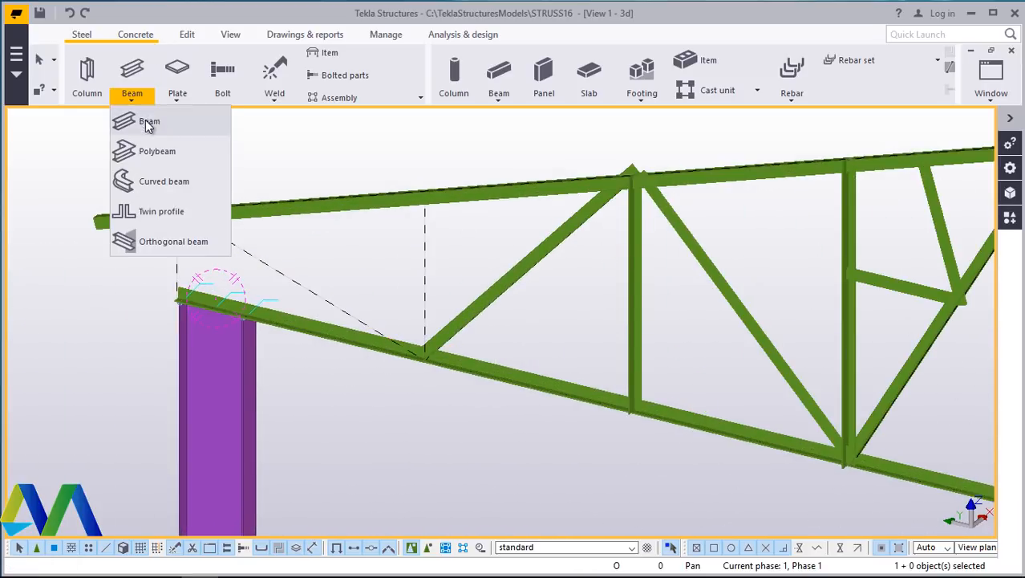
{"action": "left_click", "coordinate": [145, 125]}
{"action": "scroll", "coordinate": [433, 357], "scroll_direction": "up", "scroll_amount": 3}
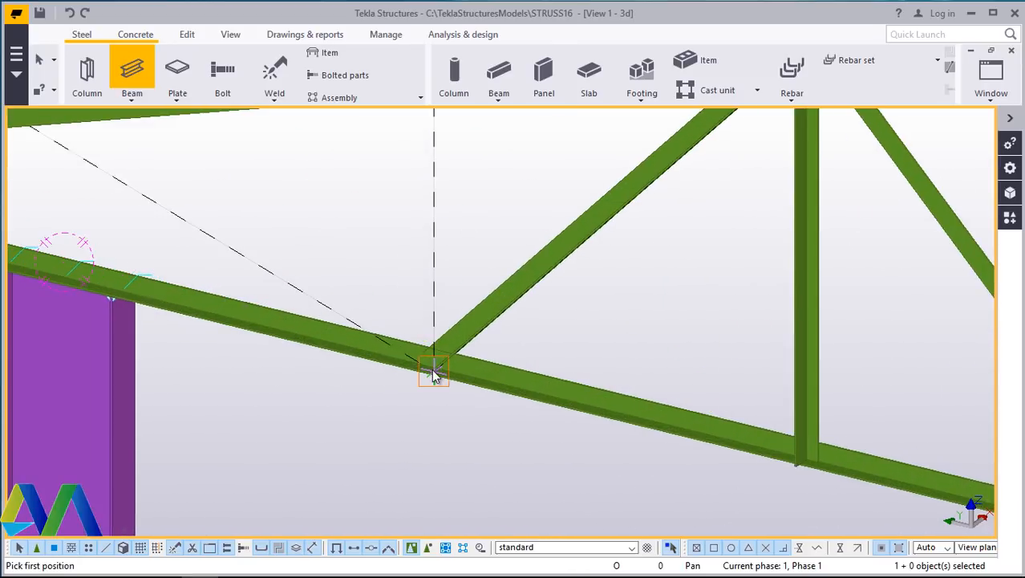
{"action": "left_click", "coordinate": [433, 373]}
{"action": "scroll", "coordinate": [433, 371], "scroll_direction": "down", "scroll_amount": 3}
{"action": "scroll", "coordinate": [433, 228], "scroll_direction": "up", "scroll_amount": 6}
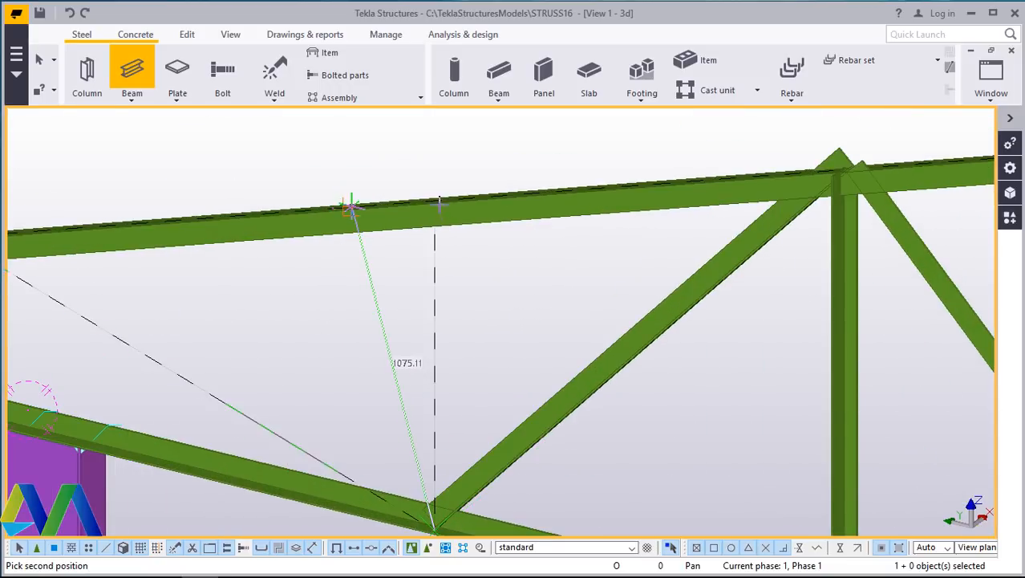
{"action": "left_click", "coordinate": [434, 199]}
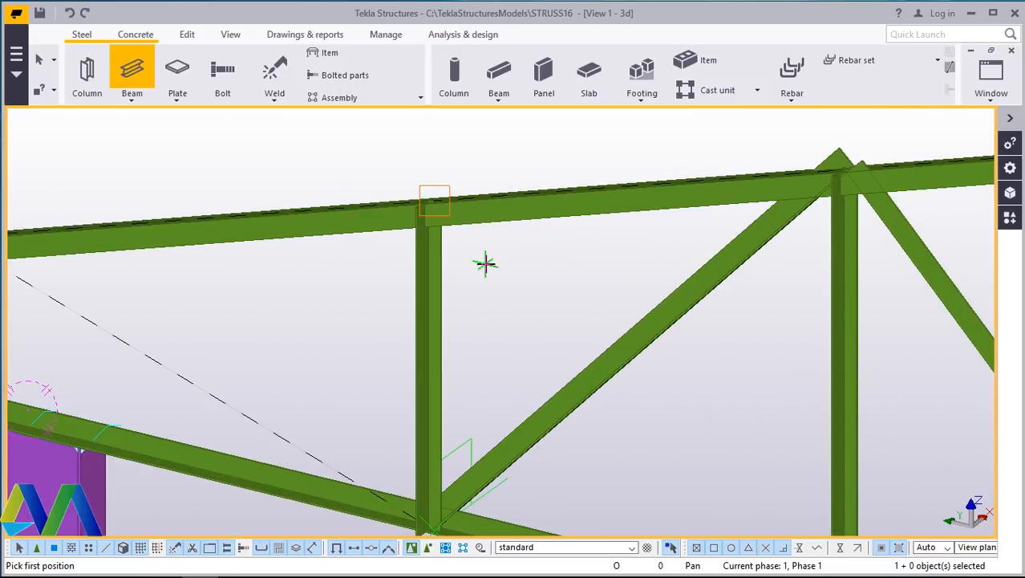
{"action": "right_click", "coordinate": [314, 181]}
{"action": "left_click", "coordinate": [341, 188]}
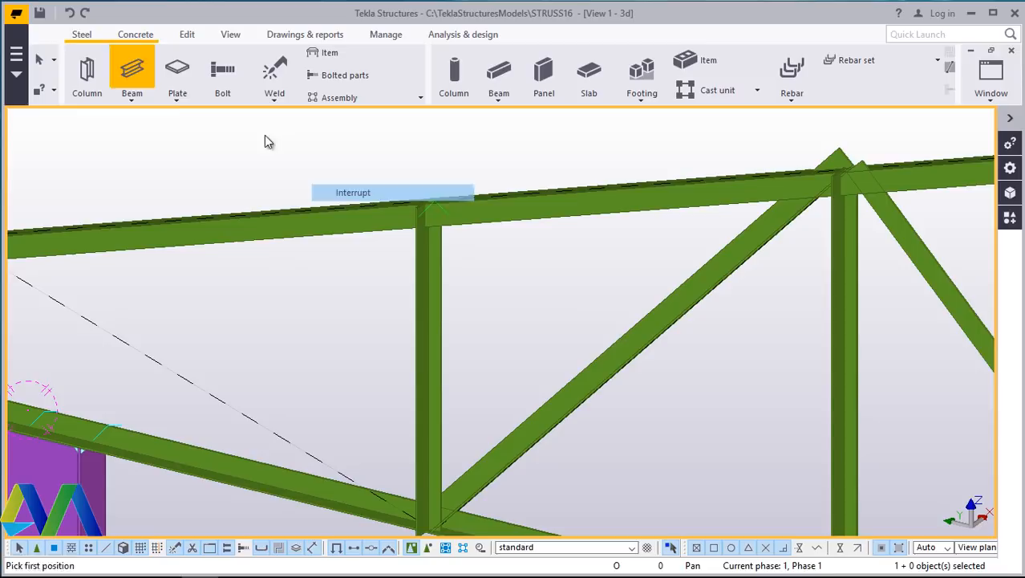
- Place a diagonal web member from the base of the vertical on the lower chord up to the upper chord above the column
{"action": "left_click", "coordinate": [132, 100]}
{"action": "left_click", "coordinate": [137, 121]}
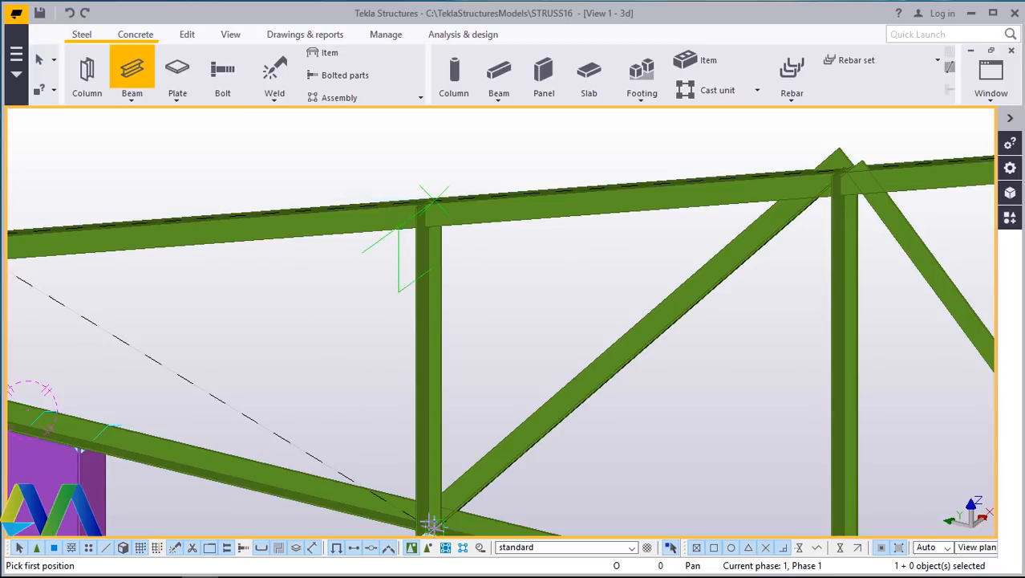
{"action": "scroll", "coordinate": [433, 525], "scroll_direction": "up", "scroll_amount": 5}
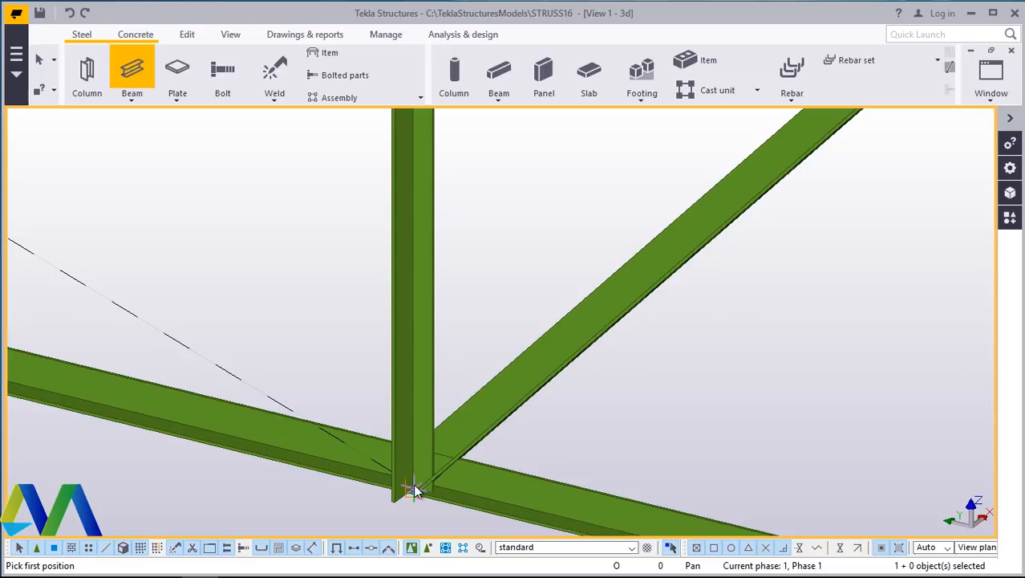
{"action": "left_click", "coordinate": [411, 487]}
{"action": "scroll", "coordinate": [510, 428], "scroll_direction": "down", "scroll_amount": 3}
{"action": "scroll", "coordinate": [149, 297], "scroll_direction": "up", "scroll_amount": 6}
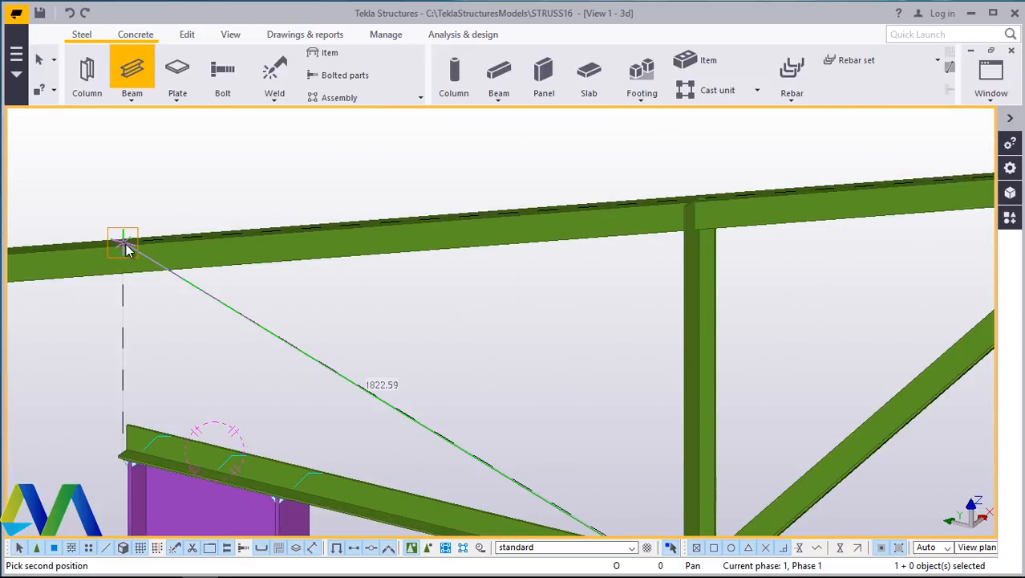
{"action": "left_click", "coordinate": [123, 242]}
{"action": "right_click", "coordinate": [389, 321]}
{"action": "left_click", "coordinate": [405, 331]}
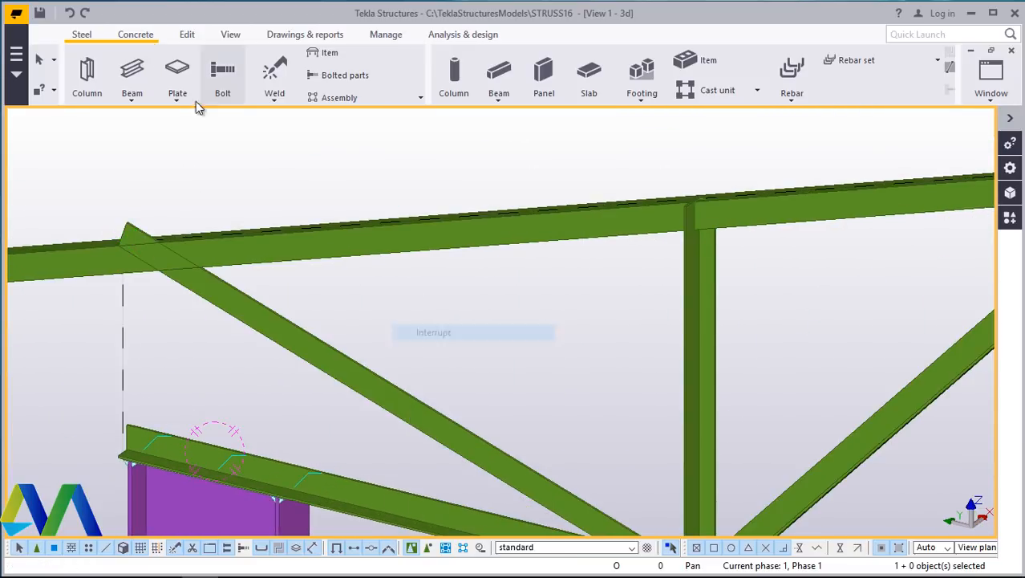
- Place a vertical end member about 600 mm tall from the lower chord's end above the column up to the upper chord
{"action": "left_click", "coordinate": [133, 102]}
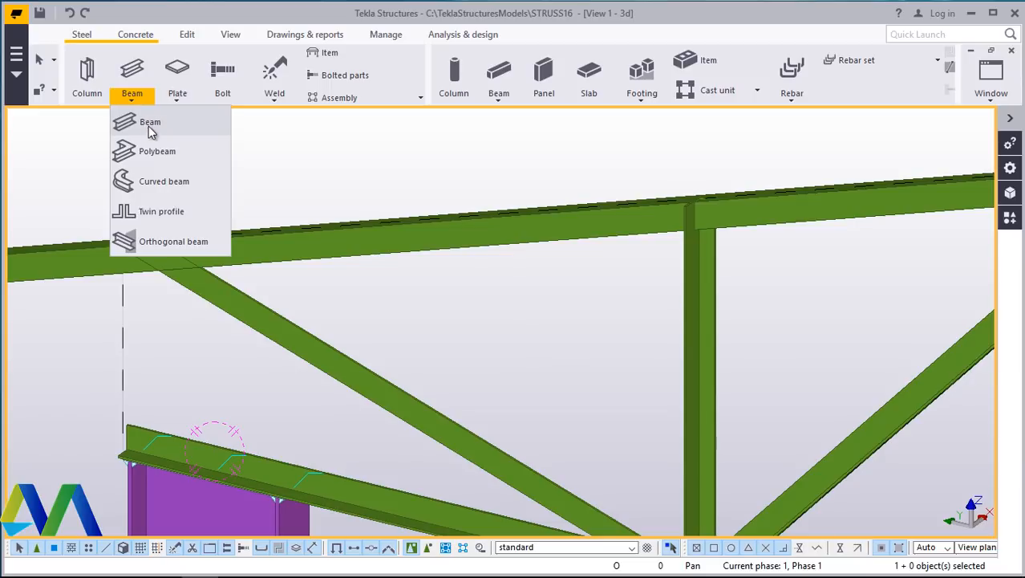
{"action": "left_click", "coordinate": [147, 126]}
{"action": "scroll", "coordinate": [134, 429], "scroll_direction": "up", "scroll_amount": 4}
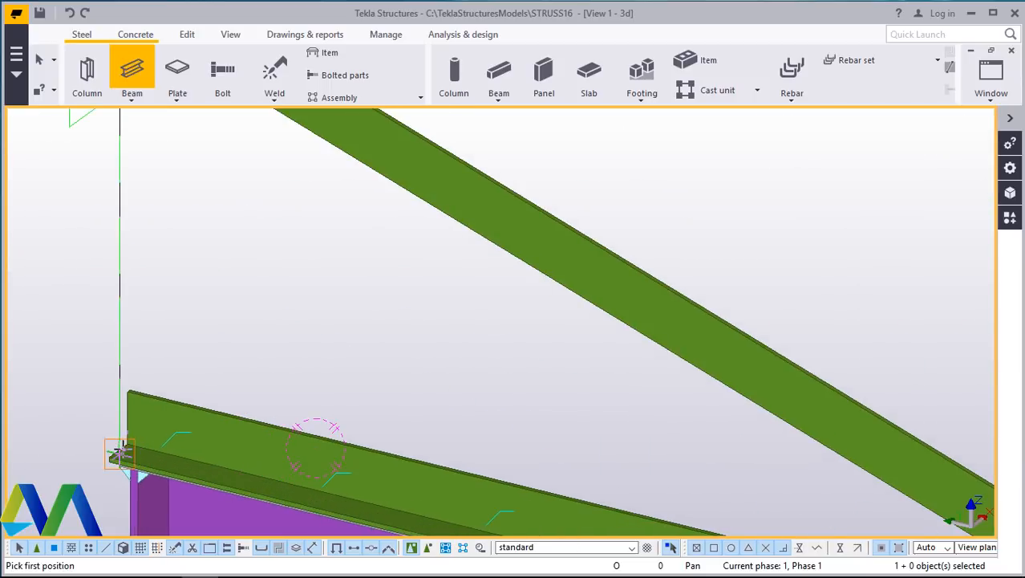
{"action": "left_click", "coordinate": [121, 455]}
{"action": "scroll", "coordinate": [121, 456], "scroll_direction": "down", "scroll_amount": 3}
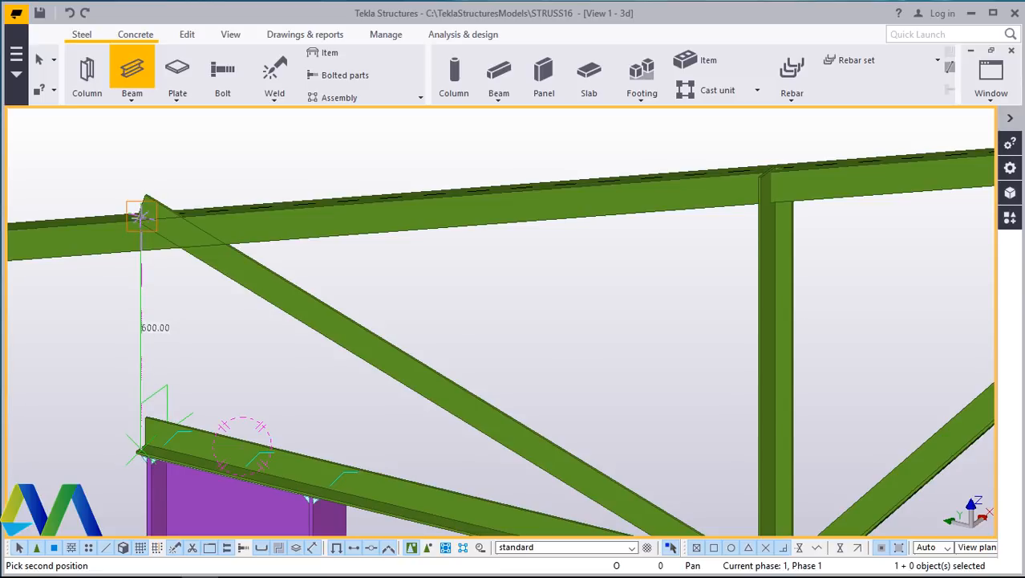
{"action": "left_click", "coordinate": [141, 216]}
{"action": "right_click", "coordinate": [499, 320]}
{"action": "left_click", "coordinate": [502, 317]}
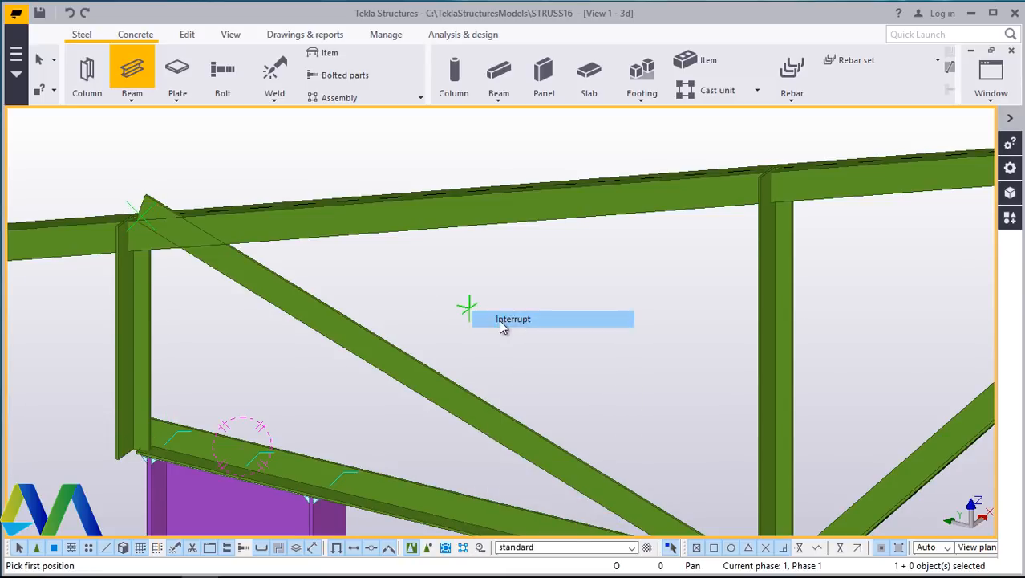
- Examine the placed web members along the whole truss and at its end above the column
{"action": "scroll", "coordinate": [274, 305], "scroll_direction": "down", "scroll_amount": 3}
{"action": "scroll", "coordinate": [210, 394], "scroll_direction": "up", "scroll_amount": 5}
{"action": "scroll", "coordinate": [191, 391], "scroll_direction": "up", "scroll_amount": 2}
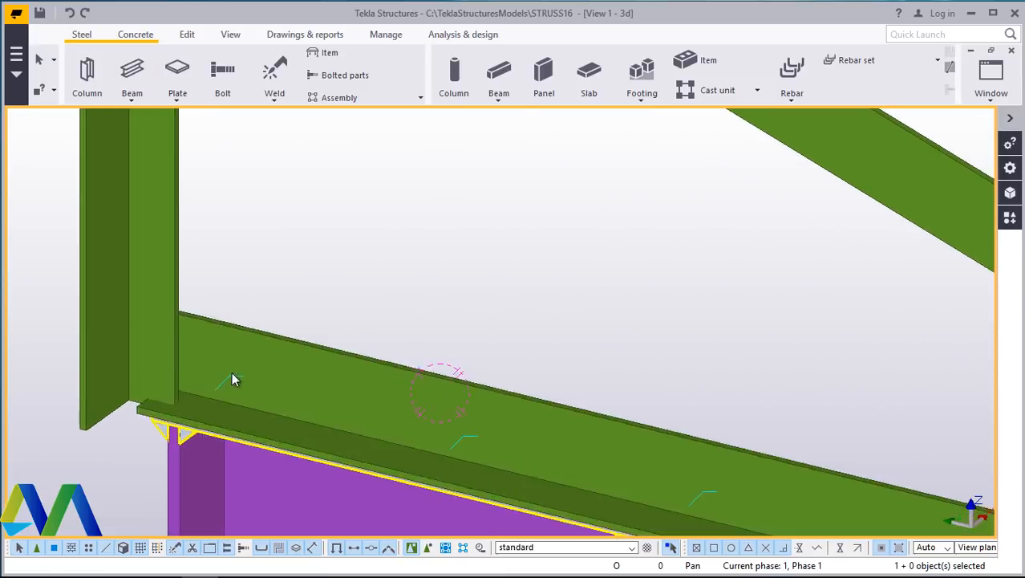
{"action": "scroll", "coordinate": [210, 361], "scroll_direction": "down", "scroll_amount": 3}
{"action": "scroll", "coordinate": [256, 385], "scroll_direction": "down", "scroll_amount": 1}
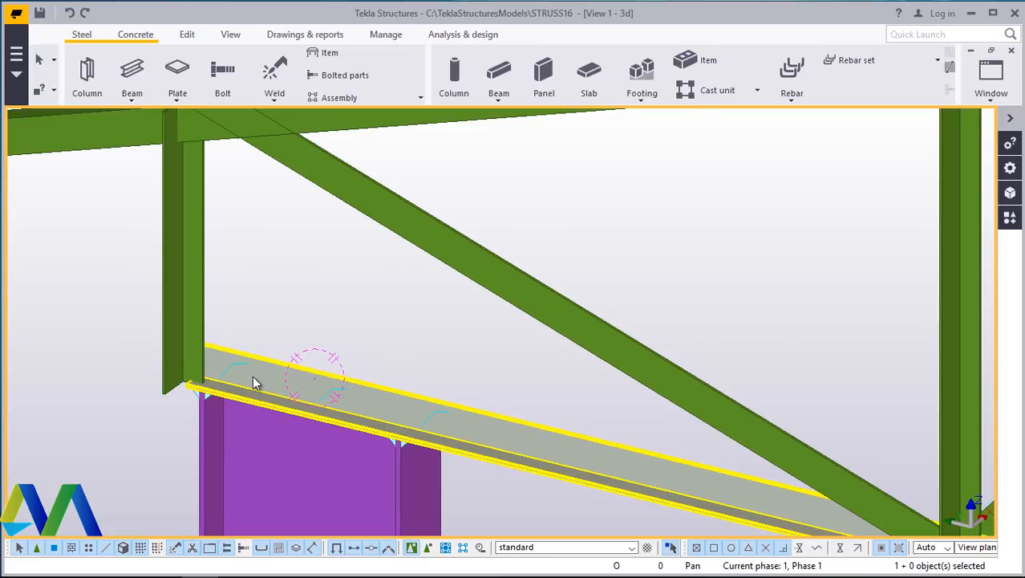
{"action": "scroll", "coordinate": [151, 295], "scroll_direction": "down", "scroll_amount": 2}
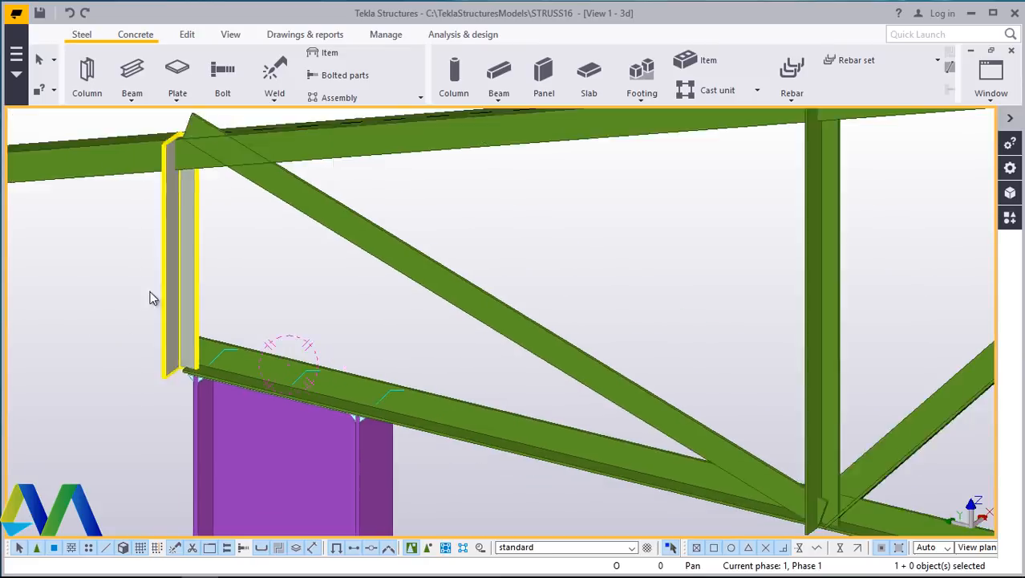
{"action": "scroll", "coordinate": [104, 294], "scroll_direction": "down", "scroll_amount": 2}
{"action": "scroll", "coordinate": [78, 268], "scroll_direction": "down", "scroll_amount": 4}
{"action": "scroll", "coordinate": [672, 433], "scroll_direction": "up", "scroll_amount": 5}
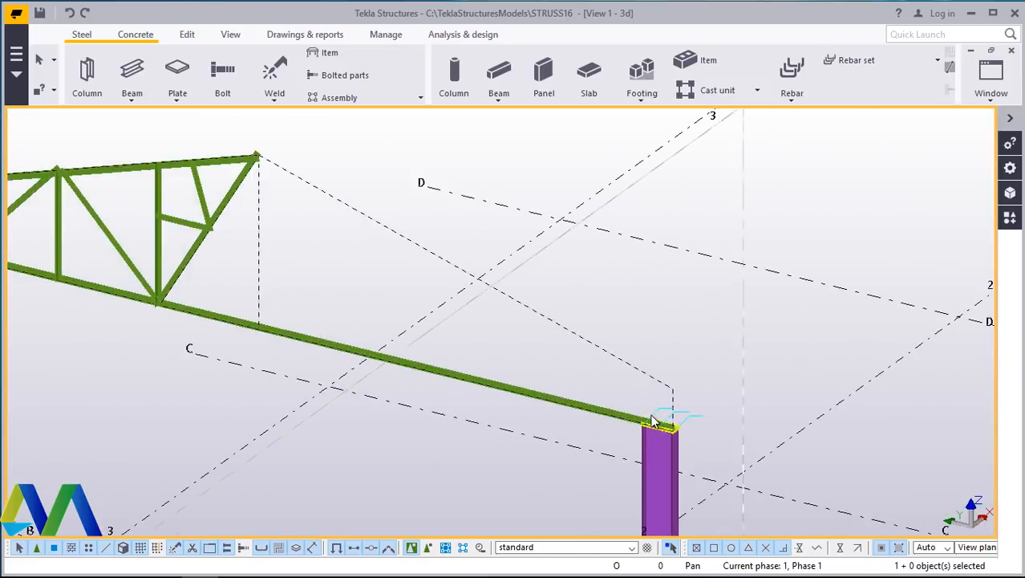
{"action": "scroll", "coordinate": [672, 433], "scroll_direction": "down", "scroll_amount": 2}
{"action": "scroll", "coordinate": [703, 431], "scroll_direction": "down", "scroll_amount": 2}
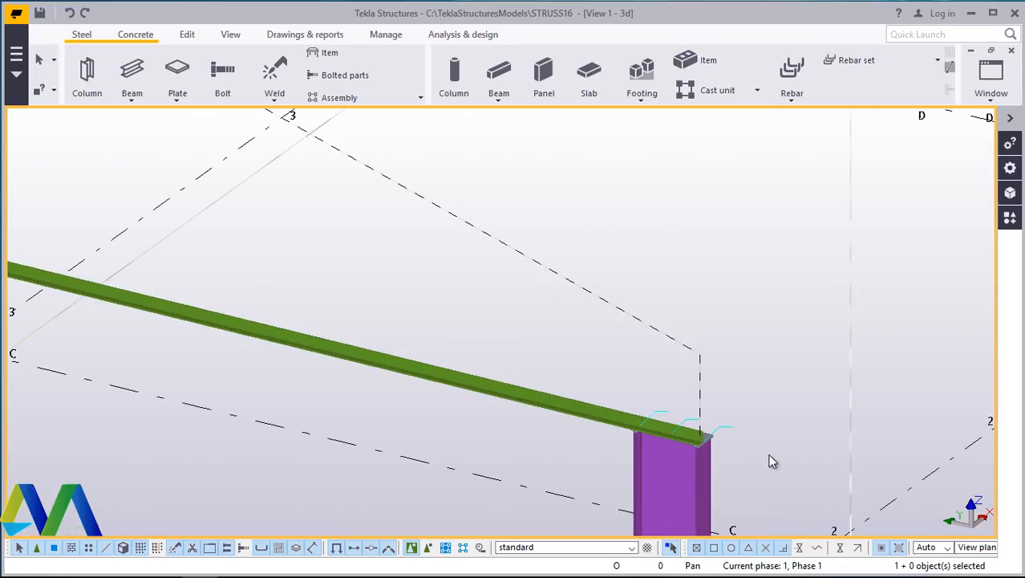
{"action": "scroll", "coordinate": [739, 419], "scroll_direction": "down", "scroll_amount": 2}
{"action": "scroll", "coordinate": [348, 336], "scroll_direction": "up", "scroll_amount": 3}
{"action": "scroll", "coordinate": [271, 293], "scroll_direction": "up", "scroll_amount": 3}
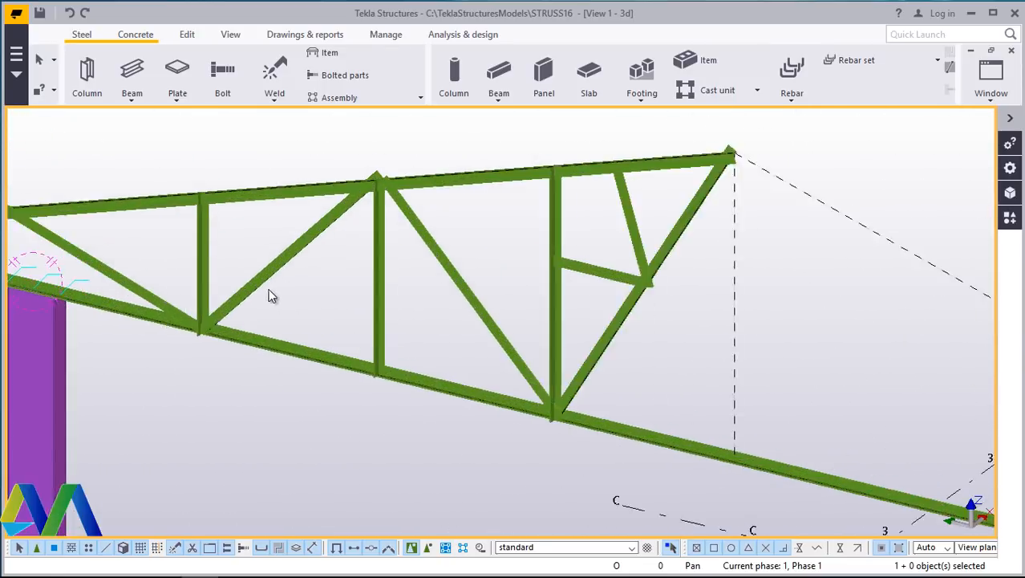
{"action": "scroll", "coordinate": [184, 358], "scroll_direction": "up", "scroll_amount": 2}
{"action": "scroll", "coordinate": [185, 357], "scroll_direction": "up", "scroll_amount": 8}
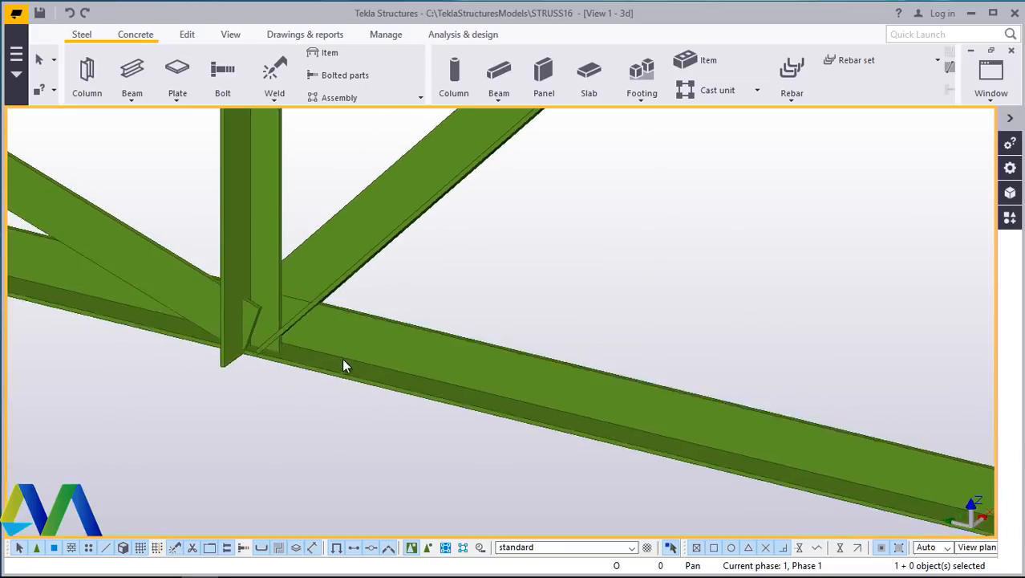
- Select the lower chord and the diagonal to inspect how members meet at the lower chord node
{"action": "left_click", "coordinate": [372, 320]}
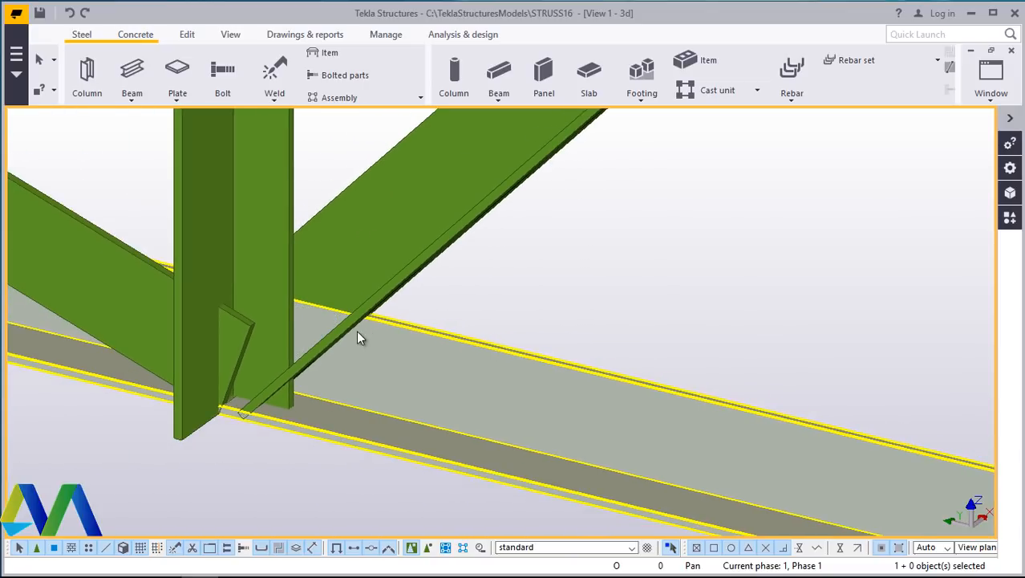
{"action": "left_click", "coordinate": [354, 330]}
{"action": "scroll", "coordinate": [374, 321], "scroll_direction": "down", "scroll_amount": 6}
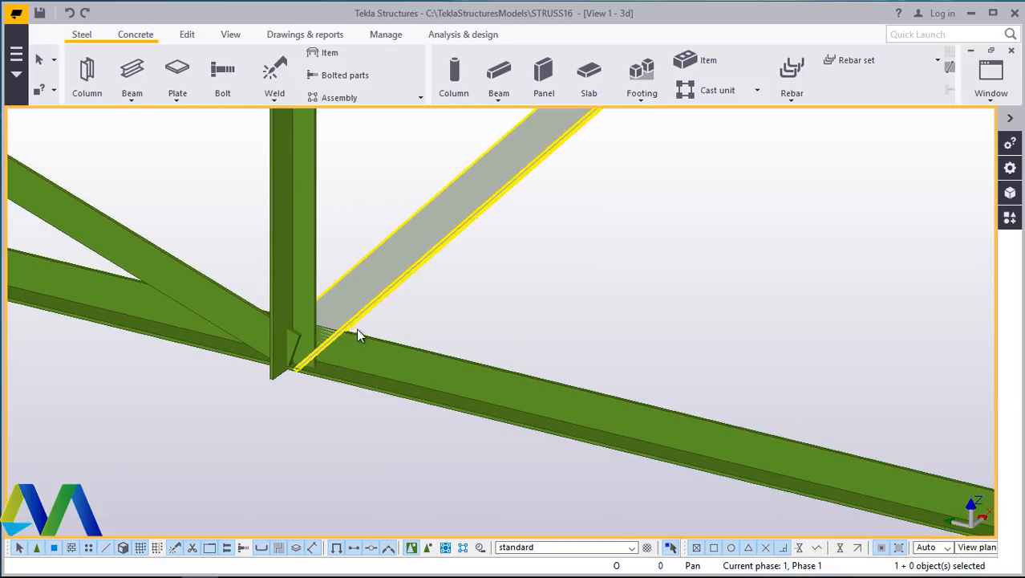
{"action": "left_click", "coordinate": [372, 327]}
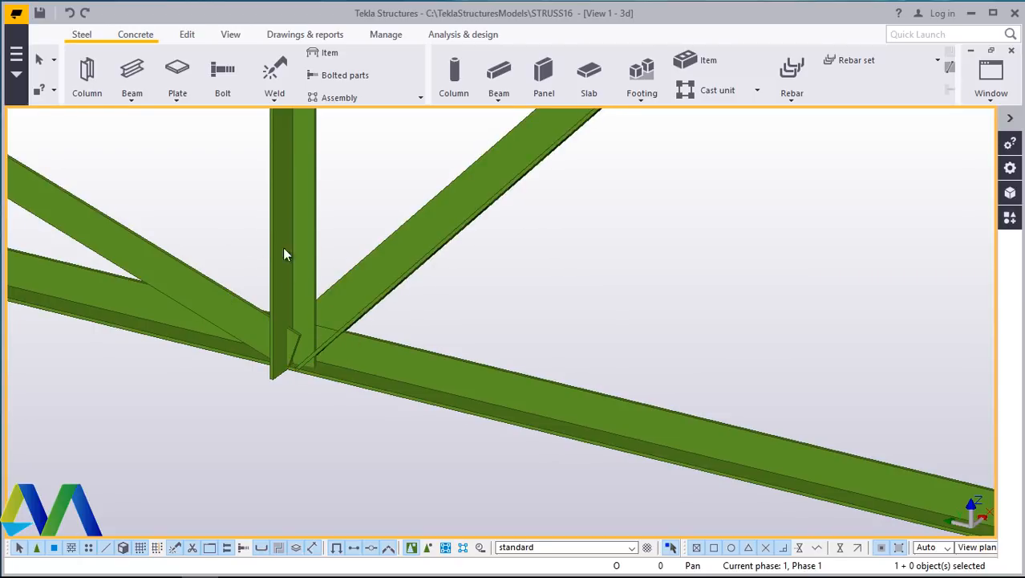
{"action": "scroll", "coordinate": [313, 340], "scroll_direction": "down", "scroll_amount": 6}
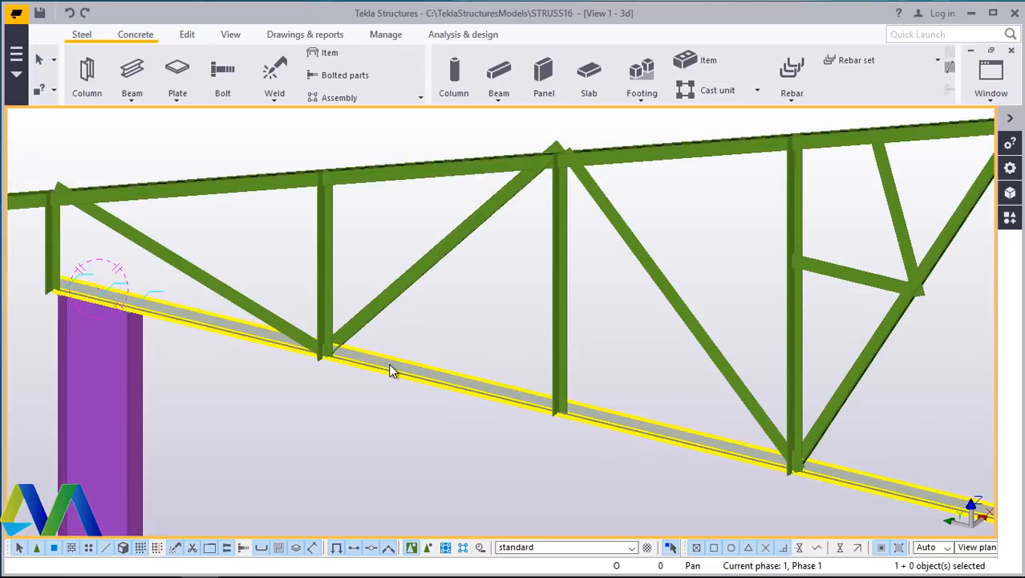
{"action": "scroll", "coordinate": [393, 365], "scroll_direction": "up", "scroll_amount": 8}
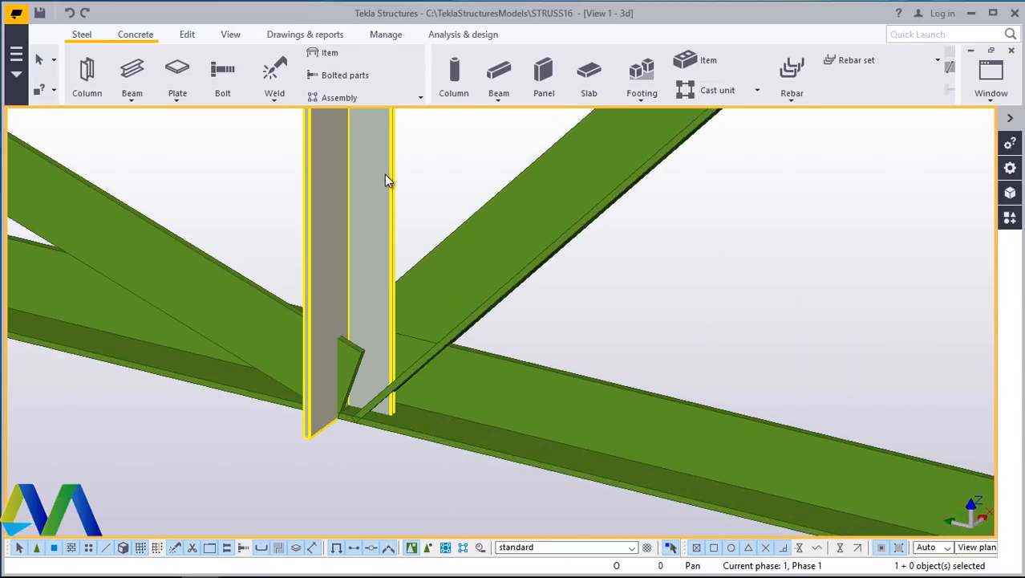
- Set the vertical web member's rotation to Front in its position properties and apply the change
{"action": "double_click", "coordinate": [386, 161]}
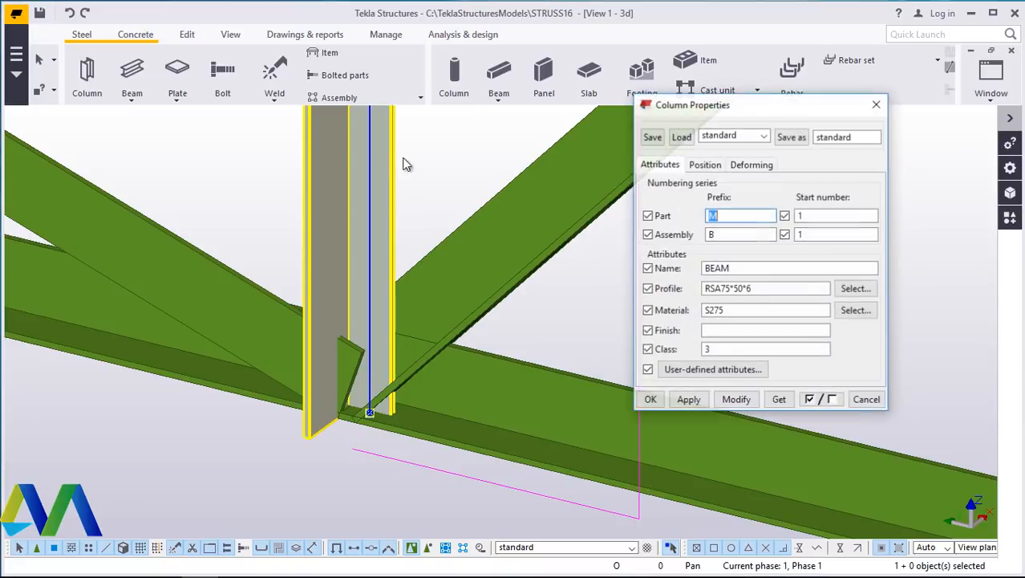
{"action": "left_click", "coordinate": [702, 166]}
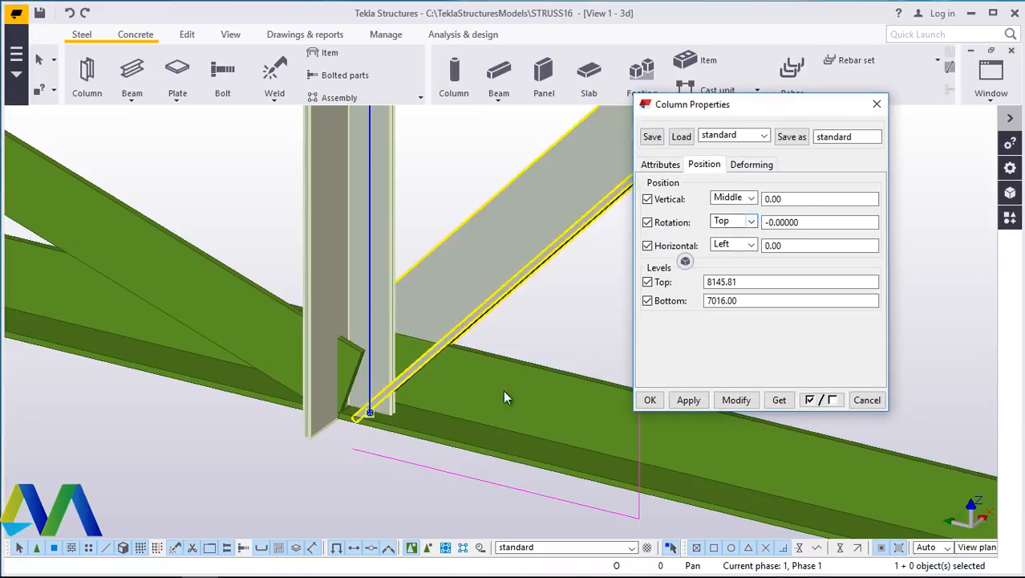
{"action": "left_click", "coordinate": [748, 223]}
{"action": "left_click", "coordinate": [729, 256]}
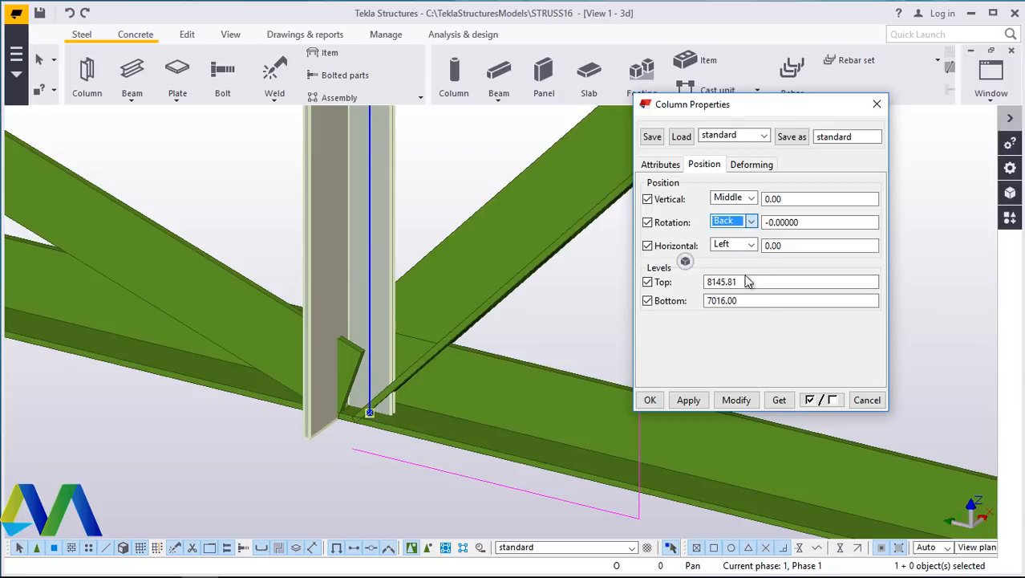
{"action": "left_click", "coordinate": [737, 401]}
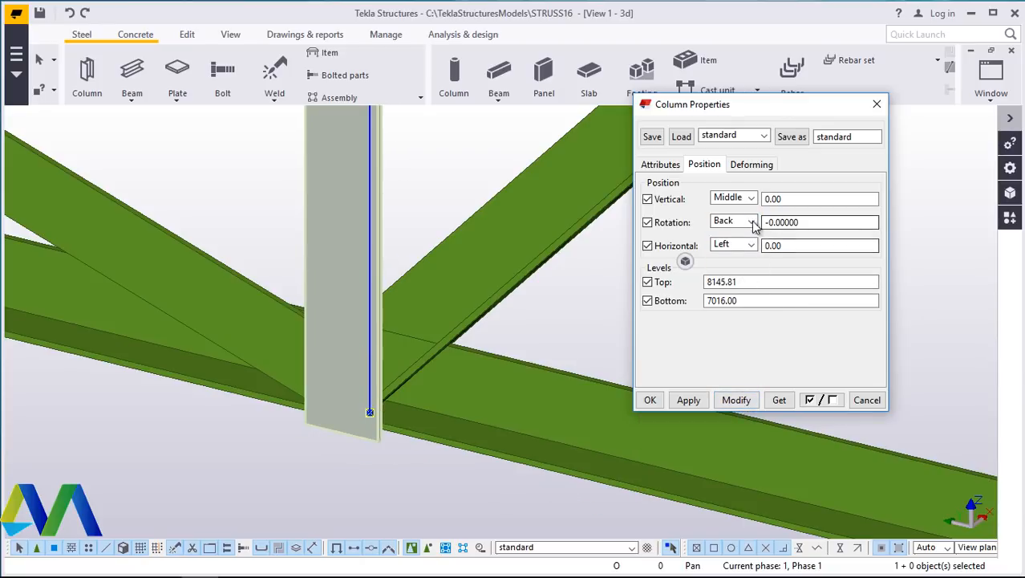
{"action": "left_click", "coordinate": [751, 223]}
{"action": "left_click", "coordinate": [724, 236]}
{"action": "left_click", "coordinate": [736, 401]}
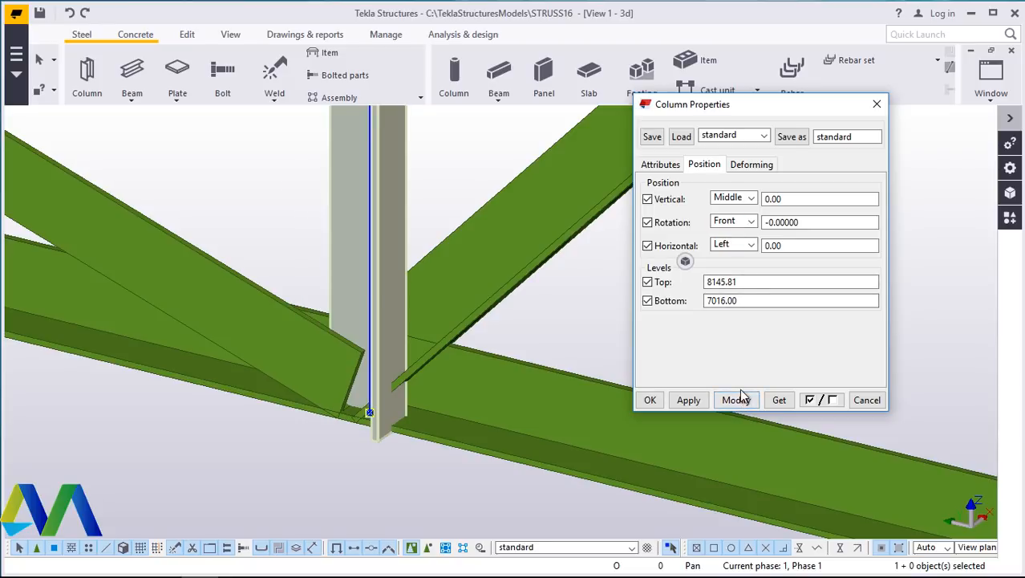
{"action": "left_click", "coordinate": [650, 400]}
- Set the adjoining diagonal's rotation to Below in its position properties and apply the change
{"action": "double_click", "coordinate": [167, 258]}
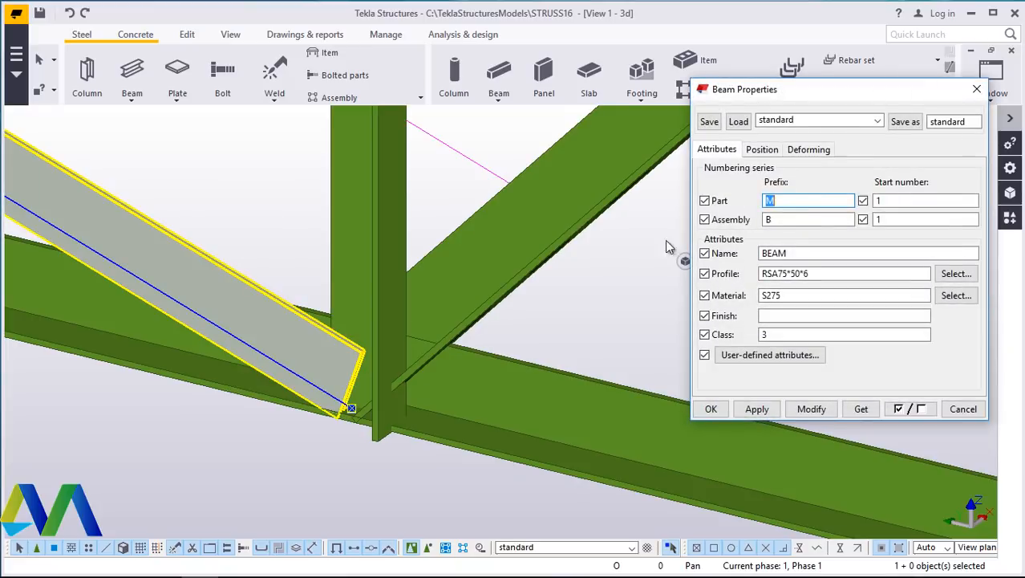
{"action": "left_click", "coordinate": [763, 148]}
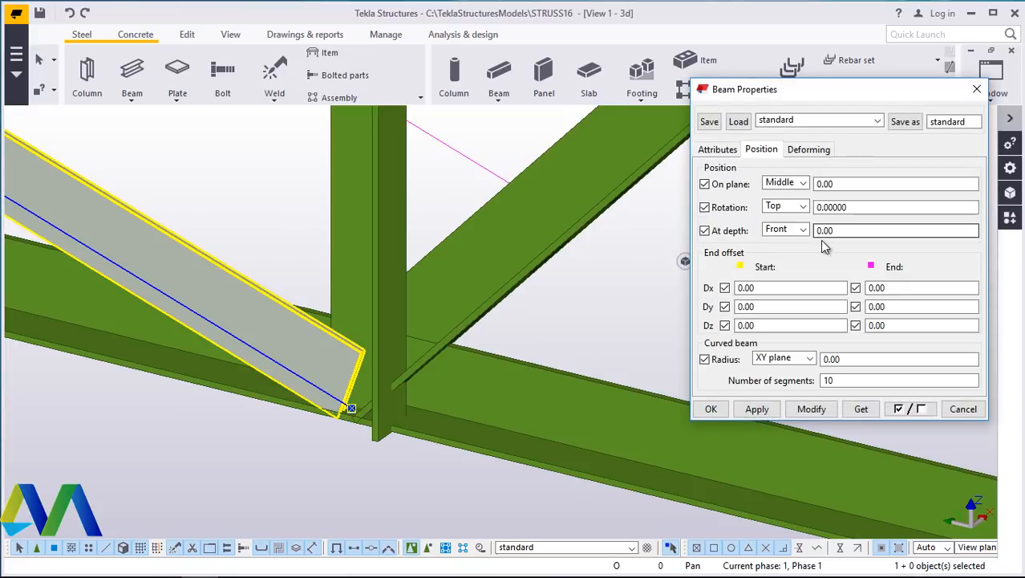
{"action": "left_click", "coordinate": [803, 207]}
{"action": "left_click", "coordinate": [779, 245]}
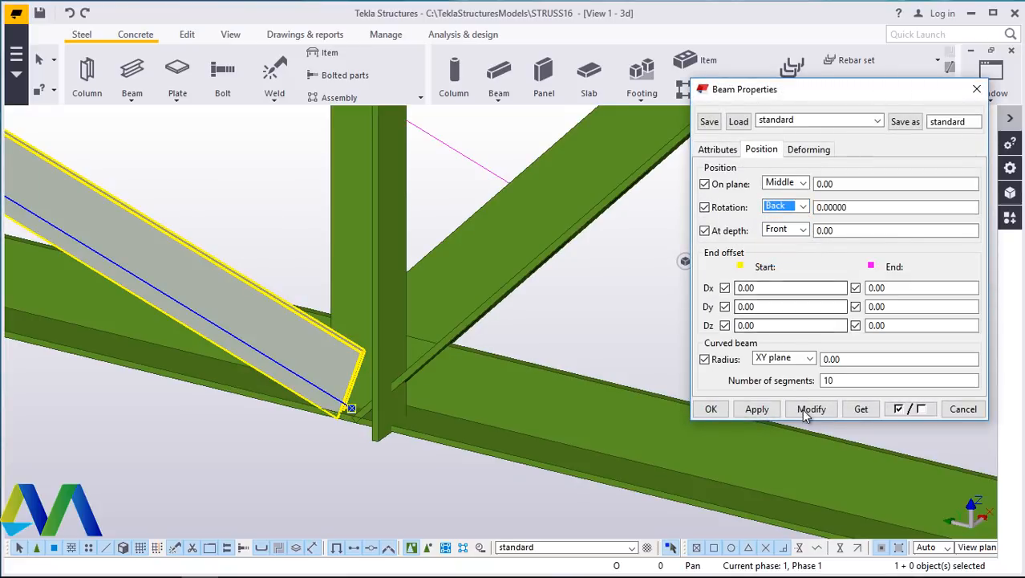
{"action": "left_click", "coordinate": [808, 410]}
{"action": "left_click", "coordinate": [803, 207]}
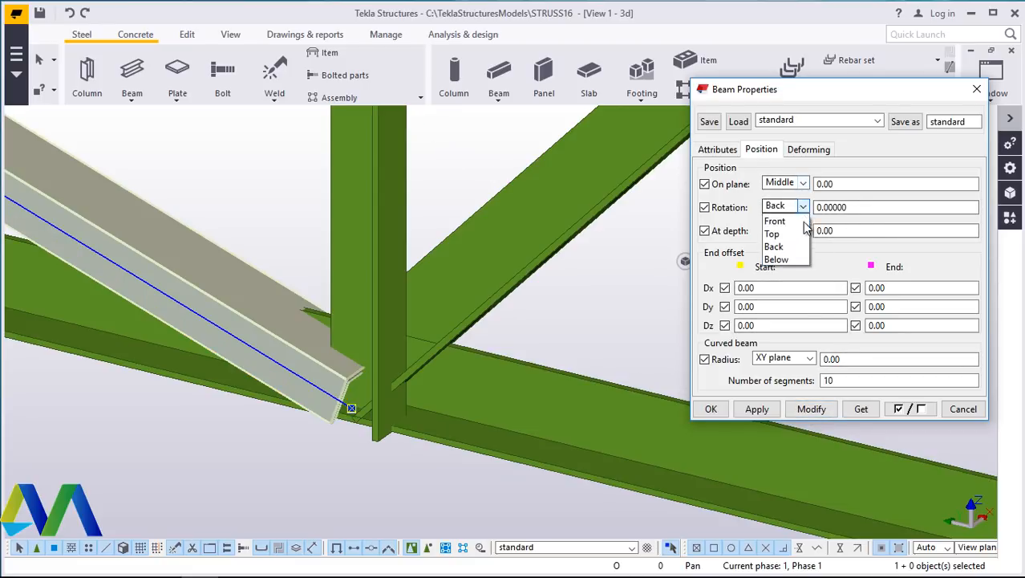
{"action": "left_click", "coordinate": [798, 260]}
{"action": "left_click", "coordinate": [811, 409]}
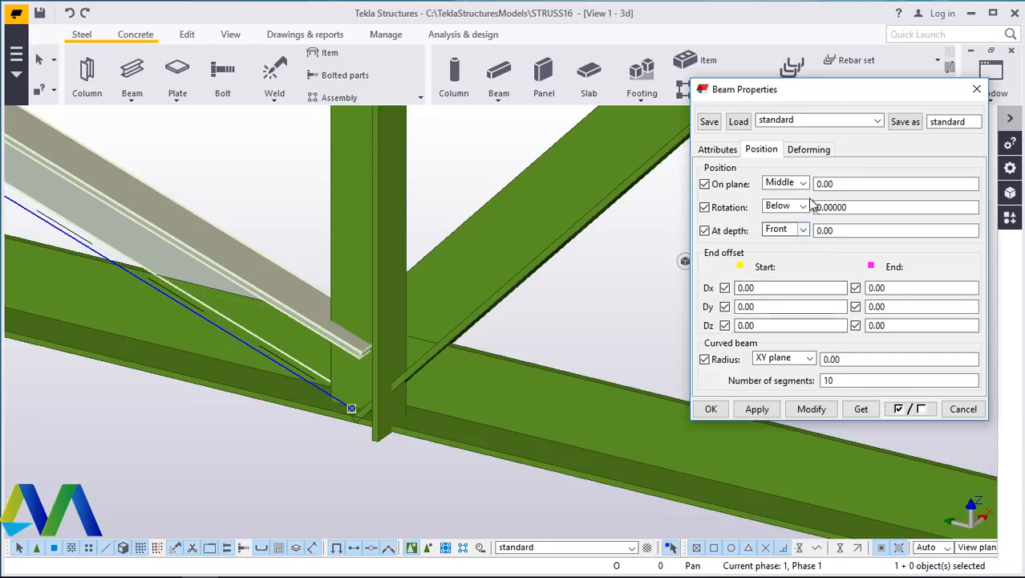
{"action": "left_click", "coordinate": [812, 410]}
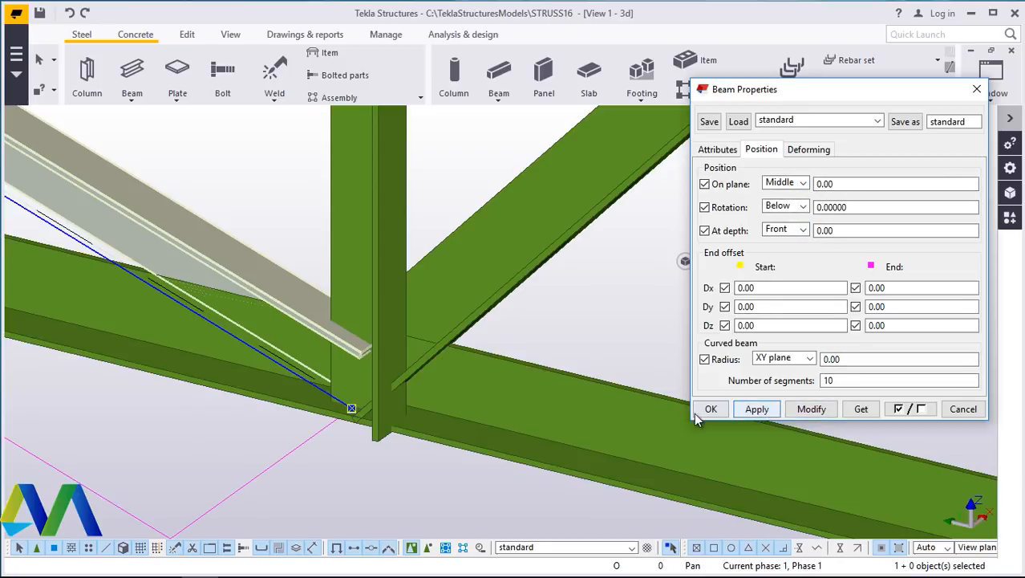
{"action": "left_click", "coordinate": [711, 409]}
- Set the vertical web member's horizontal position to Middle in its position properties and apply the modification
{"action": "left_click", "coordinate": [231, 34]}
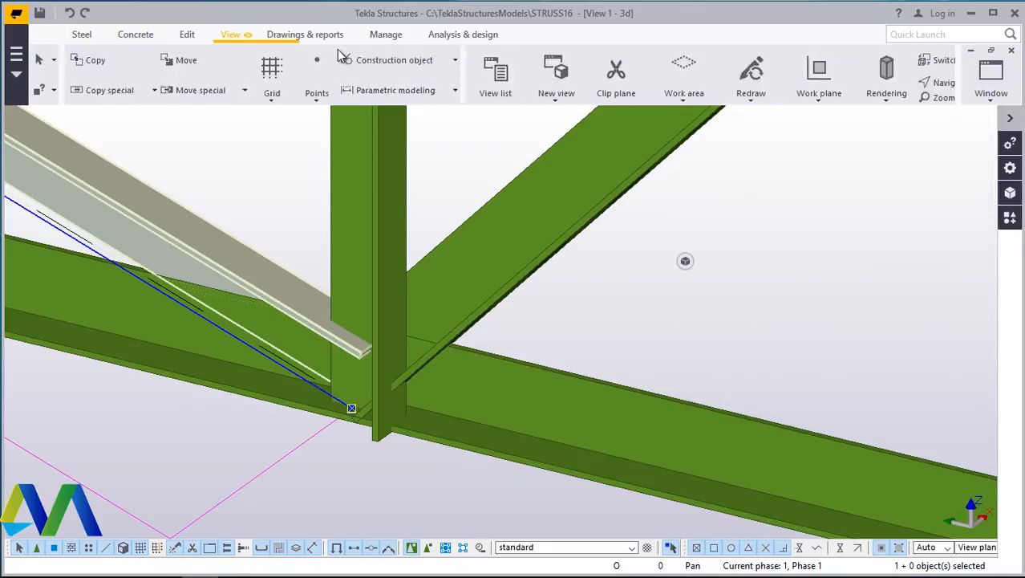
{"action": "left_click", "coordinate": [556, 84]}
{"action": "left_click", "coordinate": [577, 105]}
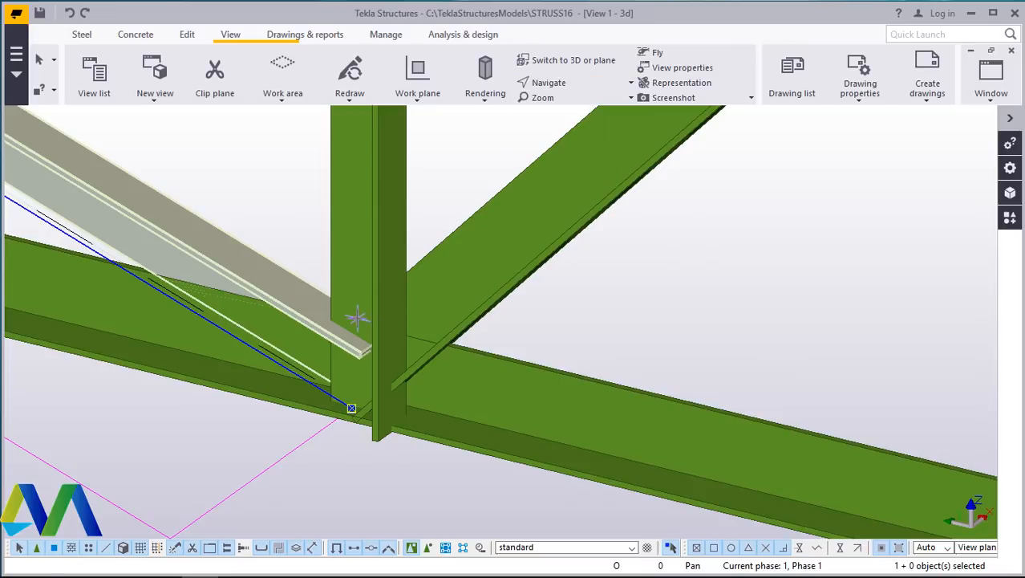
{"action": "left_click_drag", "start_coordinate": [361, 326], "coordinate": [634, 365]}
{"action": "right_click", "coordinate": [633, 365]}
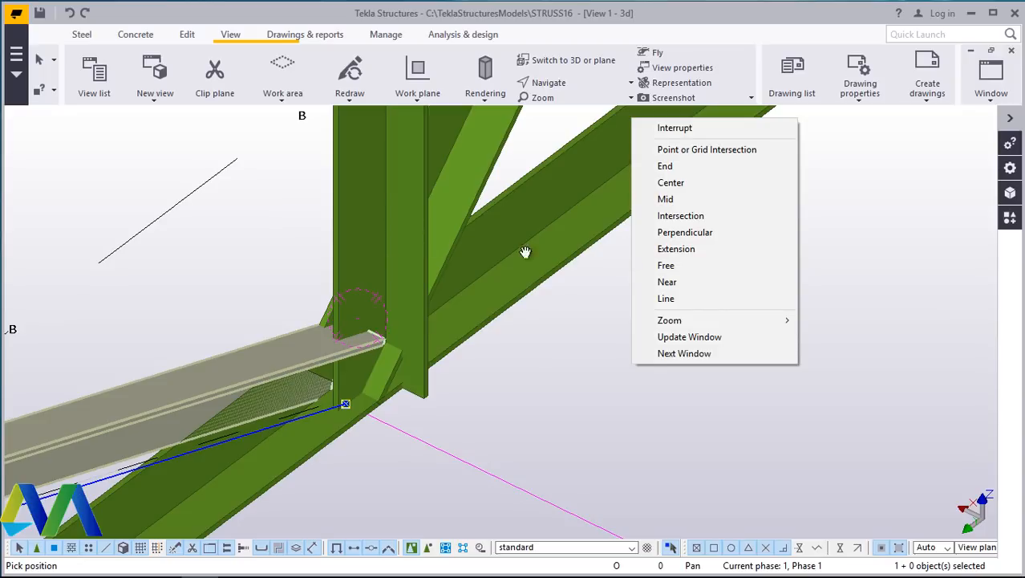
{"action": "left_click", "coordinate": [674, 128]}
{"action": "double_click", "coordinate": [377, 193]}
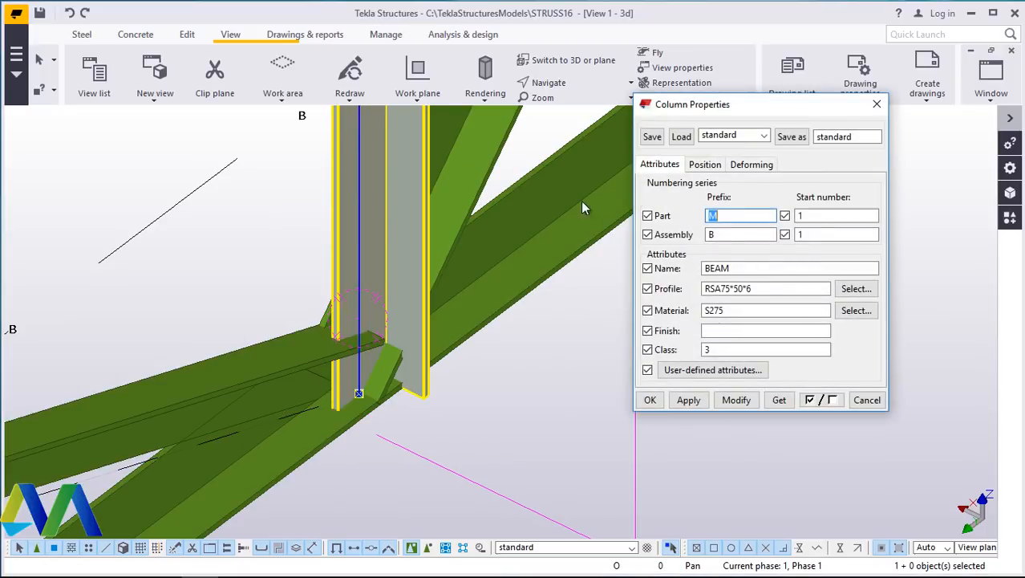
{"action": "left_click", "coordinate": [706, 165]}
{"action": "left_click", "coordinate": [751, 245]}
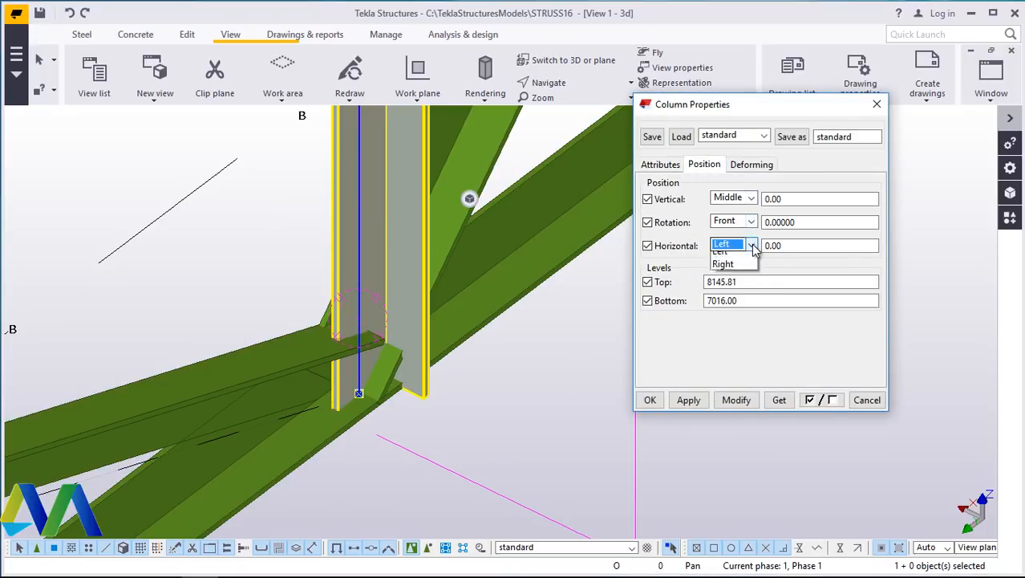
{"action": "left_click", "coordinate": [726, 273]}
{"action": "left_click", "coordinate": [738, 401]}
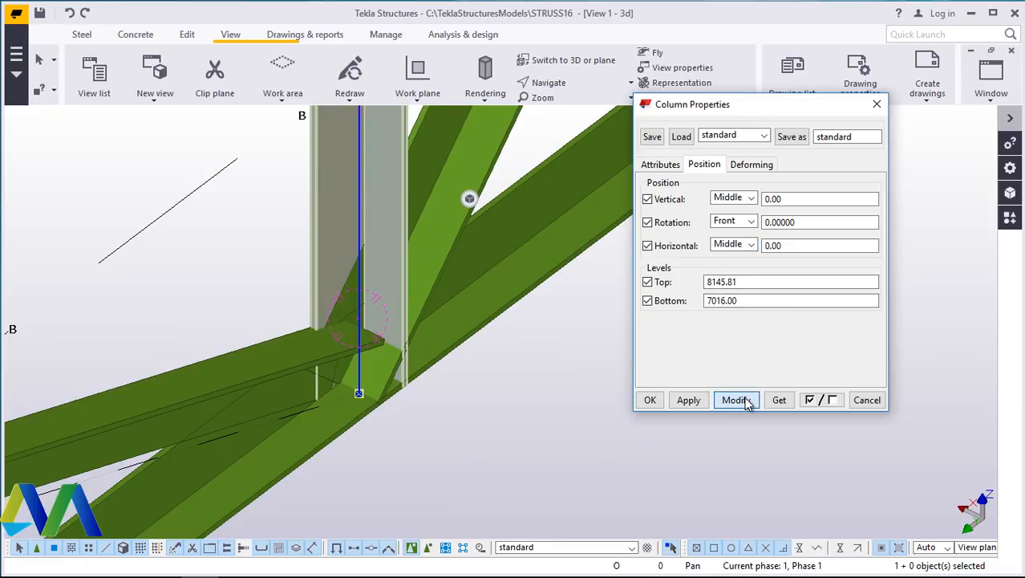
{"action": "left_click", "coordinate": [649, 400]}
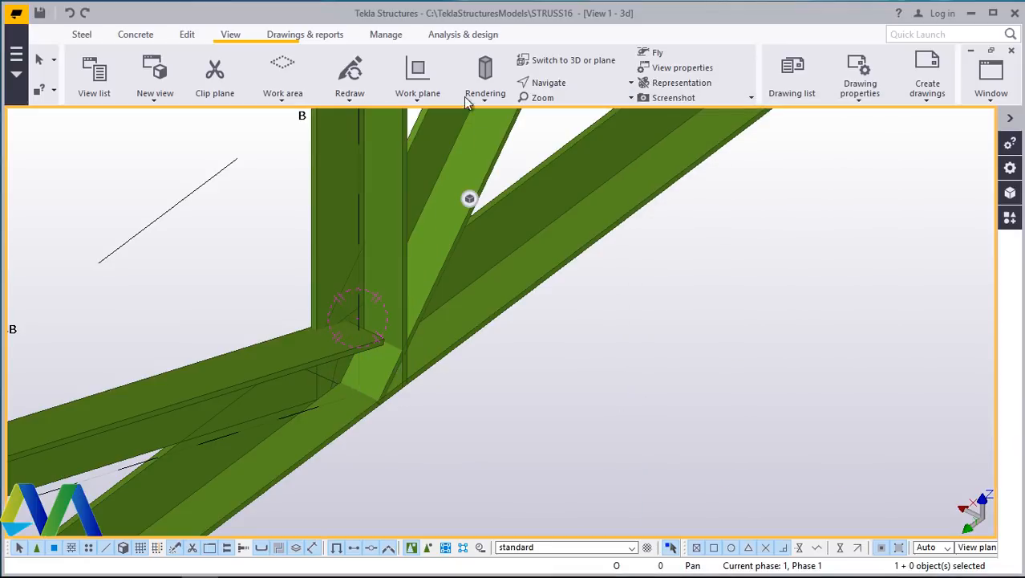
- Set the vertical member at the truss end above the column to a Middle horizontal position and apply the modification
{"action": "left_click", "coordinate": [547, 87]}
{"action": "left_click", "coordinate": [559, 133]}
{"action": "left_click_drag", "start_coordinate": [387, 309], "coordinate": [488, 335]}
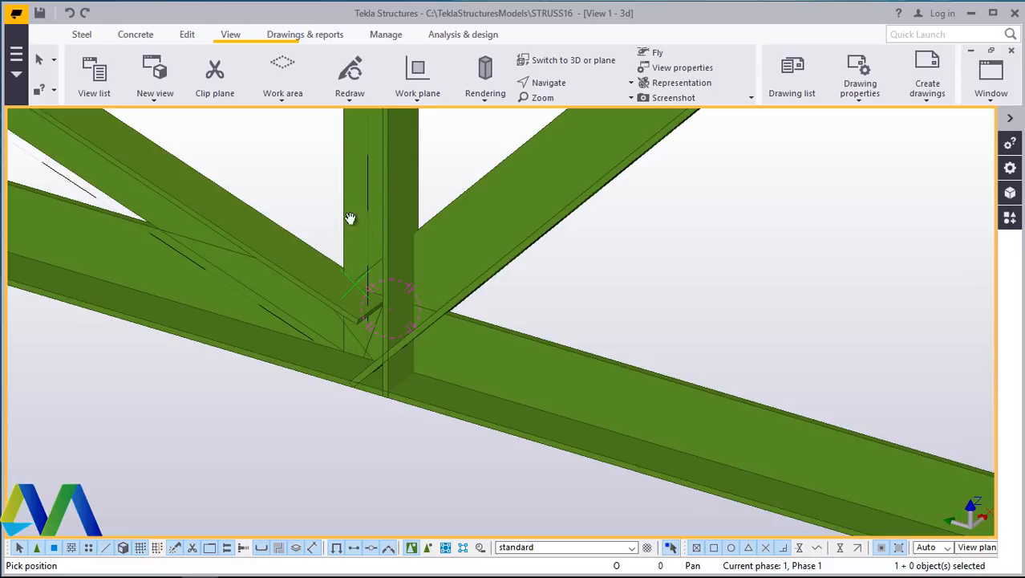
{"action": "scroll", "coordinate": [435, 360], "scroll_direction": "down", "scroll_amount": 8}
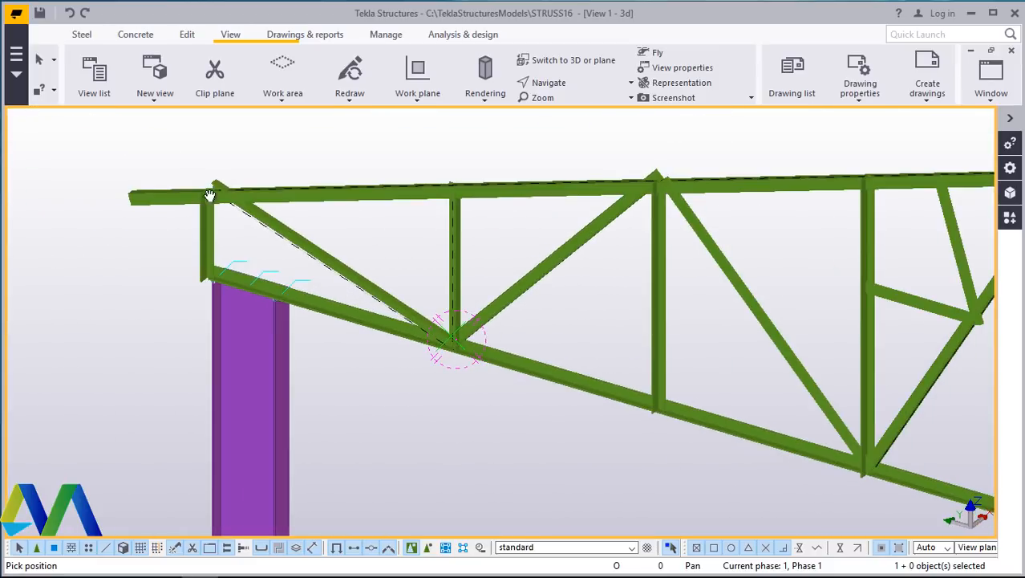
{"action": "scroll", "coordinate": [209, 195], "scroll_direction": "up", "scroll_amount": 8}
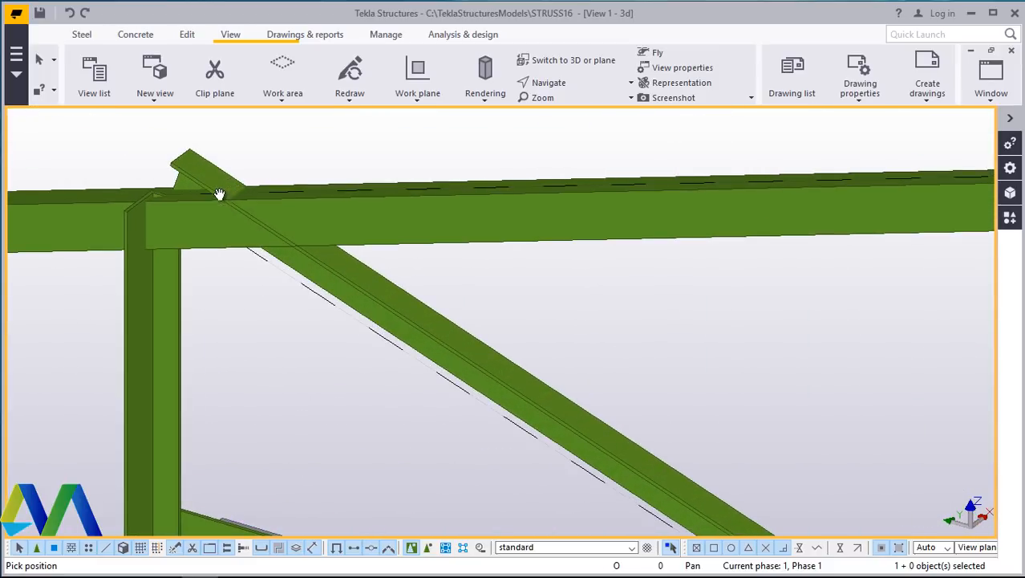
{"action": "scroll", "coordinate": [219, 195], "scroll_direction": "up", "scroll_amount": 8}
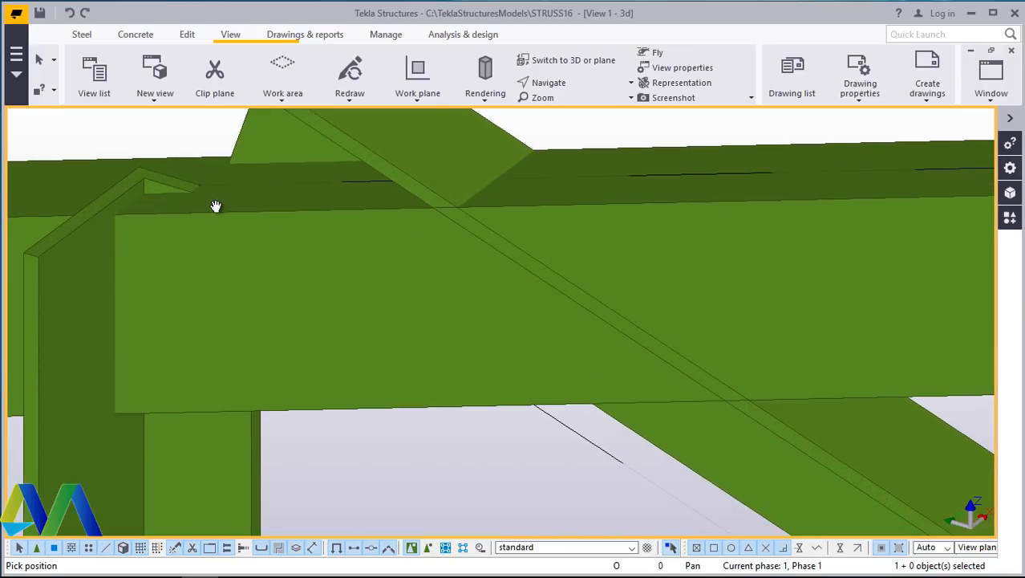
{"action": "scroll", "coordinate": [217, 206], "scroll_direction": "down", "scroll_amount": 5}
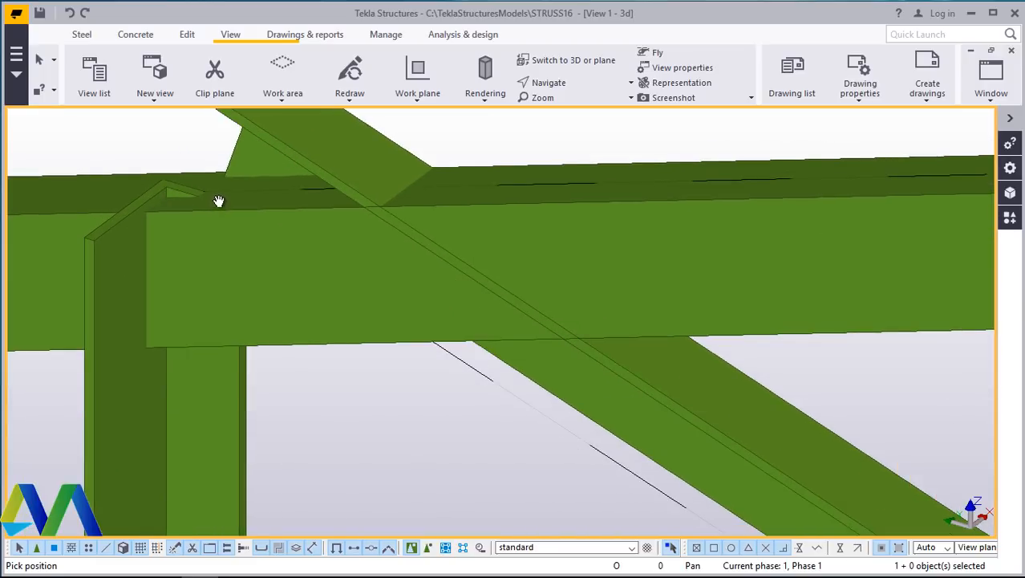
{"action": "right_click", "coordinate": [283, 336]}
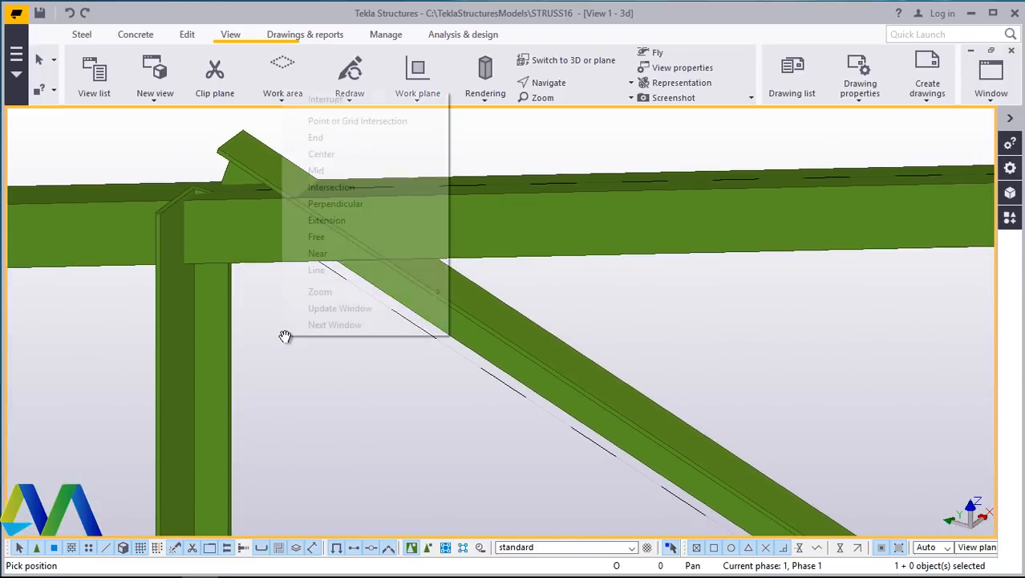
{"action": "left_click", "coordinate": [297, 103]}
{"action": "scroll", "coordinate": [300, 148], "scroll_direction": "down", "scroll_amount": 3}
{"action": "scroll", "coordinate": [253, 436], "scroll_direction": "up", "scroll_amount": 5}
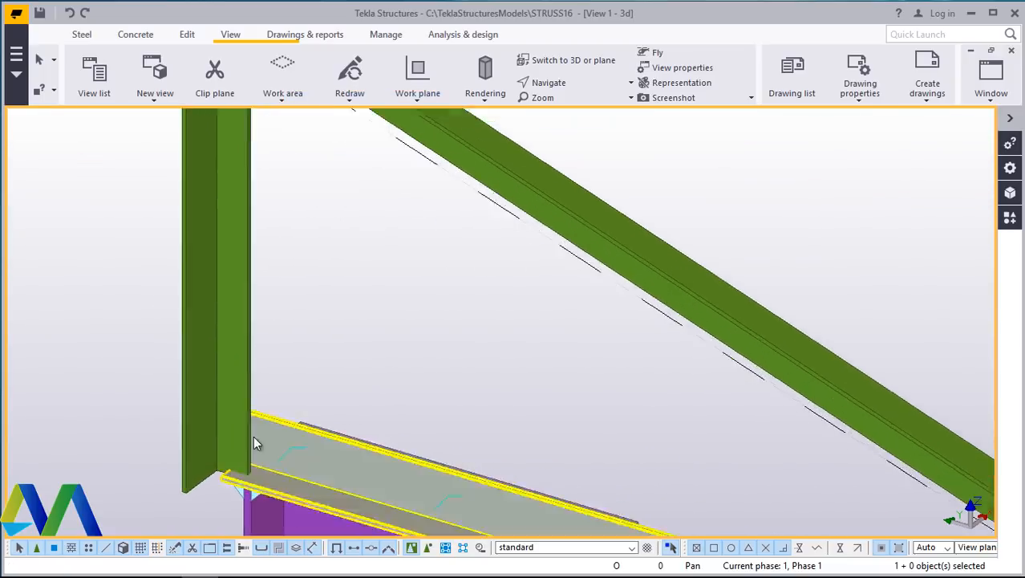
{"action": "double_click", "coordinate": [240, 303]}
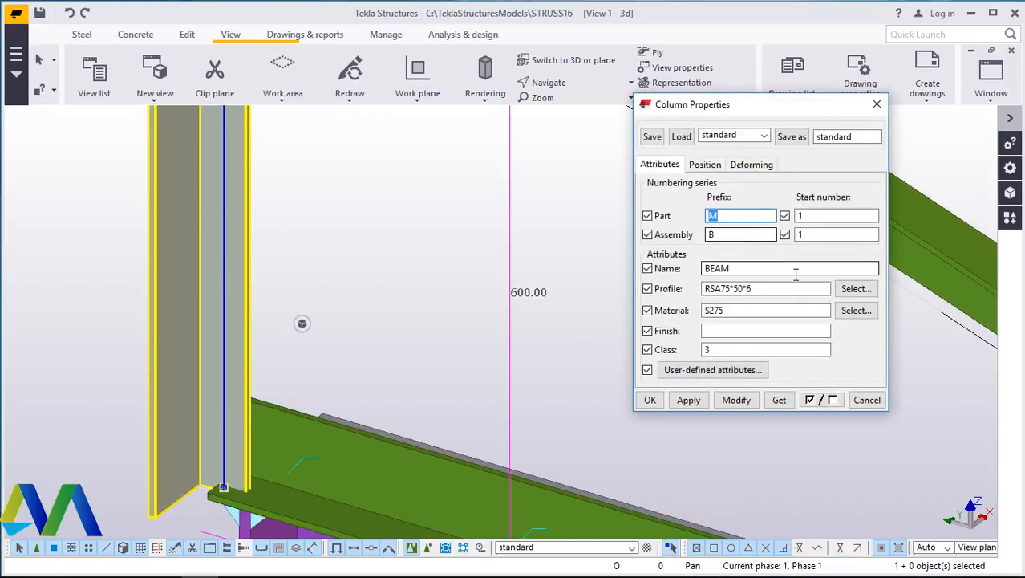
{"action": "left_click", "coordinate": [705, 164]}
{"action": "left_click", "coordinate": [754, 246]}
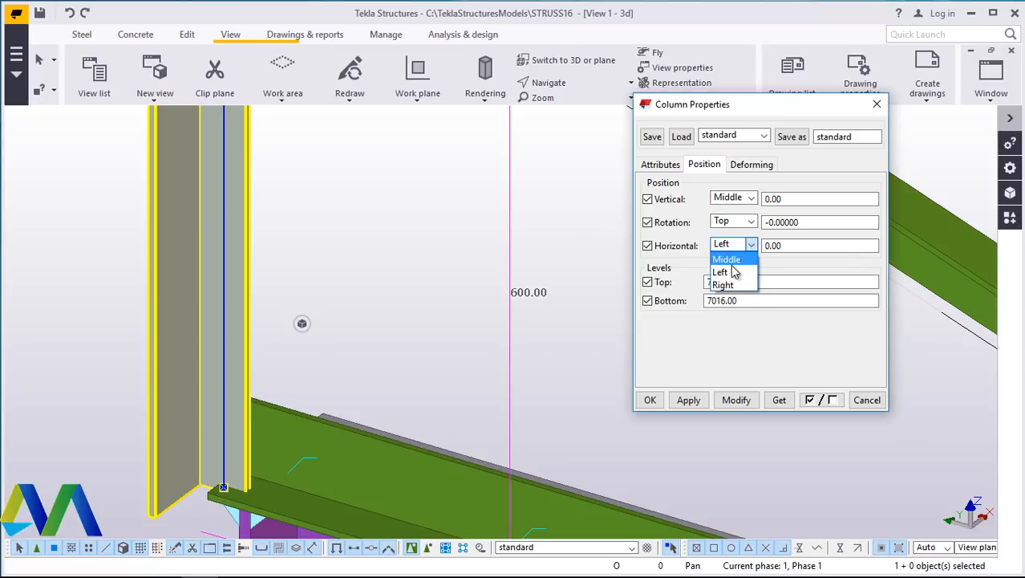
{"action": "left_click", "coordinate": [734, 266]}
{"action": "left_click", "coordinate": [738, 401]}
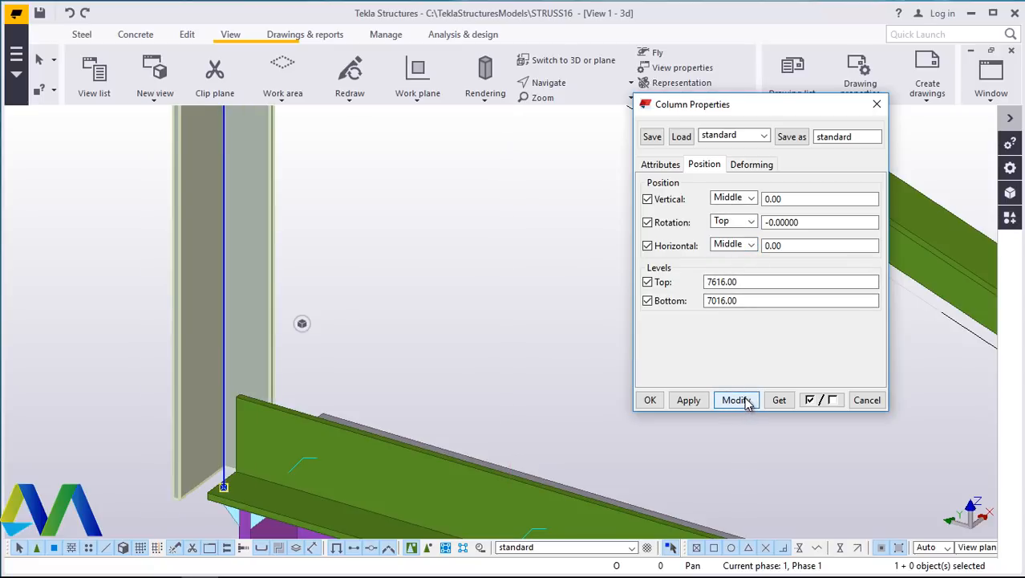
{"action": "left_click", "coordinate": [650, 401]}
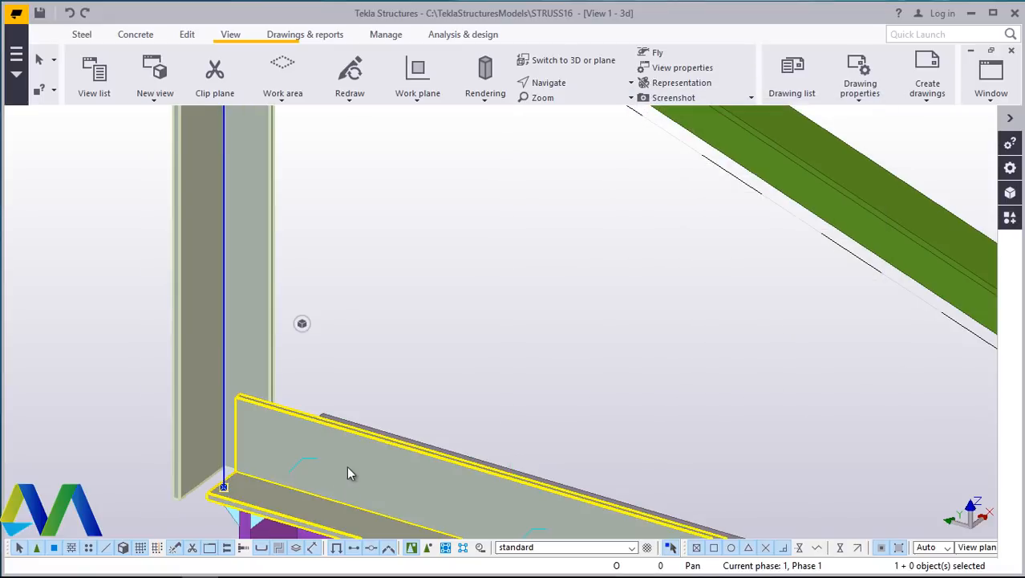
- Extend the lower chord at the column end by setting its start Dx end offset to -200
{"action": "scroll", "coordinate": [249, 393], "scroll_direction": "up", "scroll_amount": 4}
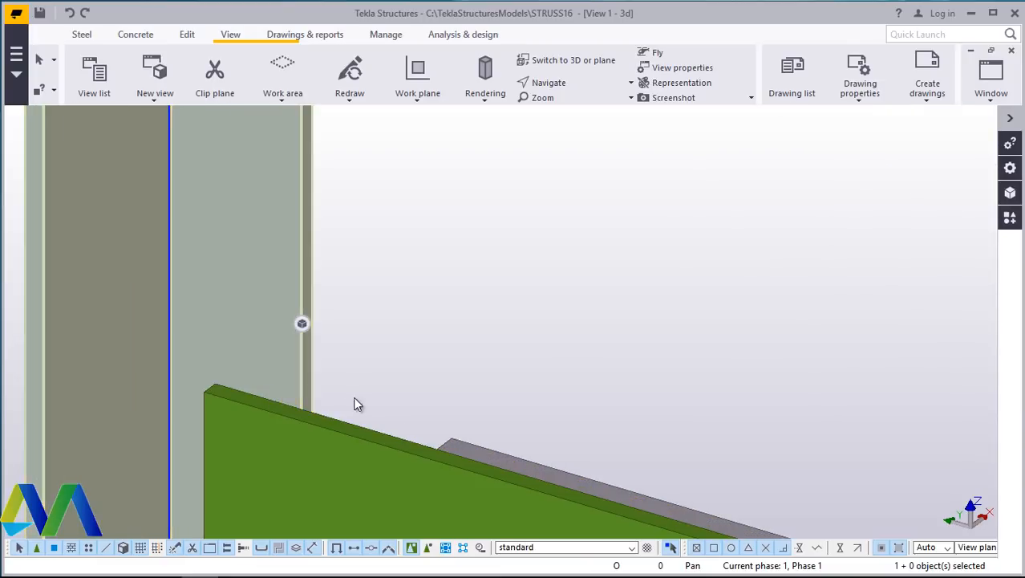
{"action": "scroll", "coordinate": [284, 374], "scroll_direction": "down", "scroll_amount": 3}
{"action": "scroll", "coordinate": [248, 379], "scroll_direction": "down", "scroll_amount": 5}
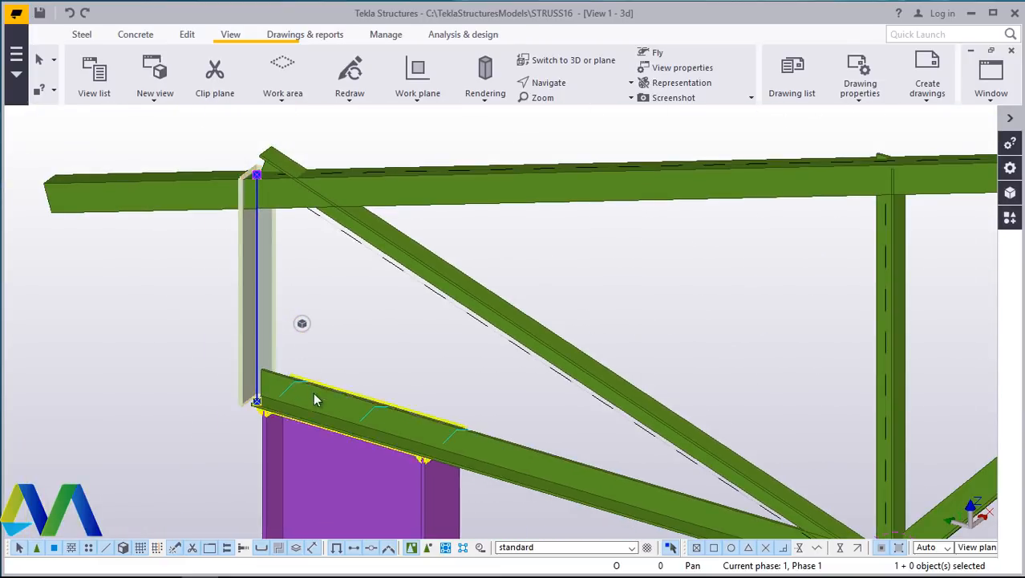
{"action": "double_click", "coordinate": [314, 393]}
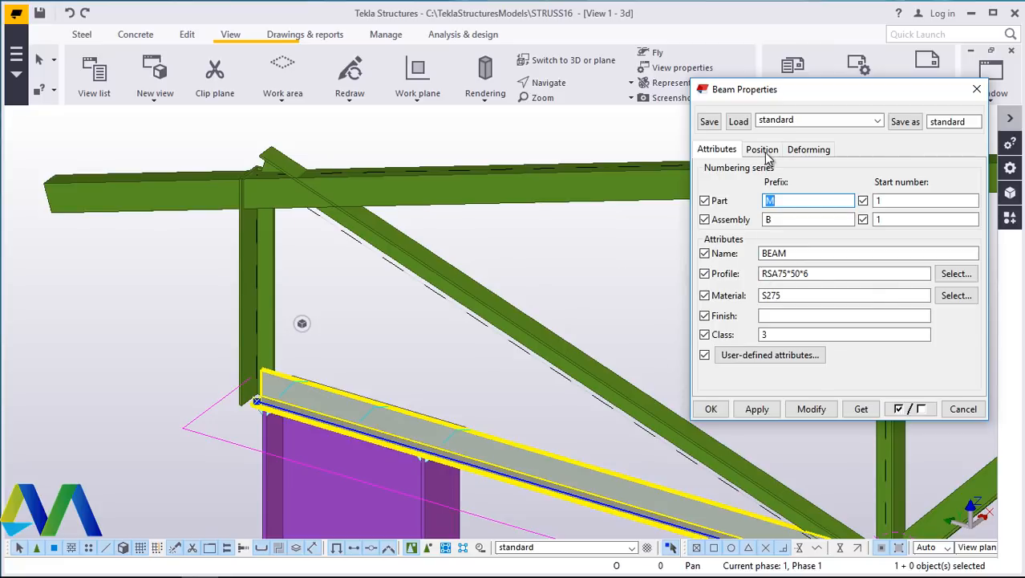
{"action": "left_click", "coordinate": [762, 150]}
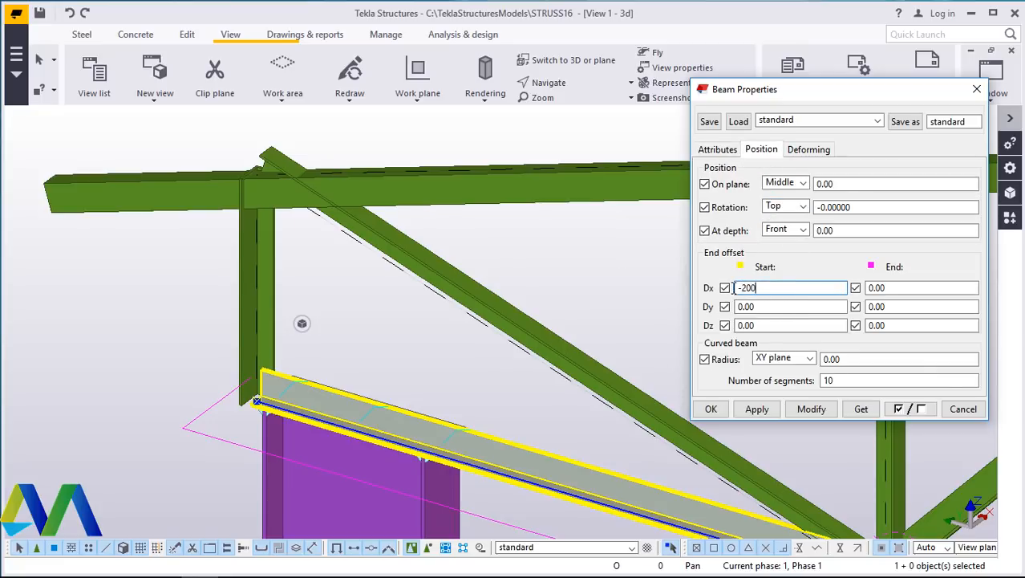
{"action": "left_click", "coordinate": [810, 409]}
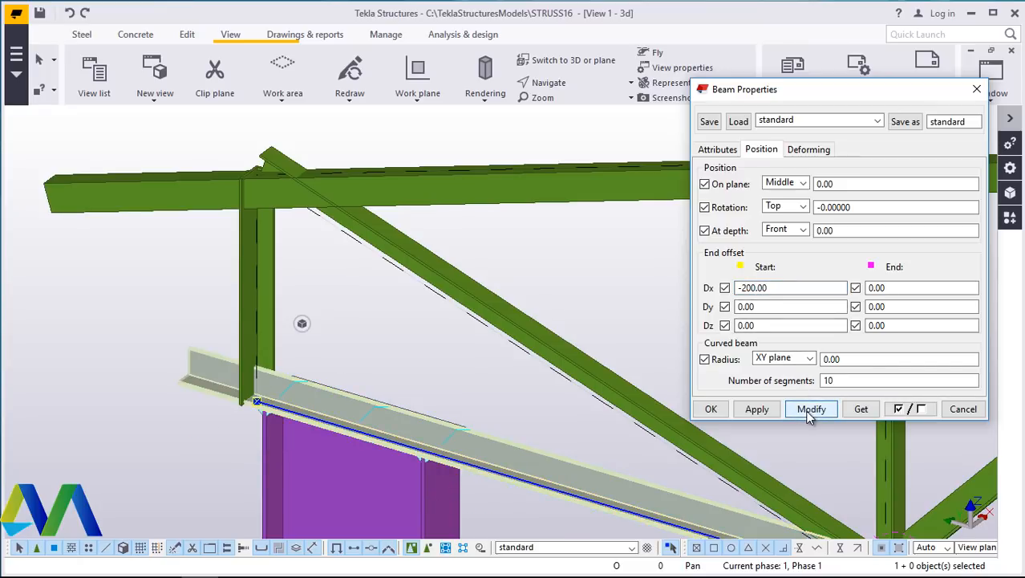
{"action": "left_click", "coordinate": [710, 410]}
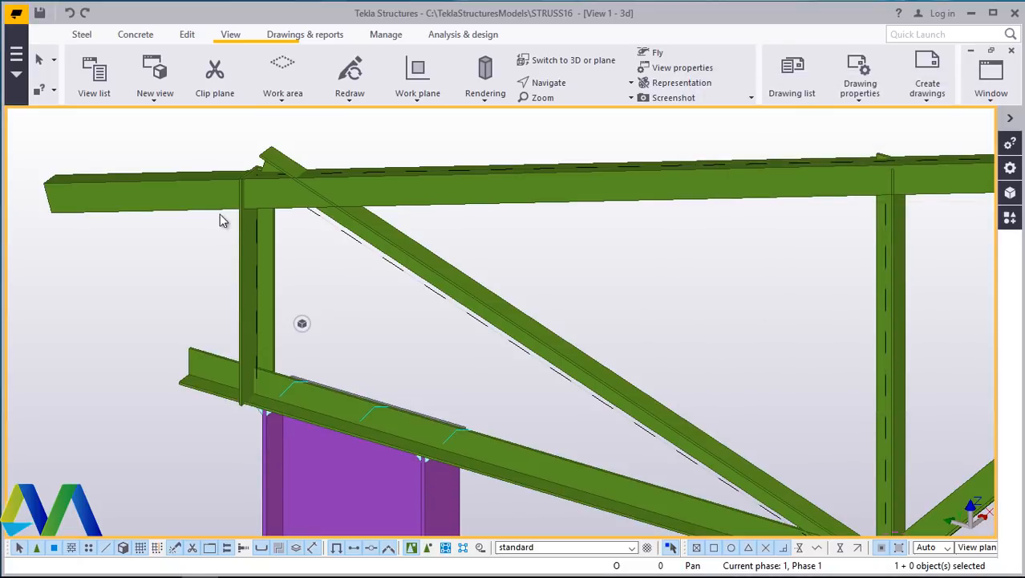
- Extend the lower chord at the opposite column end by setting its end Dx end offset to 200
{"action": "scroll", "coordinate": [308, 230], "scroll_direction": "down", "scroll_amount": 10}
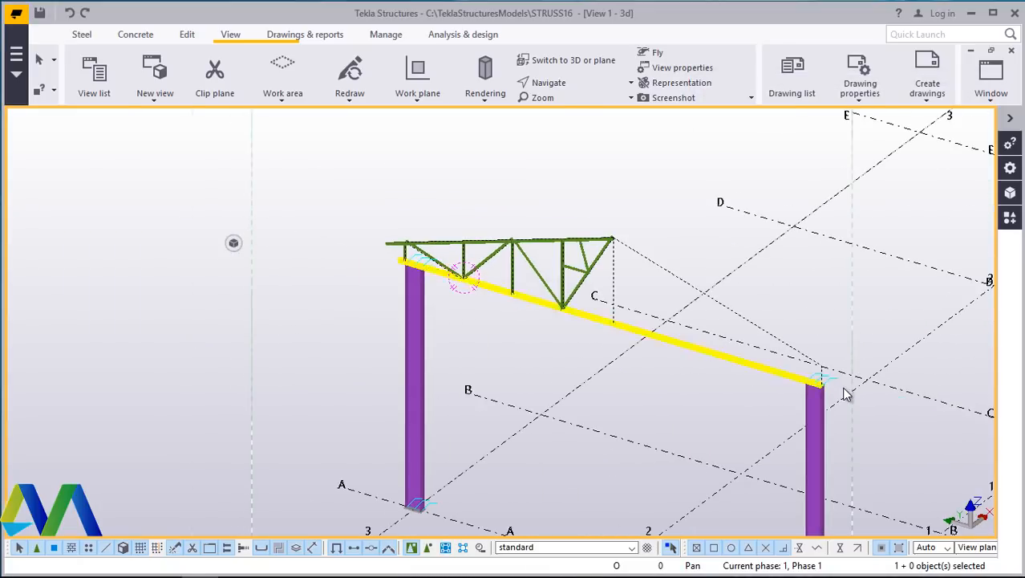
{"action": "scroll", "coordinate": [821, 383], "scroll_direction": "up", "scroll_amount": 4}
{"action": "scroll", "coordinate": [802, 387], "scroll_direction": "up", "scroll_amount": 5}
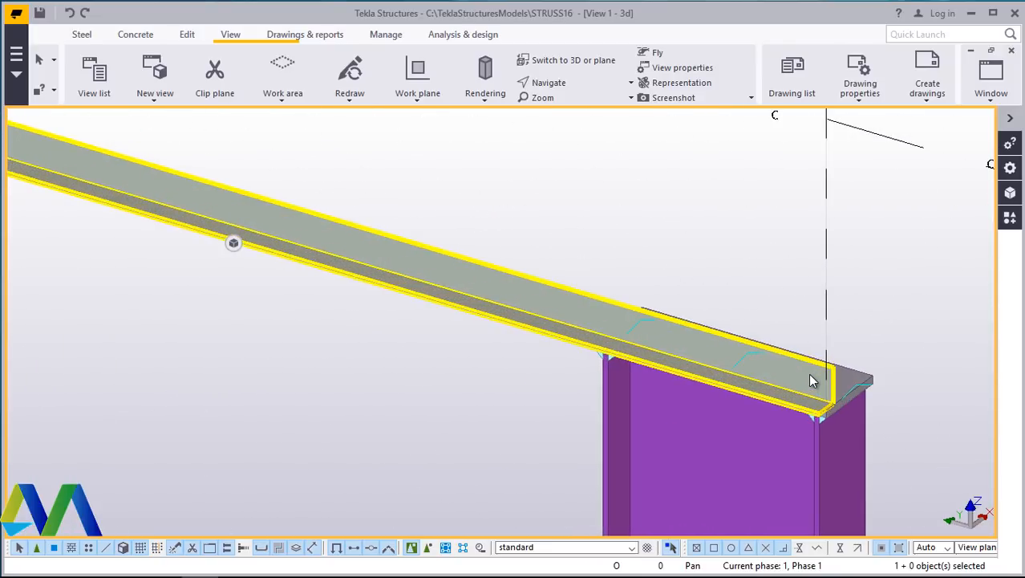
{"action": "double_click", "coordinate": [808, 373]}
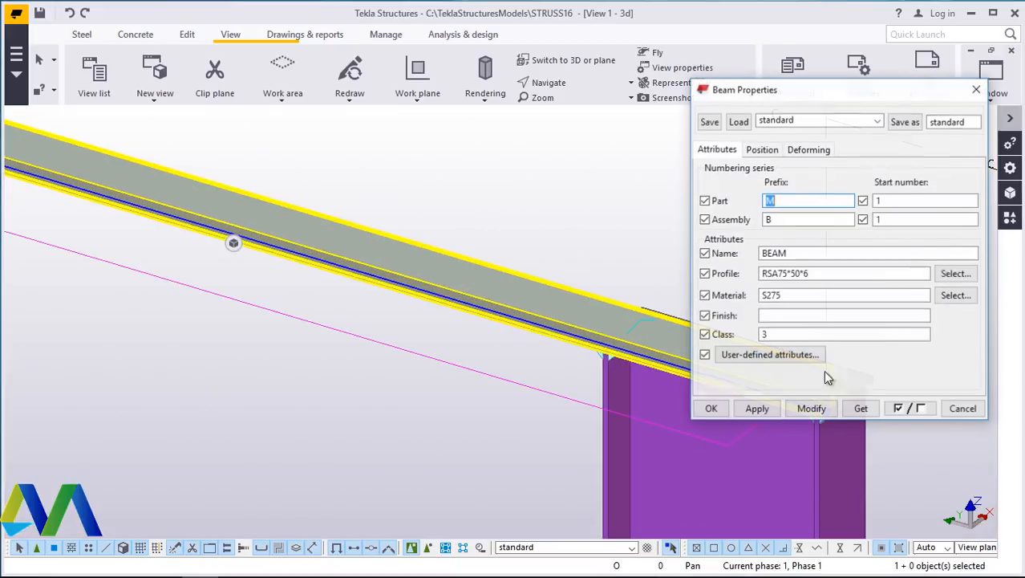
{"action": "left_click", "coordinate": [772, 152]}
{"action": "left_click_drag", "start_coordinate": [842, 93], "coordinate": [457, 86]}
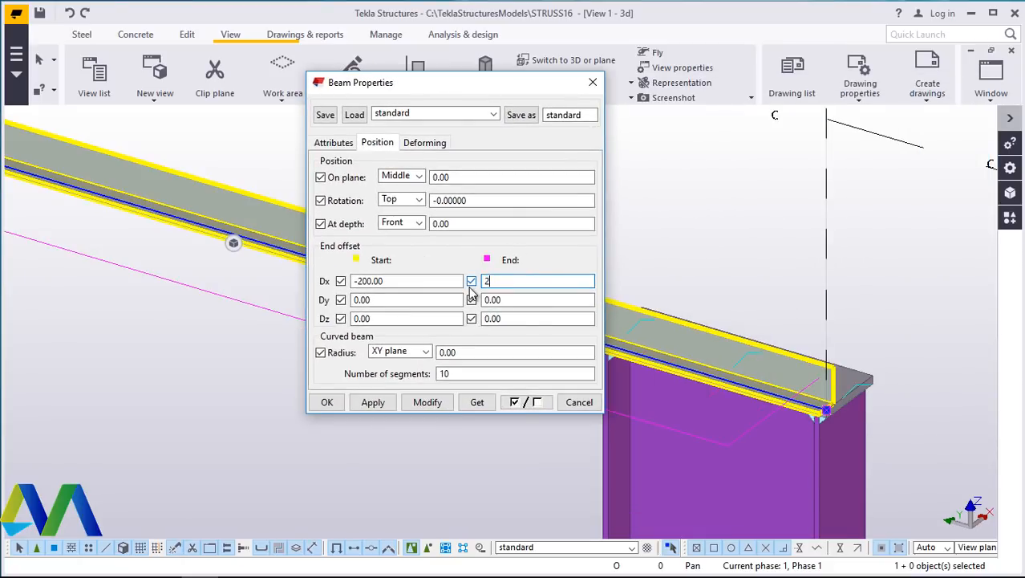
{"action": "left_click", "coordinate": [433, 404]}
{"action": "left_click", "coordinate": [327, 403]}
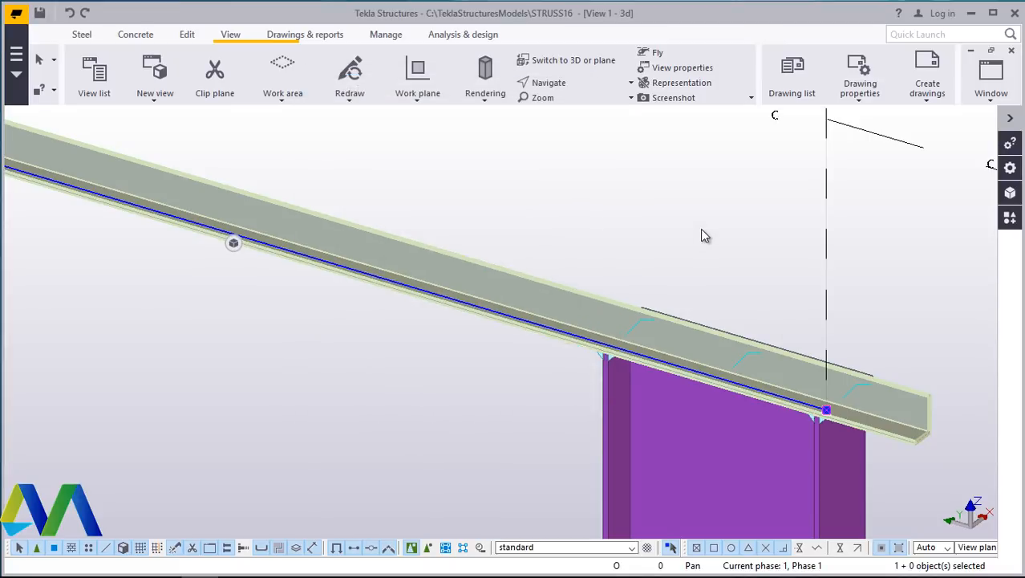
- Set the vertical web member at the truss end above the column to a Below rotation and apply the modification
{"action": "scroll", "coordinate": [742, 321], "scroll_direction": "down", "scroll_amount": 5}
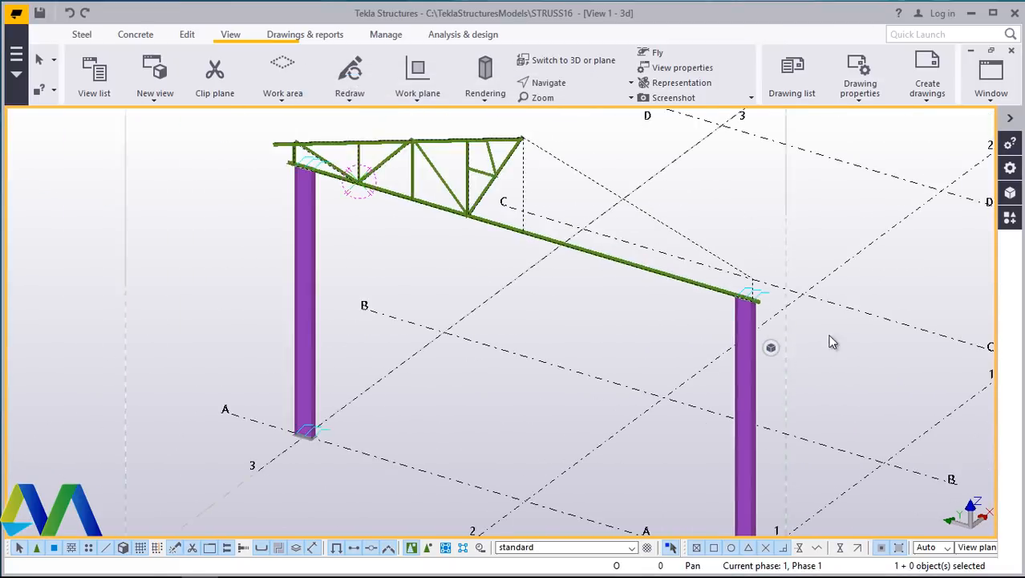
{"action": "scroll", "coordinate": [264, 155], "scroll_direction": "up", "scroll_amount": 4}
{"action": "scroll", "coordinate": [265, 155], "scroll_direction": "up", "scroll_amount": 5}
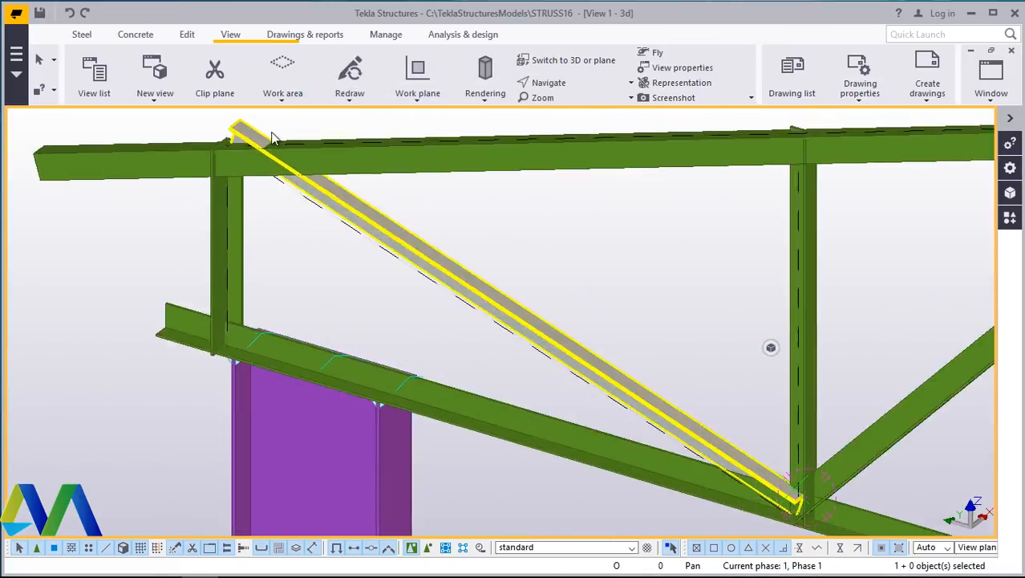
{"action": "left_click", "coordinate": [553, 84]}
{"action": "left_click", "coordinate": [545, 99]}
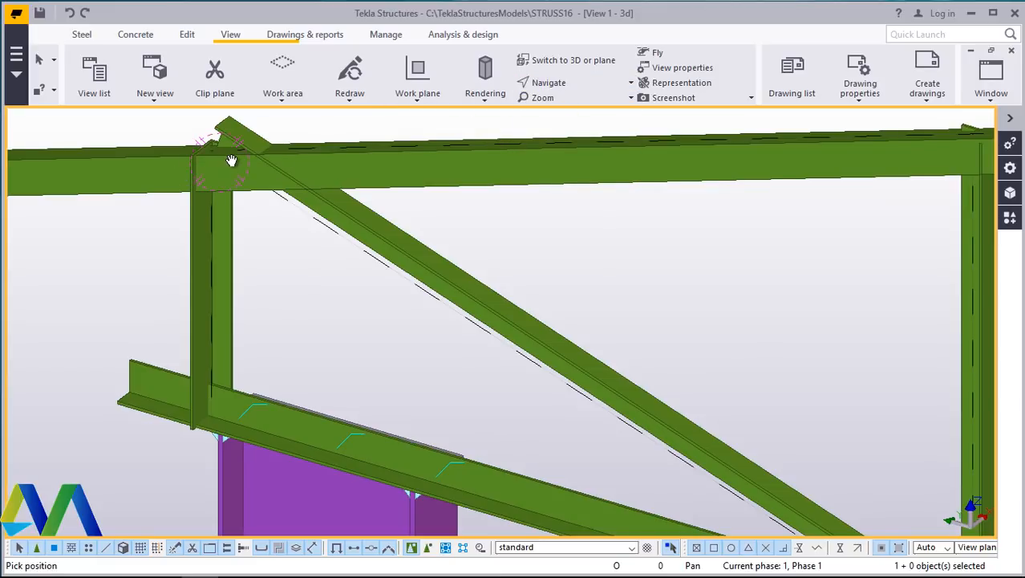
{"action": "middle_click_drag", "start_coordinate": [231, 160], "coordinate": [702, 231], "text": "ctrl"}
{"action": "scroll", "coordinate": [239, 194], "scroll_direction": "up", "scroll_amount": 3}
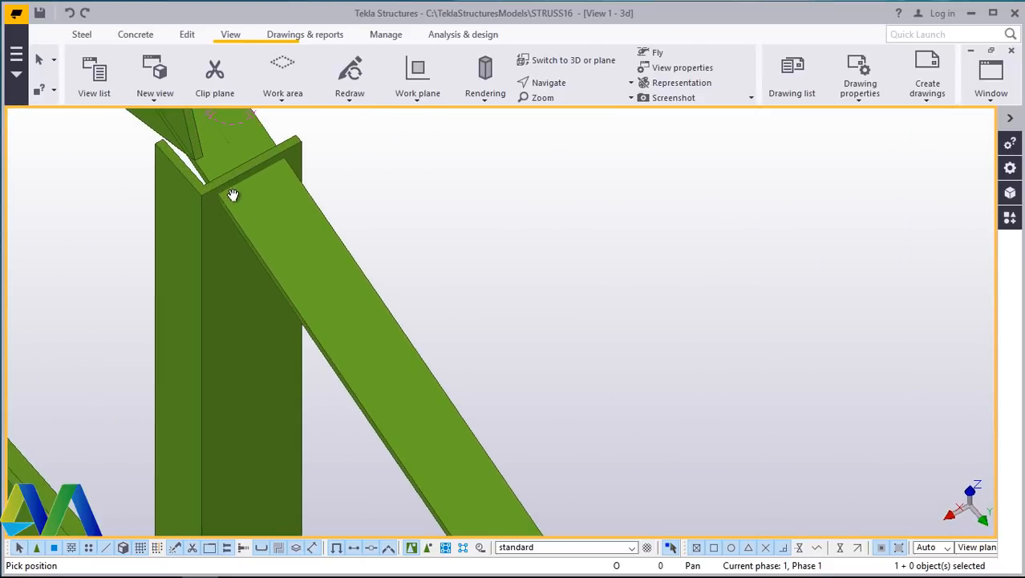
{"action": "right_click", "coordinate": [424, 193]}
{"action": "left_click", "coordinate": [425, 201]}
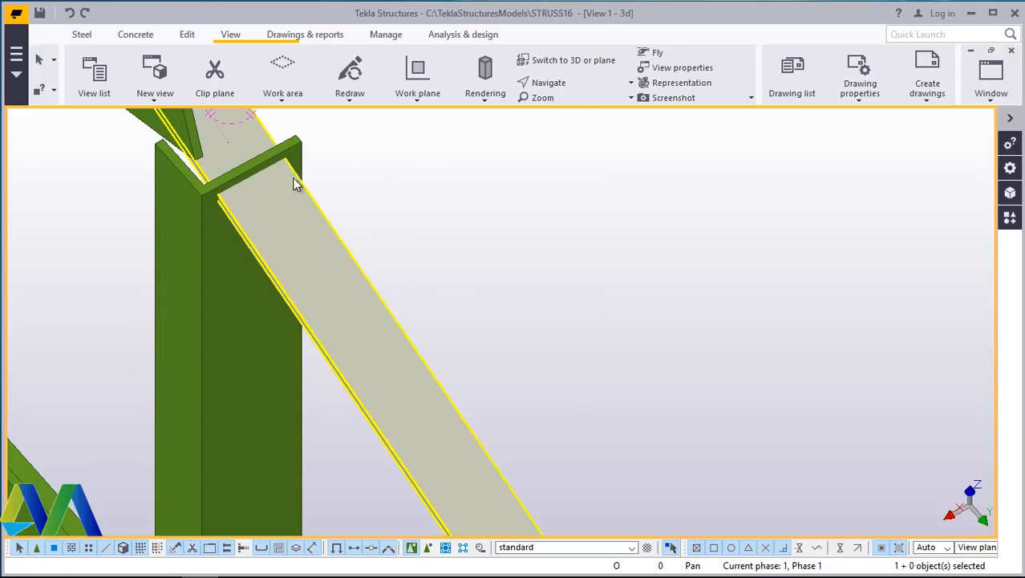
{"action": "double_click", "coordinate": [208, 225]}
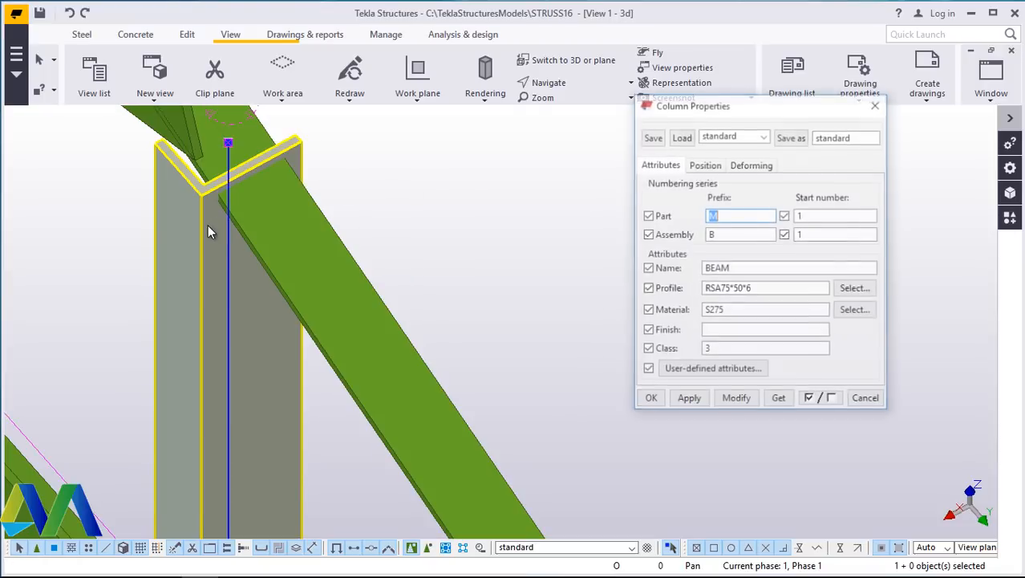
{"action": "left_click", "coordinate": [705, 164]}
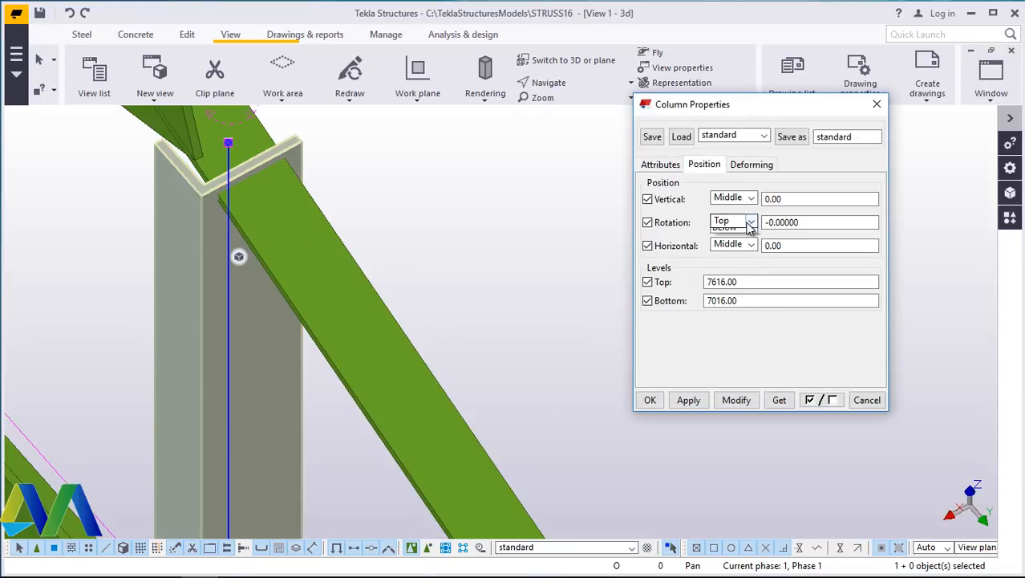
{"action": "left_click", "coordinate": [724, 272]}
{"action": "left_click", "coordinate": [736, 400]}
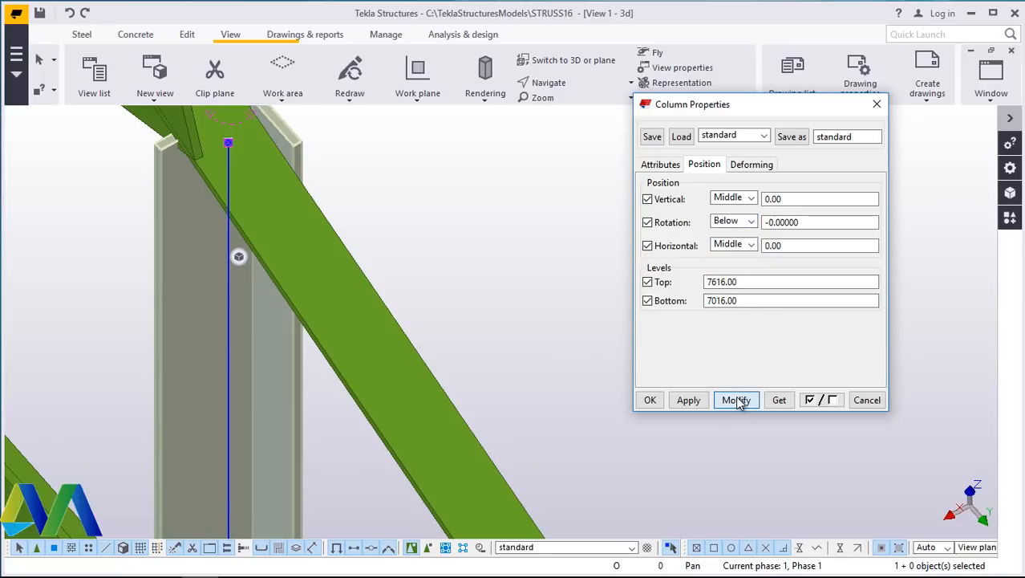
- Try Top, Back and Below rotations for the end vertical member, applying each modification in turn
{"action": "scroll", "coordinate": [485, 331], "scroll_direction": "down", "scroll_amount": 2}
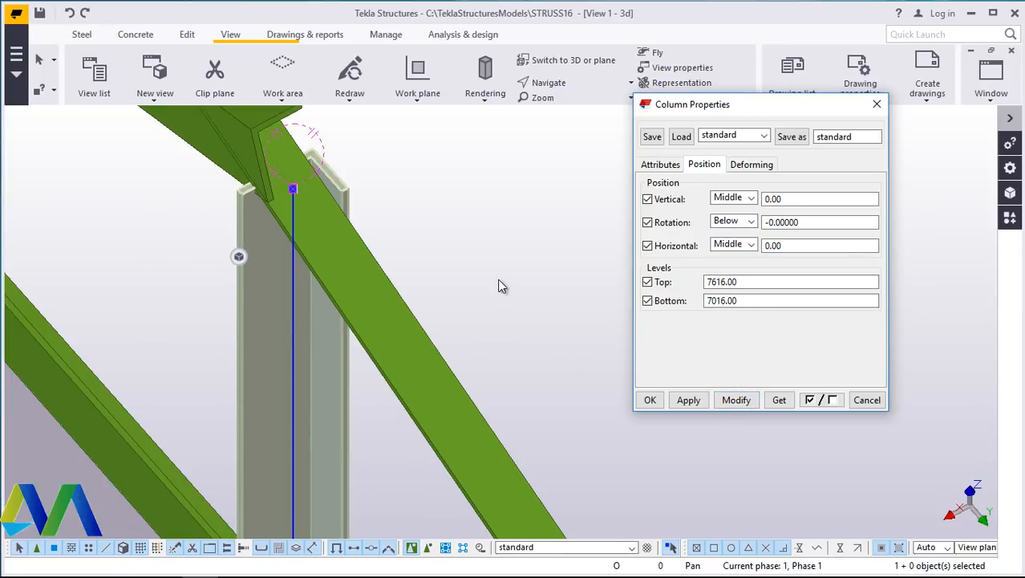
{"action": "left_click", "coordinate": [752, 223]}
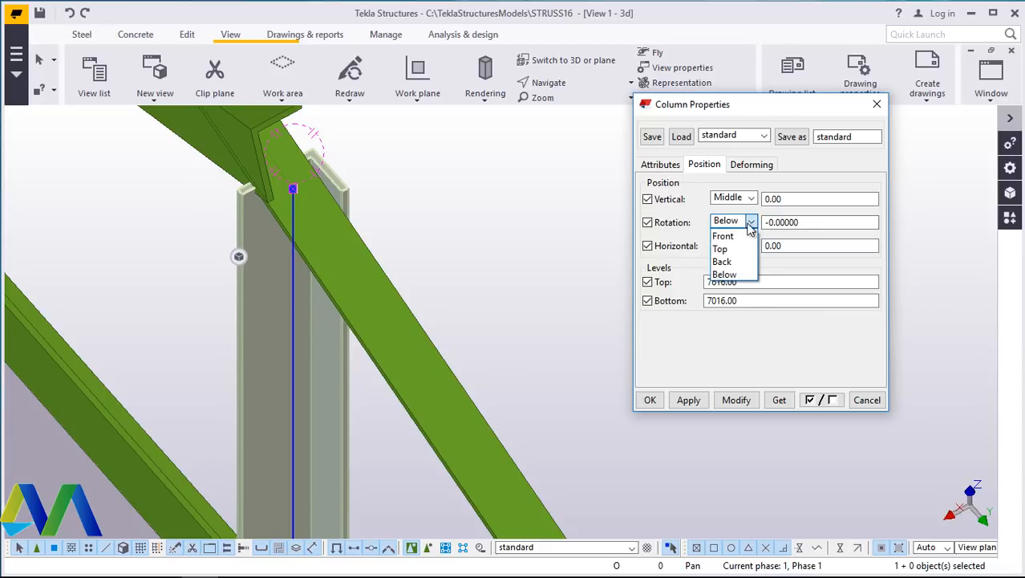
{"action": "left_click", "coordinate": [726, 251]}
{"action": "left_click", "coordinate": [736, 399]}
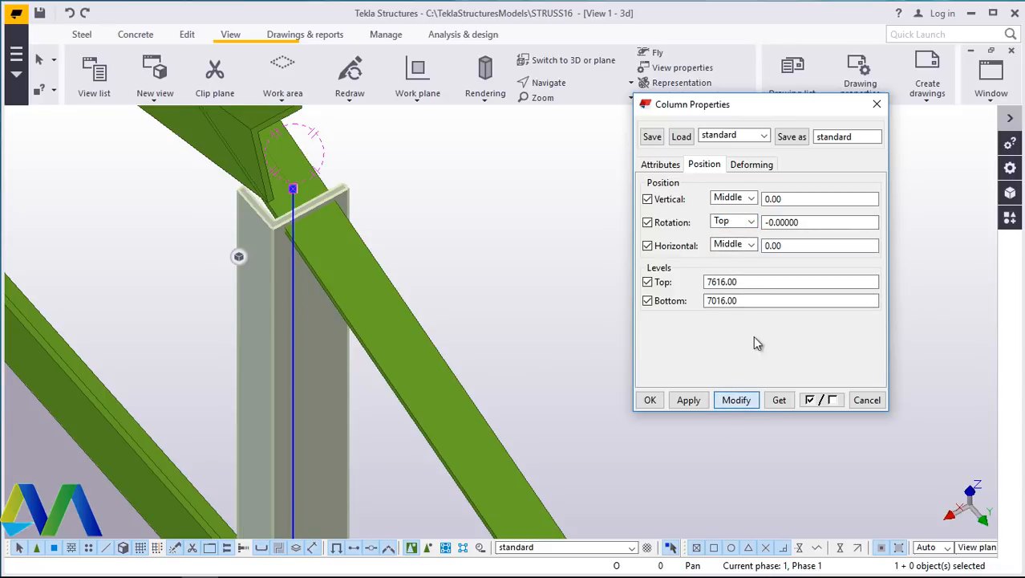
{"action": "left_click", "coordinate": [738, 224]}
{"action": "left_click", "coordinate": [724, 261]}
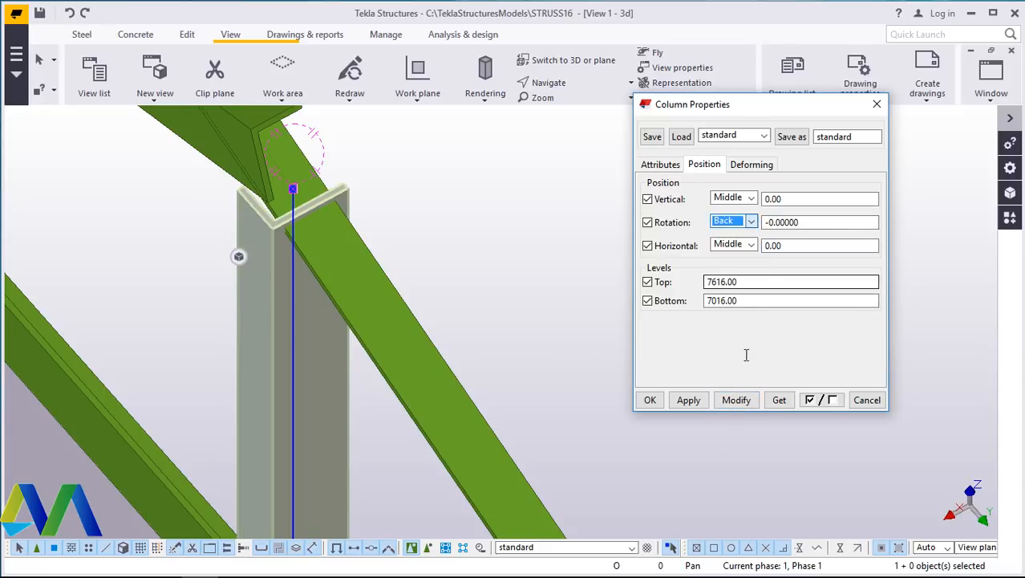
{"action": "left_click", "coordinate": [736, 399]}
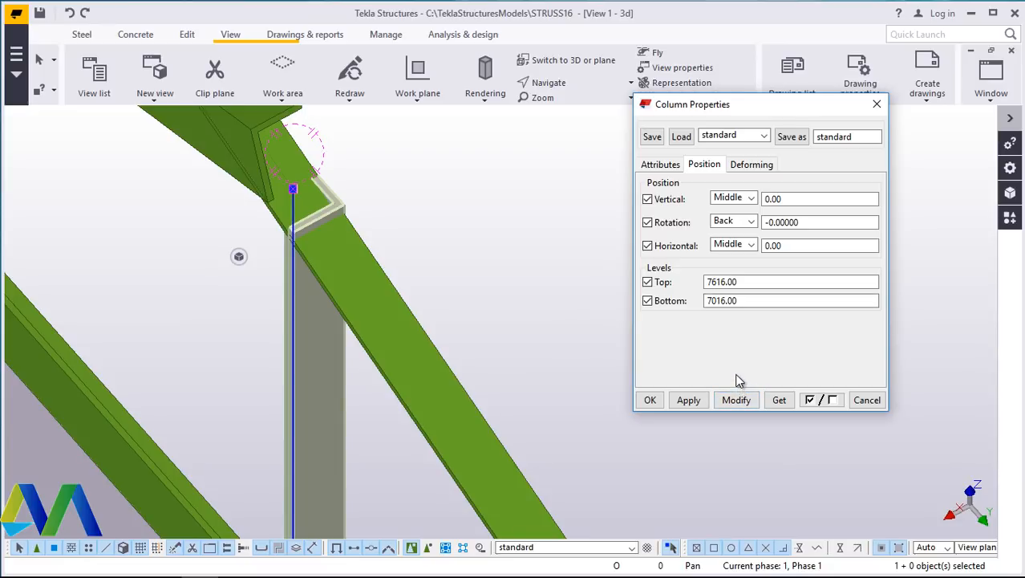
{"action": "left_click", "coordinate": [742, 227]}
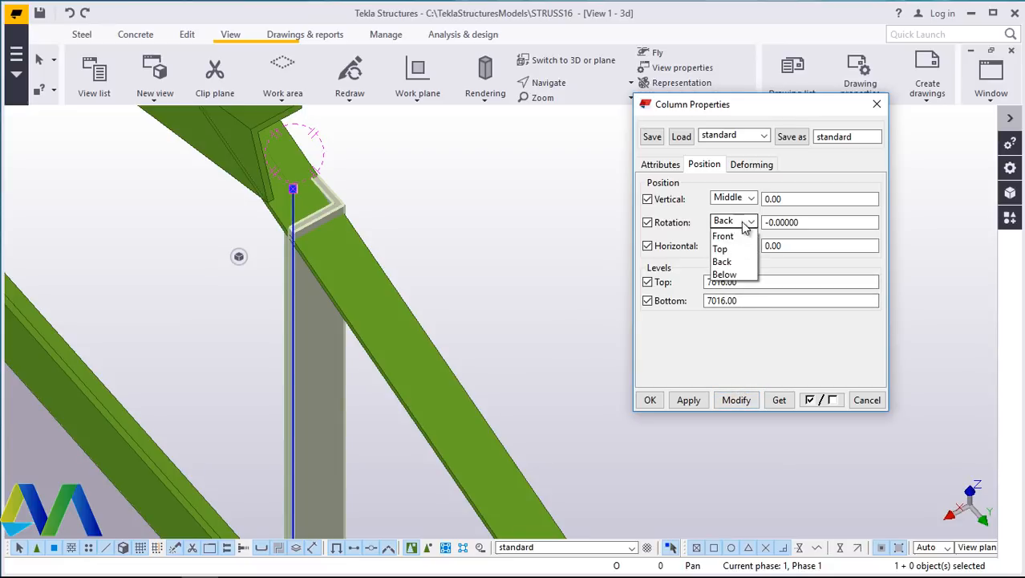
{"action": "left_click", "coordinate": [739, 271]}
{"action": "left_click", "coordinate": [737, 399]}
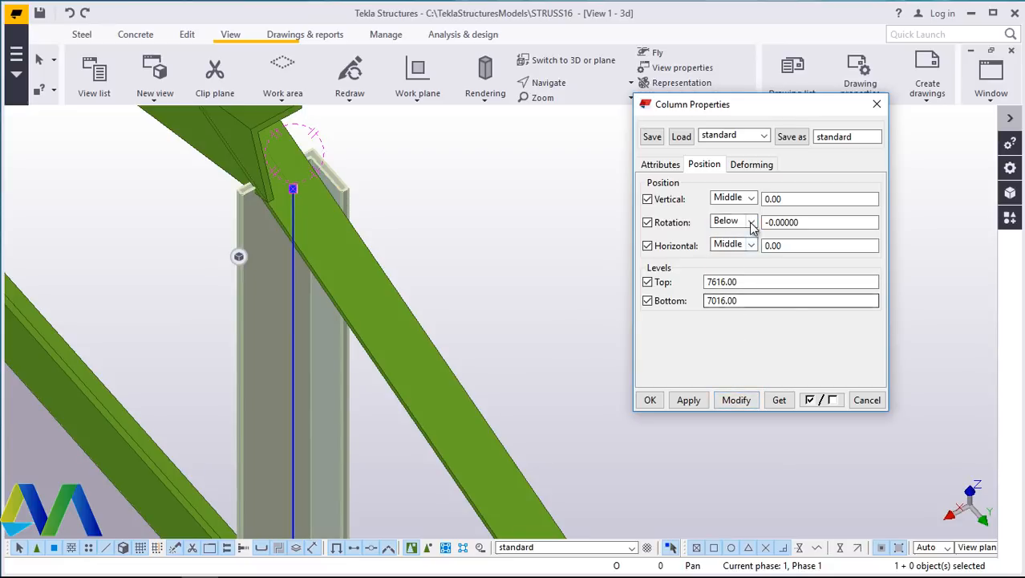
- Set the end vertical member's rotation to Front, apply the modification and close the properties dialog
{"action": "left_click", "coordinate": [743, 229]}
{"action": "left_click", "coordinate": [722, 236]}
{"action": "left_click", "coordinate": [735, 399]}
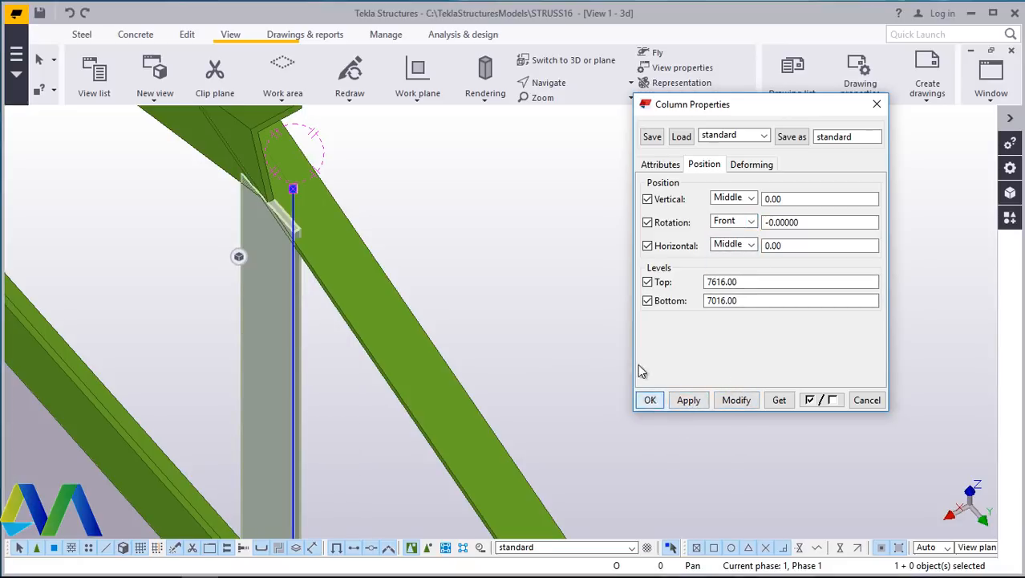
{"action": "left_click", "coordinate": [651, 400]}
- Set the diagonal web member meeting the central vertical at the top chord to a Back rotation and apply the modification
{"action": "left_click", "coordinate": [578, 83]}
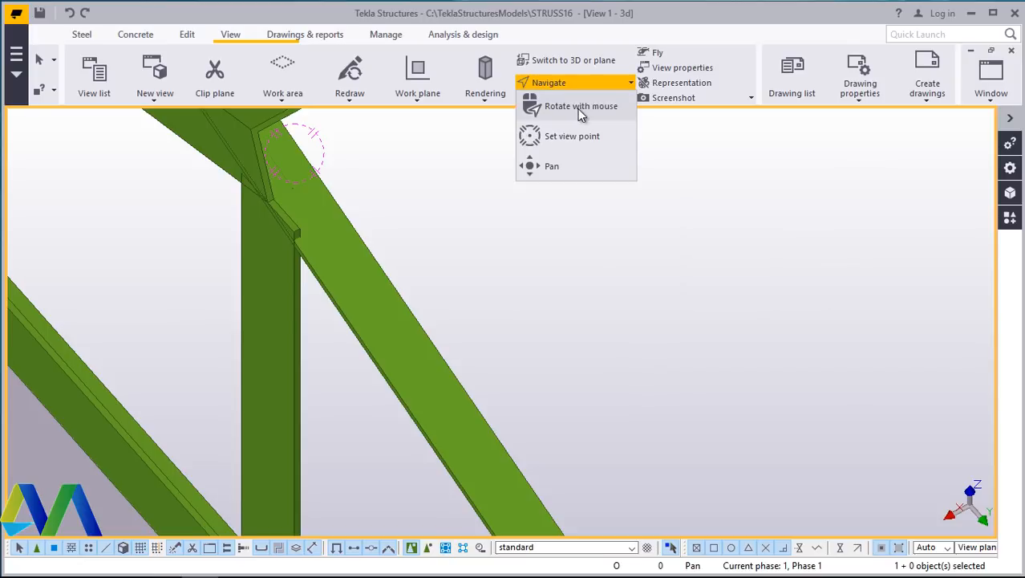
{"action": "left_click", "coordinate": [579, 106]}
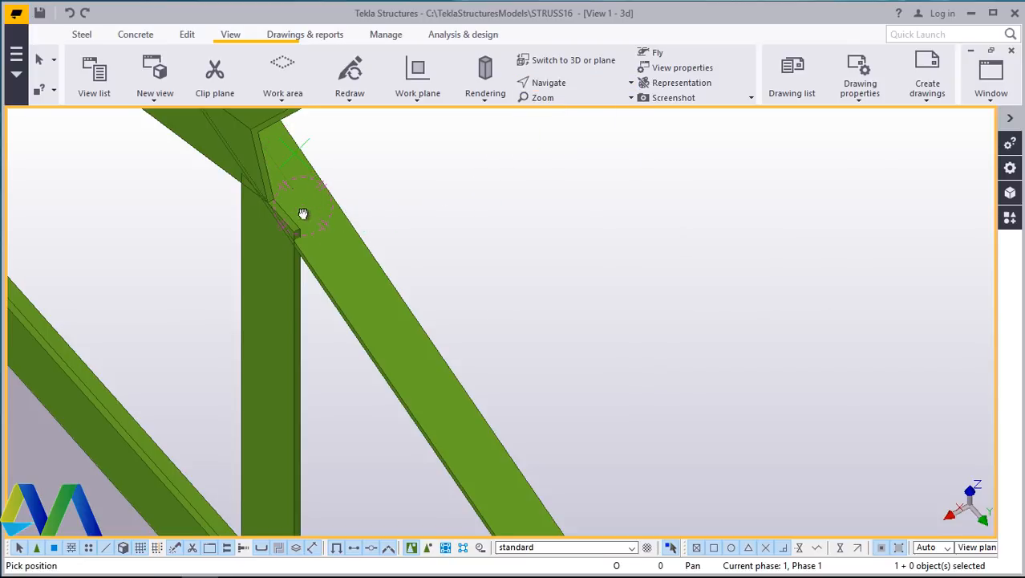
{"action": "left_click_drag", "start_coordinate": [302, 211], "coordinate": [612, 224]}
{"action": "scroll", "coordinate": [611, 223], "scroll_direction": "up", "scroll_amount": 5}
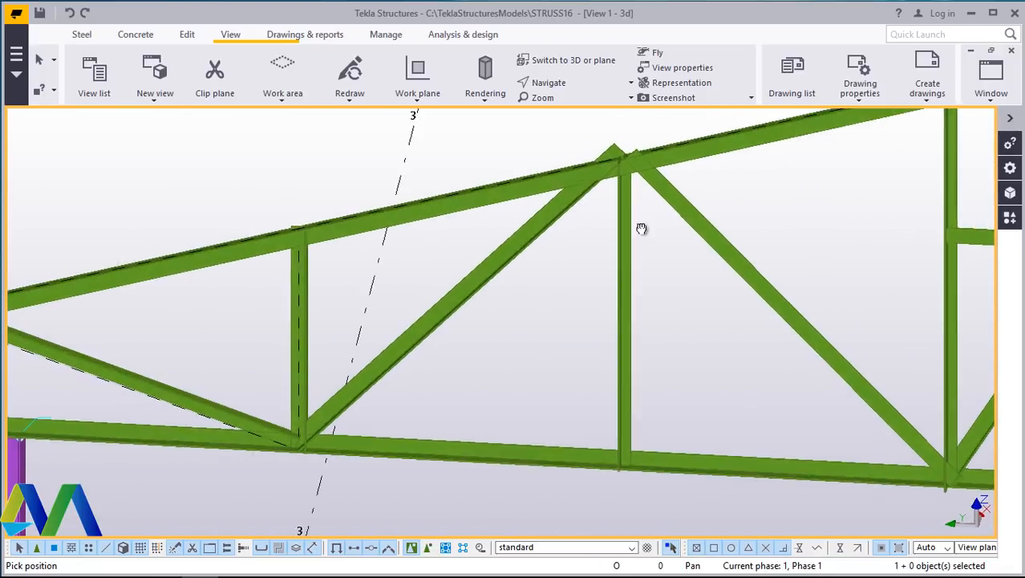
{"action": "scroll", "coordinate": [639, 201], "scroll_direction": "up", "scroll_amount": 3}
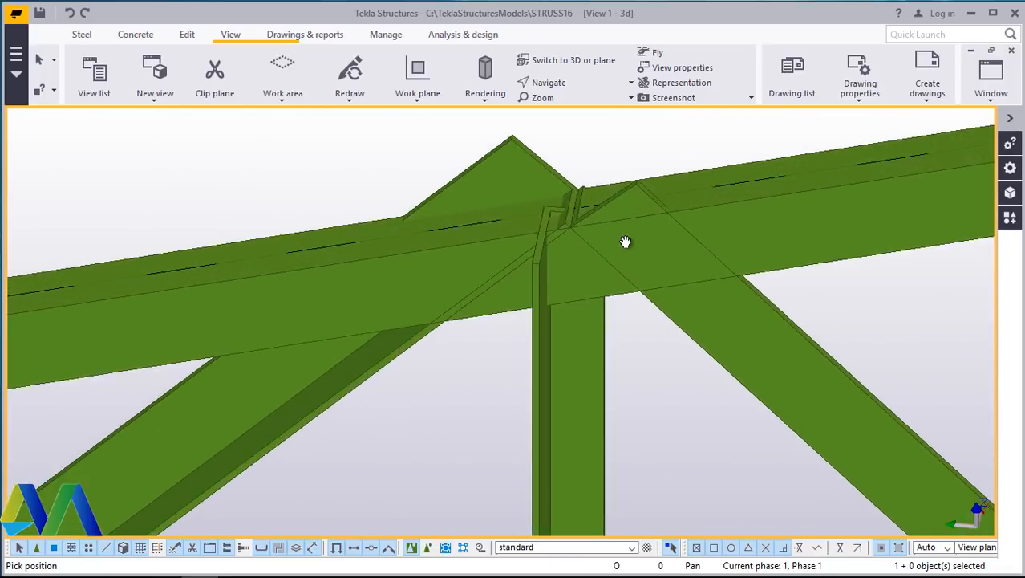
{"action": "scroll", "coordinate": [622, 236], "scroll_direction": "down", "scroll_amount": 4}
{"action": "scroll", "coordinate": [555, 246], "scroll_direction": "down", "scroll_amount": 3}
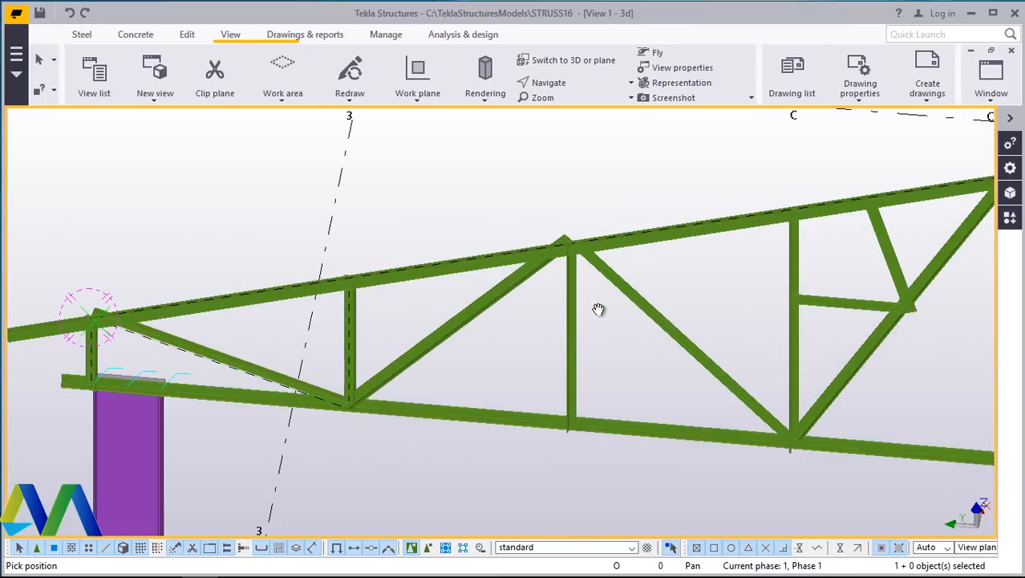
{"action": "scroll", "coordinate": [589, 302], "scroll_direction": "up", "scroll_amount": 4}
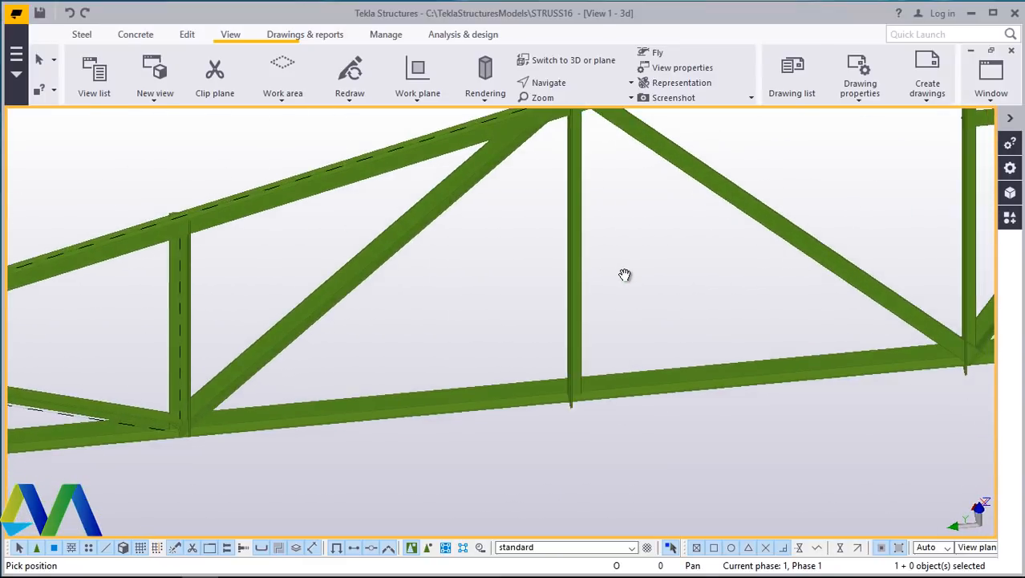
{"action": "scroll", "coordinate": [499, 391], "scroll_direction": "down", "scroll_amount": 2}
{"action": "scroll", "coordinate": [552, 203], "scroll_direction": "down", "scroll_amount": 2}
{"action": "scroll", "coordinate": [534, 256], "scroll_direction": "up", "scroll_amount": 5}
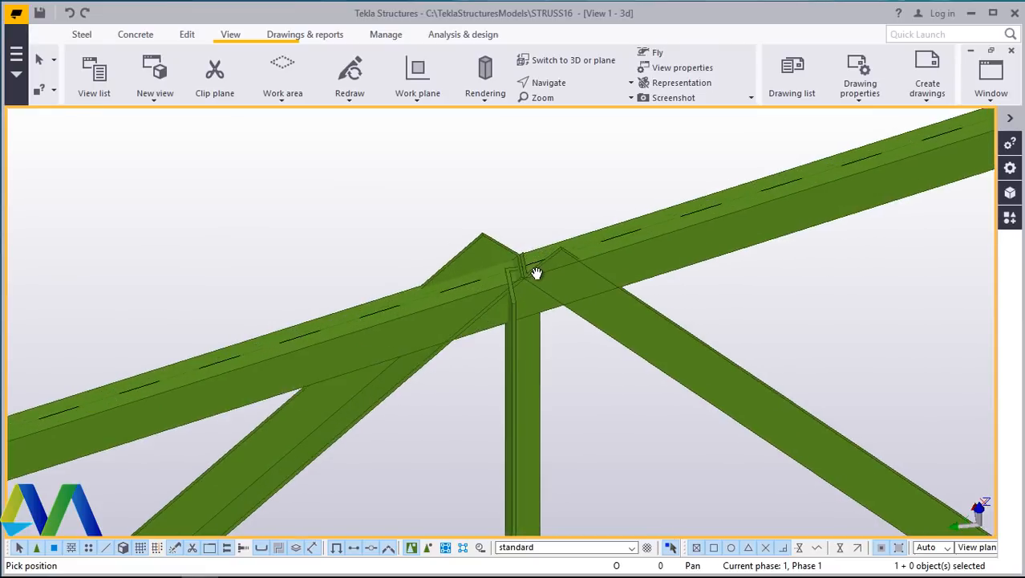
{"action": "right_click", "coordinate": [529, 179]}
{"action": "left_click", "coordinate": [550, 186]}
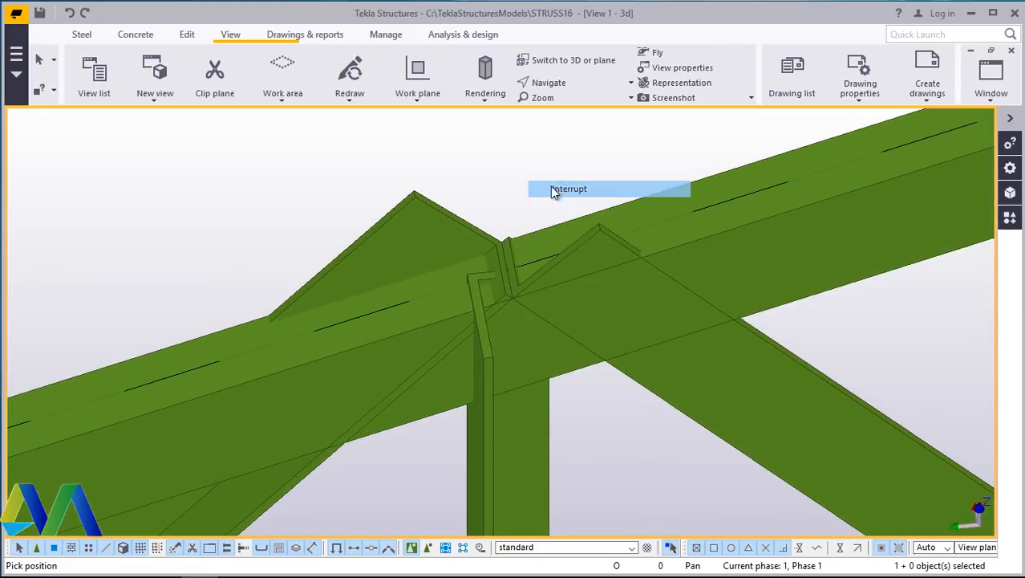
{"action": "double_click", "coordinate": [434, 211]}
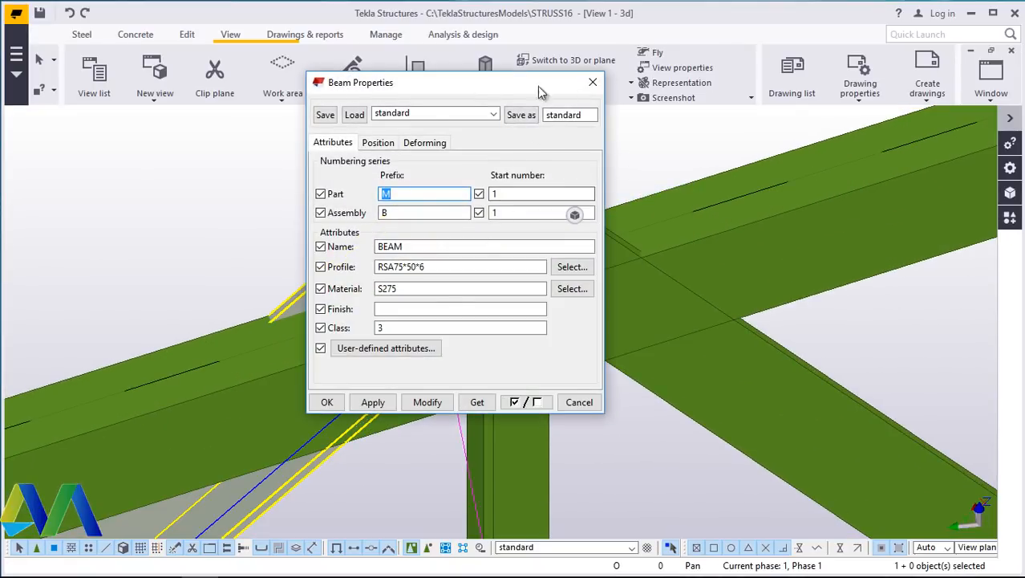
{"action": "left_click_drag", "start_coordinate": [538, 86], "coordinate": [869, 64]}
{"action": "left_click", "coordinate": [709, 121]}
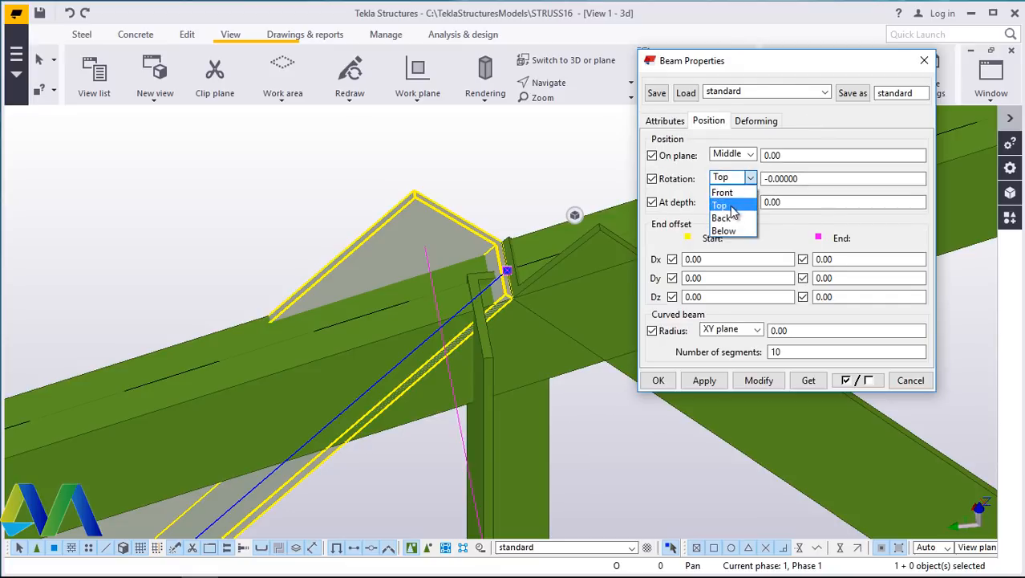
{"action": "left_click", "coordinate": [724, 218]}
{"action": "left_click", "coordinate": [755, 382]}
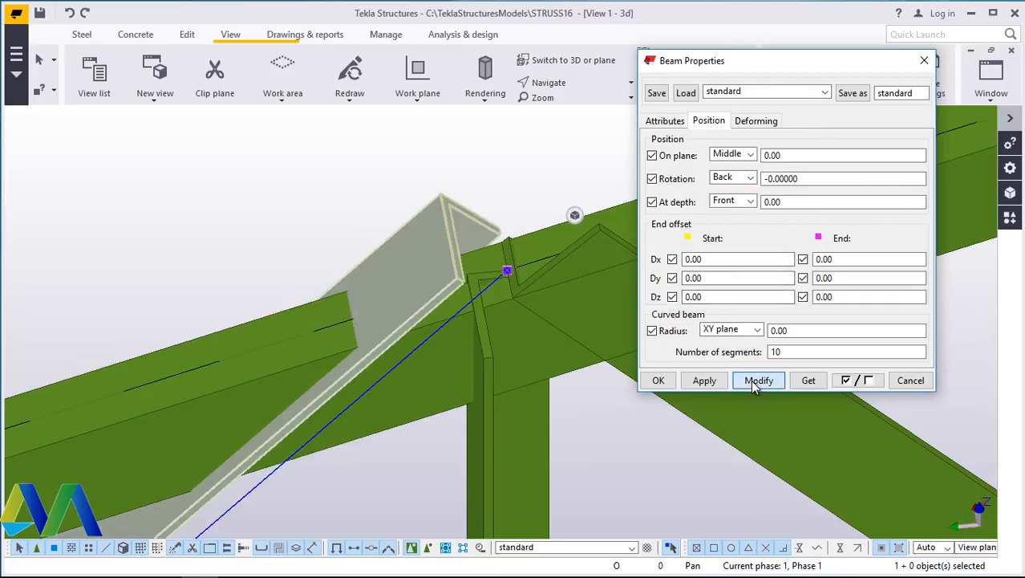
- Set that diagonal's rotation to Below, apply the modification and close the properties dialog
{"action": "left_click", "coordinate": [750, 178]}
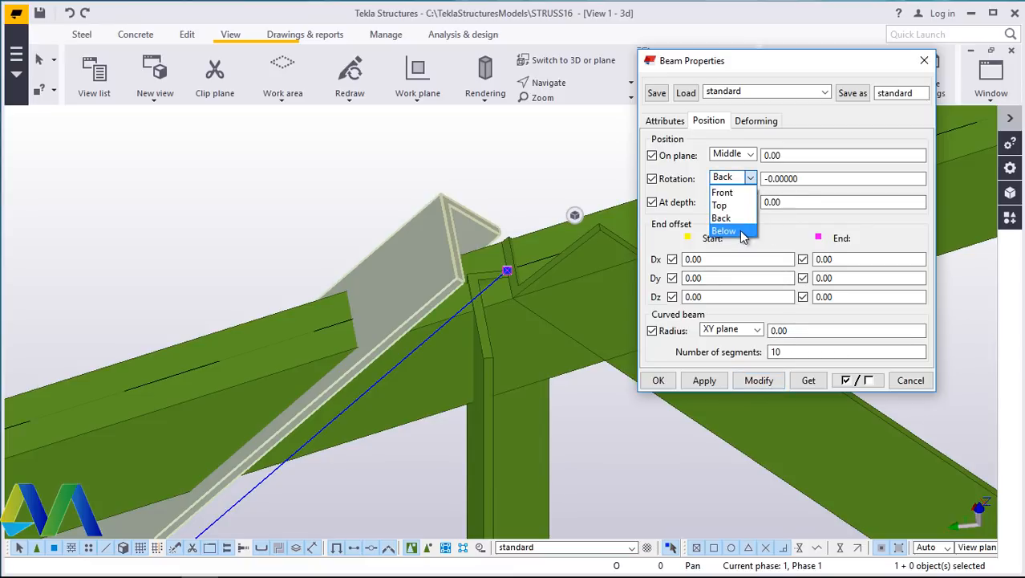
{"action": "left_click", "coordinate": [724, 231]}
{"action": "left_click", "coordinate": [759, 382]}
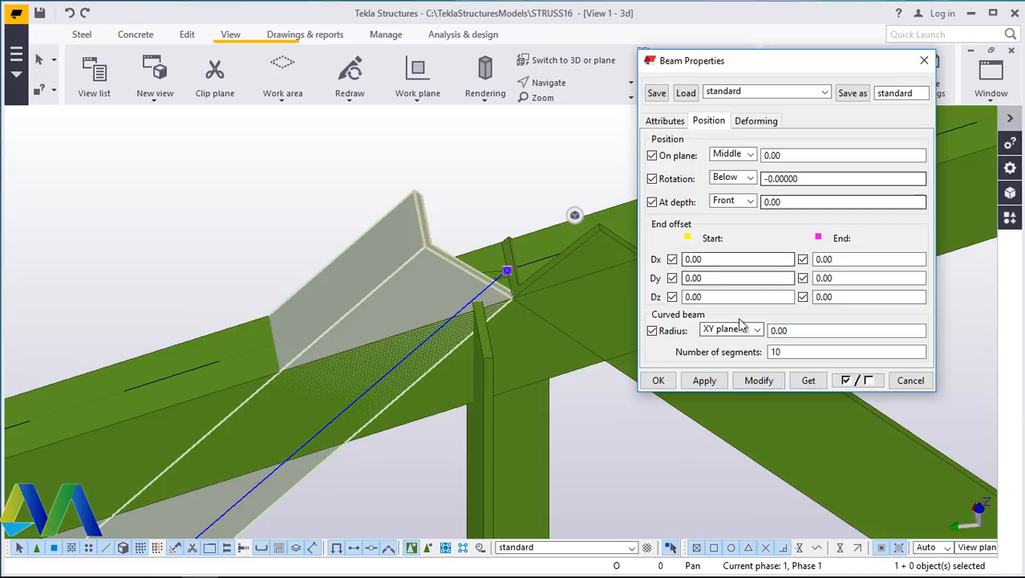
{"action": "left_click", "coordinate": [657, 380]}
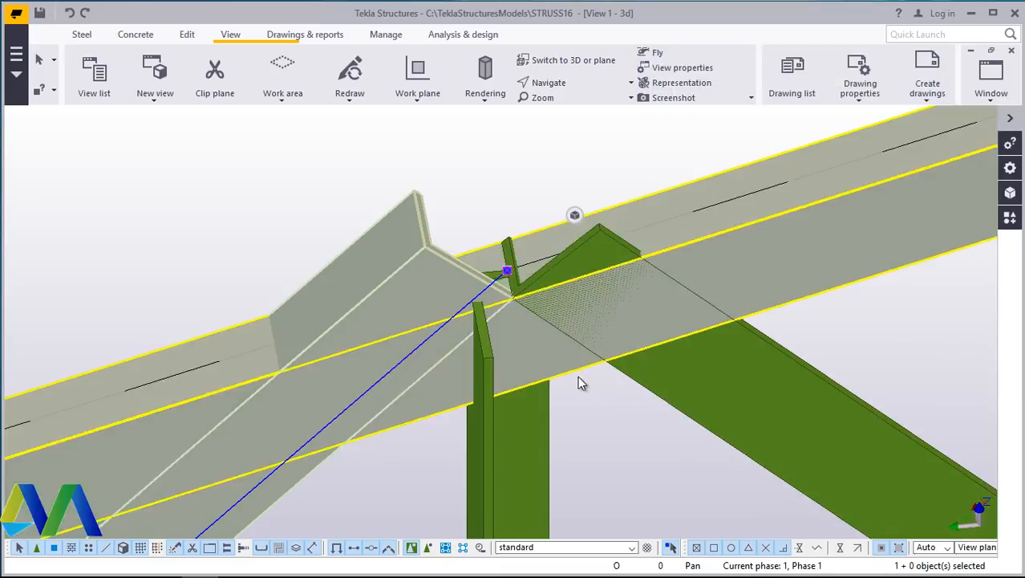
- Set the central vertical web member's rotation to Below and apply the modification
{"action": "double_click", "coordinate": [538, 418]}
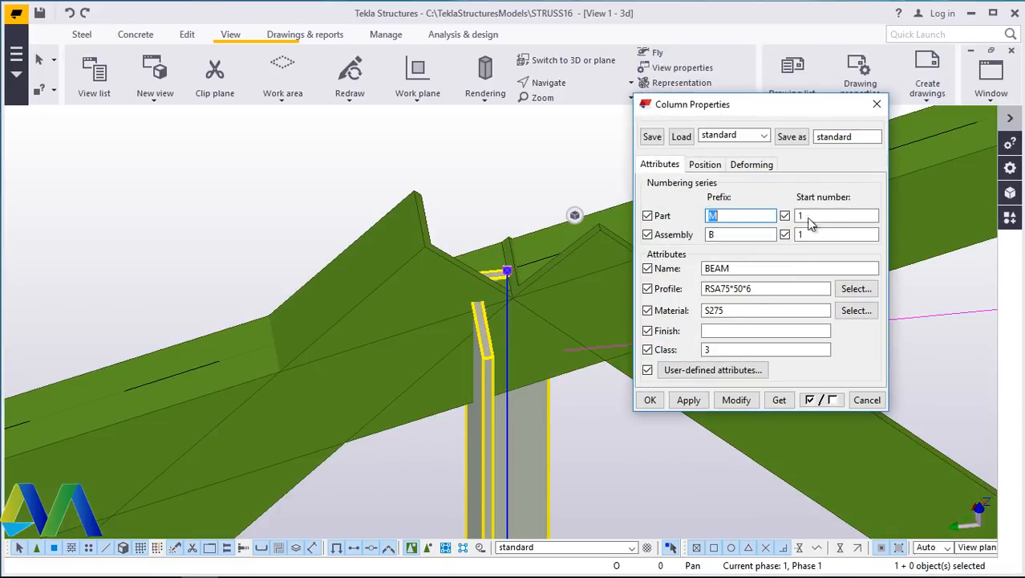
{"action": "left_click", "coordinate": [706, 165]}
{"action": "left_click", "coordinate": [751, 222]}
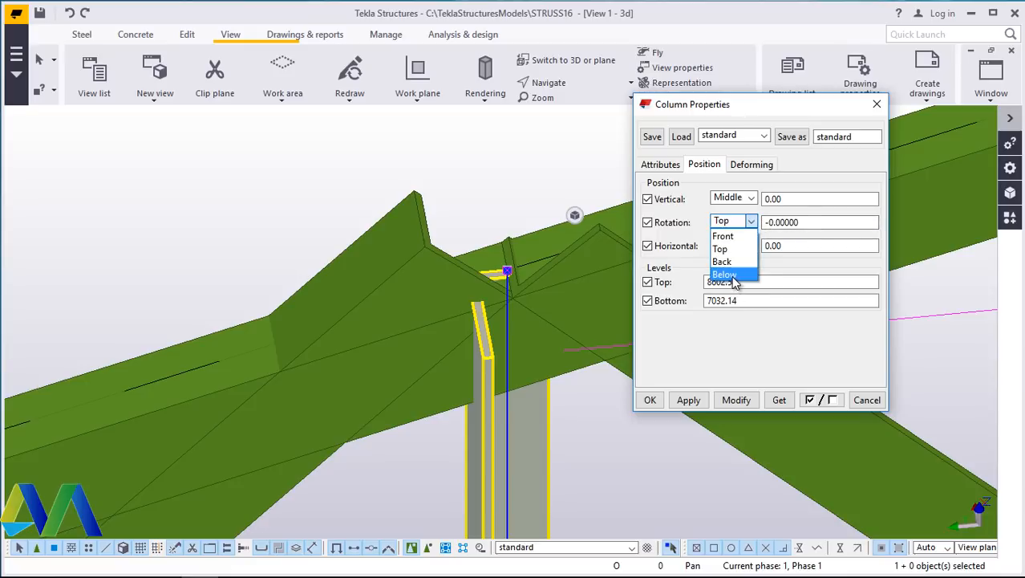
{"action": "left_click", "coordinate": [736, 275]}
{"action": "left_click", "coordinate": [736, 400]}
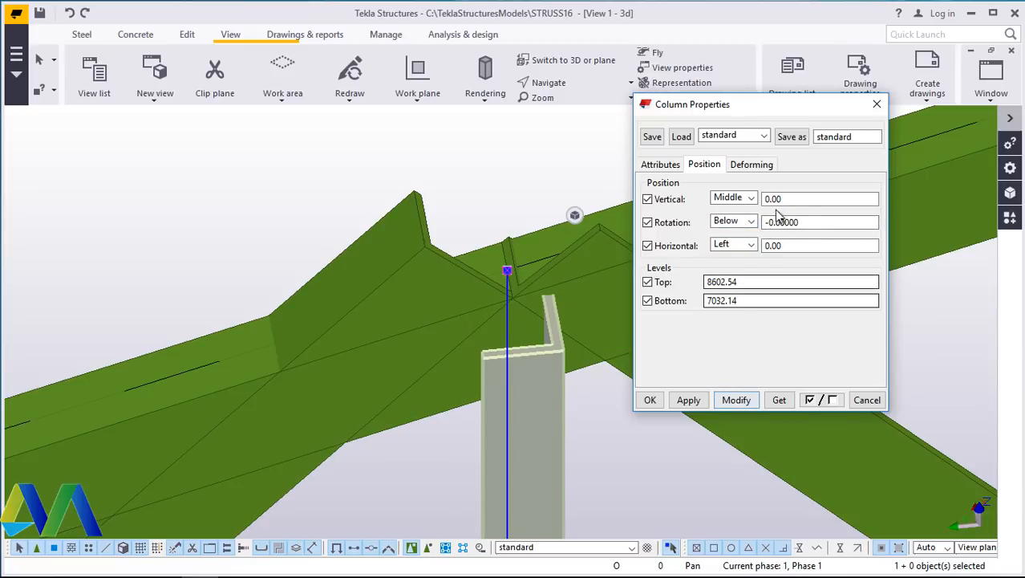
- Try Back, Top and Front rotations on the central vertical web member, applying each and closing the properties dialog
{"action": "left_click", "coordinate": [751, 222]}
{"action": "left_click", "coordinate": [726, 261]}
{"action": "left_click", "coordinate": [735, 401]}
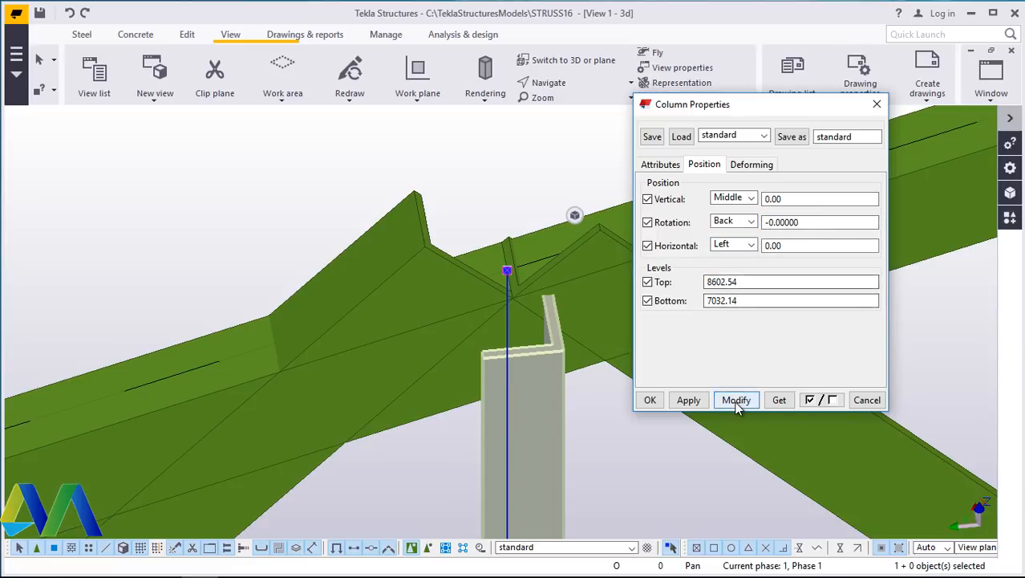
{"action": "left_click", "coordinate": [751, 222]}
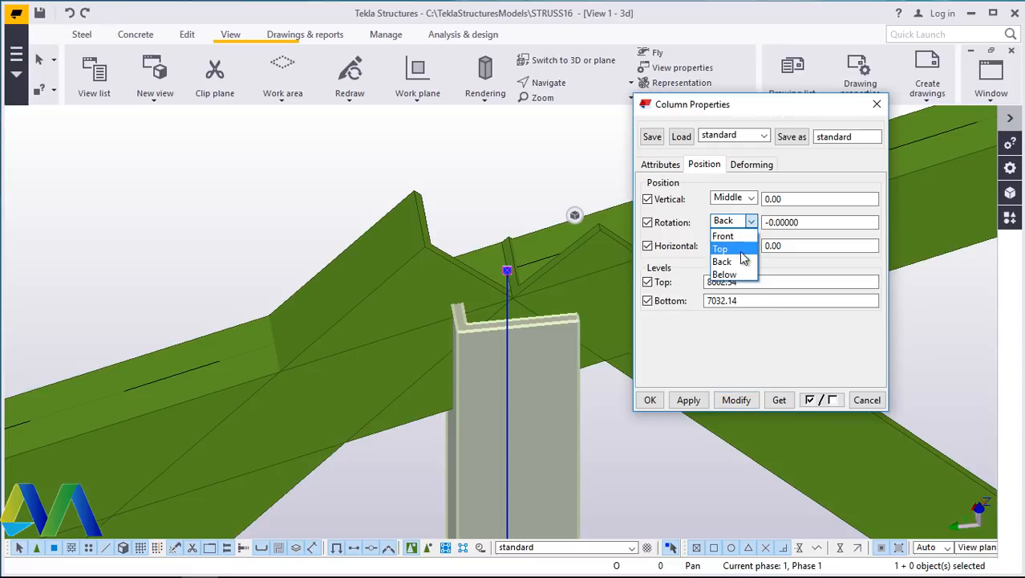
{"action": "left_click", "coordinate": [726, 248]}
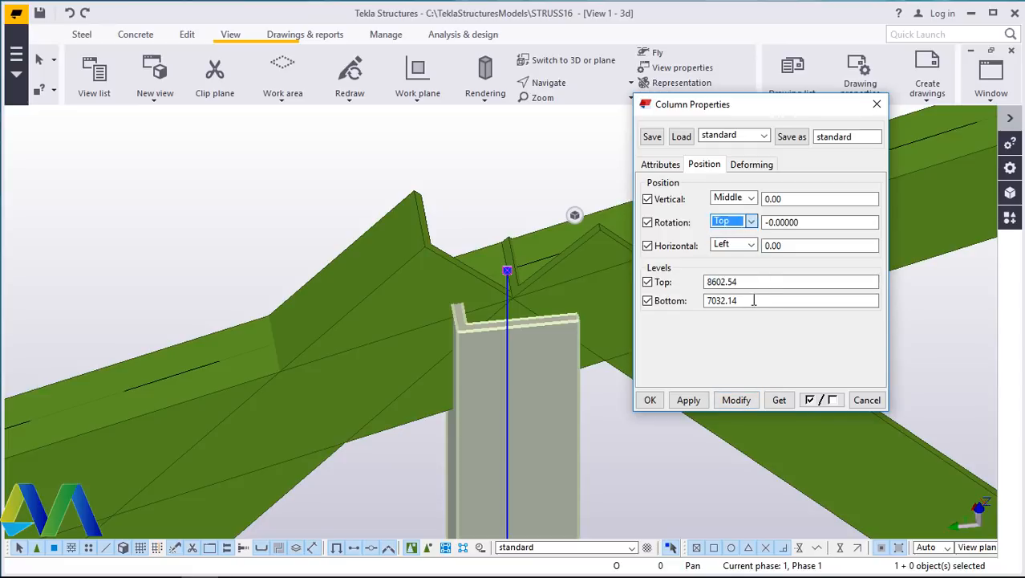
{"action": "left_click", "coordinate": [736, 399]}
{"action": "left_click", "coordinate": [746, 222]}
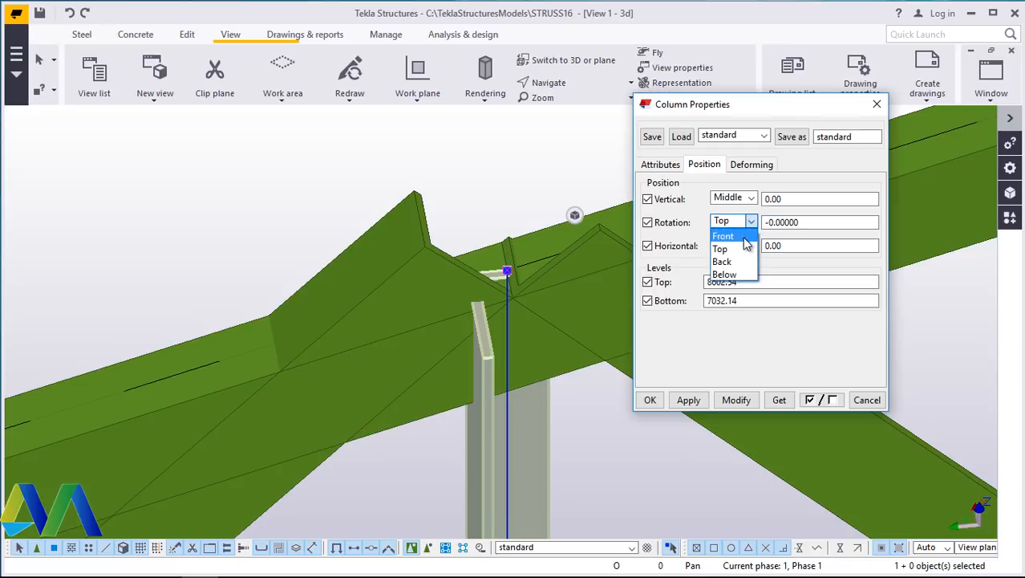
{"action": "left_click", "coordinate": [726, 236]}
{"action": "left_click", "coordinate": [736, 400]}
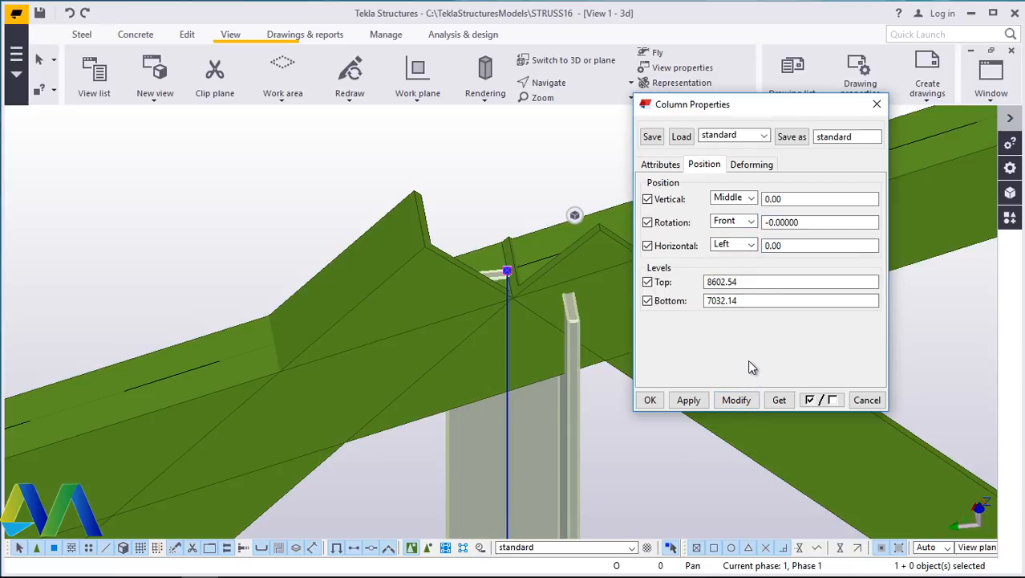
{"action": "left_click", "coordinate": [649, 400]}
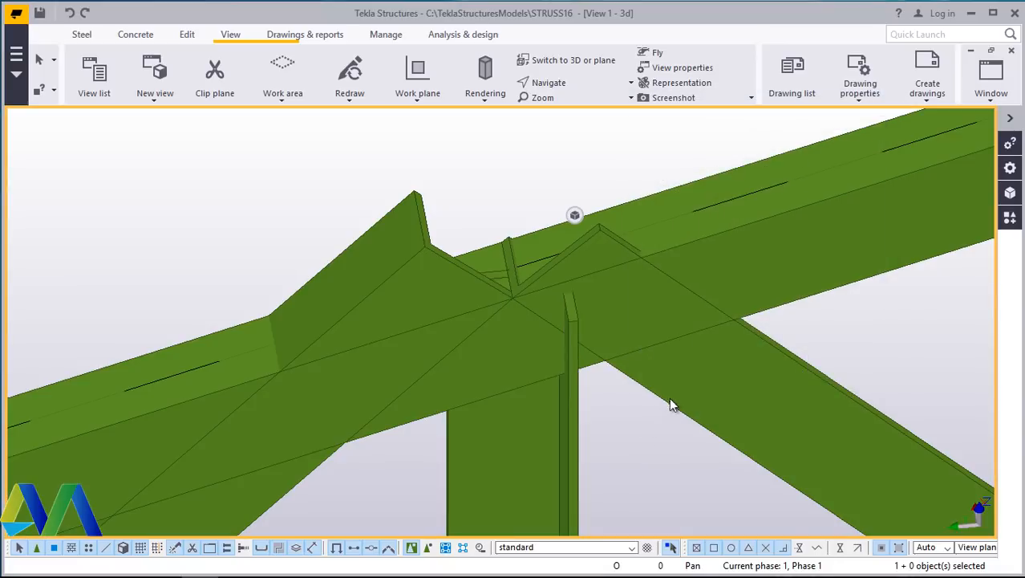
- Reopen the central vertical's properties, set its horizontal position to Middle and rotation to Back, apply and close the dialog
{"action": "scroll", "coordinate": [525, 299], "scroll_direction": "up", "scroll_amount": 3}
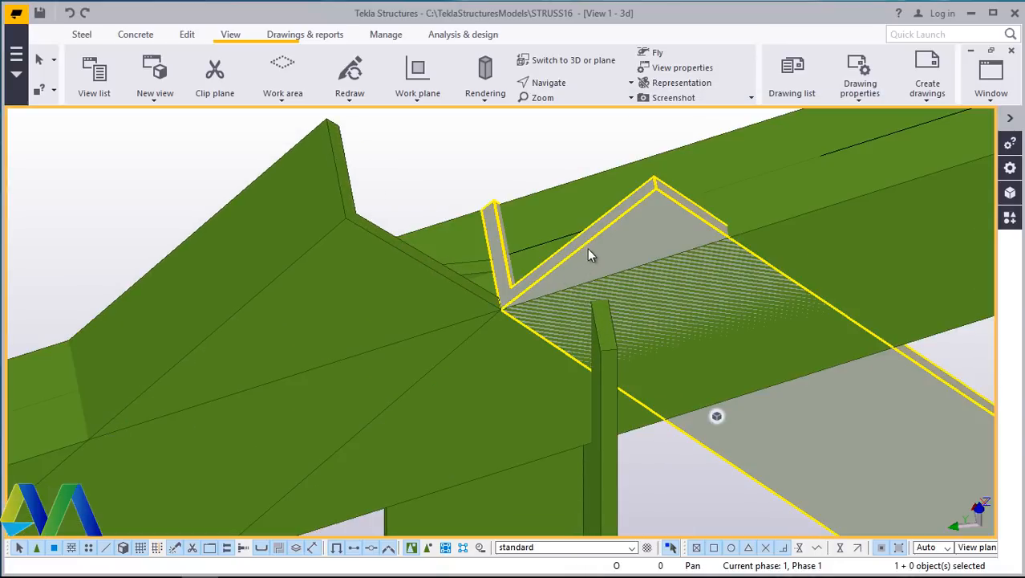
{"action": "double_click", "coordinate": [608, 343]}
{"action": "left_click", "coordinate": [702, 165]}
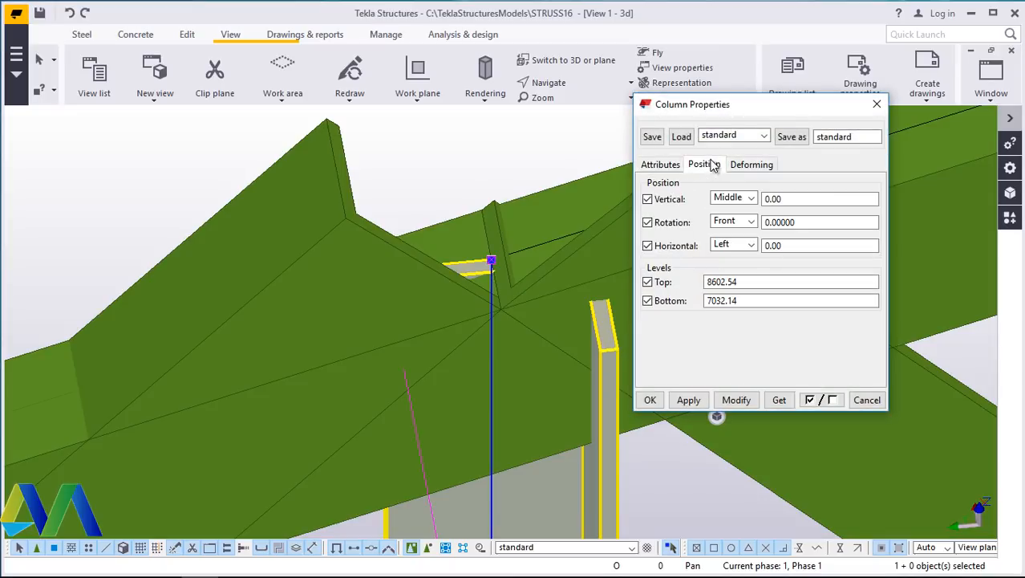
{"action": "left_click", "coordinate": [752, 246]}
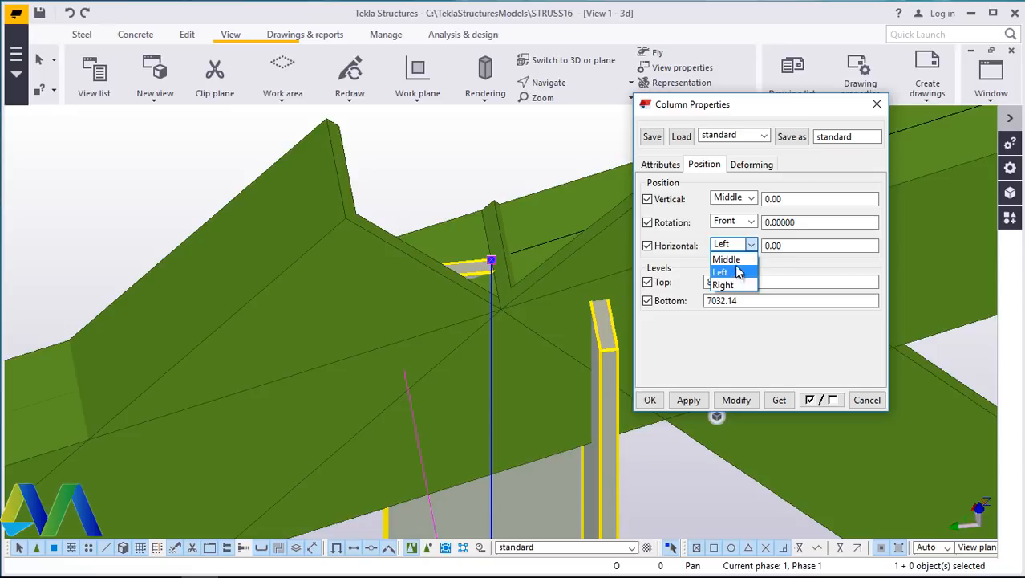
{"action": "left_click", "coordinate": [725, 259]}
{"action": "left_click", "coordinate": [736, 399]}
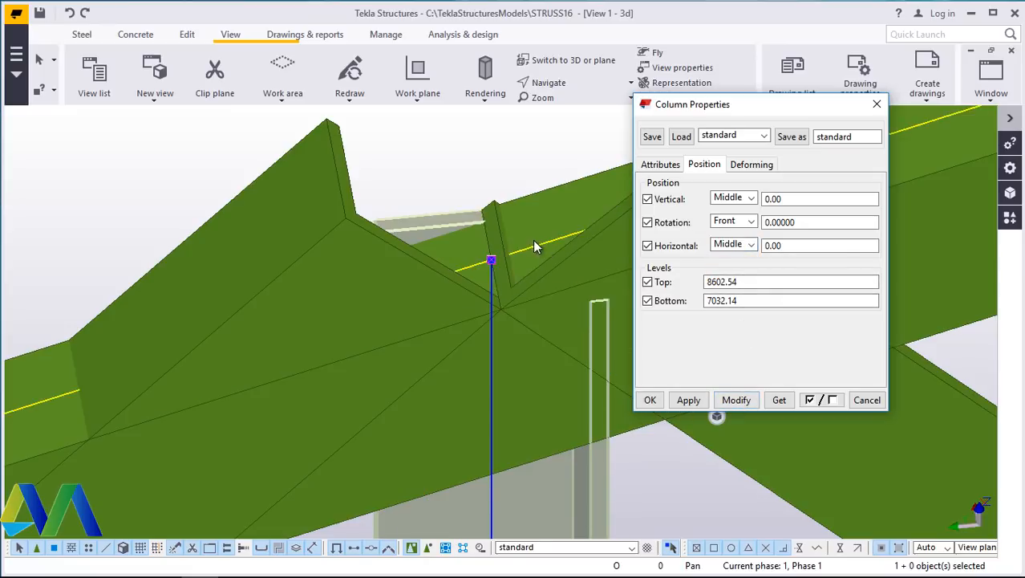
{"action": "left_click", "coordinate": [752, 224]}
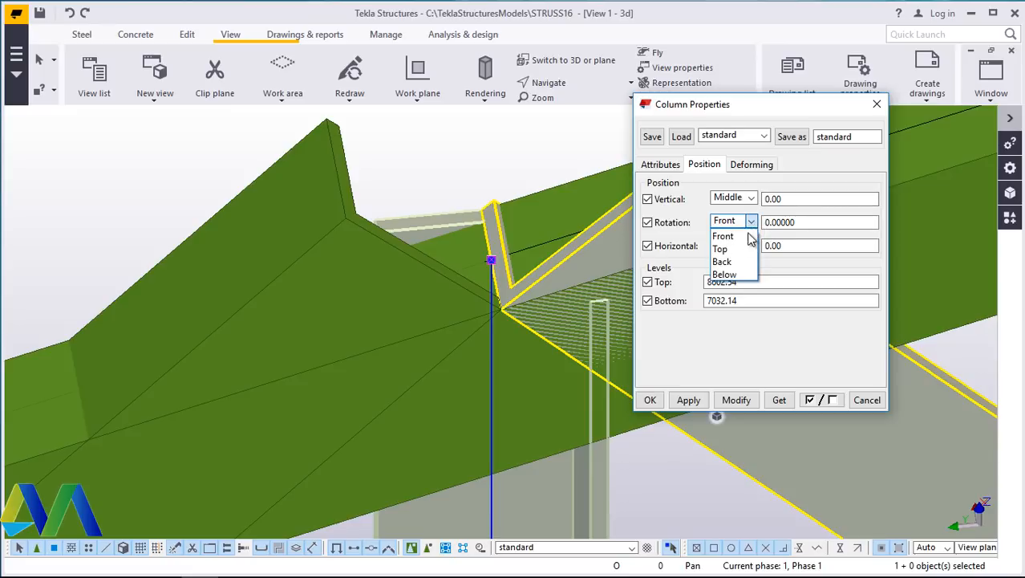
{"action": "left_click", "coordinate": [732, 269]}
{"action": "left_click", "coordinate": [741, 398]}
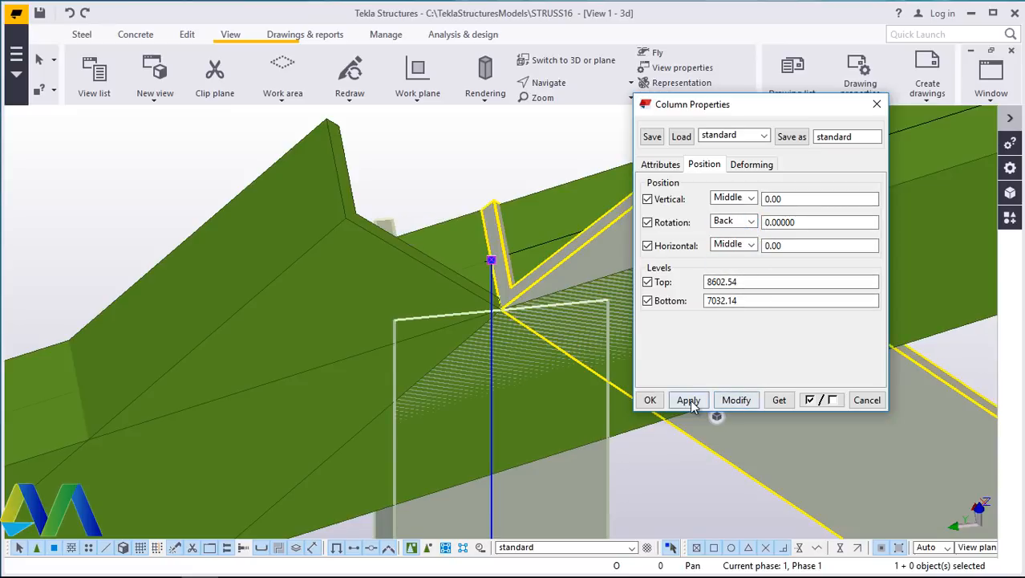
{"action": "left_click", "coordinate": [650, 399]}
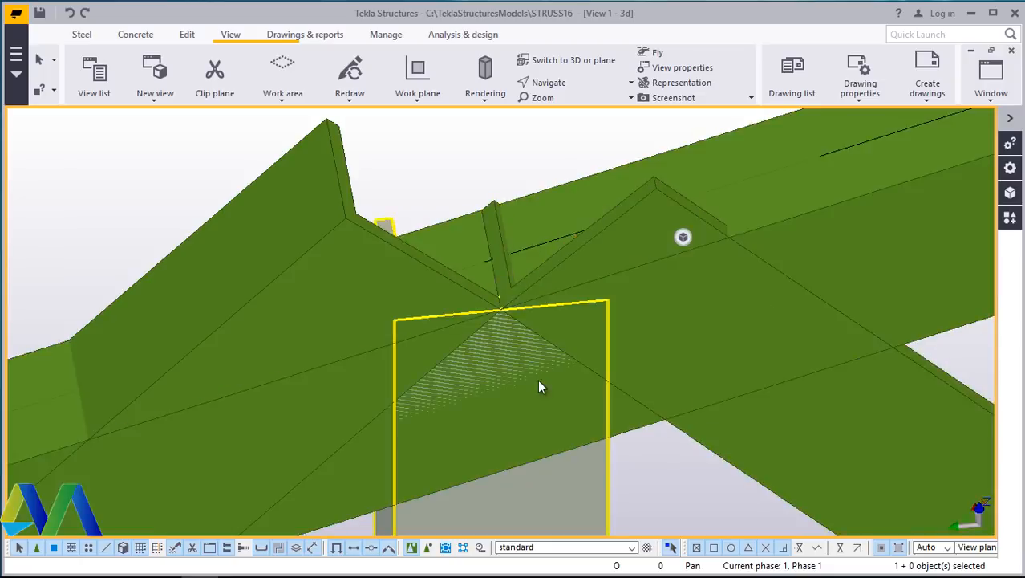
- Zoom around the truss to inspect how the web members sit against the top and bottom chords
{"action": "middle_click_drag", "start_coordinate": [519, 339], "coordinate": [521, 321], "text": "ctrl"}
{"action": "scroll", "coordinate": [521, 321], "scroll_direction": "down", "scroll_amount": 8}
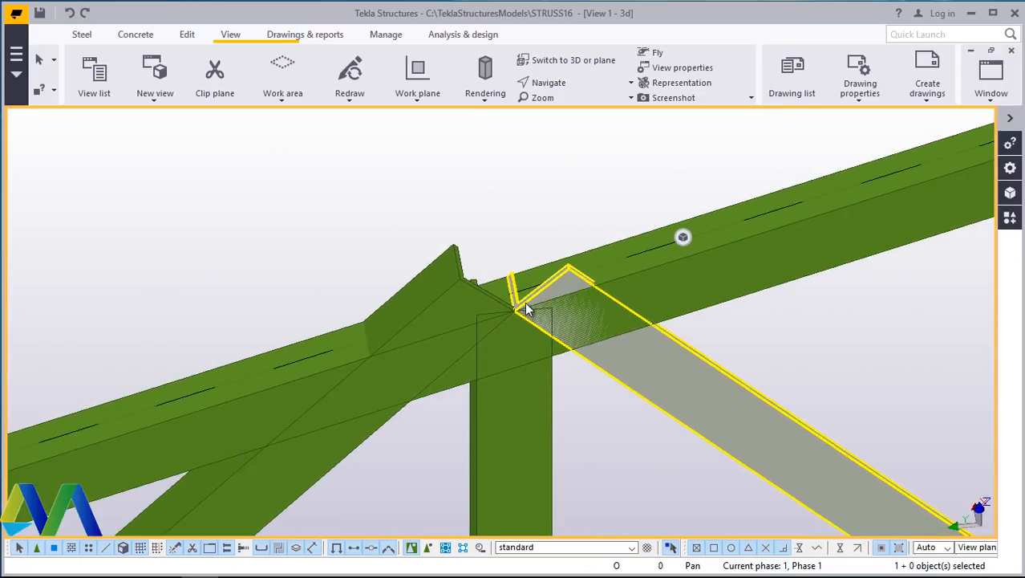
{"action": "scroll", "coordinate": [536, 301], "scroll_direction": "down", "scroll_amount": 10}
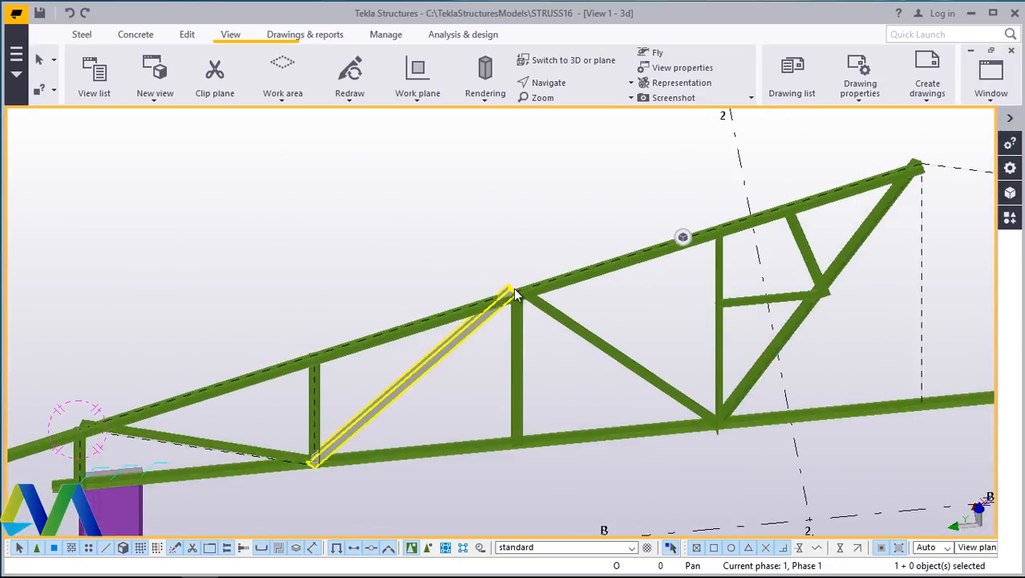
{"action": "scroll", "coordinate": [526, 294], "scroll_direction": "up", "scroll_amount": 10}
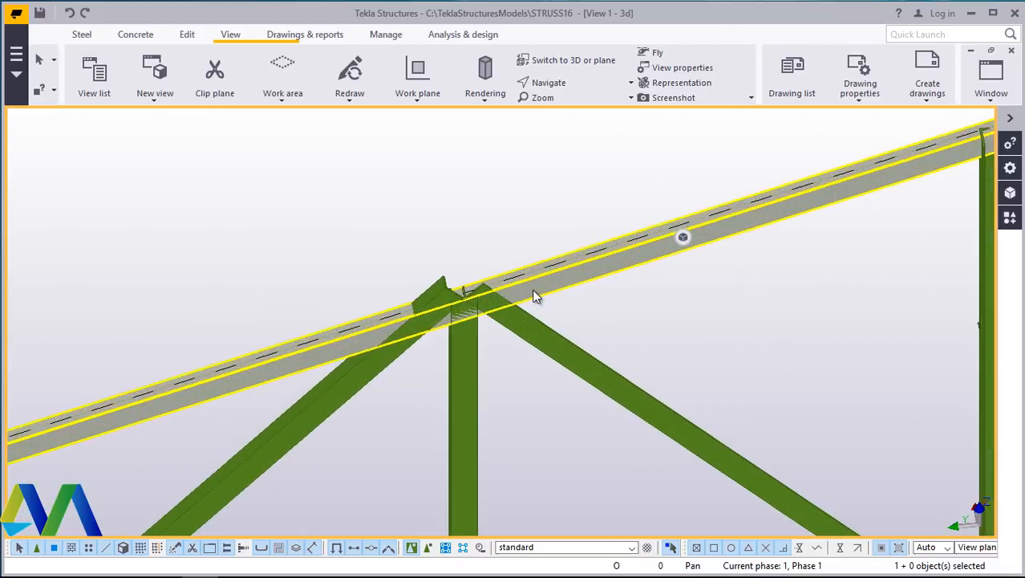
{"action": "scroll", "coordinate": [370, 295], "scroll_direction": "up", "scroll_amount": 5}
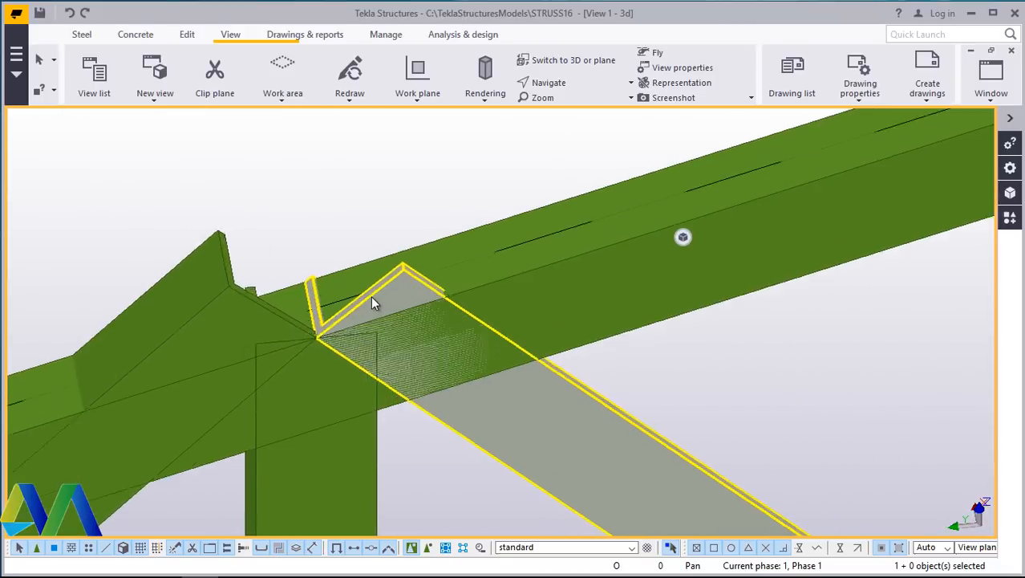
{"action": "scroll", "coordinate": [366, 292], "scroll_direction": "down", "scroll_amount": 5}
{"action": "scroll", "coordinate": [400, 288], "scroll_direction": "down", "scroll_amount": 10}
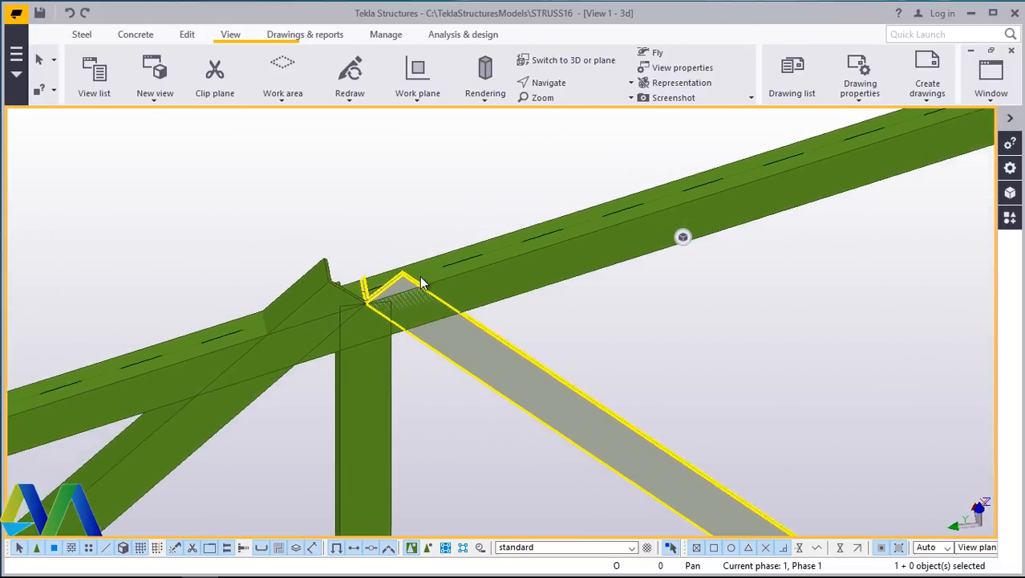
{"action": "scroll", "coordinate": [401, 391], "scroll_direction": "up", "scroll_amount": 10}
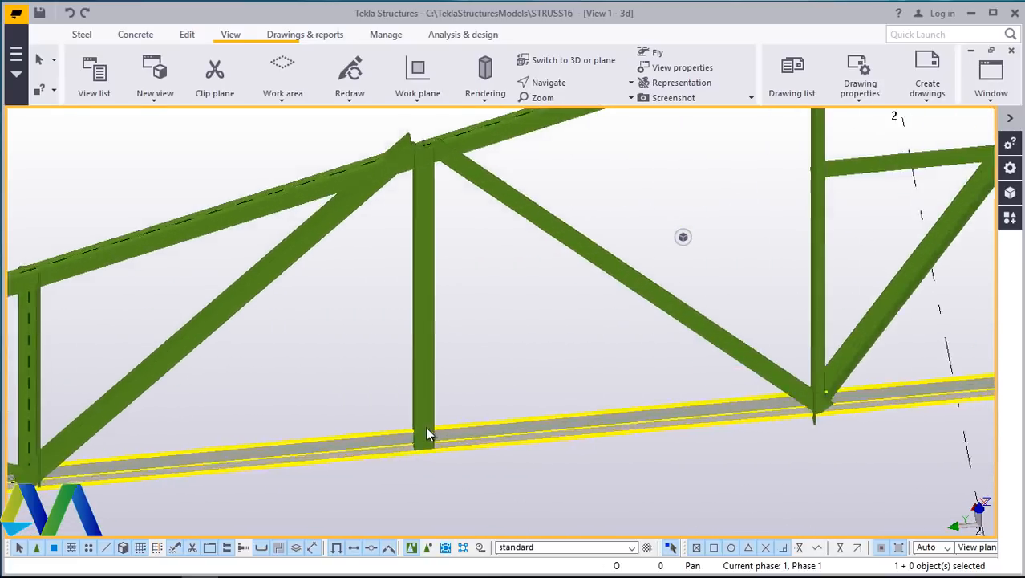
{"action": "scroll", "coordinate": [400, 446], "scroll_direction": "up", "scroll_amount": 2}
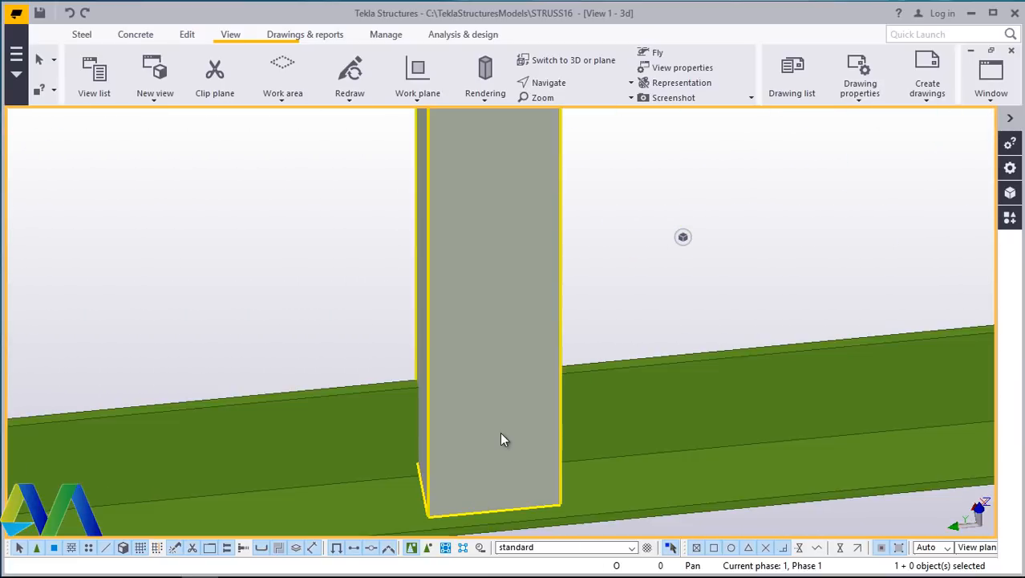
{"action": "scroll", "coordinate": [541, 423], "scroll_direction": "down", "scroll_amount": 5}
{"action": "scroll", "coordinate": [489, 439], "scroll_direction": "up", "scroll_amount": 4}
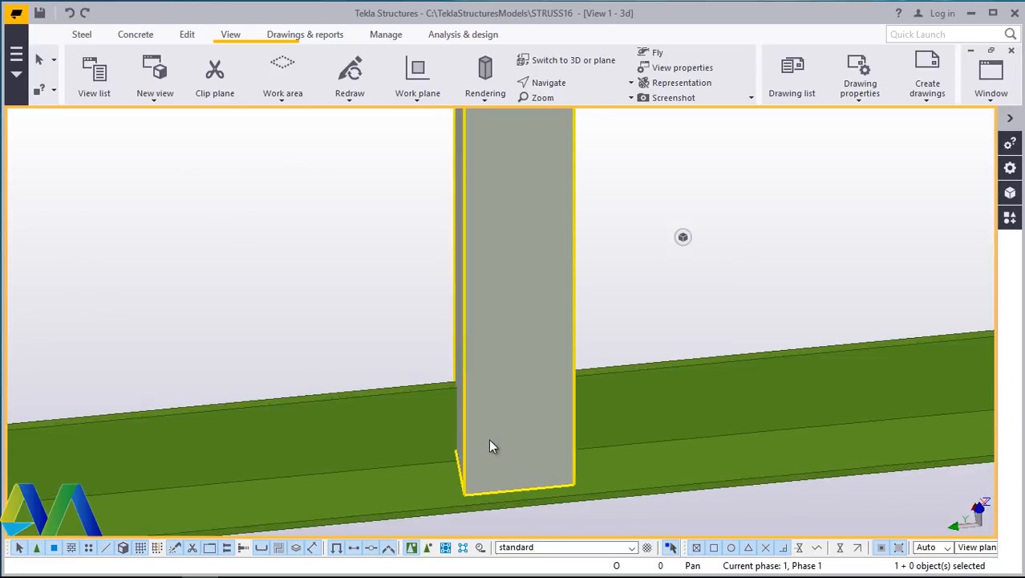
{"action": "scroll", "coordinate": [494, 435], "scroll_direction": "down", "scroll_amount": 8}
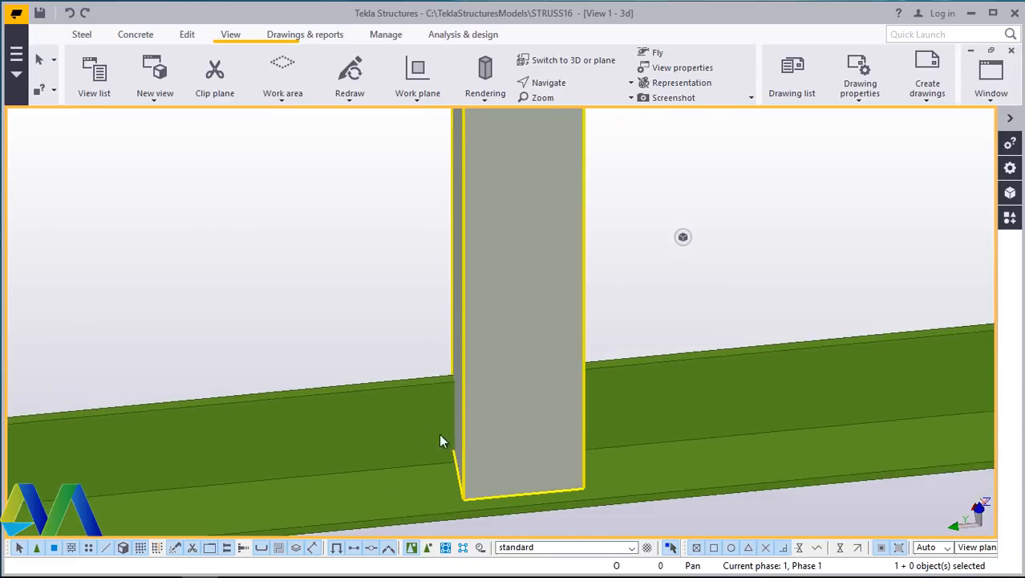
{"action": "scroll", "coordinate": [682, 417], "scroll_direction": "up", "scroll_amount": 4}
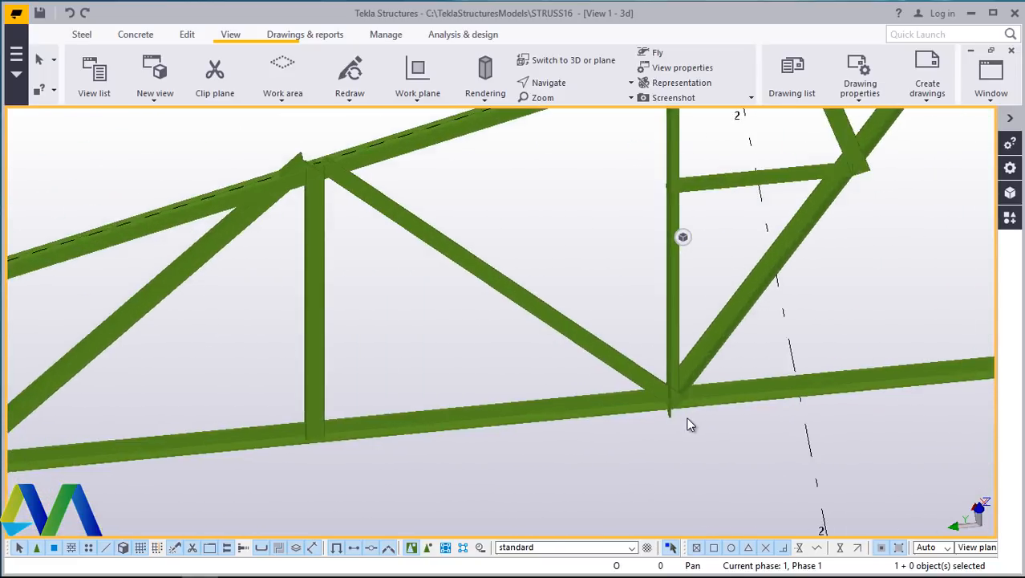
{"action": "scroll", "coordinate": [536, 446], "scroll_direction": "down", "scroll_amount": 5}
{"action": "scroll", "coordinate": [567, 454], "scroll_direction": "up", "scroll_amount": 3}
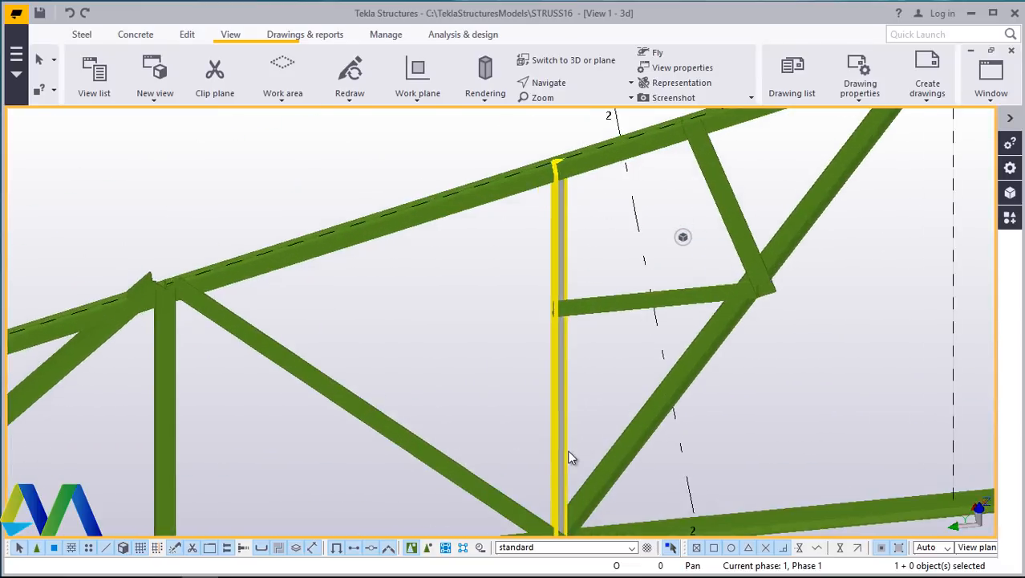
{"action": "scroll", "coordinate": [574, 333], "scroll_direction": "down", "scroll_amount": 4}
{"action": "scroll", "coordinate": [554, 431], "scroll_direction": "up", "scroll_amount": 5}
{"action": "scroll", "coordinate": [567, 476], "scroll_direction": "down", "scroll_amount": 2}
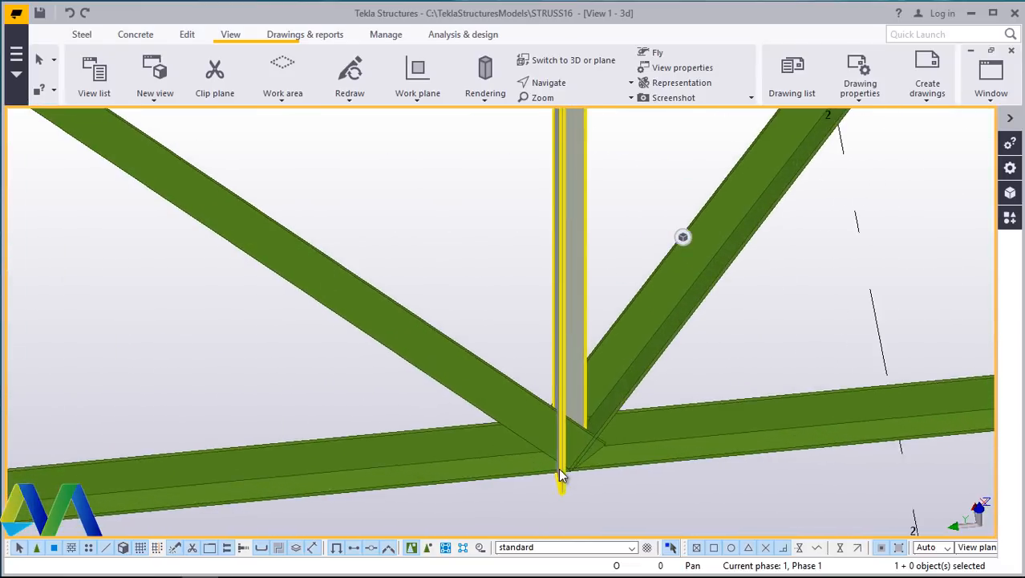
{"action": "scroll", "coordinate": [595, 275], "scroll_direction": "up", "scroll_amount": 3}
- Set the vertical web member near grid 2 to Front rotation and Middle horizontal position, apply and close the dialog
{"action": "double_click", "coordinate": [599, 221]}
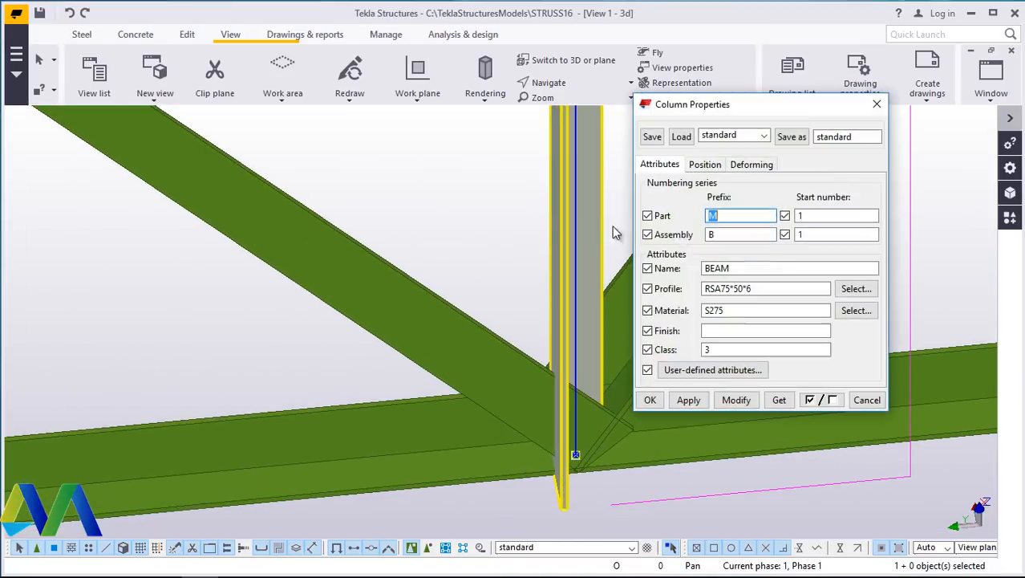
{"action": "left_click", "coordinate": [710, 165]}
{"action": "left_click", "coordinate": [750, 222]}
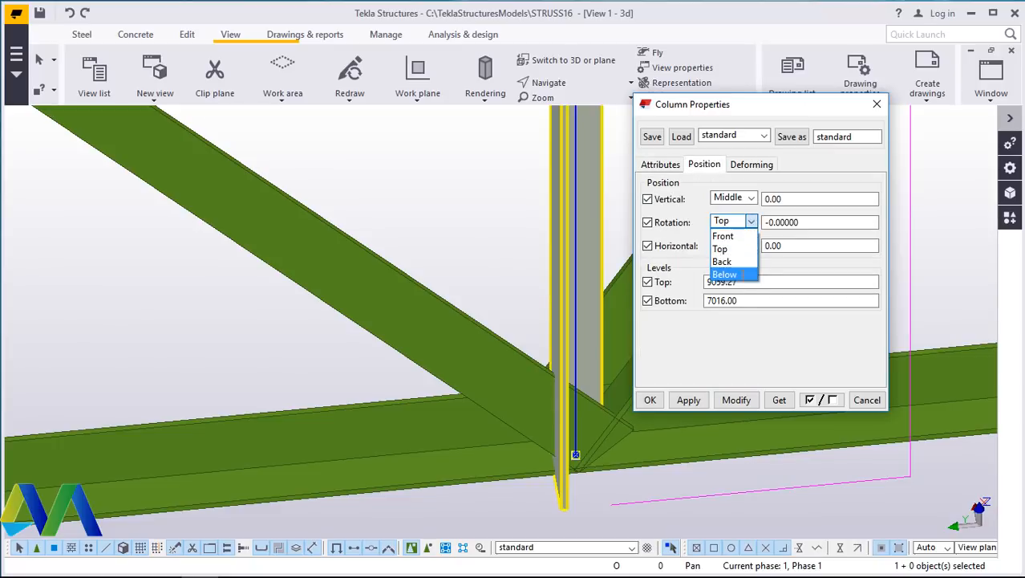
{"action": "left_click", "coordinate": [743, 274]}
{"action": "left_click", "coordinate": [735, 400]}
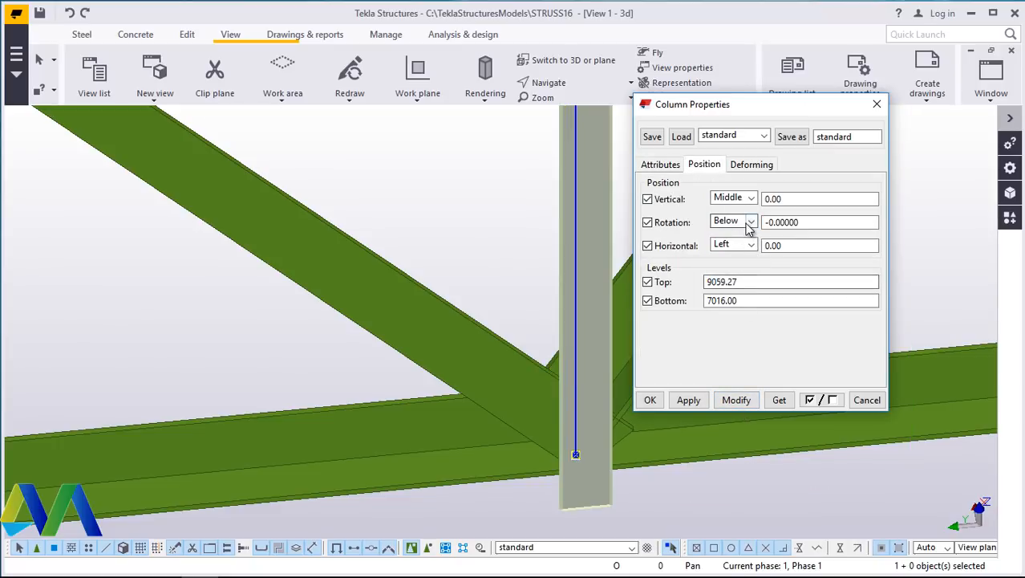
{"action": "left_click", "coordinate": [743, 402]}
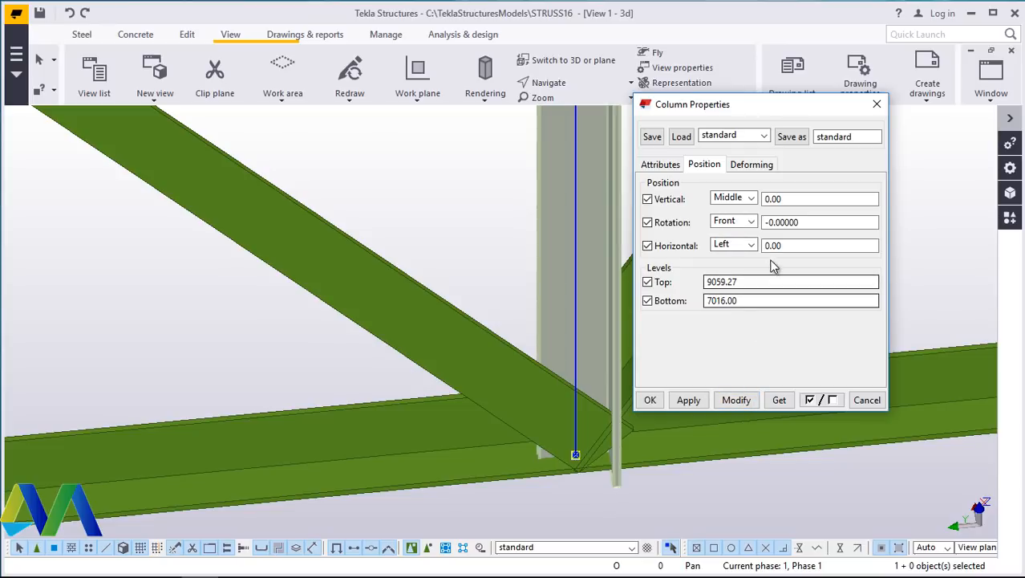
{"action": "left_click", "coordinate": [744, 246]}
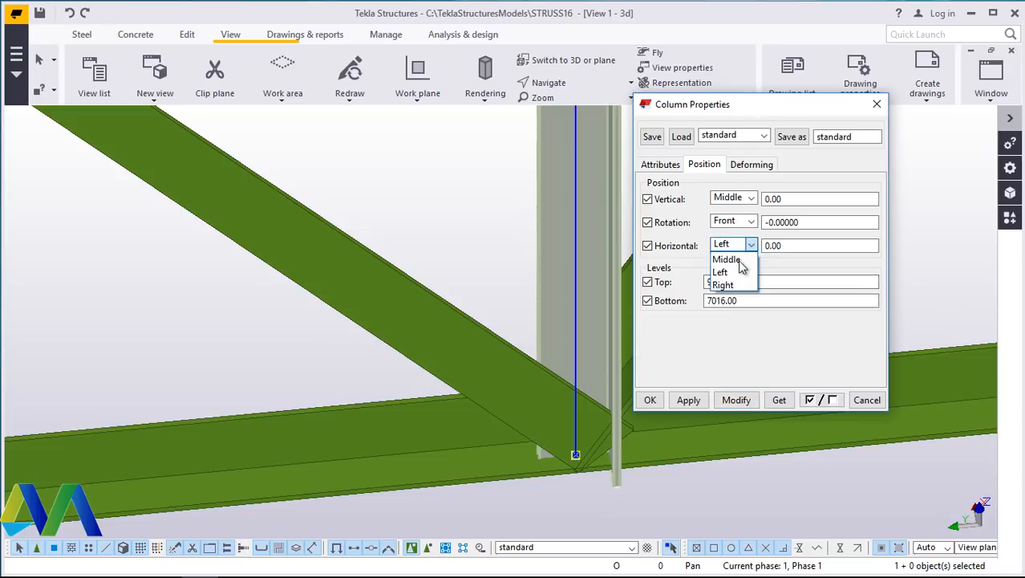
{"action": "left_click", "coordinate": [736, 400]}
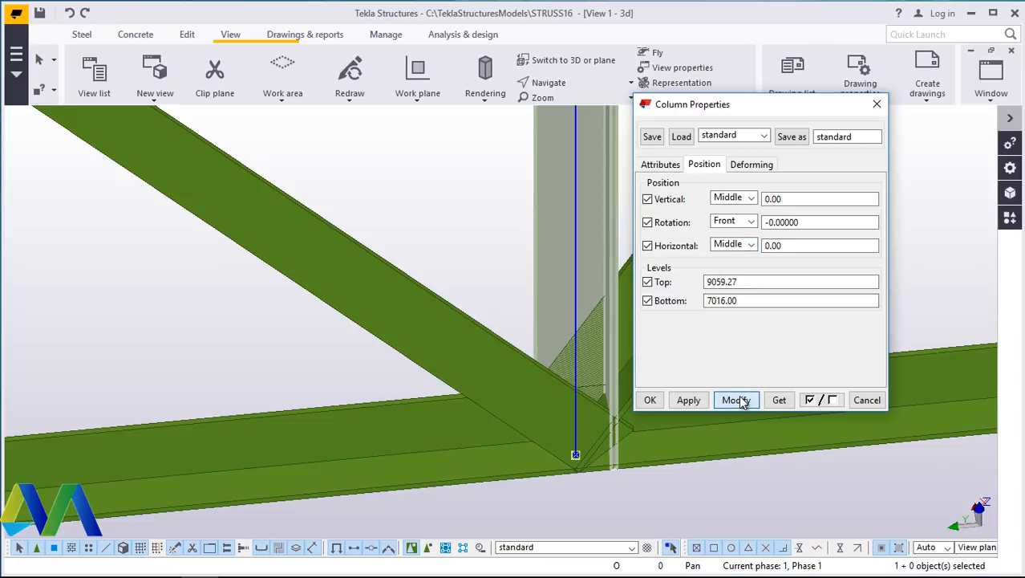
{"action": "left_click", "coordinate": [649, 400]}
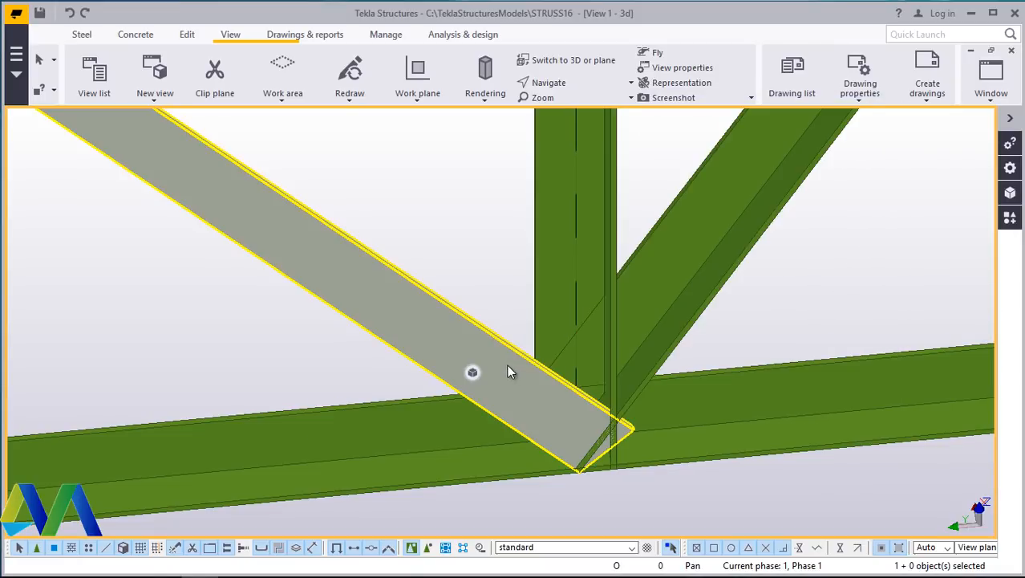
- Apply Middle on-plane, Below rotation and Front depth position settings to the diagonal web member meeting the bottom chord
{"action": "left_click", "coordinate": [579, 85]}
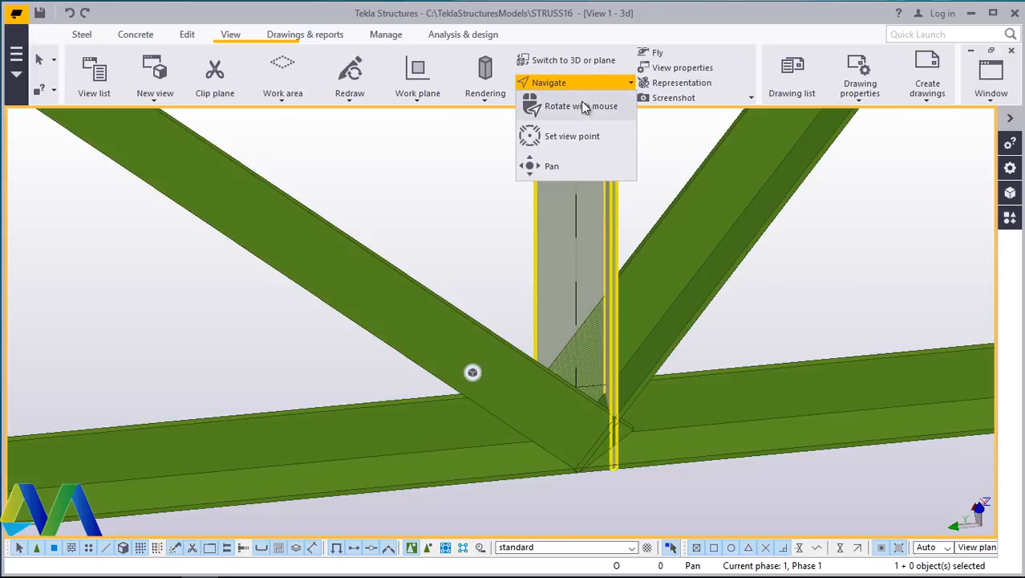
{"action": "left_click", "coordinate": [583, 103]}
{"action": "left_click_drag", "start_coordinate": [578, 393], "coordinate": [441, 406]}
{"action": "right_click", "coordinate": [552, 137]}
{"action": "left_click", "coordinate": [569, 152]}
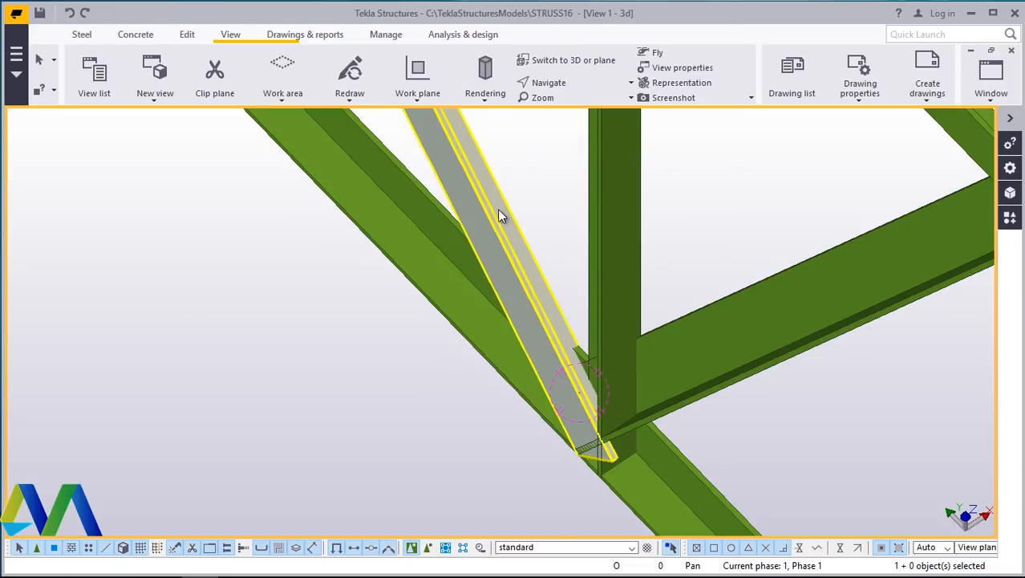
{"action": "double_click", "coordinate": [499, 213]}
{"action": "left_click", "coordinate": [709, 121]}
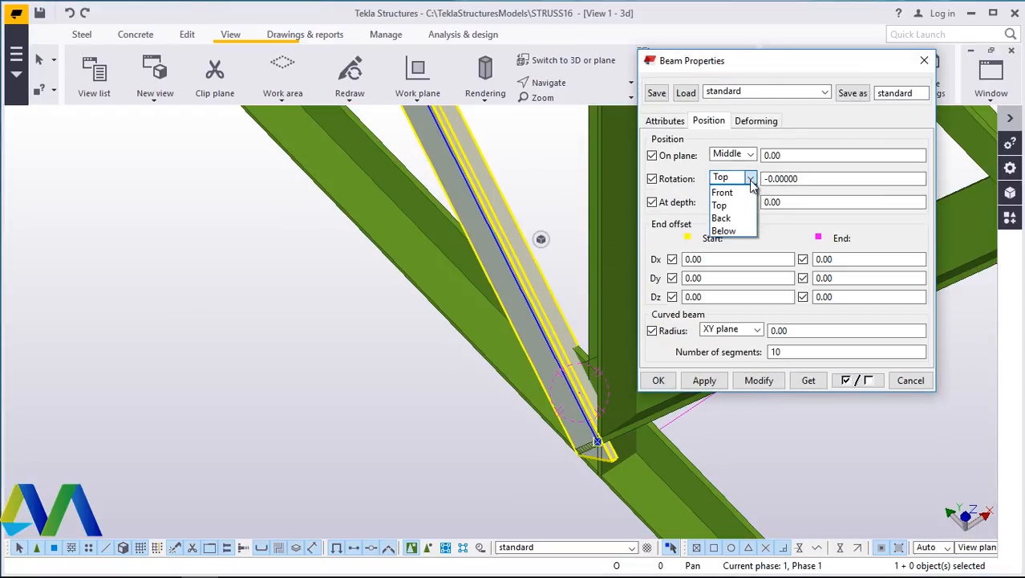
{"action": "left_click", "coordinate": [757, 382]}
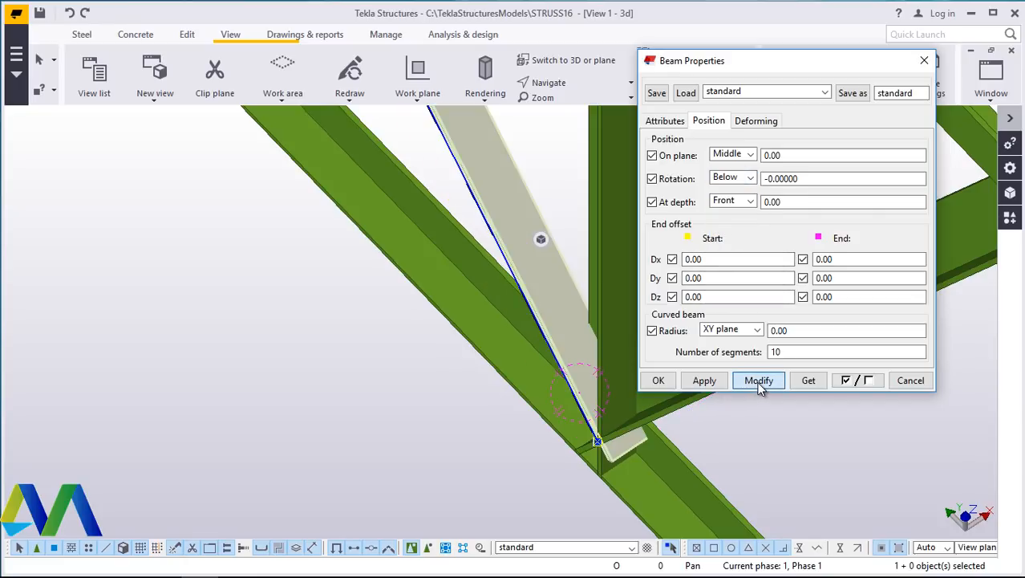
{"action": "left_click", "coordinate": [658, 381]}
- Rotate, pan and zoom around the 3D truss to inspect how the web members meet the top and bottom chords
{"action": "left_click", "coordinate": [553, 81]}
{"action": "left_click", "coordinate": [572, 106]}
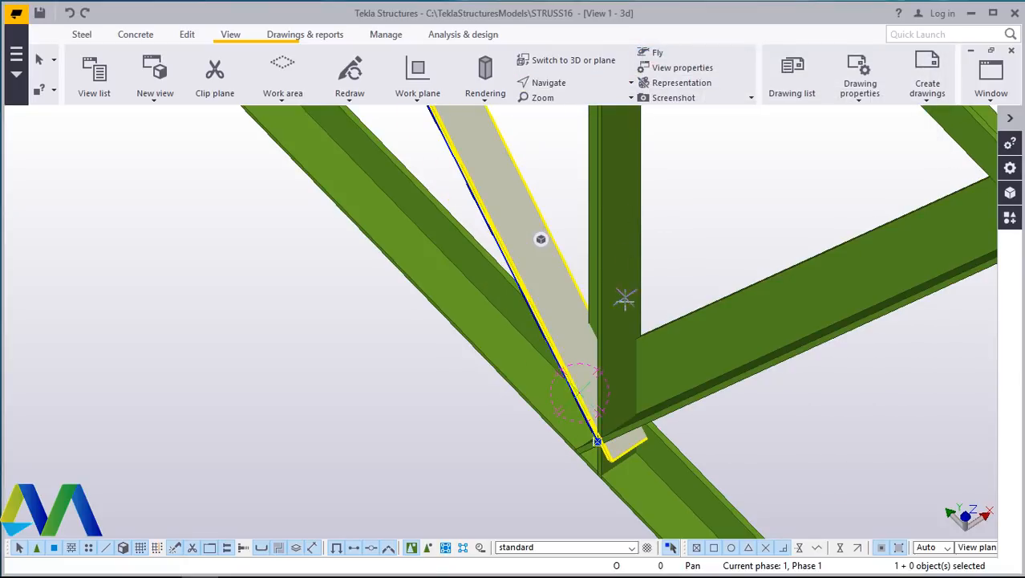
{"action": "left_click_drag", "start_coordinate": [637, 317], "coordinate": [691, 293]}
{"action": "right_click", "coordinate": [692, 194]}
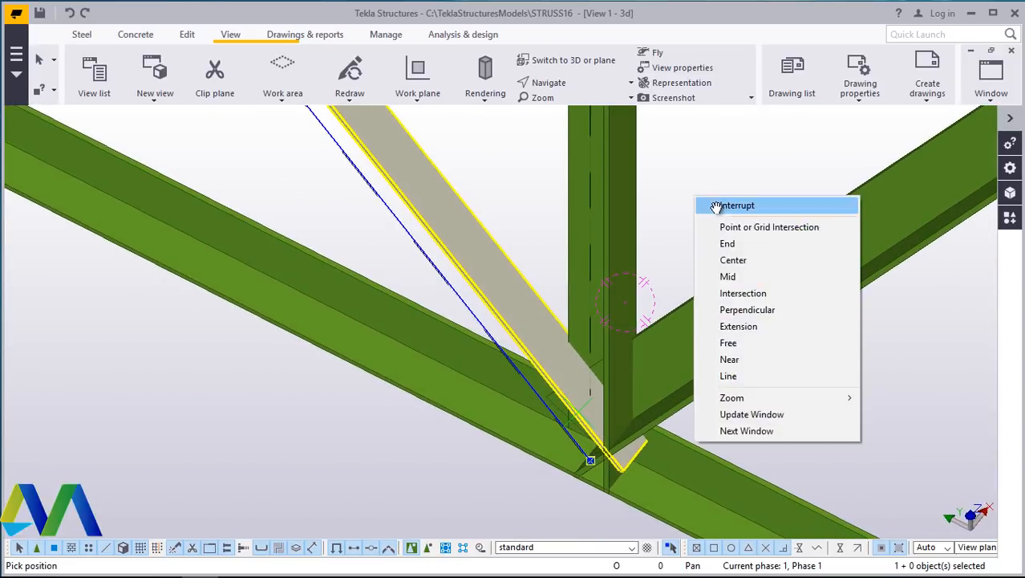
{"action": "left_click", "coordinate": [716, 208]}
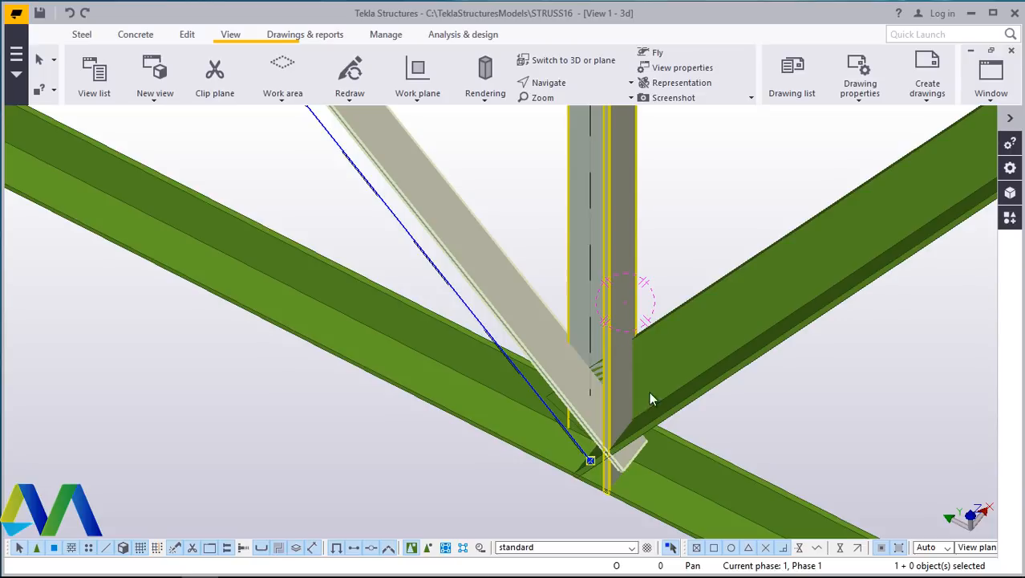
{"action": "scroll", "coordinate": [658, 405], "scroll_direction": "down", "scroll_amount": 2}
{"action": "scroll", "coordinate": [424, 337], "scroll_direction": "down", "scroll_amount": 4}
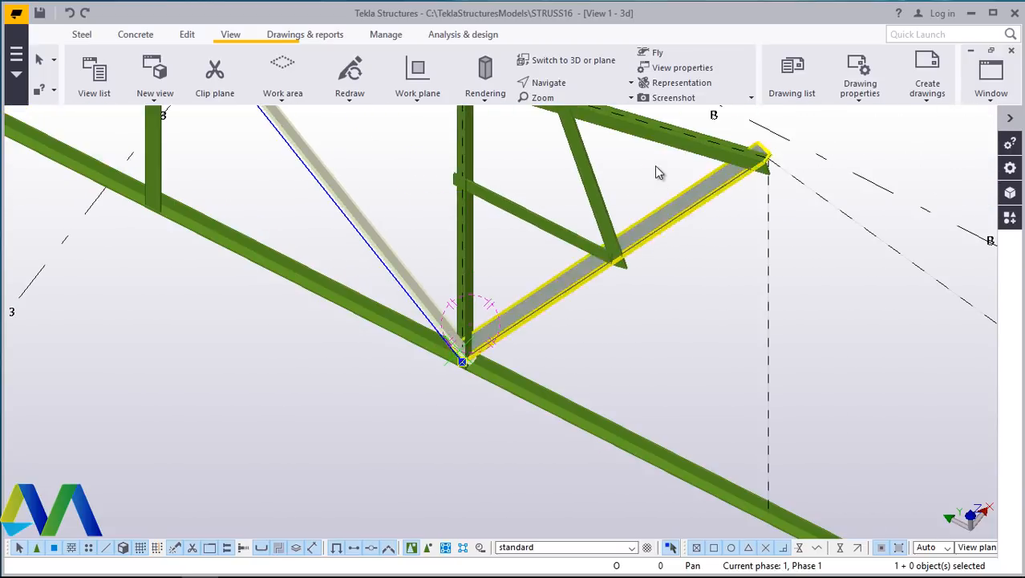
{"action": "scroll", "coordinate": [656, 167], "scroll_direction": "up", "scroll_amount": 2}
{"action": "scroll", "coordinate": [649, 342], "scroll_direction": "down", "scroll_amount": 5}
{"action": "scroll", "coordinate": [554, 186], "scroll_direction": "up", "scroll_amount": 9}
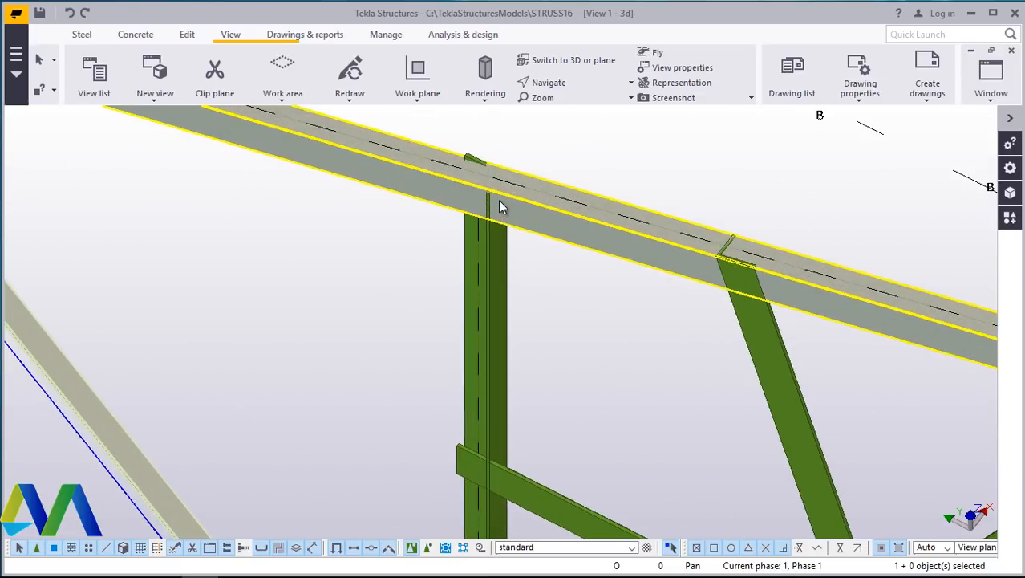
{"action": "scroll", "coordinate": [498, 201], "scroll_direction": "down", "scroll_amount": 6}
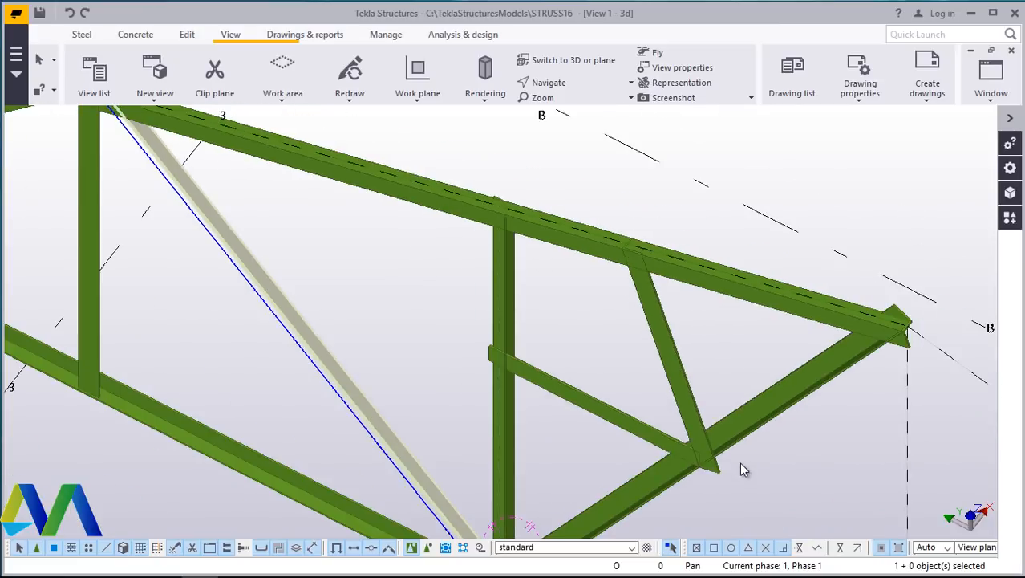
{"action": "scroll", "coordinate": [740, 462], "scroll_direction": "up", "scroll_amount": 4}
{"action": "left_click", "coordinate": [574, 84]}
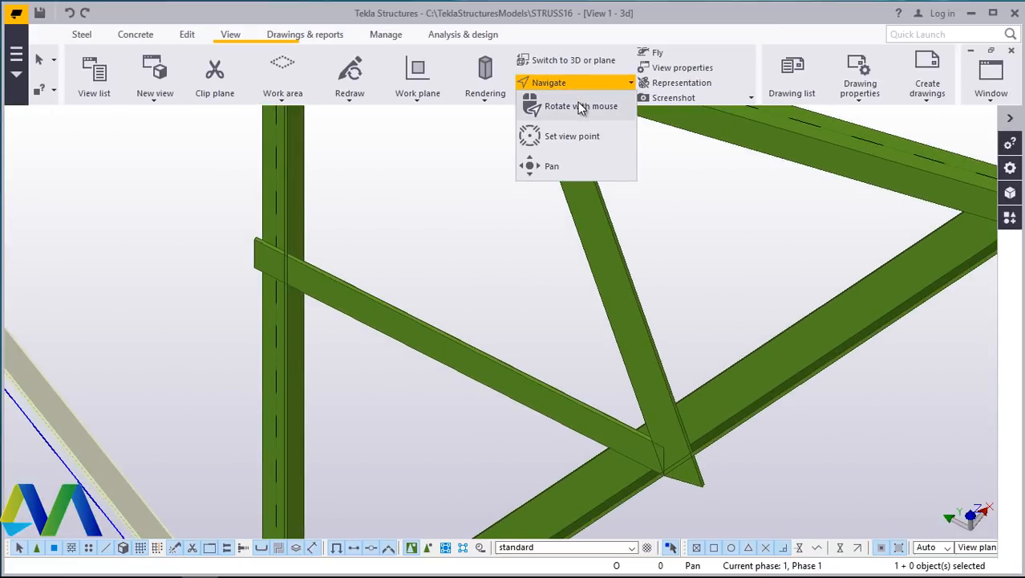
{"action": "left_click", "coordinate": [578, 102]}
{"action": "left_click_drag", "start_coordinate": [678, 460], "coordinate": [898, 439]}
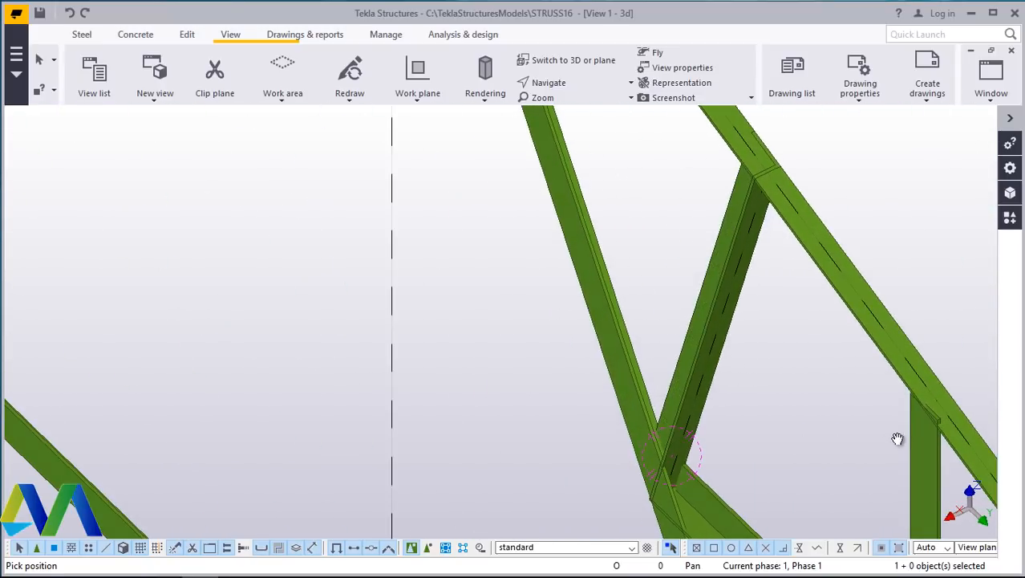
{"action": "left_click_drag", "start_coordinate": [708, 395], "coordinate": [474, 268]}
{"action": "right_click", "coordinate": [474, 268]}
{"action": "left_click", "coordinate": [487, 278]}
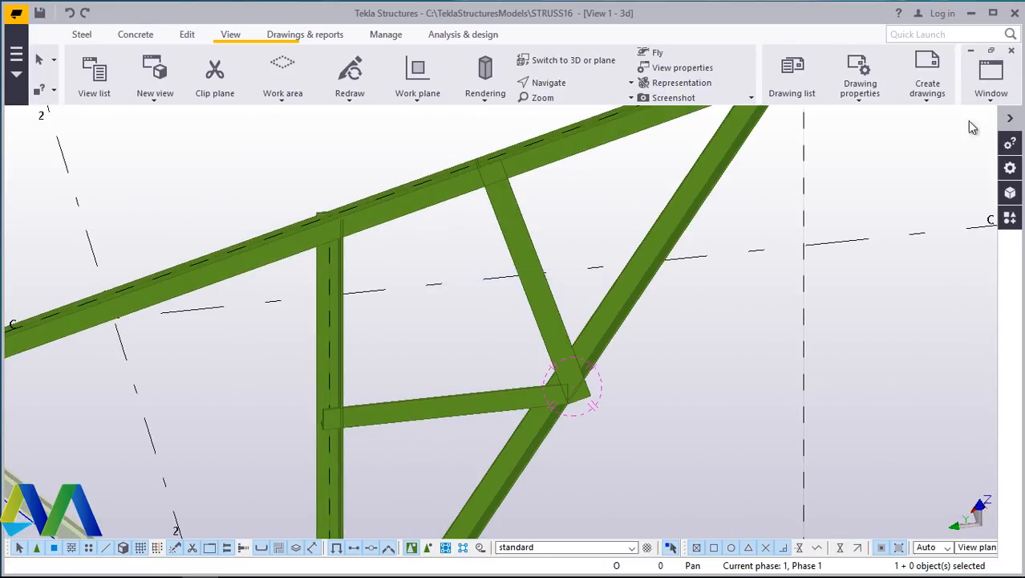
{"action": "scroll", "coordinate": [496, 178], "scroll_direction": "up", "scroll_amount": 6}
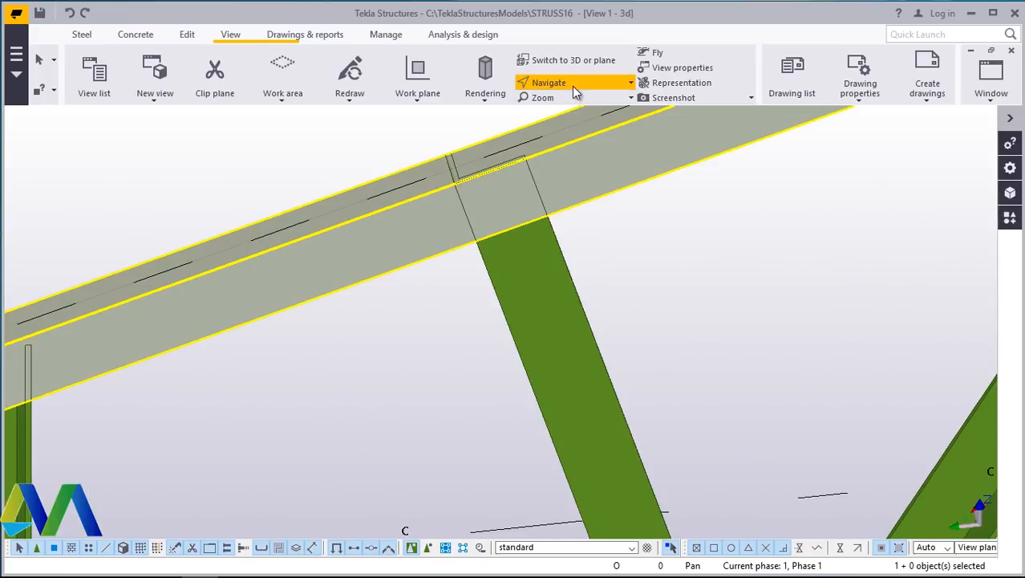
{"action": "left_click", "coordinate": [571, 86]}
{"action": "left_click", "coordinate": [530, 175]}
{"action": "middle_click_drag", "start_coordinate": [529, 178], "coordinate": [569, 307], "text": "ctrl"}
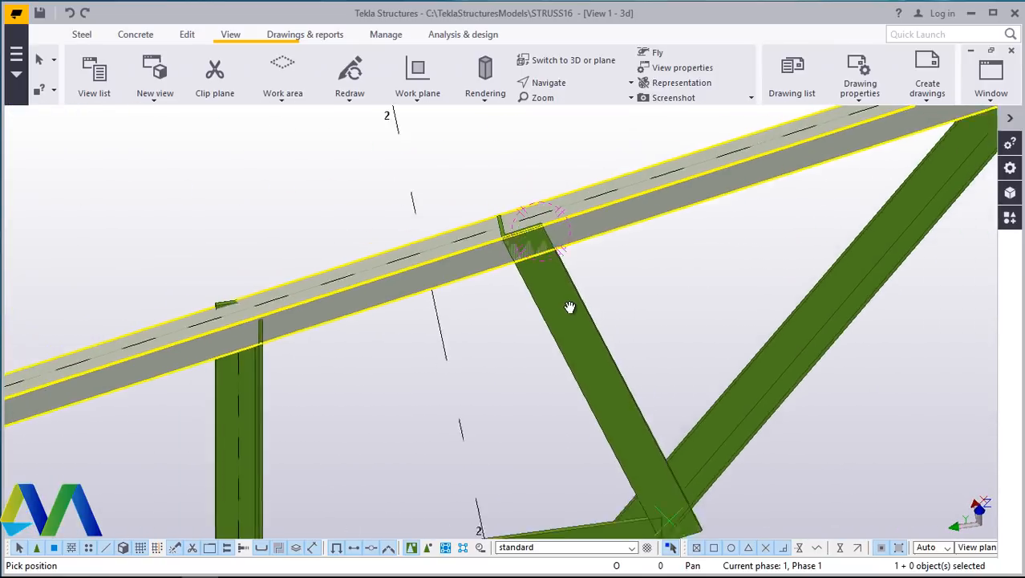
{"action": "scroll", "coordinate": [569, 307], "scroll_direction": "down", "scroll_amount": 5}
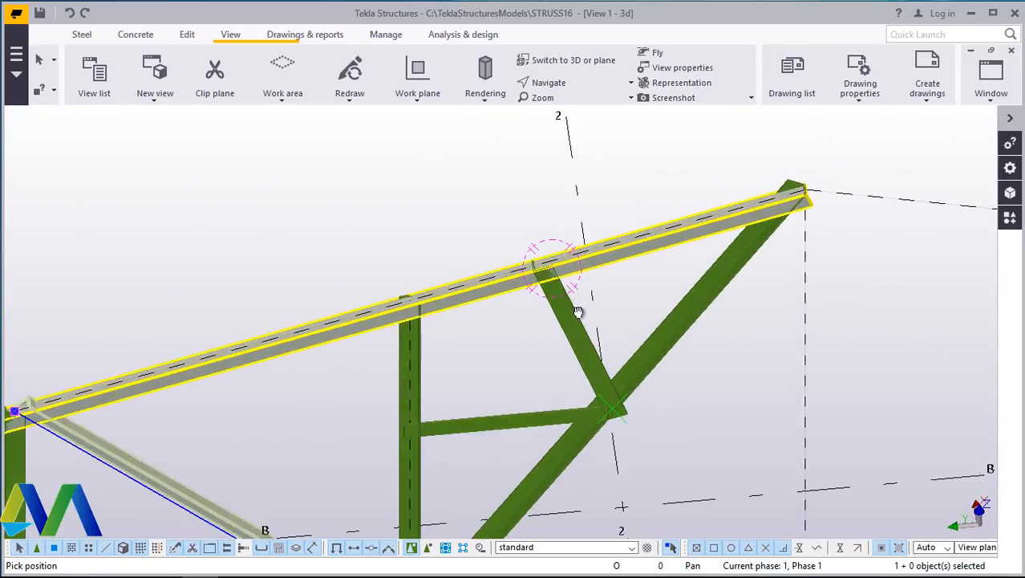
{"action": "right_click", "coordinate": [577, 154]}
{"action": "left_click", "coordinate": [594, 164]}
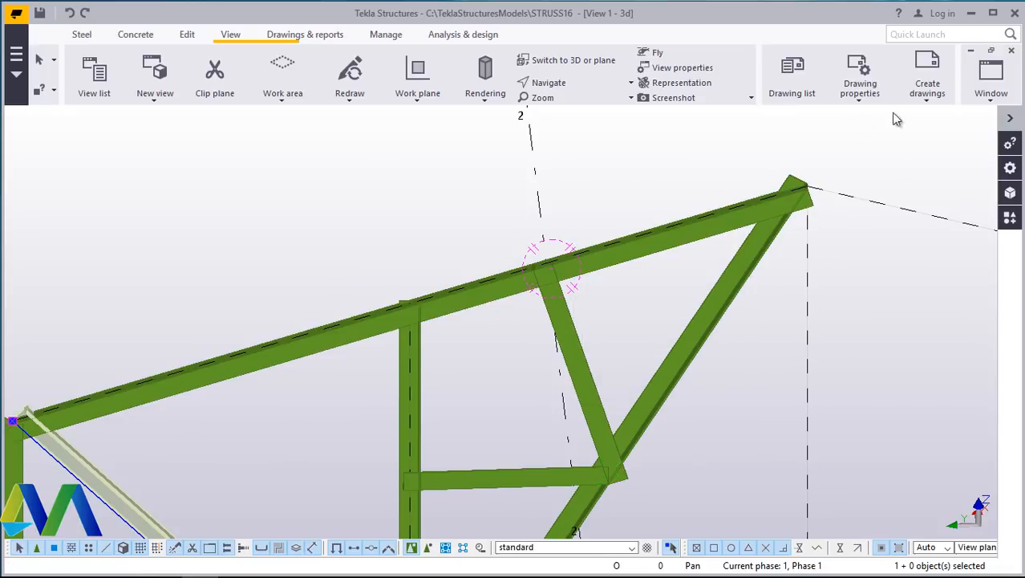
- Switch to the Grid D elevation view and zoom in on the left part of the truss
{"action": "left_click", "coordinate": [992, 72]}
{"action": "left_click", "coordinate": [966, 210]}
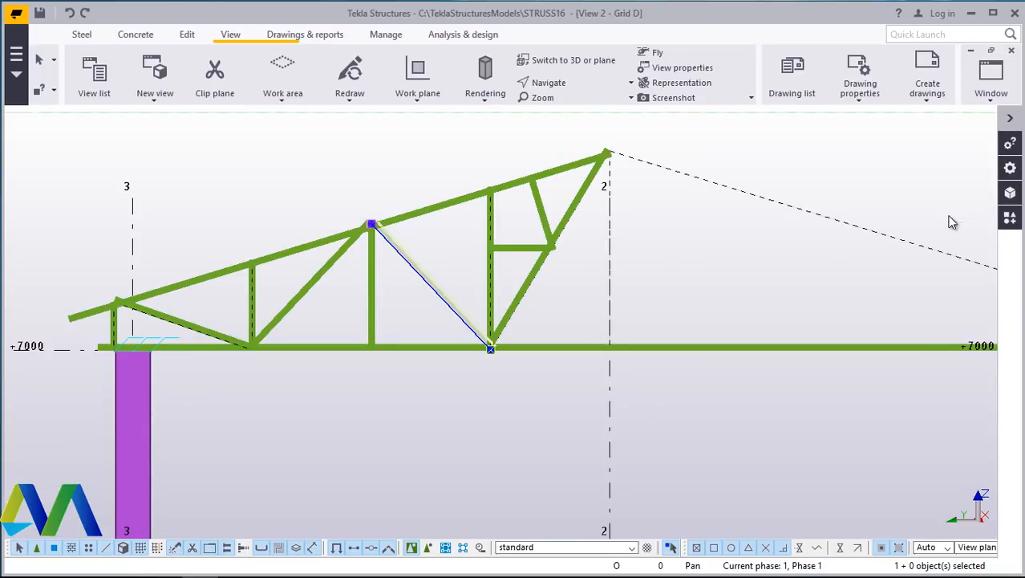
{"action": "scroll", "coordinate": [621, 306], "scroll_direction": "down", "scroll_amount": 3}
{"action": "scroll", "coordinate": [462, 294], "scroll_direction": "up", "scroll_amount": 3}
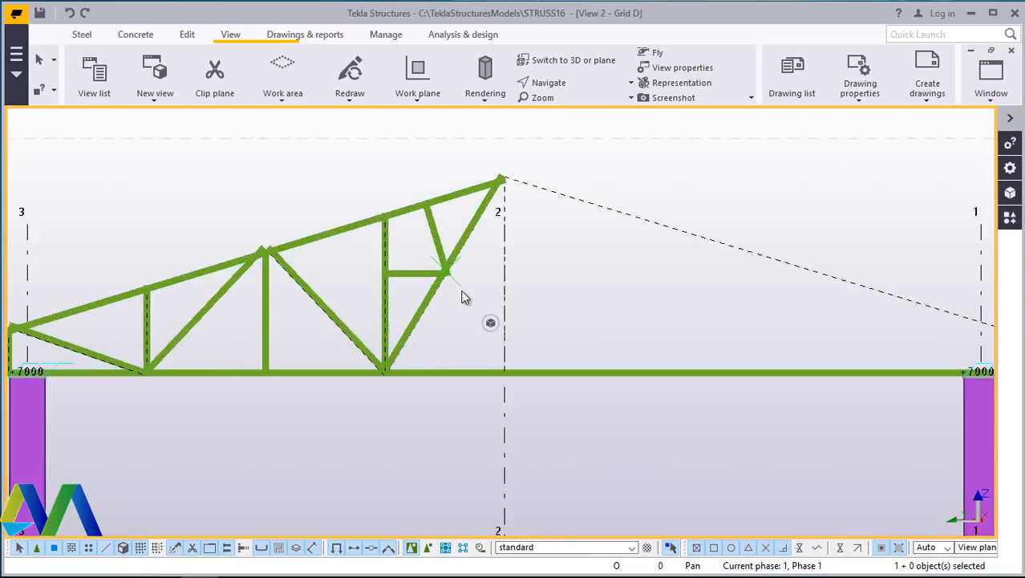
{"action": "scroll", "coordinate": [613, 290], "scroll_direction": "up", "scroll_amount": 2}
{"action": "scroll", "coordinate": [801, 190], "scroll_direction": "down", "scroll_amount": 3}
{"action": "scroll", "coordinate": [304, 316], "scroll_direction": "up", "scroll_amount": 4}
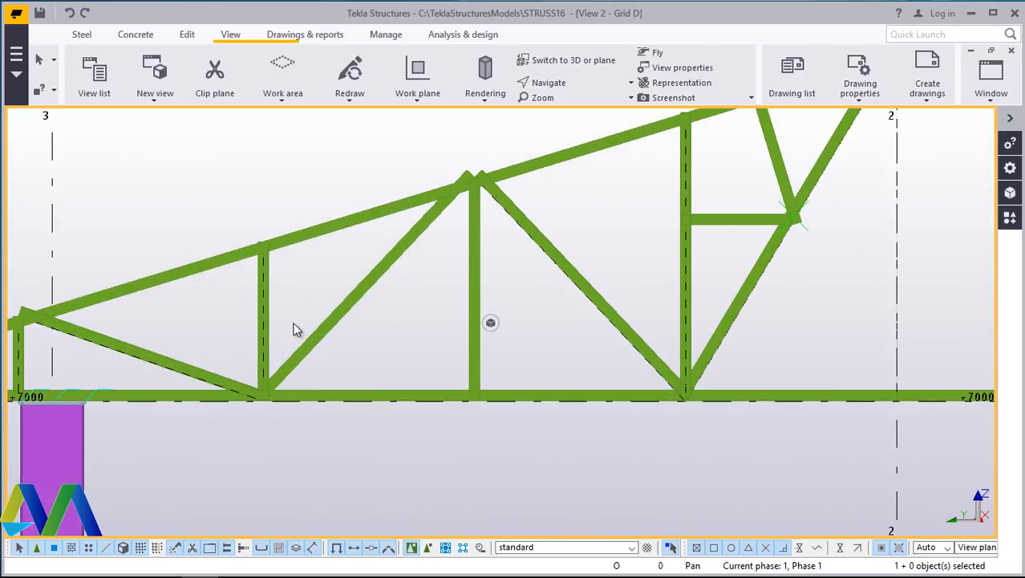
- Search the applications and components catalog for 11 and start the Bolted gusset (11) component
{"action": "left_click", "coordinate": [1010, 219]}
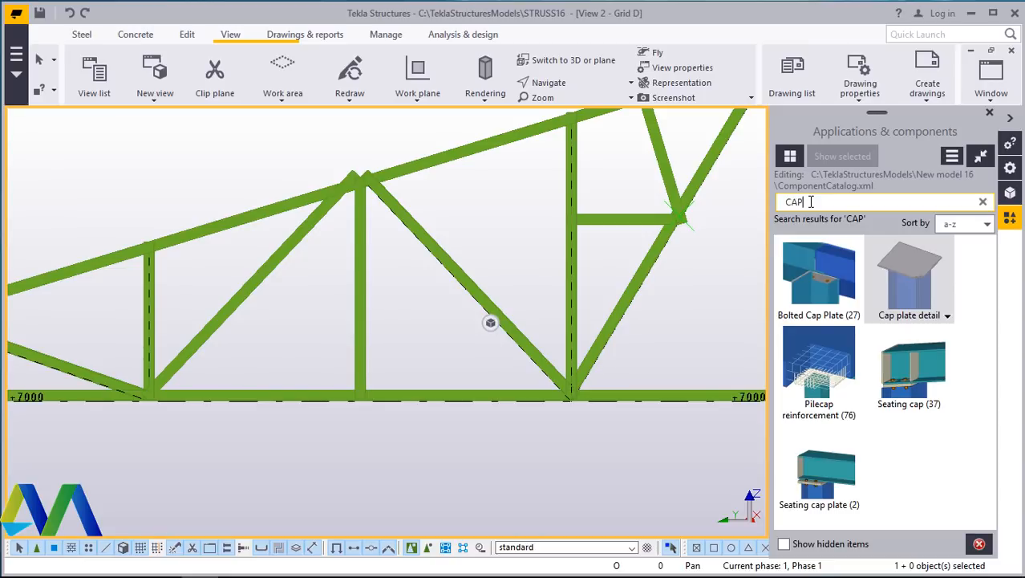
{"action": "key", "text": "BackSpace"}
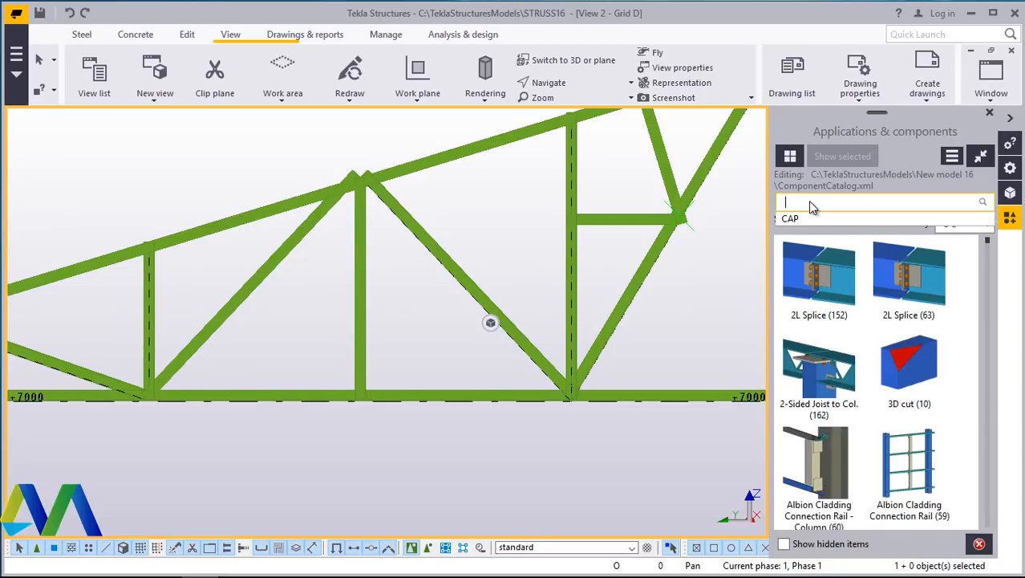
{"action": "type", "text": "11"}
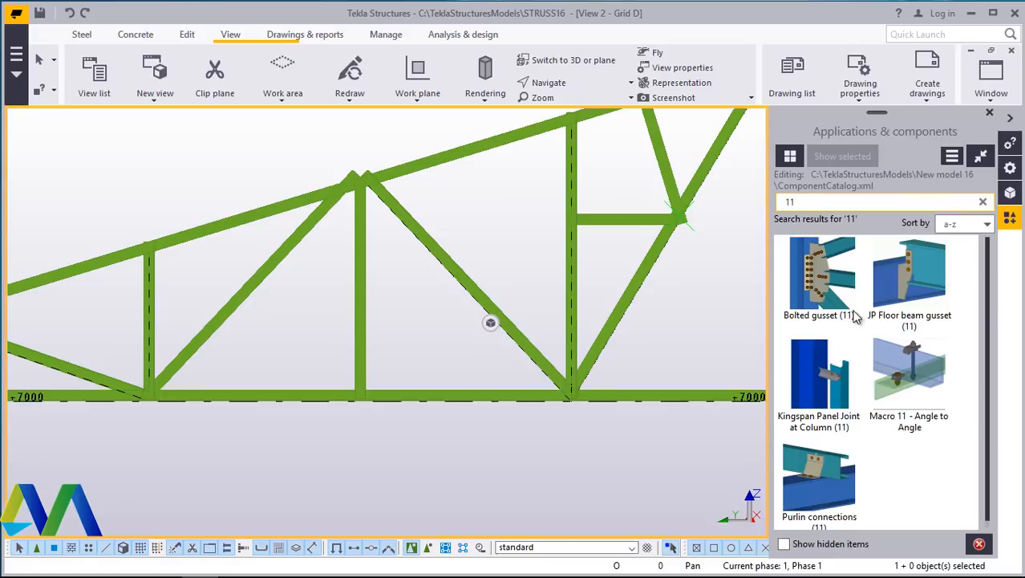
{"action": "left_click", "coordinate": [825, 287]}
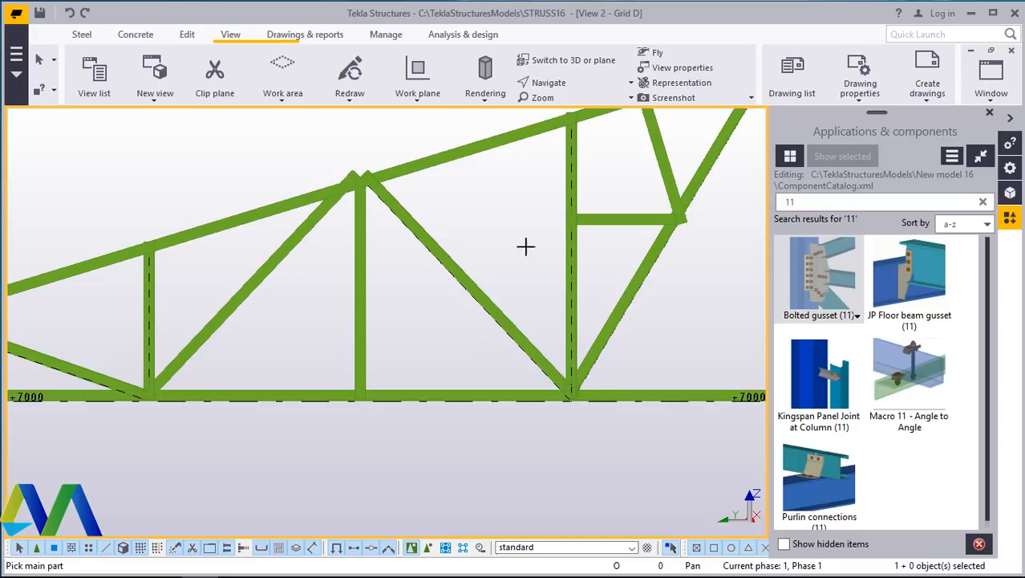
{"action": "scroll", "coordinate": [214, 376], "scroll_direction": "up", "scroll_amount": 6}
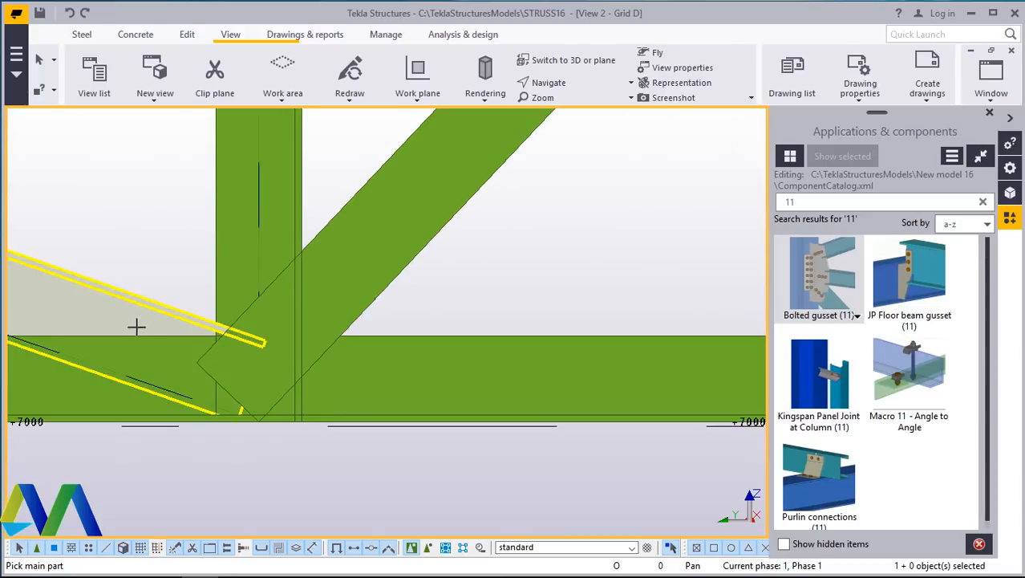
{"action": "scroll", "coordinate": [416, 348], "scroll_direction": "down", "scroll_amount": 4}
{"action": "left_click", "coordinate": [990, 116]}
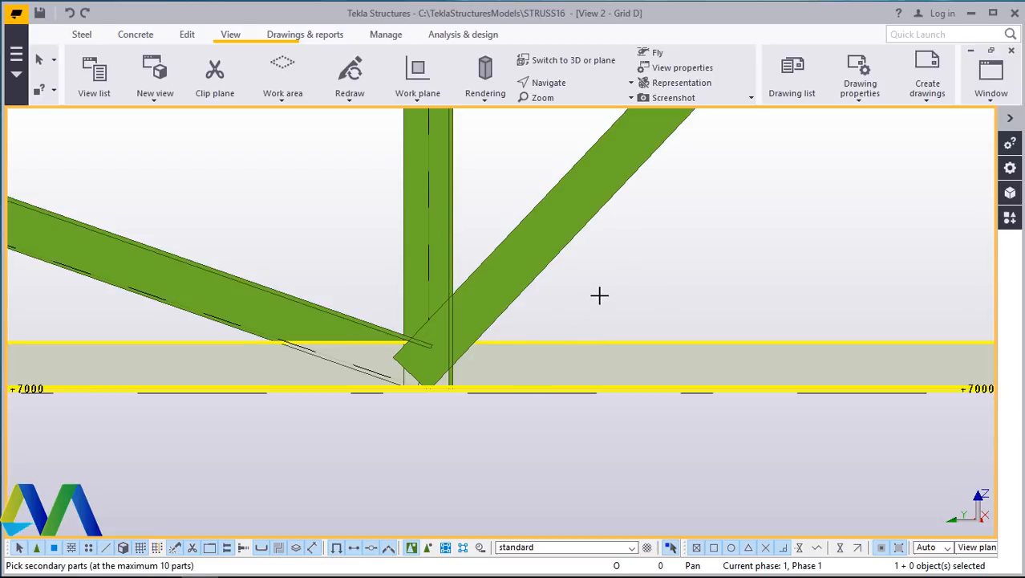
{"action": "key", "text": "Escape"}
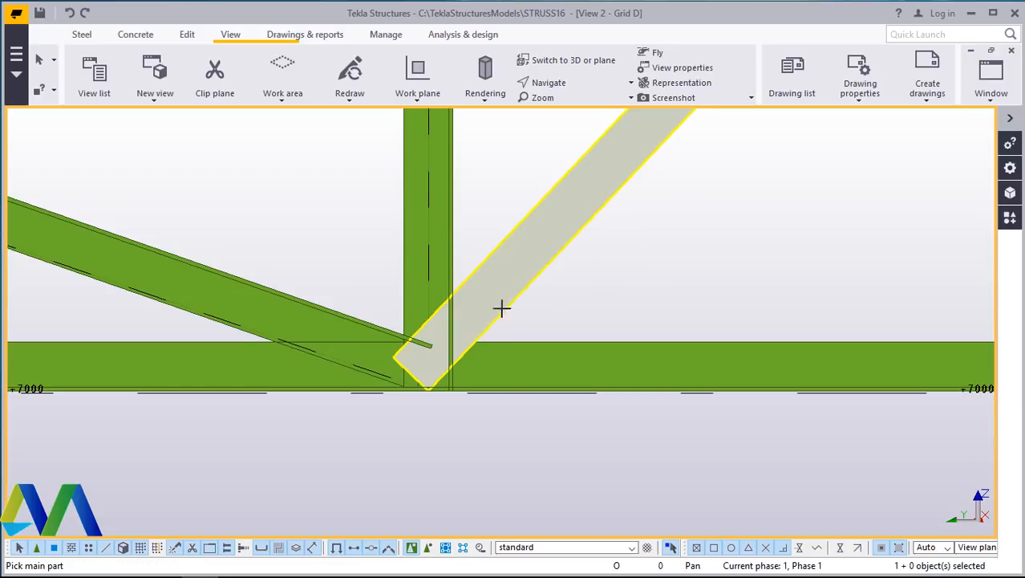
{"action": "right_click", "coordinate": [682, 244]}
{"action": "left_click", "coordinate": [716, 253]}
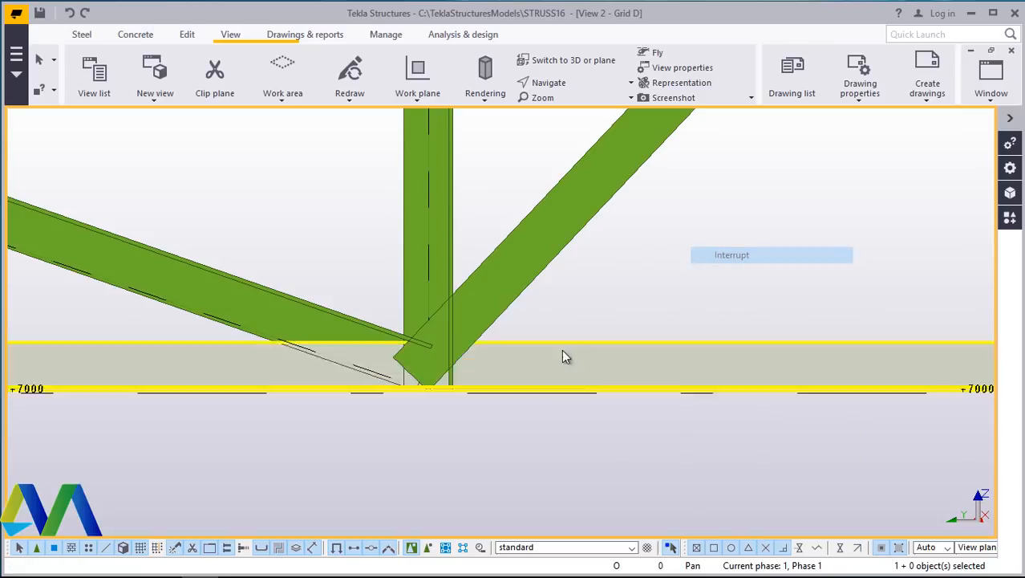
- Create a Bolted gusset (11) connection at the bottom chord joint, picking the chord as main part and the web members as secondary parts
{"action": "left_click", "coordinate": [1010, 218]}
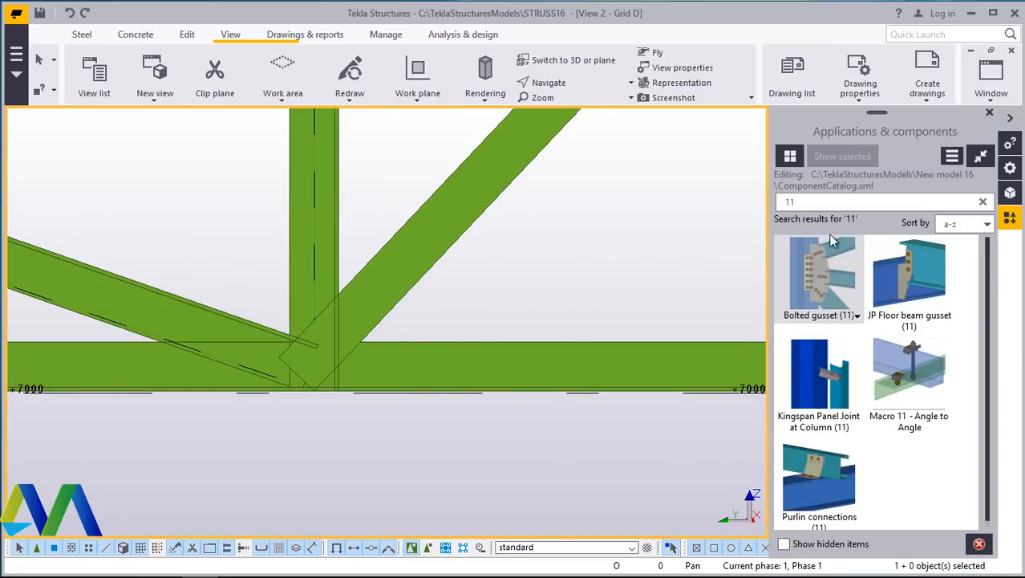
{"action": "double_click", "coordinate": [828, 287]}
{"action": "left_click", "coordinate": [422, 295]}
{"action": "left_click", "coordinate": [298, 236]}
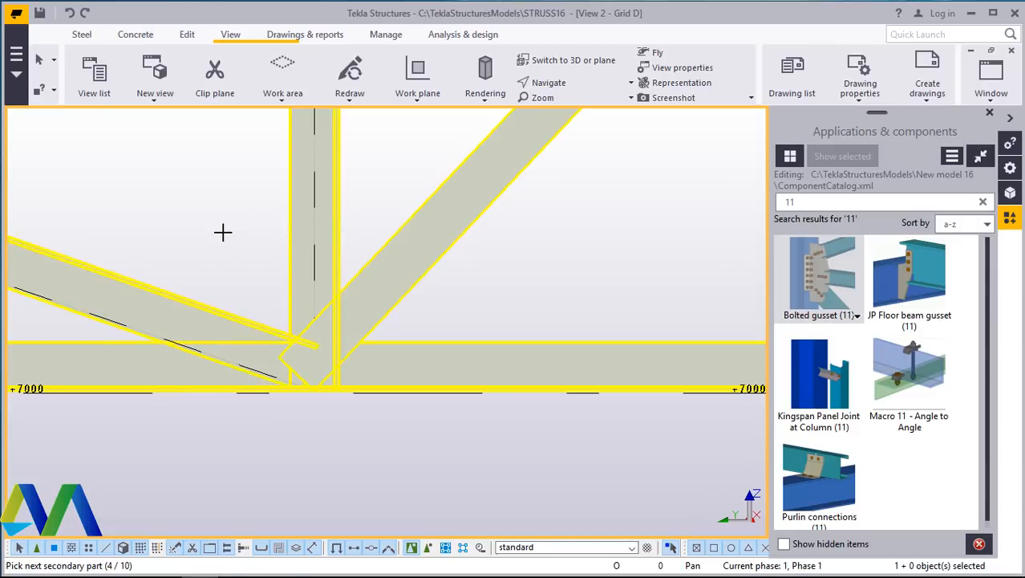
{"action": "middle_click", "coordinate": [223, 232]}
{"action": "scroll", "coordinate": [385, 306], "scroll_direction": "down", "scroll_amount": 4}
{"action": "scroll", "coordinate": [308, 275], "scroll_direction": "up", "scroll_amount": 2}
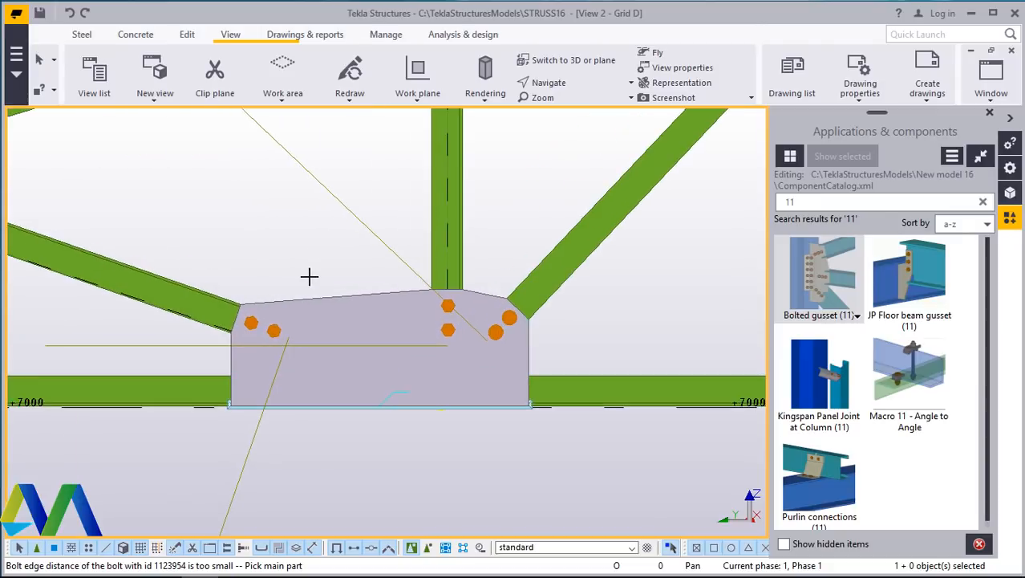
{"action": "right_click", "coordinate": [275, 233]}
{"action": "left_click", "coordinate": [302, 241]}
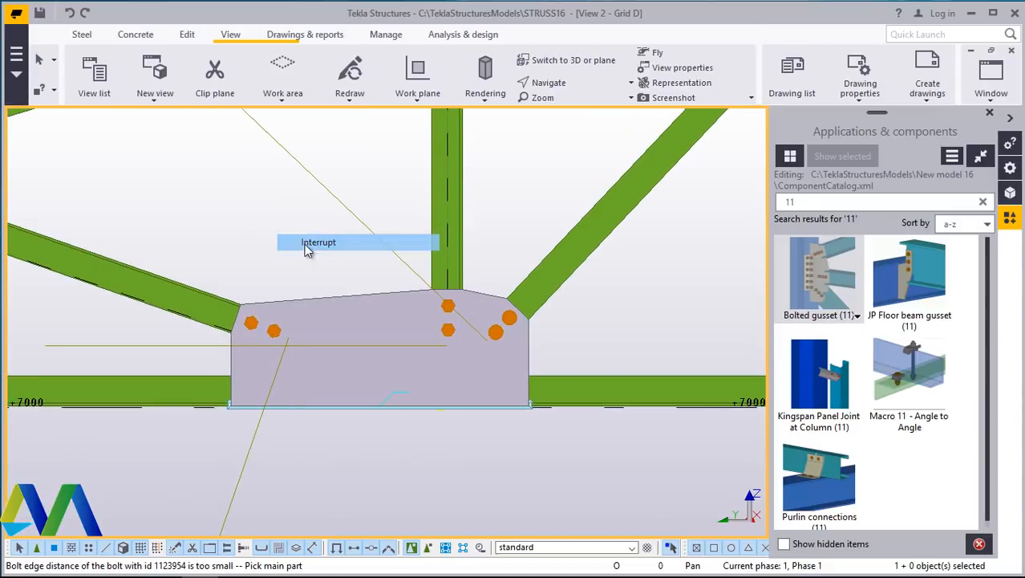
{"action": "left_click", "coordinate": [989, 113]}
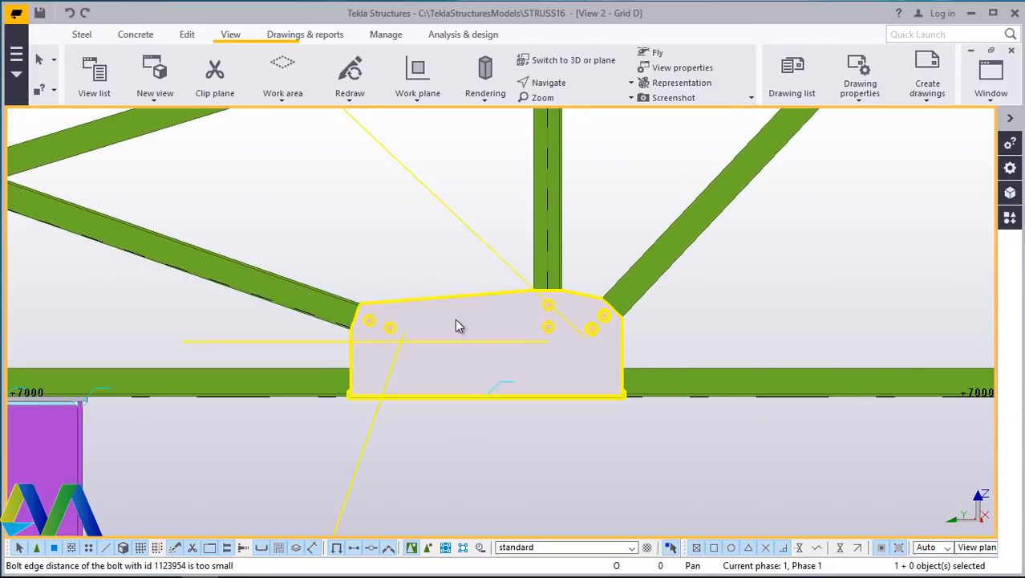
{"action": "scroll", "coordinate": [497, 322], "scroll_direction": "up", "scroll_amount": 2}
{"action": "scroll", "coordinate": [323, 402], "scroll_direction": "down", "scroll_amount": 6}
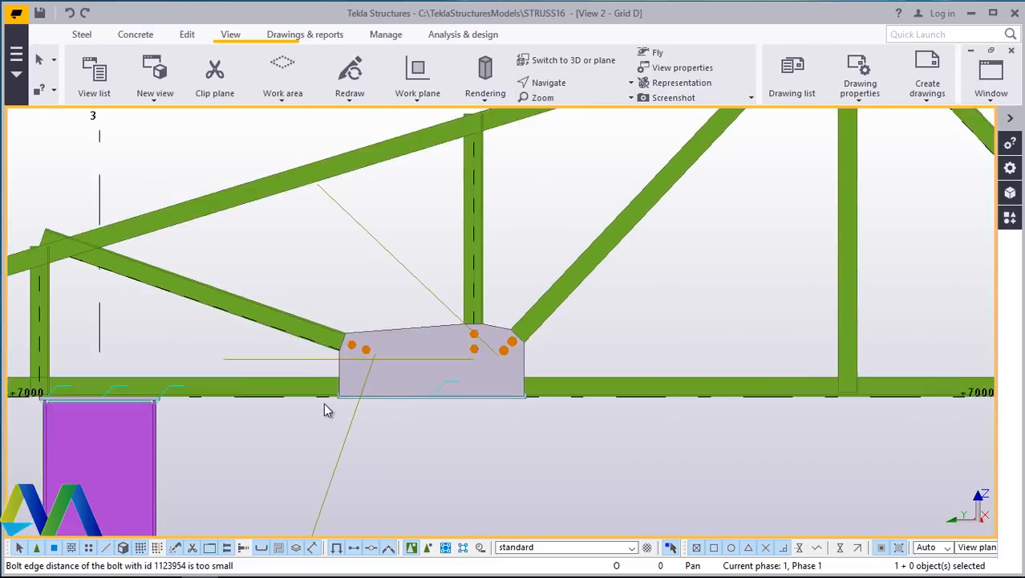
{"action": "scroll", "coordinate": [417, 355], "scroll_direction": "up", "scroll_amount": 3}
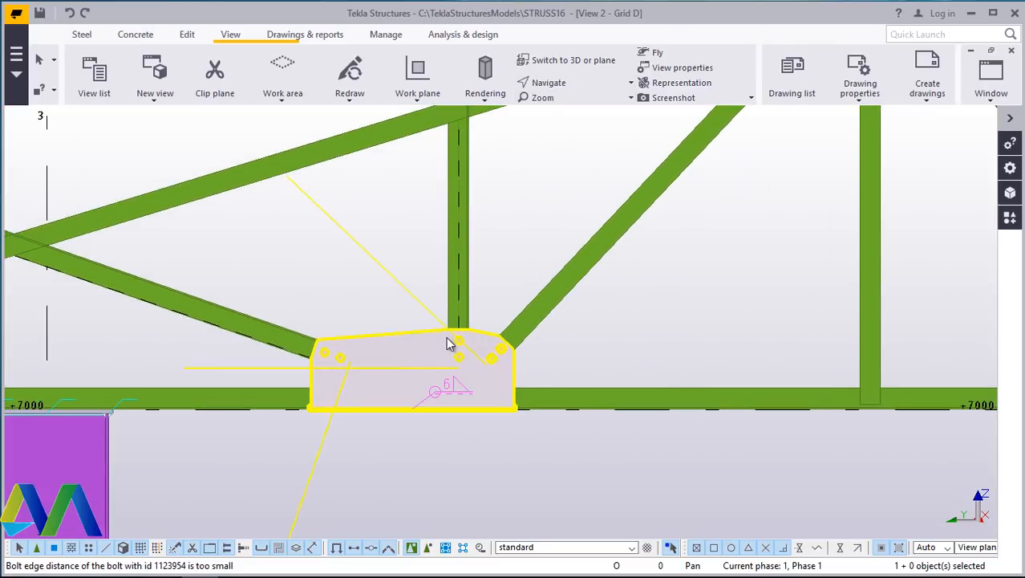
- Open the bottom chord gusset connection's properties, set the gusset dimension next to the main part to 10, and modify the connection
{"action": "double_click", "coordinate": [447, 344]}
{"action": "scroll", "coordinate": [867, 304], "scroll_direction": "down", "scroll_amount": 5}
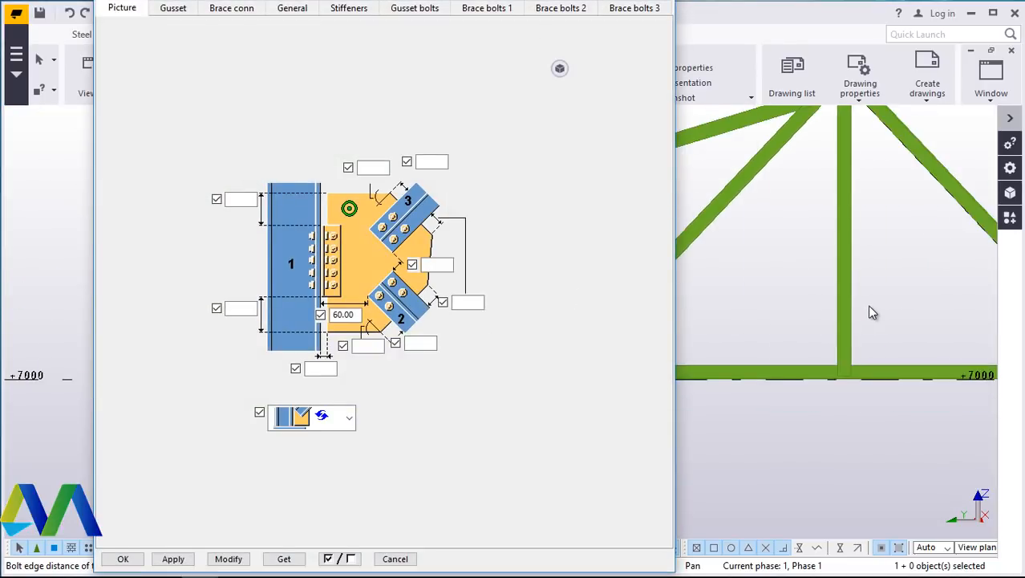
{"action": "scroll", "coordinate": [700, 336], "scroll_direction": "up", "scroll_amount": 6}
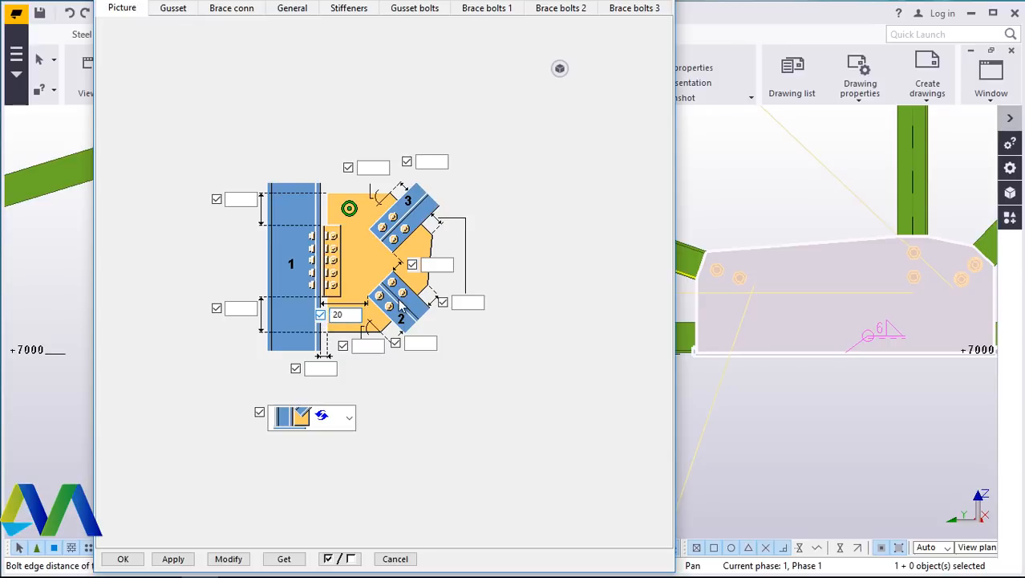
{"action": "left_click", "coordinate": [242, 560]}
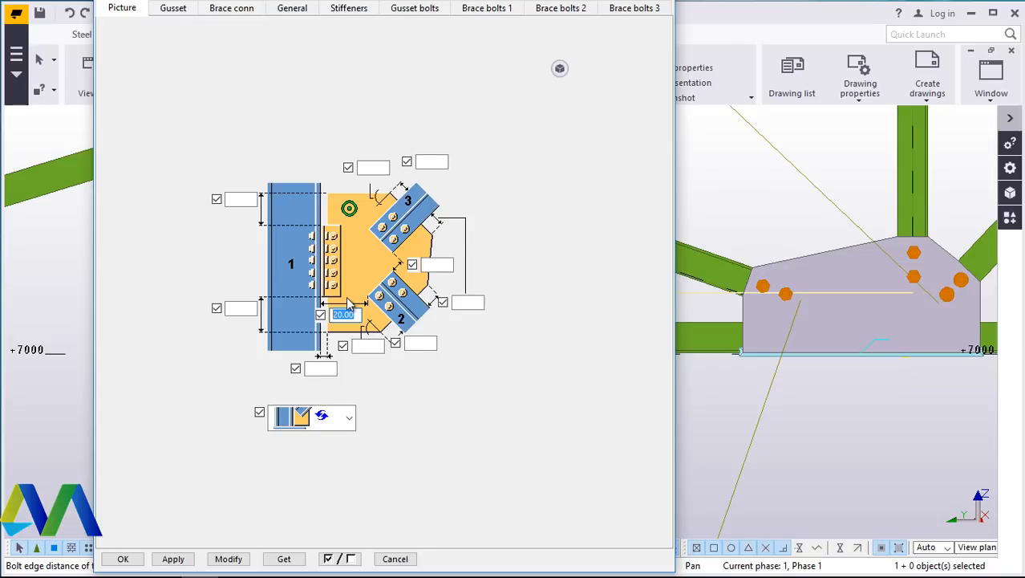
{"action": "left_click", "coordinate": [228, 558]}
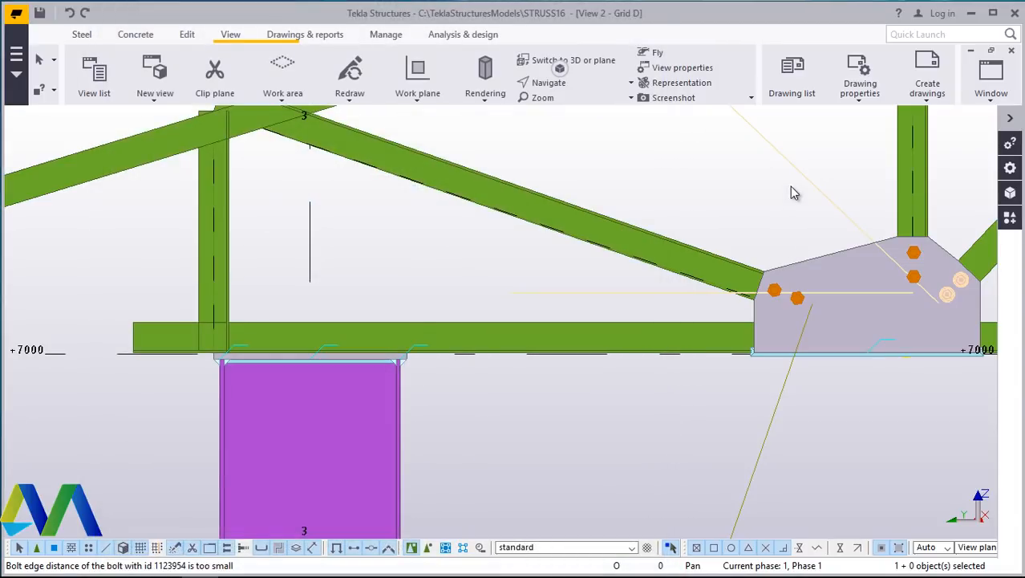
- Start Bolted gusset (11) again and connect the apex joint, picking the top chord as main part and the meeting web members as secondary parts
{"action": "scroll", "coordinate": [382, 388], "scroll_direction": "down", "scroll_amount": 3}
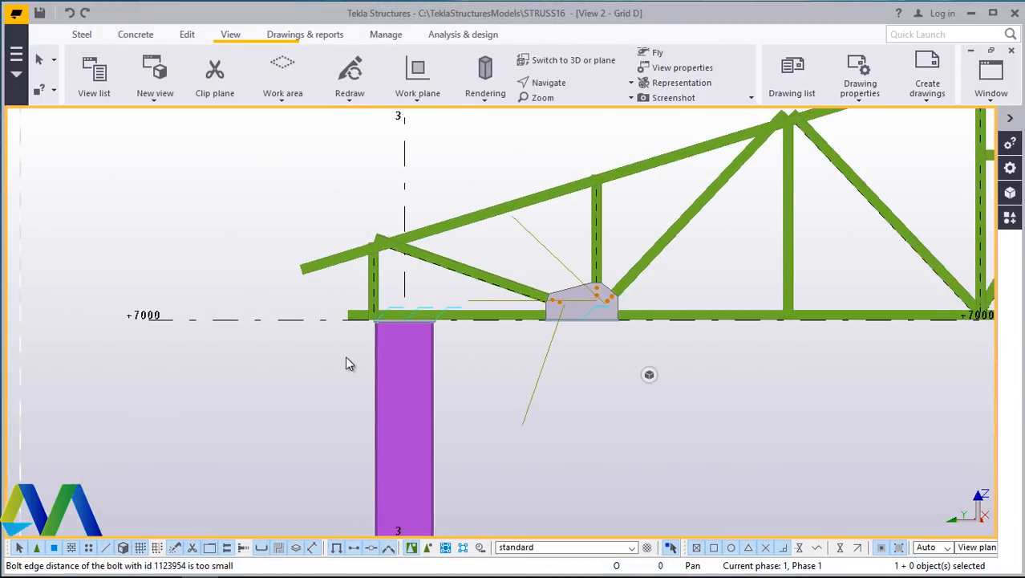
{"action": "scroll", "coordinate": [762, 155], "scroll_direction": "up", "scroll_amount": 2}
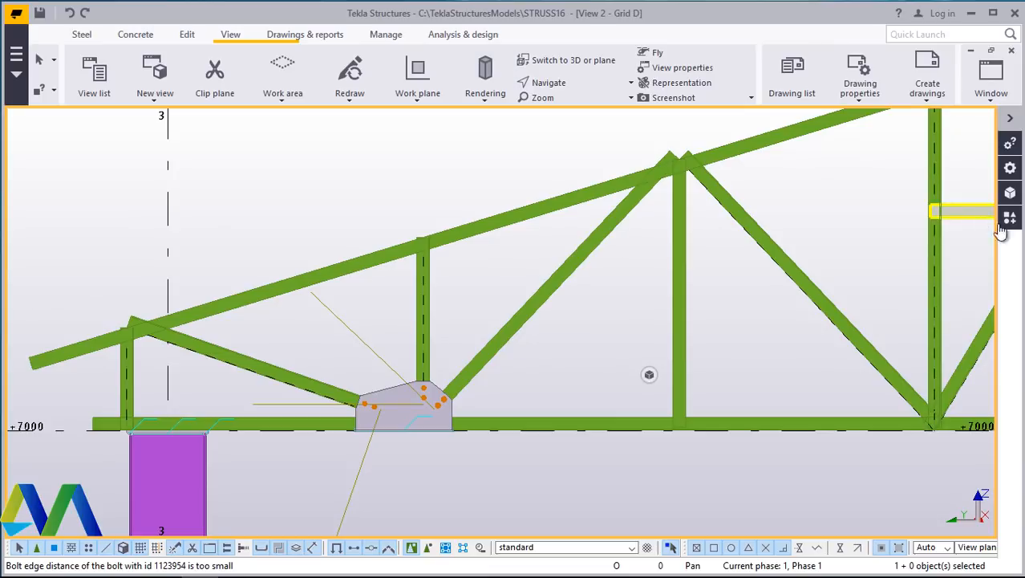
{"action": "left_click", "coordinate": [1010, 218]}
{"action": "double_click", "coordinate": [832, 261]}
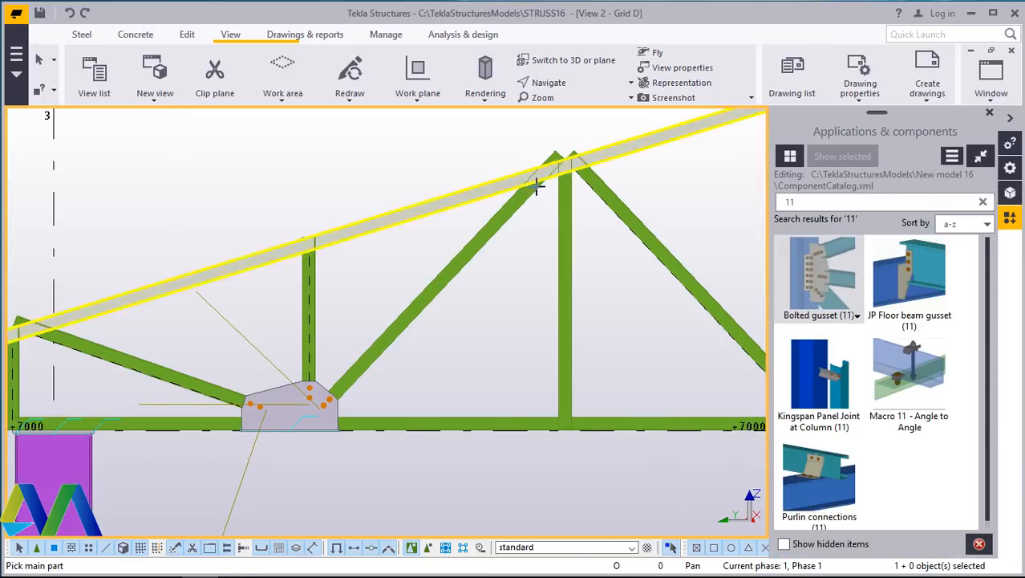
{"action": "scroll", "coordinate": [538, 183], "scroll_direction": "up", "scroll_amount": 5}
{"action": "left_click", "coordinate": [612, 142]}
{"action": "left_click", "coordinate": [593, 174]}
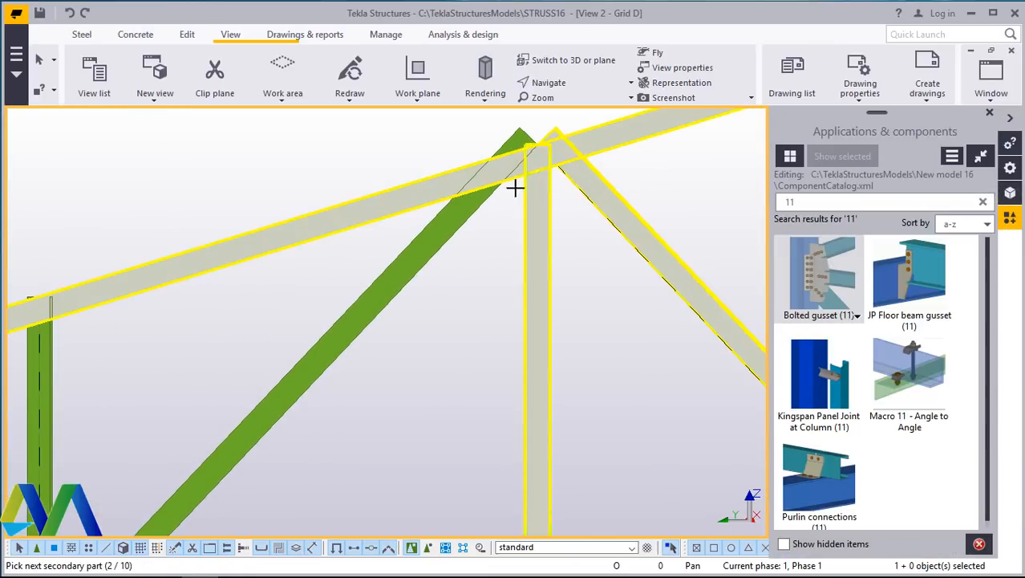
{"action": "left_click", "coordinate": [464, 206]}
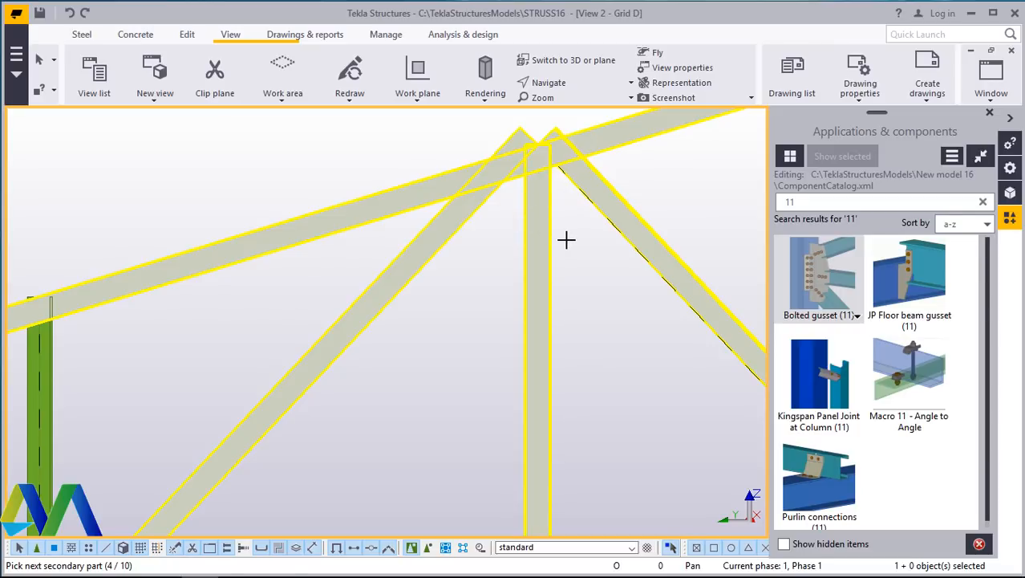
{"action": "middle_click", "coordinate": [566, 239]}
{"action": "right_click", "coordinate": [606, 276]}
{"action": "left_click", "coordinate": [641, 284]}
- Add a Bolted gusset (11) at the bottom chord joint below the V of diagonals, picking the chord as main and the web members as secondary
{"action": "scroll", "coordinate": [474, 322], "scroll_direction": "down", "scroll_amount": 2}
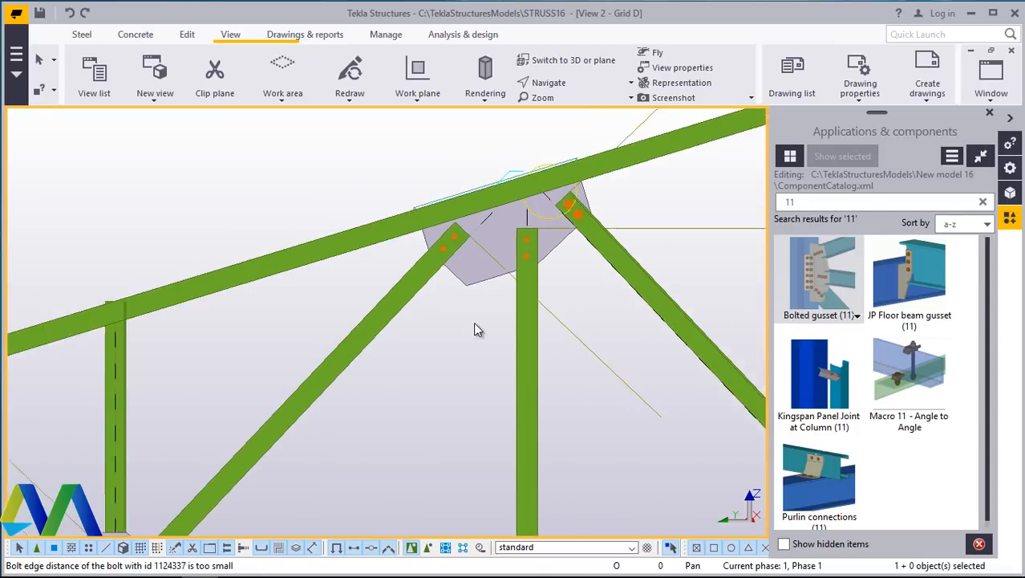
{"action": "scroll", "coordinate": [582, 243], "scroll_direction": "up", "scroll_amount": 4}
{"action": "scroll", "coordinate": [384, 279], "scroll_direction": "down", "scroll_amount": 6}
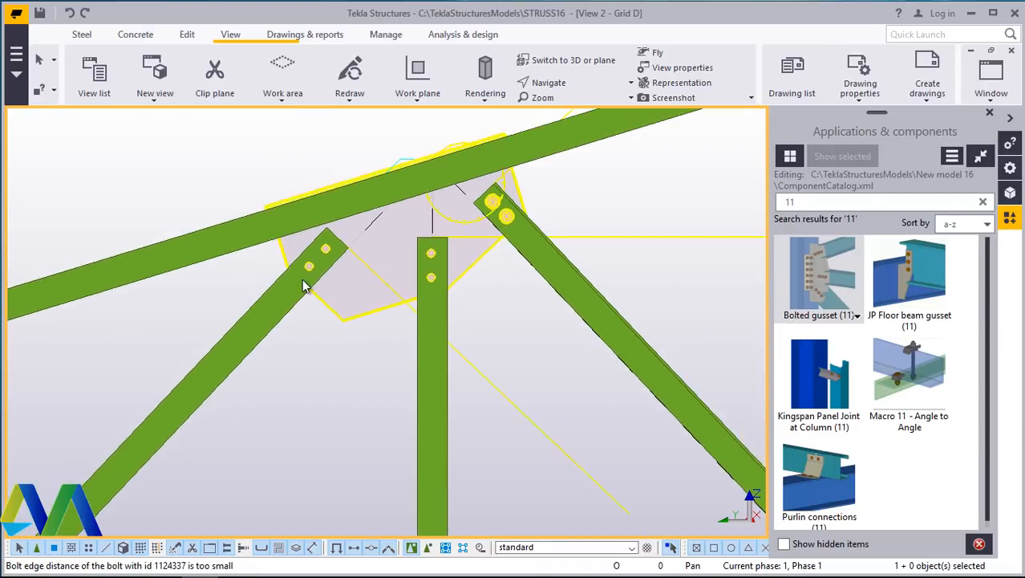
{"action": "scroll", "coordinate": [259, 297], "scroll_direction": "down", "scroll_amount": 4}
{"action": "scroll", "coordinate": [532, 276], "scroll_direction": "up", "scroll_amount": 7}
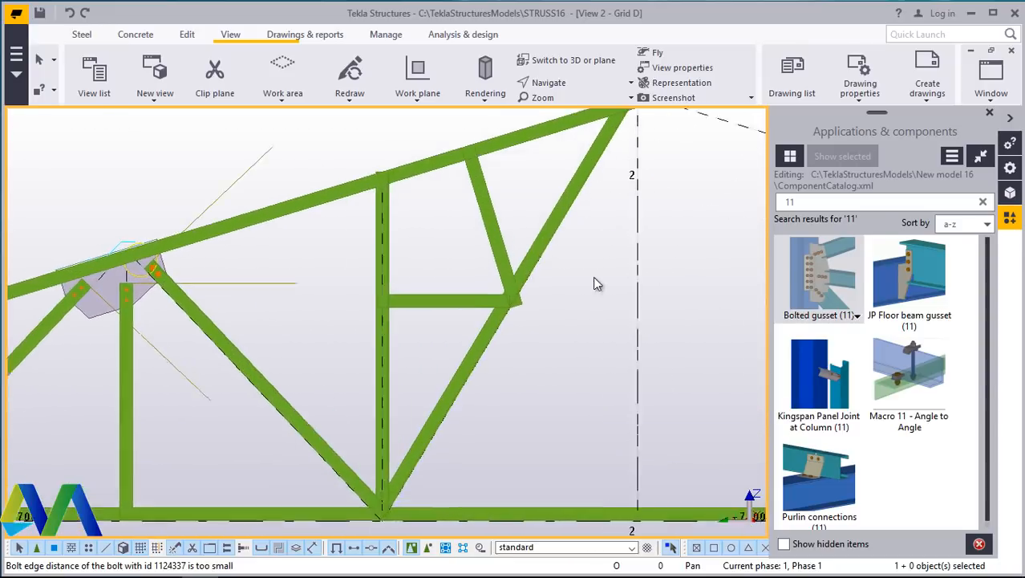
{"action": "scroll", "coordinate": [442, 284], "scroll_direction": "down", "scroll_amount": 3}
{"action": "scroll", "coordinate": [429, 408], "scroll_direction": "up", "scroll_amount": 3}
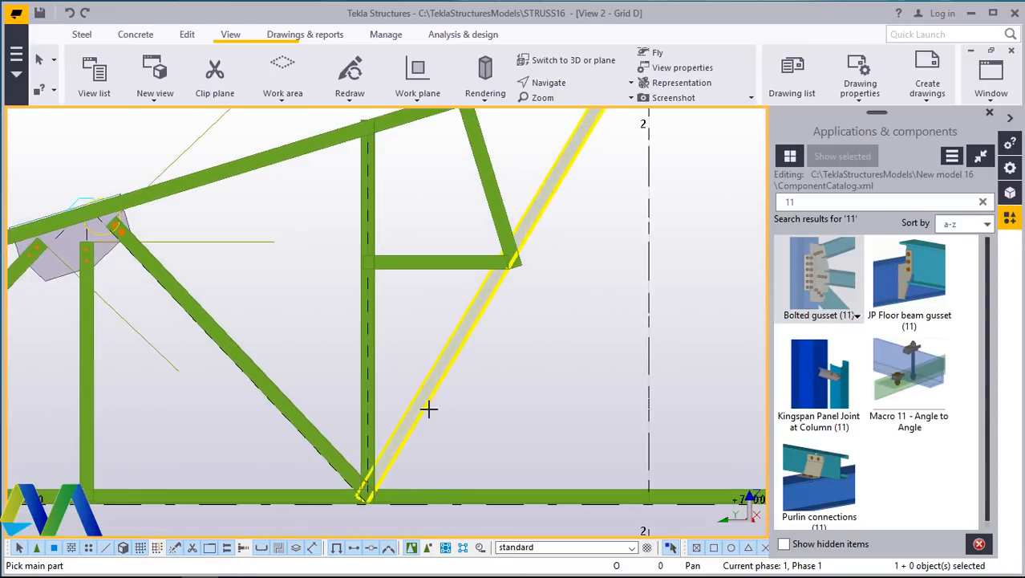
{"action": "scroll", "coordinate": [398, 413], "scroll_direction": "down", "scroll_amount": 2}
{"action": "scroll", "coordinate": [385, 463], "scroll_direction": "up", "scroll_amount": 5}
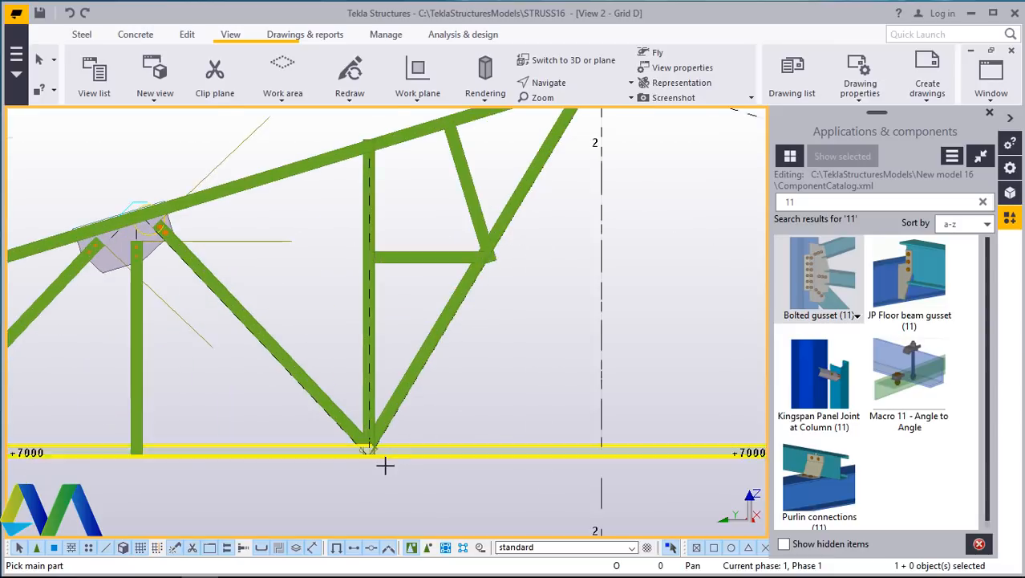
{"action": "scroll", "coordinate": [399, 431], "scroll_direction": "up", "scroll_amount": 1}
{"action": "left_click", "coordinate": [396, 433]}
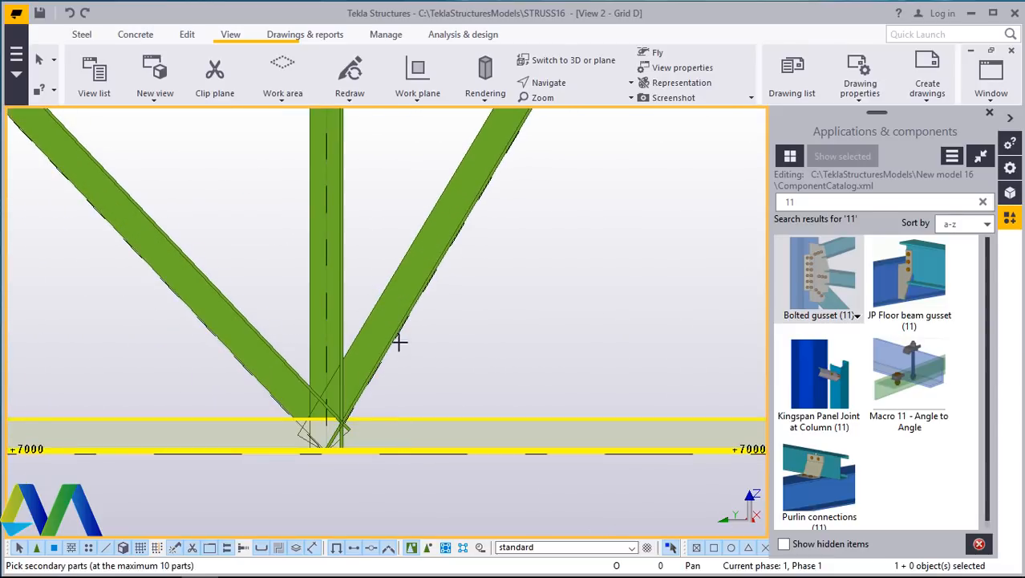
{"action": "left_click", "coordinate": [386, 323]}
{"action": "left_click", "coordinate": [265, 351]}
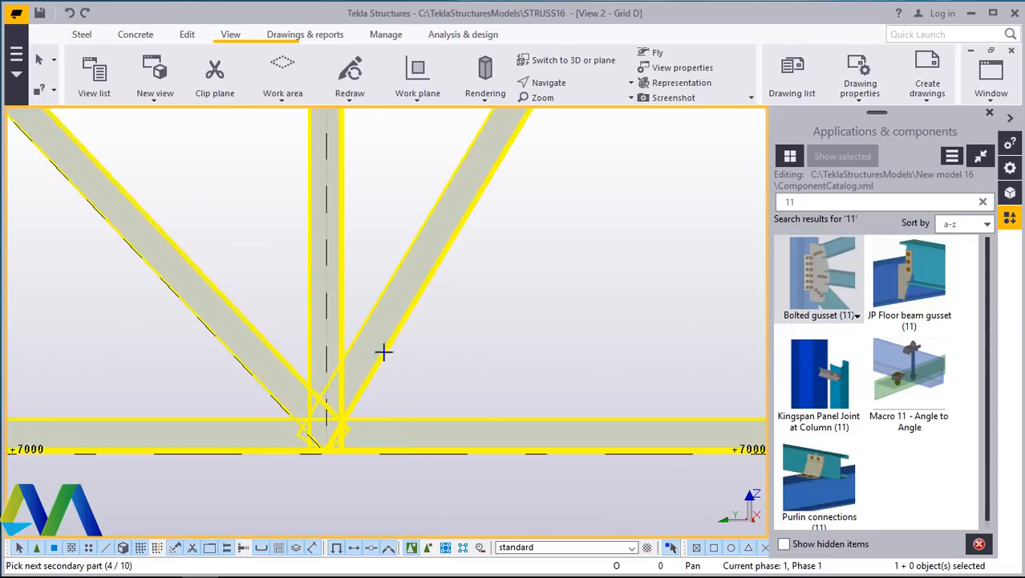
{"action": "middle_click", "coordinate": [431, 340]}
- Add a Bolted gusset (11) where the horizontal strut and short inclined member meet the long diagonal, picking the diagonal as main part
{"action": "scroll", "coordinate": [314, 408], "scroll_direction": "down", "scroll_amount": 5}
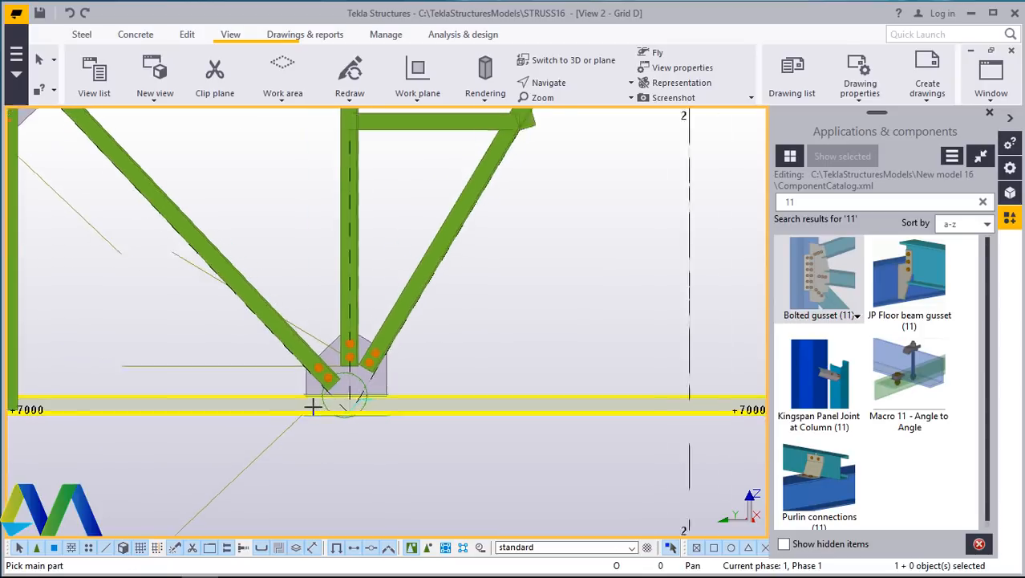
{"action": "scroll", "coordinate": [455, 233], "scroll_direction": "up", "scroll_amount": 4}
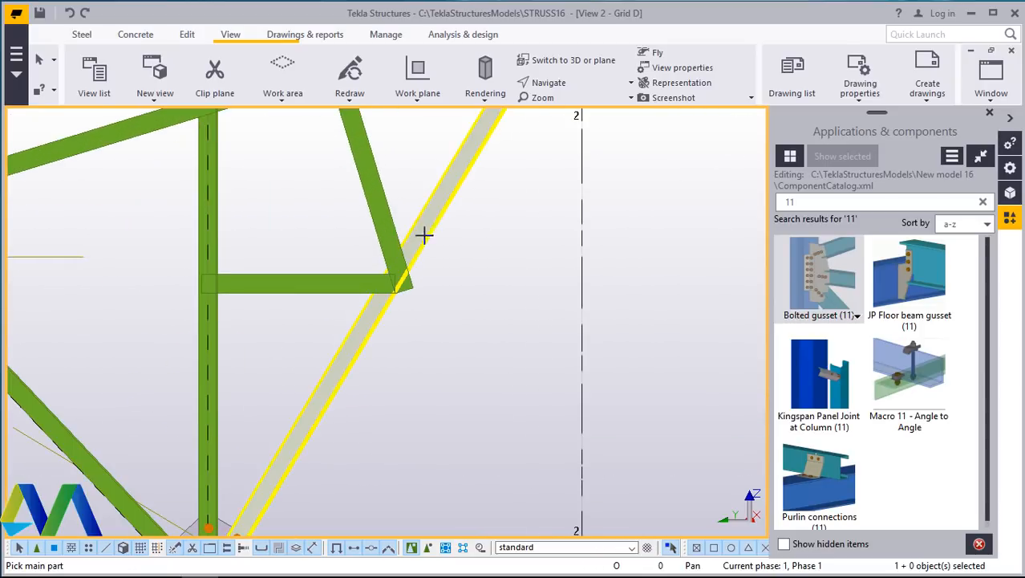
{"action": "left_click", "coordinate": [384, 222]}
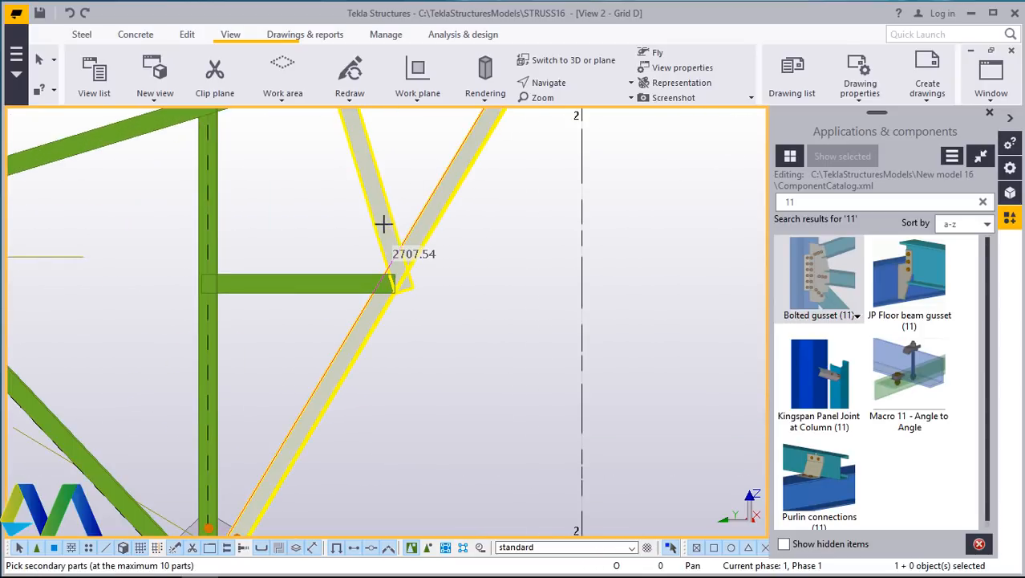
{"action": "middle_click", "coordinate": [446, 298]}
- Add a Bolted gusset (11) where the short inclined member meets the top chord, picking the chord as main part
{"action": "scroll", "coordinate": [469, 292], "scroll_direction": "down", "scroll_amount": 5}
{"action": "scroll", "coordinate": [332, 297], "scroll_direction": "up", "scroll_amount": 4}
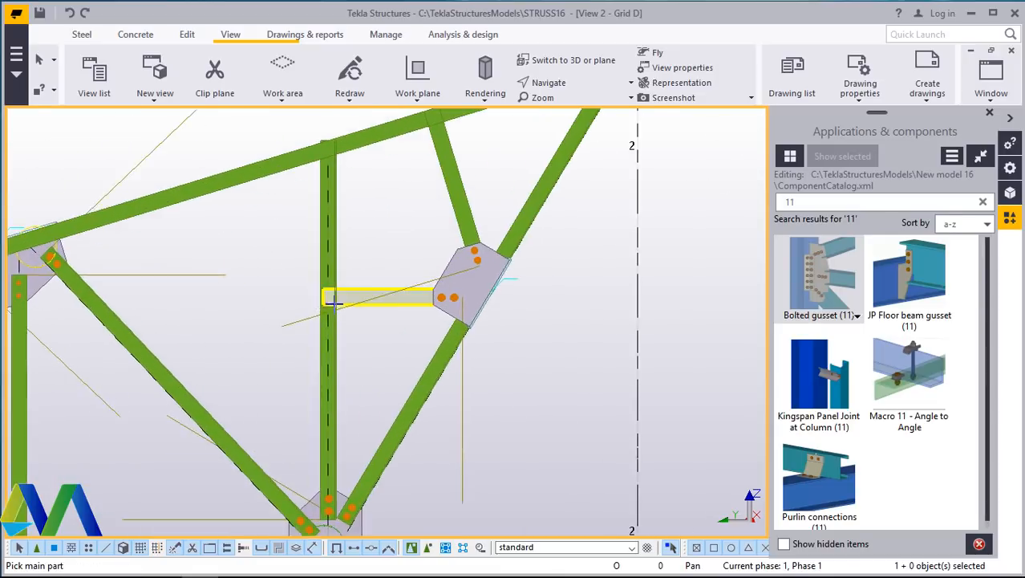
{"action": "scroll", "coordinate": [466, 165], "scroll_direction": "down", "scroll_amount": 2}
{"action": "scroll", "coordinate": [442, 204], "scroll_direction": "up", "scroll_amount": 3}
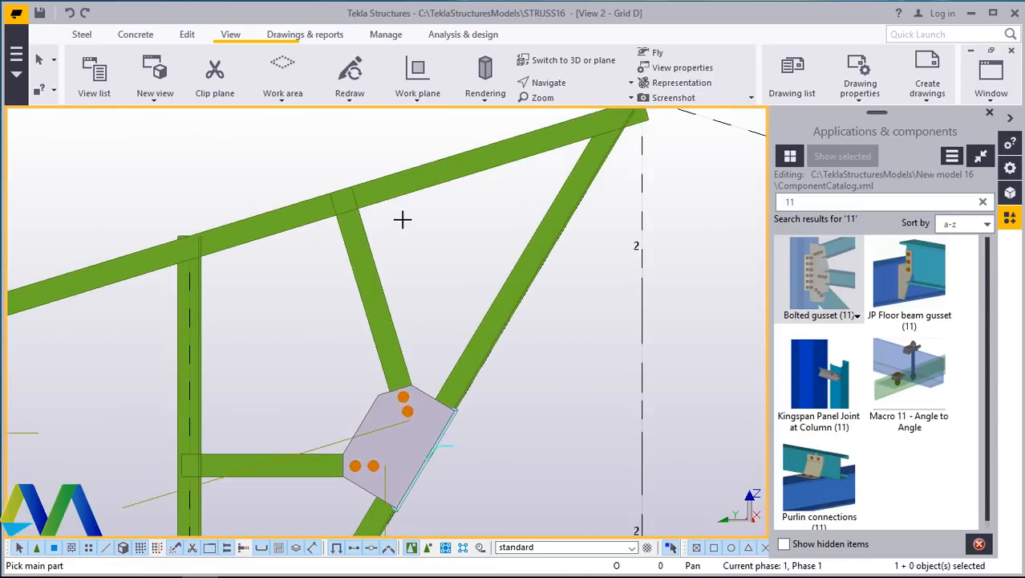
{"action": "scroll", "coordinate": [403, 220], "scroll_direction": "down", "scroll_amount": 2}
{"action": "scroll", "coordinate": [394, 210], "scroll_direction": "up", "scroll_amount": 2}
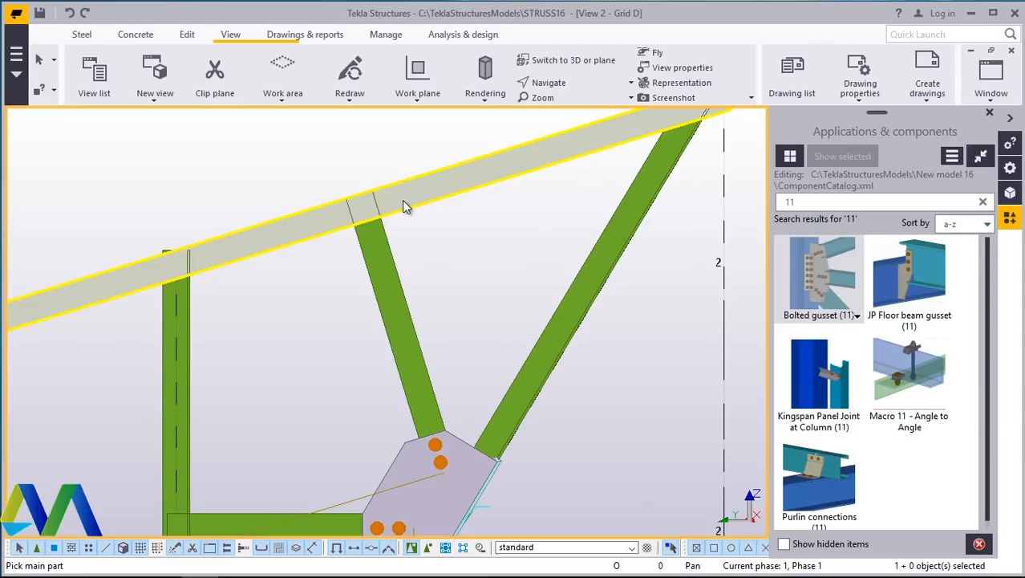
{"action": "left_click", "coordinate": [401, 200]}
{"action": "left_click", "coordinate": [380, 232]}
{"action": "middle_click", "coordinate": [430, 231]}
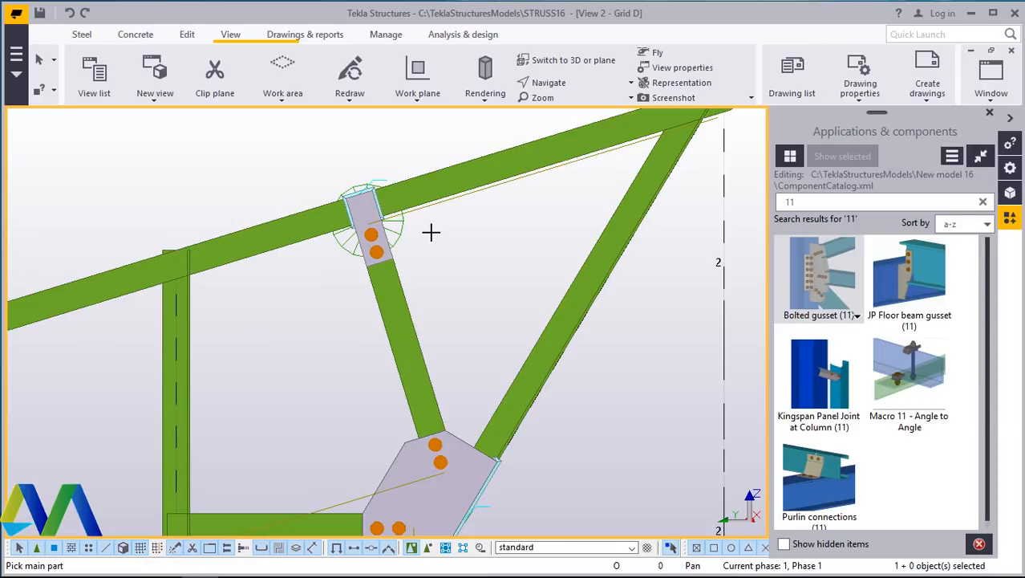
- Add a Bolted gusset (11) where the inner vertical meets the top chord, picking the chord as main part and the vertical as secondary
{"action": "scroll", "coordinate": [431, 232], "scroll_direction": "down", "scroll_amount": 2}
{"action": "scroll", "coordinate": [265, 240], "scroll_direction": "up", "scroll_amount": 3}
{"action": "scroll", "coordinate": [258, 240], "scroll_direction": "down", "scroll_amount": 3}
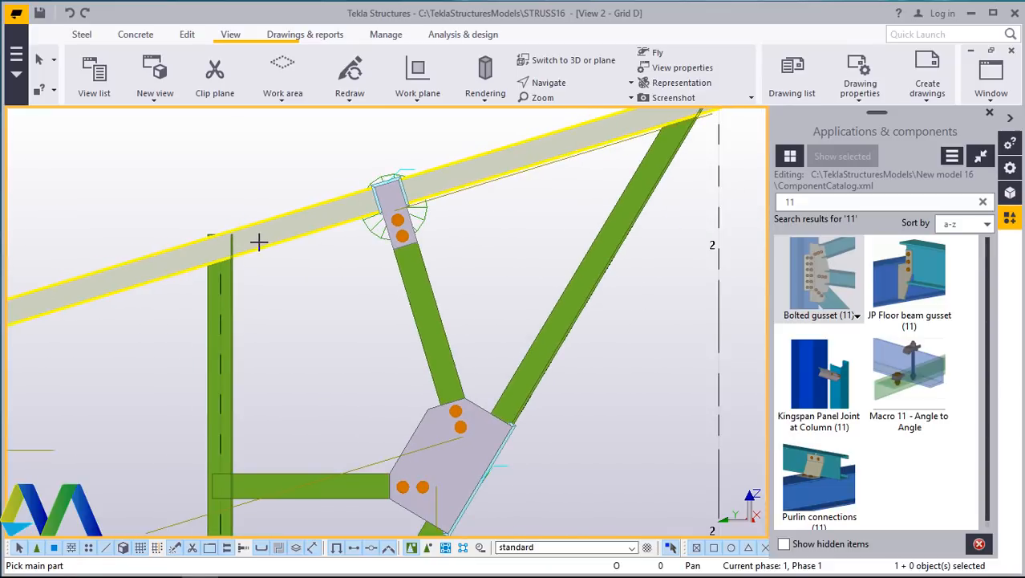
{"action": "left_click", "coordinate": [259, 241]}
{"action": "left_click", "coordinate": [222, 279]}
{"action": "middle_click", "coordinate": [281, 287]}
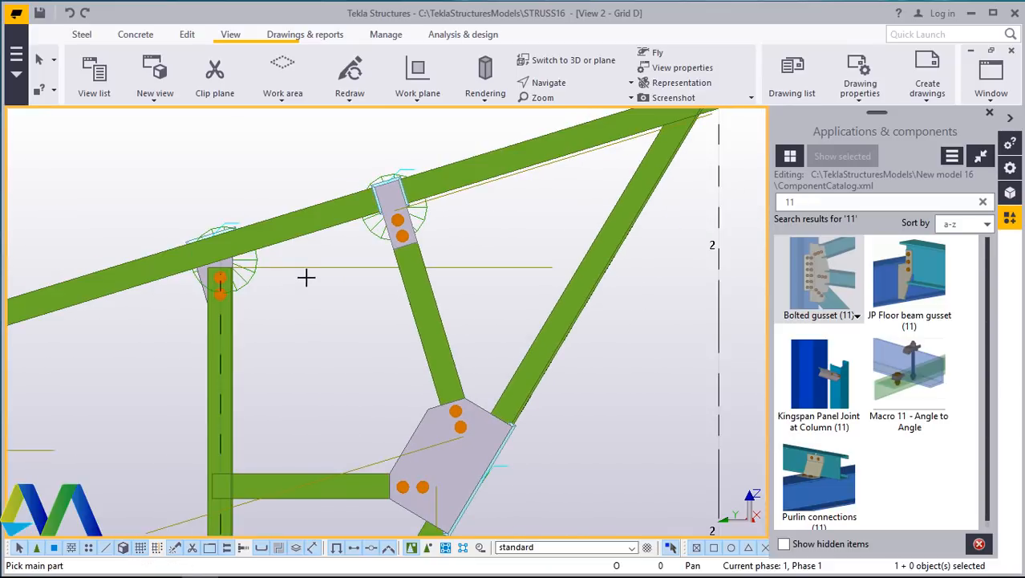
- Add a Bolted gusset (11) where the middle vertical meets the bottom chord, picking the chord as main part and the vertical as secondary
{"action": "scroll", "coordinate": [382, 245], "scroll_direction": "down", "scroll_amount": 3}
{"action": "scroll", "coordinate": [265, 382], "scroll_direction": "up", "scroll_amount": 1}
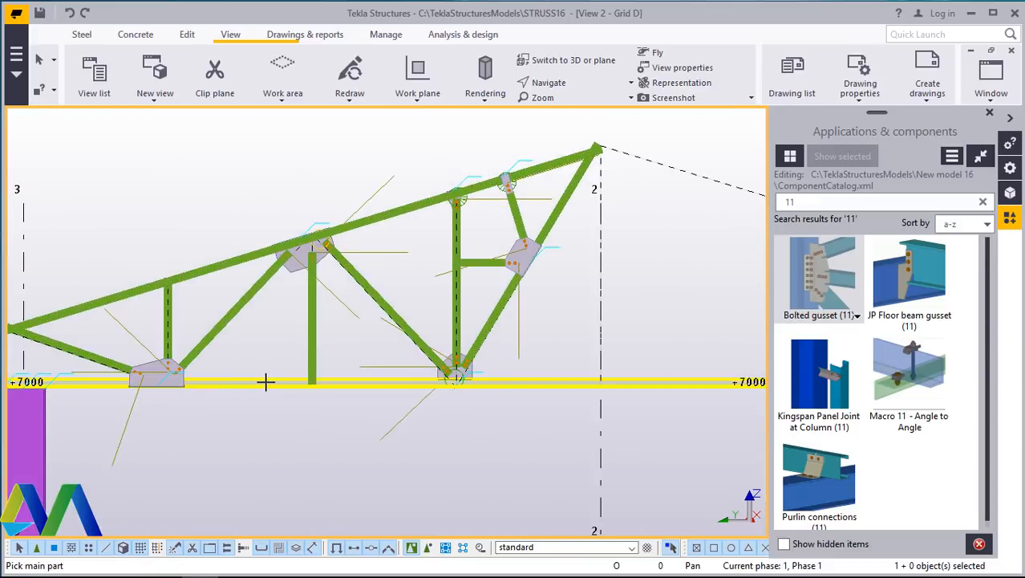
{"action": "scroll", "coordinate": [266, 382], "scroll_direction": "up", "scroll_amount": 5}
{"action": "left_click", "coordinate": [354, 359]}
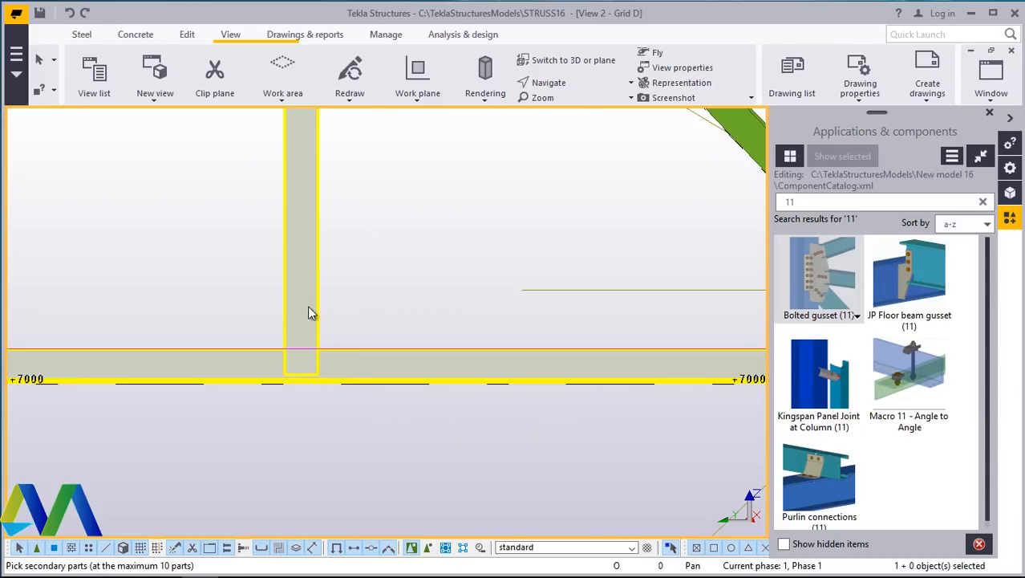
{"action": "left_click", "coordinate": [311, 312]}
{"action": "middle_click", "coordinate": [344, 292]}
- Add a Bolted gusset (11) where the left vertical meets the top chord, picking the chord as main part and the vertical as secondary
{"action": "scroll", "coordinate": [433, 320], "scroll_direction": "down", "scroll_amount": 4}
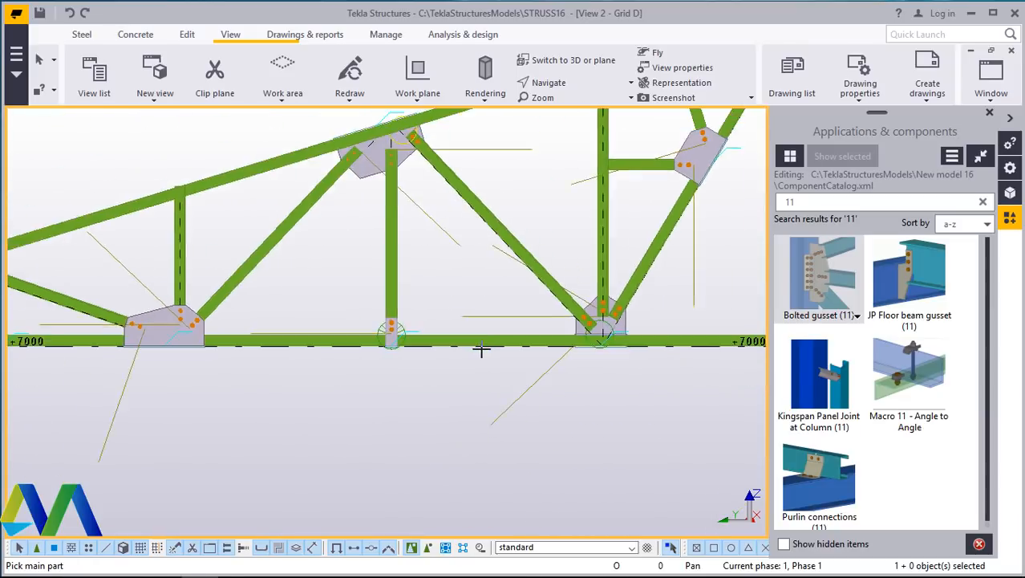
{"action": "scroll", "coordinate": [309, 228], "scroll_direction": "down", "scroll_amount": 2}
{"action": "scroll", "coordinate": [309, 232], "scroll_direction": "up", "scroll_amount": 6}
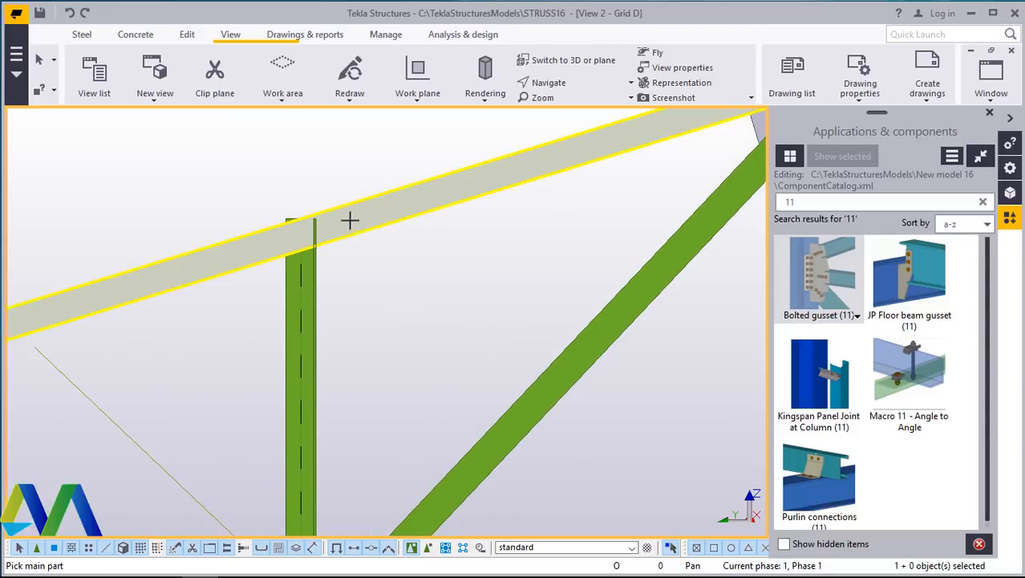
{"action": "left_click", "coordinate": [350, 219]}
{"action": "left_click", "coordinate": [298, 273]}
{"action": "middle_click", "coordinate": [355, 275]}
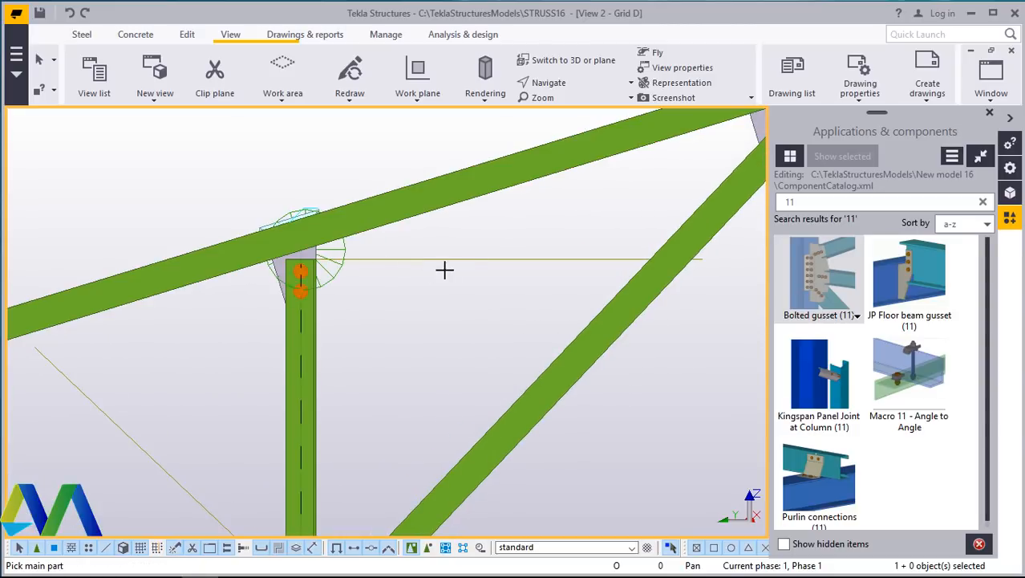
- Add a Bolted gusset (11) at the truss end where the top chord, end vertical and first diagonal meet
{"action": "scroll", "coordinate": [458, 258], "scroll_direction": "down", "scroll_amount": 3}
{"action": "scroll", "coordinate": [177, 321], "scroll_direction": "up", "scroll_amount": 4}
{"action": "scroll", "coordinate": [169, 345], "scroll_direction": "up", "scroll_amount": 2}
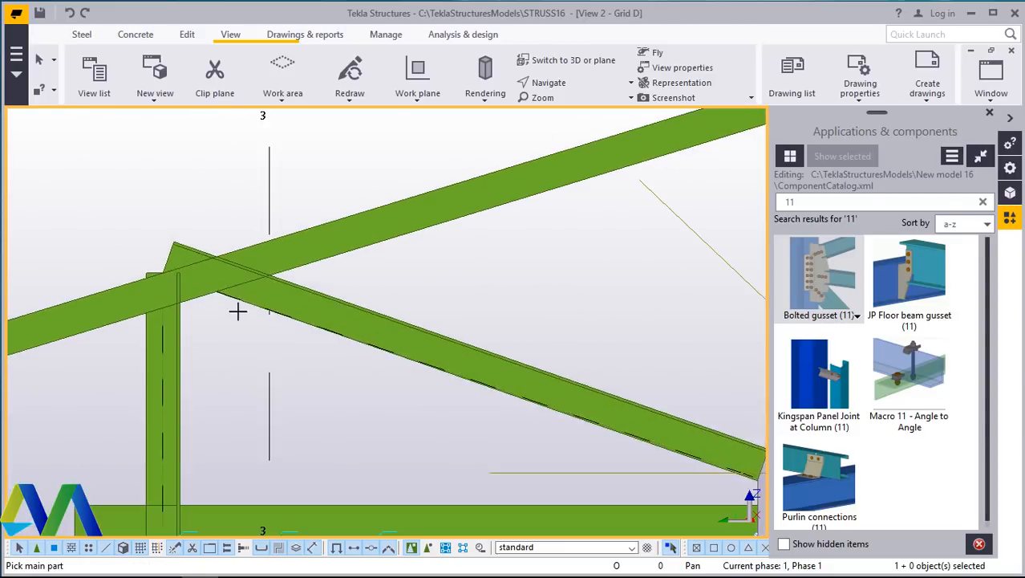
{"action": "left_click", "coordinate": [295, 279]}
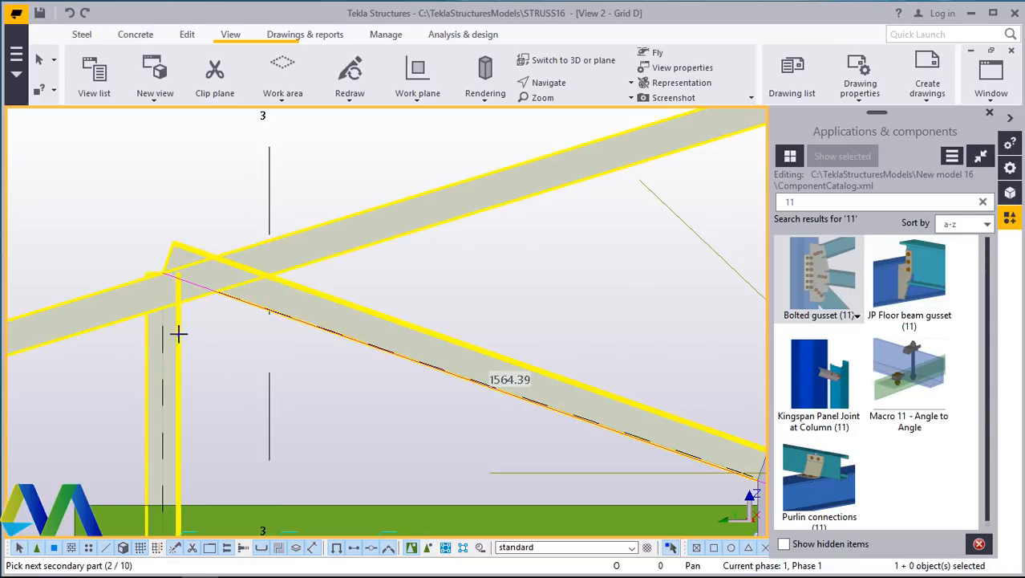
{"action": "middle_click", "coordinate": [207, 338]}
- Add a Bolted gusset (11) where the end vertical meets the bottom chord above the column
{"action": "scroll", "coordinate": [251, 291], "scroll_direction": "down", "scroll_amount": 3}
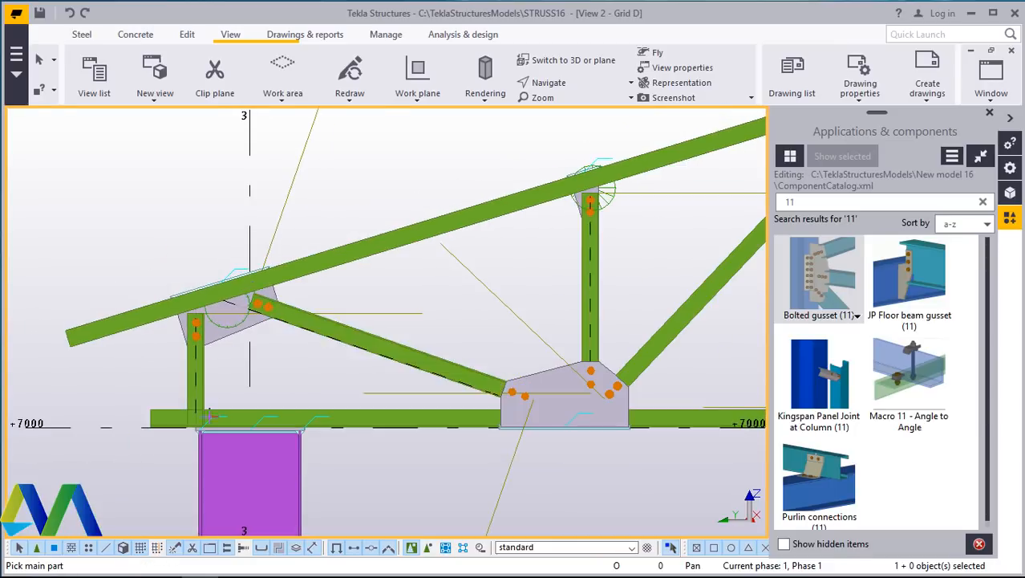
{"action": "scroll", "coordinate": [172, 417], "scroll_direction": "up", "scroll_amount": 4}
{"action": "scroll", "coordinate": [288, 401], "scroll_direction": "up", "scroll_amount": 1}
{"action": "left_click", "coordinate": [224, 335]}
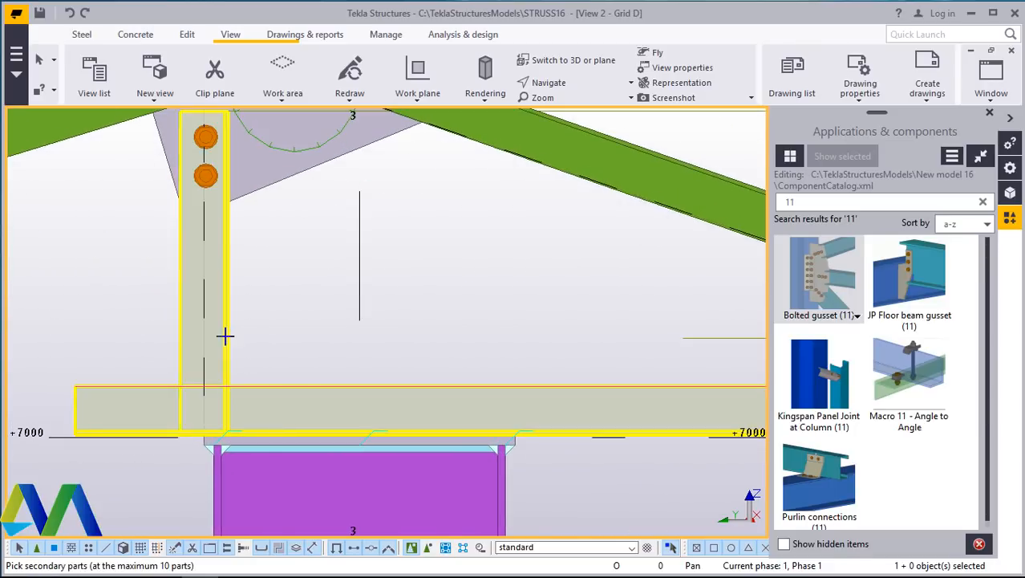
{"action": "middle_click", "coordinate": [263, 312]}
- Exit the Bolted gusset command and close the Applications & components panel
{"action": "scroll", "coordinate": [186, 343], "scroll_direction": "down", "scroll_amount": 3}
{"action": "right_click", "coordinate": [365, 322]}
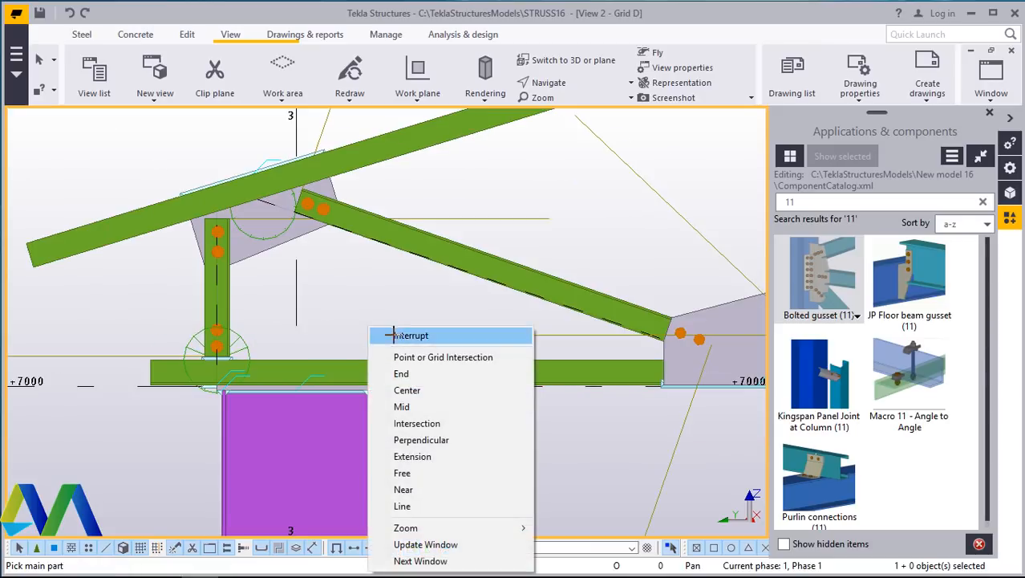
{"action": "left_click", "coordinate": [387, 333]}
{"action": "scroll", "coordinate": [111, 359], "scroll_direction": "down", "scroll_amount": 2}
{"action": "scroll", "coordinate": [110, 358], "scroll_direction": "down", "scroll_amount": 2}
{"action": "scroll", "coordinate": [469, 348], "scroll_direction": "up", "scroll_amount": 3}
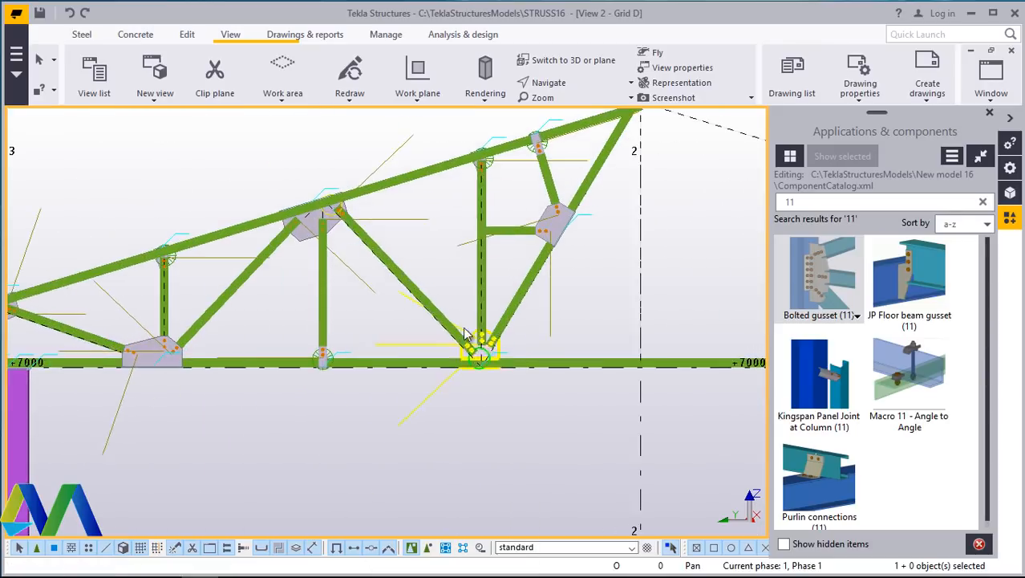
{"action": "scroll", "coordinate": [309, 359], "scroll_direction": "up", "scroll_amount": 2}
{"action": "left_click", "coordinate": [988, 114]}
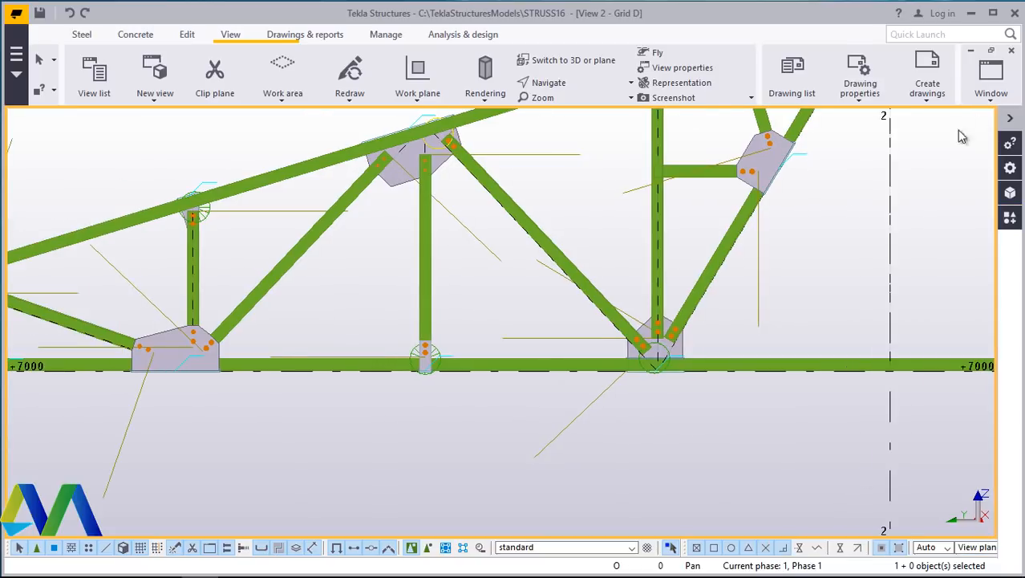
- Examine the bolts and gusset plate where the middle vertical meets the top chord
{"action": "scroll", "coordinate": [481, 152], "scroll_direction": "up", "scroll_amount": 3}
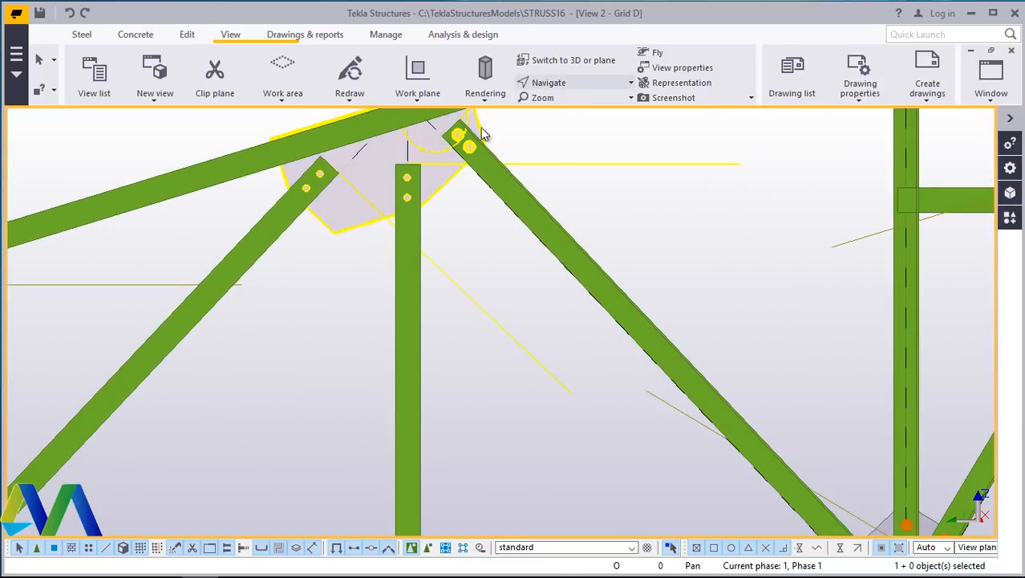
{"action": "scroll", "coordinate": [412, 178], "scroll_direction": "up", "scroll_amount": 2}
{"action": "left_click", "coordinate": [411, 178]}
{"action": "scroll", "coordinate": [412, 174], "scroll_direction": "up", "scroll_amount": 4}
{"action": "scroll", "coordinate": [392, 225], "scroll_direction": "down", "scroll_amount": 4}
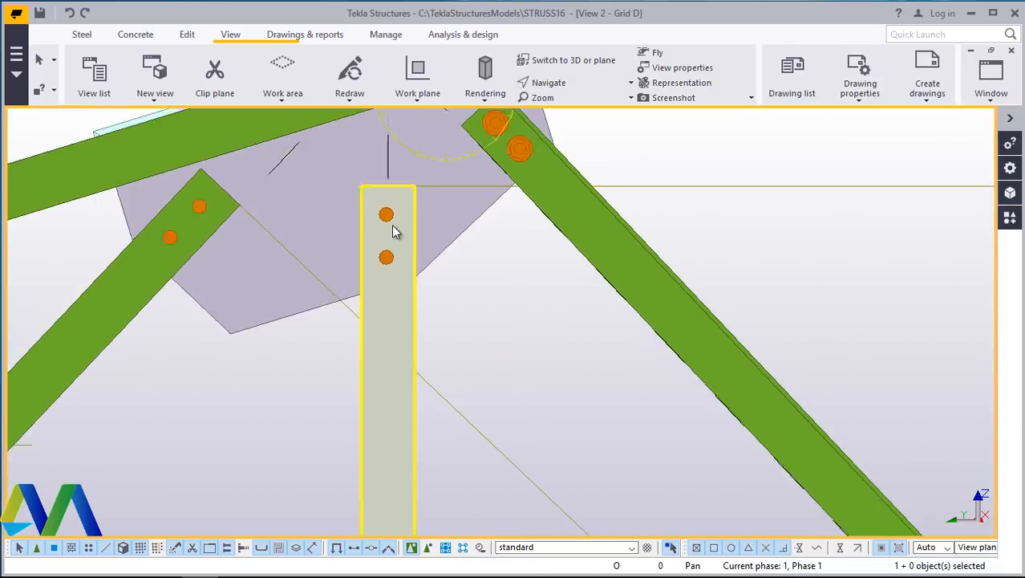
{"action": "scroll", "coordinate": [401, 247], "scroll_direction": "down", "scroll_amount": 4}
{"action": "scroll", "coordinate": [406, 241], "scroll_direction": "up", "scroll_amount": 5}
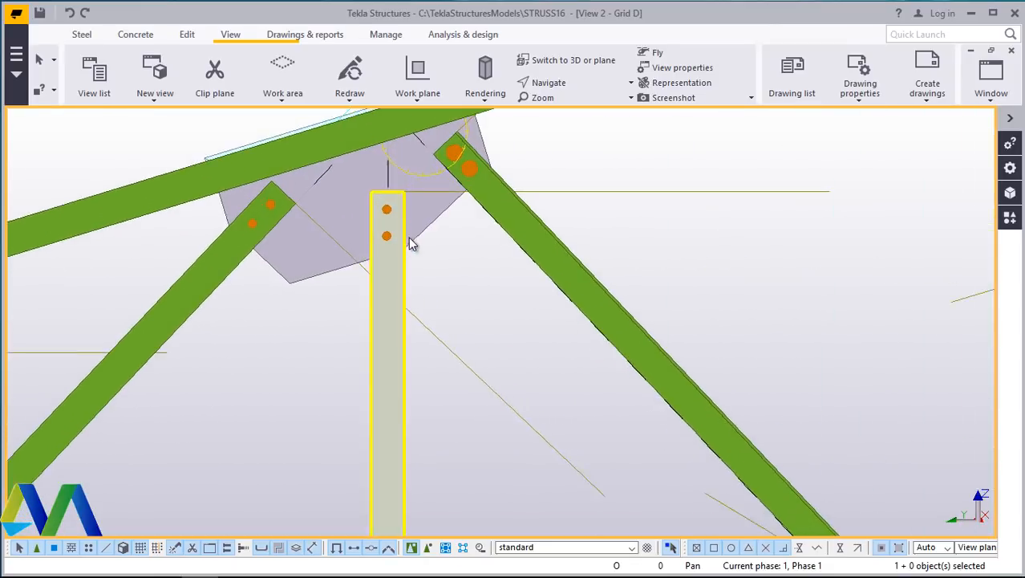
{"action": "scroll", "coordinate": [403, 247], "scroll_direction": "down", "scroll_amount": 5}
{"action": "scroll", "coordinate": [406, 243], "scroll_direction": "up", "scroll_amount": 3}
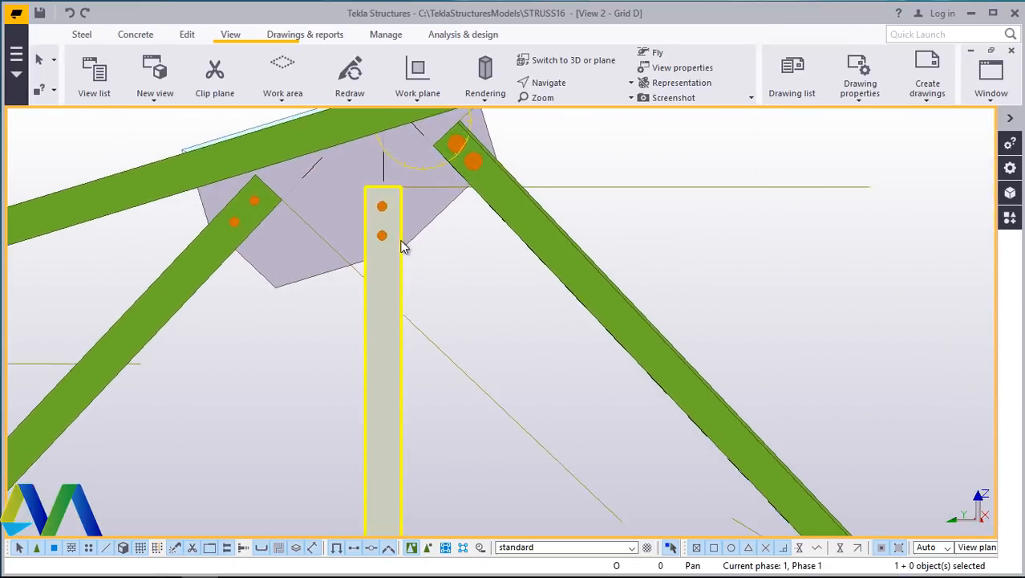
{"action": "scroll", "coordinate": [397, 247], "scroll_direction": "down", "scroll_amount": 1}
{"action": "scroll", "coordinate": [397, 241], "scroll_direction": "up", "scroll_amount": 5}
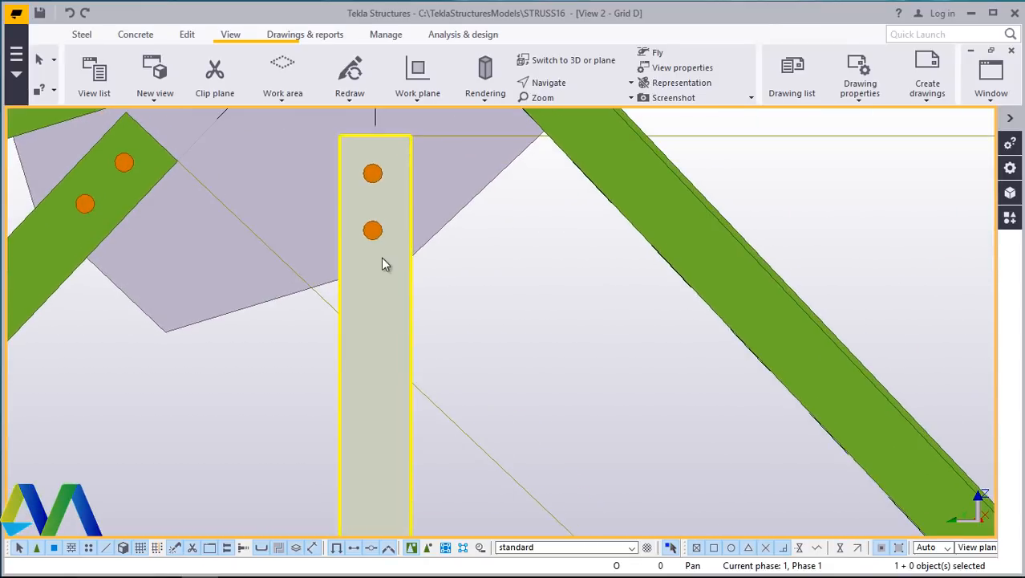
{"action": "scroll", "coordinate": [304, 309], "scroll_direction": "down", "scroll_amount": 1}
{"action": "scroll", "coordinate": [303, 309], "scroll_direction": "down", "scroll_amount": 3}
{"action": "scroll", "coordinate": [333, 321], "scroll_direction": "up", "scroll_amount": 2}
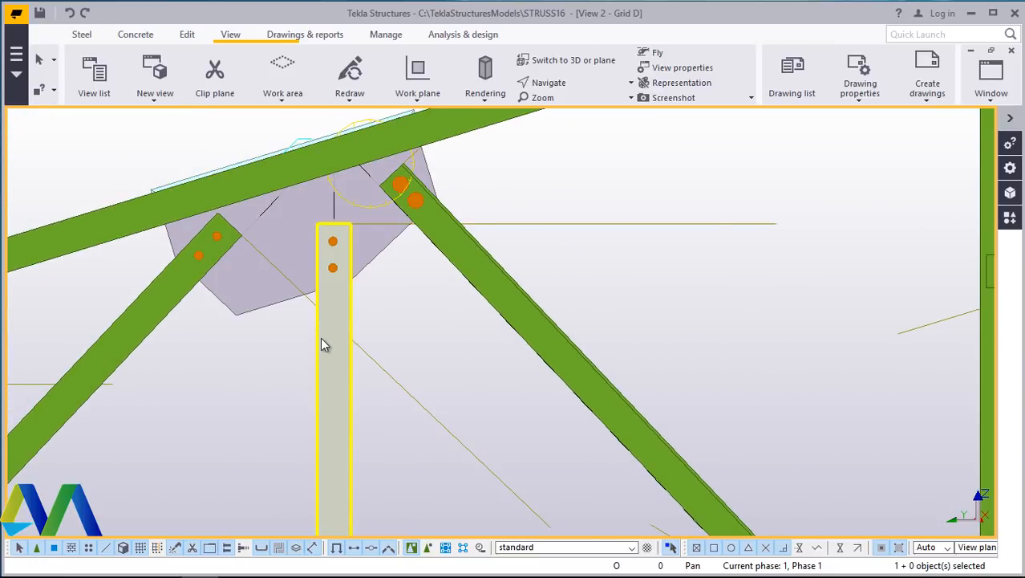
- Set the middle vertical's position rotation to Front and apply it to the part
{"action": "double_click", "coordinate": [343, 325]}
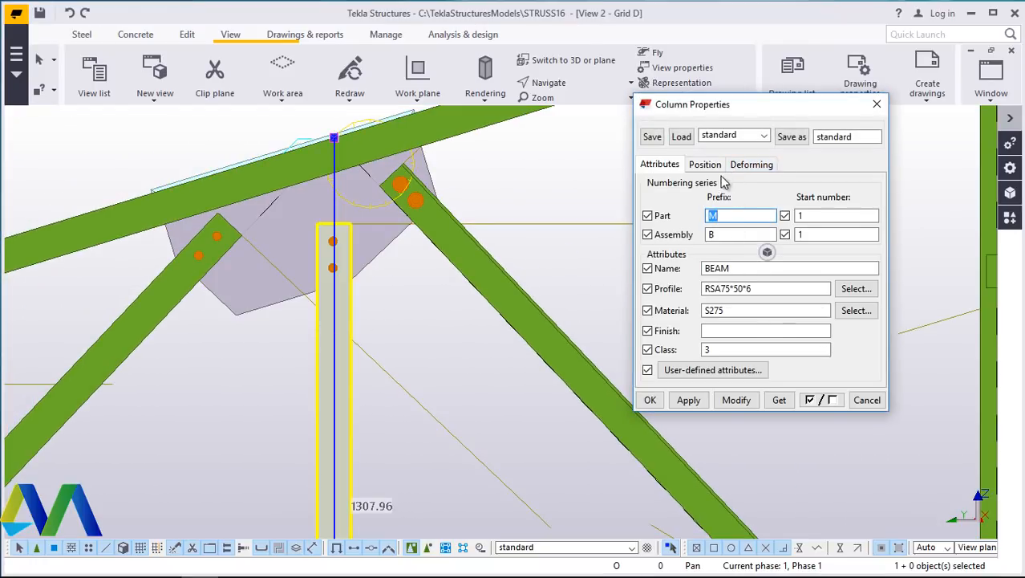
{"action": "left_click", "coordinate": [706, 165]}
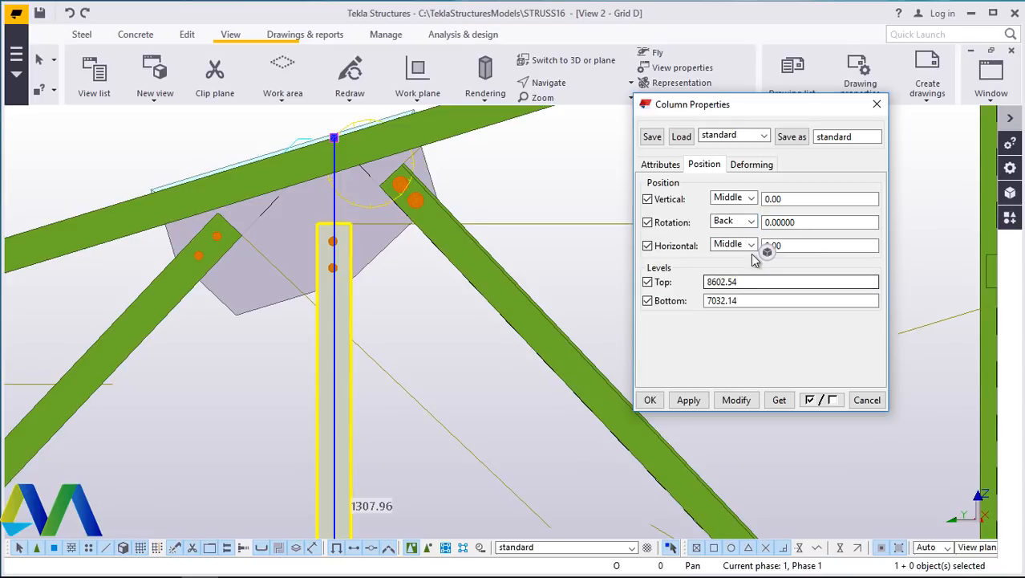
{"action": "left_click", "coordinate": [751, 222]}
{"action": "left_click", "coordinate": [731, 262]}
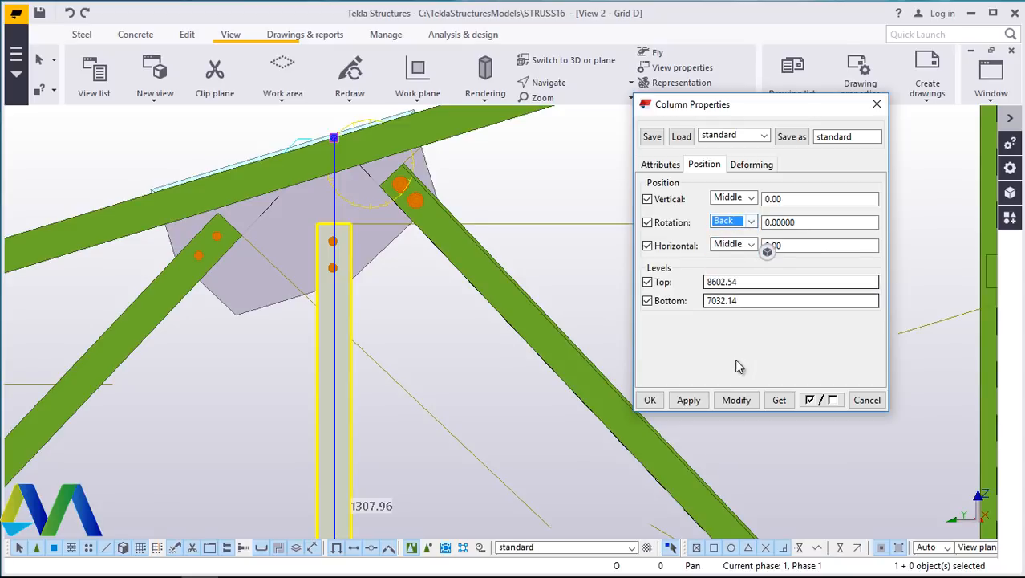
{"action": "left_click", "coordinate": [752, 222]}
{"action": "left_click", "coordinate": [726, 232]}
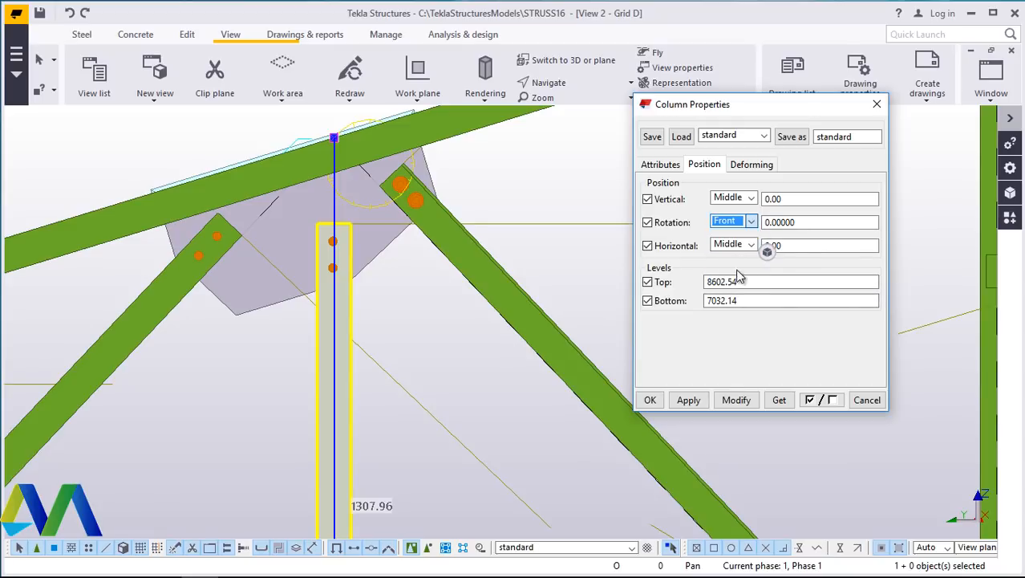
{"action": "left_click", "coordinate": [736, 401]}
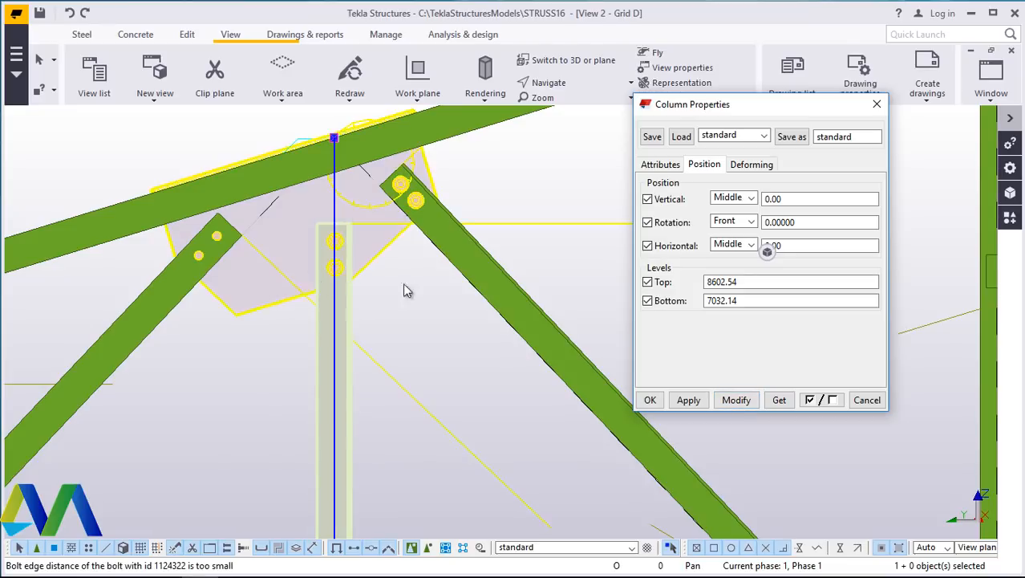
{"action": "left_click", "coordinate": [650, 399]}
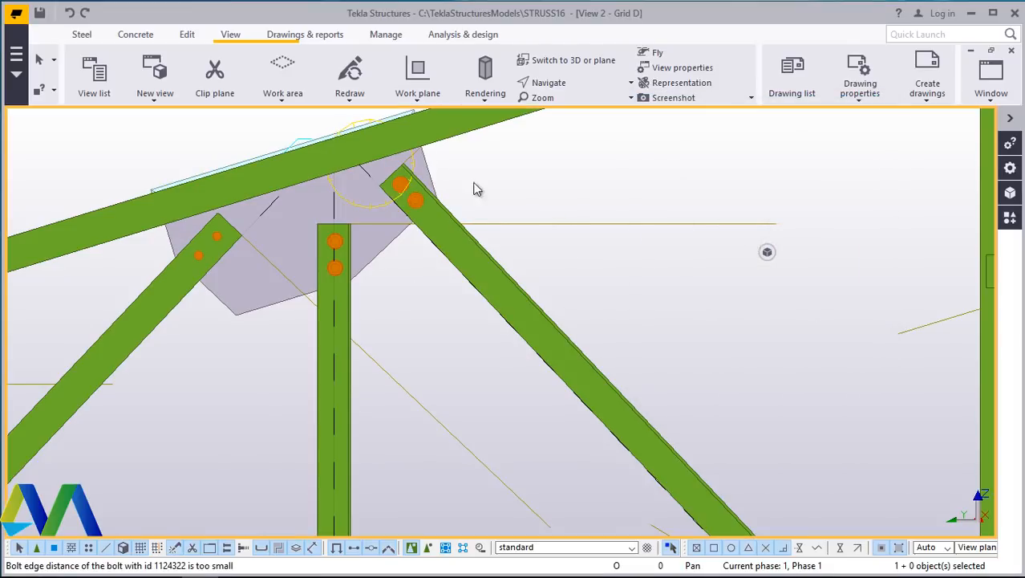
- Set the left diagonal's at-depth position to Middle and apply it to the part
{"action": "scroll", "coordinate": [405, 267], "scroll_direction": "down", "scroll_amount": 5}
{"action": "scroll", "coordinate": [445, 329], "scroll_direction": "up", "scroll_amount": 6}
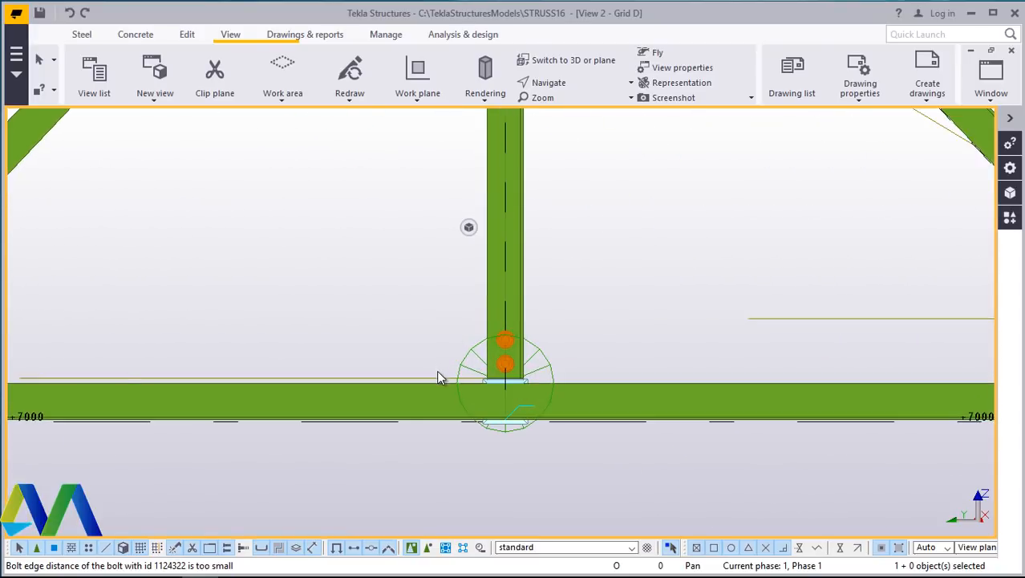
{"action": "scroll", "coordinate": [438, 377], "scroll_direction": "down", "scroll_amount": 4}
{"action": "scroll", "coordinate": [508, 199], "scroll_direction": "up", "scroll_amount": 6}
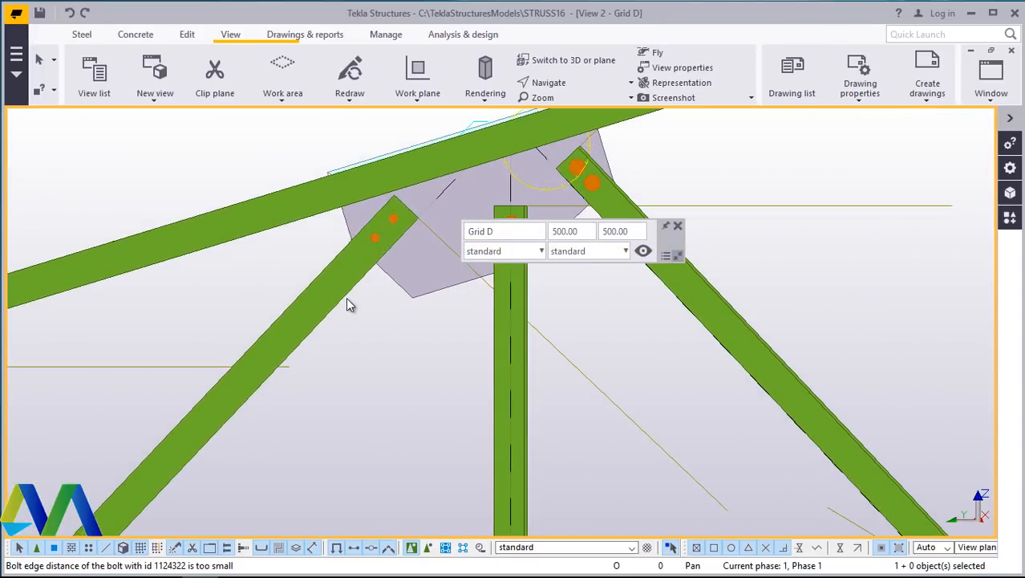
{"action": "scroll", "coordinate": [347, 303], "scroll_direction": "down", "scroll_amount": 3}
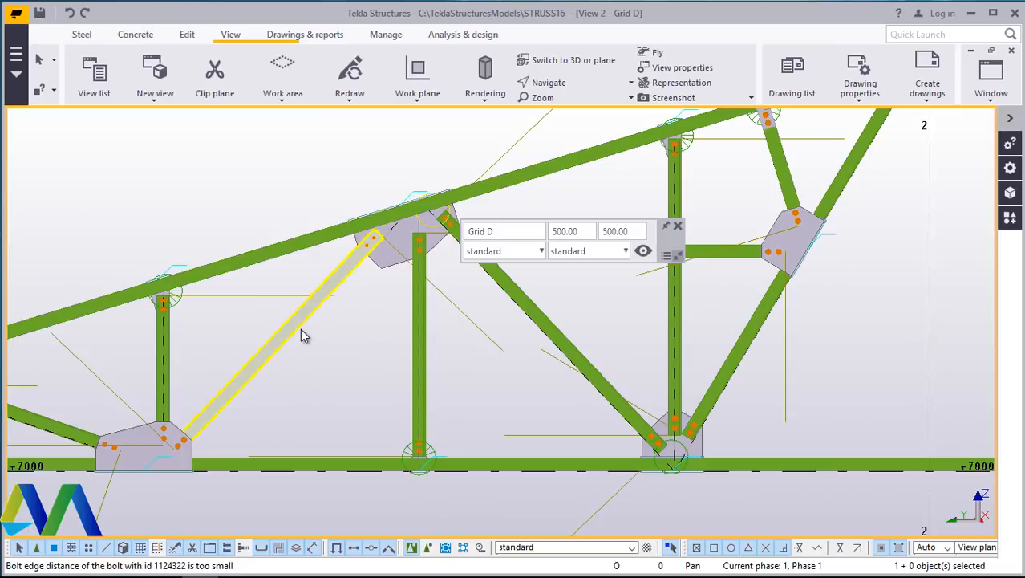
{"action": "double_click", "coordinate": [301, 329]}
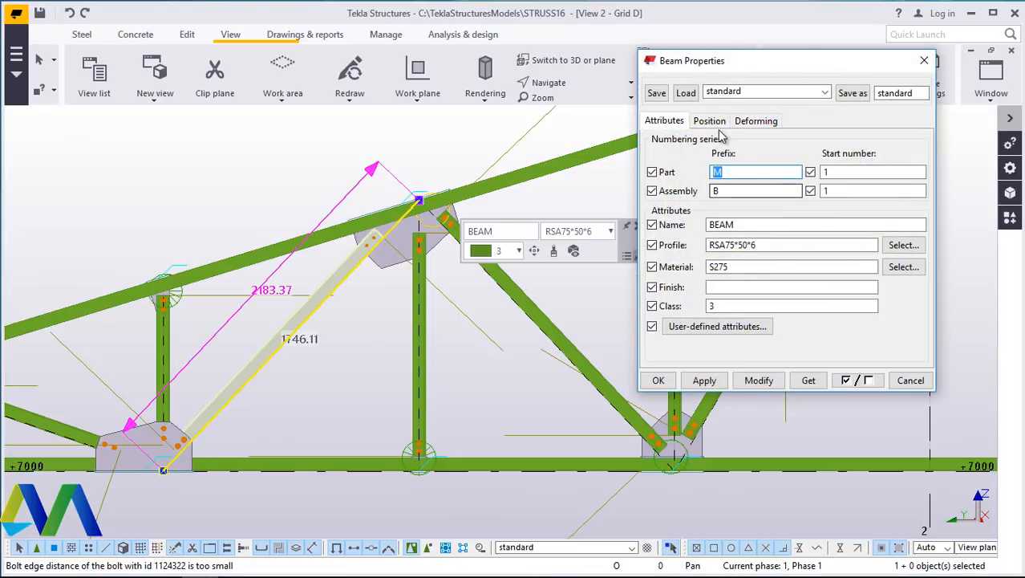
{"action": "left_click", "coordinate": [711, 121]}
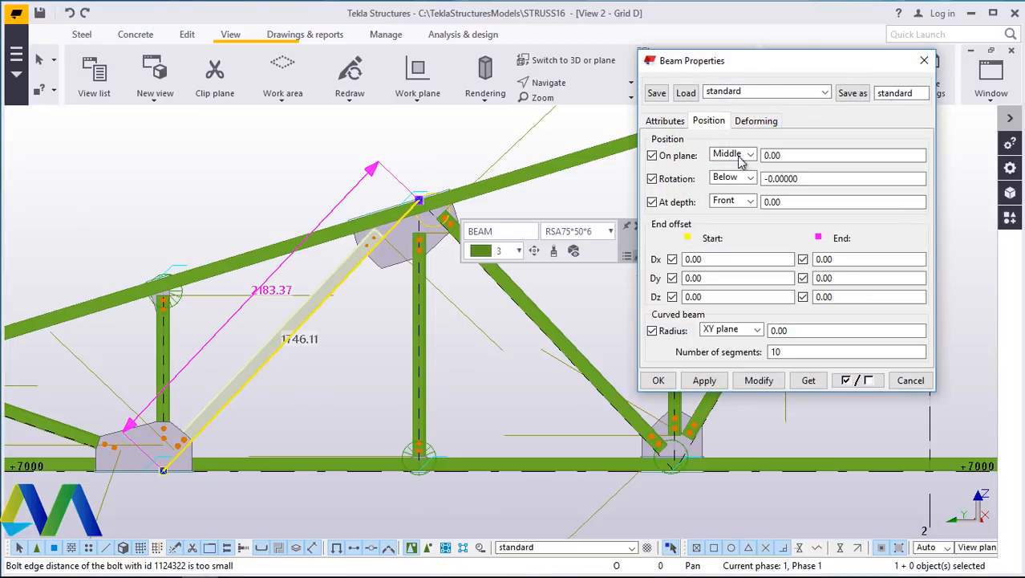
{"action": "left_click", "coordinate": [751, 201]}
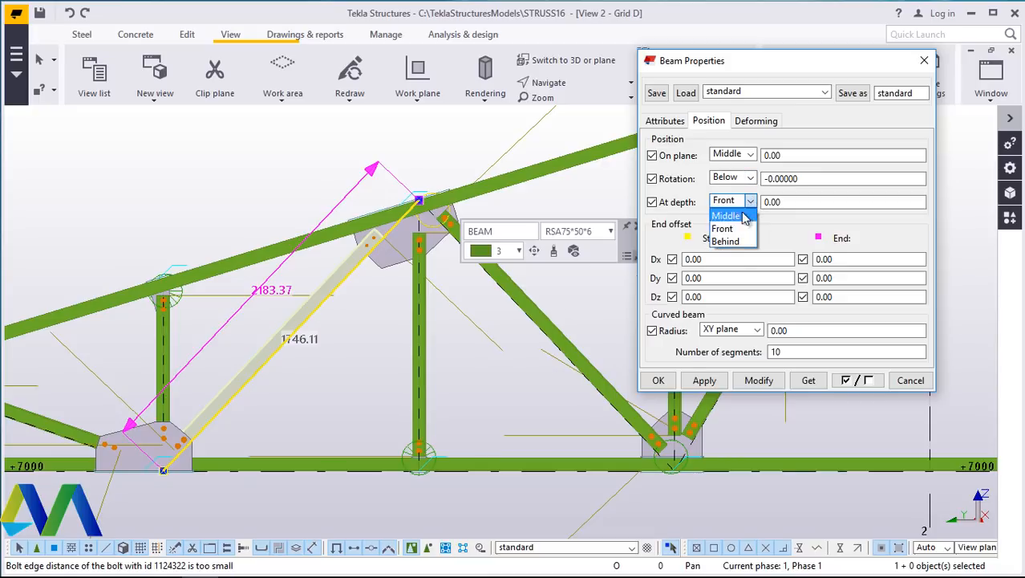
{"action": "left_click", "coordinate": [743, 217]}
{"action": "left_click", "coordinate": [759, 385]}
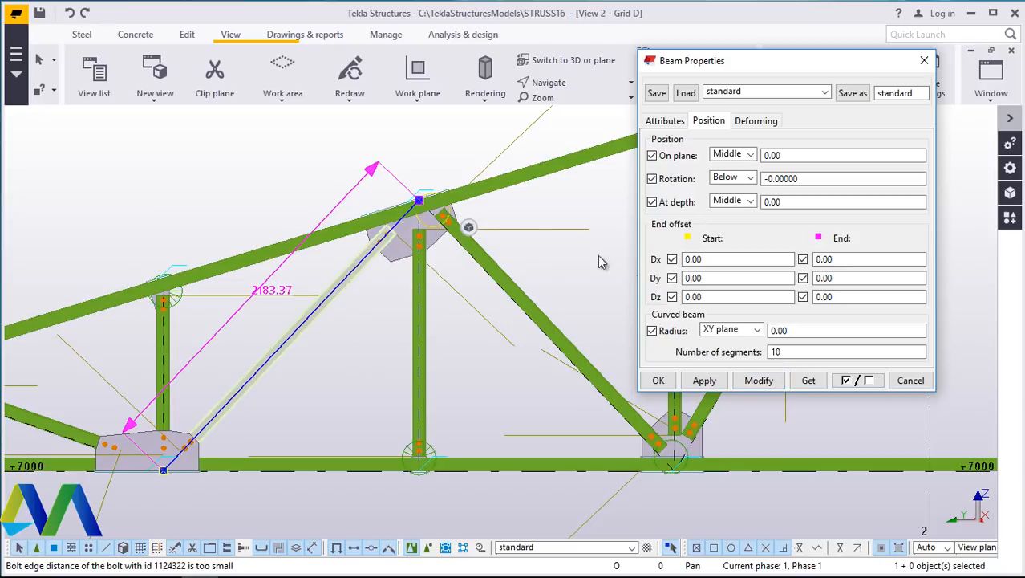
{"action": "scroll", "coordinate": [397, 233], "scroll_direction": "up", "scroll_amount": 6}
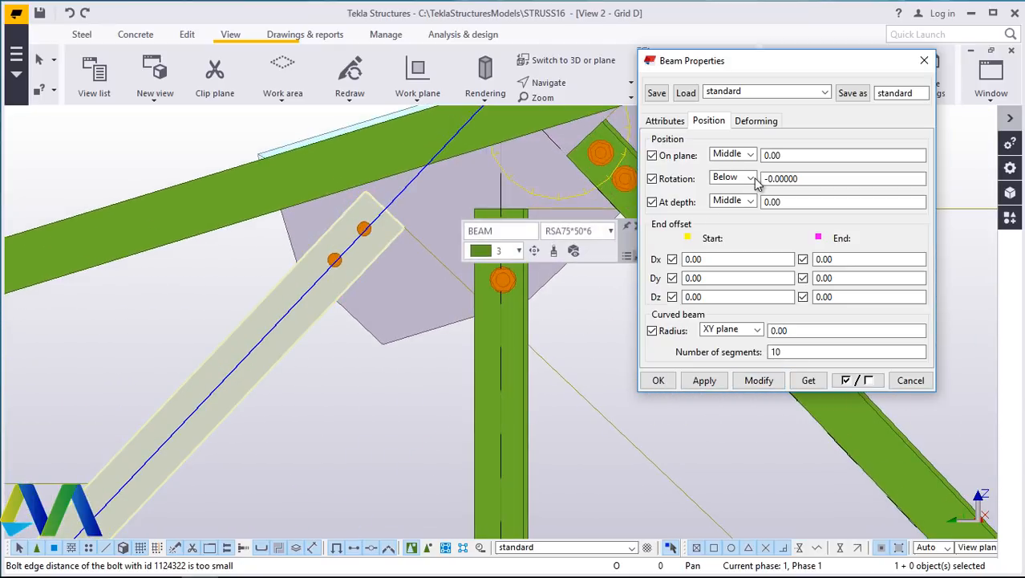
- Set the left diagonal's rotation to Top, after trying Back, Below and Front, and close the properties
{"action": "left_click", "coordinate": [752, 178]}
{"action": "left_click", "coordinate": [722, 218]}
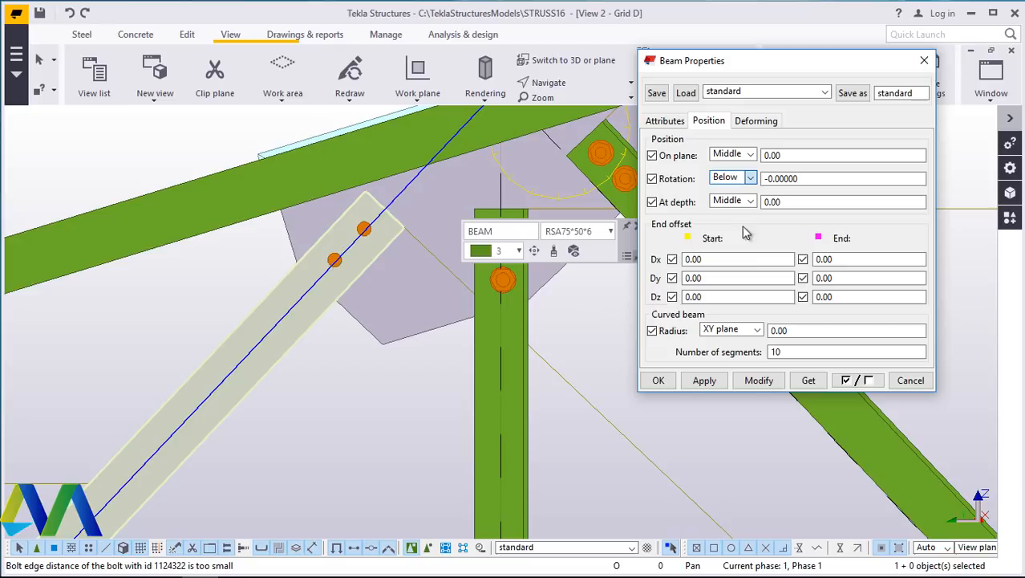
{"action": "left_click", "coordinate": [759, 380]}
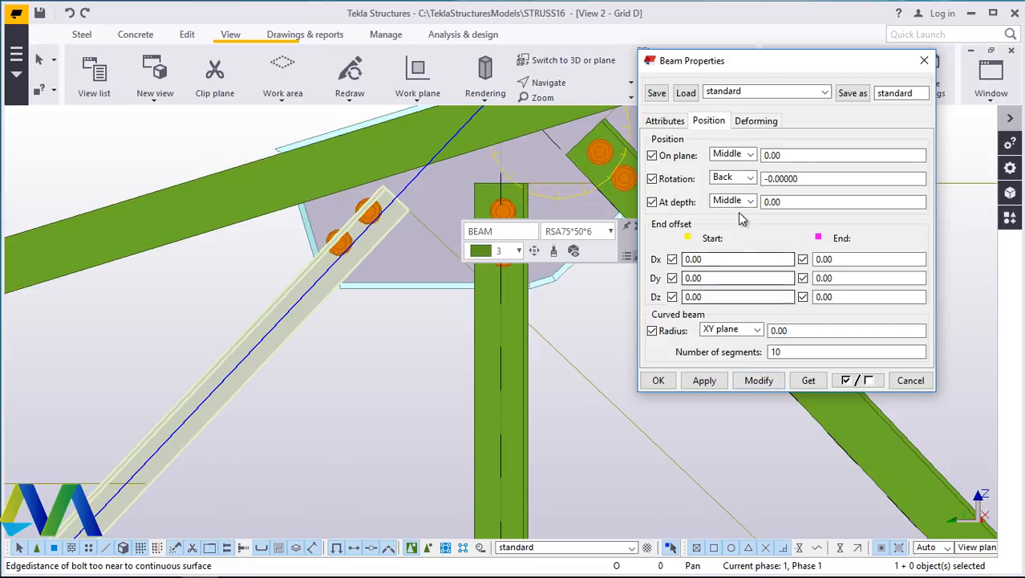
{"action": "left_click", "coordinate": [752, 178]}
{"action": "left_click", "coordinate": [724, 231]}
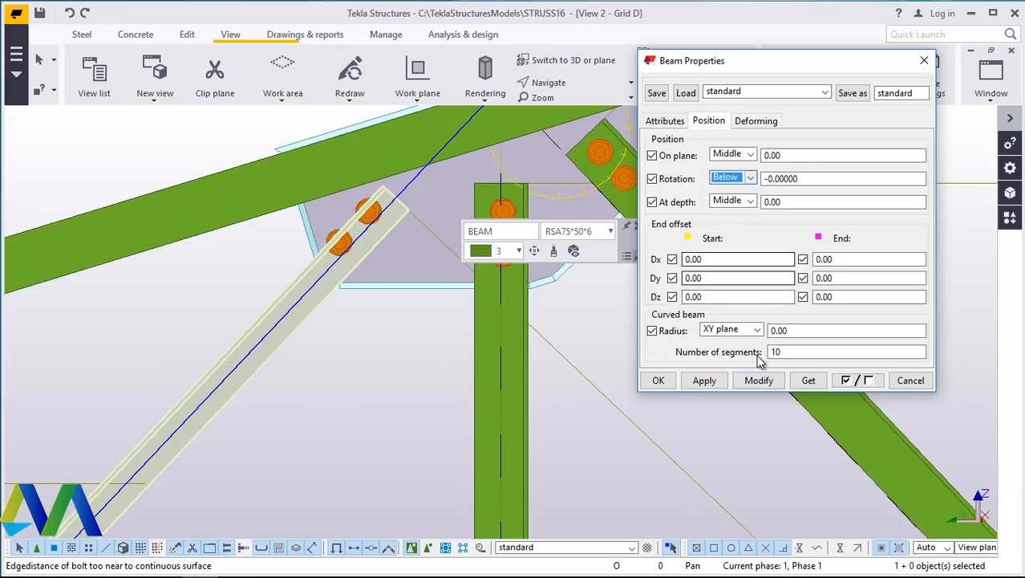
{"action": "left_click", "coordinate": [758, 380]}
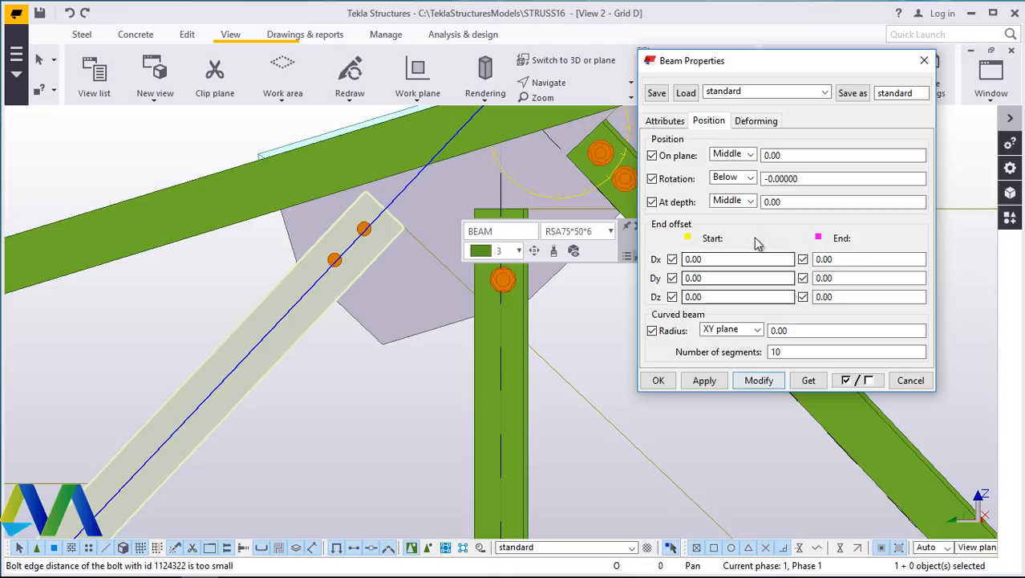
{"action": "left_click", "coordinate": [750, 178]}
{"action": "left_click", "coordinate": [724, 192]}
{"action": "left_click", "coordinate": [758, 382]}
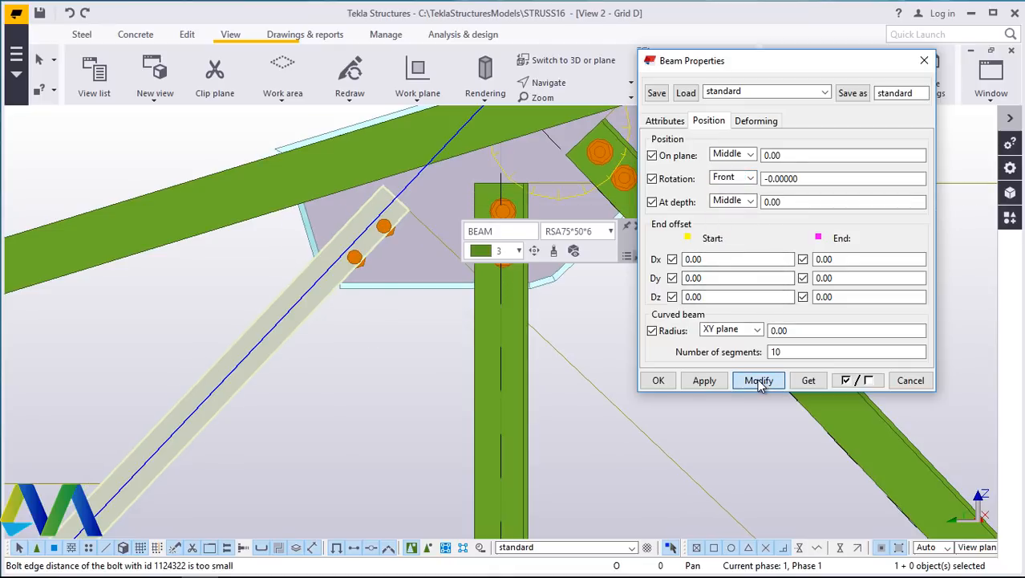
{"action": "left_click", "coordinate": [749, 178]}
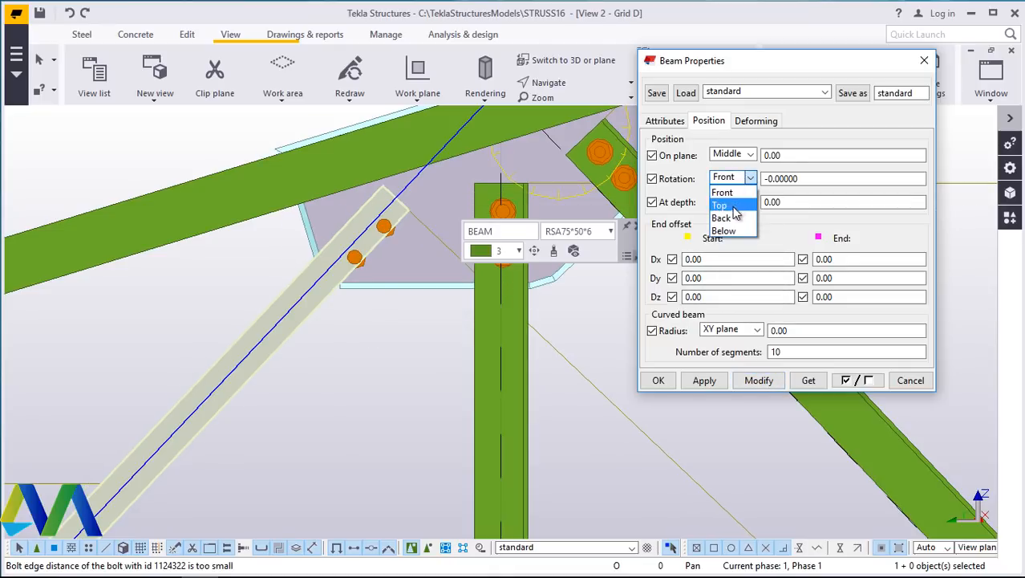
{"action": "left_click", "coordinate": [731, 206]}
{"action": "left_click", "coordinate": [759, 382]}
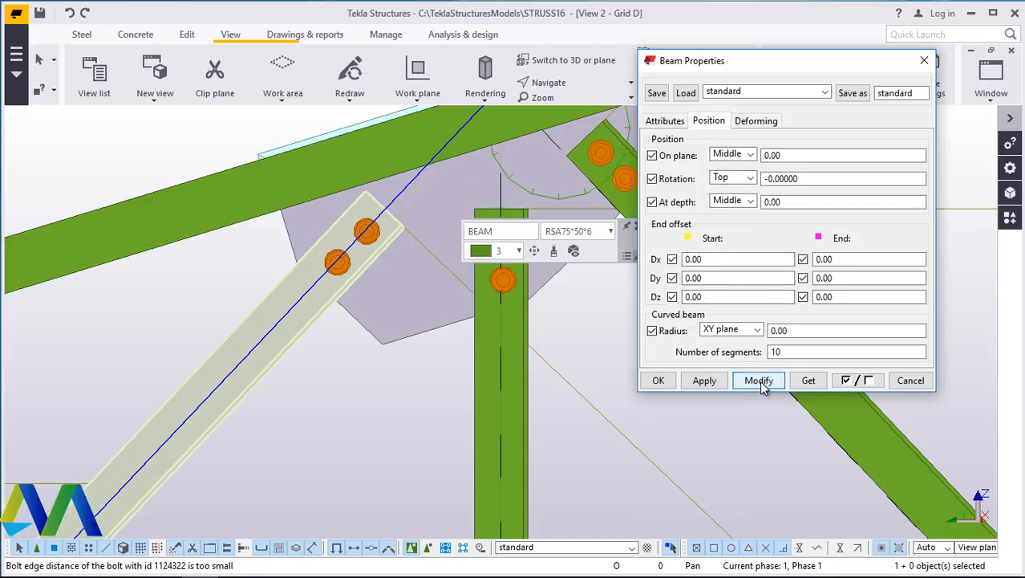
{"action": "left_click", "coordinate": [672, 381]}
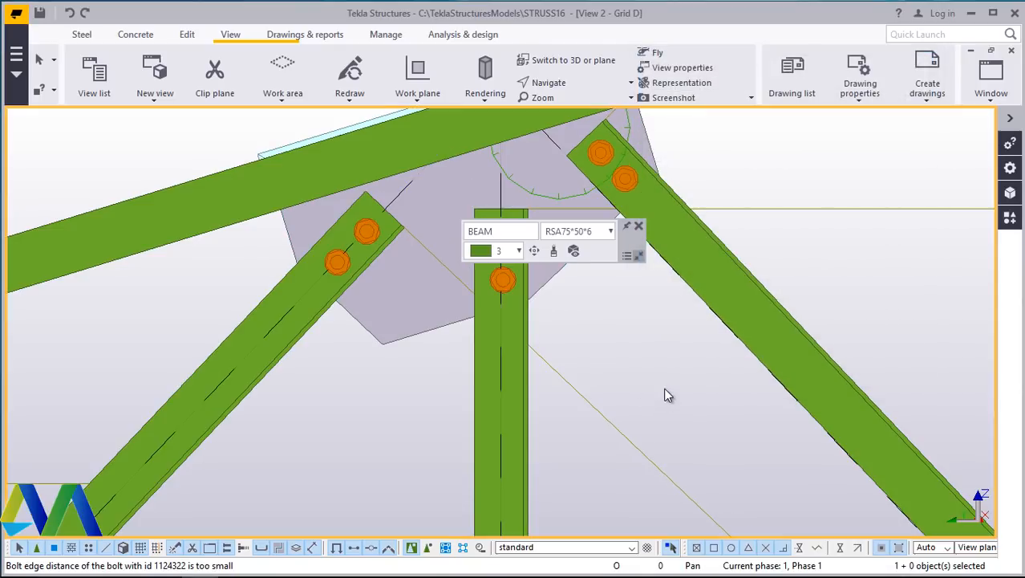
- Check the updated top-chord joints and reopen the Applications & components panel
{"action": "scroll", "coordinate": [405, 323], "scroll_direction": "down", "scroll_amount": 10}
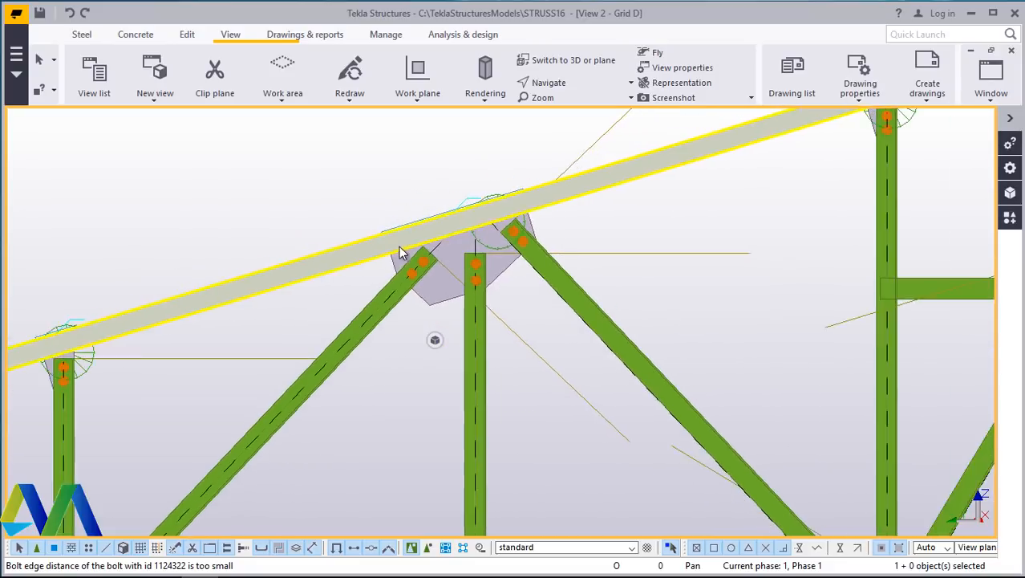
{"action": "left_click", "coordinate": [408, 245]}
{"action": "scroll", "coordinate": [250, 436], "scroll_direction": "up", "scroll_amount": 5}
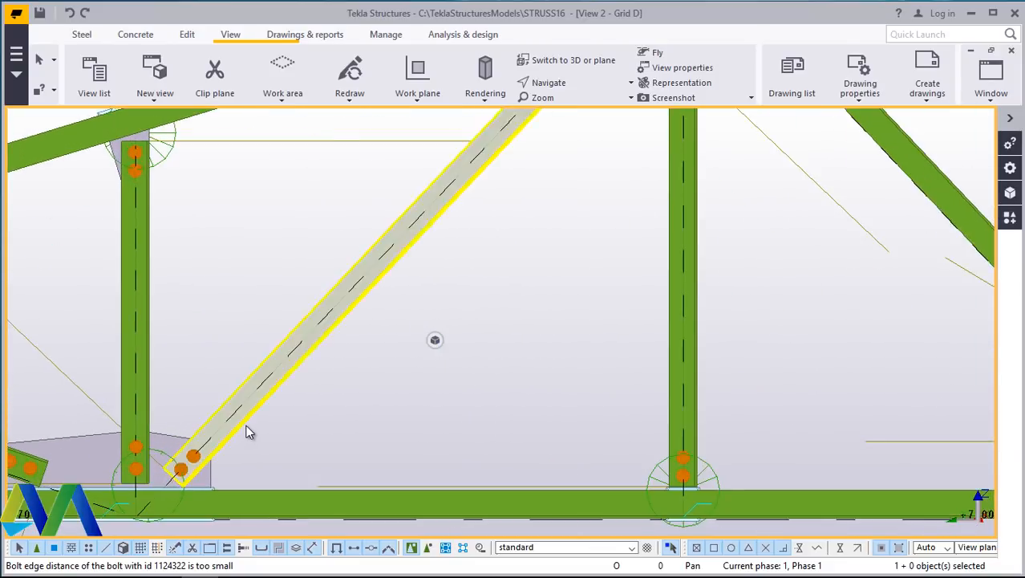
{"action": "scroll", "coordinate": [247, 428], "scroll_direction": "down", "scroll_amount": 5}
{"action": "scroll", "coordinate": [786, 307], "scroll_direction": "up", "scroll_amount": 3}
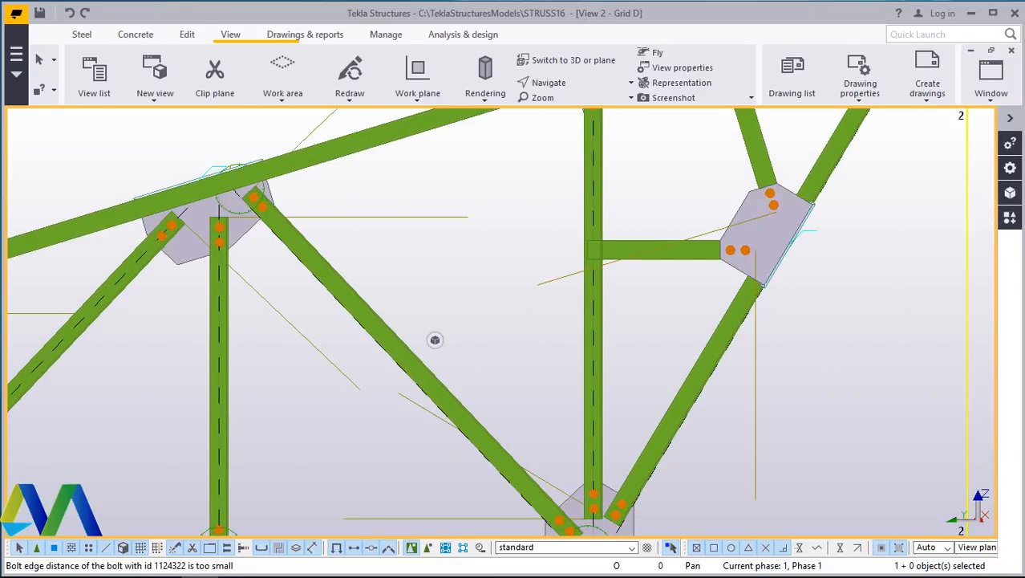
{"action": "left_click", "coordinate": [1009, 218]}
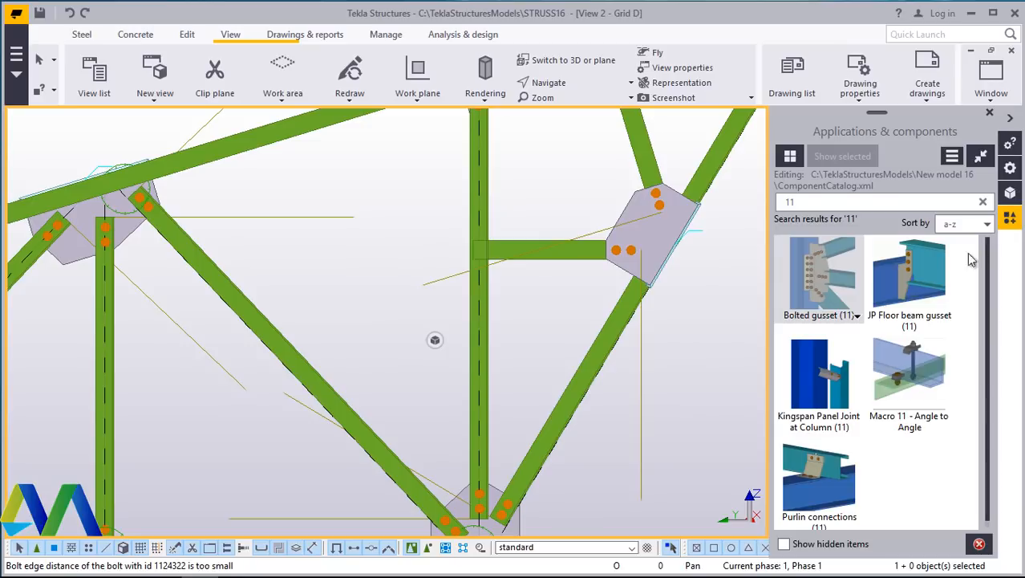
- Try adding a Bolted gusset (11) joining the horizontal strut to the middle vertical, then undo it
{"action": "double_click", "coordinate": [830, 282]}
{"action": "scroll", "coordinate": [499, 245], "scroll_direction": "up", "scroll_amount": 3}
{"action": "left_click", "coordinate": [499, 246]}
{"action": "left_click", "coordinate": [473, 204]}
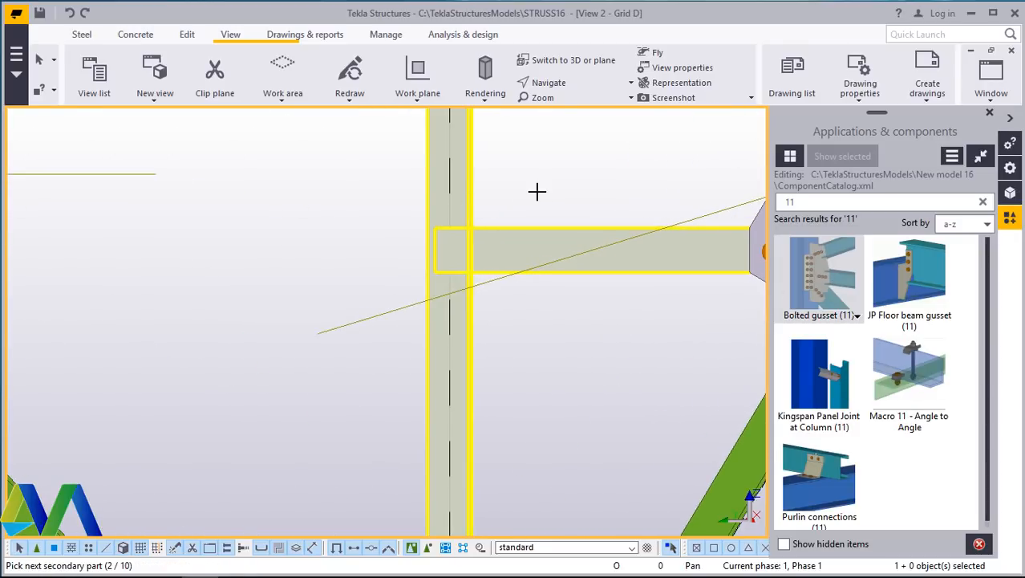
{"action": "middle_click", "coordinate": [537, 192]}
{"action": "right_click", "coordinate": [535, 191]}
{"action": "left_click", "coordinate": [555, 201]}
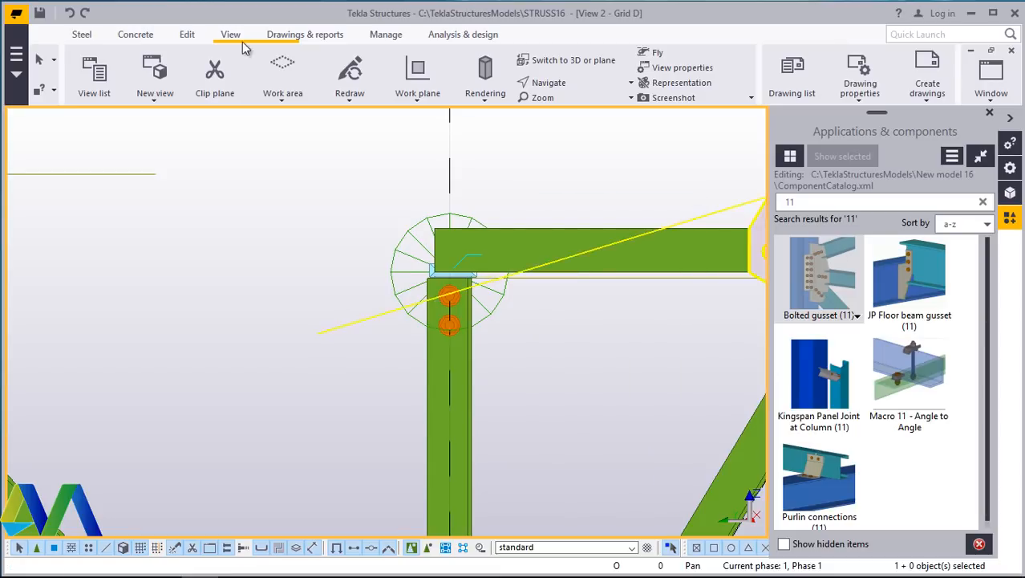
{"action": "left_click", "coordinate": [70, 14]}
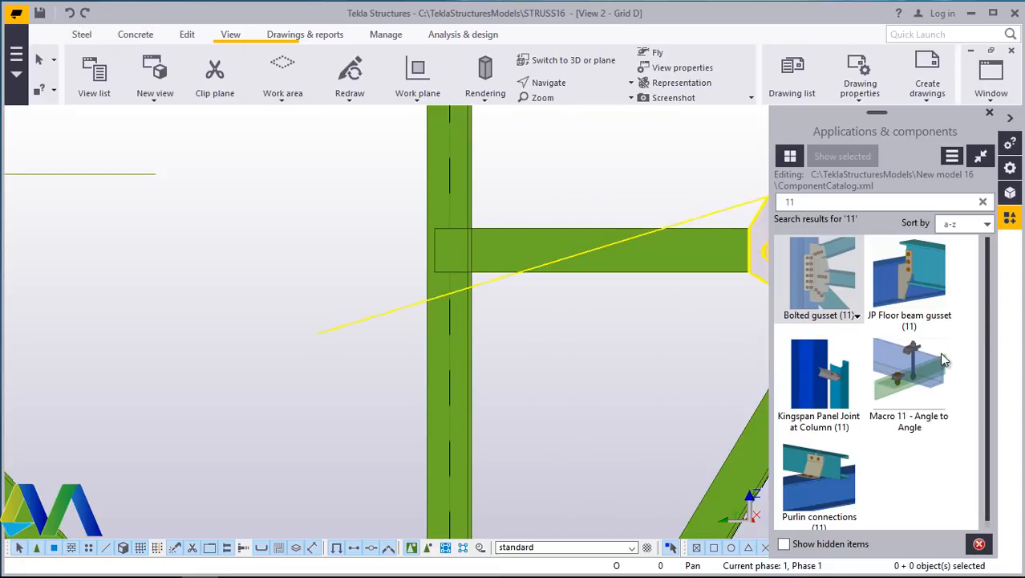
- Add a Bolted gusset (11) with the middle vertical as main part and the horizontal strut as secondary part
{"action": "left_click", "coordinate": [827, 281]}
{"action": "scroll", "coordinate": [417, 314], "scroll_direction": "down", "scroll_amount": 5}
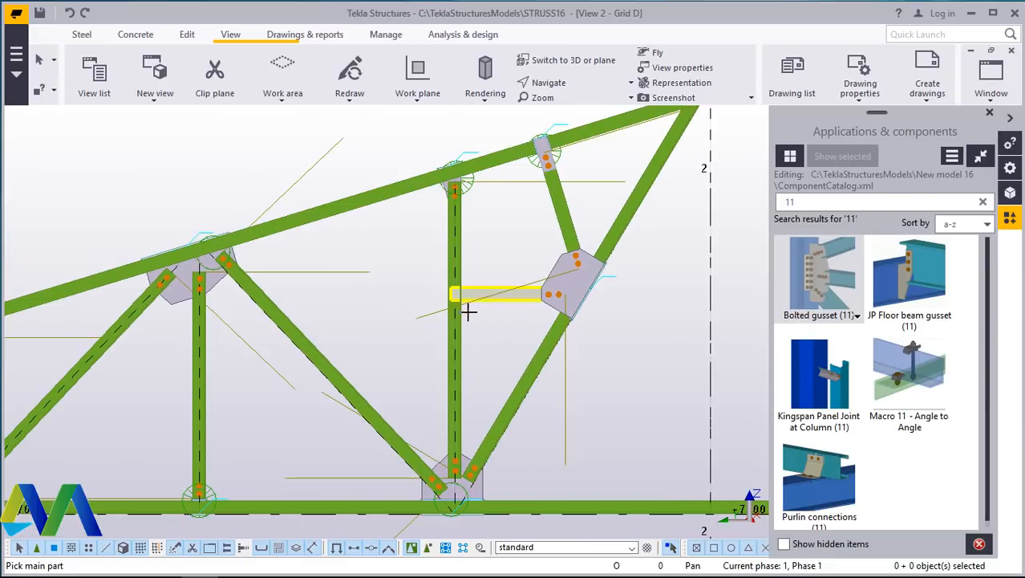
{"action": "left_click", "coordinate": [464, 323]}
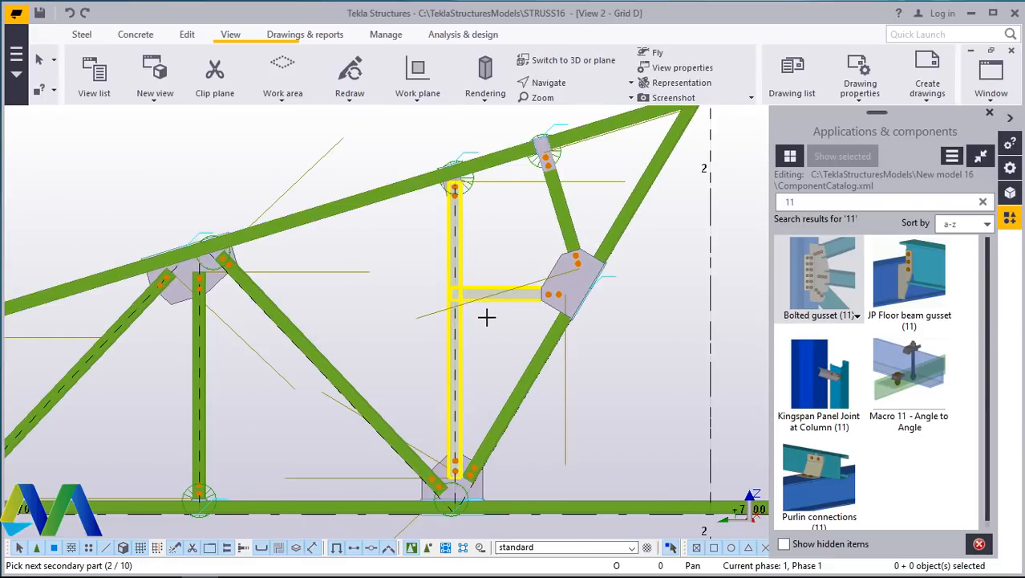
{"action": "middle_click", "coordinate": [486, 317]}
{"action": "right_click", "coordinate": [488, 317]}
{"action": "left_click", "coordinate": [510, 328]}
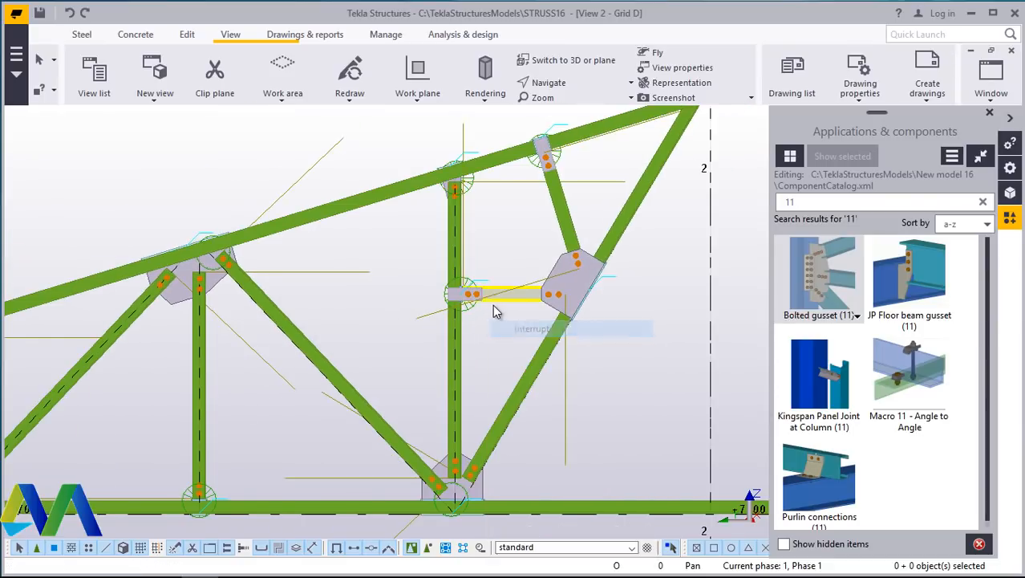
- Inspect the new strut gusset joint and the whole half truss at different zoom levels
{"action": "scroll", "coordinate": [472, 294], "scroll_direction": "up", "scroll_amount": 6}
{"action": "scroll", "coordinate": [469, 291], "scroll_direction": "up", "scroll_amount": 4}
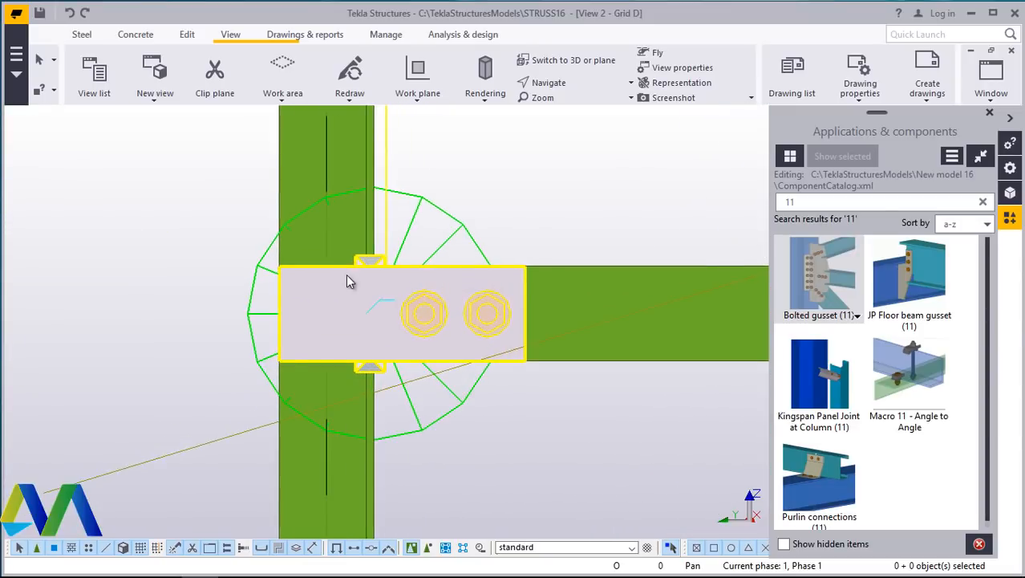
{"action": "scroll", "coordinate": [378, 299], "scroll_direction": "down", "scroll_amount": 6}
{"action": "scroll", "coordinate": [378, 300], "scroll_direction": "down", "scroll_amount": 3}
{"action": "scroll", "coordinate": [381, 300], "scroll_direction": "up", "scroll_amount": 8}
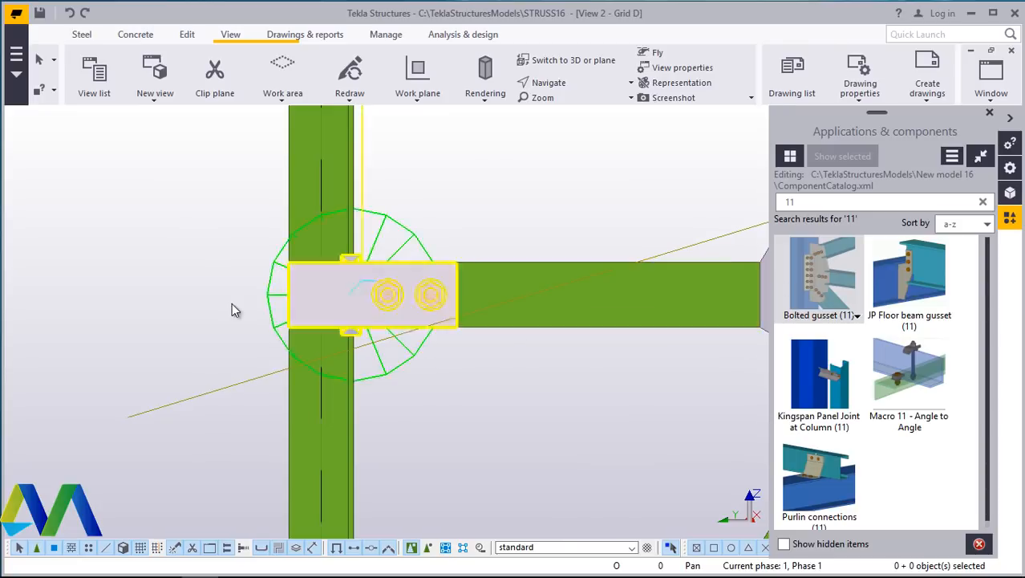
{"action": "scroll", "coordinate": [229, 309], "scroll_direction": "down", "scroll_amount": 6}
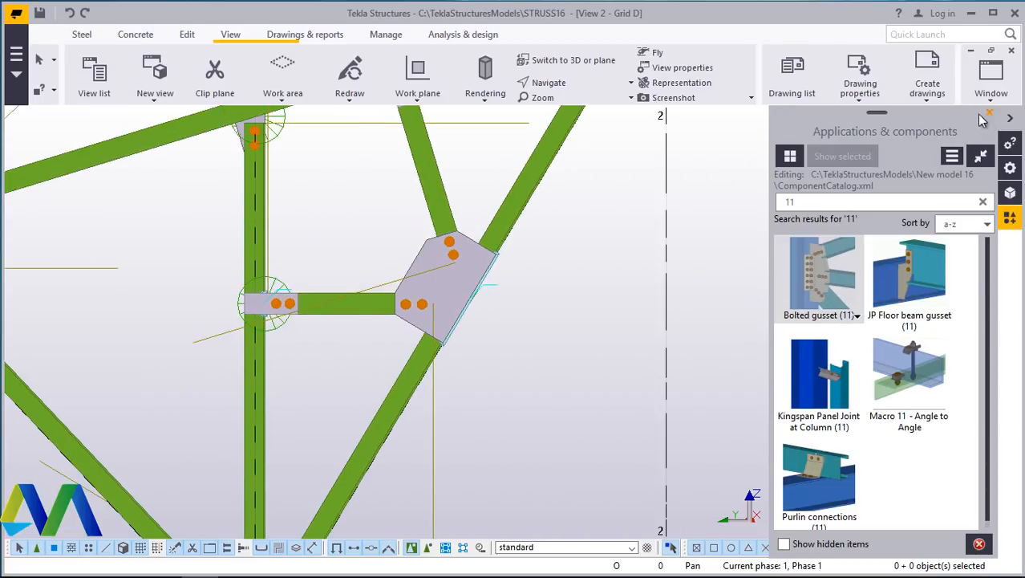
{"action": "left_click", "coordinate": [987, 115]}
{"action": "scroll", "coordinate": [272, 321], "scroll_direction": "down", "scroll_amount": 5}
{"action": "scroll", "coordinate": [465, 222], "scroll_direction": "up", "scroll_amount": 2}
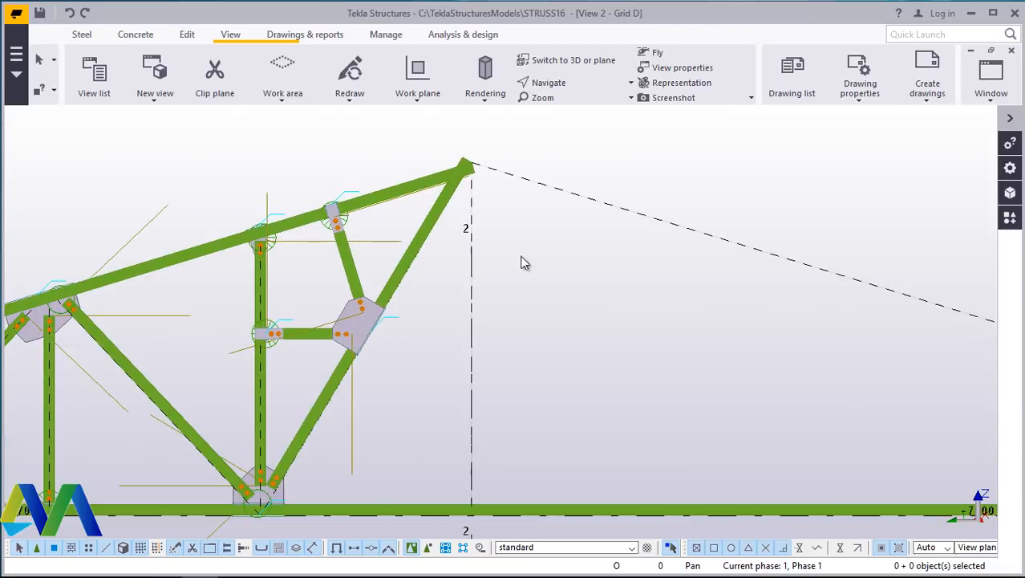
{"action": "scroll", "coordinate": [523, 263], "scroll_direction": "down", "scroll_amount": 5}
{"action": "scroll", "coordinate": [526, 270], "scroll_direction": "up", "scroll_amount": 2}
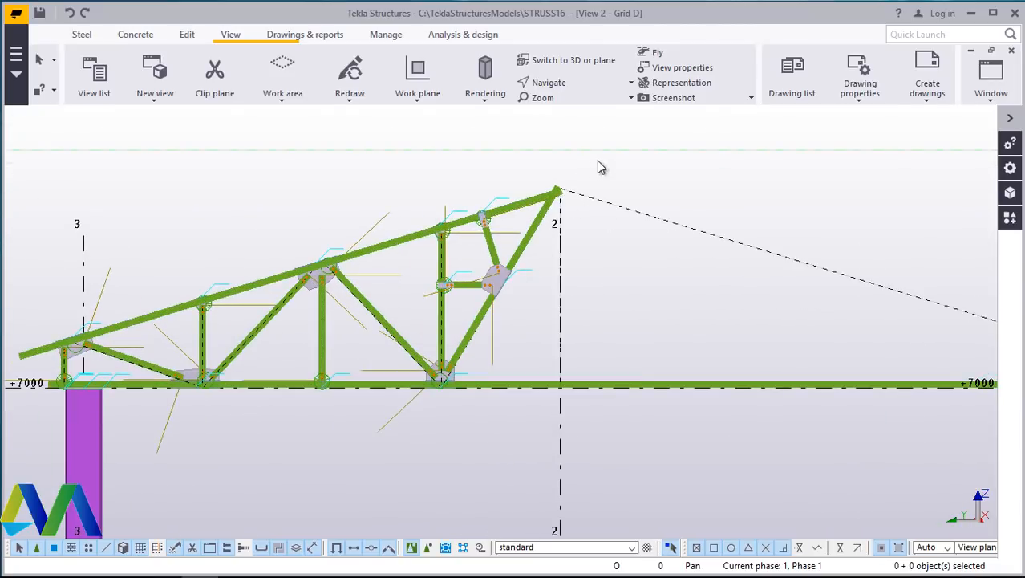
{"action": "scroll", "coordinate": [624, 181], "scroll_direction": "down", "scroll_amount": 2}
- Select the whole half truss and mirror-copy it about a vertical line through Grid 2
{"action": "left_click_drag", "start_coordinate": [616, 158], "coordinate": [154, 332]}
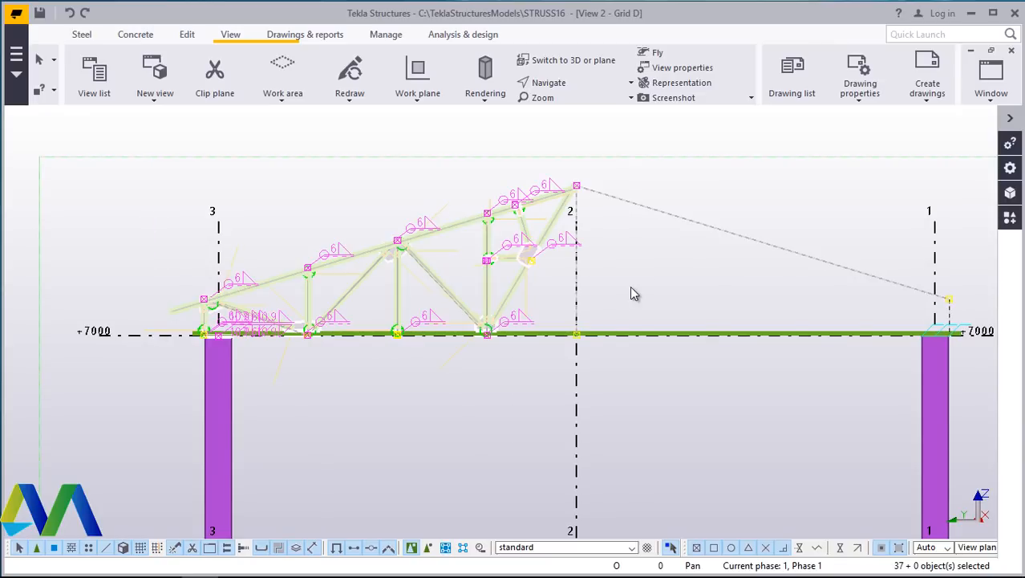
{"action": "right_click", "coordinate": [653, 253]}
{"action": "mouse_move", "coordinate": [730, 302]}
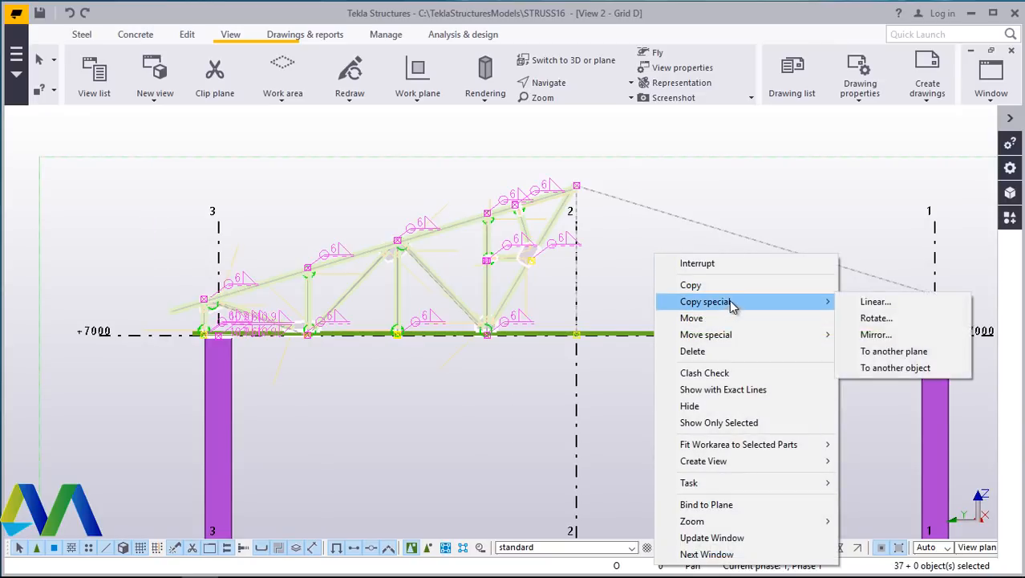
{"action": "left_click", "coordinate": [874, 334]}
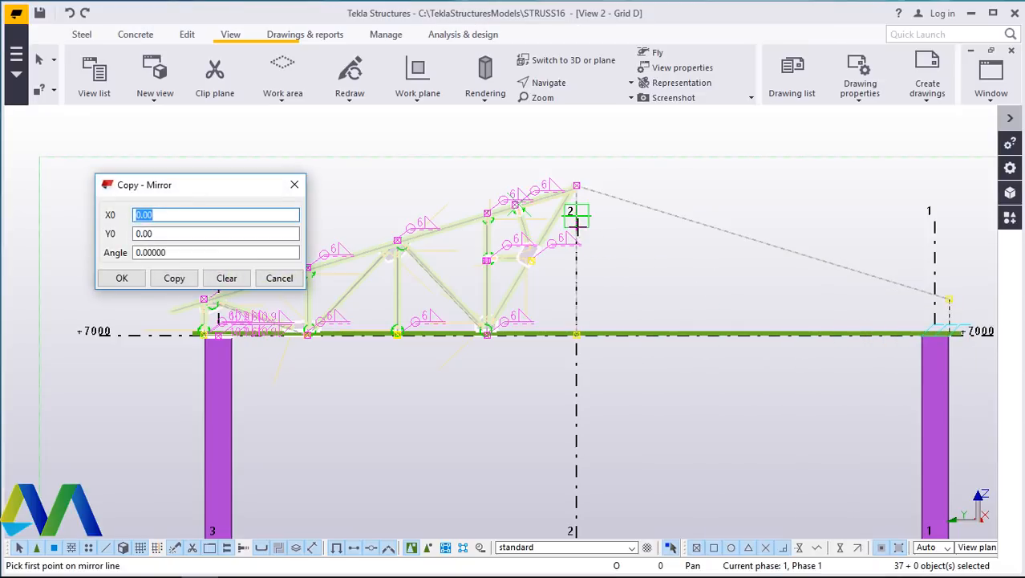
{"action": "left_click", "coordinate": [577, 217]}
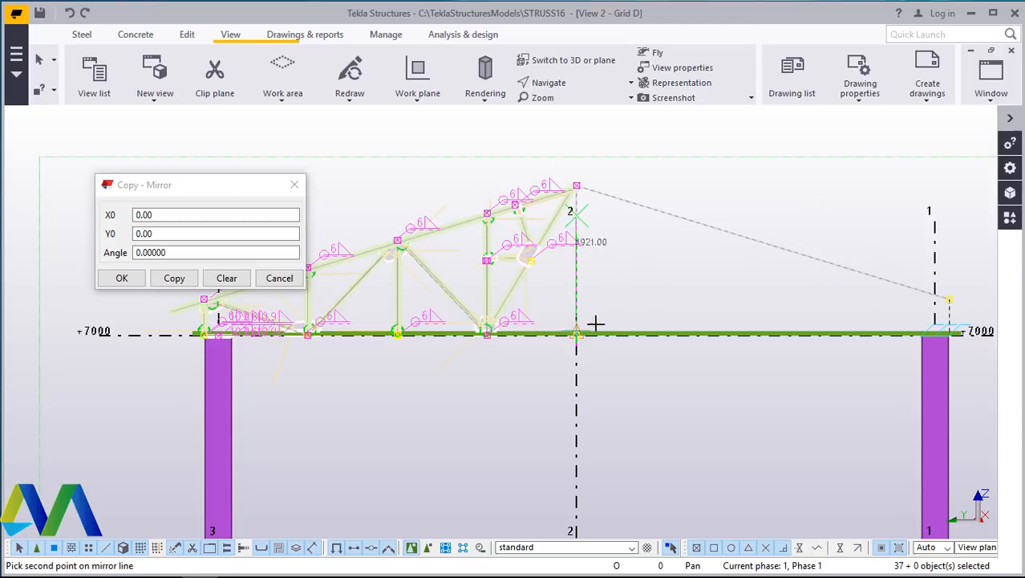
{"action": "scroll", "coordinate": [596, 320], "scroll_direction": "up", "scroll_amount": 3}
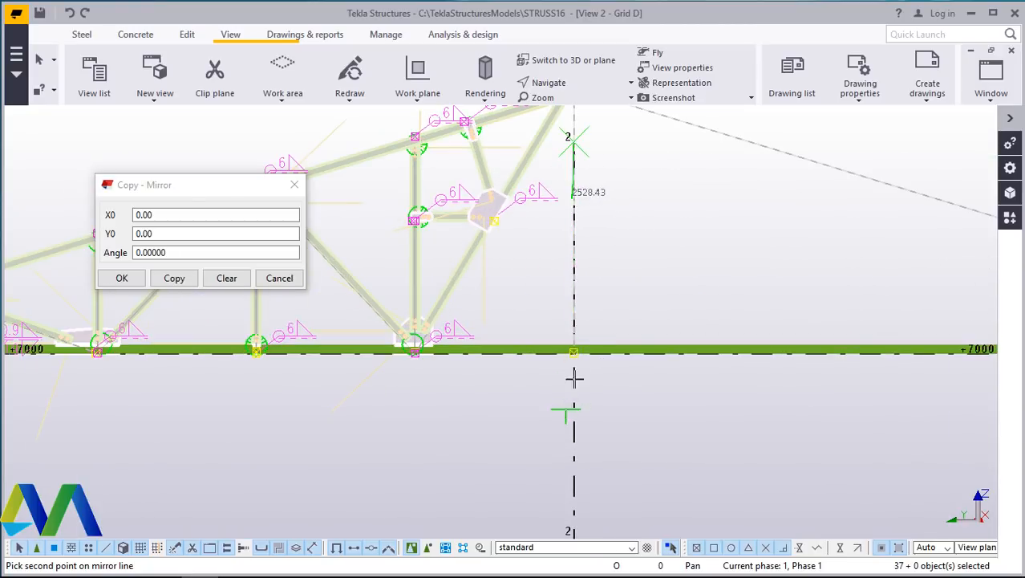
{"action": "left_click", "coordinate": [578, 275]}
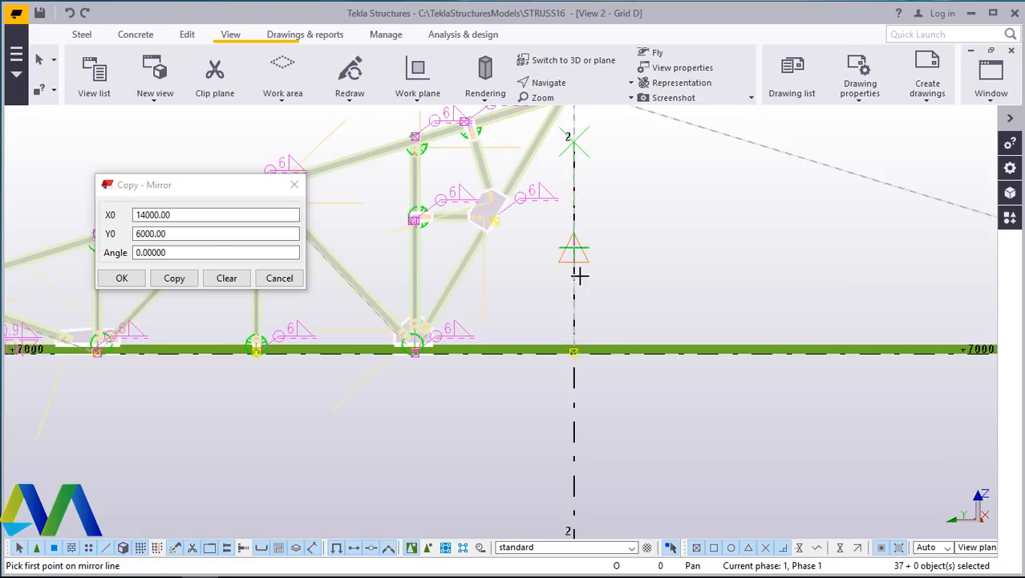
{"action": "left_click", "coordinate": [177, 278]}
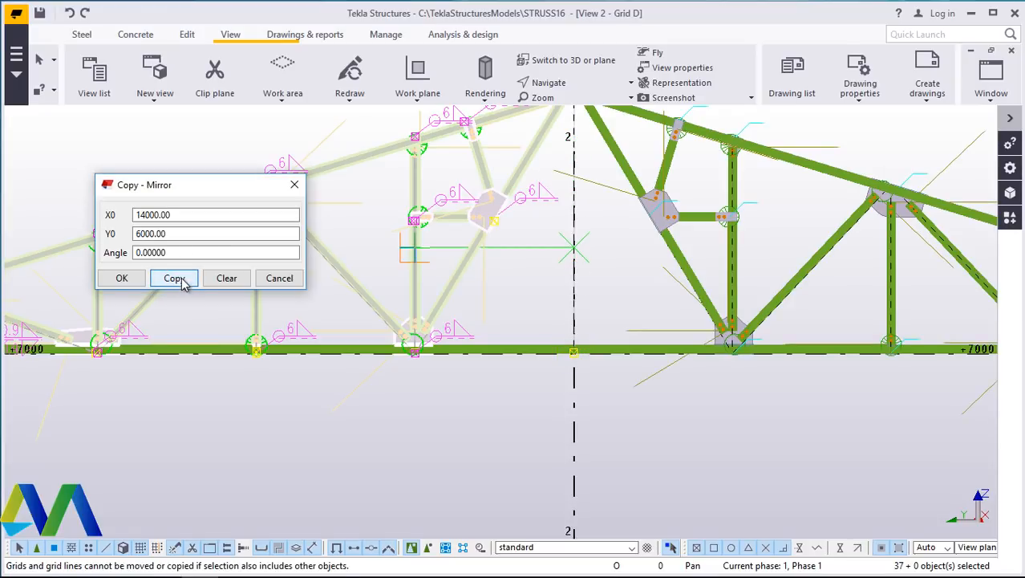
{"action": "left_click", "coordinate": [121, 278]}
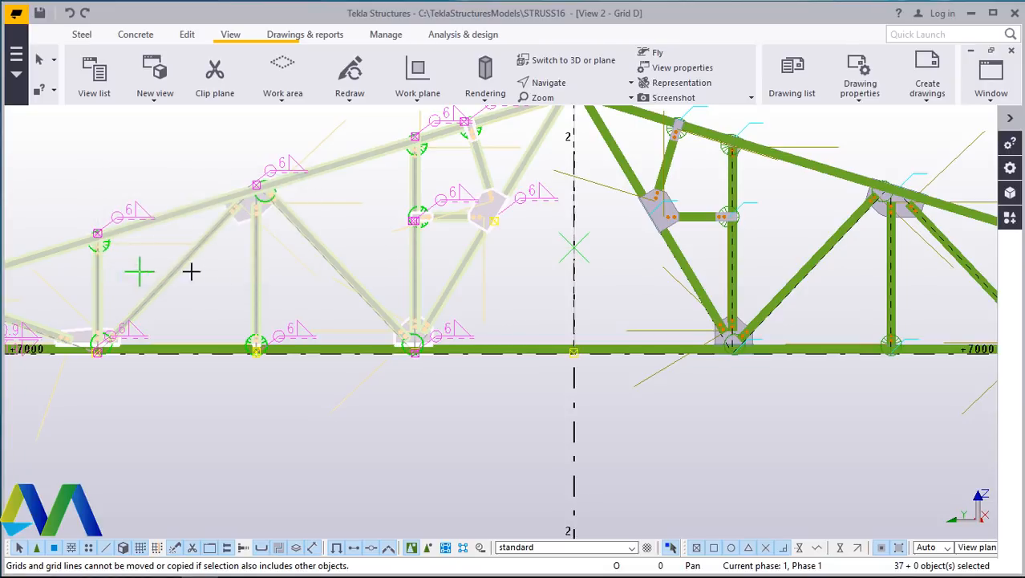
{"action": "right_click", "coordinate": [492, 292]}
{"action": "left_click", "coordinate": [515, 301]}
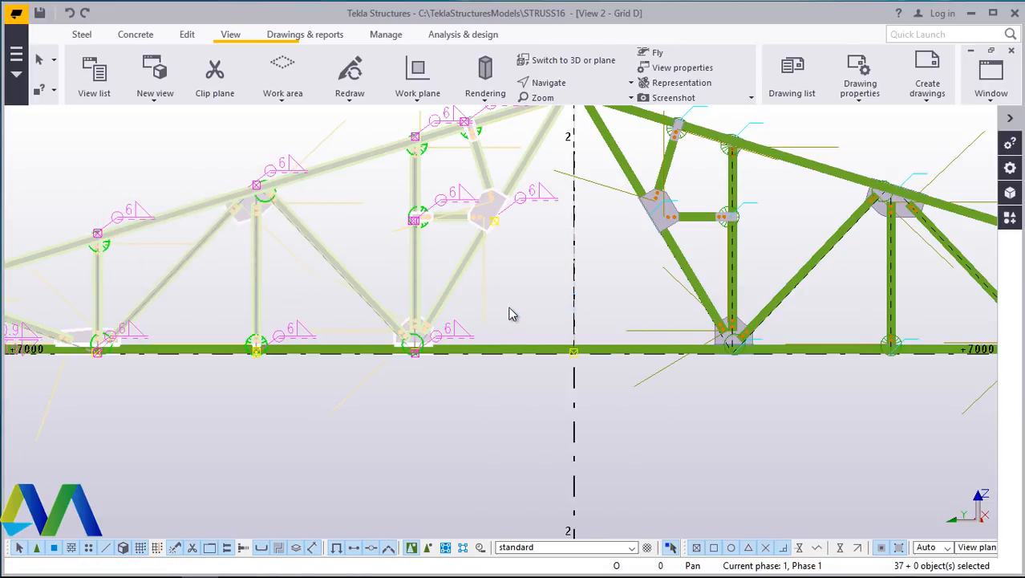
{"action": "left_click", "coordinate": [537, 286]}
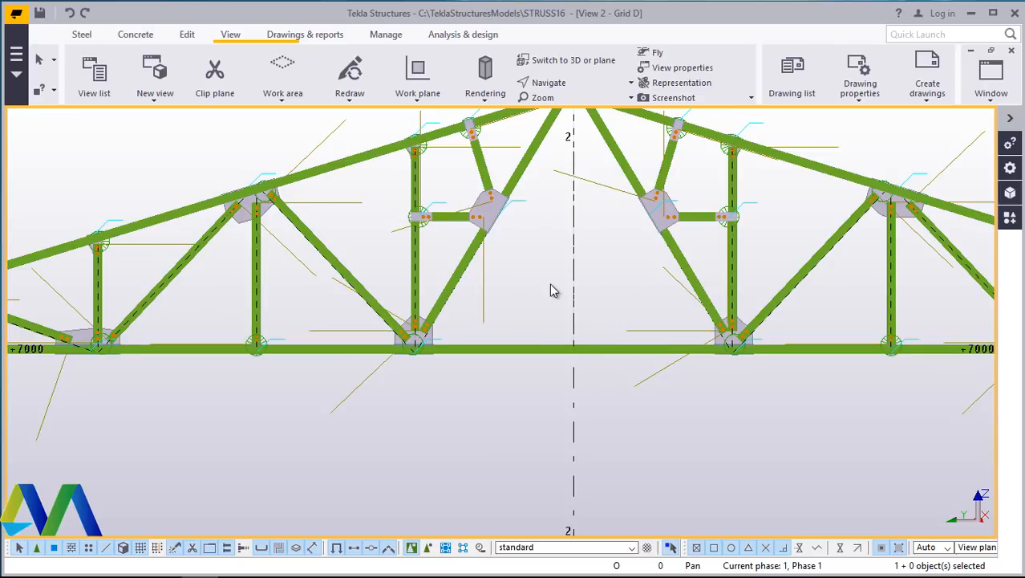
- Try adding a Bolted gusset (11) at the apex between the right top chord and its web member, then undo it
{"action": "right_click", "coordinate": [551, 292]}
{"action": "left_click", "coordinate": [554, 282]}
{"action": "scroll", "coordinate": [553, 301], "scroll_direction": "down", "scroll_amount": 3}
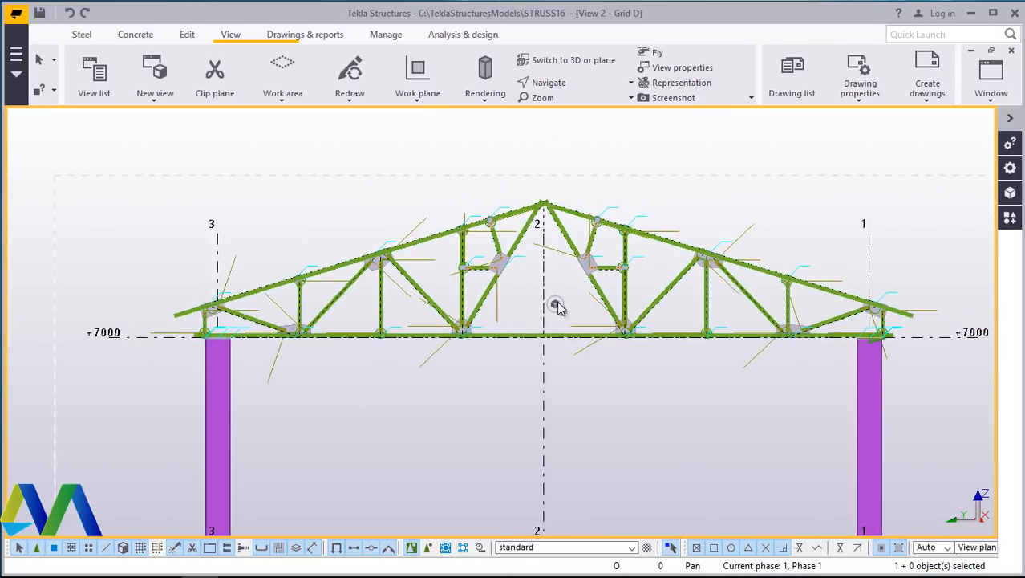
{"action": "scroll", "coordinate": [556, 209], "scroll_direction": "up", "scroll_amount": 5}
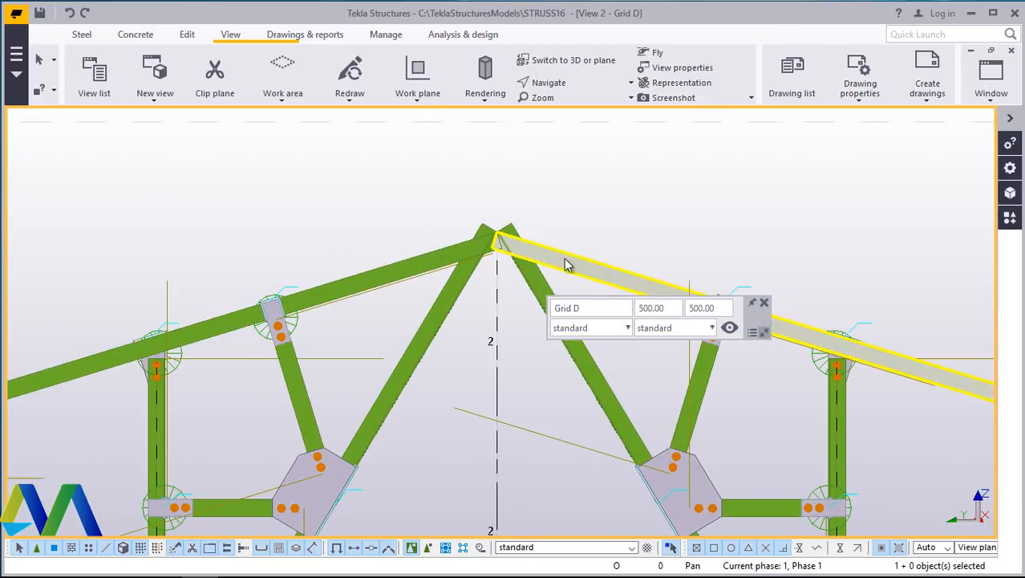
{"action": "scroll", "coordinate": [566, 264], "scroll_direction": "up", "scroll_amount": 6}
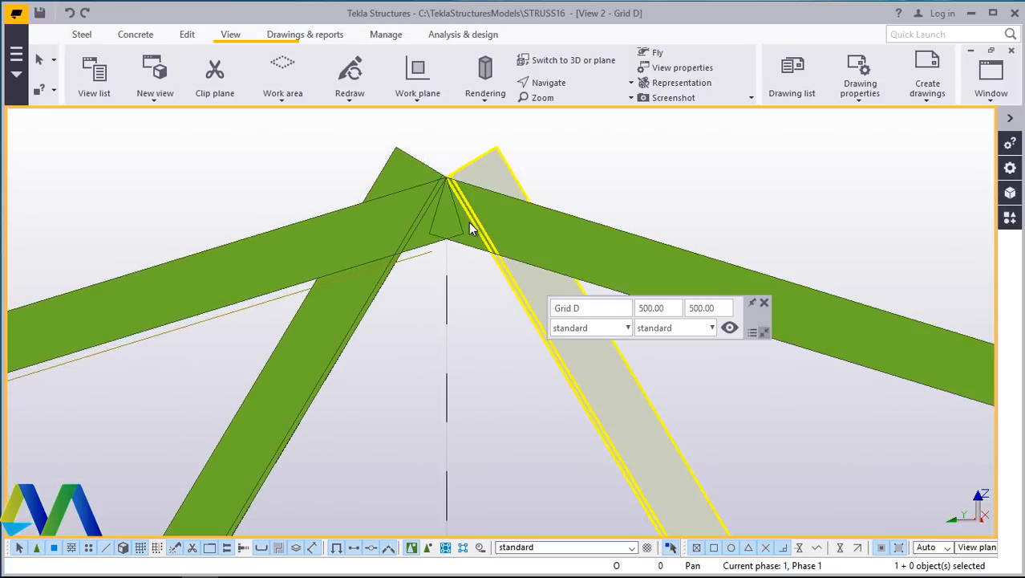
{"action": "left_click", "coordinate": [1010, 219]}
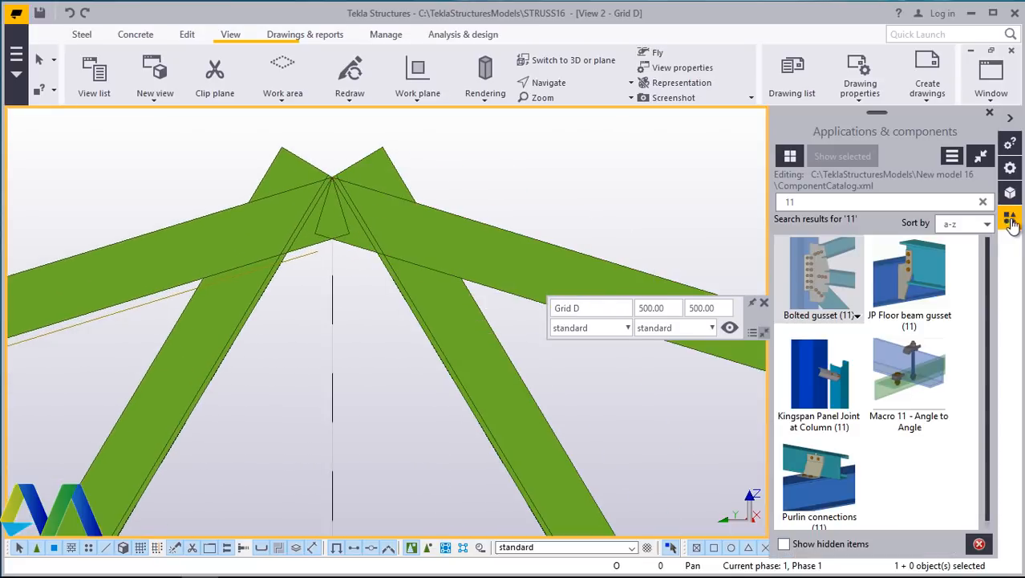
{"action": "left_click", "coordinate": [807, 277]}
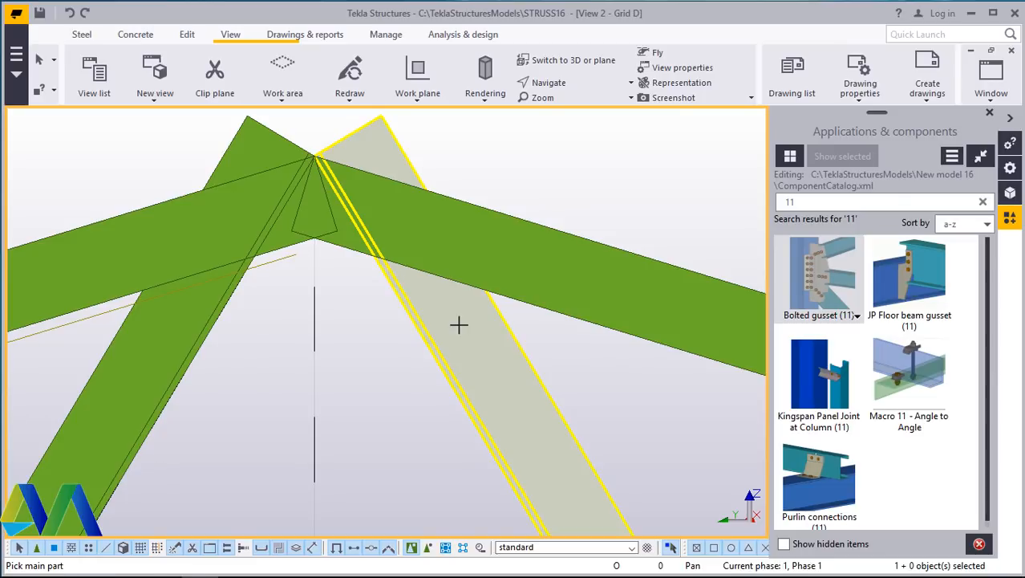
{"action": "left_click", "coordinate": [458, 324]}
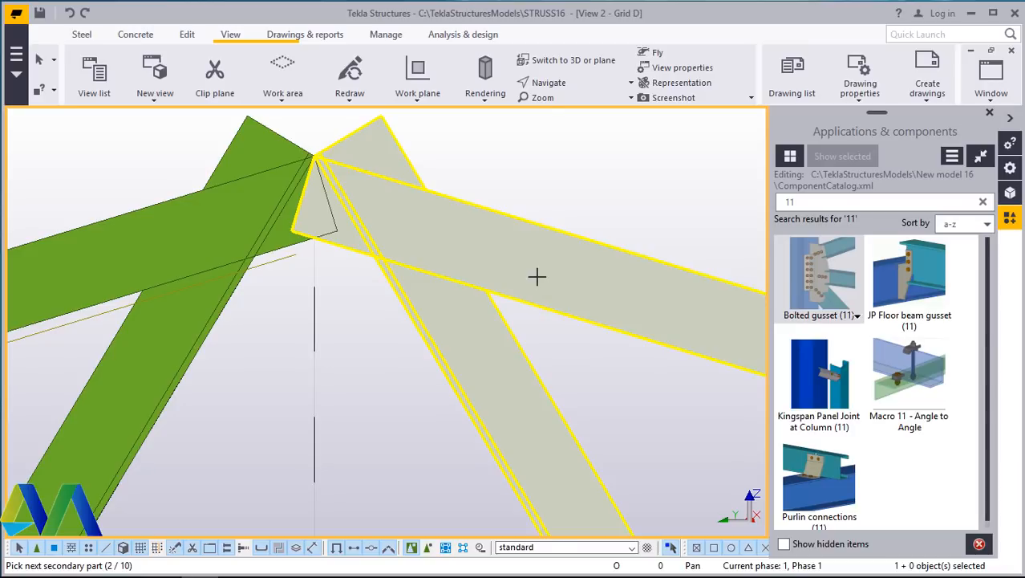
{"action": "middle_click", "coordinate": [537, 276]}
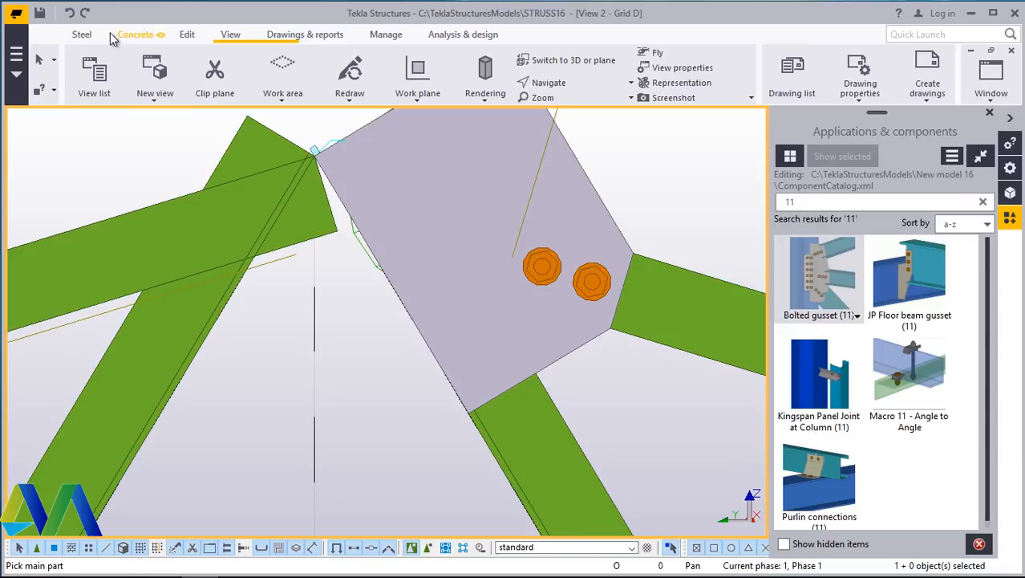
{"action": "left_click", "coordinate": [70, 14]}
{"action": "right_click", "coordinate": [613, 171]}
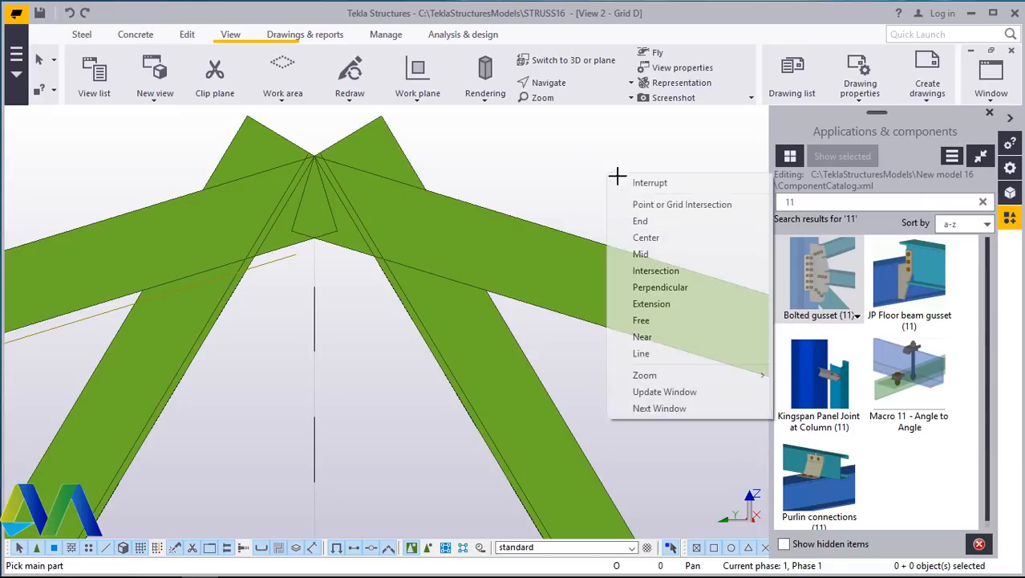
{"action": "left_click", "coordinate": [639, 182]}
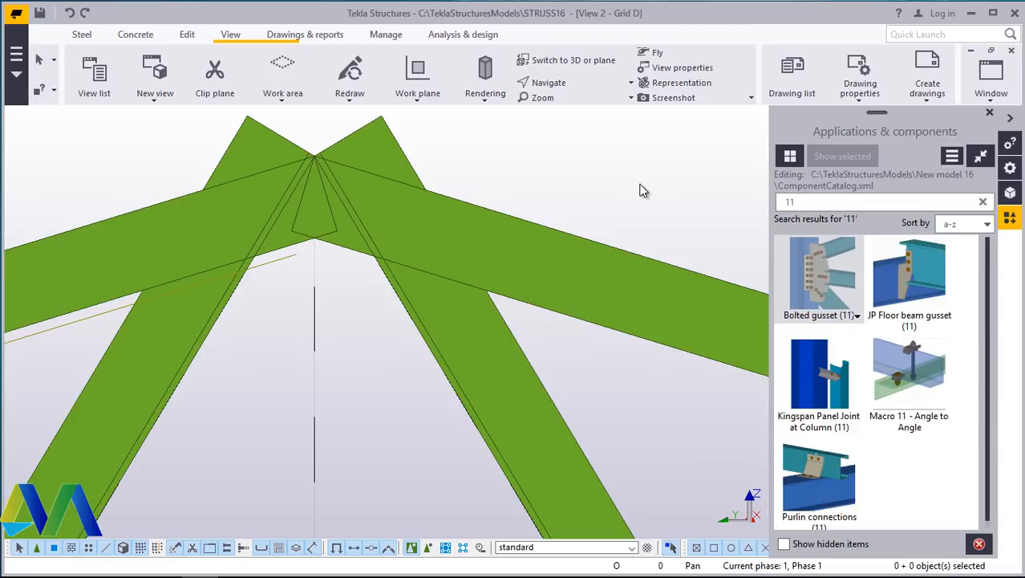
- Clear the component search and search the catalog for WE
{"action": "left_click", "coordinate": [817, 202]}
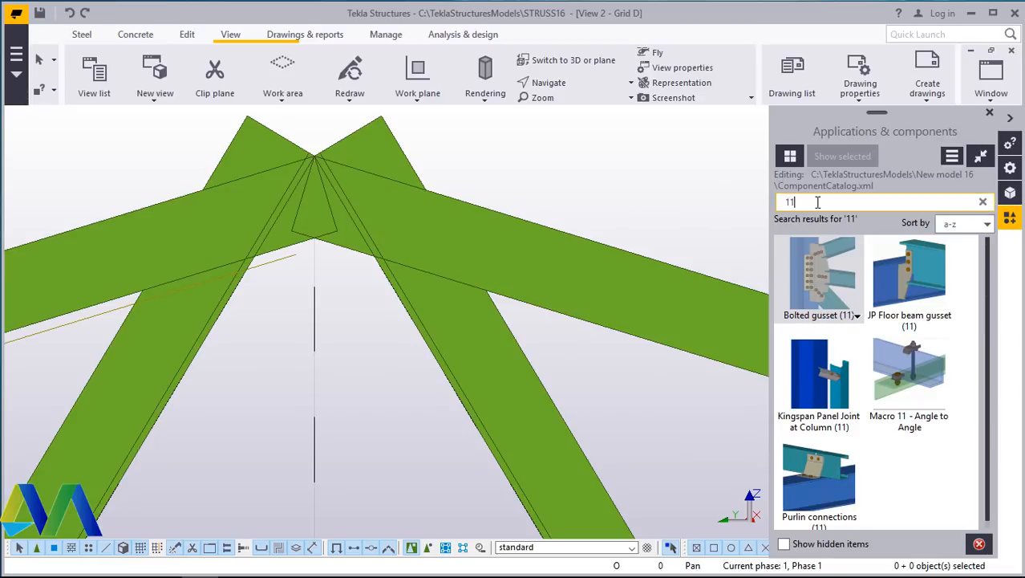
{"action": "key", "text": "BackSpace"}
{"action": "key", "text": "BackSpace"}
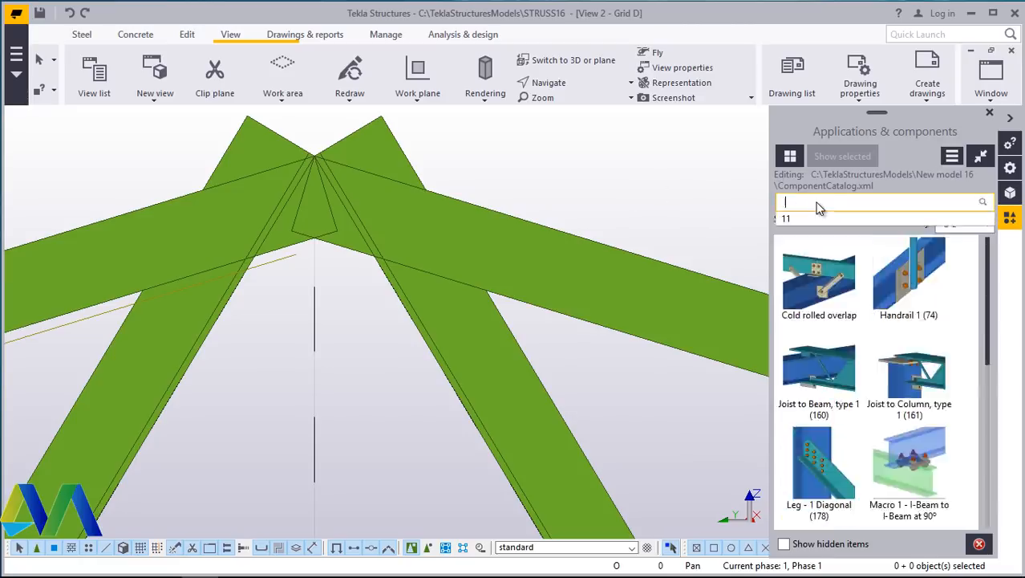
{"action": "type", "text": "WEL"}
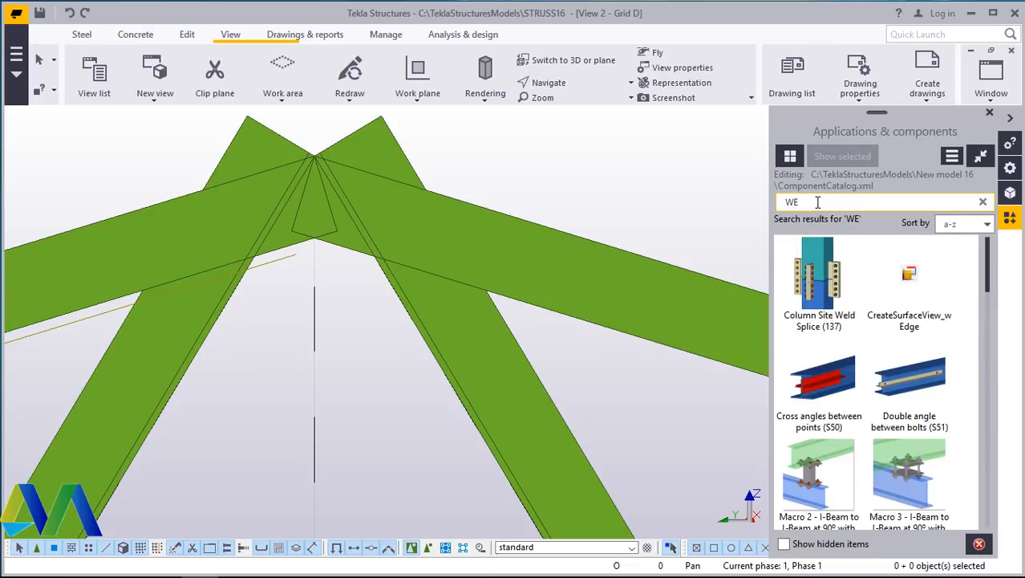
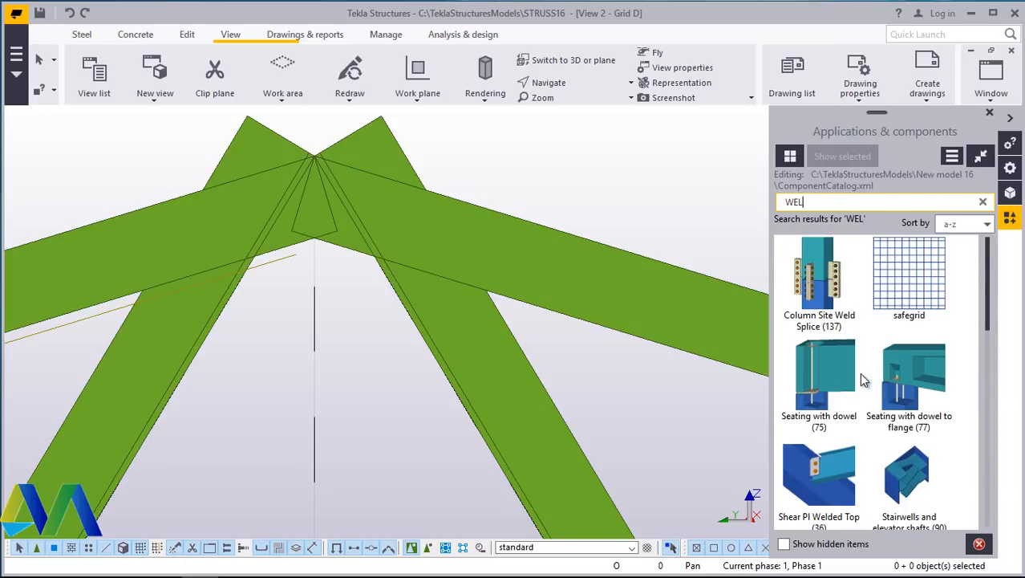
- Try adding a Stanchion weld (85) between the left top chord and the right web member at the apex, then undo it
{"action": "scroll", "coordinate": [859, 372], "scroll_direction": "down", "scroll_amount": 2}
{"action": "left_click", "coordinate": [829, 406]}
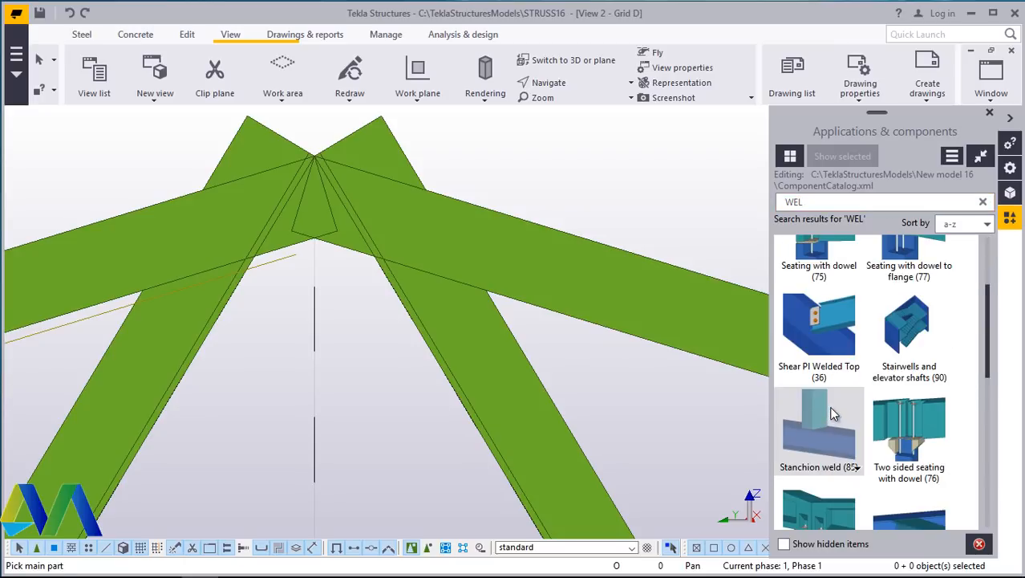
{"action": "left_click", "coordinate": [201, 323]}
{"action": "left_click", "coordinate": [433, 332]}
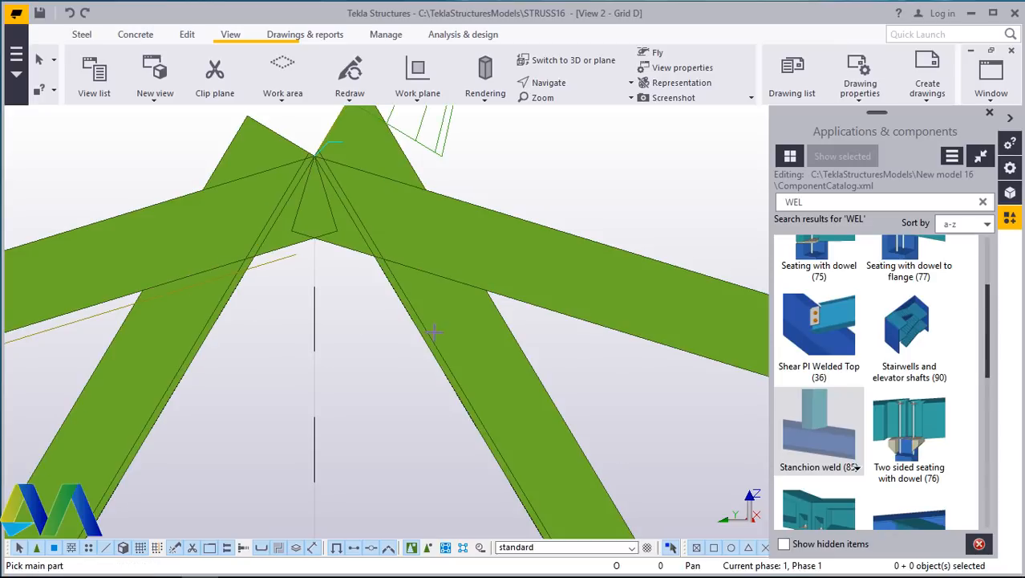
{"action": "right_click", "coordinate": [505, 172]}
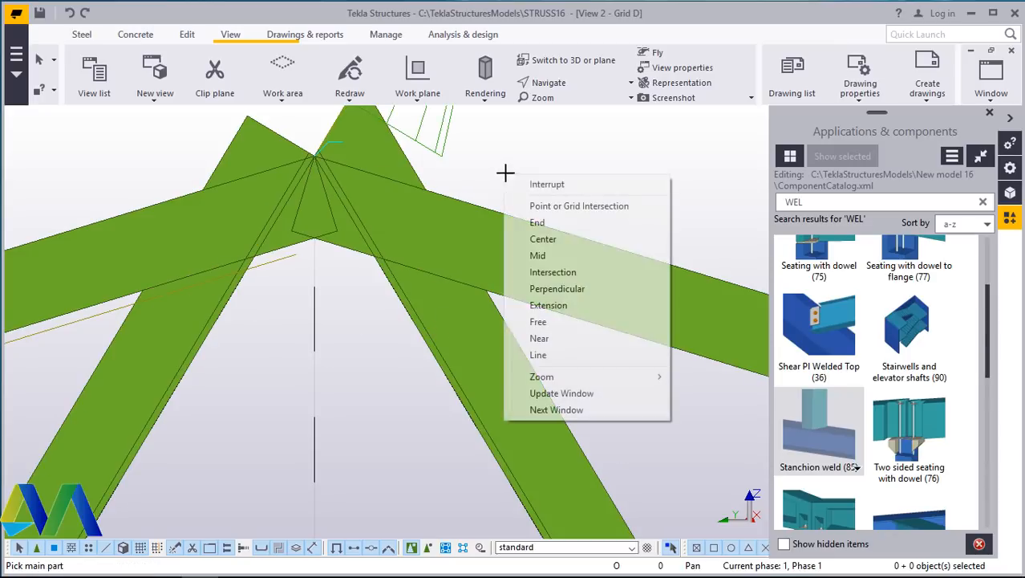
{"action": "left_click", "coordinate": [69, 12]}
- Browse the WEL search results in the component catalog
{"action": "scroll", "coordinate": [893, 442], "scroll_direction": "down", "scroll_amount": 3}
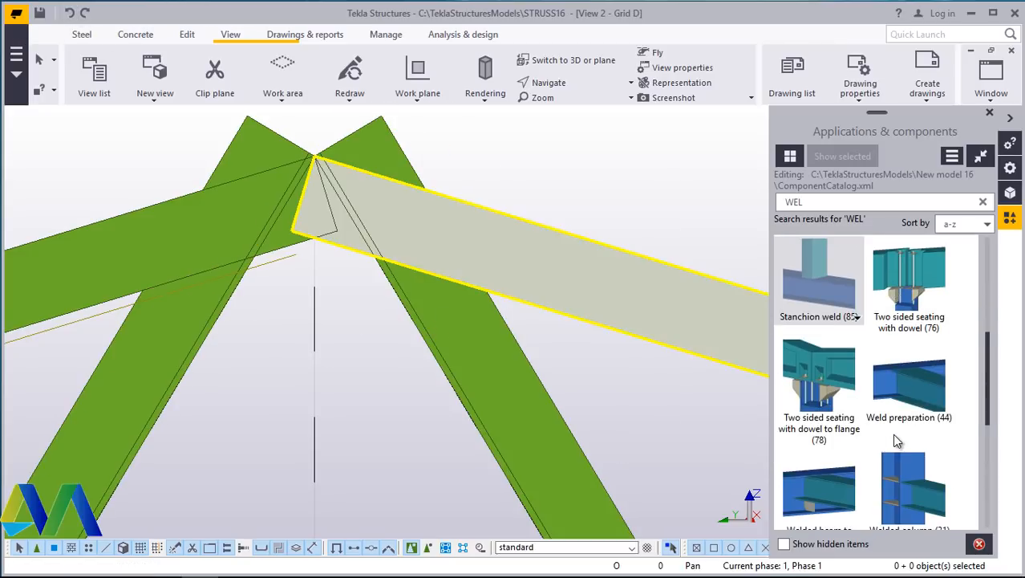
{"action": "scroll", "coordinate": [885, 388], "scroll_direction": "down", "scroll_amount": 3}
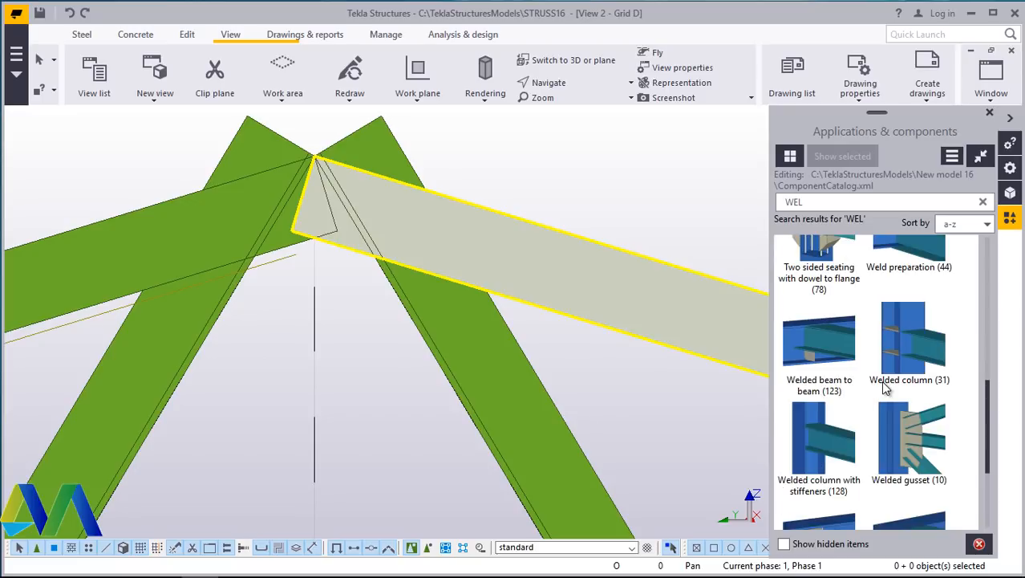
{"action": "scroll", "coordinate": [886, 388], "scroll_direction": "down", "scroll_amount": 3}
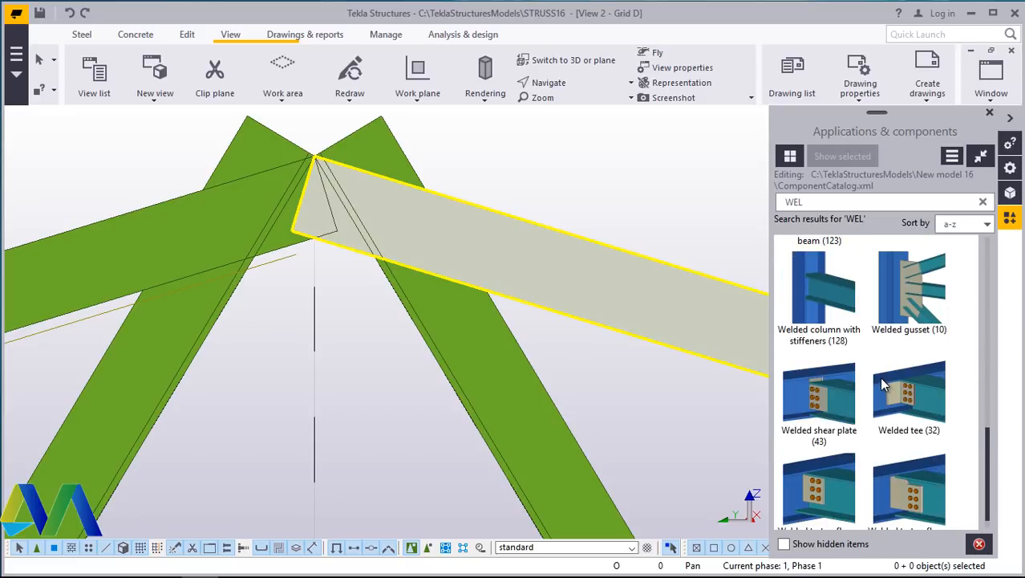
{"action": "scroll", "coordinate": [878, 372], "scroll_direction": "down", "scroll_amount": 1}
{"action": "scroll", "coordinate": [875, 377], "scroll_direction": "up", "scroll_amount": 4}
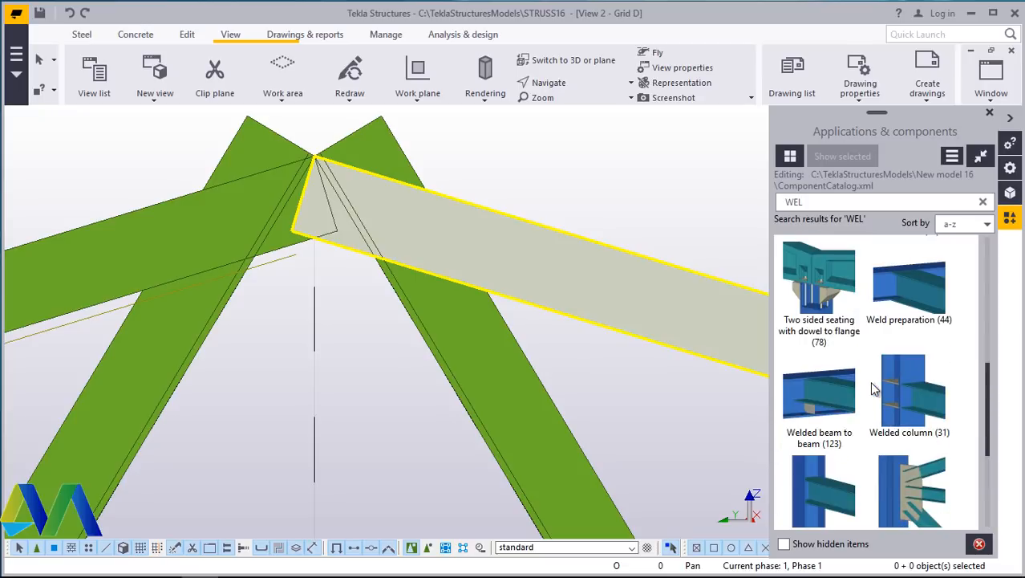
{"action": "scroll", "coordinate": [869, 381], "scroll_direction": "up", "scroll_amount": 4}
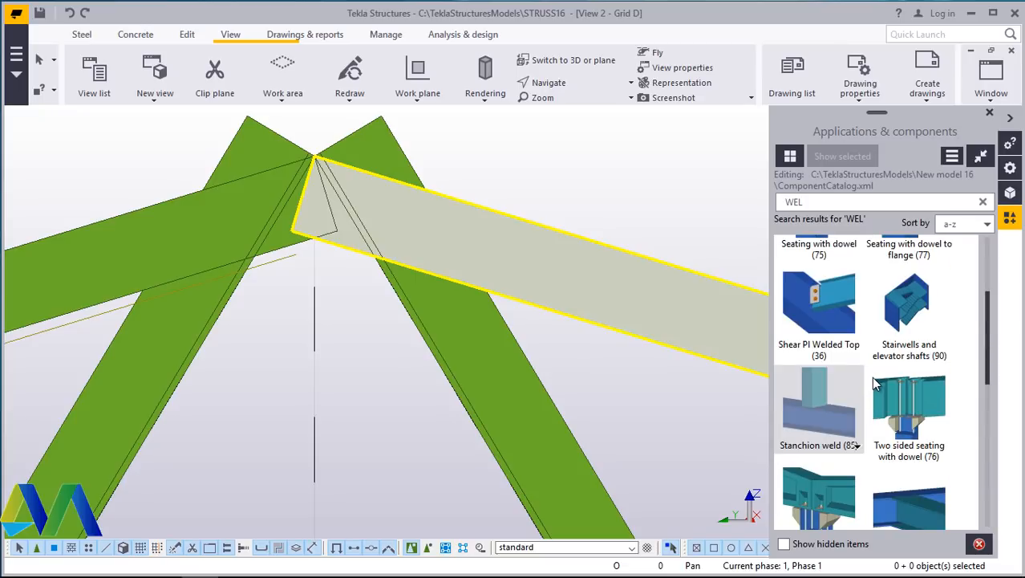
{"action": "scroll", "coordinate": [872, 376], "scroll_direction": "up", "scroll_amount": 4}
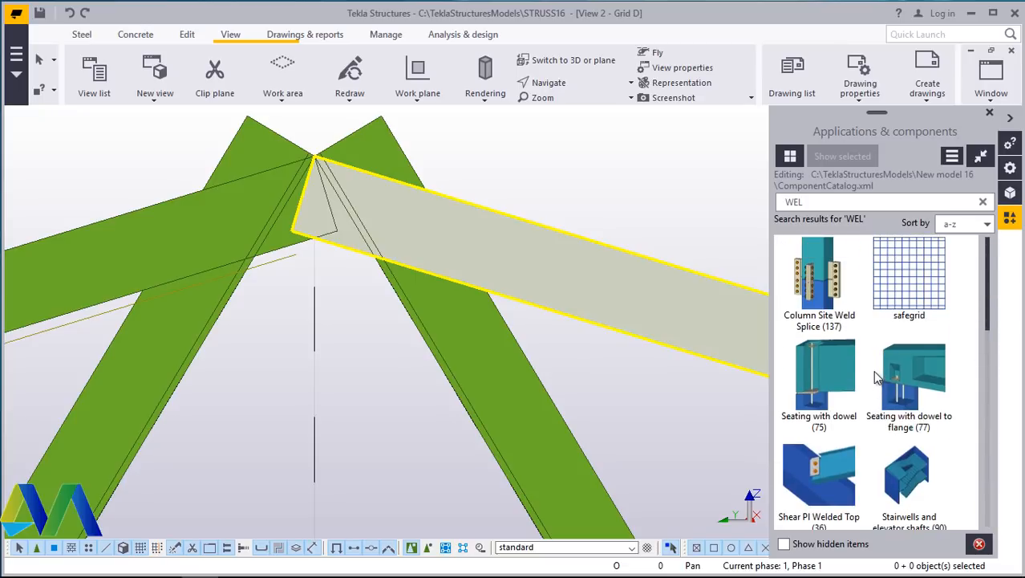
{"action": "scroll", "coordinate": [876, 377], "scroll_direction": "down", "scroll_amount": 4}
{"action": "scroll", "coordinate": [876, 377], "scroll_direction": "up", "scroll_amount": 4}
- Search the component catalog for WELD and then for HA, then clear the search
{"action": "left_click", "coordinate": [819, 202]}
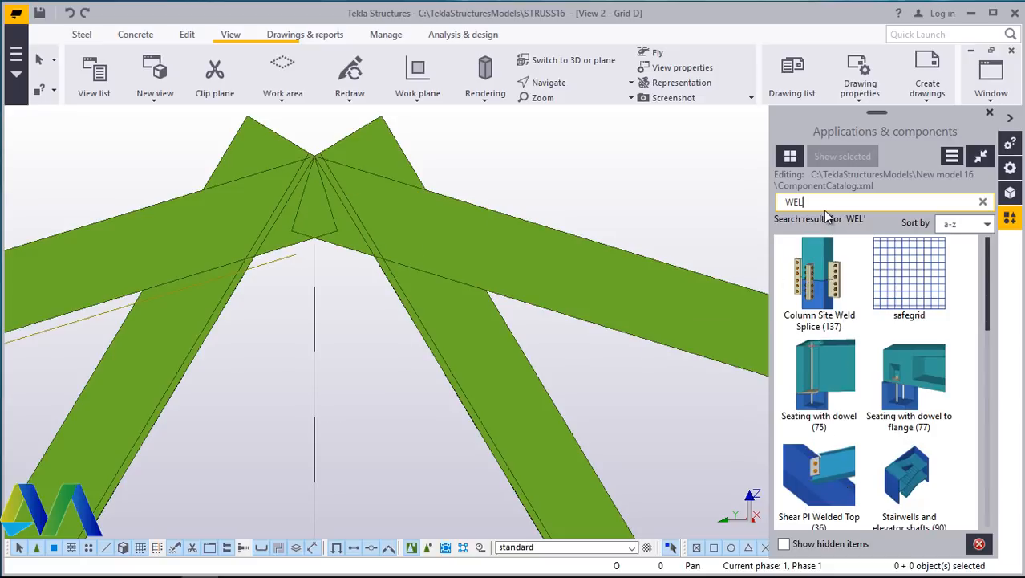
{"action": "type", "text": "D"}
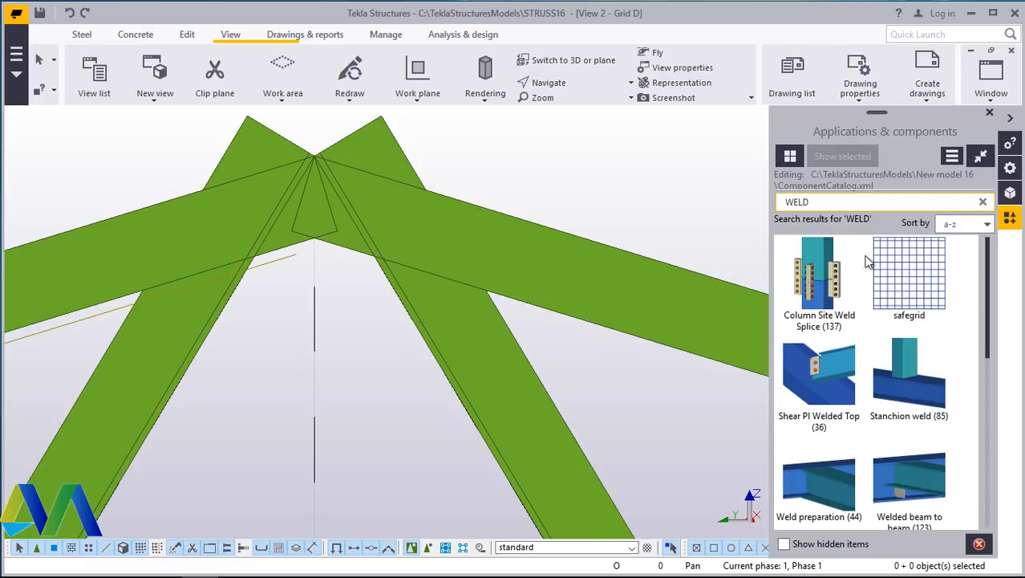
{"action": "key", "text": "BackSpace"}
{"action": "key", "text": "BackSpace"}
{"action": "key", "text": "BackSpace"}
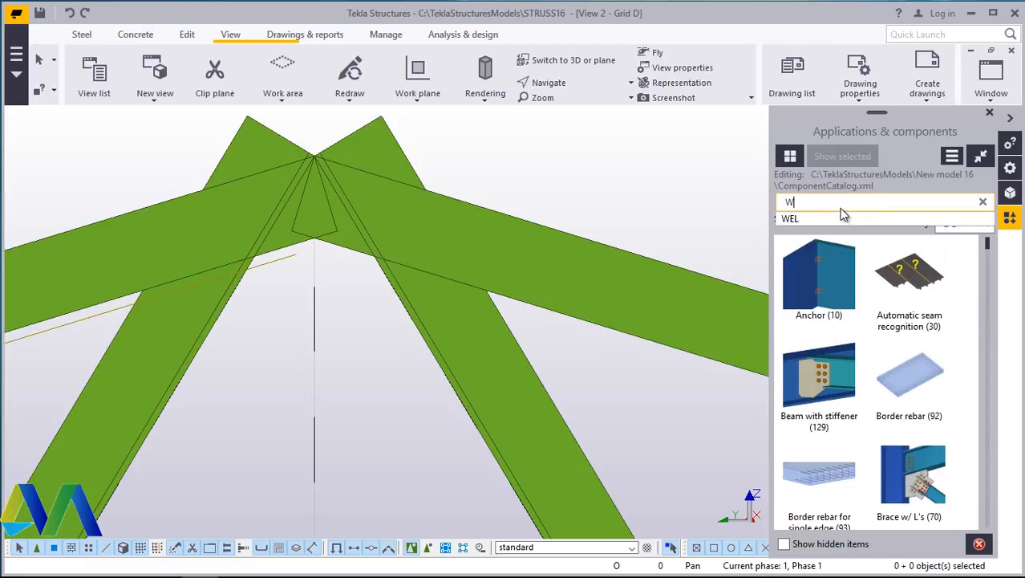
{"action": "key", "text": "BackSpace"}
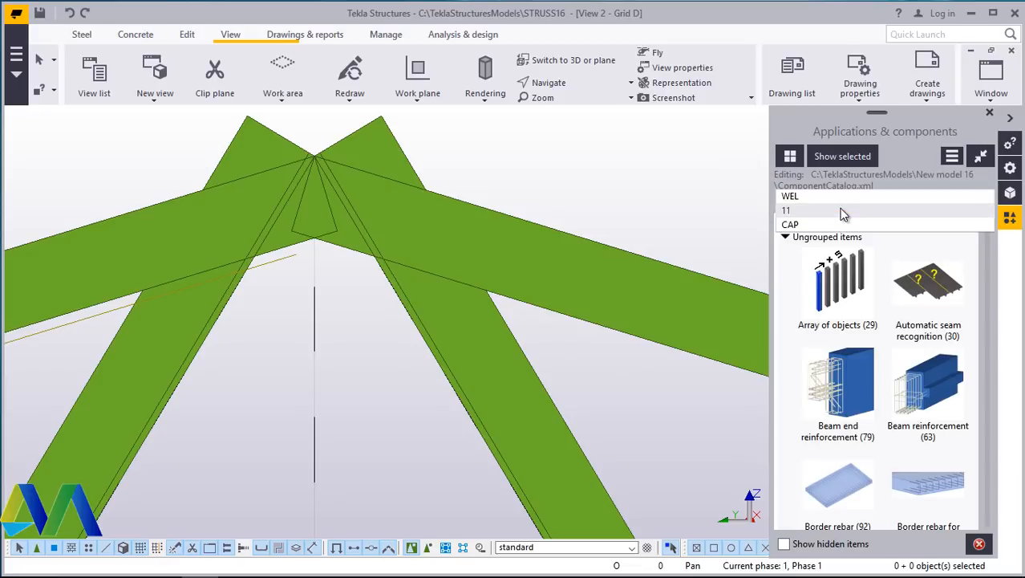
{"action": "type", "text": "HA"}
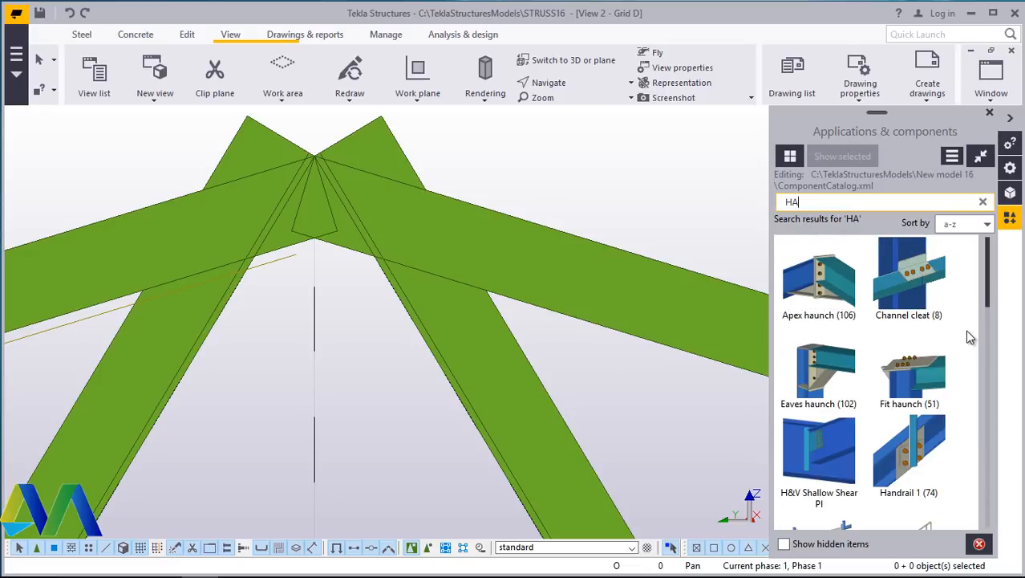
{"action": "key", "text": "BackSpace"}
{"action": "key", "text": "BackSpace"}
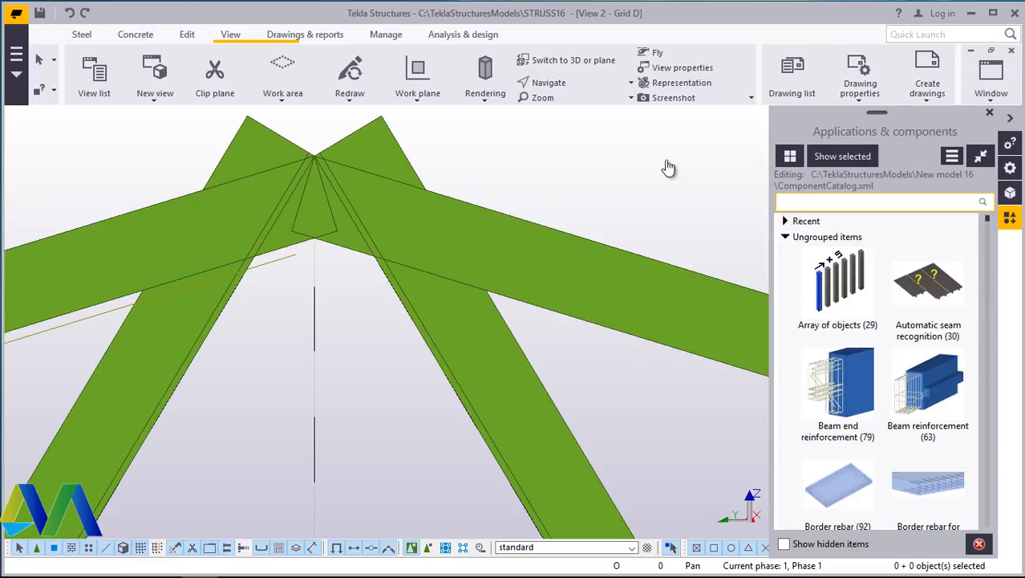
- Close the component catalog and redraw the Grid D view to examine the complete truss
{"action": "left_click", "coordinate": [989, 112]}
{"action": "scroll", "coordinate": [361, 287], "scroll_direction": "down", "scroll_amount": 10}
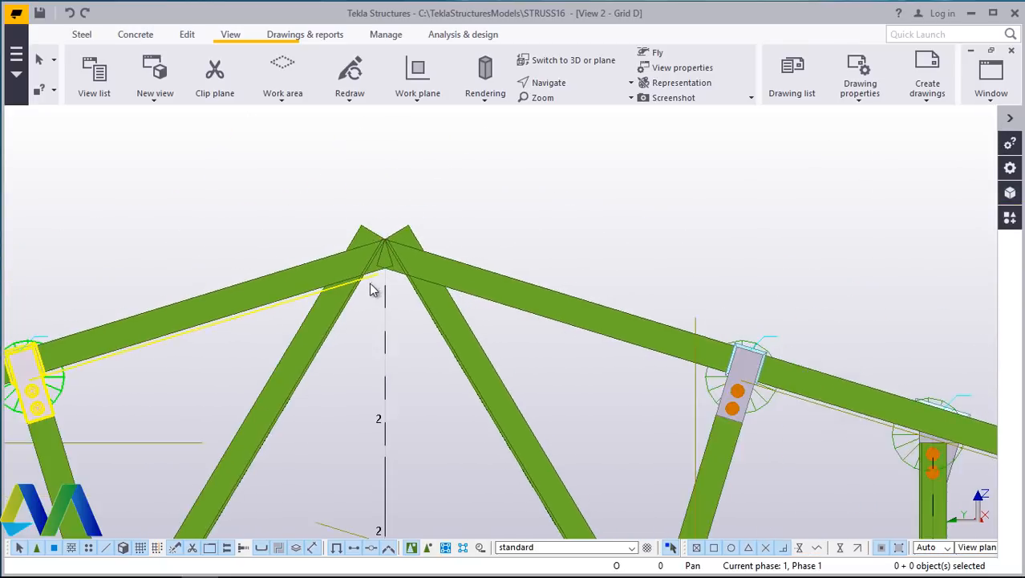
{"action": "scroll", "coordinate": [383, 270], "scroll_direction": "down", "scroll_amount": 5}
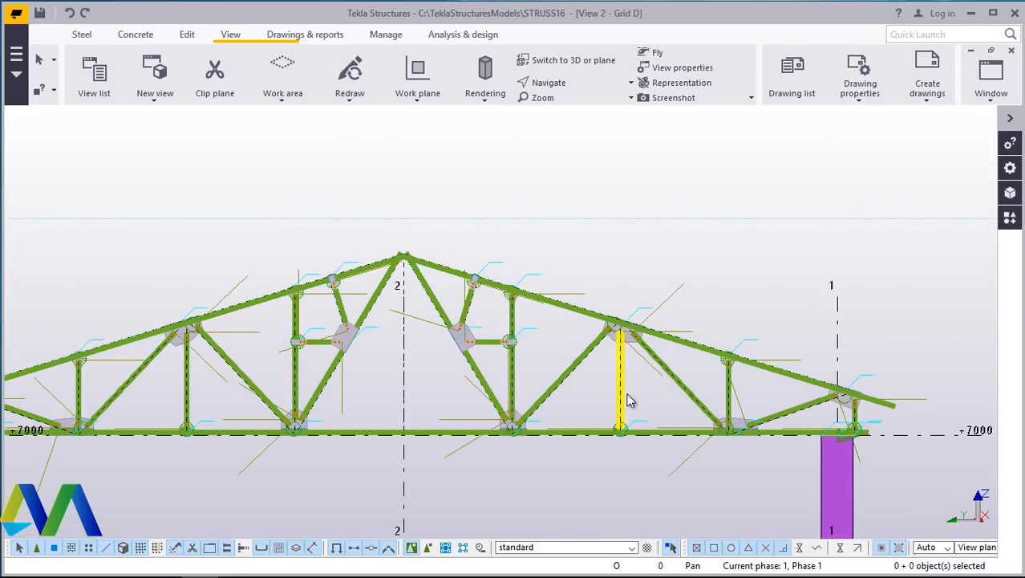
{"action": "right_click", "coordinate": [700, 207]}
{"action": "left_click", "coordinate": [758, 252]}
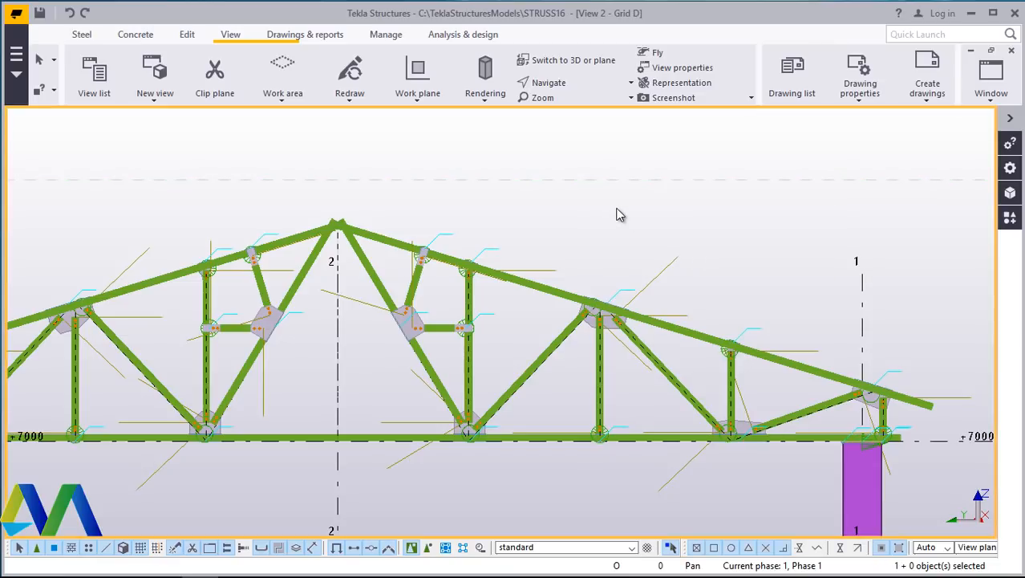
{"action": "right_click", "coordinate": [603, 208]}
{"action": "left_click", "coordinate": [697, 289]}
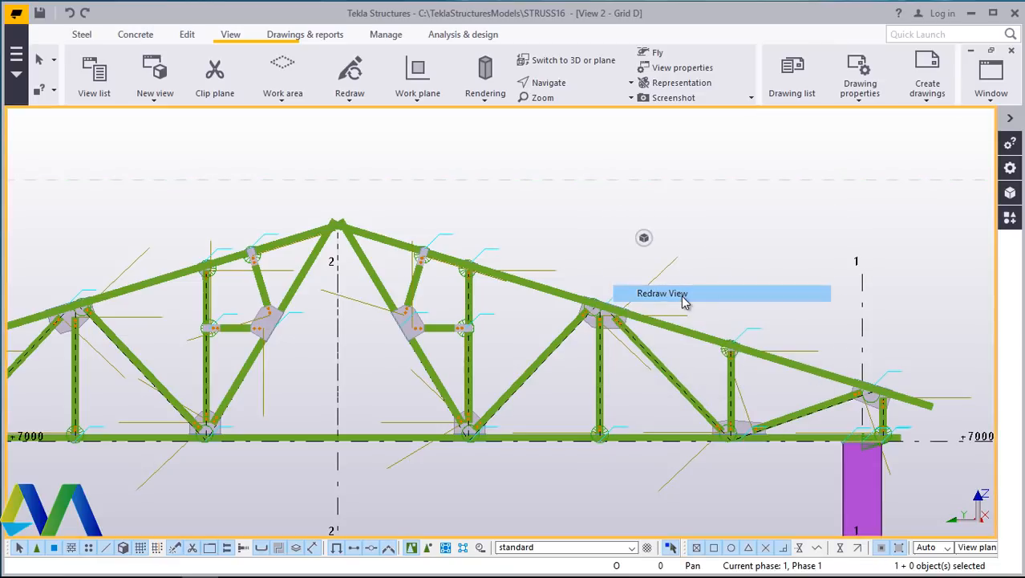
{"action": "scroll", "coordinate": [557, 296], "scroll_direction": "down", "scroll_amount": 3}
{"action": "scroll", "coordinate": [279, 377], "scroll_direction": "up", "scroll_amount": 2}
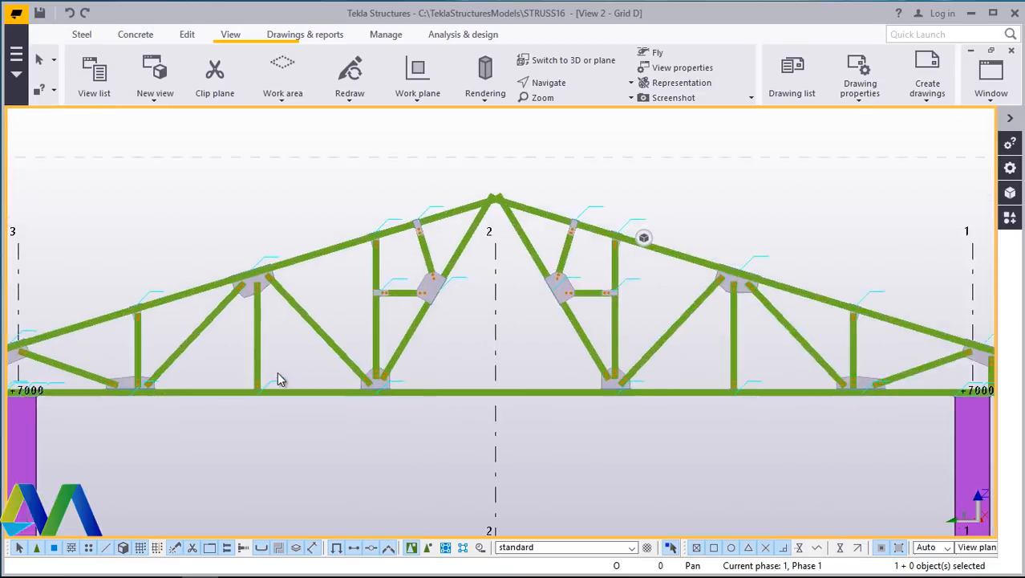
{"action": "scroll", "coordinate": [302, 345], "scroll_direction": "down", "scroll_amount": 4}
{"action": "scroll", "coordinate": [477, 322], "scroll_direction": "up", "scroll_amount": 3}
{"action": "scroll", "coordinate": [518, 319], "scroll_direction": "up", "scroll_amount": 1}
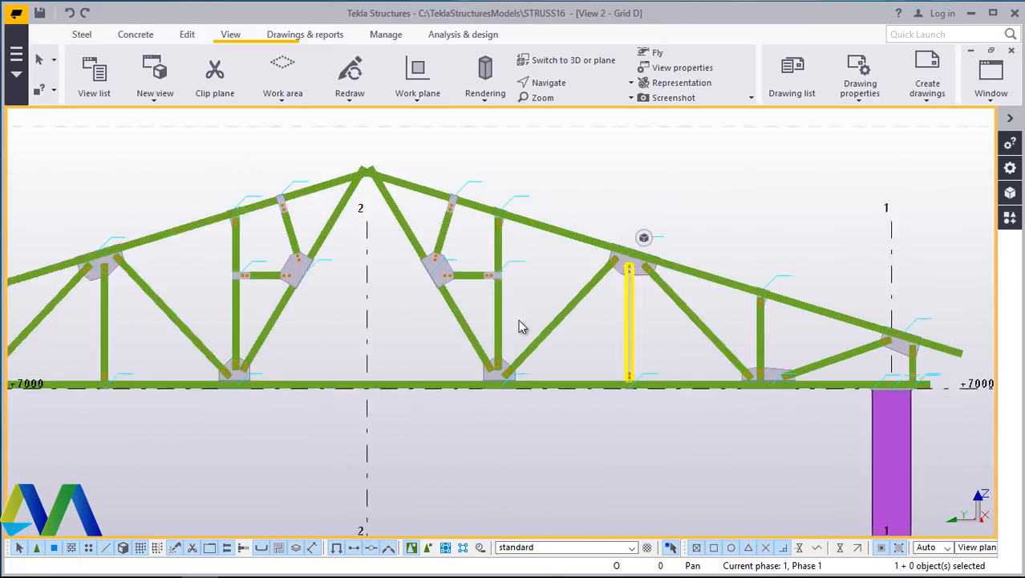
{"action": "scroll", "coordinate": [546, 304], "scroll_direction": "down", "scroll_amount": 4}
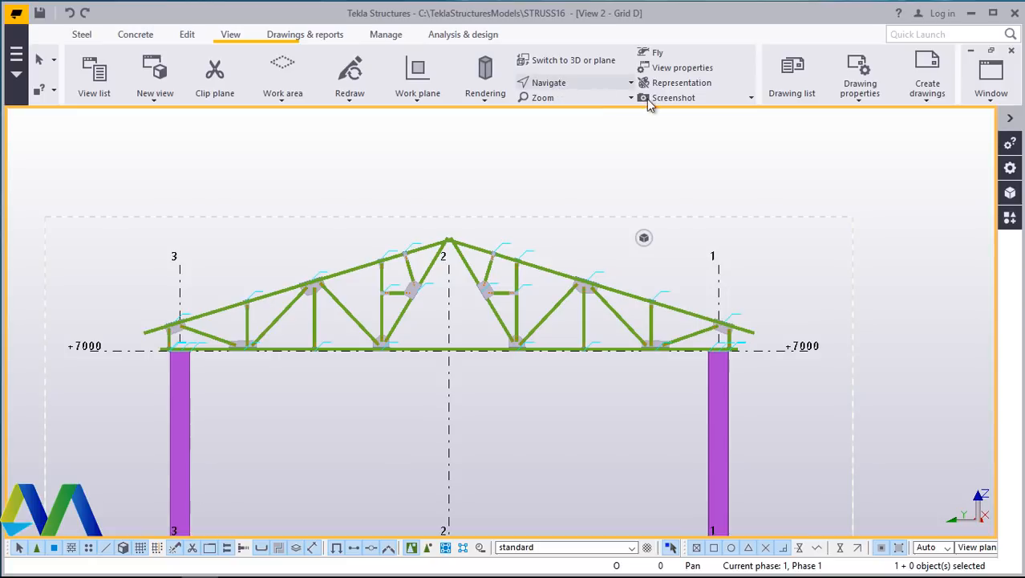
- Switch to the 3D view and orbit around the completed truss and columns to inspect them
{"action": "left_click", "coordinate": [991, 99]}
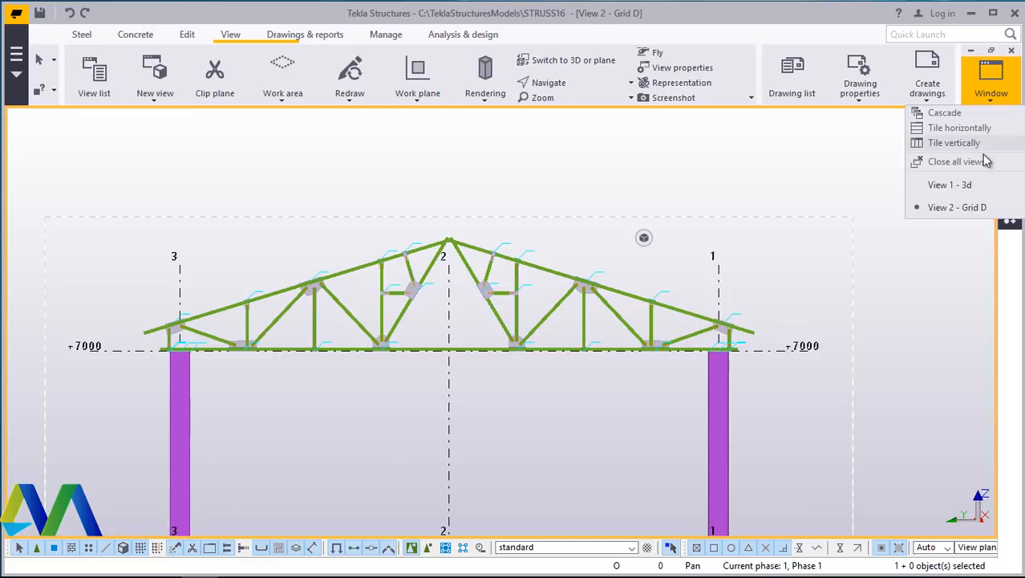
{"action": "left_click", "coordinate": [964, 188]}
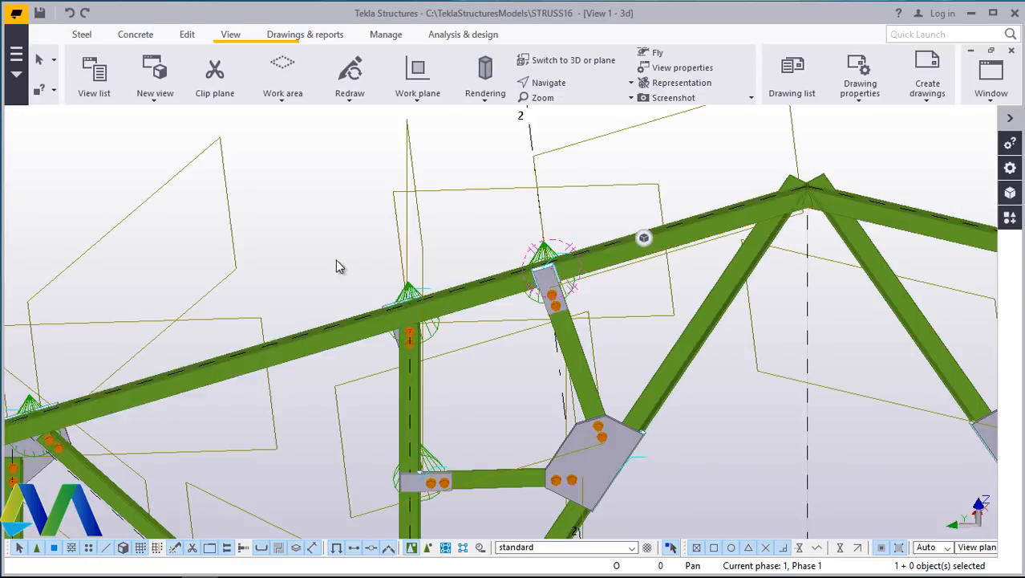
{"action": "scroll", "coordinate": [339, 263], "scroll_direction": "down", "scroll_amount": 5}
{"action": "scroll", "coordinate": [412, 260], "scroll_direction": "down", "scroll_amount": 3}
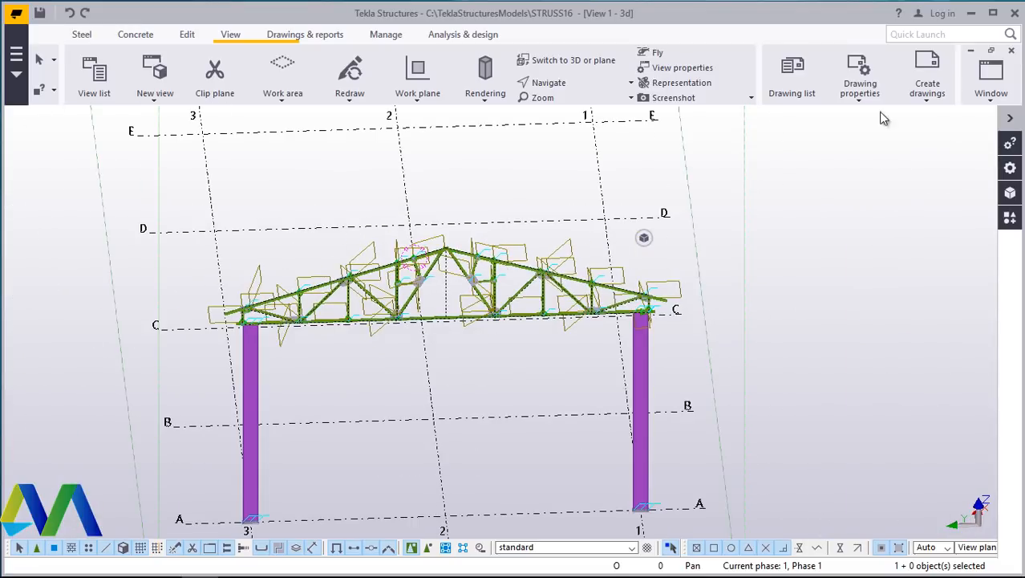
{"action": "left_click", "coordinate": [561, 87]}
{"action": "left_click", "coordinate": [579, 107]}
{"action": "left_click_drag", "start_coordinate": [645, 321], "coordinate": [540, 221]}
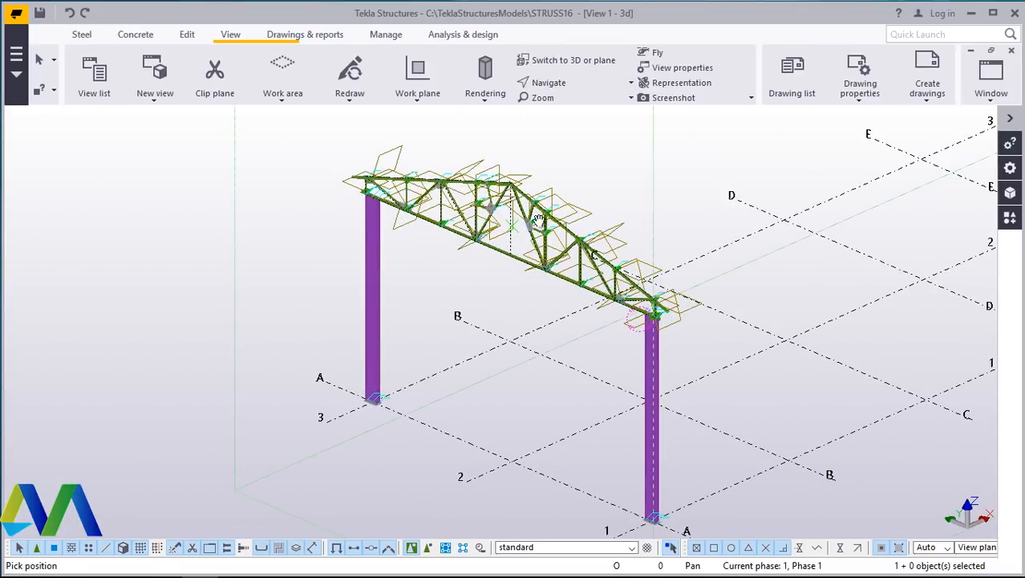
{"action": "scroll", "coordinate": [536, 175], "scroll_direction": "up", "scroll_amount": 5}
{"action": "left_click_drag", "start_coordinate": [541, 173], "coordinate": [607, 165]}
{"action": "right_click", "coordinate": [607, 165]}
{"action": "left_click", "coordinate": [650, 178]}
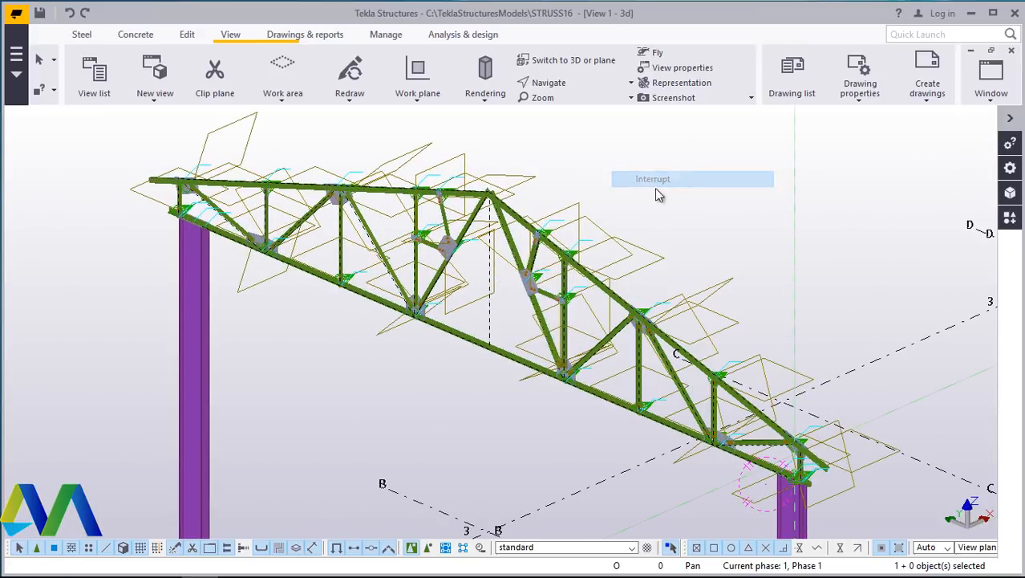
{"action": "right_click", "coordinate": [706, 171]}
{"action": "left_click", "coordinate": [763, 257]}
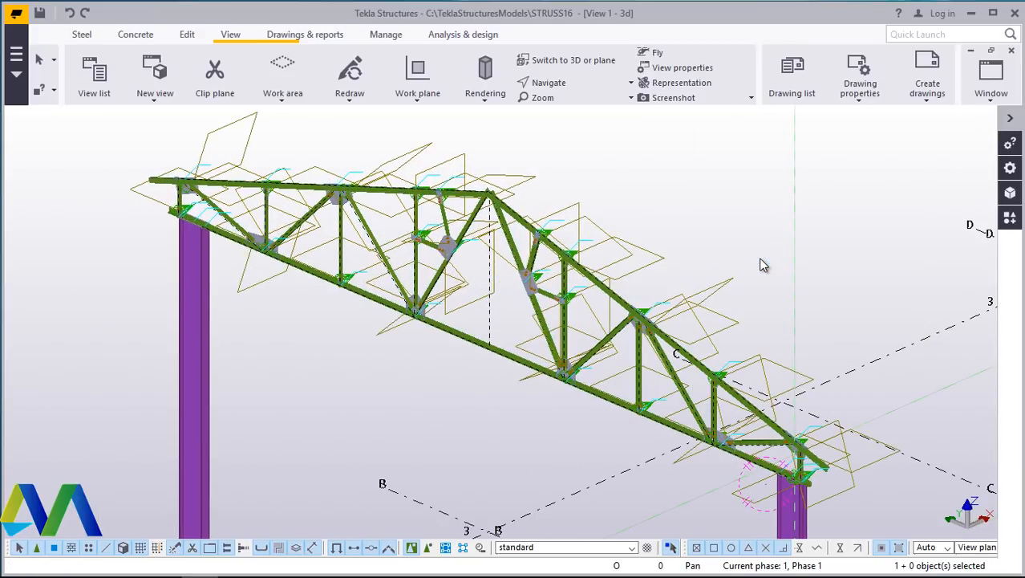
- Fit the work area of the 3D view to the entire model
{"action": "right_click", "coordinate": [775, 226]}
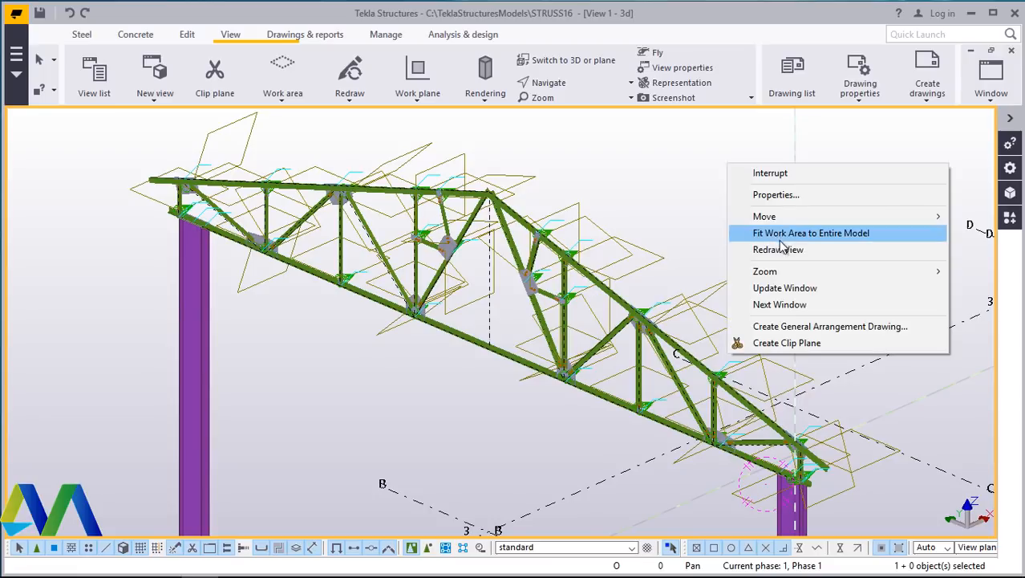
{"action": "left_click", "coordinate": [778, 250]}
{"action": "scroll", "coordinate": [440, 290], "scroll_direction": "down", "scroll_amount": 10}
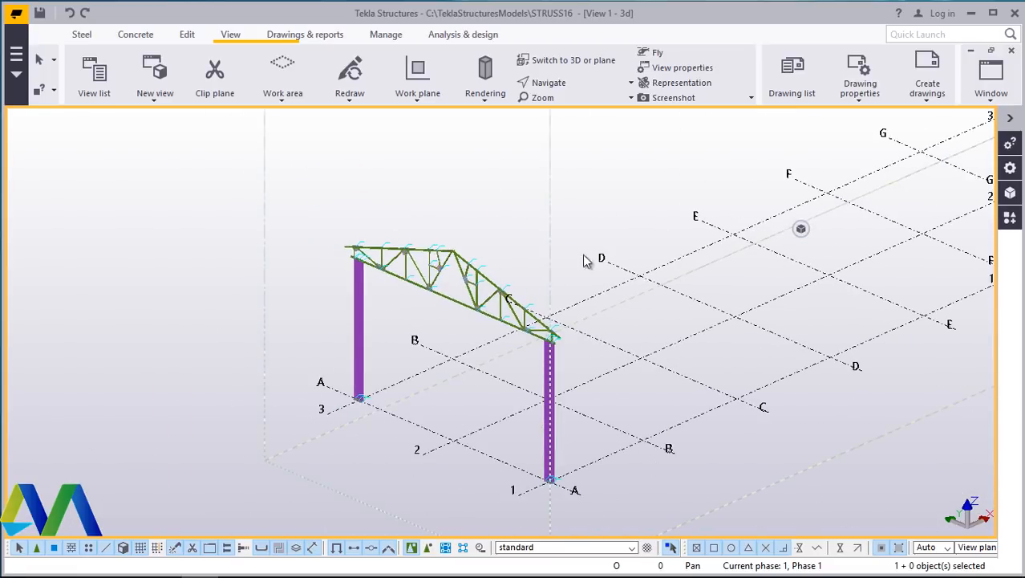
- Select the truss and both columns and copy them linearly with dX 6000 and 9 copies along the grids
{"action": "left_click_drag", "start_coordinate": [656, 160], "coordinate": [289, 487]}
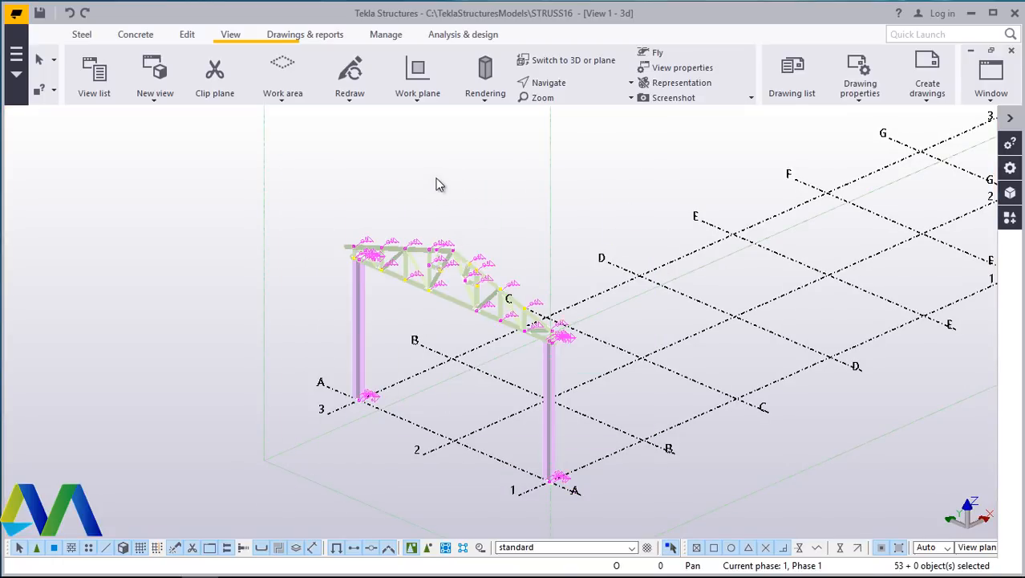
{"action": "scroll", "coordinate": [288, 381], "scroll_direction": "down", "scroll_amount": 4}
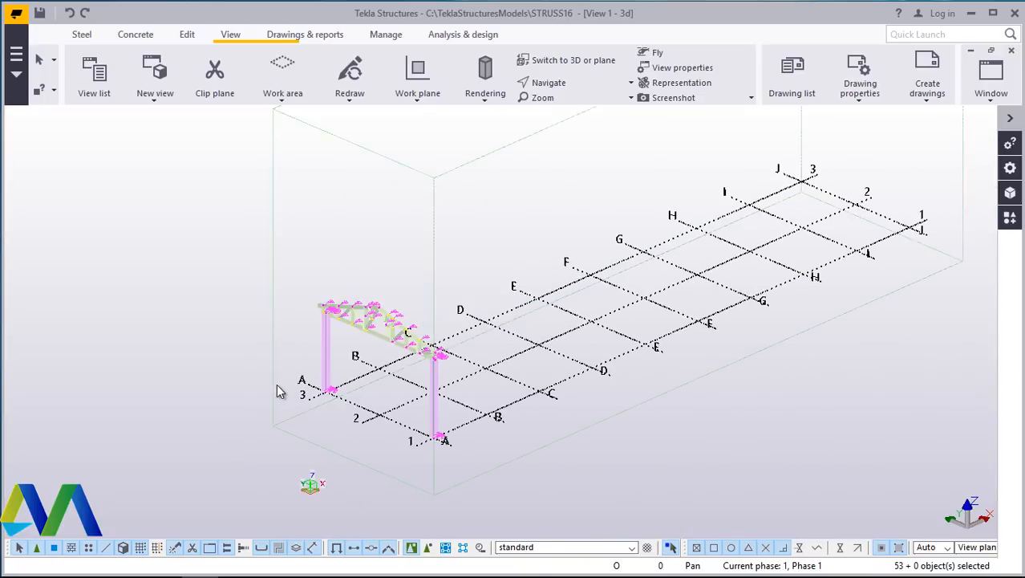
{"action": "scroll", "coordinate": [547, 444], "scroll_direction": "up", "scroll_amount": 3}
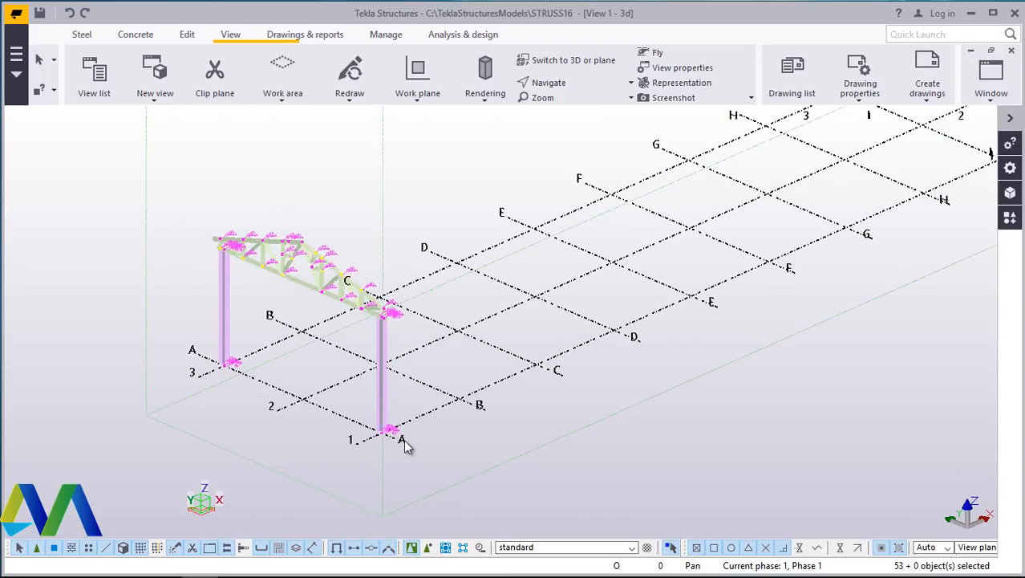
{"action": "scroll", "coordinate": [379, 444], "scroll_direction": "down", "scroll_amount": 2}
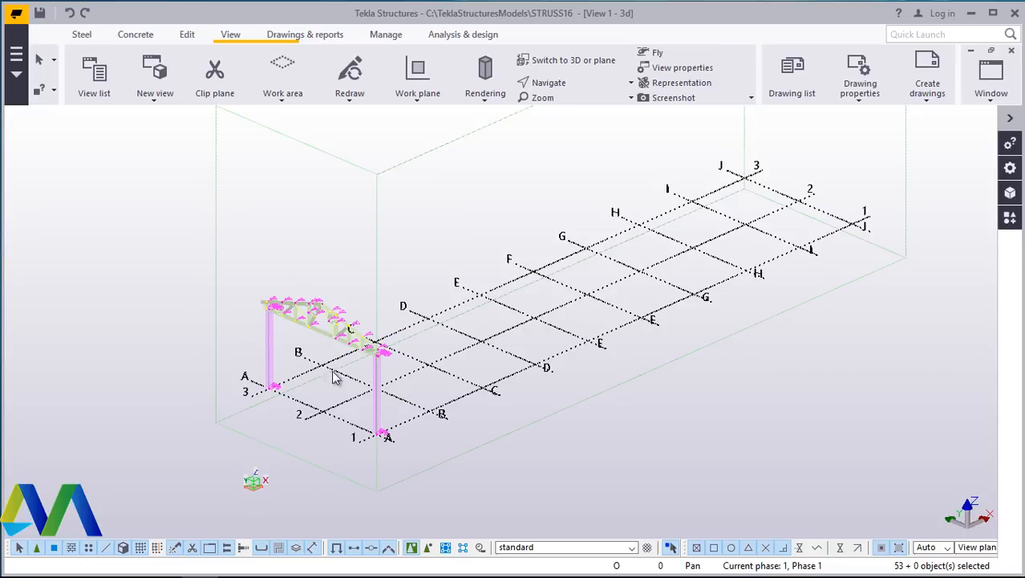
{"action": "right_click", "coordinate": [274, 184]}
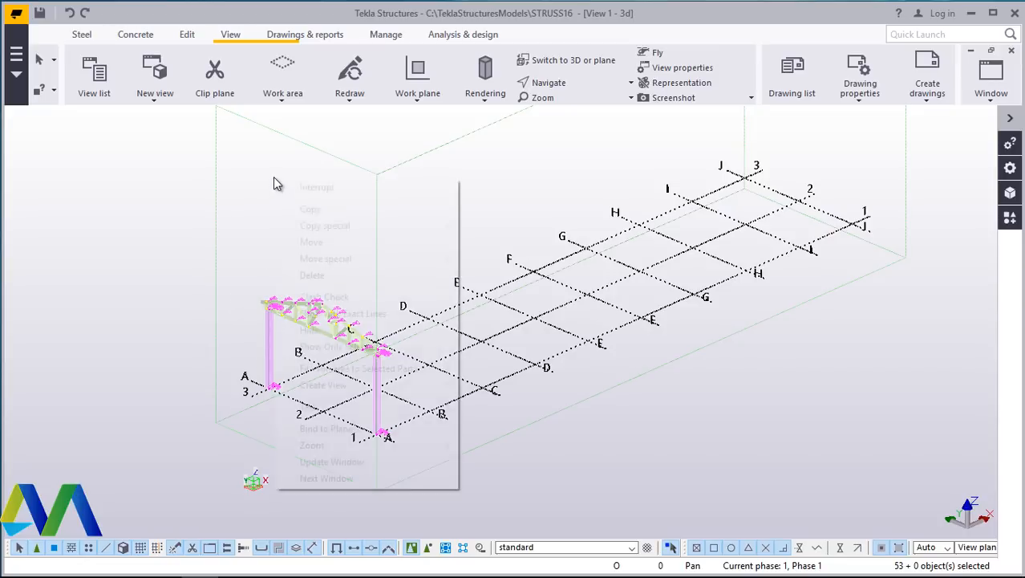
{"action": "mouse_move", "coordinate": [318, 226]}
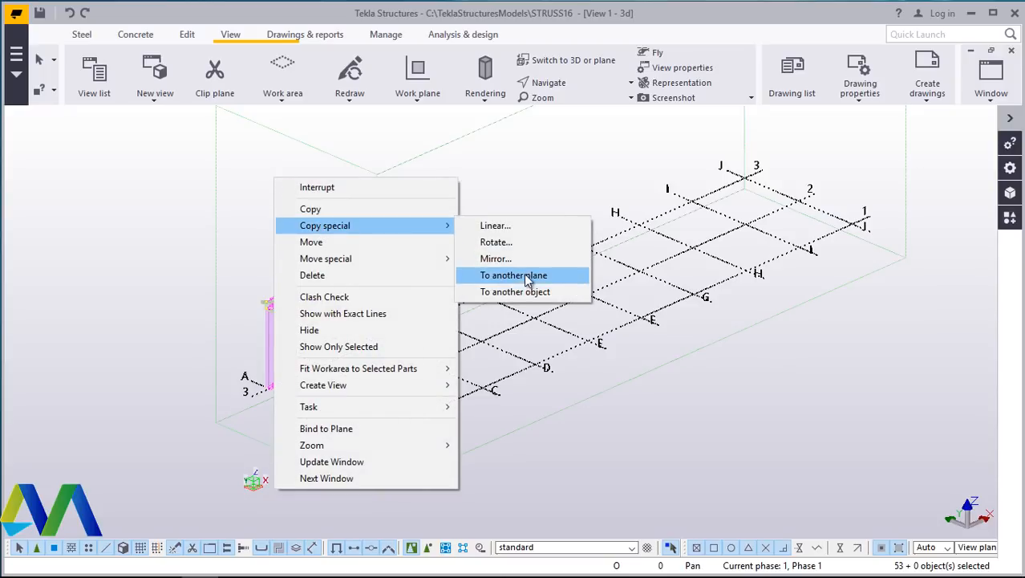
{"action": "left_click", "coordinate": [508, 228]}
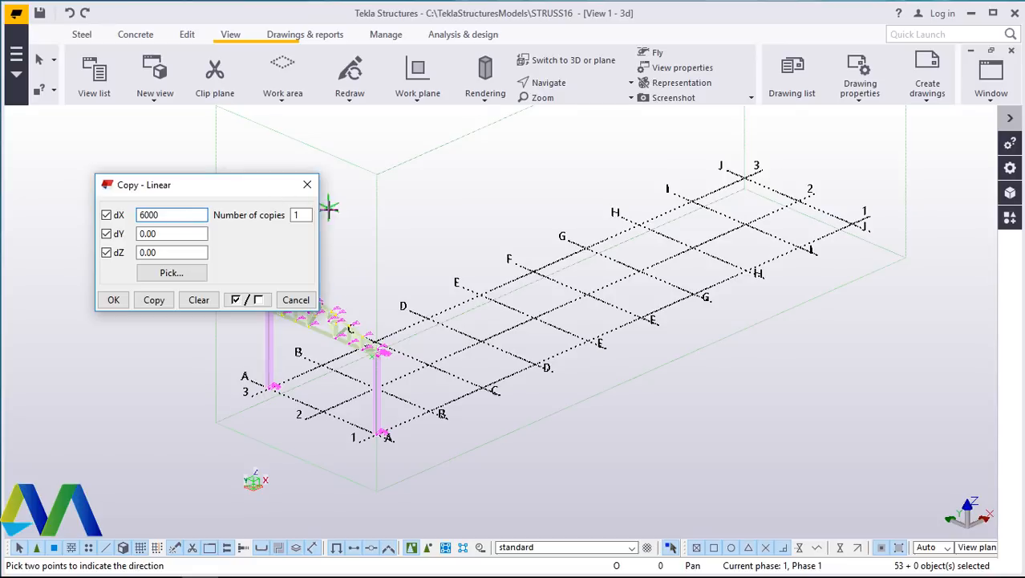
{"action": "left_click", "coordinate": [299, 215]}
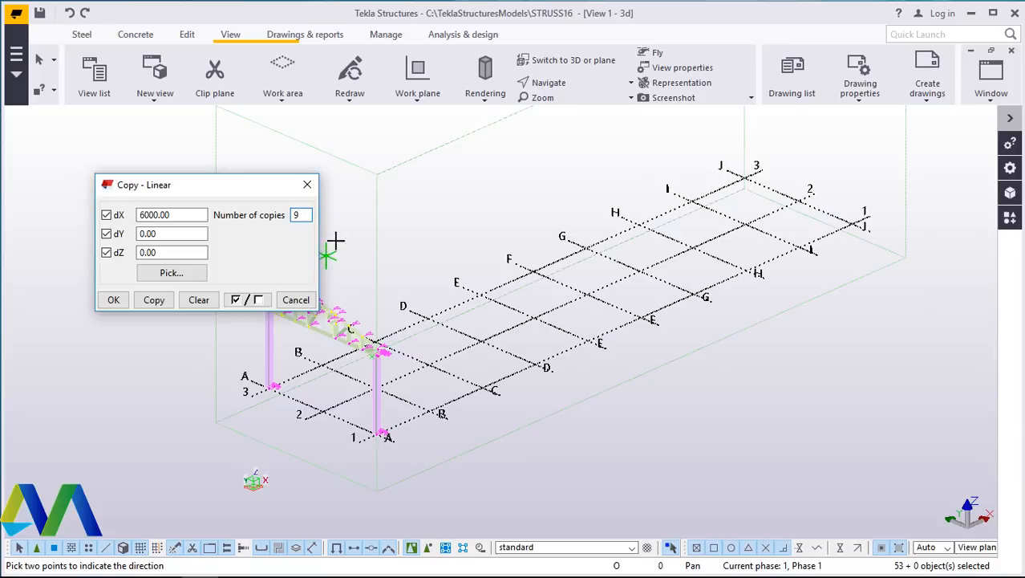
{"action": "left_click", "coordinate": [155, 300]}
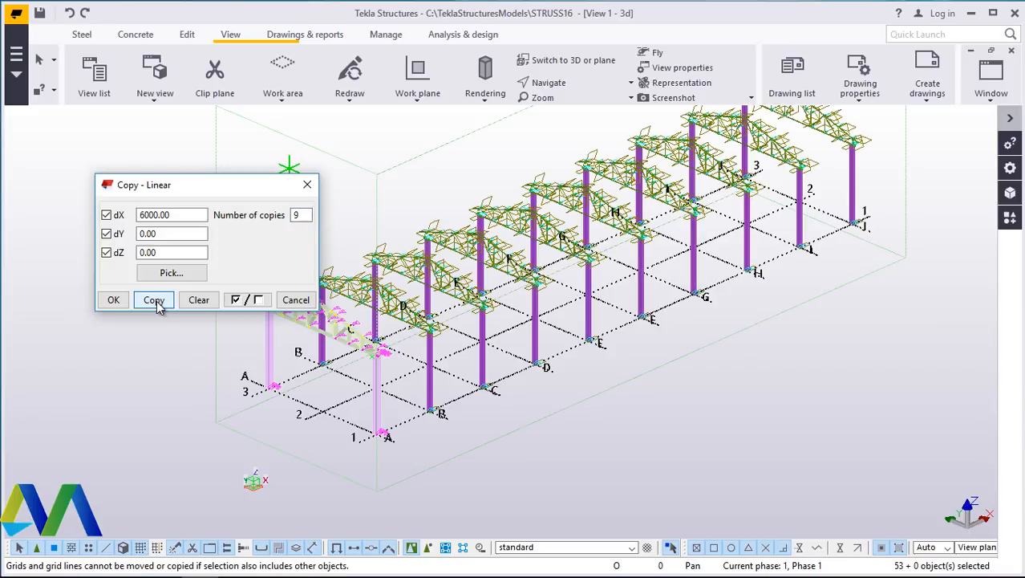
{"action": "left_click", "coordinate": [113, 300]}
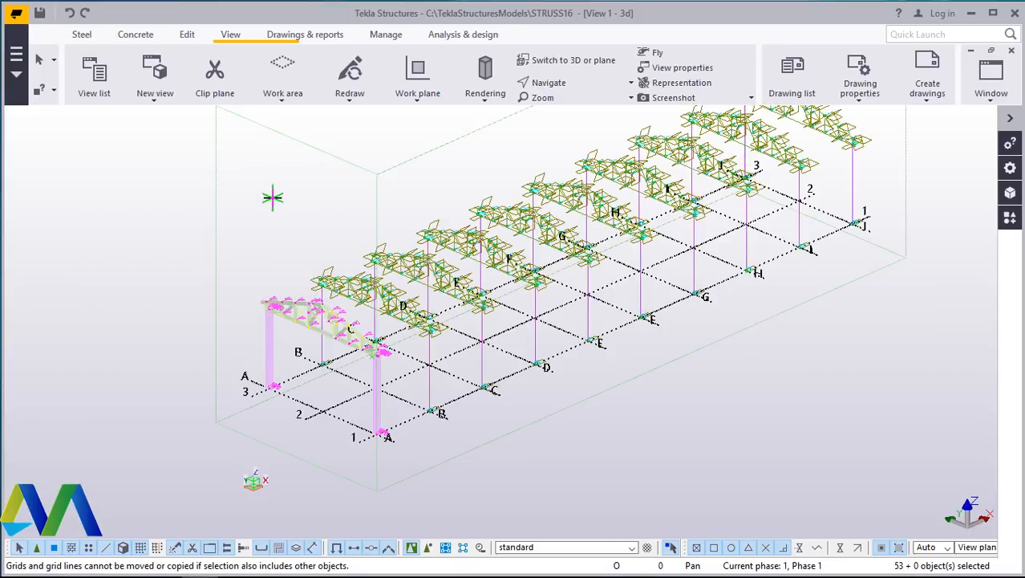
- Clear the selection and redraw the 3D view
{"action": "right_click", "coordinate": [764, 337]}
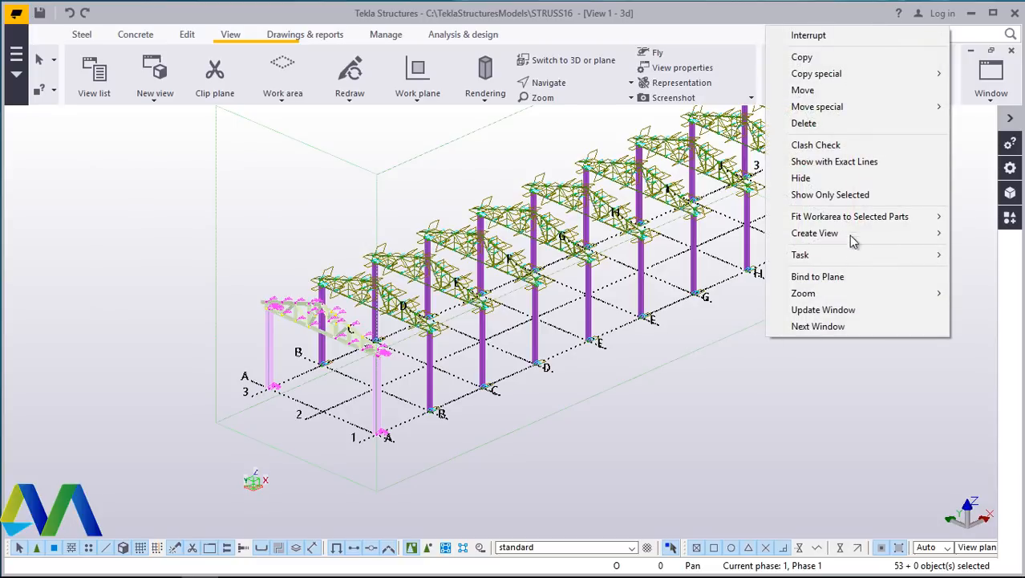
{"action": "key", "text": "Escape"}
{"action": "left_click", "coordinate": [739, 417]}
{"action": "right_click", "coordinate": [760, 418]}
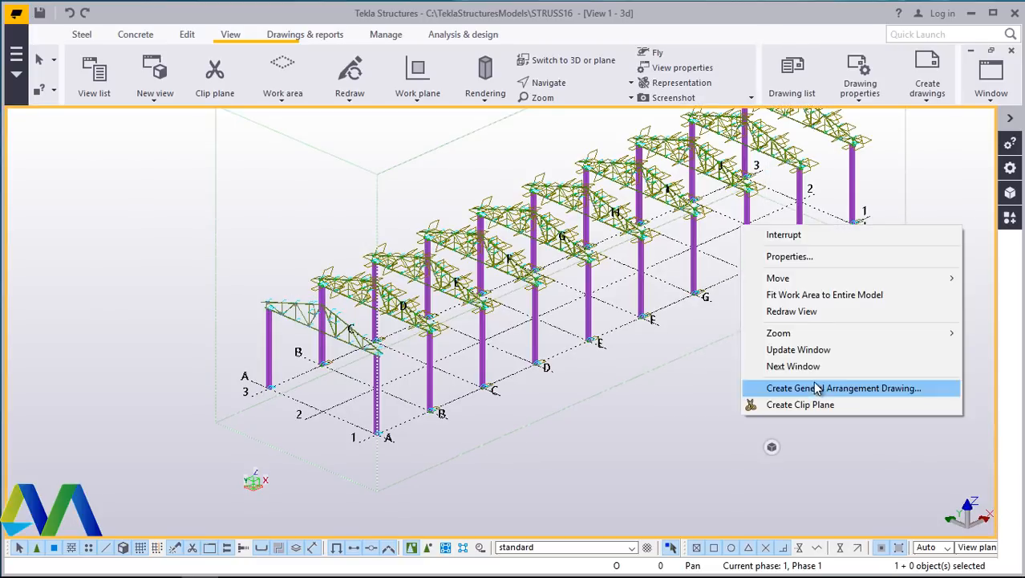
{"action": "left_click", "coordinate": [808, 311]}
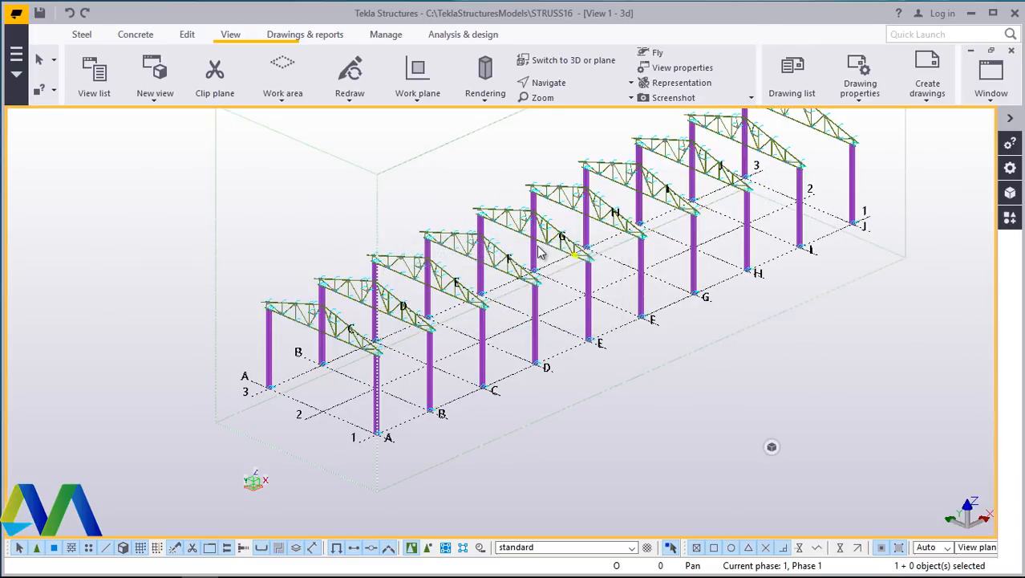
- Zoom, pan and orbit around the replicated truss frames to inspect them along the grid lines
{"action": "scroll", "coordinate": [529, 241], "scroll_direction": "up", "scroll_amount": 5}
{"action": "scroll", "coordinate": [532, 243], "scroll_direction": "up", "scroll_amount": 2}
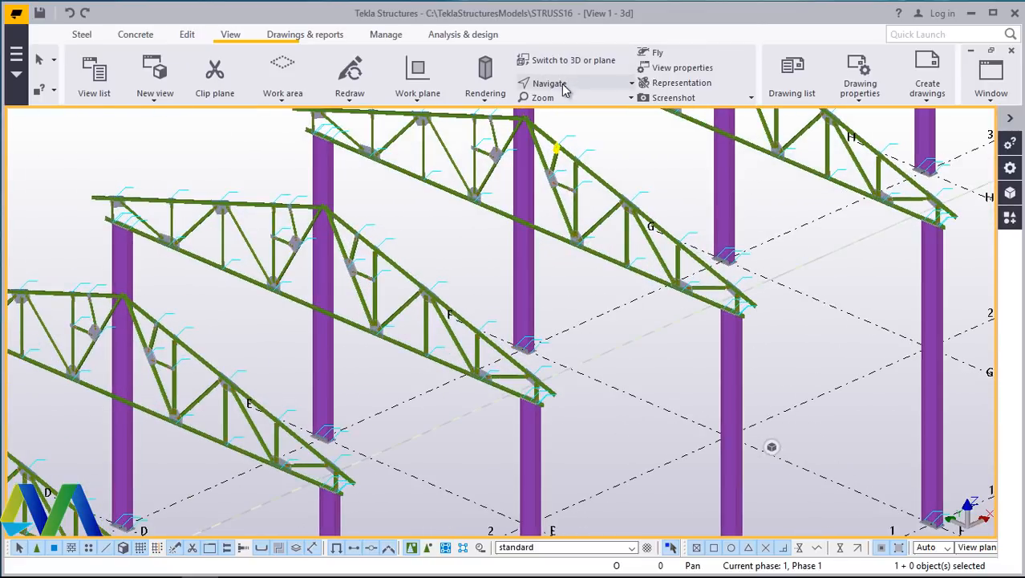
{"action": "left_click", "coordinate": [563, 85]}
{"action": "left_click", "coordinate": [570, 110]}
{"action": "left_click", "coordinate": [583, 216]}
{"action": "left_click_drag", "start_coordinate": [599, 227], "coordinate": [318, 208]}
{"action": "scroll", "coordinate": [597, 178], "scroll_direction": "up", "scroll_amount": 2}
{"action": "scroll", "coordinate": [597, 177], "scroll_direction": "down", "scroll_amount": 5}
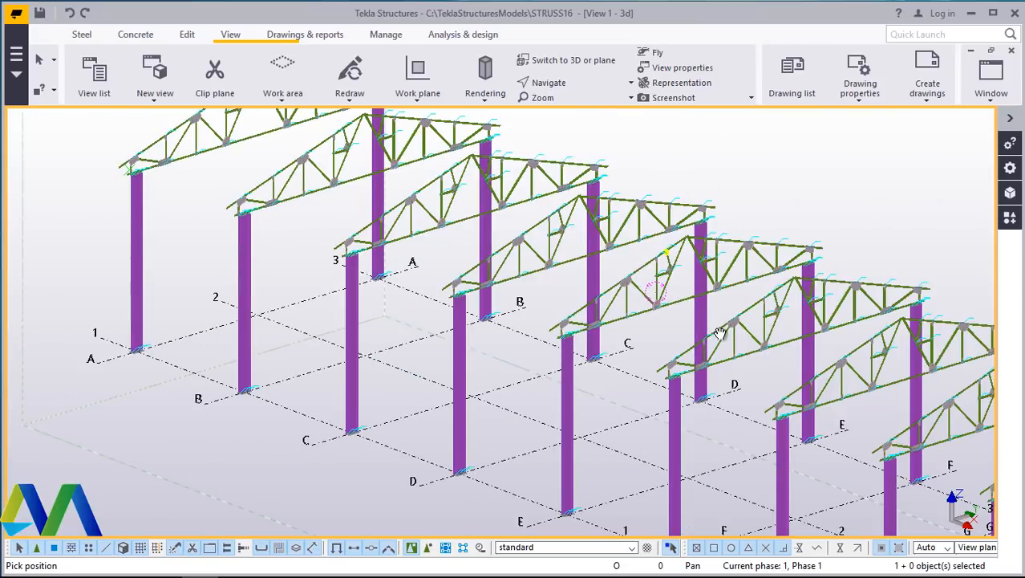
{"action": "scroll", "coordinate": [439, 201], "scroll_direction": "up", "scroll_amount": 5}
{"action": "scroll", "coordinate": [439, 199], "scroll_direction": "up", "scroll_amount": 5}
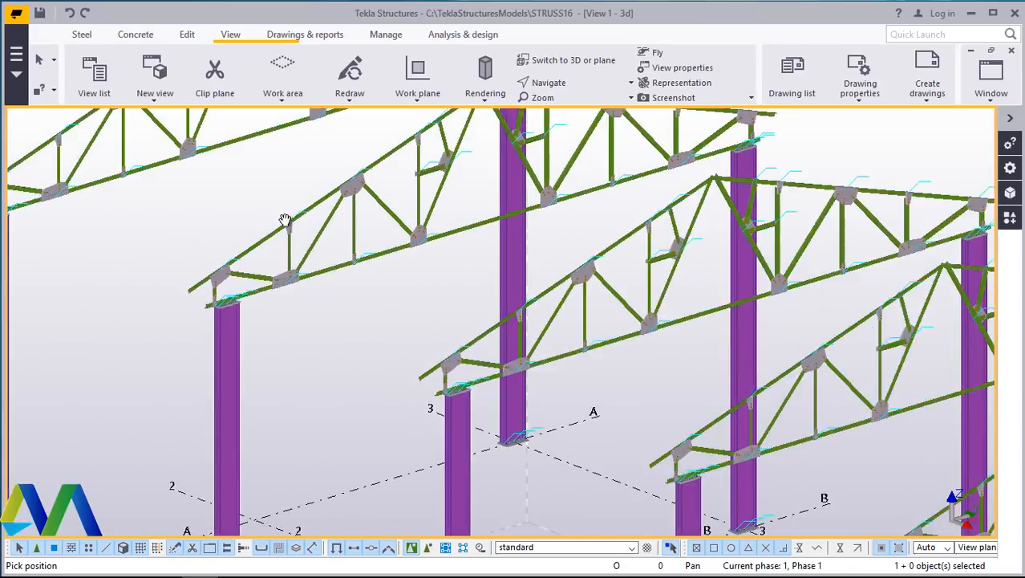
{"action": "scroll", "coordinate": [574, 304], "scroll_direction": "down", "scroll_amount": 2}
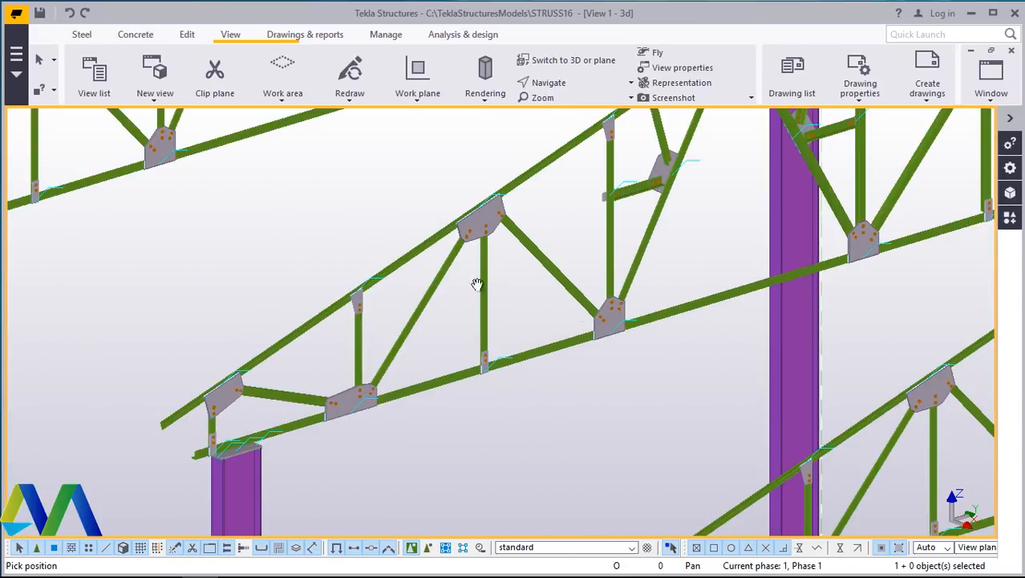
{"action": "left_click_drag", "start_coordinate": [478, 284], "coordinate": [643, 313]}
{"action": "scroll", "coordinate": [483, 256], "scroll_direction": "down", "scroll_amount": 5}
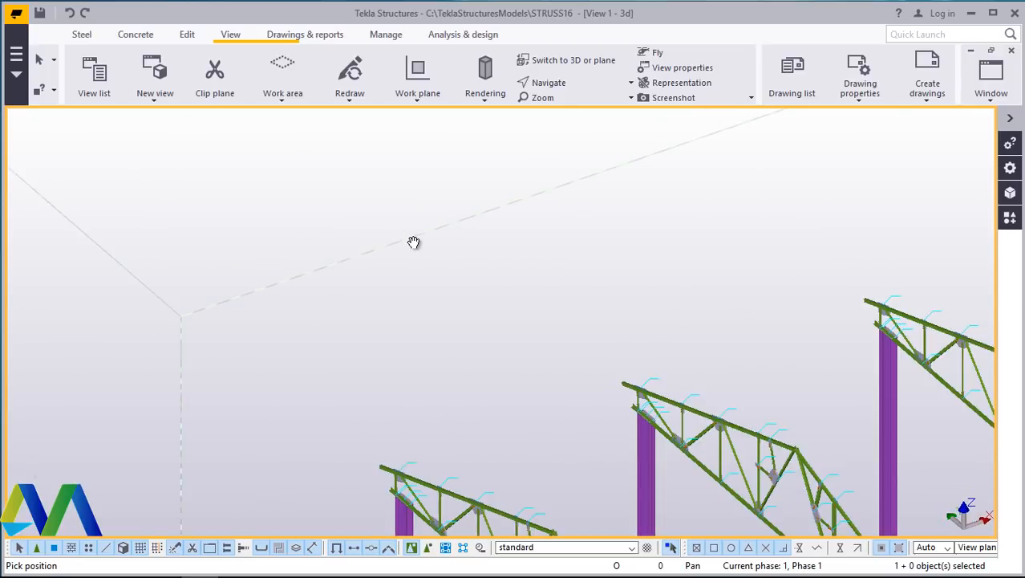
{"action": "middle_click_drag", "start_coordinate": [601, 350], "coordinate": [533, 409], "text": "ctrl"}
{"action": "scroll", "coordinate": [533, 409], "scroll_direction": "up", "scroll_amount": 5}
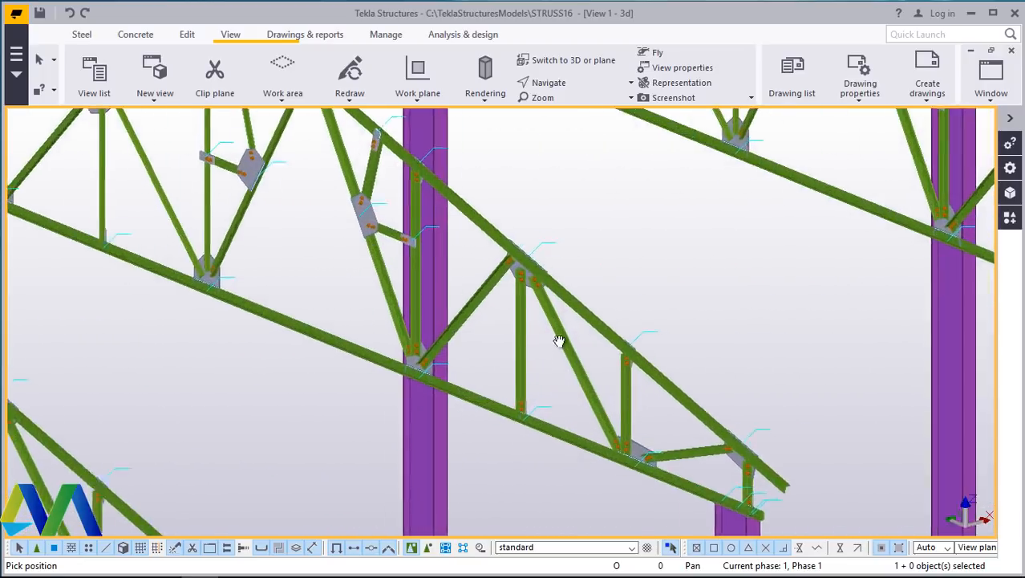
{"action": "scroll", "coordinate": [556, 339], "scroll_direction": "down", "scroll_amount": 5}
{"action": "middle_click_drag", "start_coordinate": [577, 332], "coordinate": [502, 393], "text": "ctrl"}
{"action": "scroll", "coordinate": [546, 306], "scroll_direction": "down", "scroll_amount": 1}
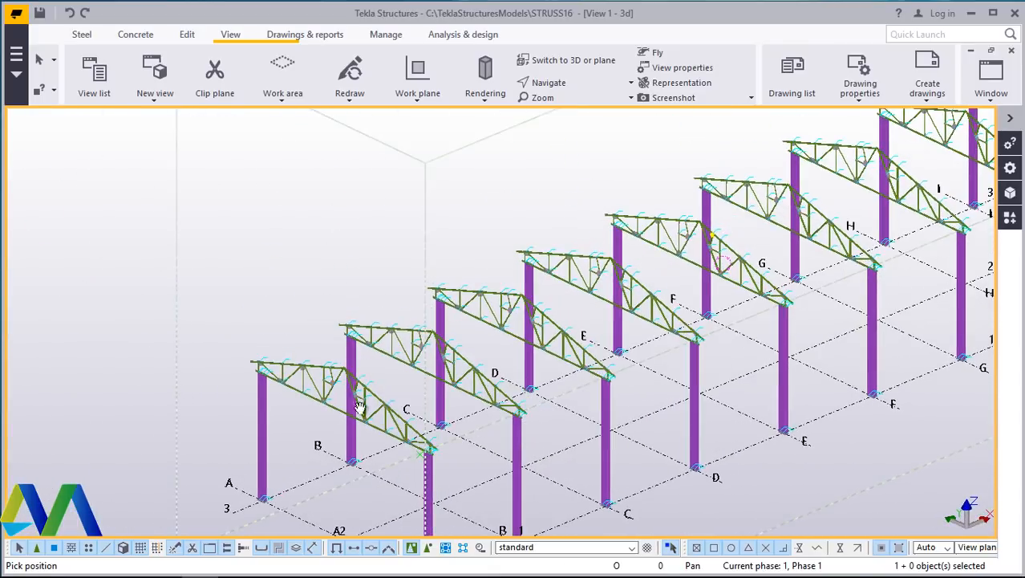
{"action": "scroll", "coordinate": [345, 392], "scroll_direction": "up", "scroll_amount": 3}
{"action": "scroll", "coordinate": [452, 285], "scroll_direction": "down", "scroll_amount": 2}
{"action": "scroll", "coordinate": [360, 300], "scroll_direction": "up", "scroll_amount": 8}
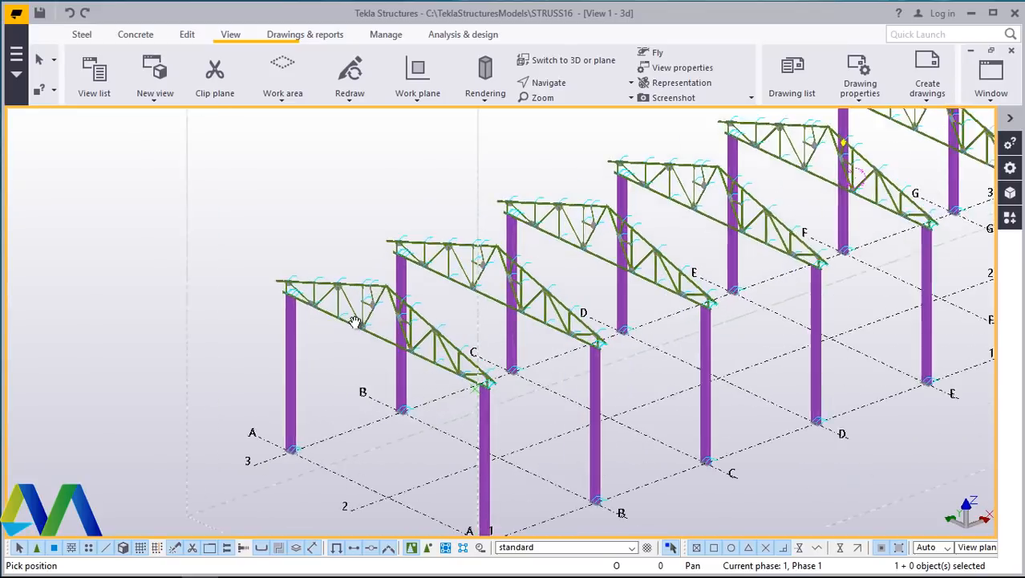
{"action": "scroll", "coordinate": [359, 300], "scroll_direction": "up", "scroll_amount": 1}
{"action": "middle_click_drag", "start_coordinate": [407, 304], "coordinate": [408, 293], "text": "ctrl"}
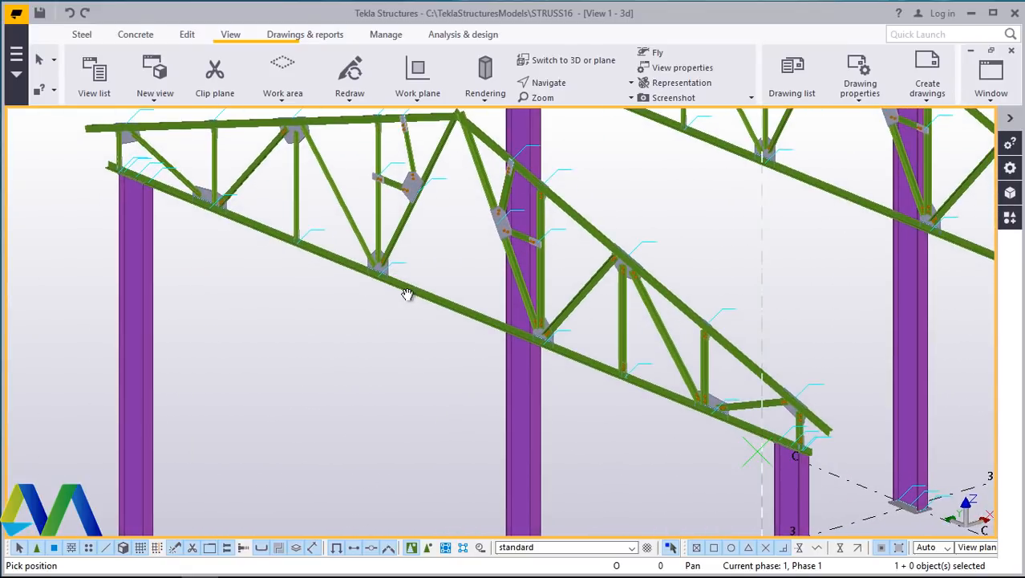
{"action": "scroll", "coordinate": [408, 335], "scroll_direction": "down", "scroll_amount": 3}
{"action": "scroll", "coordinate": [536, 299], "scroll_direction": "up", "scroll_amount": 1}
{"action": "scroll", "coordinate": [508, 338], "scroll_direction": "up", "scroll_amount": 10}
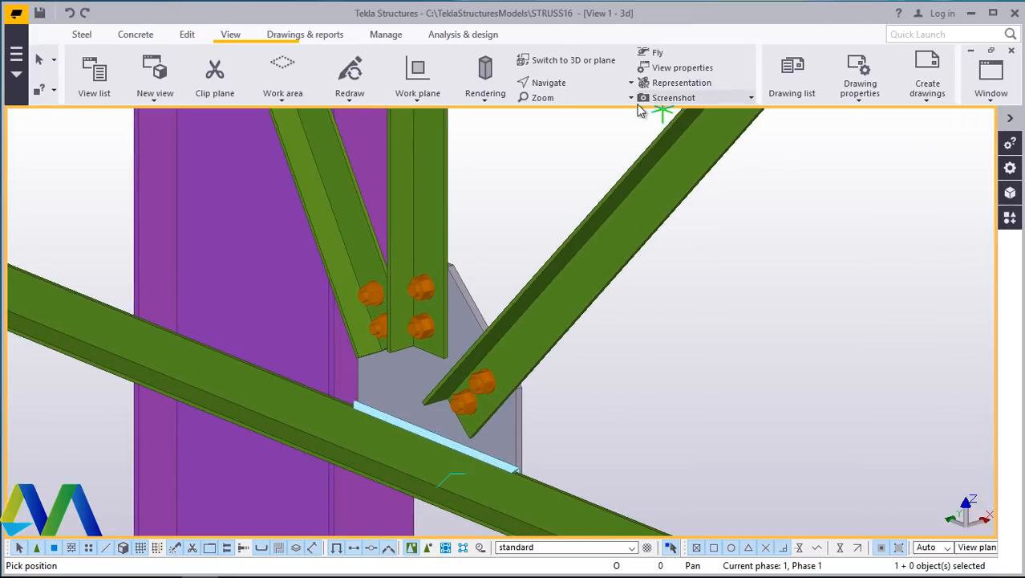
- Zoom in on the gusset plates and bolted connections of a truss to inspect them closely
{"action": "left_click", "coordinate": [569, 82]}
{"action": "left_click", "coordinate": [583, 112]}
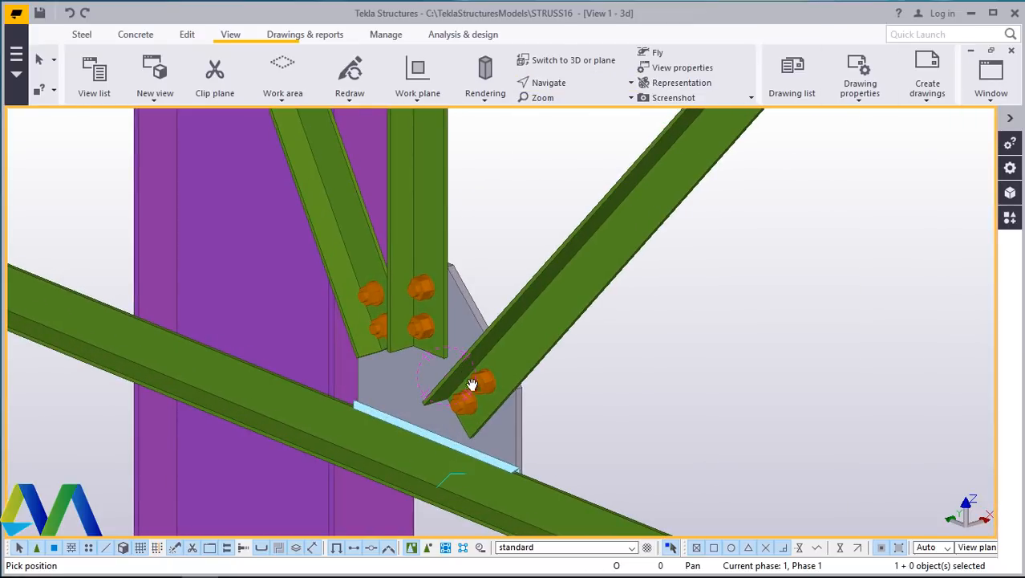
{"action": "scroll", "coordinate": [472, 384], "scroll_direction": "down", "scroll_amount": 5}
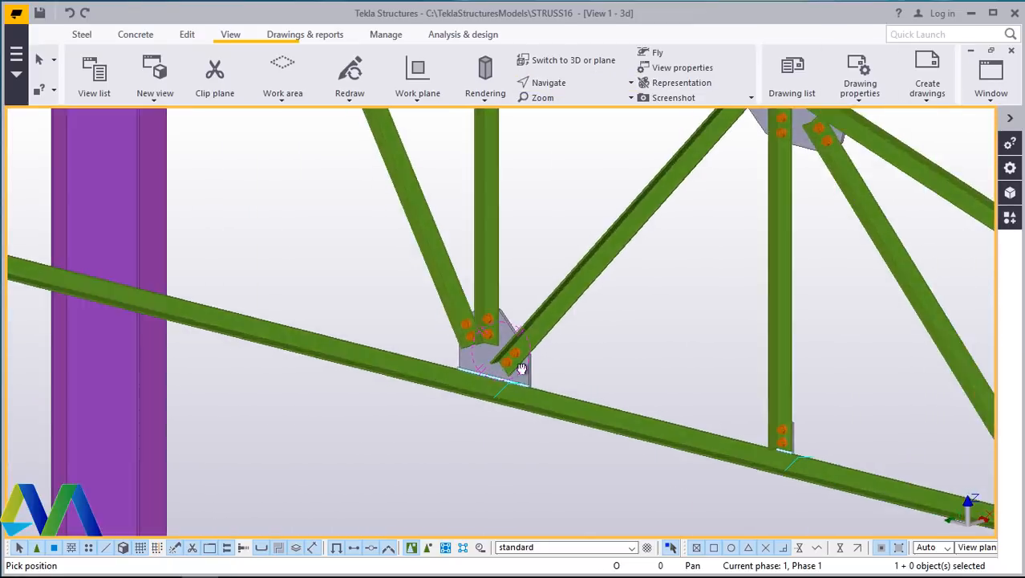
{"action": "middle_click_drag", "start_coordinate": [521, 368], "coordinate": [550, 371], "text": "ctrl"}
{"action": "scroll", "coordinate": [678, 383], "scroll_direction": "down", "scroll_amount": 2}
{"action": "scroll", "coordinate": [474, 204], "scroll_direction": "up", "scroll_amount": 2}
{"action": "scroll", "coordinate": [477, 329], "scroll_direction": "down", "scroll_amount": 2}
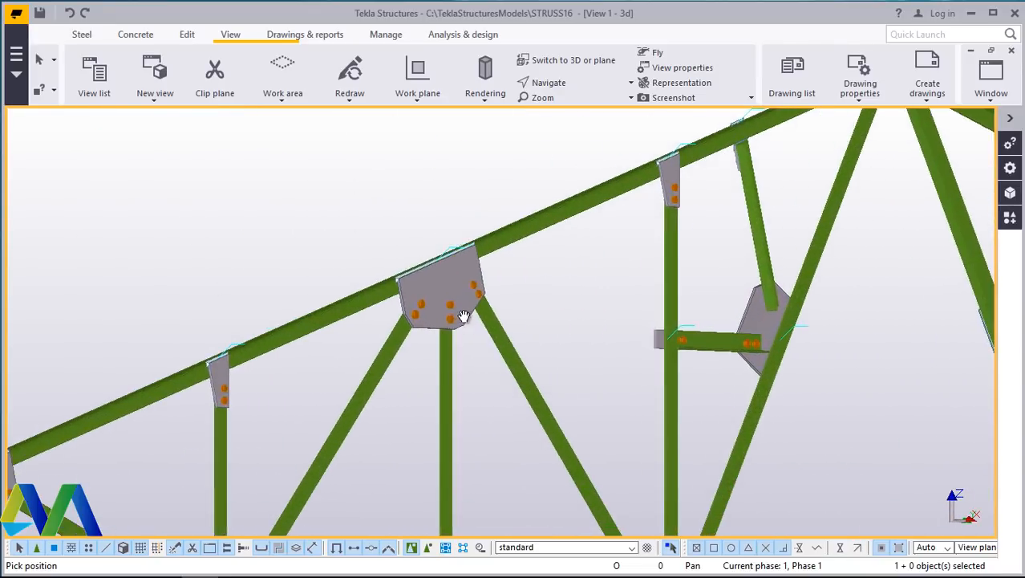
{"action": "scroll", "coordinate": [464, 317], "scroll_direction": "down", "scroll_amount": 2}
{"action": "middle_click_drag", "start_coordinate": [530, 381], "coordinate": [728, 407], "text": "ctrl"}
{"action": "scroll", "coordinate": [727, 407], "scroll_direction": "down", "scroll_amount": 3}
{"action": "middle_click_drag", "start_coordinate": [550, 274], "coordinate": [598, 343], "text": "ctrl"}
{"action": "scroll", "coordinate": [442, 290], "scroll_direction": "up", "scroll_amount": 5}
{"action": "scroll", "coordinate": [477, 279], "scroll_direction": "down", "scroll_amount": 6}
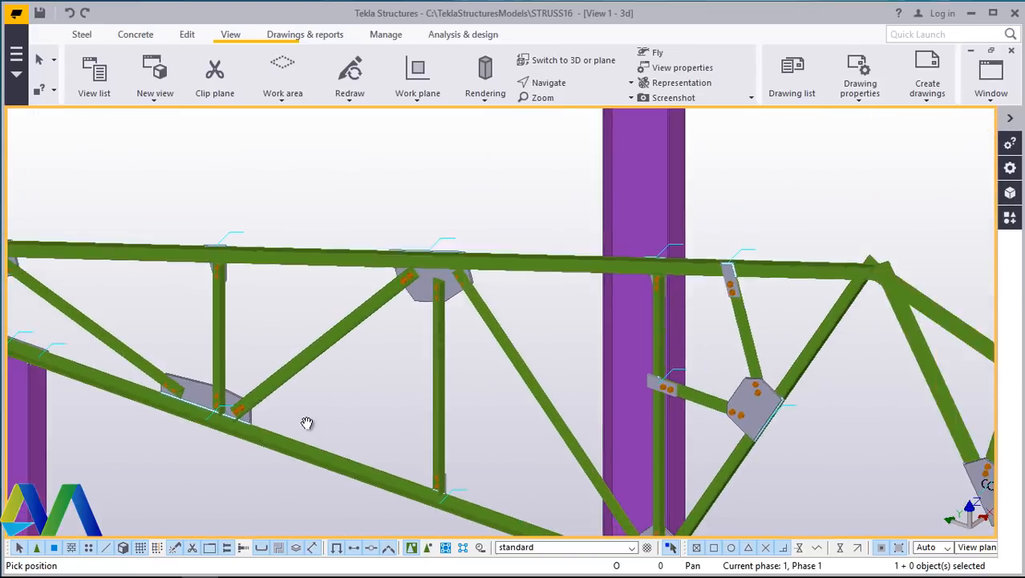
{"action": "scroll", "coordinate": [515, 271], "scroll_direction": "up", "scroll_amount": 3}
{"action": "scroll", "coordinate": [516, 271], "scroll_direction": "up", "scroll_amount": 5}
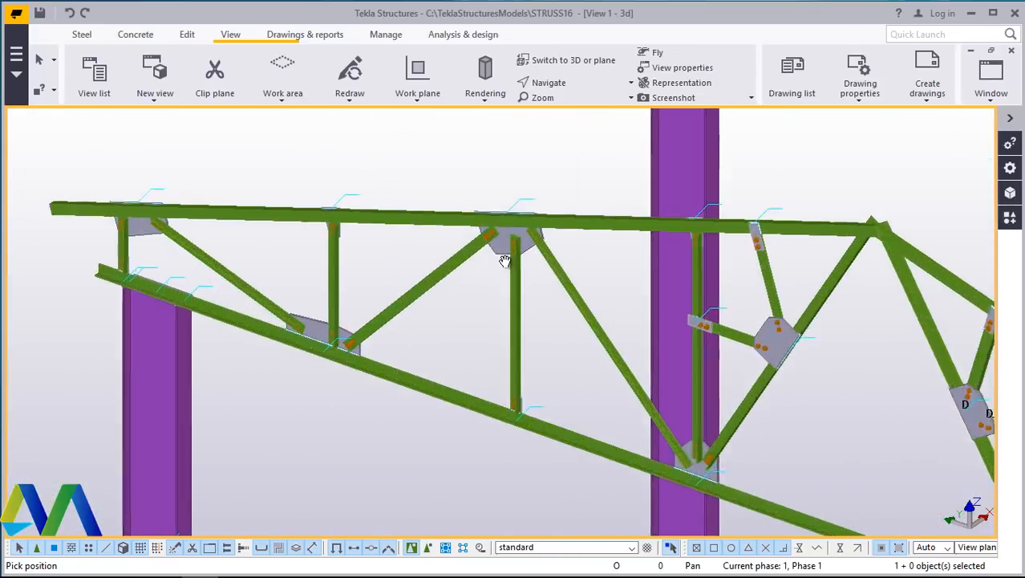
{"action": "scroll", "coordinate": [465, 283], "scroll_direction": "down", "scroll_amount": 4}
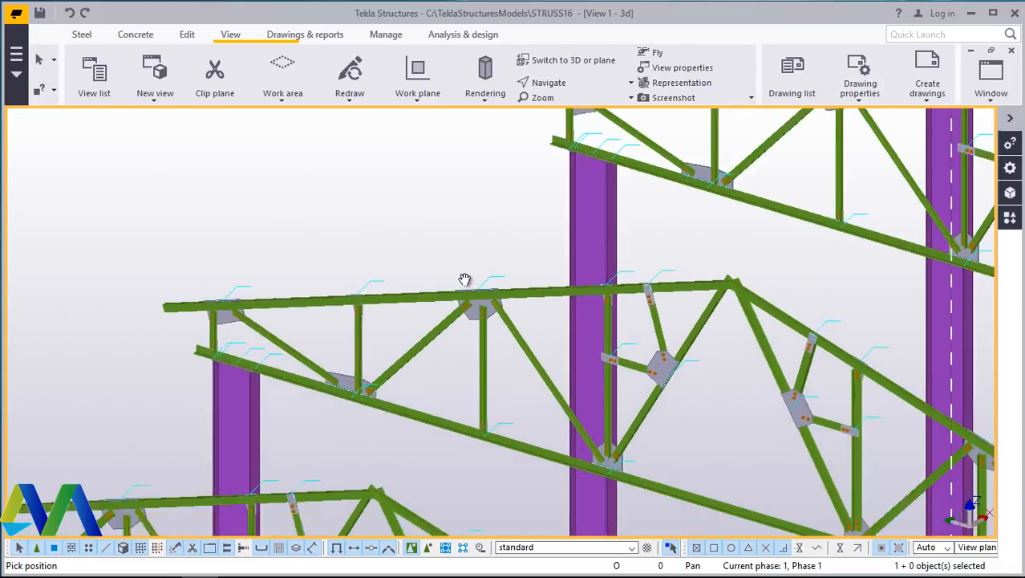
{"action": "scroll", "coordinate": [387, 371], "scroll_direction": "up", "scroll_amount": 7}
{"action": "scroll", "coordinate": [382, 246], "scroll_direction": "down", "scroll_amount": 2}
{"action": "scroll", "coordinate": [381, 246], "scroll_direction": "down", "scroll_amount": 1}
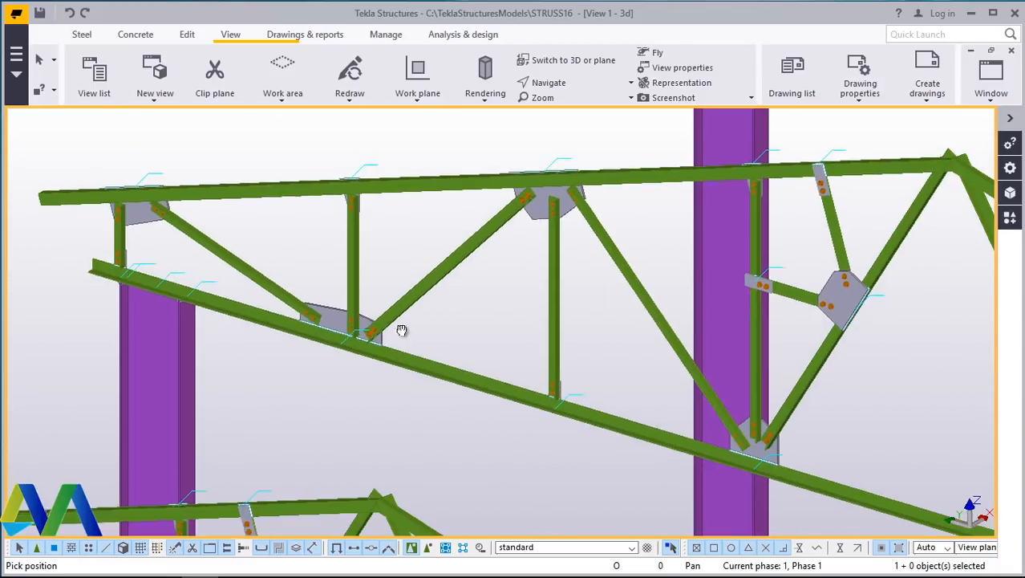
{"action": "mouse_move", "coordinate": [403, 330]}
{"action": "middle_mouse_down", "text": "ctrl"}
{"action": "mouse_move", "coordinate": [449, 330]}
{"action": "mouse_move", "coordinate": [409, 336]}
{"action": "mouse_move", "coordinate": [394, 325]}
{"action": "middle_mouse_up", "text": "ctrl"}
{"action": "scroll", "coordinate": [417, 241], "scroll_direction": "up", "scroll_amount": 8}
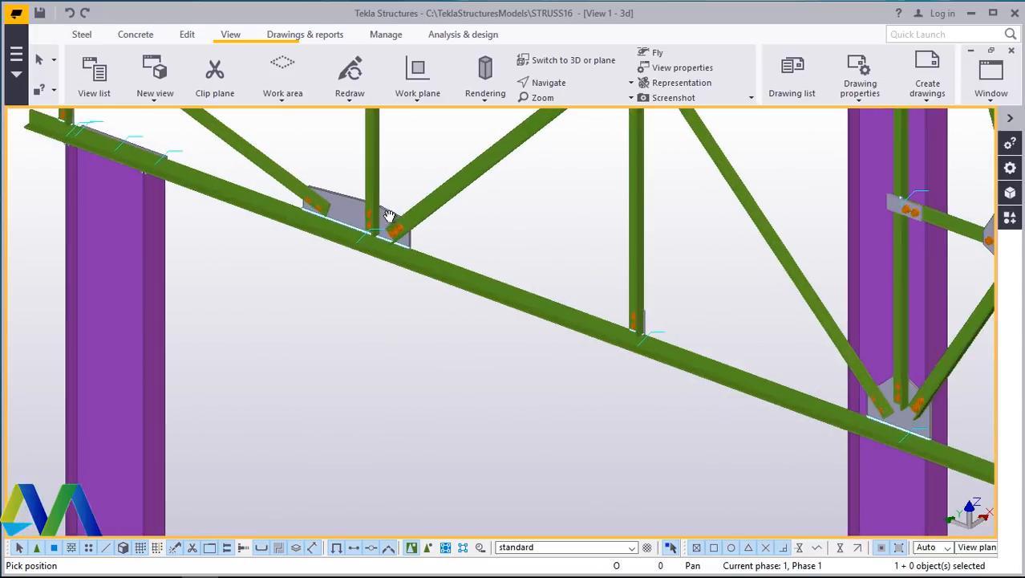
{"action": "scroll", "coordinate": [548, 192], "scroll_direction": "down", "scroll_amount": 1}
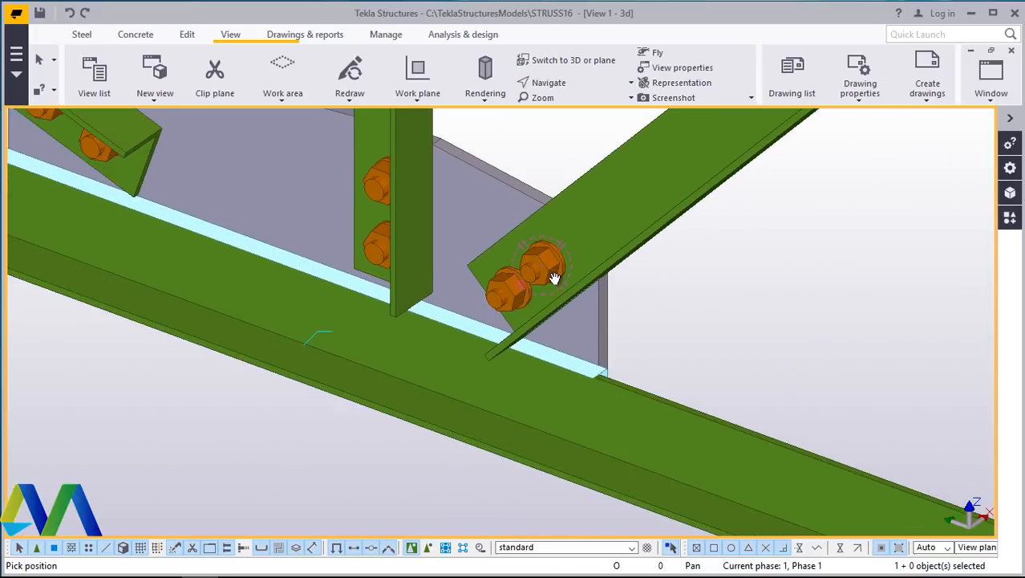
{"action": "middle_click_drag", "start_coordinate": [554, 277], "coordinate": [584, 337], "text": "ctrl"}
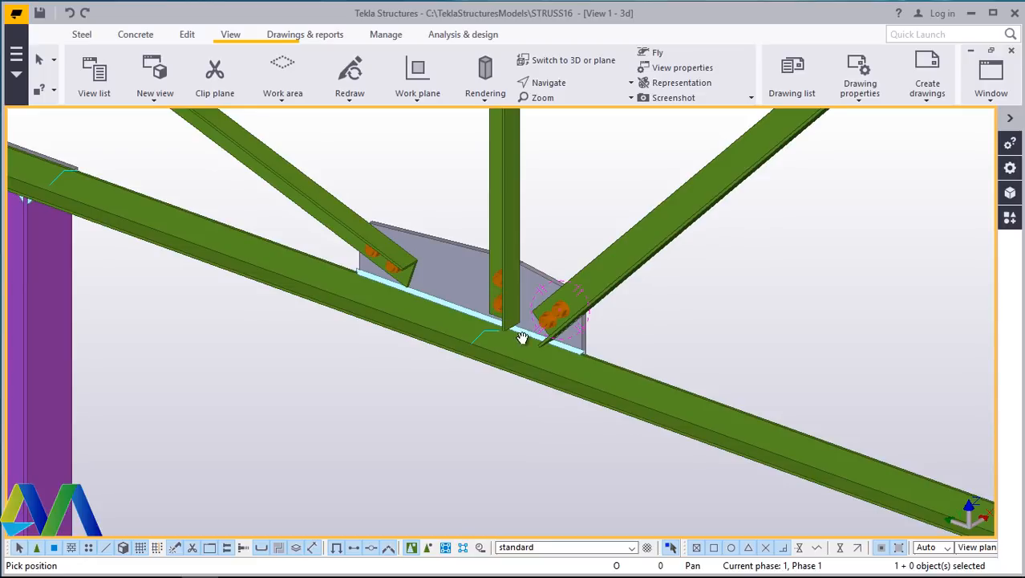
{"action": "middle_click_drag", "start_coordinate": [522, 337], "coordinate": [528, 343], "text": "ctrl"}
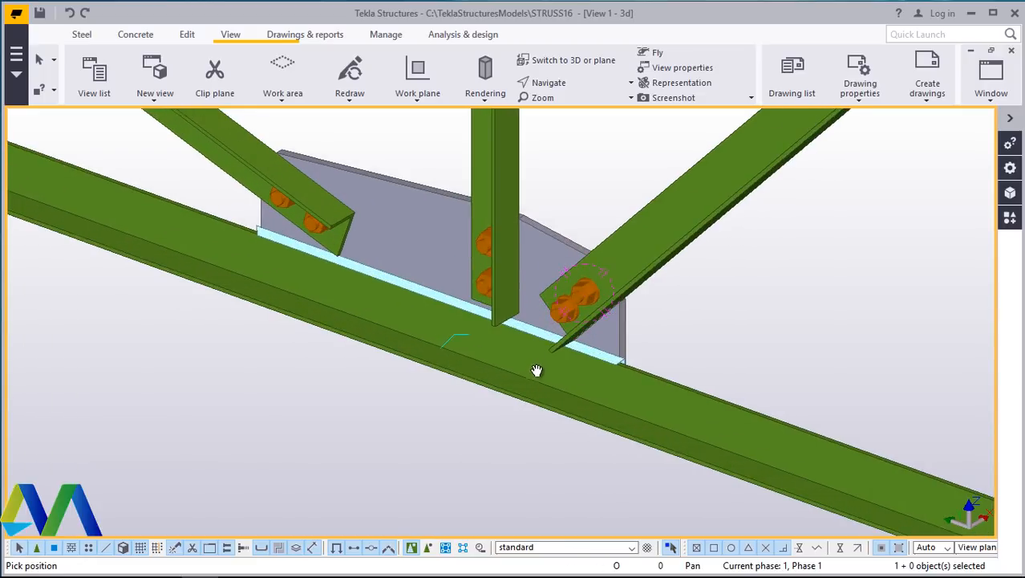
{"action": "scroll", "coordinate": [513, 382], "scroll_direction": "down", "scroll_amount": 5}
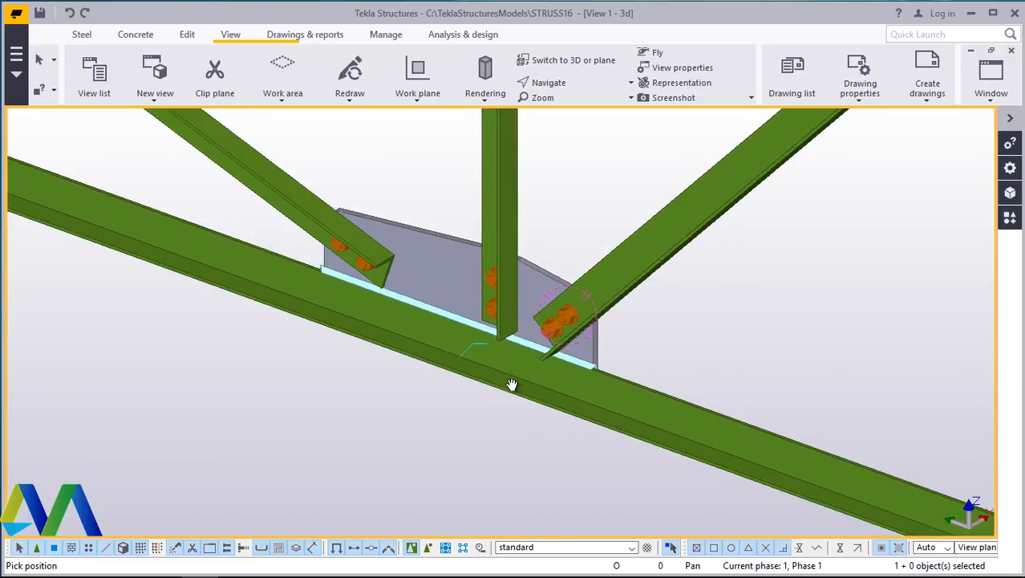
- Zoom and pan across the neighbouring trusses to inspect the gusset plates and bolts at each web joint
{"action": "scroll", "coordinate": [319, 255], "scroll_direction": "up", "scroll_amount": 2}
{"action": "scroll", "coordinate": [299, 230], "scroll_direction": "down", "scroll_amount": 4}
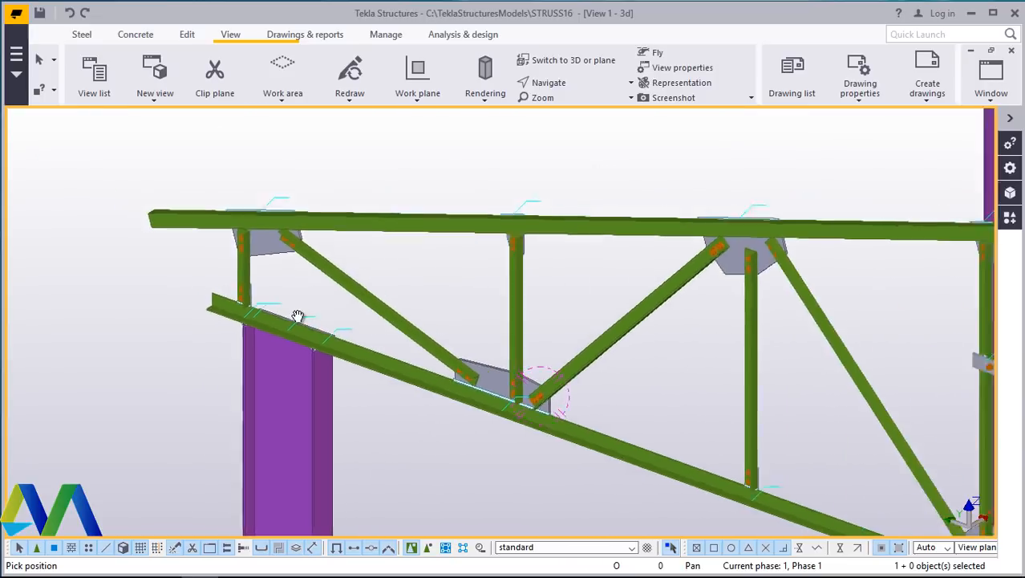
{"action": "scroll", "coordinate": [308, 265], "scroll_direction": "up", "scroll_amount": 4}
{"action": "scroll", "coordinate": [308, 265], "scroll_direction": "down", "scroll_amount": 4}
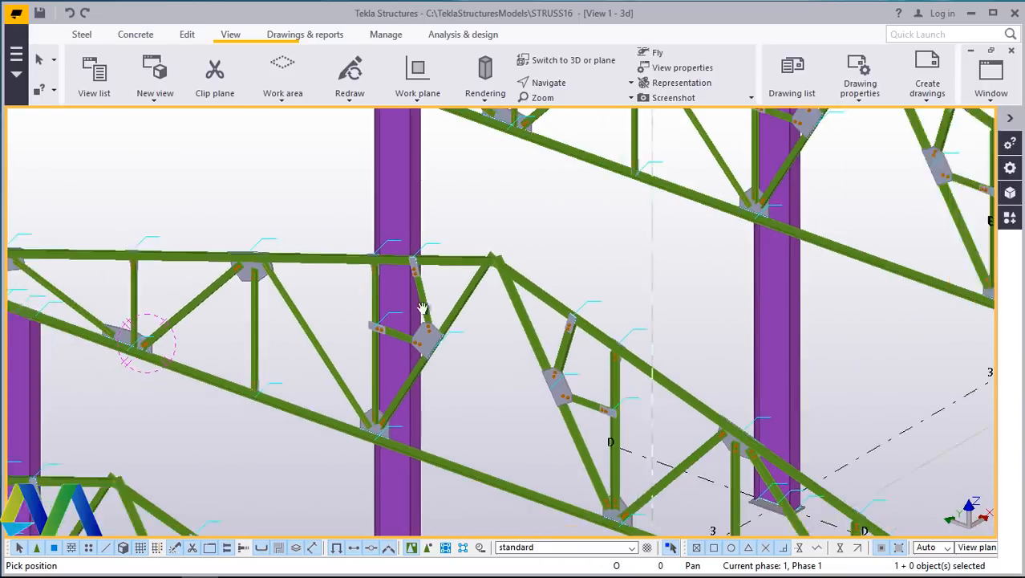
{"action": "scroll", "coordinate": [501, 252], "scroll_direction": "up", "scroll_amount": 2}
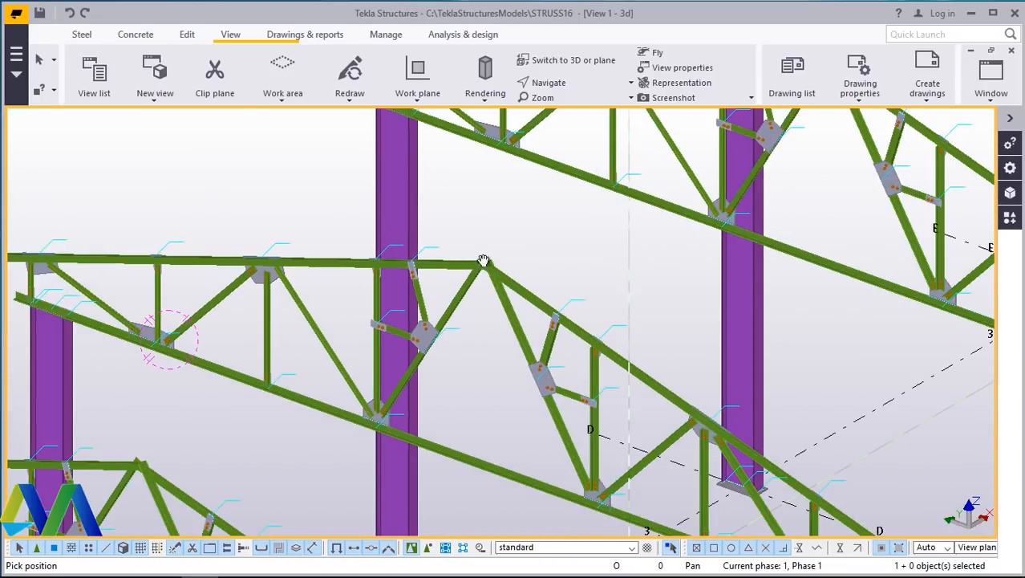
{"action": "scroll", "coordinate": [385, 318], "scroll_direction": "down", "scroll_amount": 4}
{"action": "scroll", "coordinate": [634, 193], "scroll_direction": "up", "scroll_amount": 5}
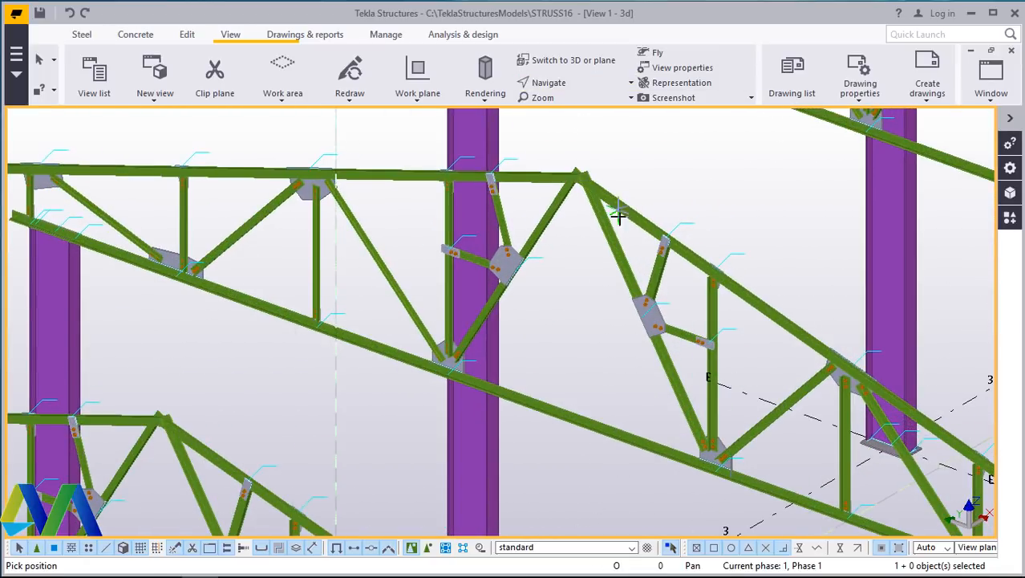
{"action": "scroll", "coordinate": [614, 216], "scroll_direction": "down", "scroll_amount": 4}
{"action": "scroll", "coordinate": [394, 197], "scroll_direction": "up", "scroll_amount": 5}
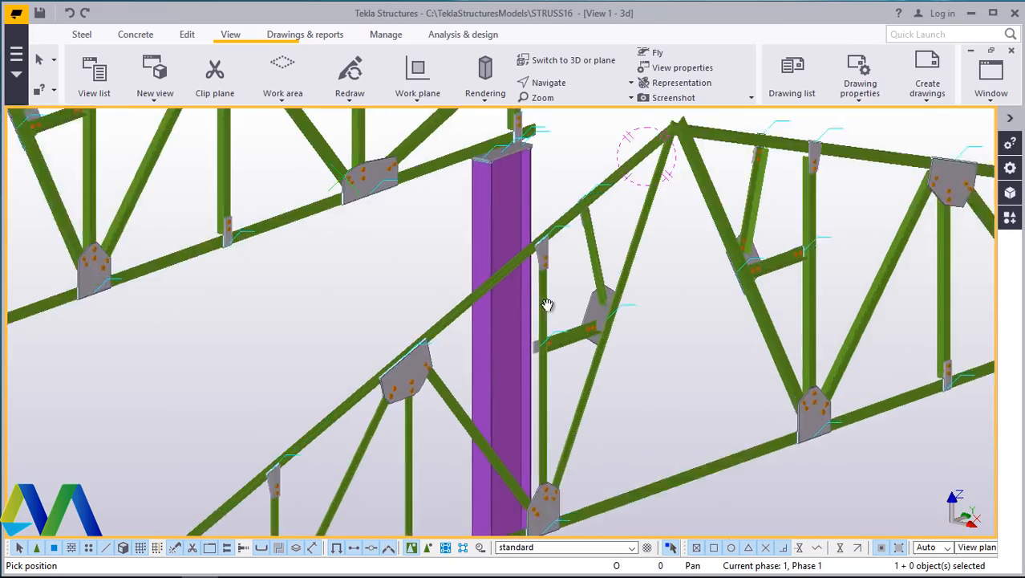
{"action": "scroll", "coordinate": [579, 327], "scroll_direction": "down", "scroll_amount": 4}
{"action": "scroll", "coordinate": [716, 300], "scroll_direction": "up", "scroll_amount": 5}
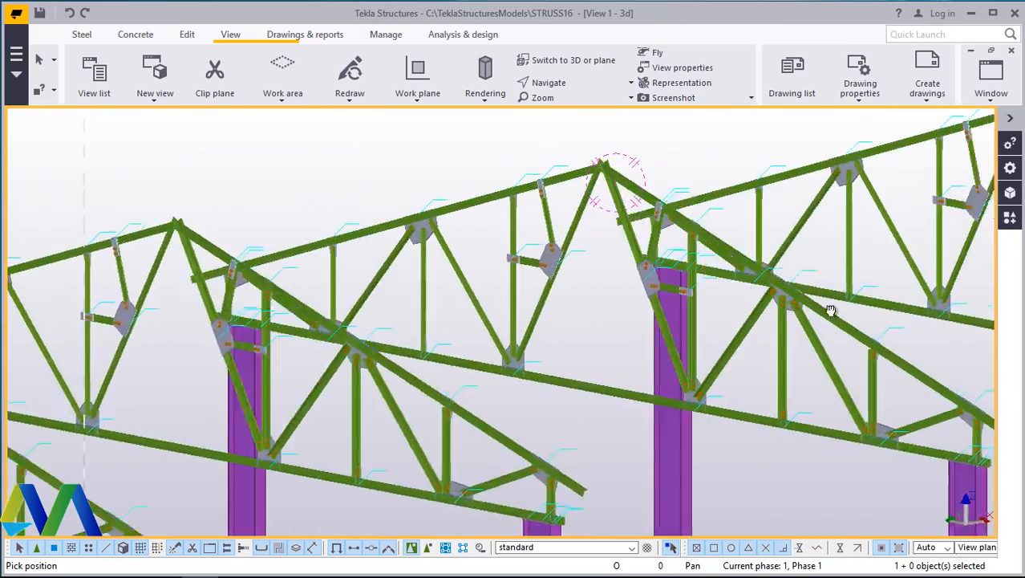
{"action": "scroll", "coordinate": [844, 327], "scroll_direction": "down", "scroll_amount": 3}
{"action": "scroll", "coordinate": [359, 467], "scroll_direction": "up", "scroll_amount": 7}
{"action": "scroll", "coordinate": [392, 293], "scroll_direction": "down", "scroll_amount": 3}
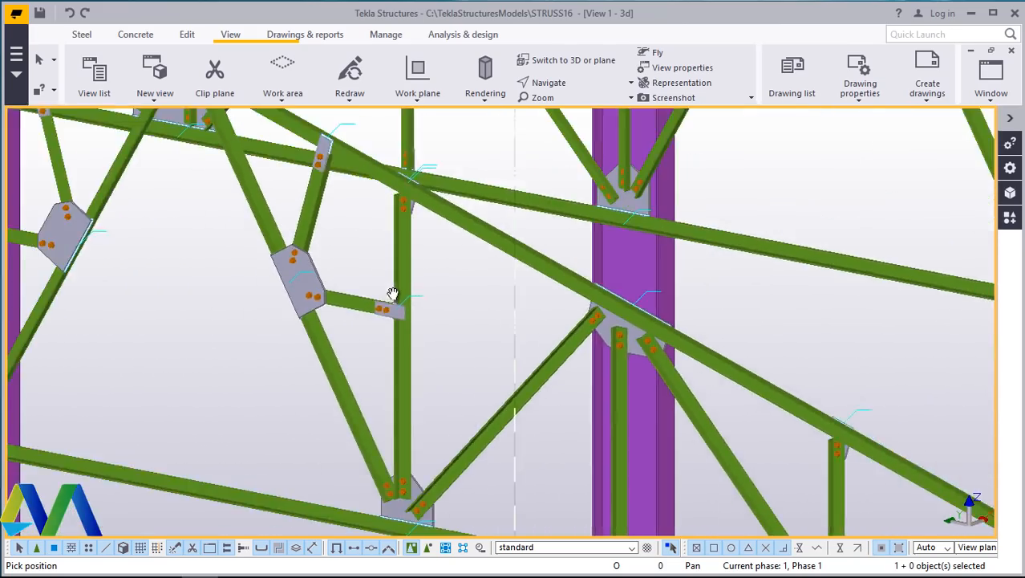
{"action": "scroll", "coordinate": [462, 419], "scroll_direction": "down", "scroll_amount": 4}
{"action": "scroll", "coordinate": [473, 417], "scroll_direction": "up", "scroll_amount": 5}
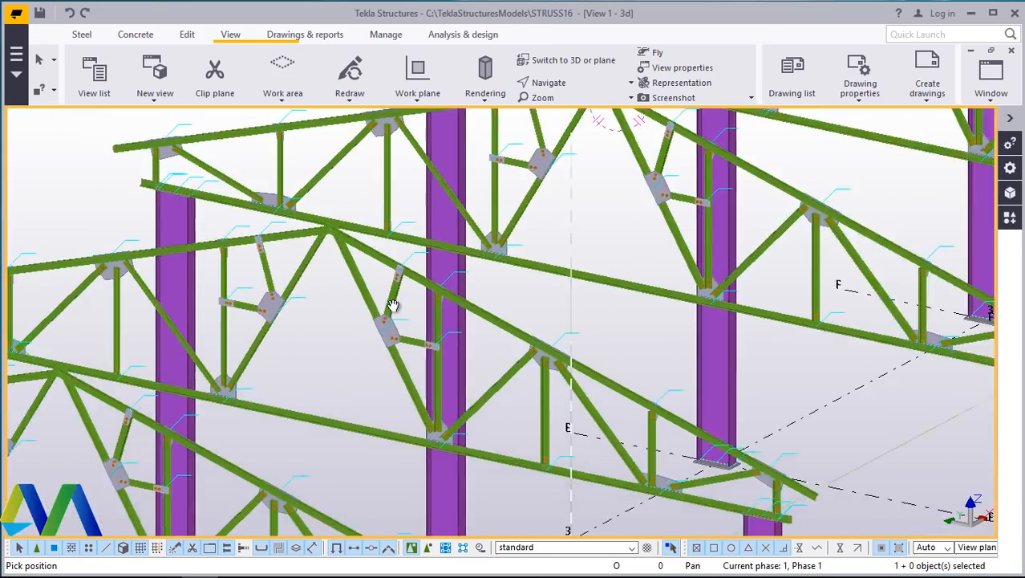
{"action": "scroll", "coordinate": [393, 306], "scroll_direction": "down", "scroll_amount": 2}
- Zoom out and pan to review the replicated truss frames and columns along the grid lines
{"action": "mouse_move", "coordinate": [471, 343]}
{"action": "middle_mouse_down", "text": "ctrl"}
{"action": "mouse_move", "coordinate": [355, 375]}
{"action": "mouse_move", "coordinate": [183, 321]}
{"action": "mouse_move", "coordinate": [226, 338]}
{"action": "mouse_move", "coordinate": [442, 355]}
{"action": "mouse_move", "coordinate": [470, 343]}
{"action": "mouse_move", "coordinate": [460, 354]}
{"action": "middle_mouse_up", "text": "ctrl"}
{"action": "scroll", "coordinate": [466, 347], "scroll_direction": "down", "scroll_amount": 4}
{"action": "scroll", "coordinate": [466, 335], "scroll_direction": "up", "scroll_amount": 2}
{"action": "scroll", "coordinate": [432, 450], "scroll_direction": "up", "scroll_amount": 4}
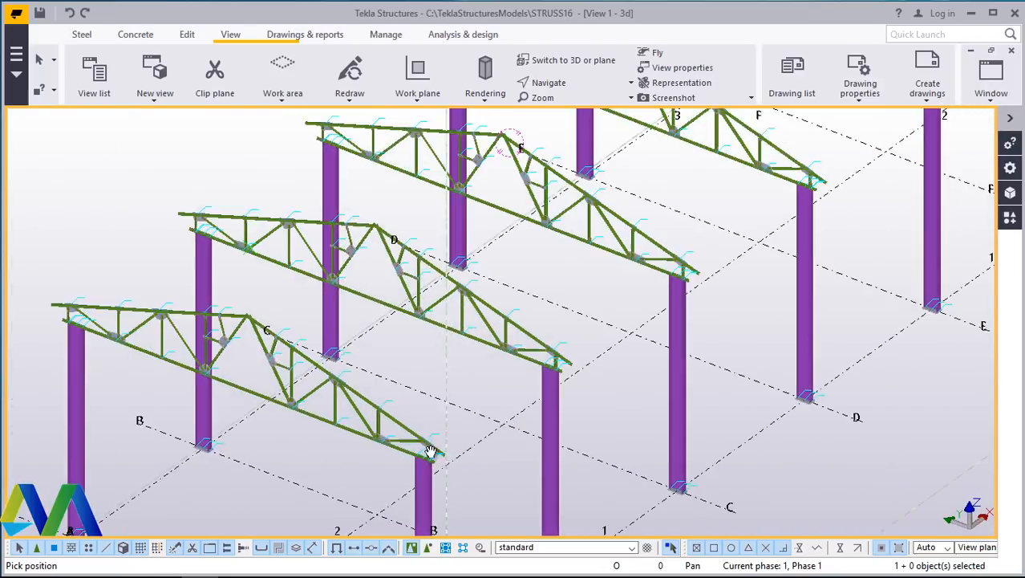
{"action": "scroll", "coordinate": [453, 339], "scroll_direction": "down", "scroll_amount": 2}
{"action": "scroll", "coordinate": [434, 407], "scroll_direction": "up", "scroll_amount": 3}
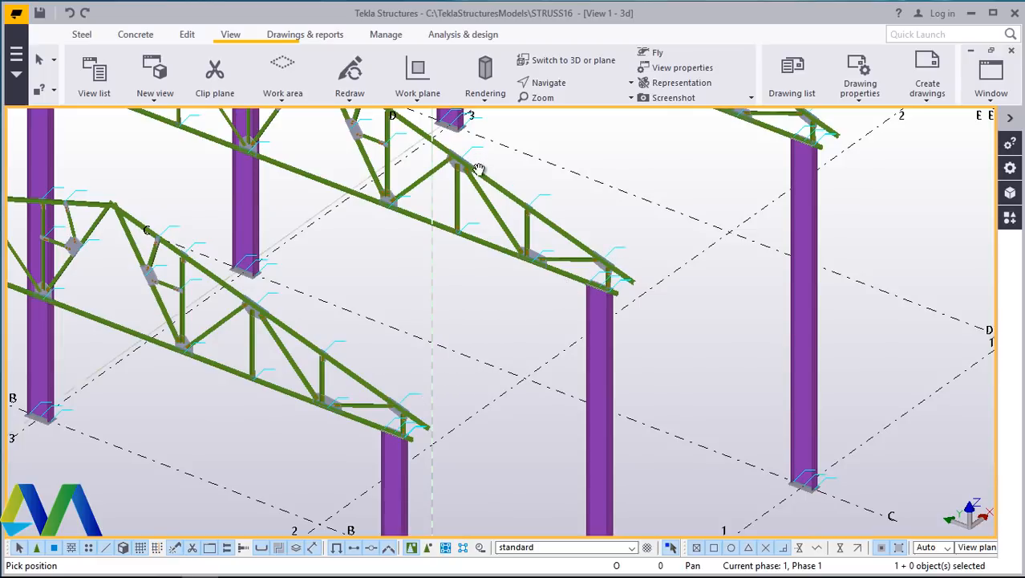
{"action": "scroll", "coordinate": [423, 294], "scroll_direction": "down", "scroll_amount": 2}
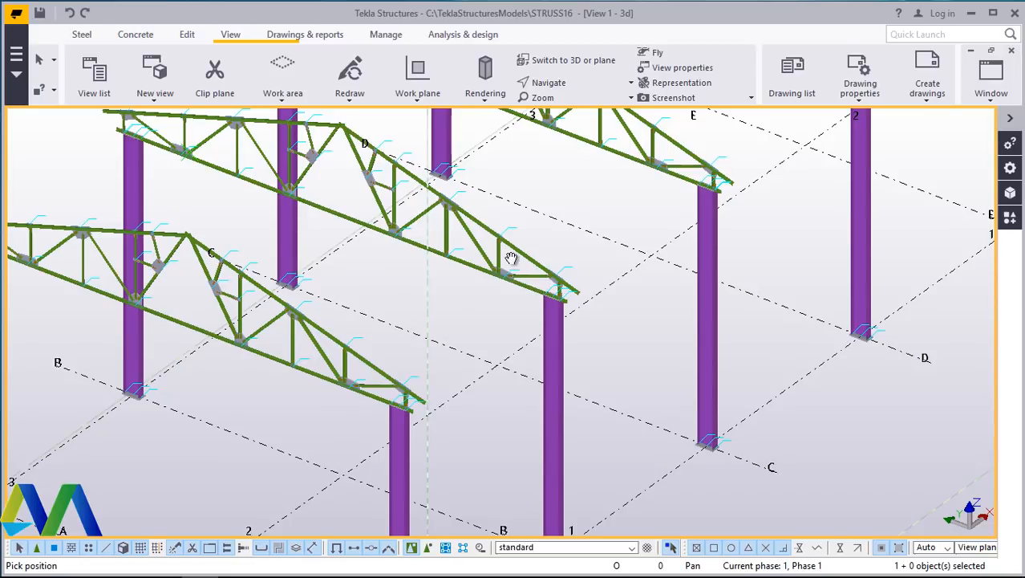
{"action": "scroll", "coordinate": [481, 296], "scroll_direction": "down", "scroll_amount": 4}
{"action": "scroll", "coordinate": [521, 228], "scroll_direction": "up", "scroll_amount": 5}
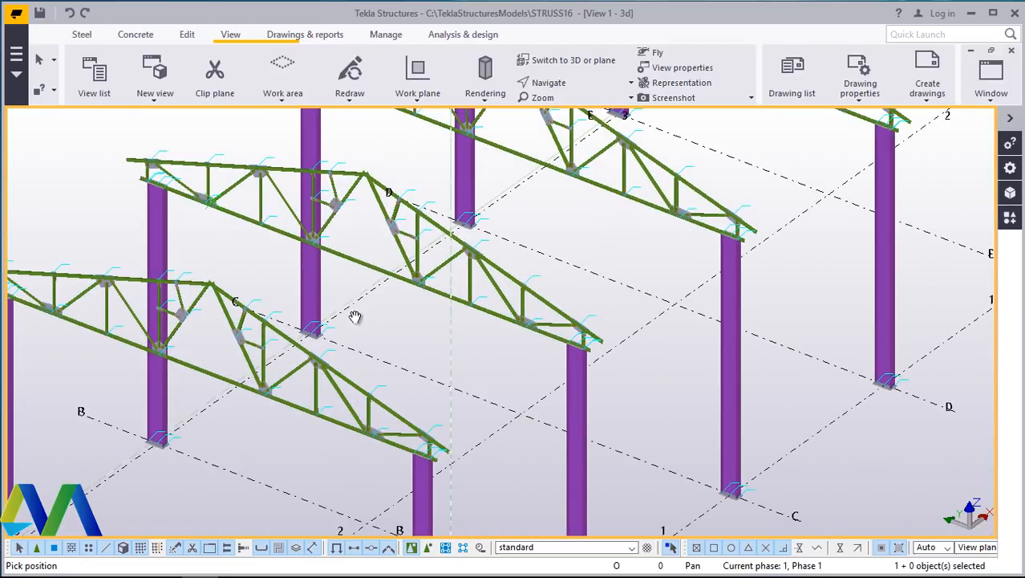
{"action": "scroll", "coordinate": [530, 289], "scroll_direction": "down", "scroll_amount": 2}
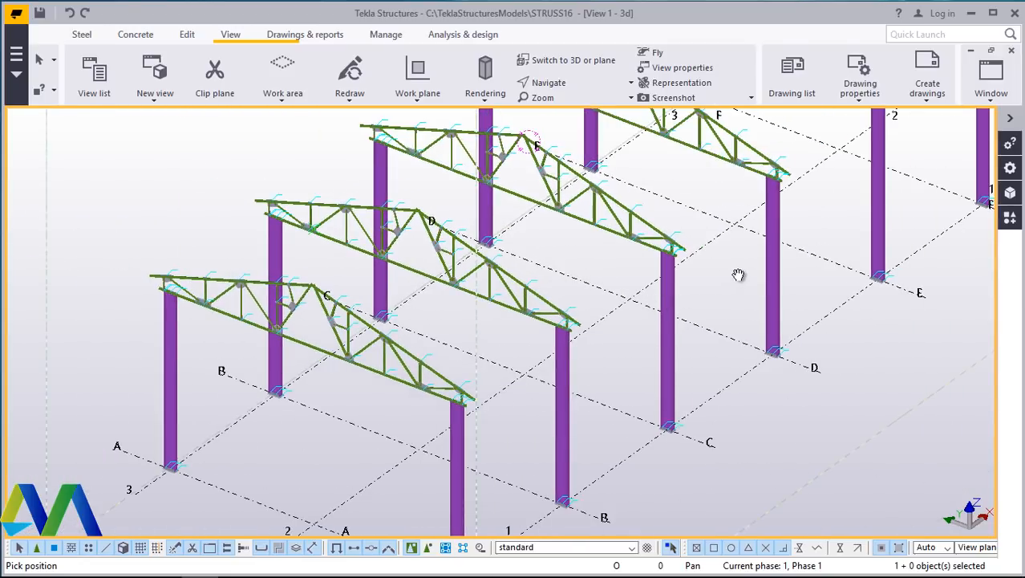
{"action": "scroll", "coordinate": [598, 310], "scroll_direction": "down", "scroll_amount": 2}
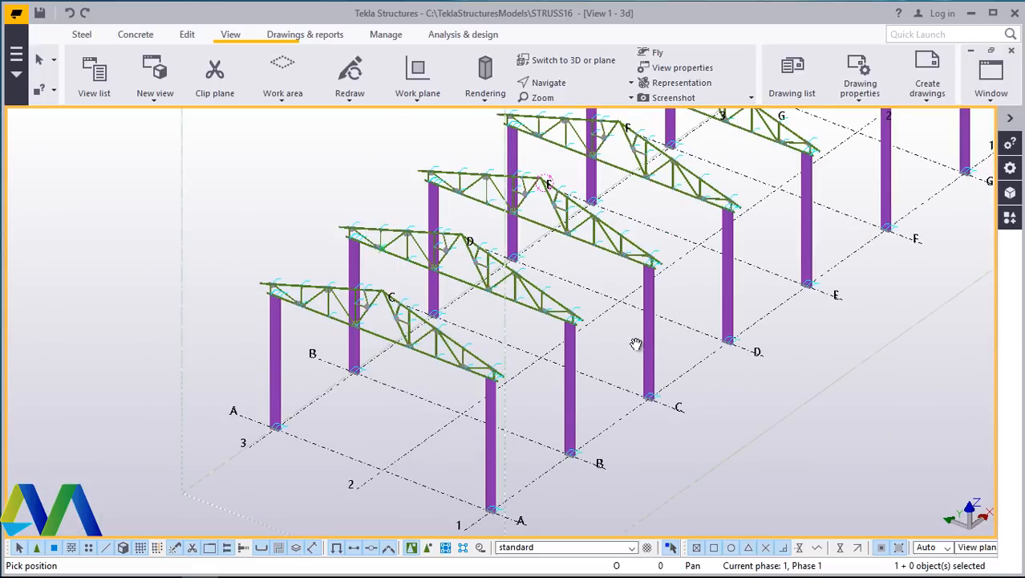
{"action": "scroll", "coordinate": [485, 318], "scroll_direction": "up", "scroll_amount": 4}
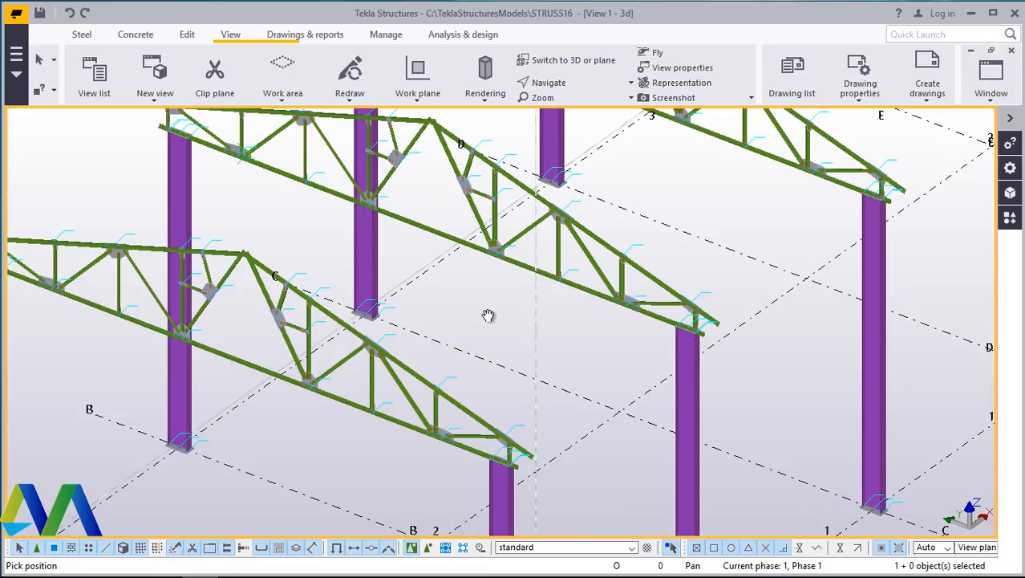